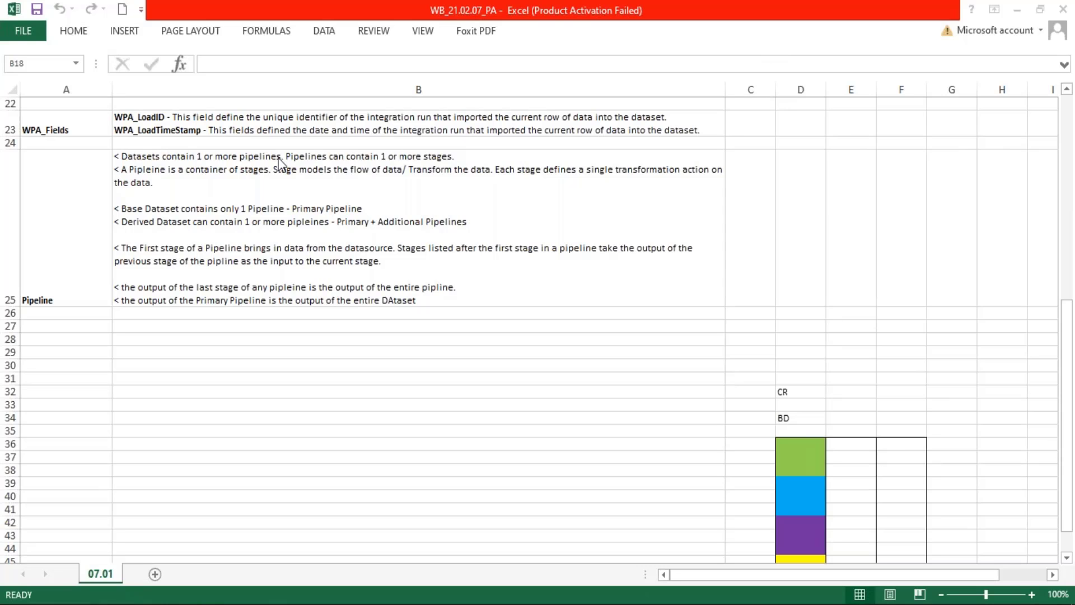
Step: Add a new sheet to the notes workbook and name it 21.02
scroll(365, 225, "up", 1)
scroll(367, 224, "down", 1)
scroll(402, 227, "up", 1)
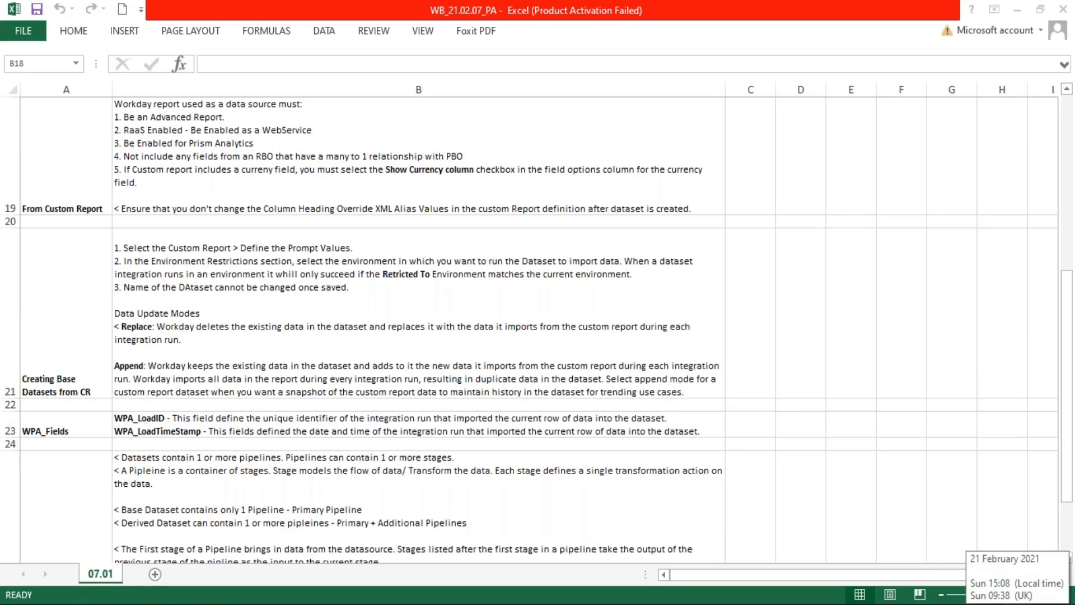
left_click(158, 579)
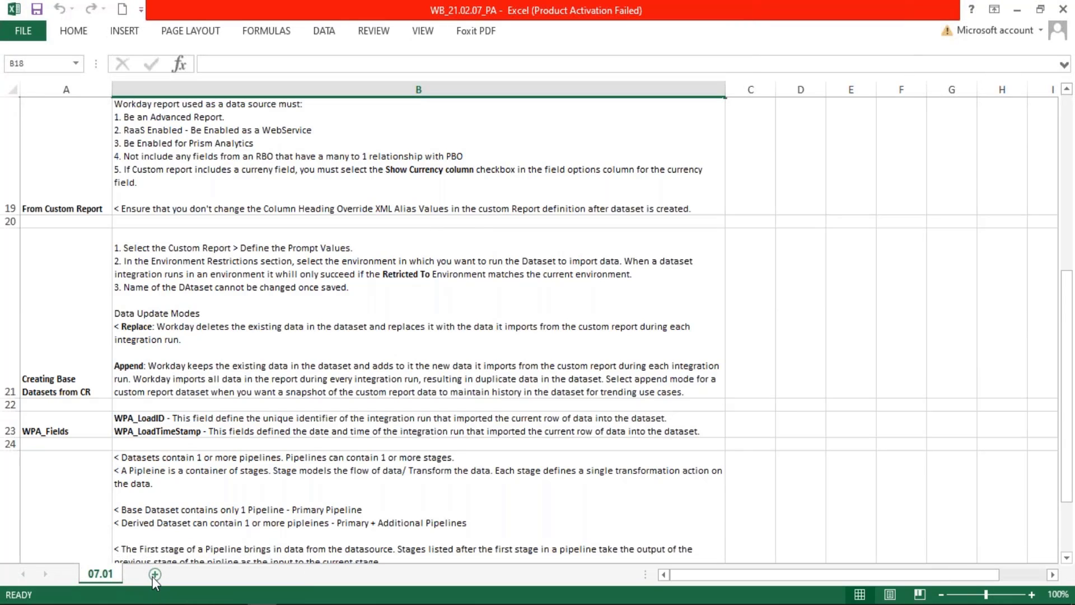
left_click(154, 575)
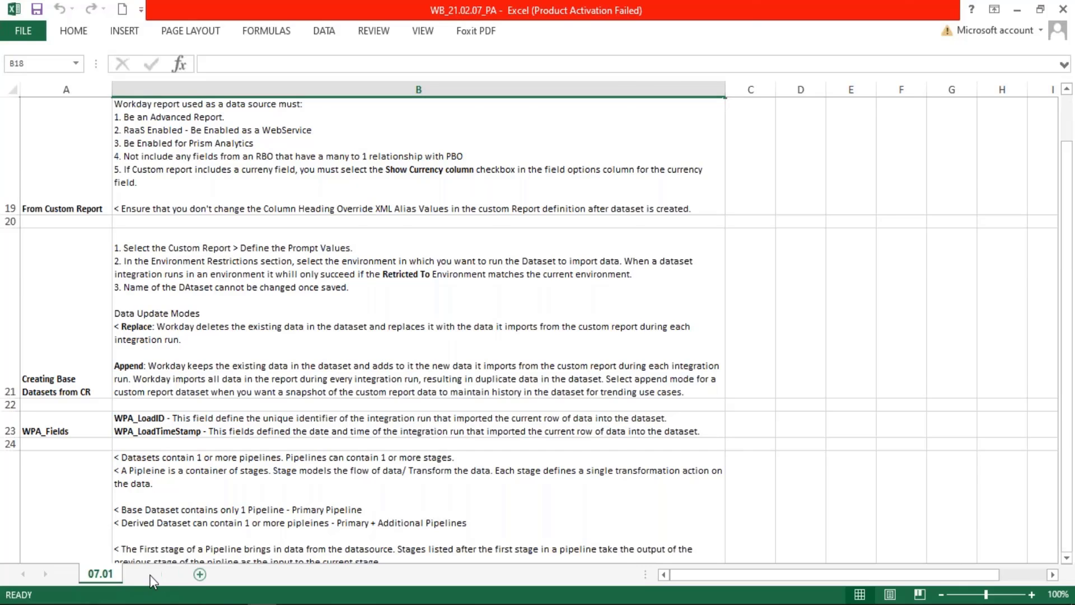
right_click(147, 575)
left_click(206, 426)
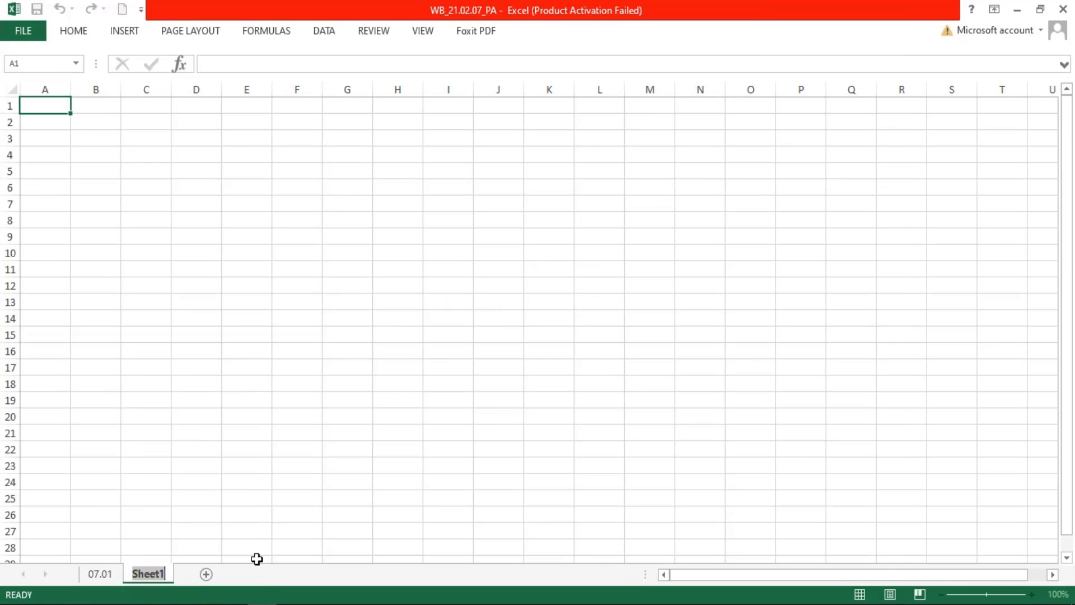
type("21")
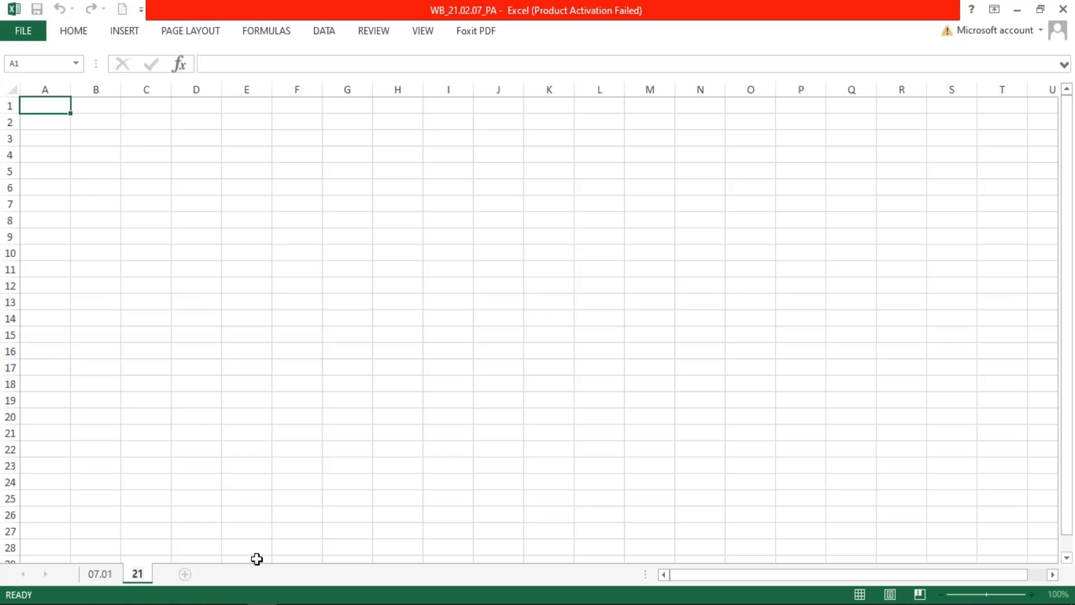
type(".02")
key("Return")
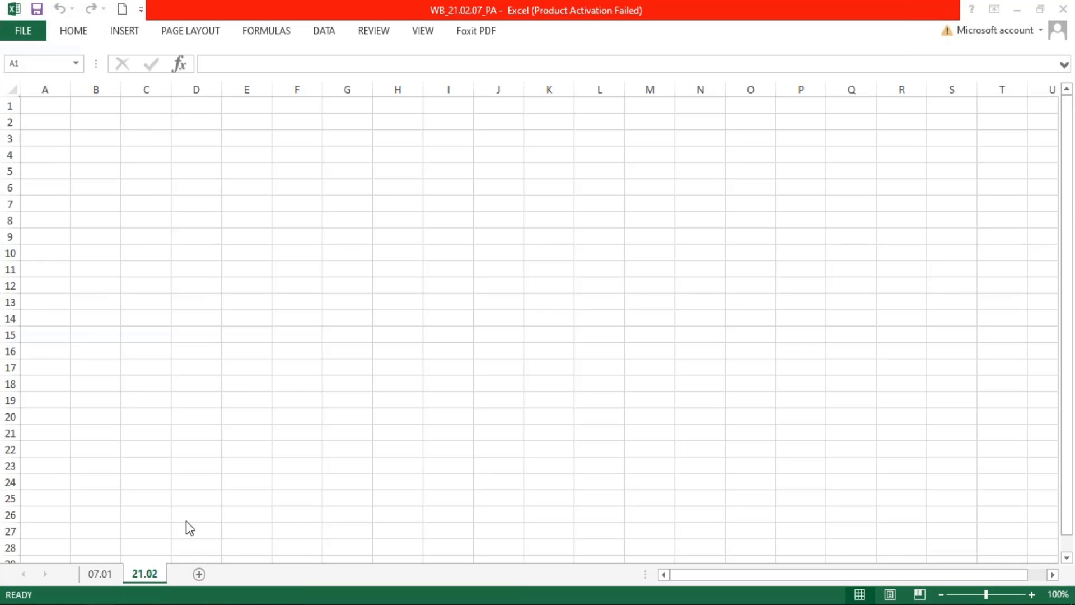
Step: Rename the 07.01 sheet to 07.02
right_click(111, 574)
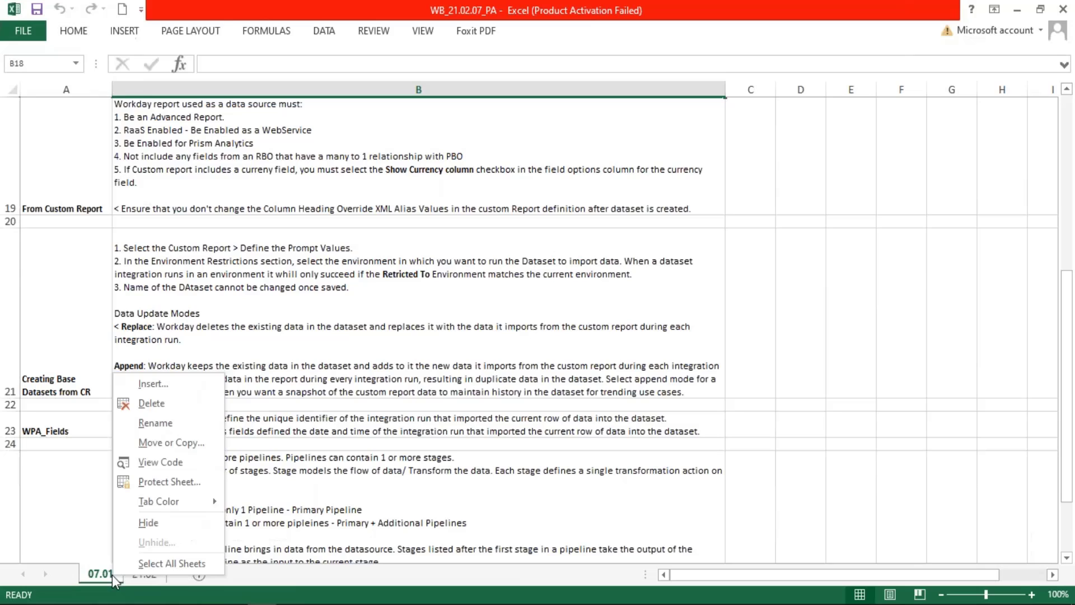
left_click(167, 426)
type("07.0")
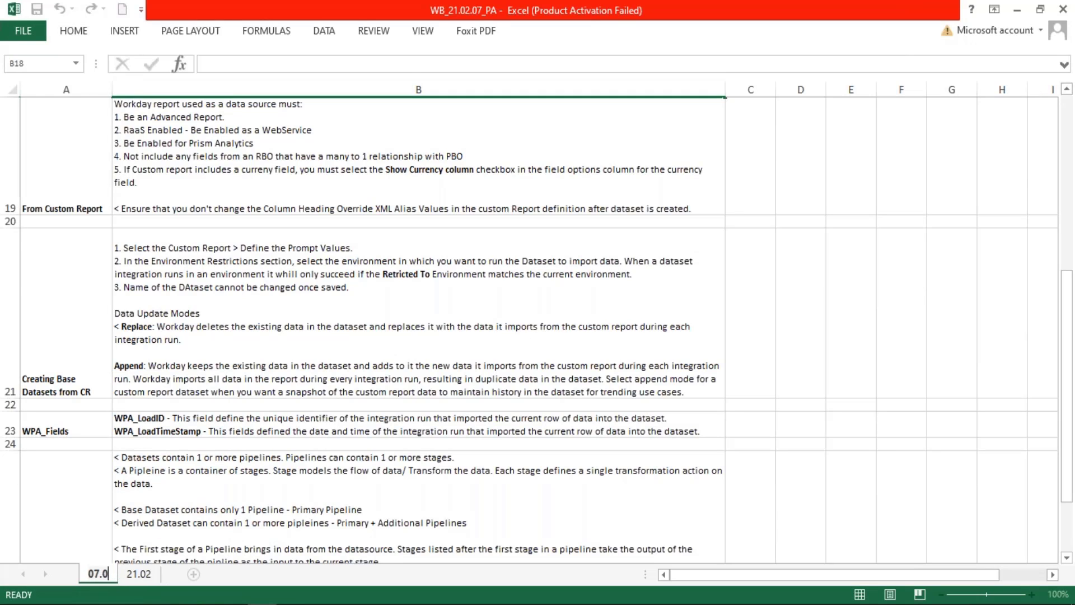
type("2")
key("Return")
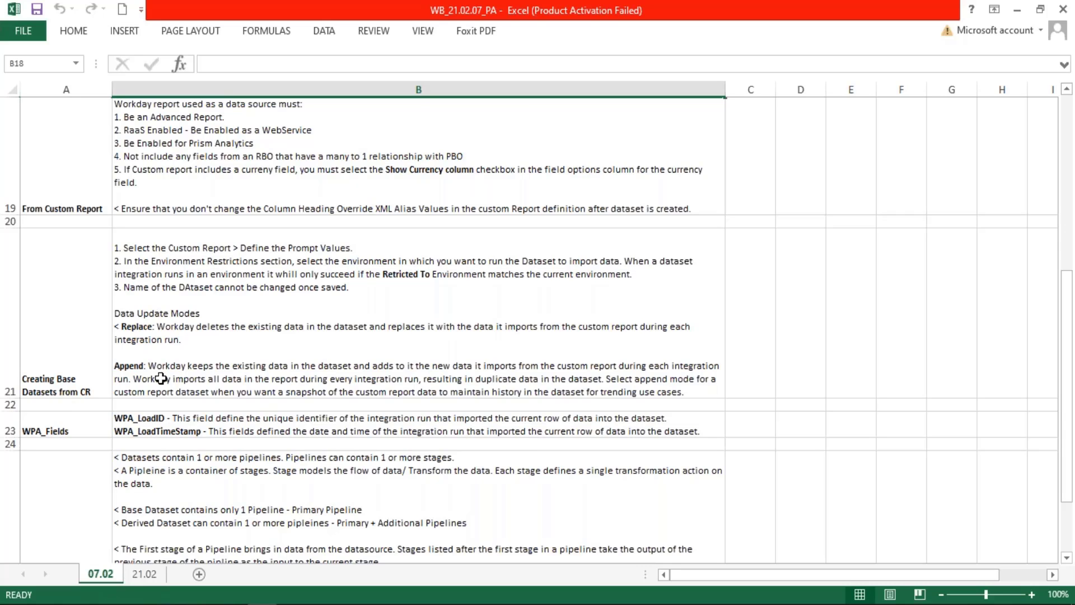
scroll(192, 514, "down", 3)
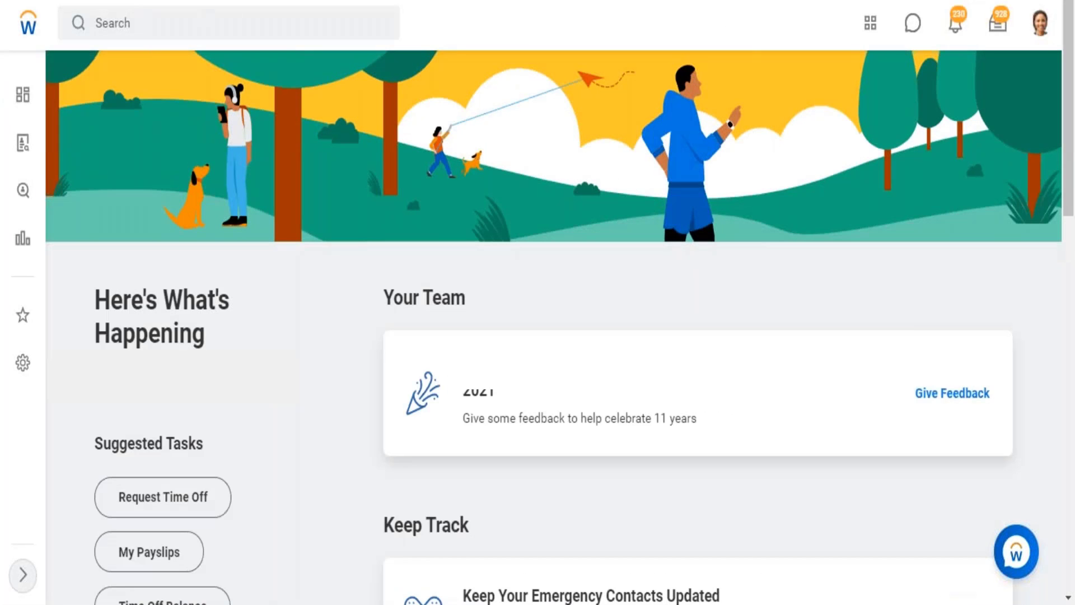
Step: Use the Start Proxy task to act as the selected on-leave worker
left_click(137, 32)
type("start prox")
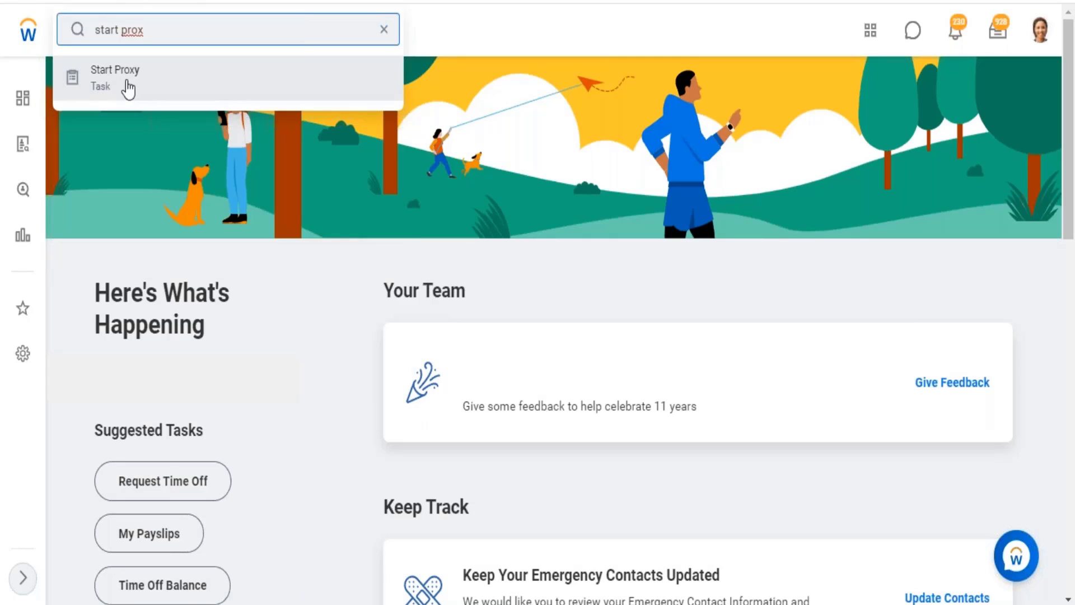
left_click(129, 88)
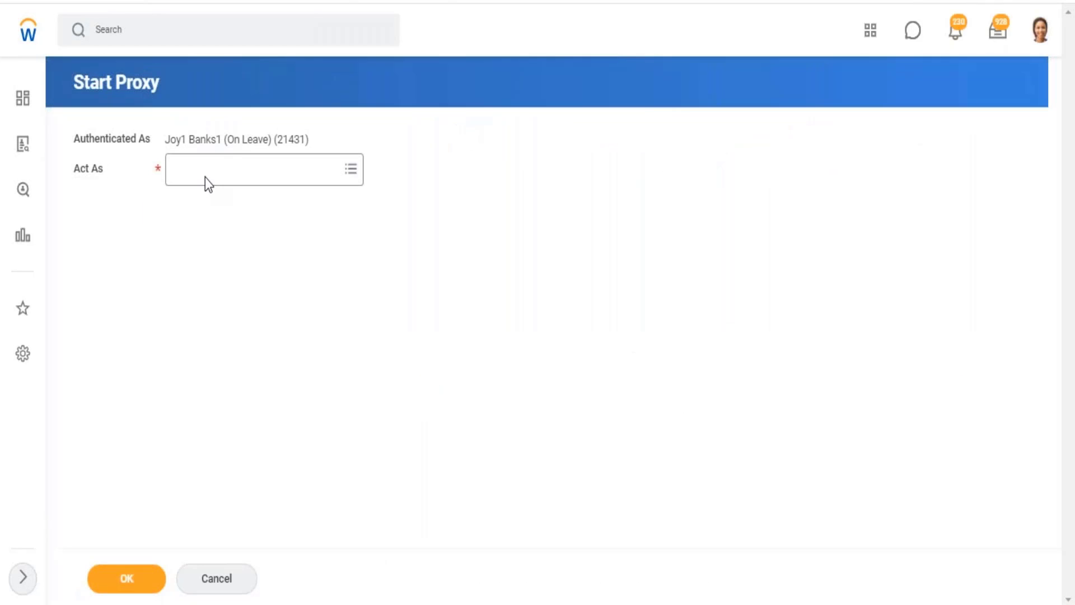
left_click(205, 177)
type("loga")
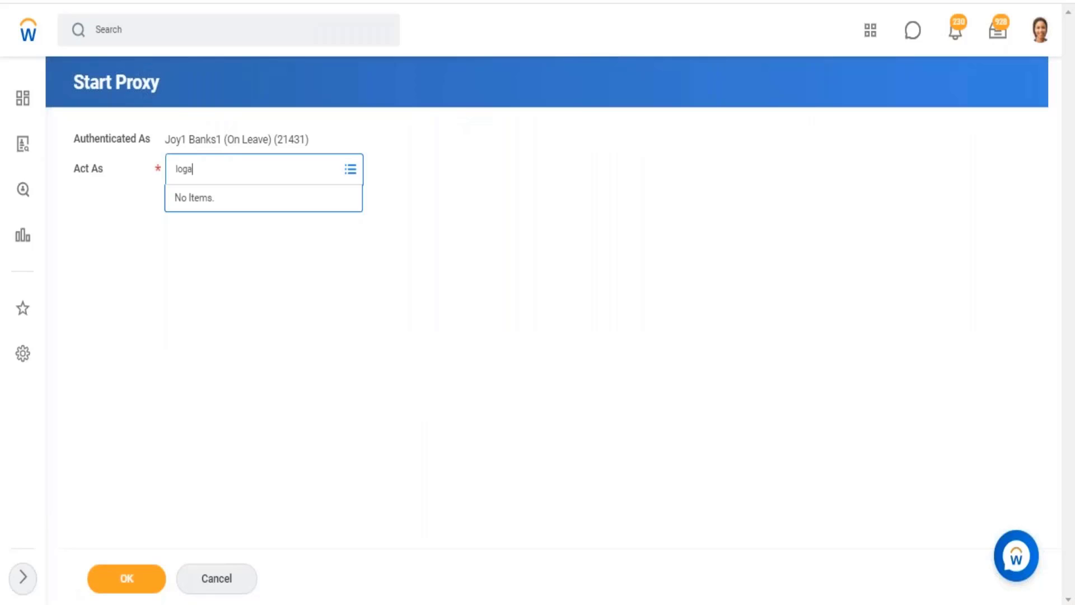
type("n mcneil")
key("Return")
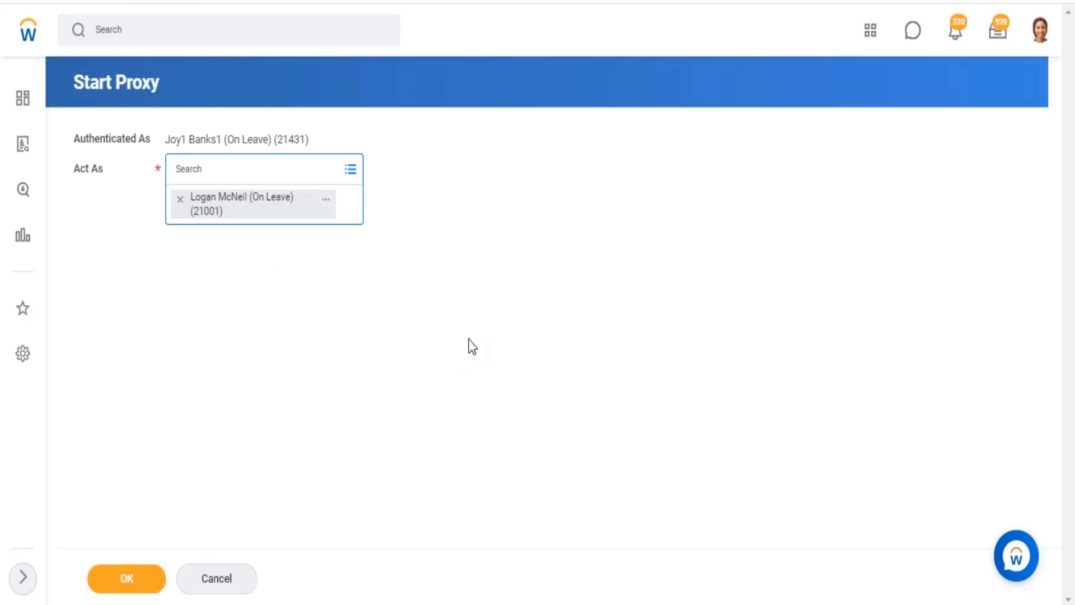
left_click(126, 578)
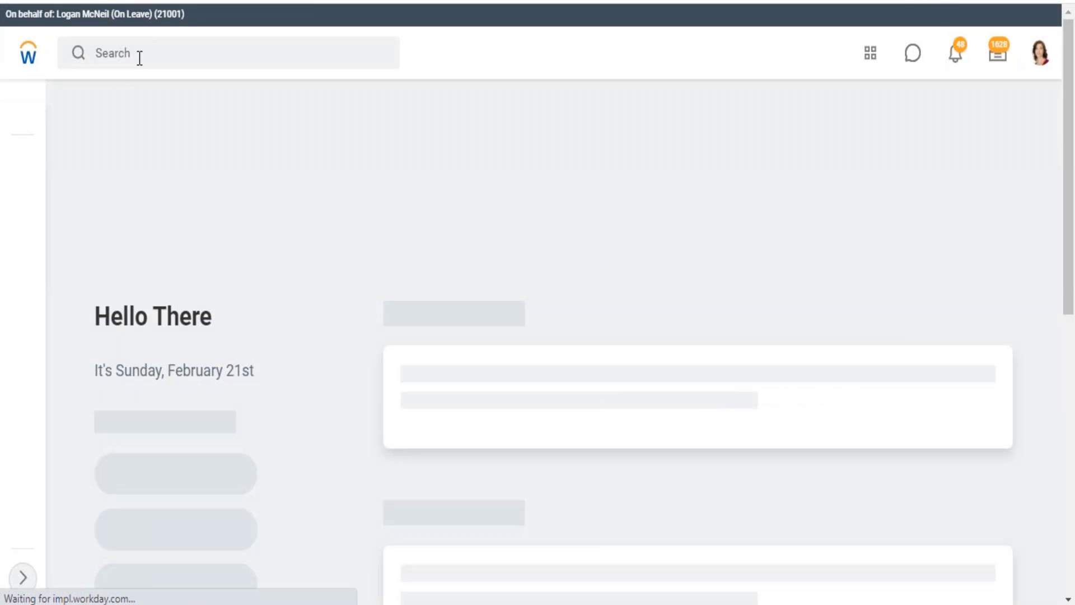
Step: Search for 'data catalog' and open the Data Catalog report on its Datasets tab
left_click(139, 54)
type("data")
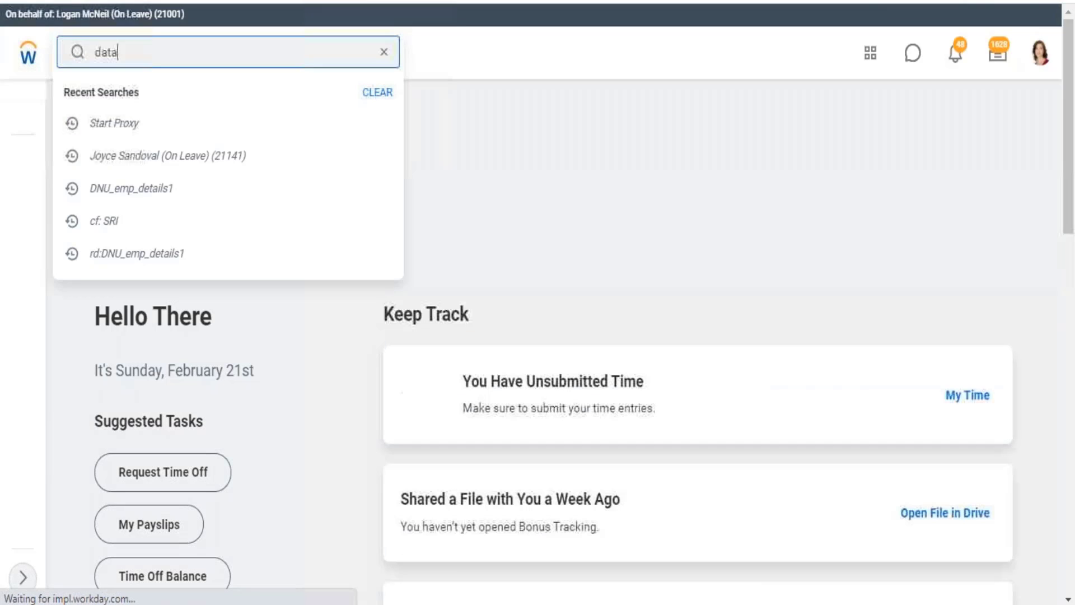
type(" cata")
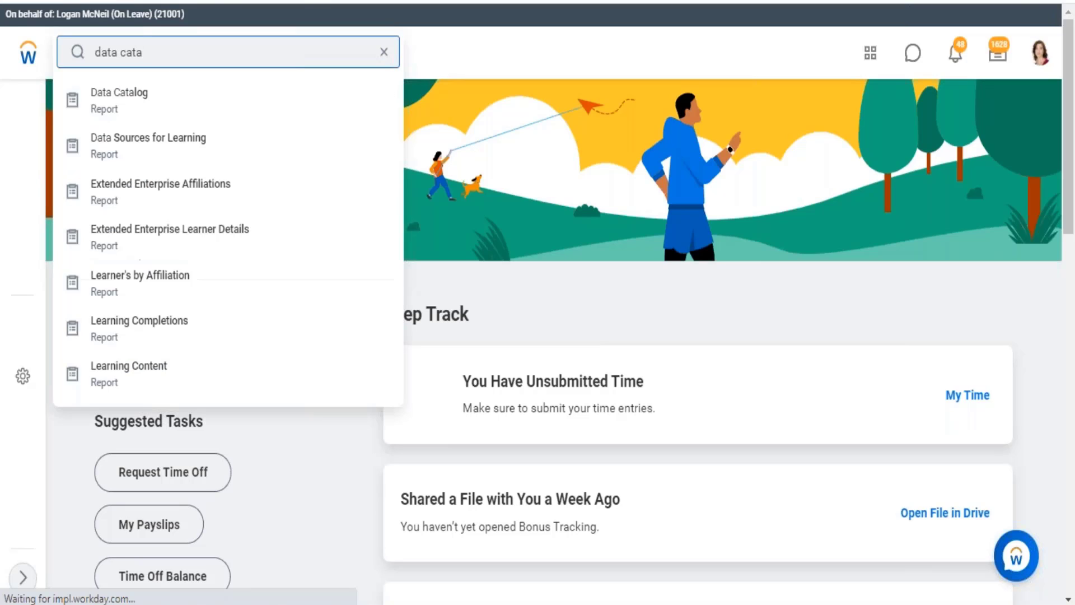
key("Return")
left_click(188, 45)
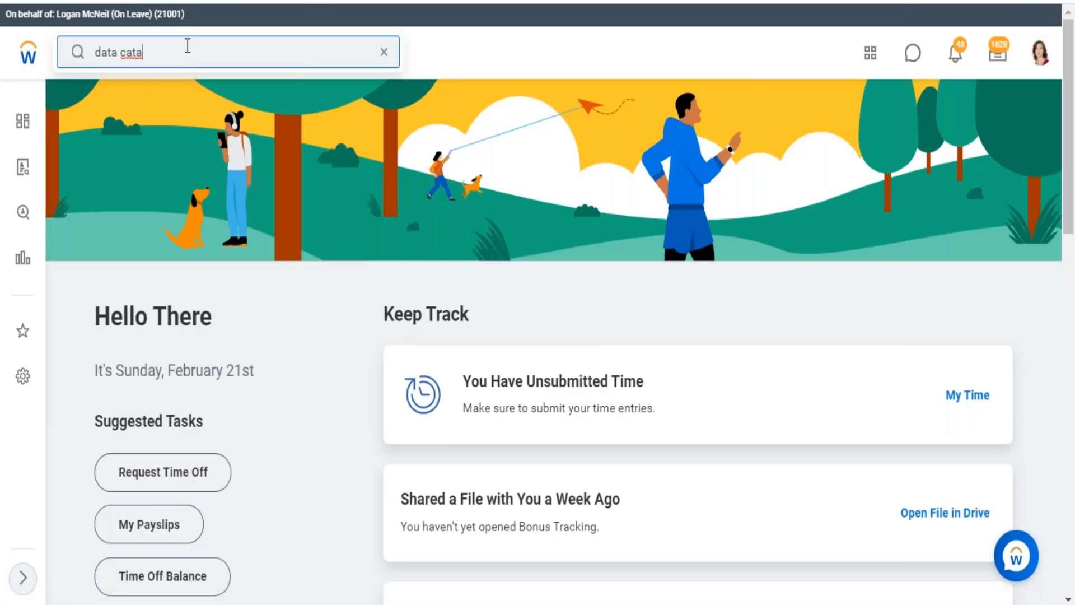
type("log")
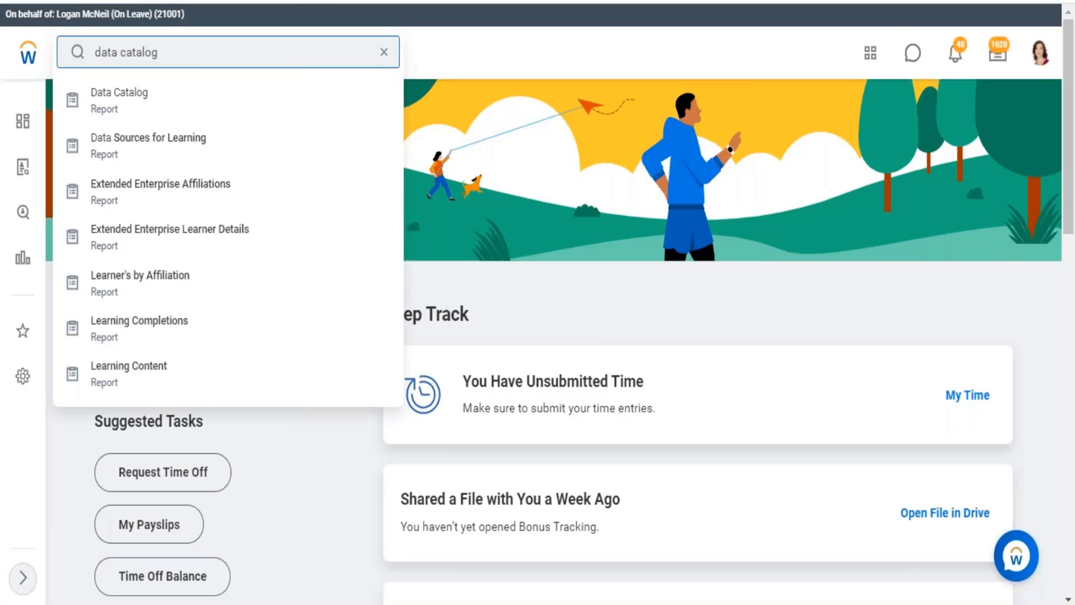
left_click(168, 100)
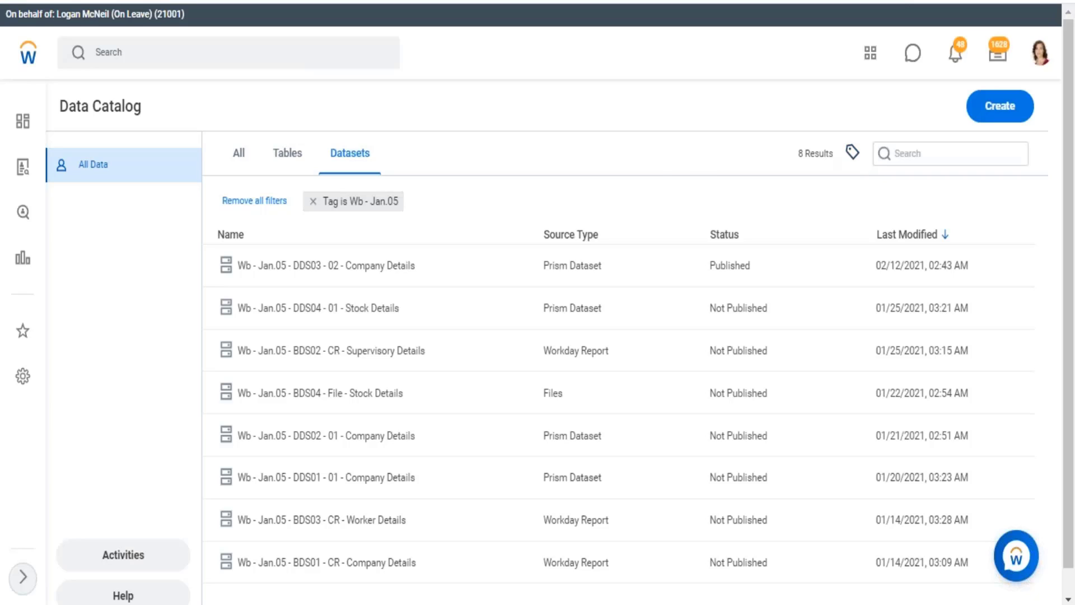
Step: Swap the Wb - Jan.05 tag filter for WB - Feb.07, leaving three datasets listed
left_click(670, 208)
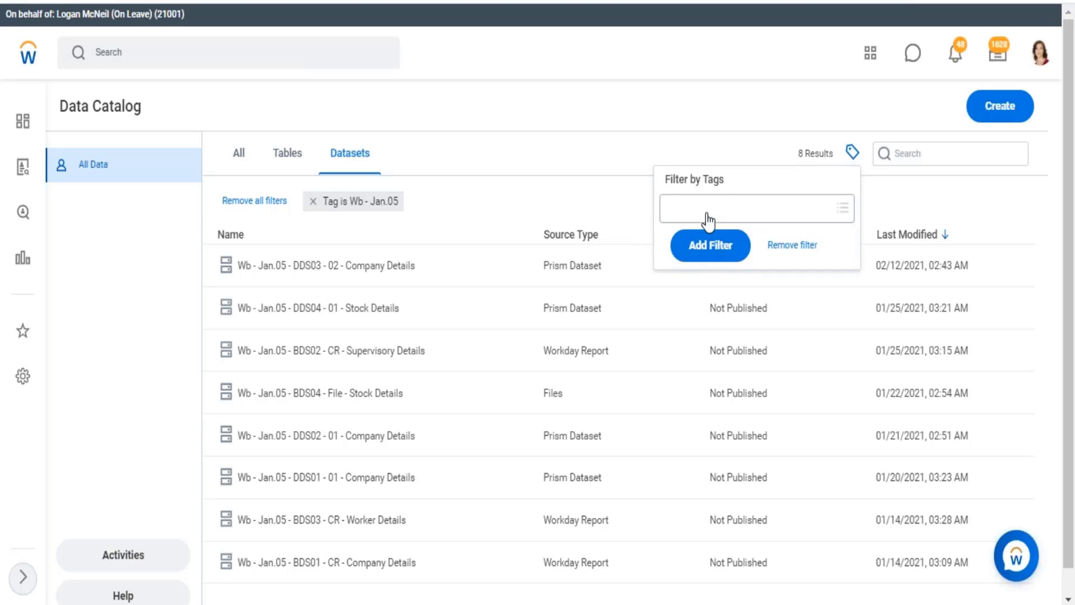
left_click(709, 220)
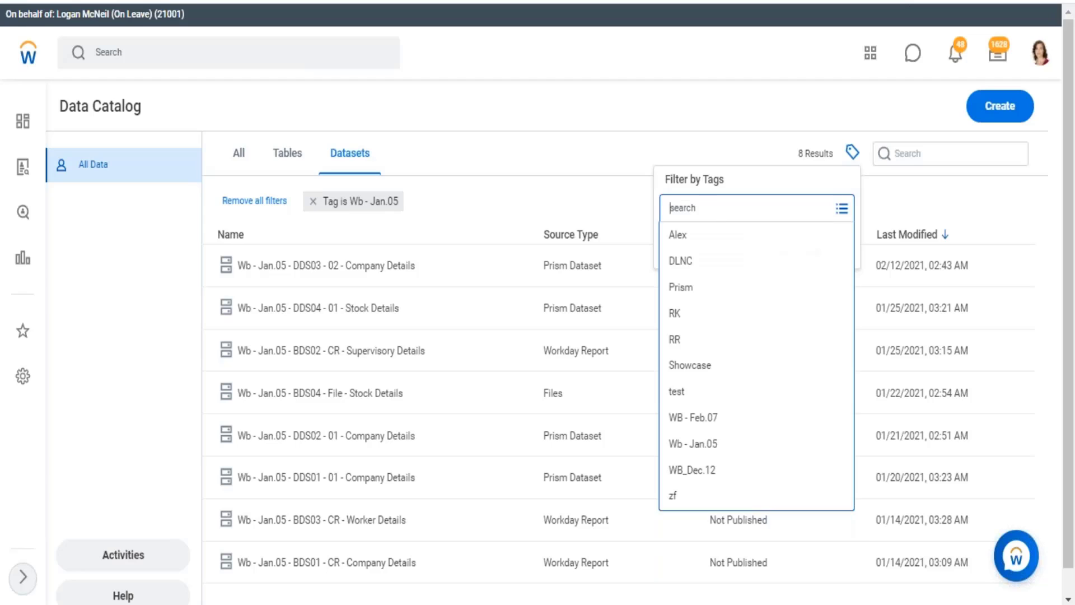
scroll(737, 359, "down", 1)
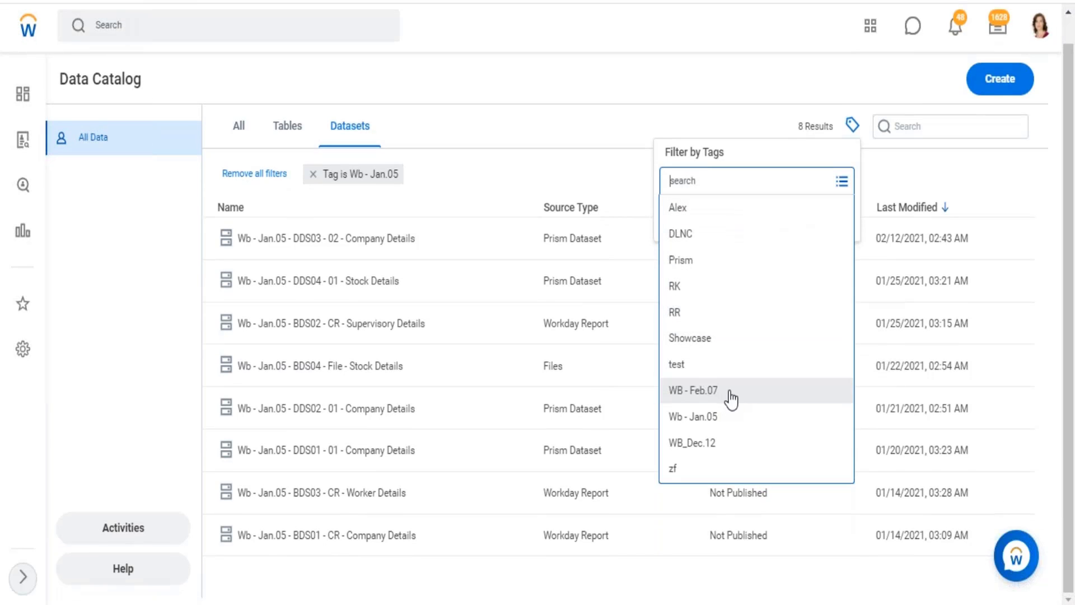
left_click(730, 390)
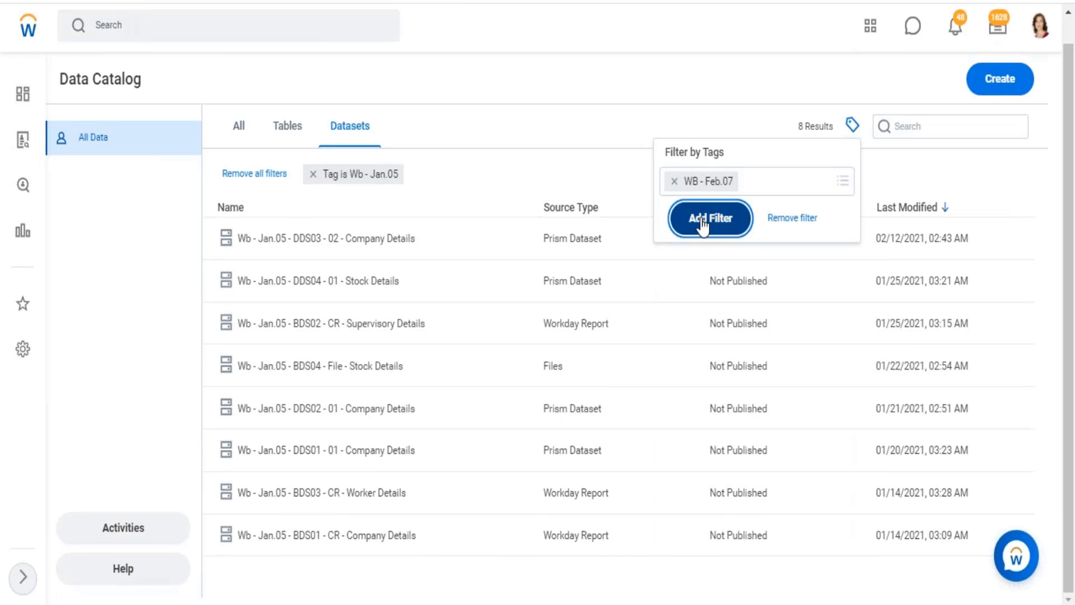
left_click(699, 220)
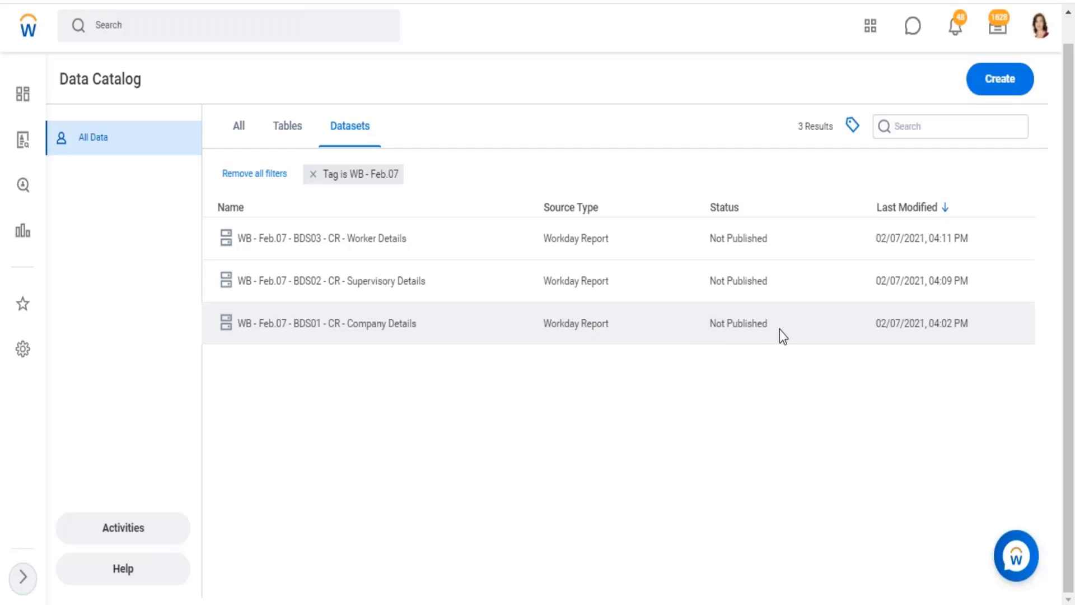
Step: Open the WB - Feb.07 - BDS01 - CR - Company Details dataset in a new tab
left_click(751, 326)
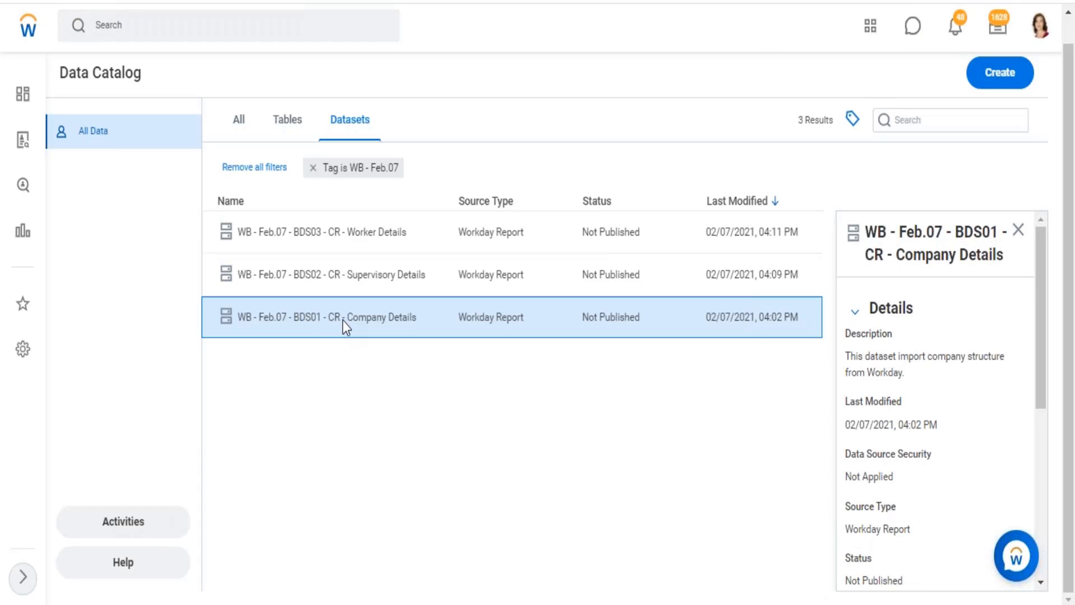
right_click(361, 324)
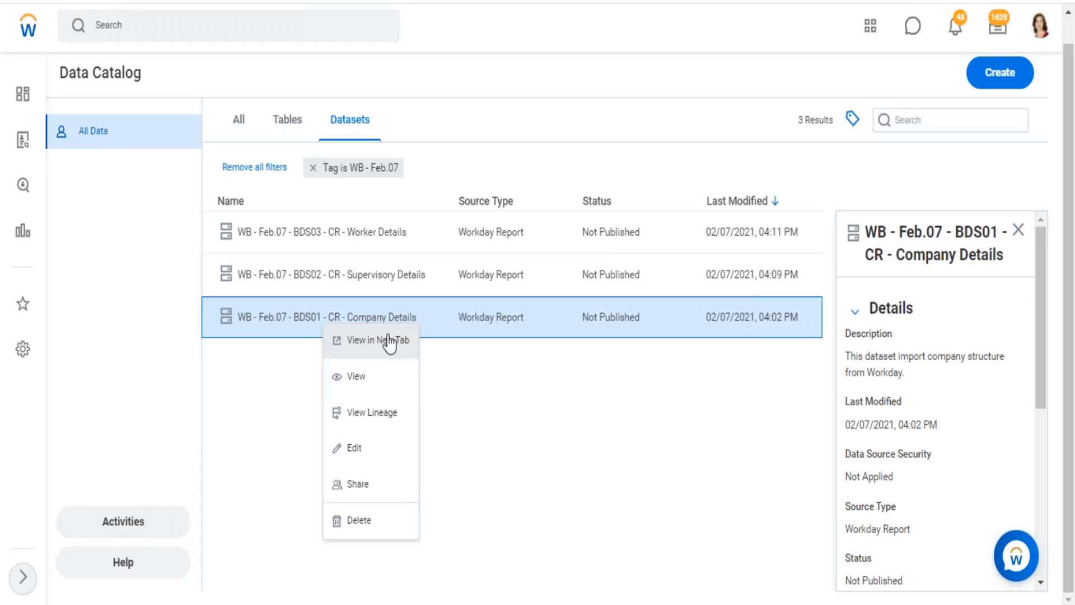
left_click(389, 341)
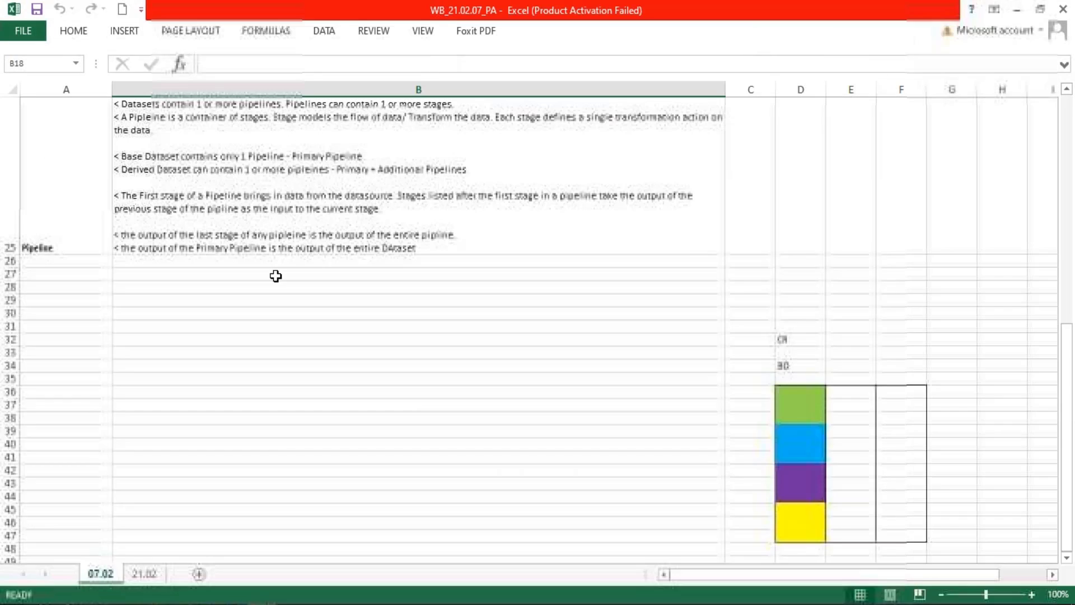
double_click(174, 196)
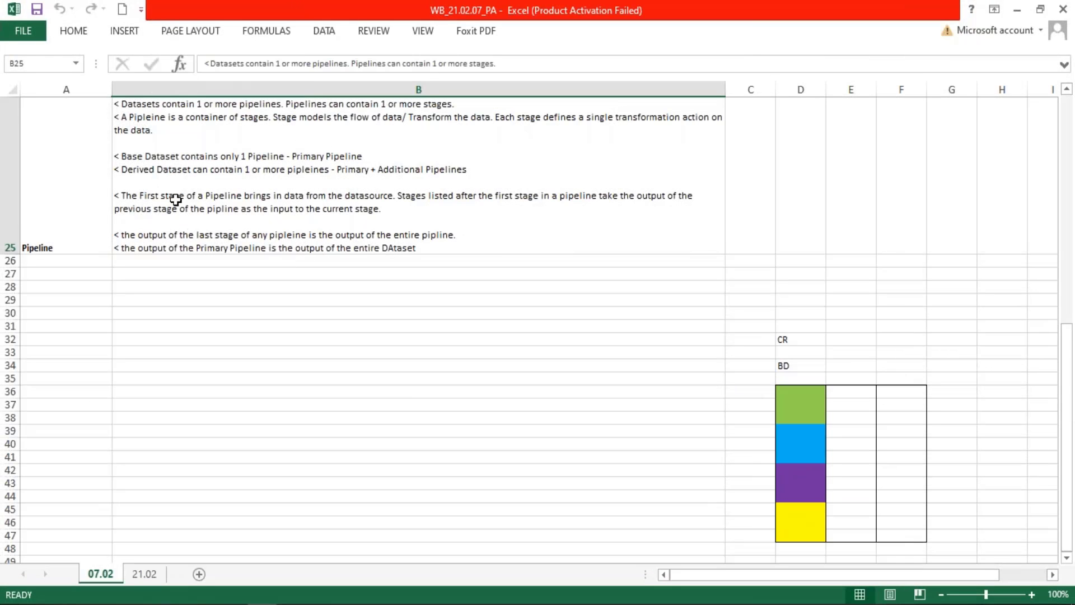
left_click_drag(165, 196, 420, 201)
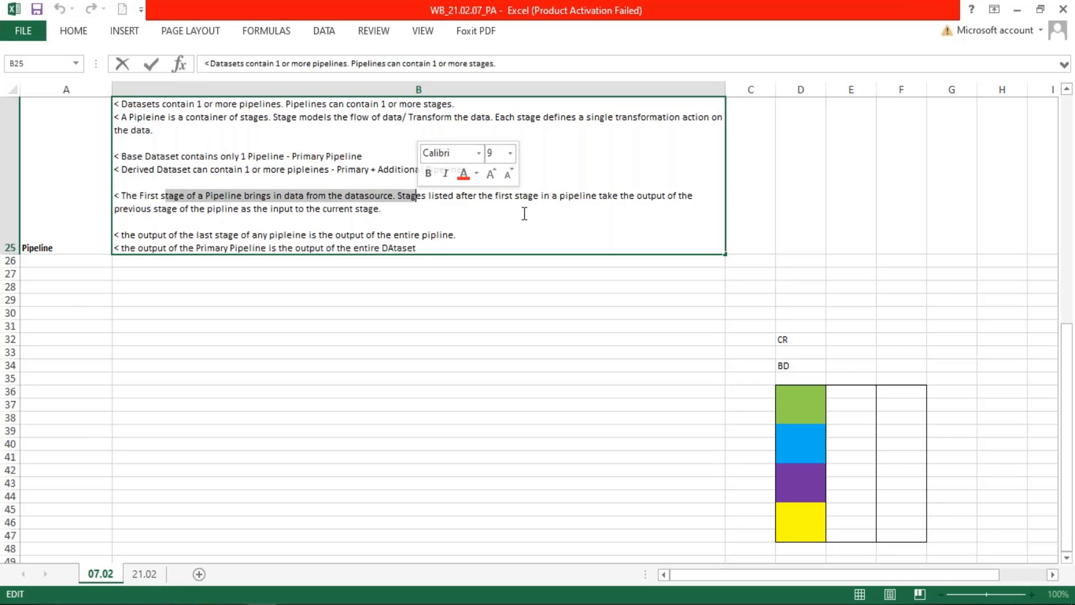
left_click(314, 221)
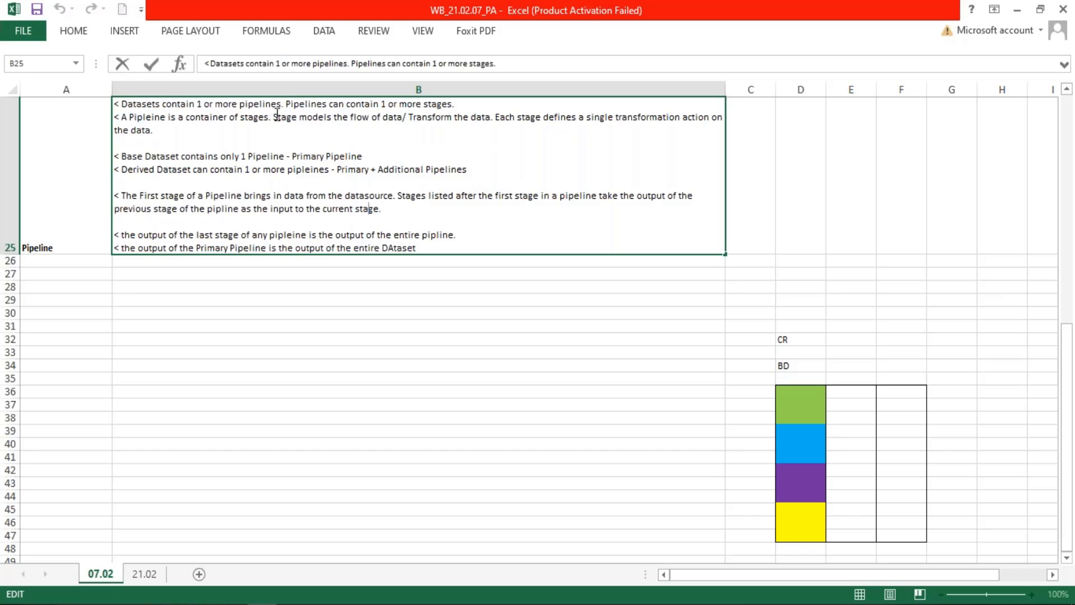
mouse_move(273, 119)
left_mouse_down()
mouse_move(507, 119)
mouse_move(282, 120)
left_mouse_up()
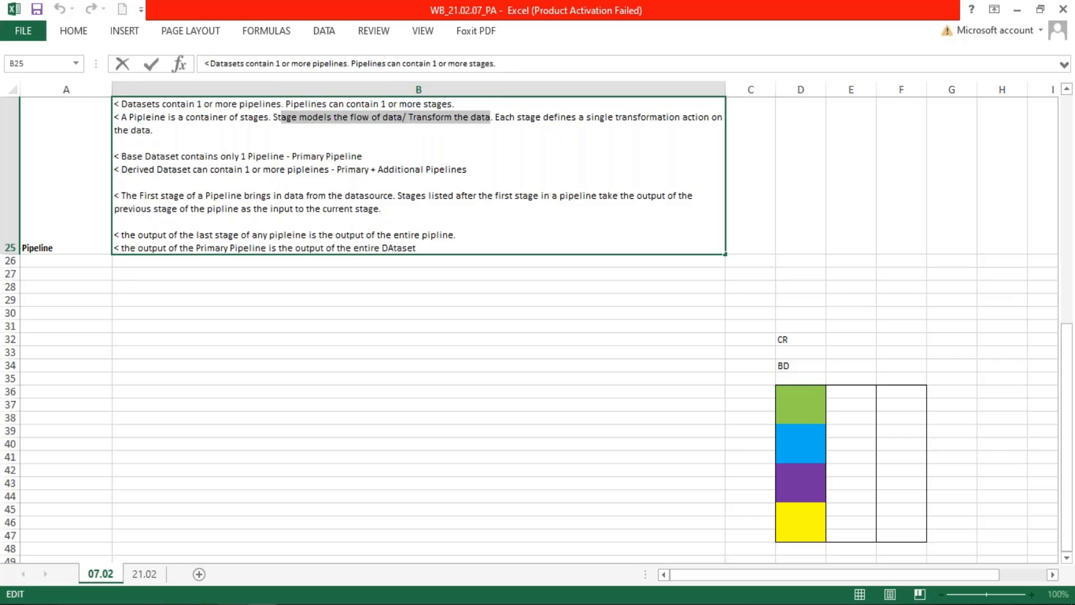
left_click(282, 119)
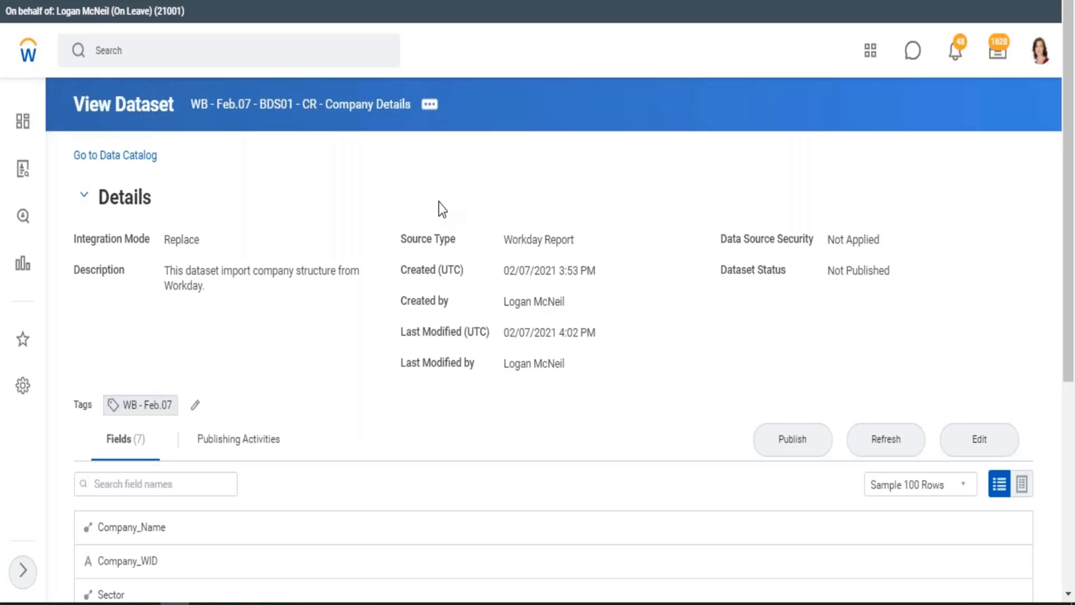
Step: Open BDS01 - CR - Company Details in Edit Dataset to show its primary pipeline
left_click(990, 443)
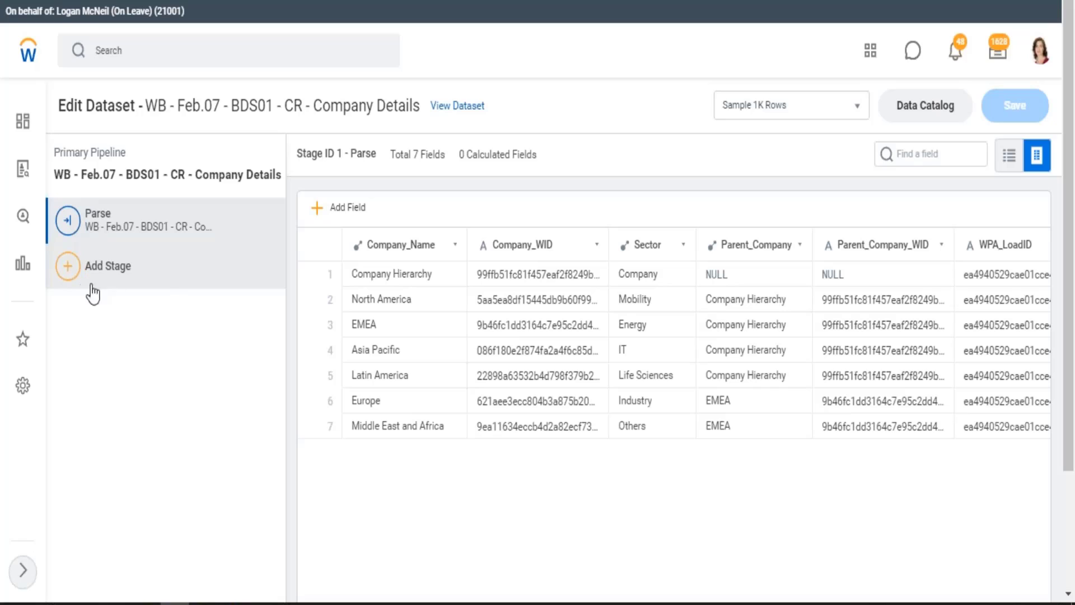
Step: Review the Add Stage choices (Filter, Group By, Manage Fields), then return to the Data Catalog
left_click(88, 285)
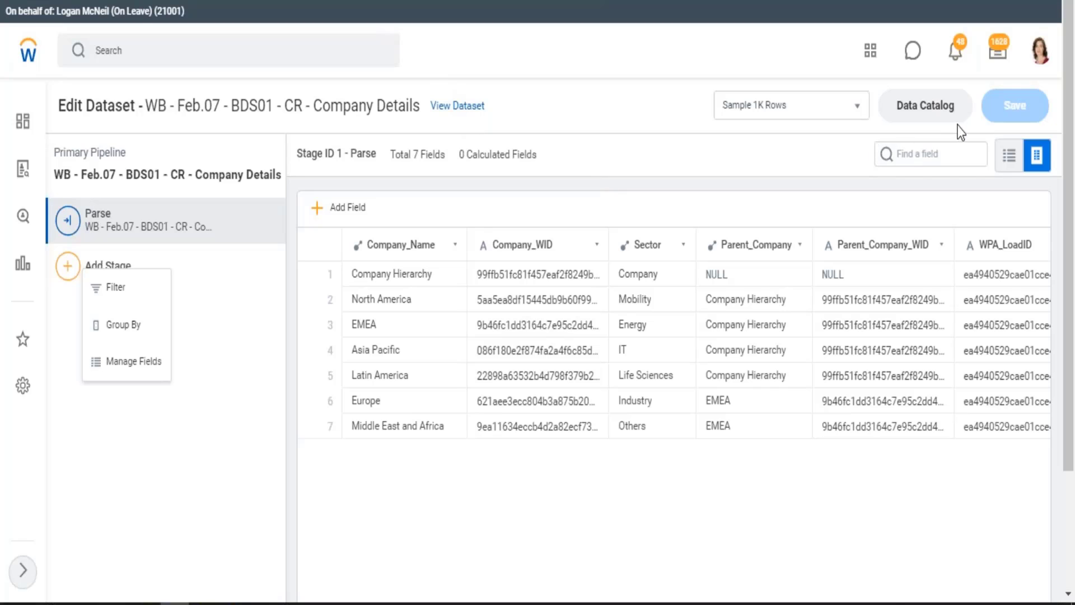
left_click(934, 108)
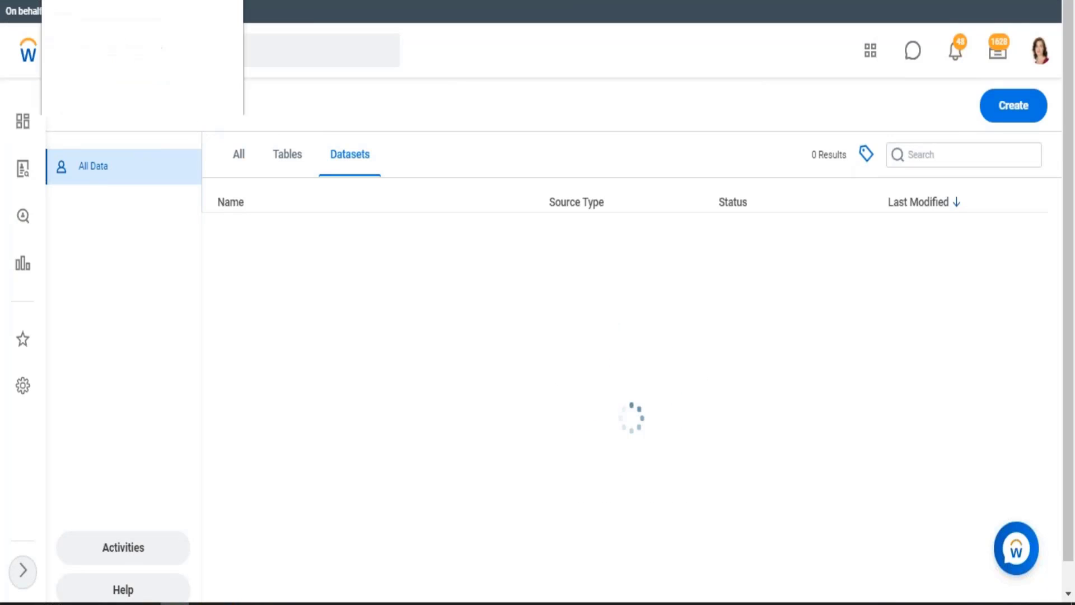
Step: On sheet 21.02, set all text to size 9 and widen columns A and B
key("alt+Tab")
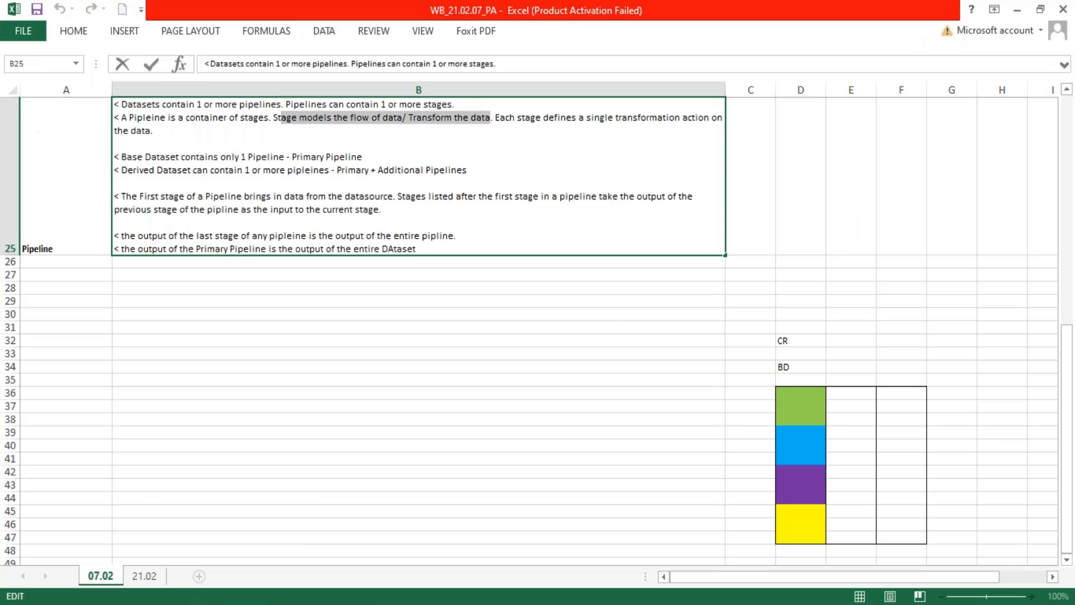
left_click(144, 577)
left_click(11, 88)
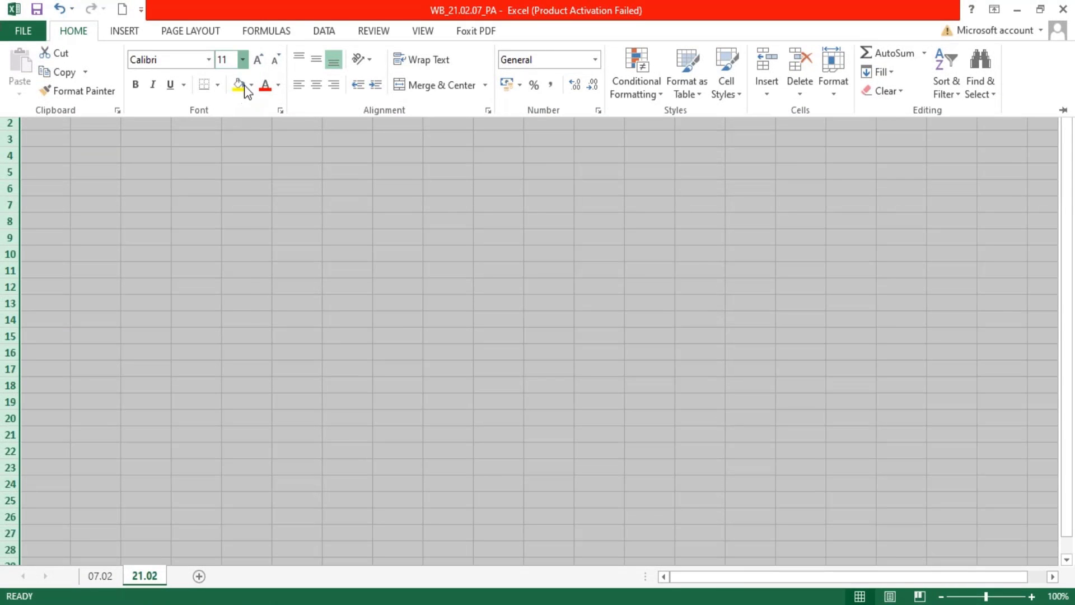
left_click(243, 59)
left_click(220, 93)
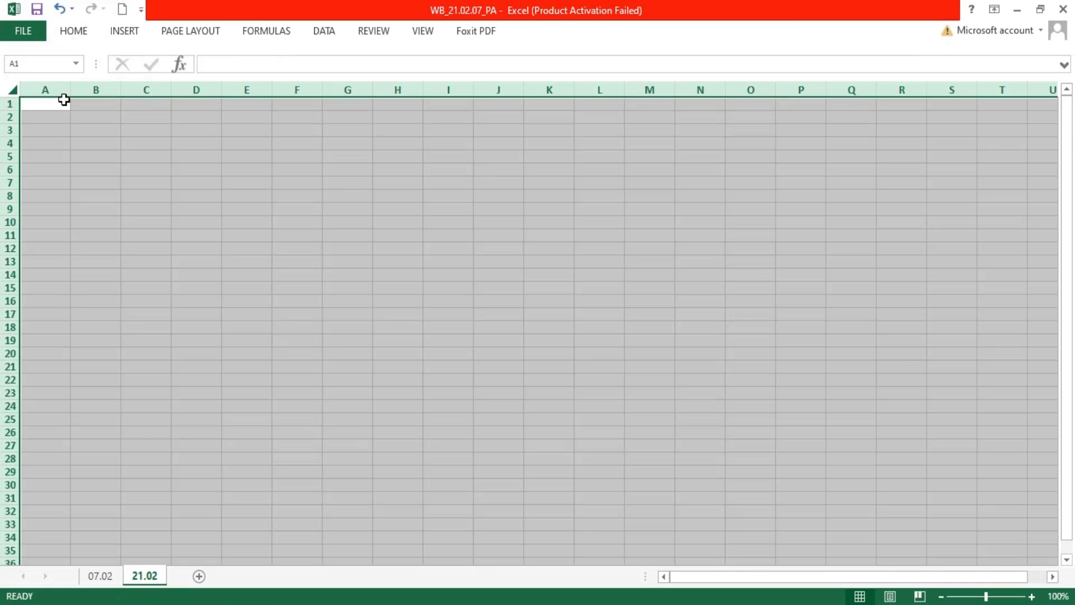
left_click(84, 38)
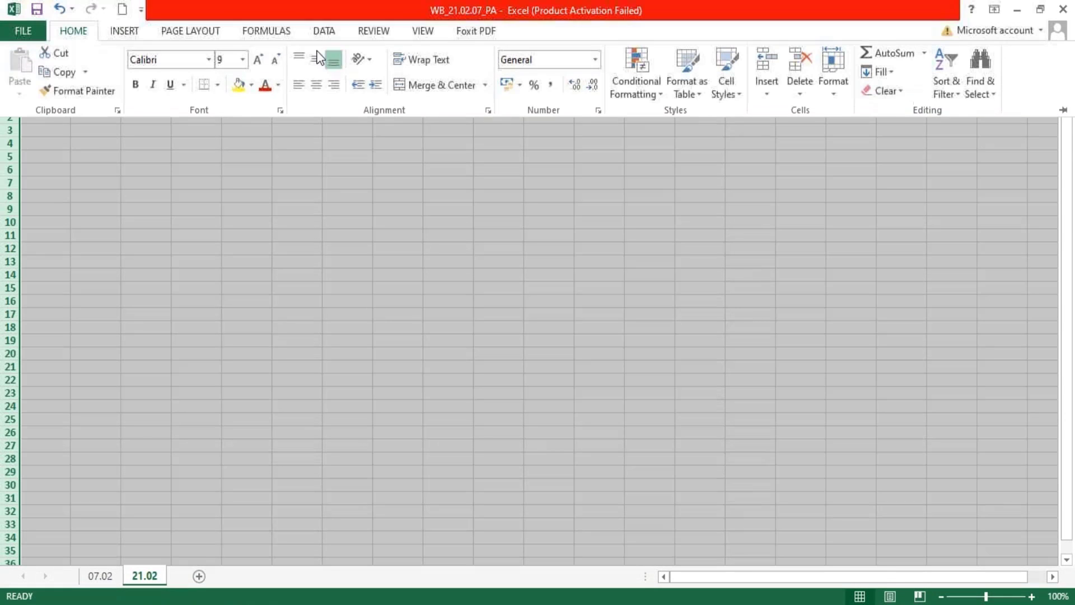
left_click(101, 136)
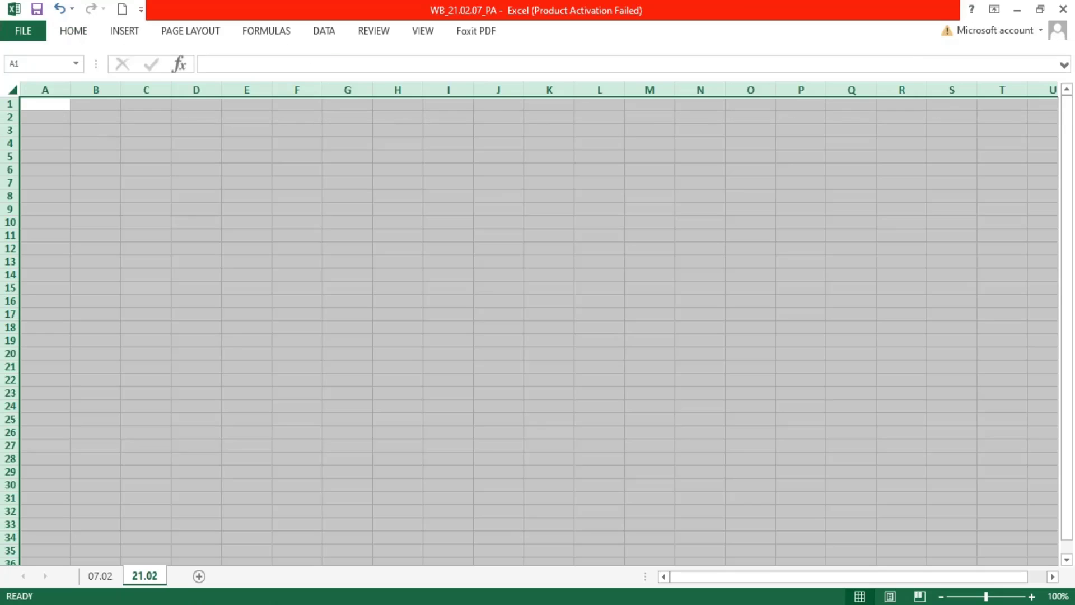
left_click(92, 118)
left_click_drag(70, 89, 651, 106)
left_click(56, 90)
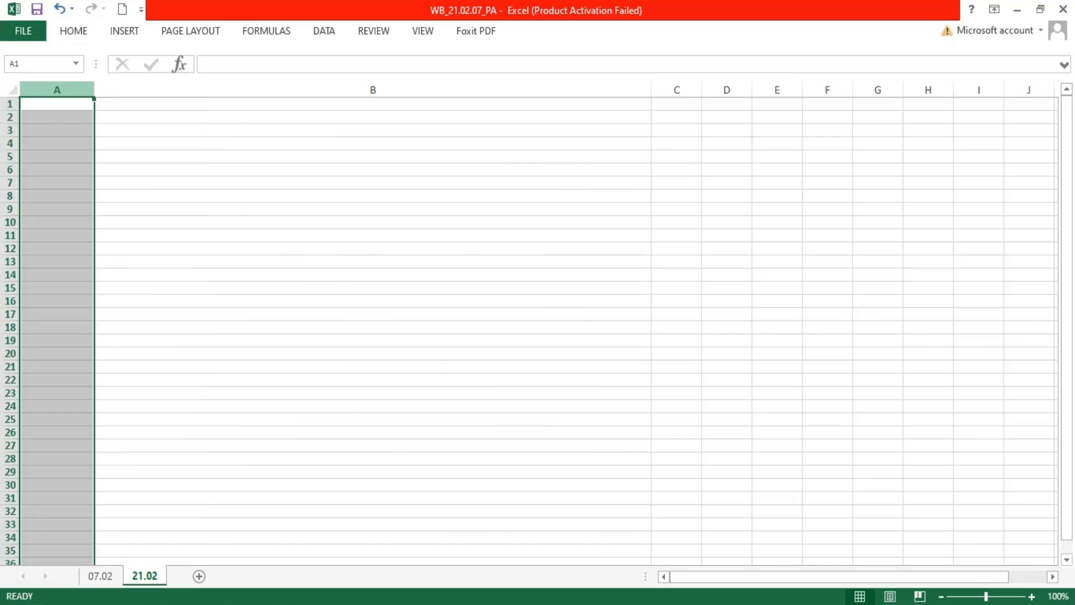
left_click(51, 104)
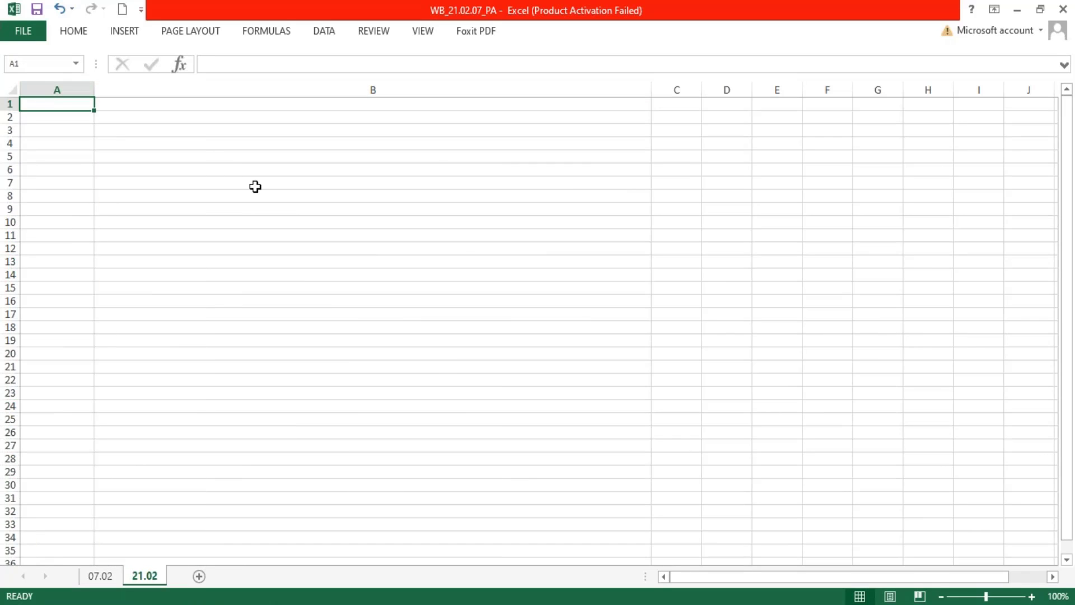
Step: Label A1 'Derived Dataset' and note in B1 it's based on existing tables or datasets (Base or Derived)
type("Derive")
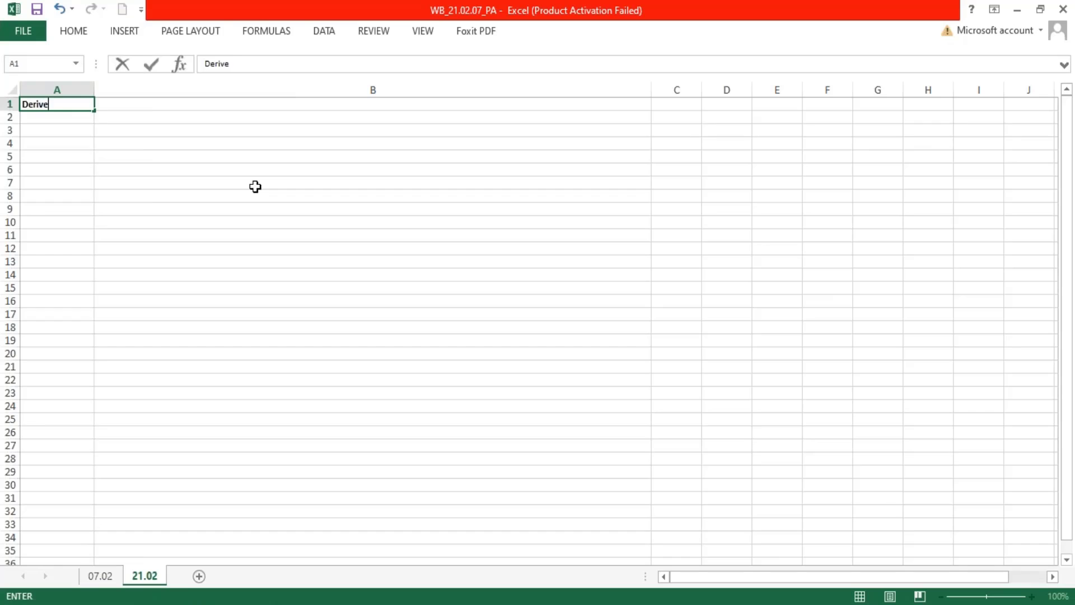
type("d Dataset")
key("Tab")
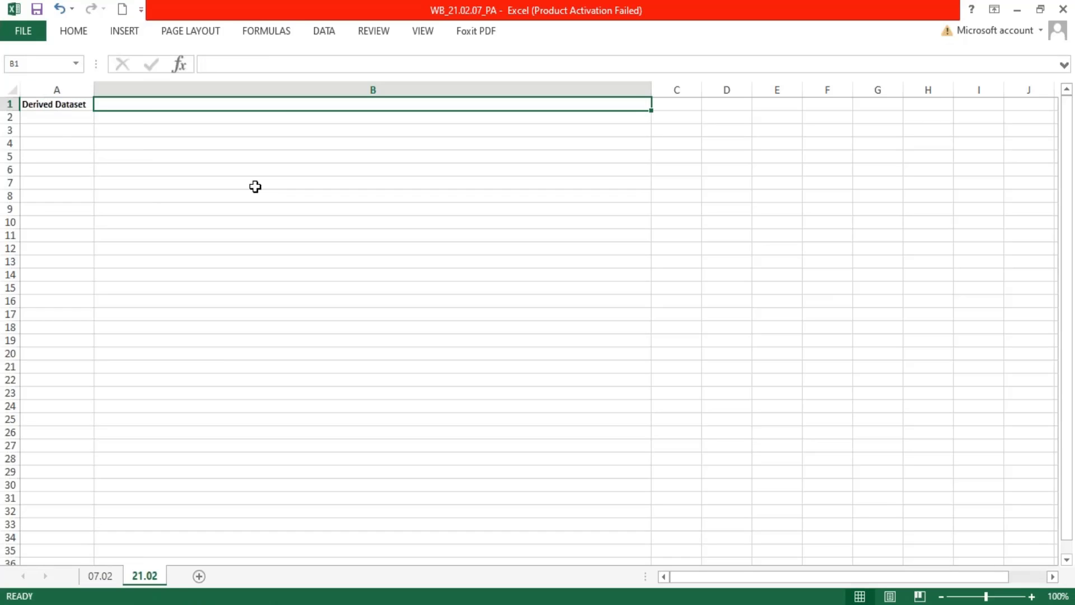
type("< A ")
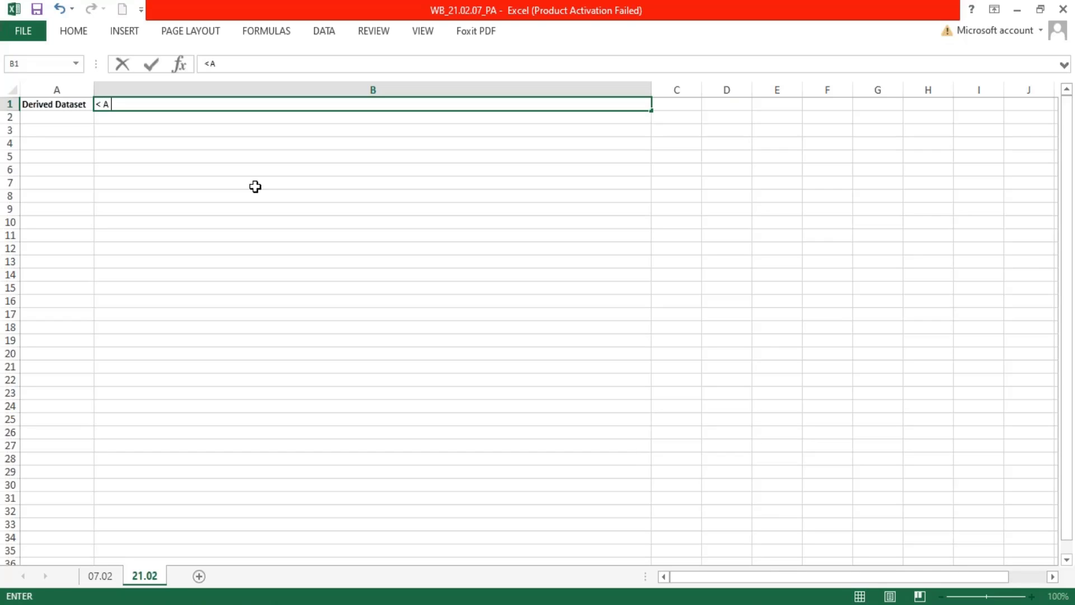
type("Derived Dataset i")
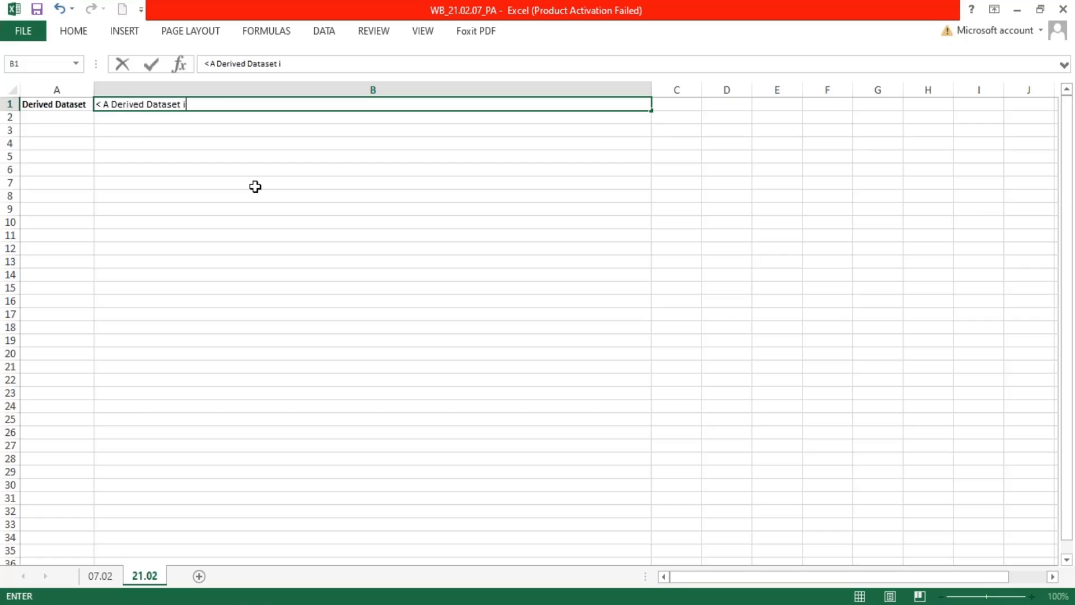
type("s based on ")
type("one or")
key("BackSpace")
type("ne o")
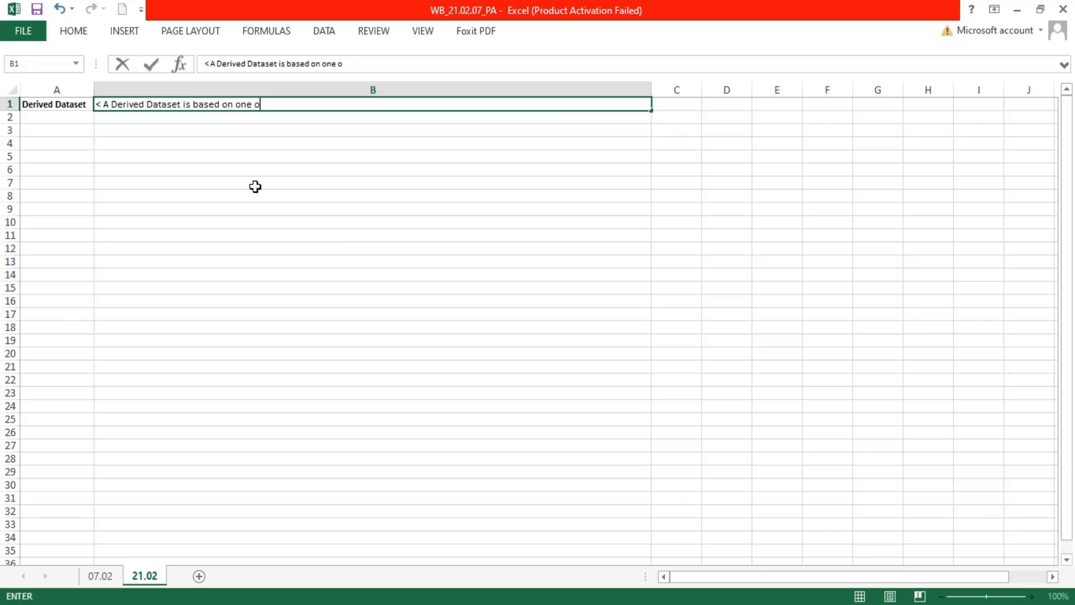
type("r more existing tables o")
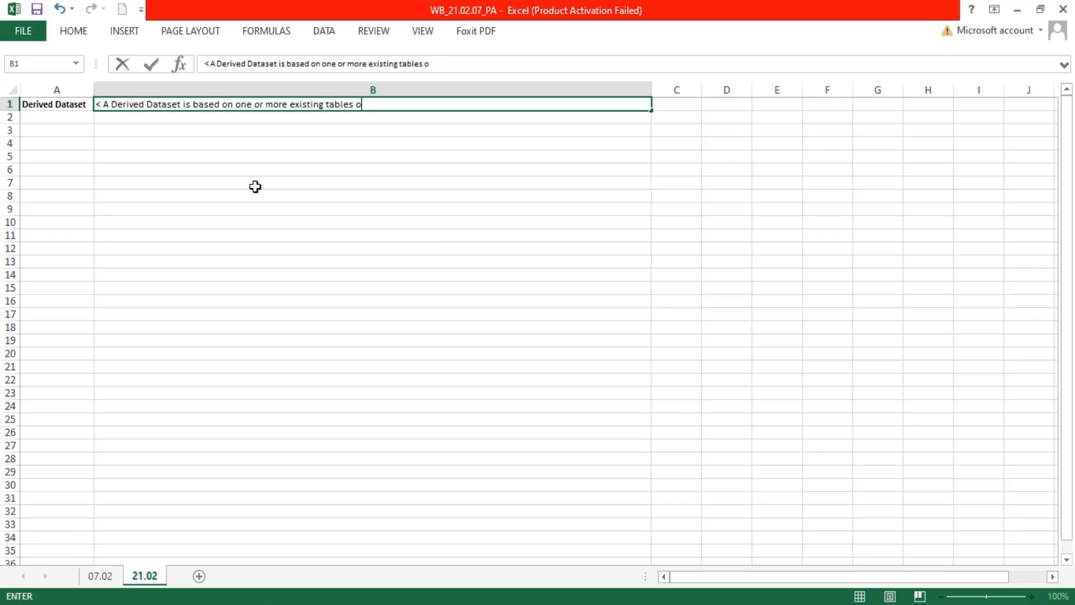
type("r datasets.")
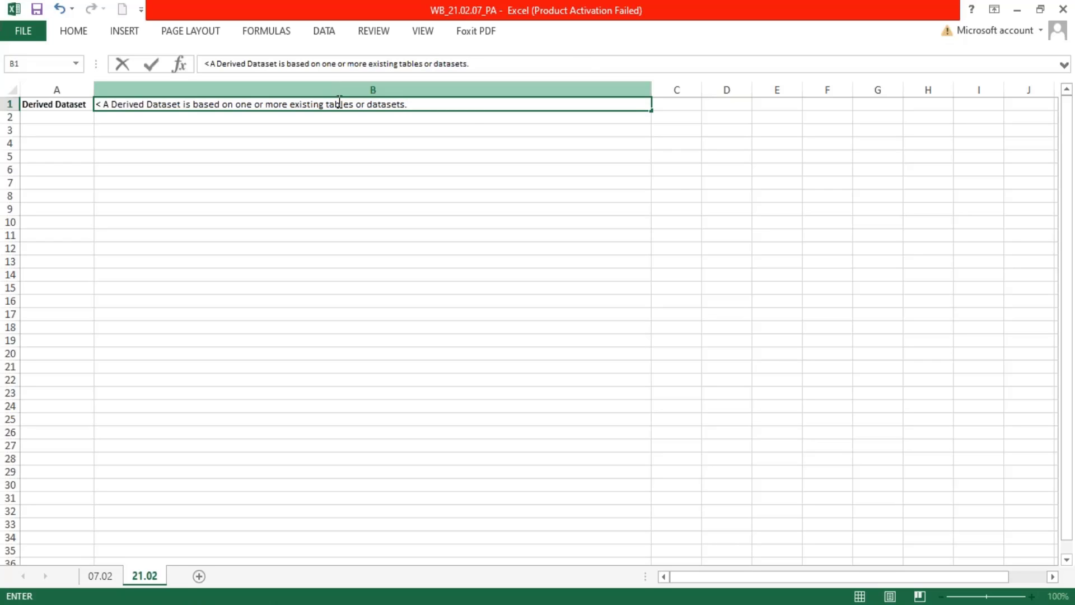
left_click_drag(325, 104, 358, 104)
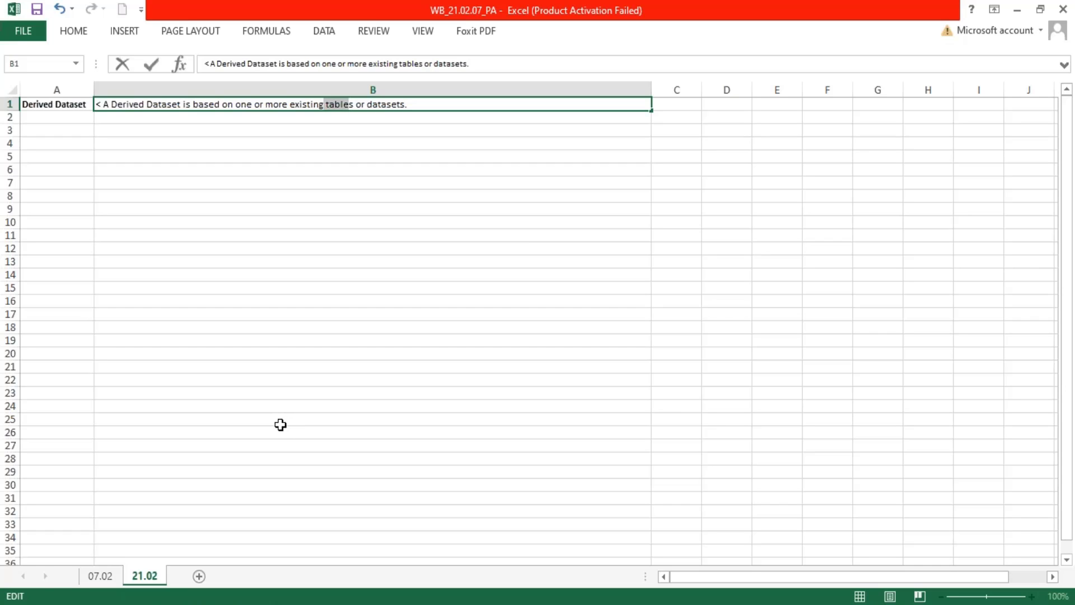
left_click(405, 104)
type("(Base ")
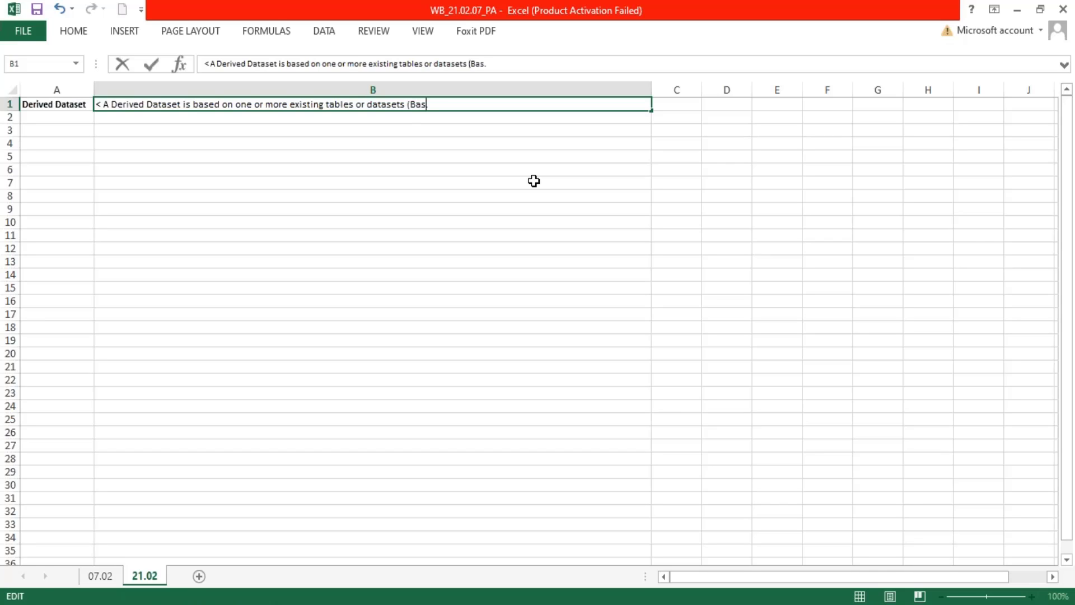
type("or Derived).")
Step: Add to B1 that a derived dataset's source data comes from existing tables or datasets' output
left_click(526, 106)
type("The sour")
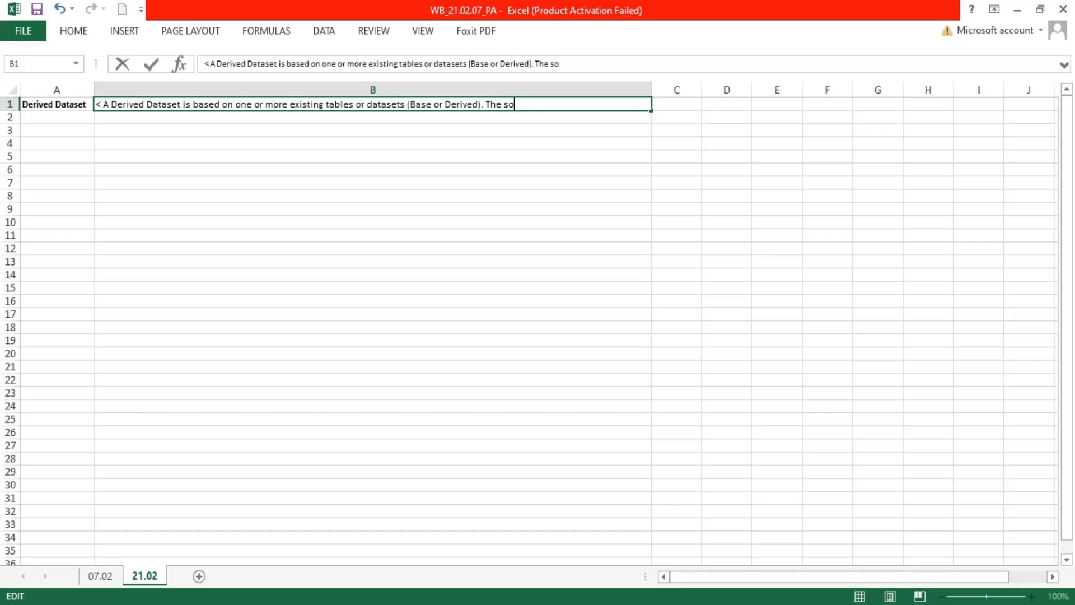
key("BackSpace")
key("BackSpace")
key("BackSpace")
type("e data of a der")
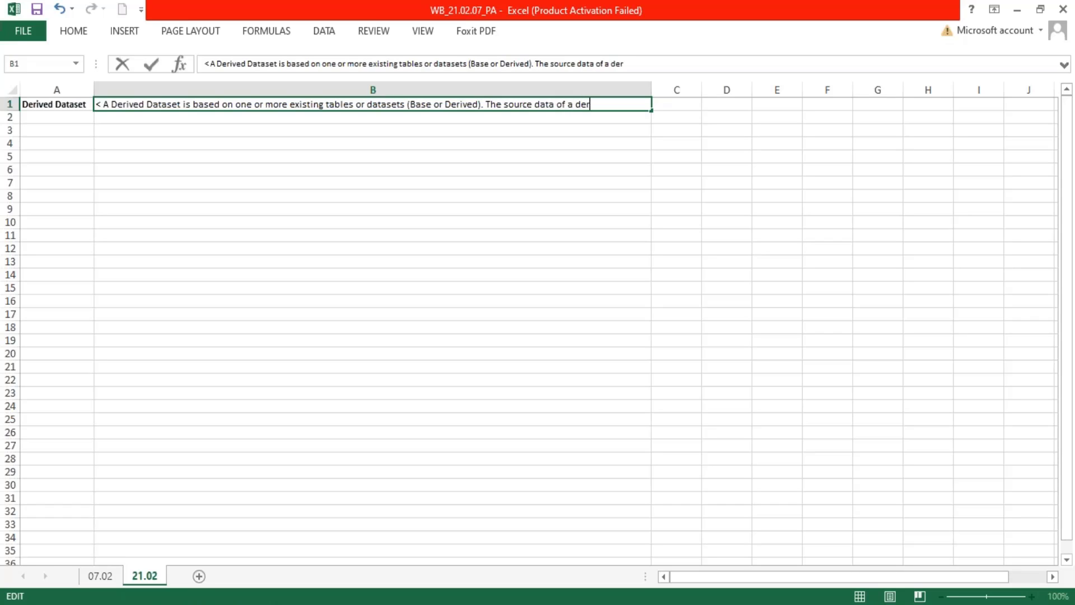
type("ived dataset comes")
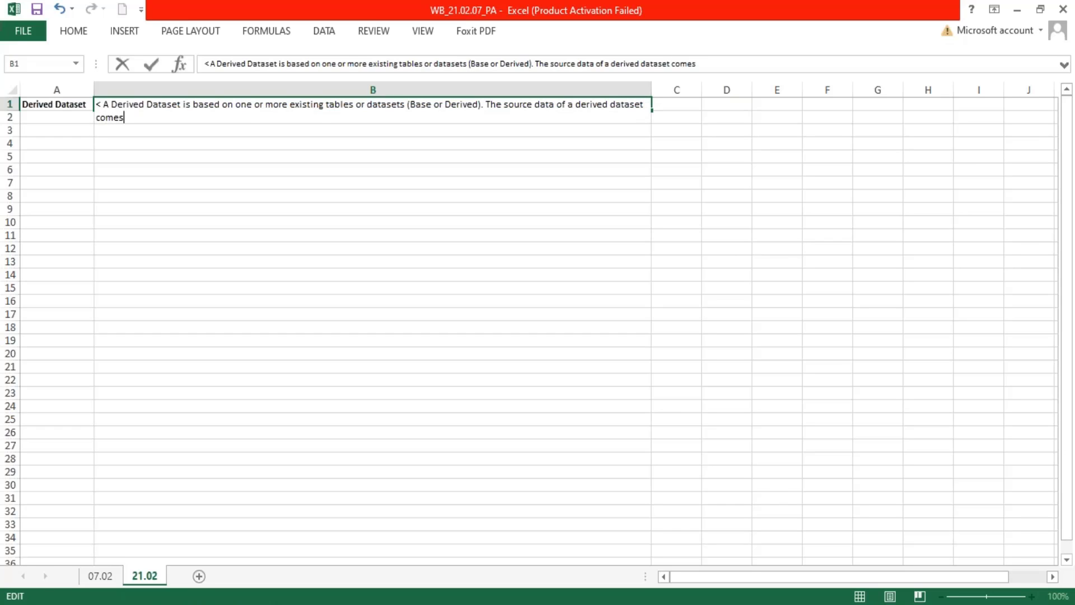
type(" from the output o")
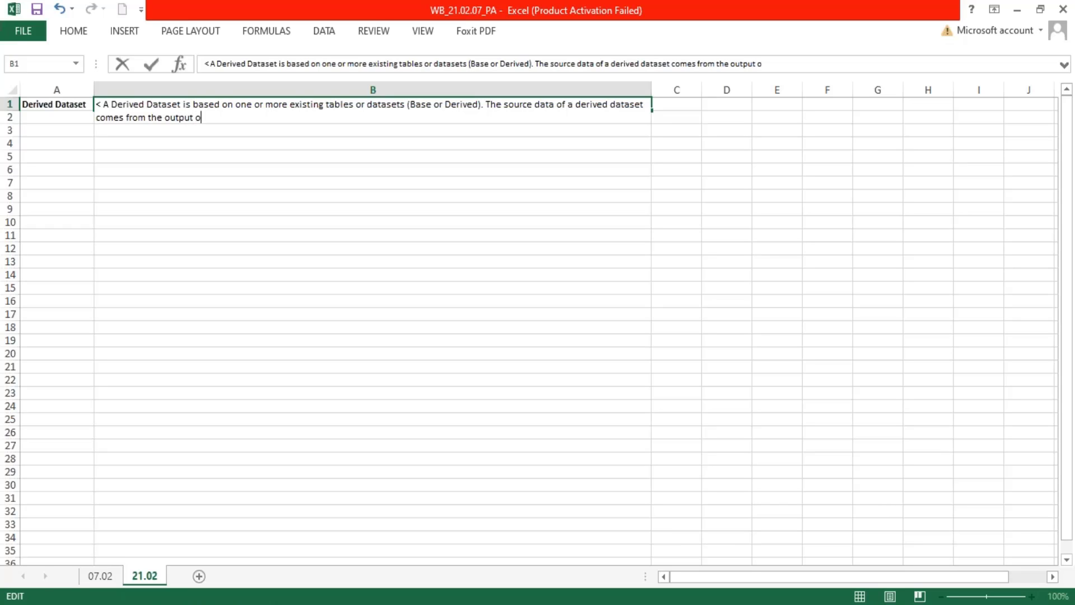
type("f existing t")
type("ables or dat")
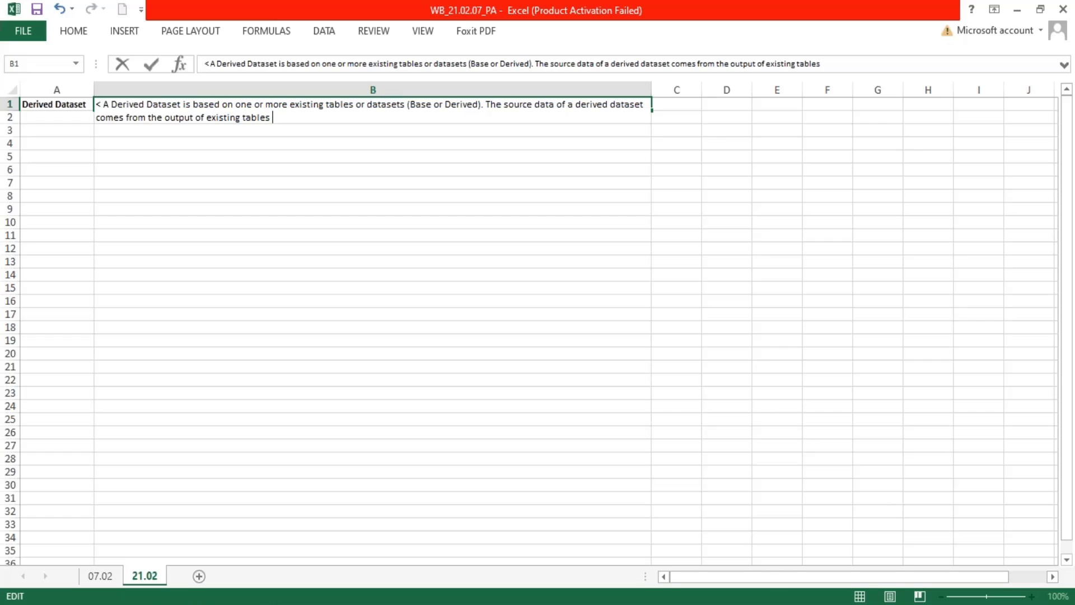
type("asets")
key("Return")
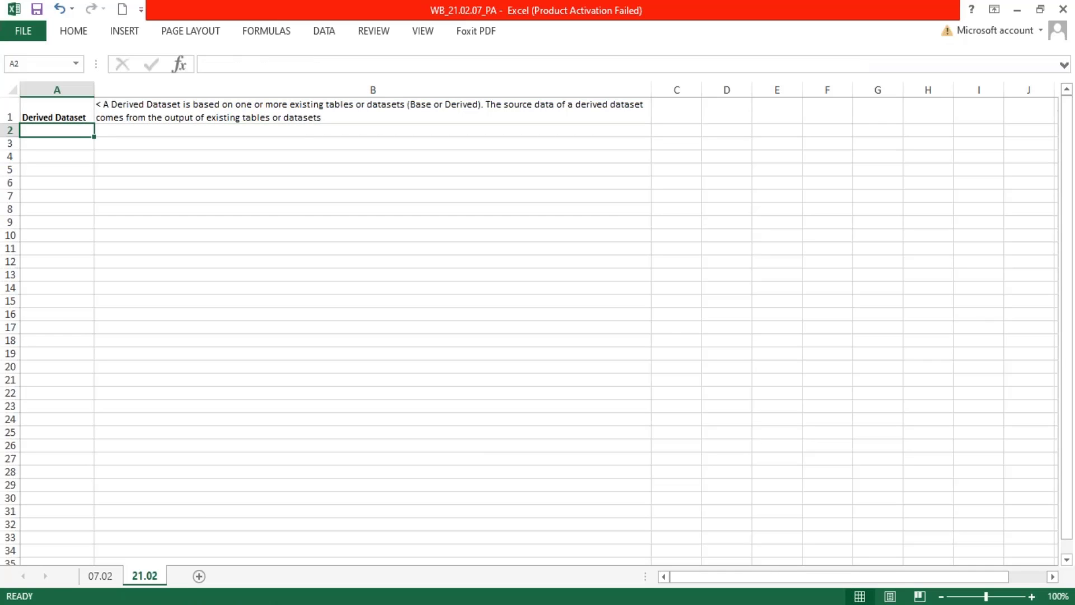
left_click(93, 577)
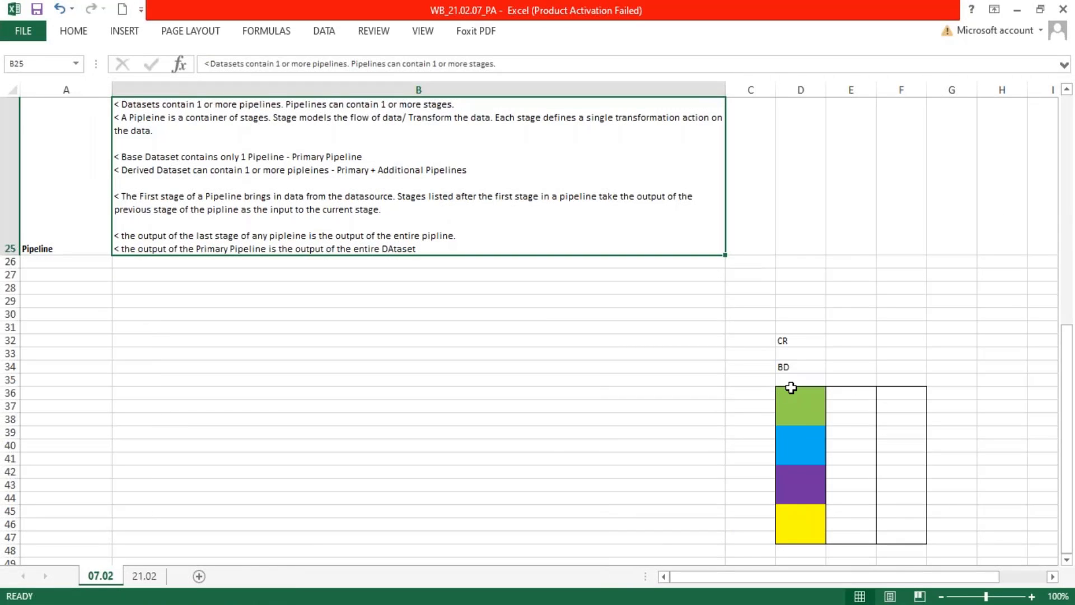
left_click_drag(789, 387, 784, 541)
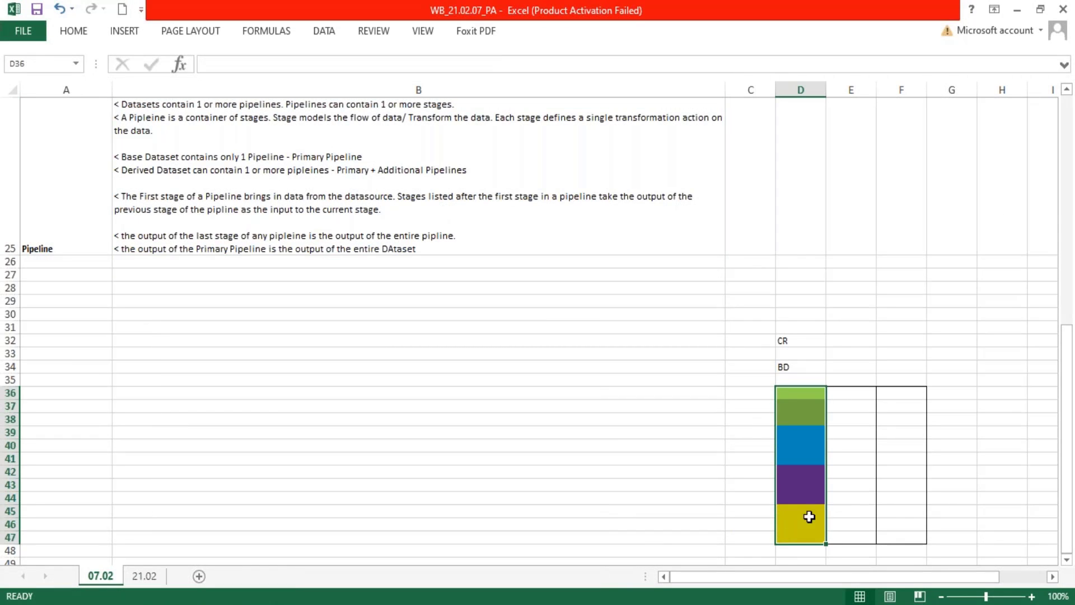
left_click(801, 396)
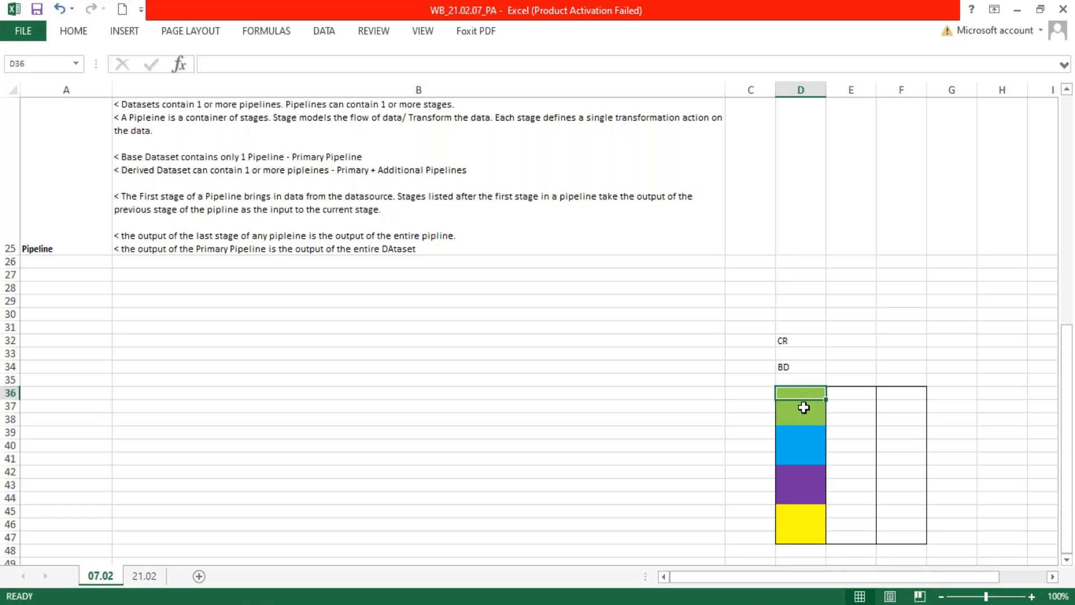
left_click_drag(804, 408, 805, 457)
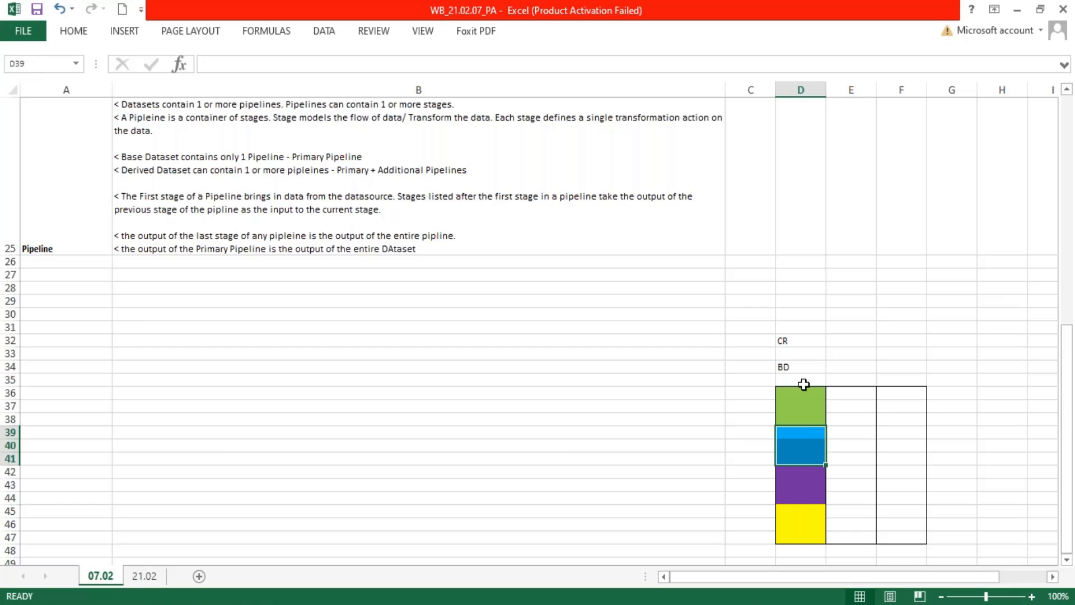
left_click(796, 317)
left_click_drag(796, 374, 803, 443)
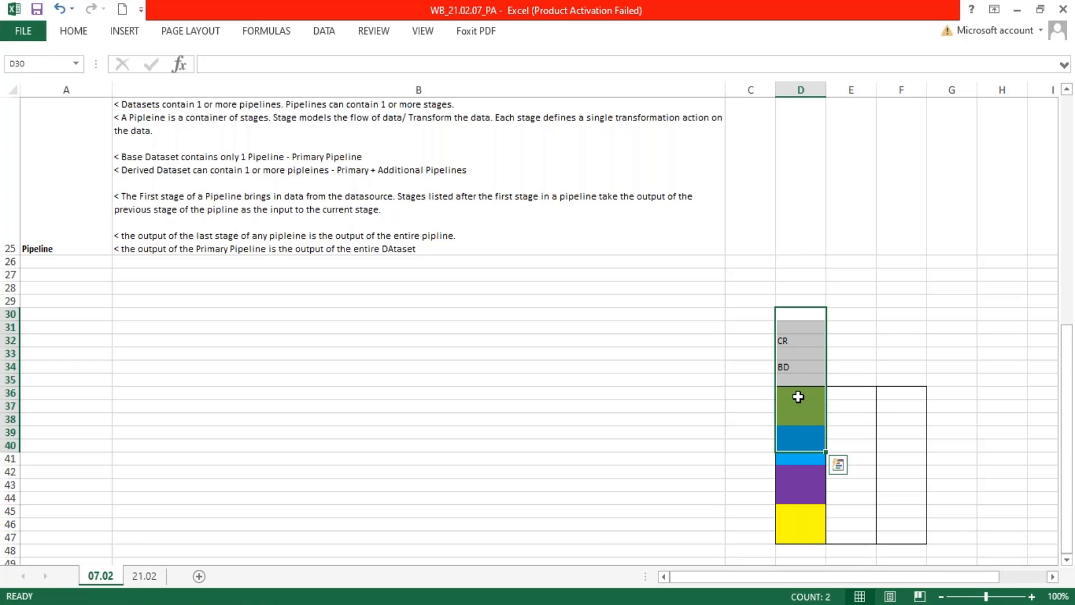
left_click_drag(798, 405, 790, 537)
scroll(803, 325, "down", 2)
left_click_drag(801, 301, 799, 358)
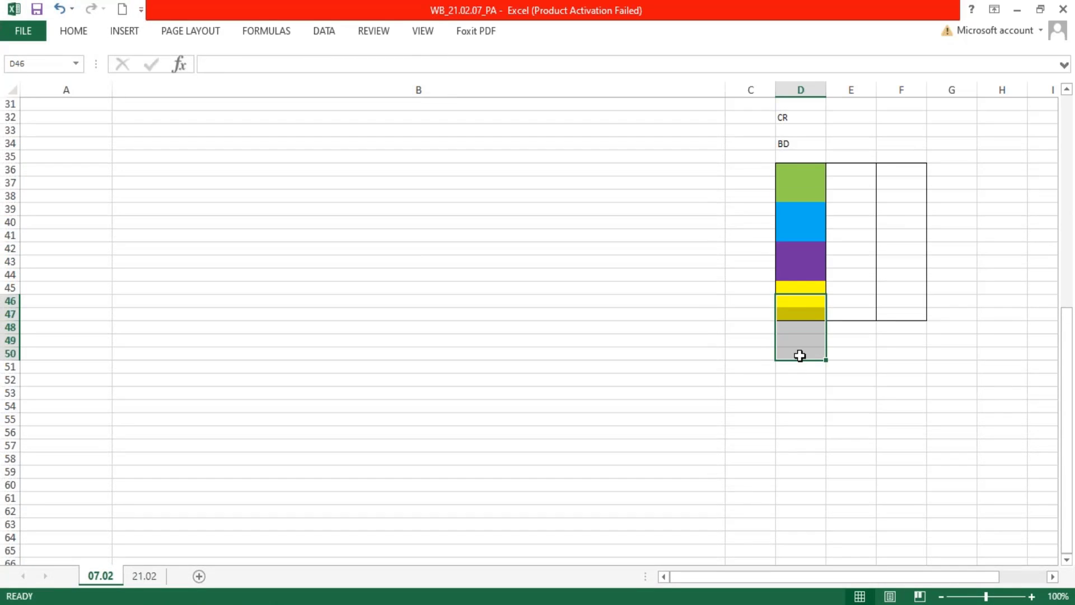
left_click_drag(802, 292, 802, 315)
left_click(147, 577)
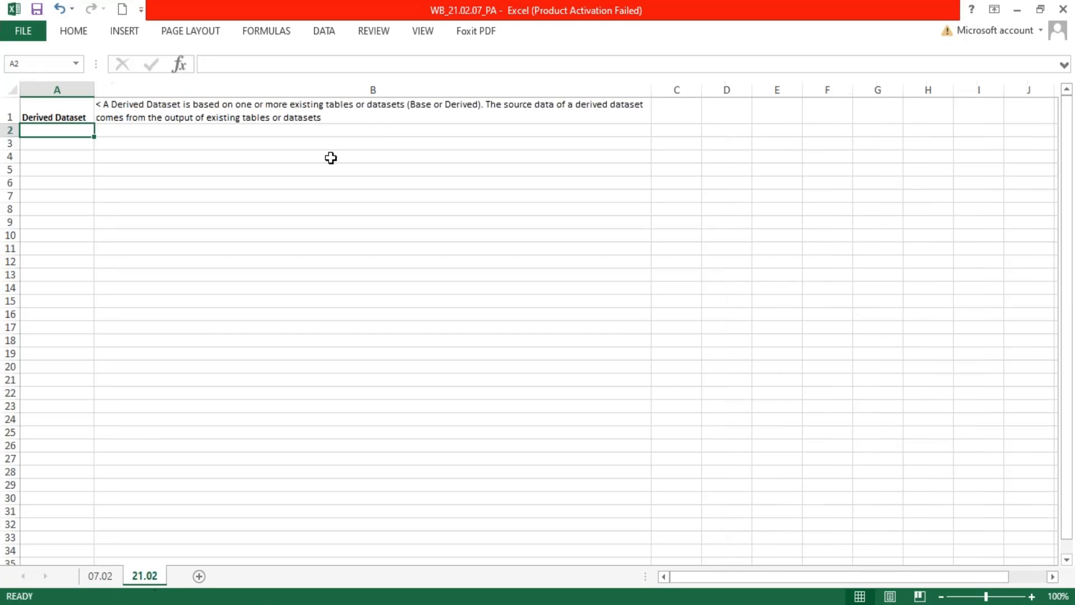
Step: Add a B1 line: derived datasets blend data from different sources (Workday and non-Workday)
double_click(196, 117)
left_click_drag(327, 117, 483, 104)
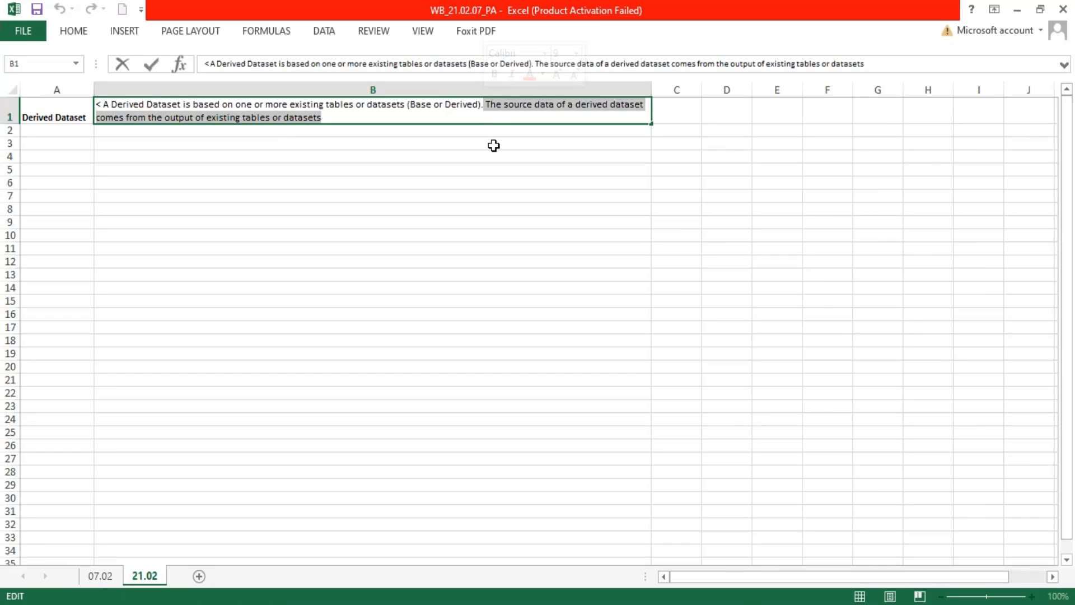
left_click(329, 117)
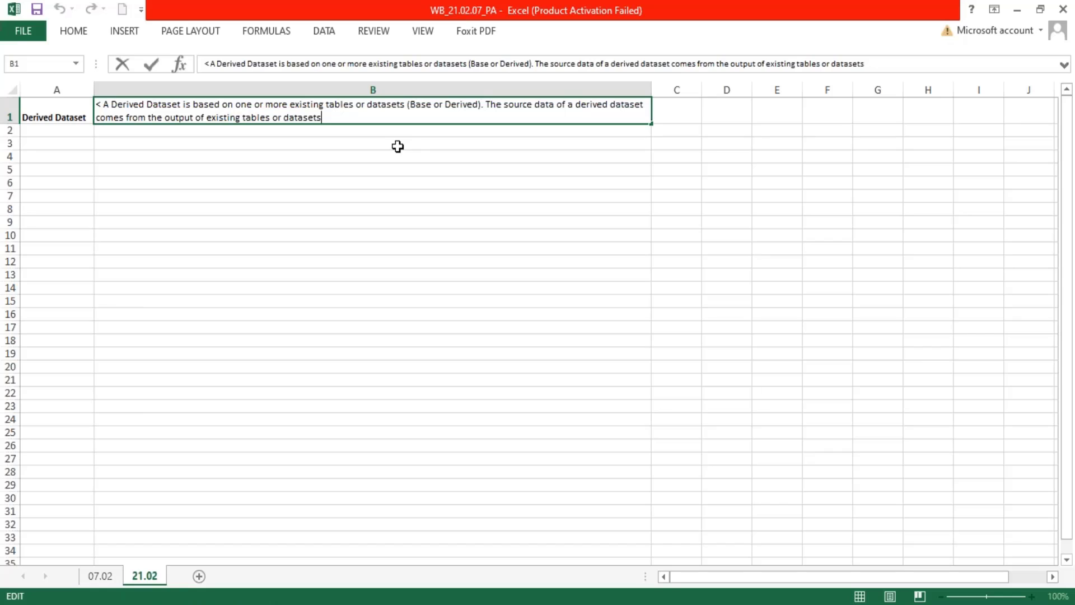
type(".")
key("alt+Return")
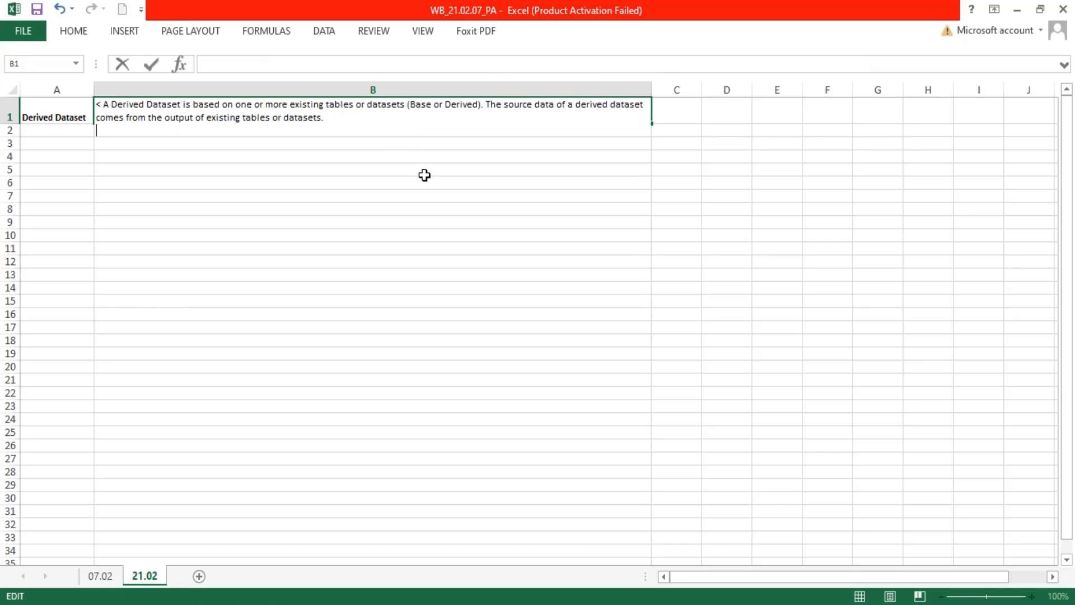
type("< Yo")
key("BackSpace")
key("BackSpace")
type("use derive")
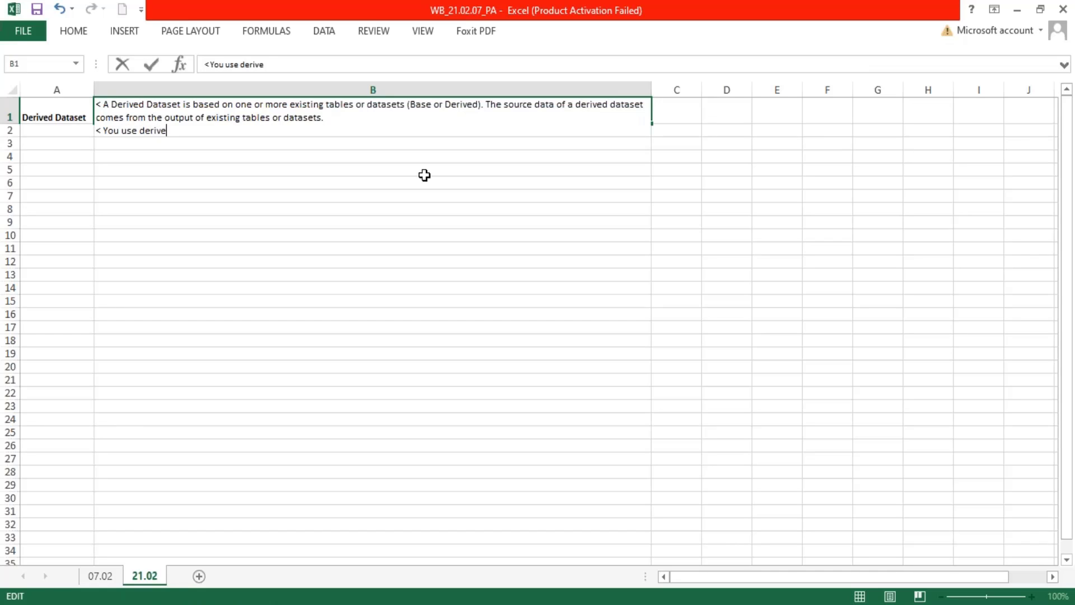
type("d datasets to blend ")
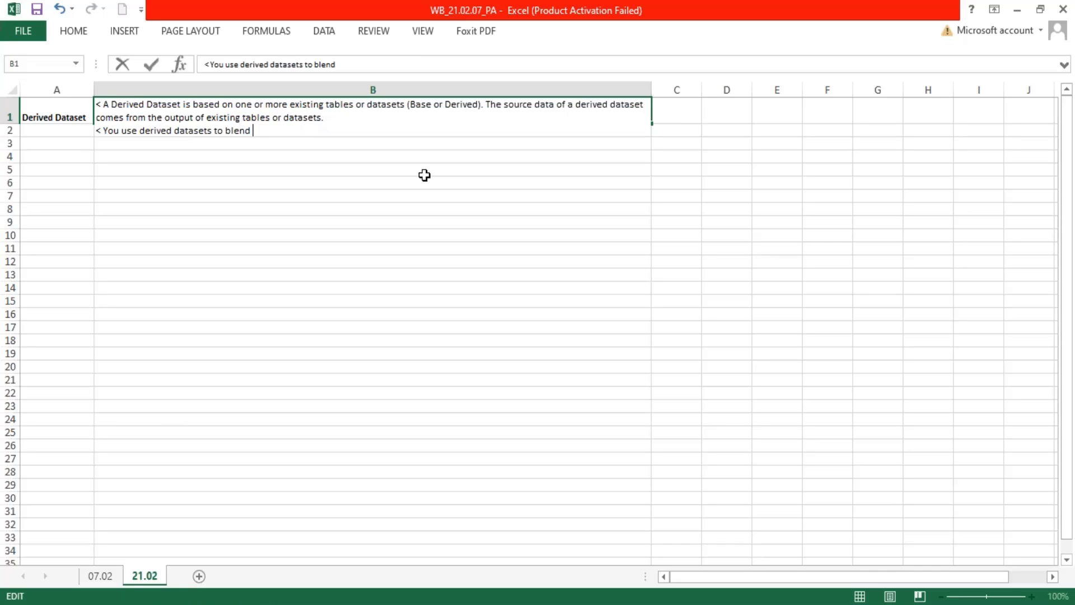
type("data together from d")
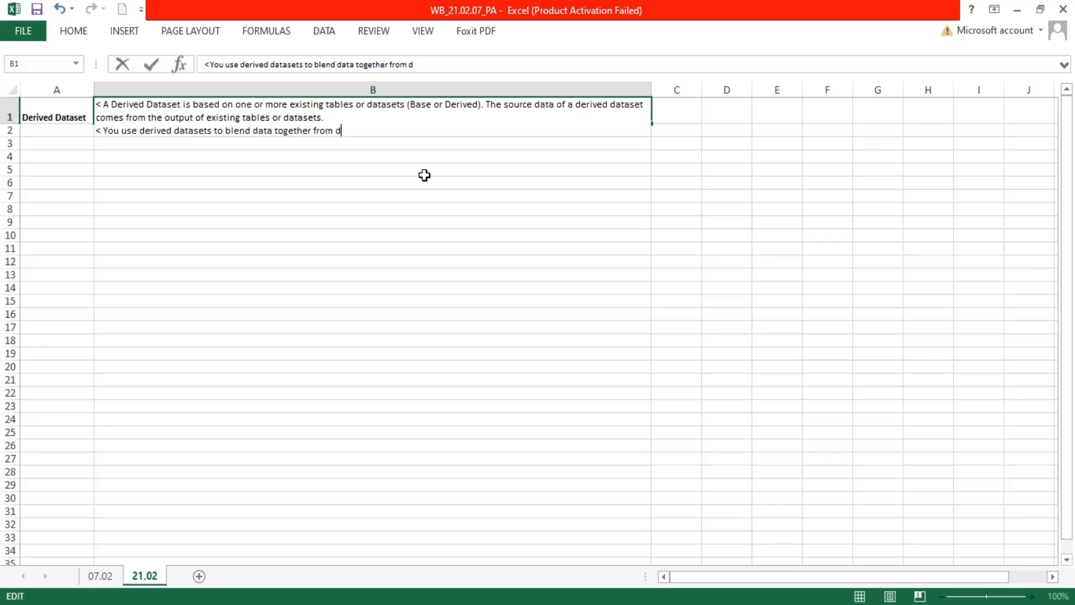
type("ifferent sou")
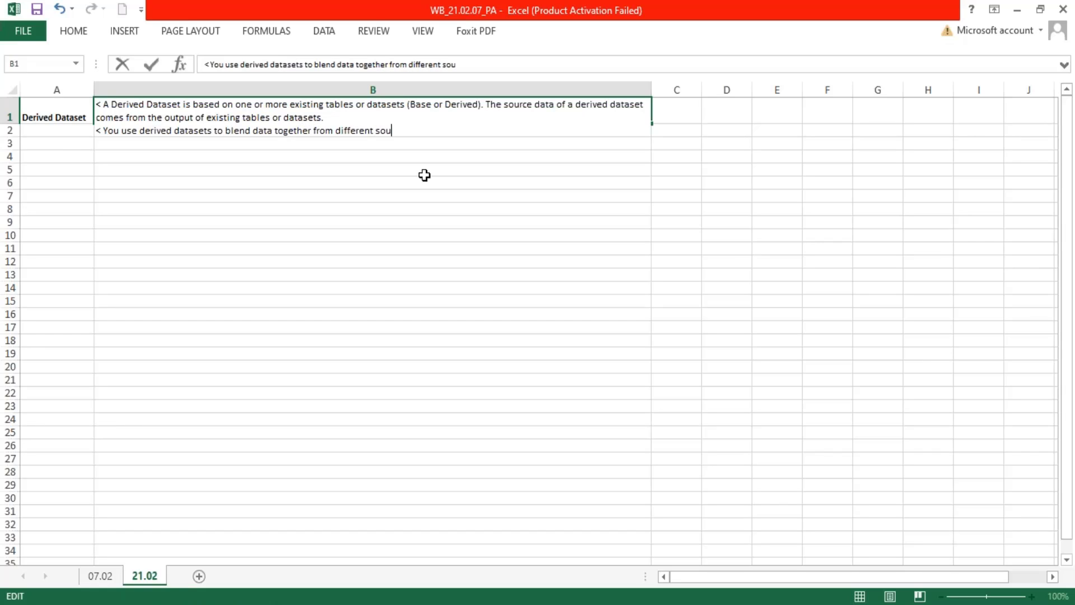
type("rce (Workday and ")
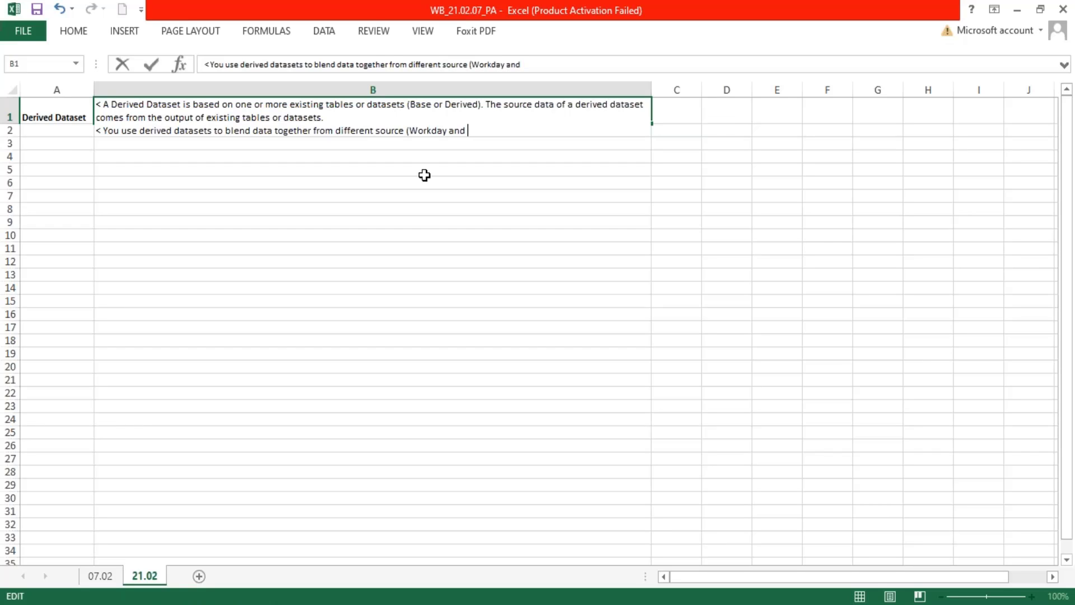
type("non -workday).")
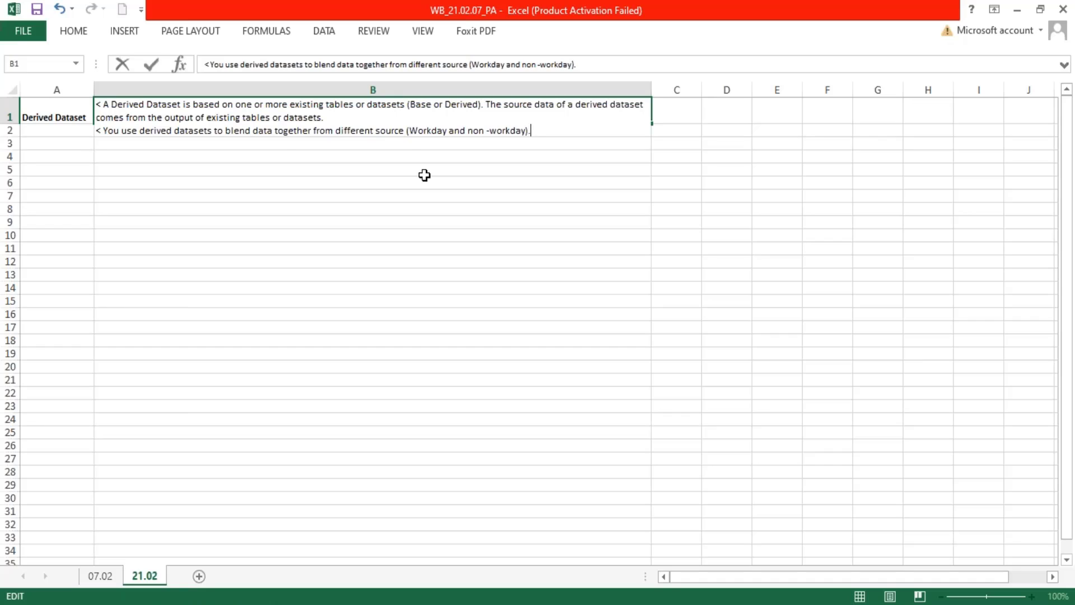
key("alt+Return")
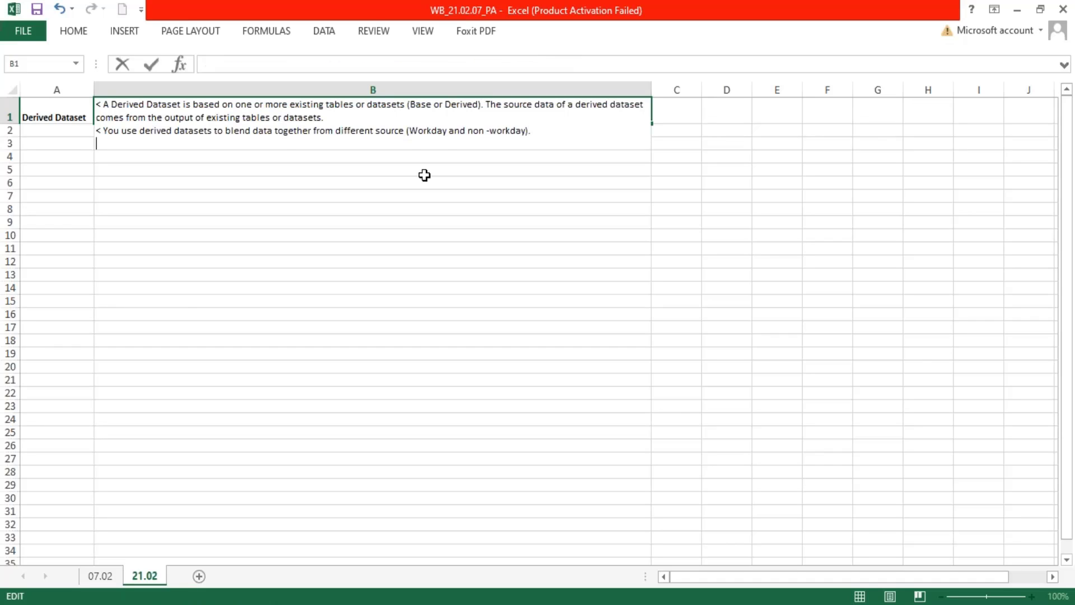
type("<")
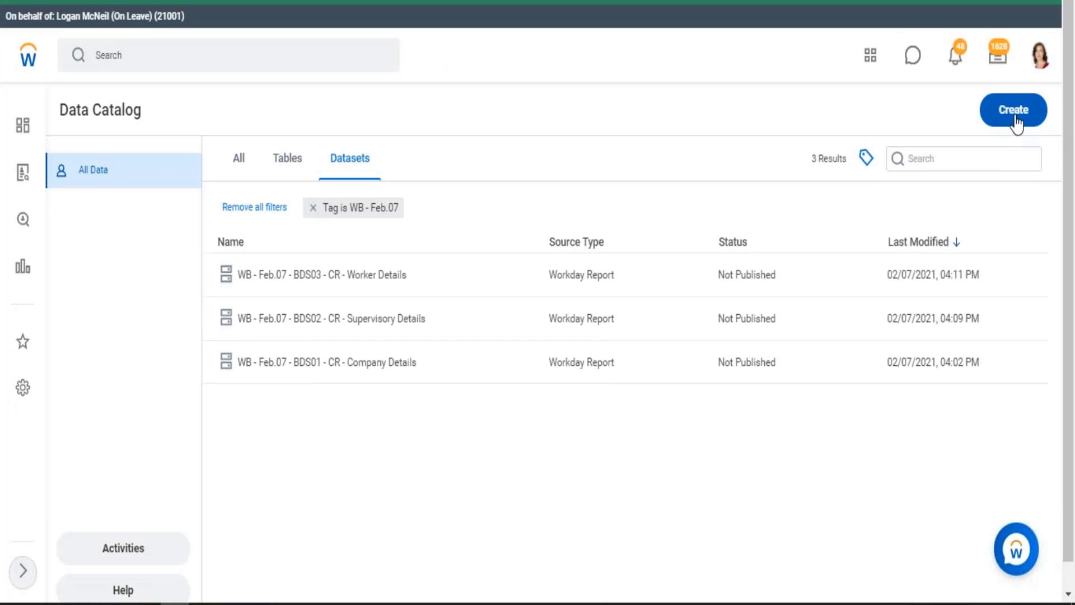
Step: Start a derived dataset, cancel the source picker, and bring the Create menu back up
left_click(1017, 122)
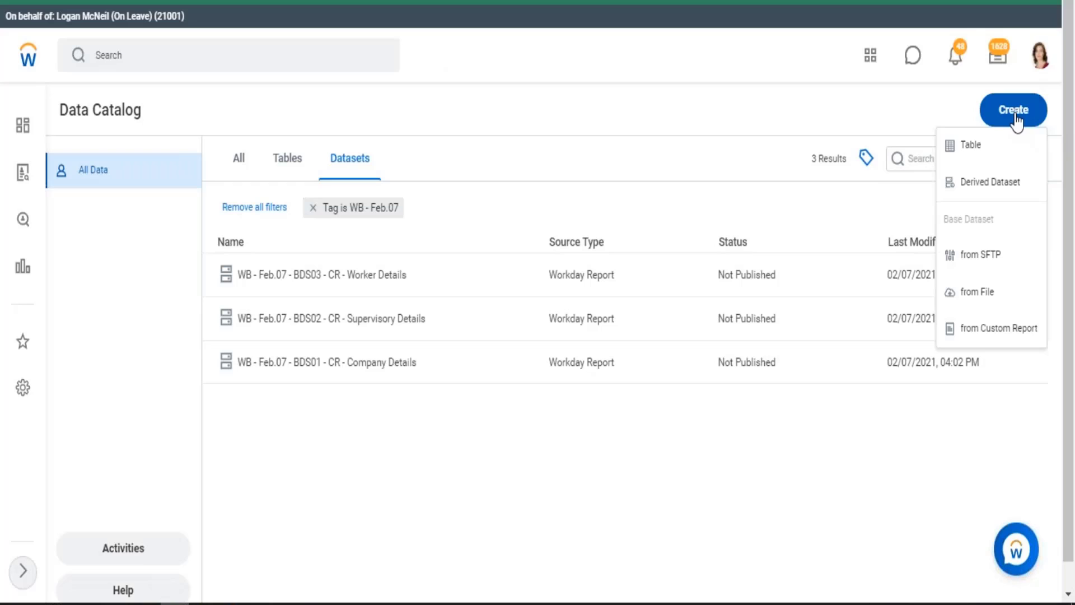
left_click(993, 185)
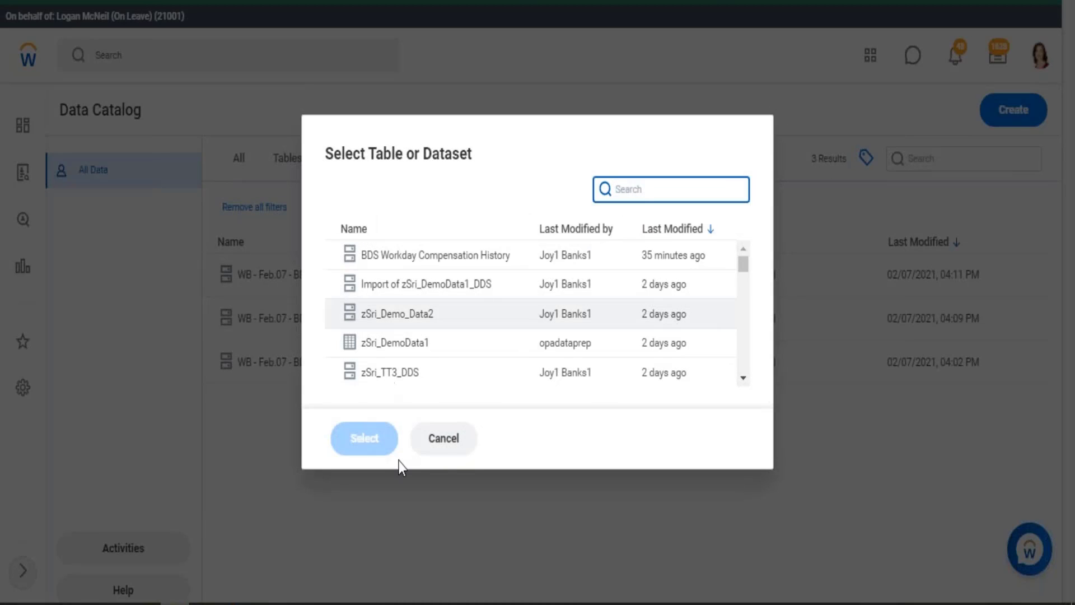
left_click(454, 446)
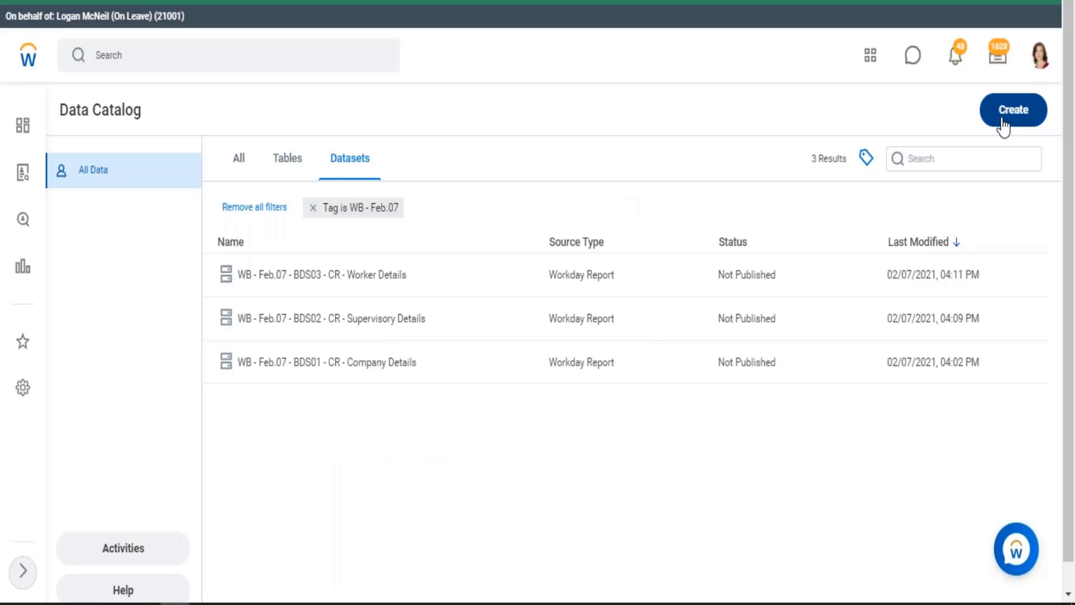
left_click(1000, 119)
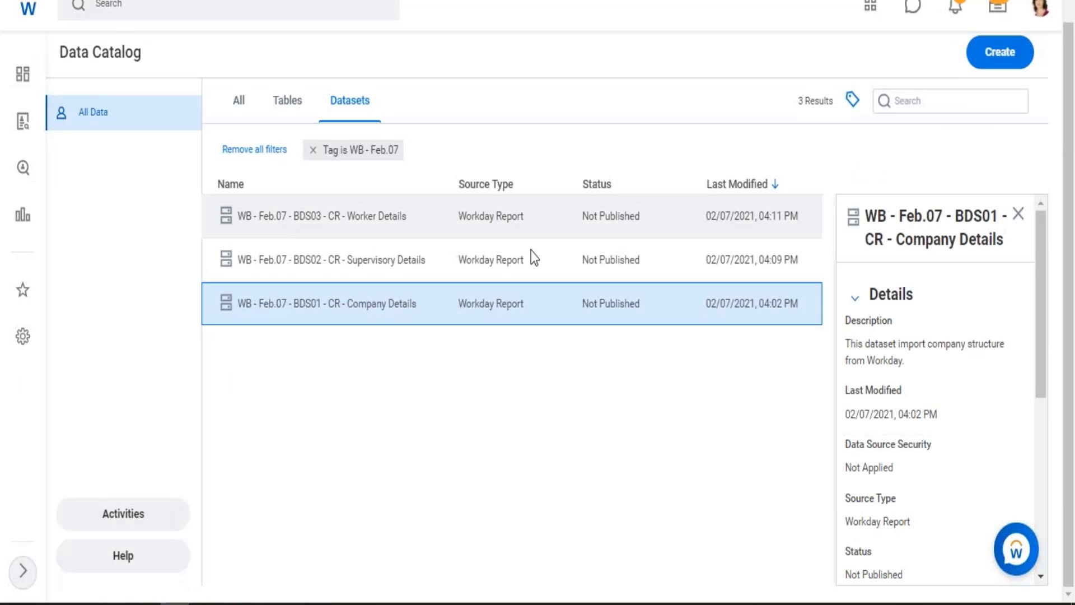
Step: Close the creation options and find the Configure Tenant Branding task with 'tenant bra'
scroll(531, 250, "up", 1)
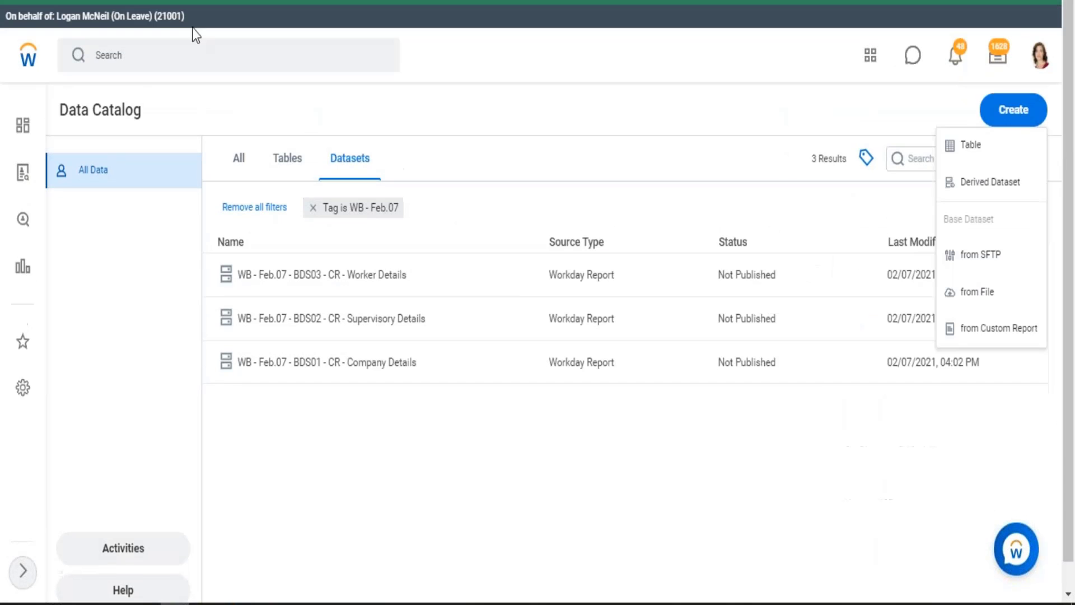
left_click(185, 48)
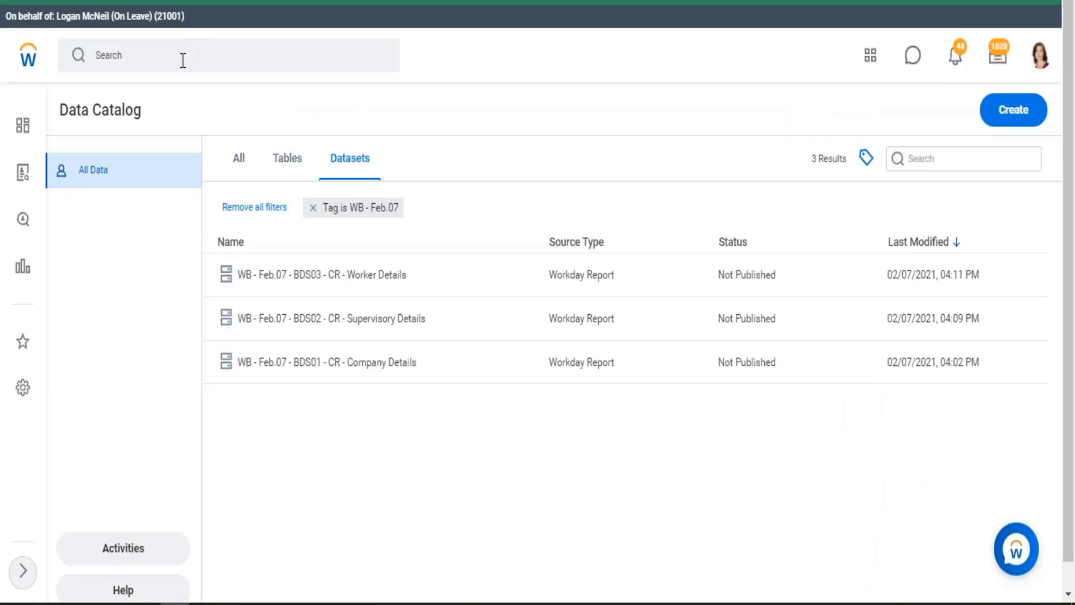
left_click(183, 60)
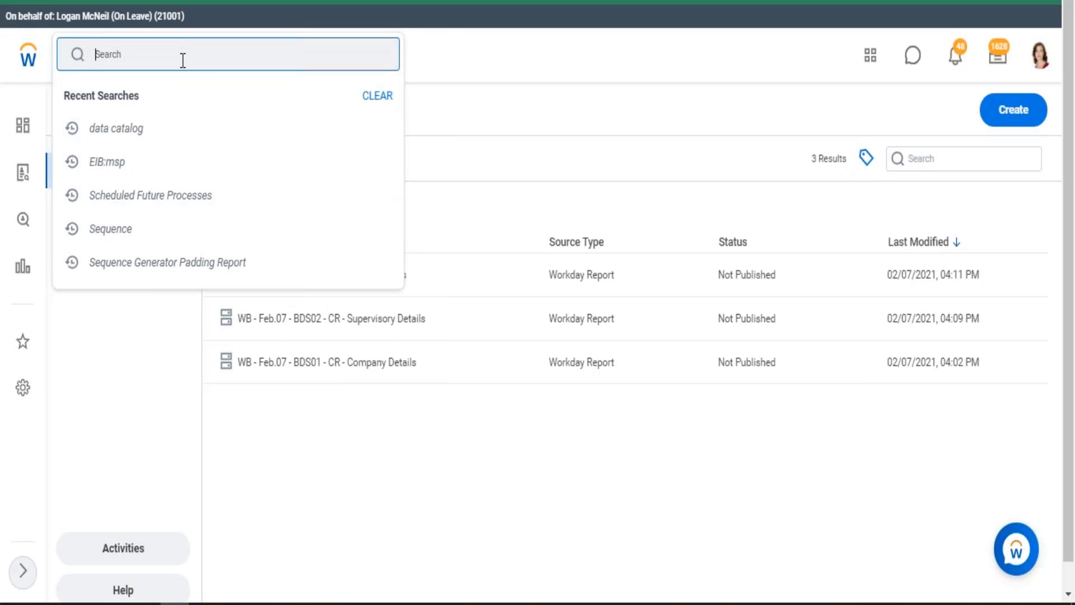
type("tenant bra")
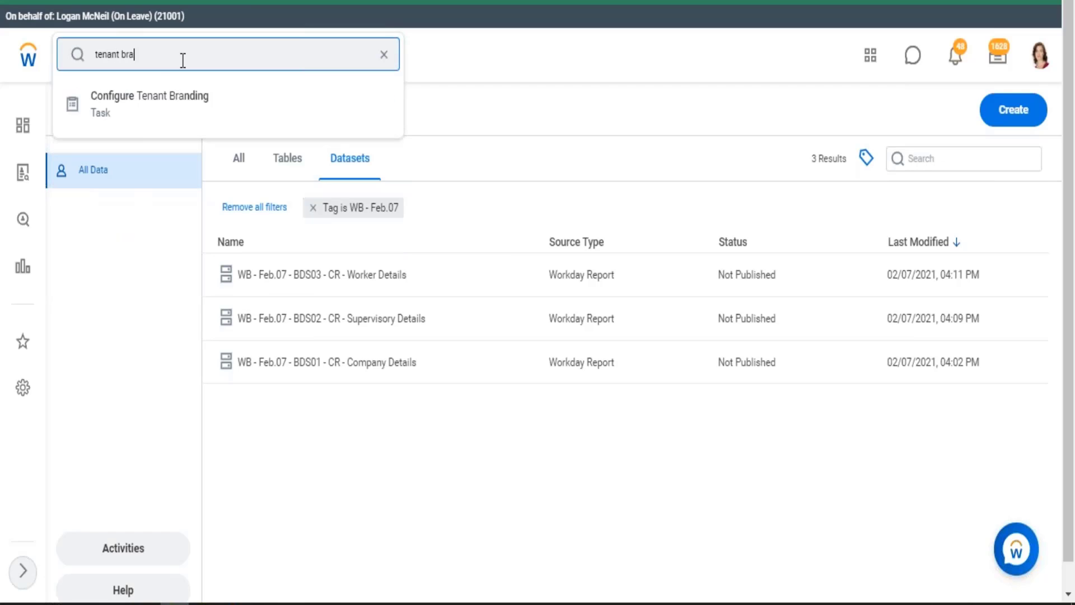
left_click(153, 106)
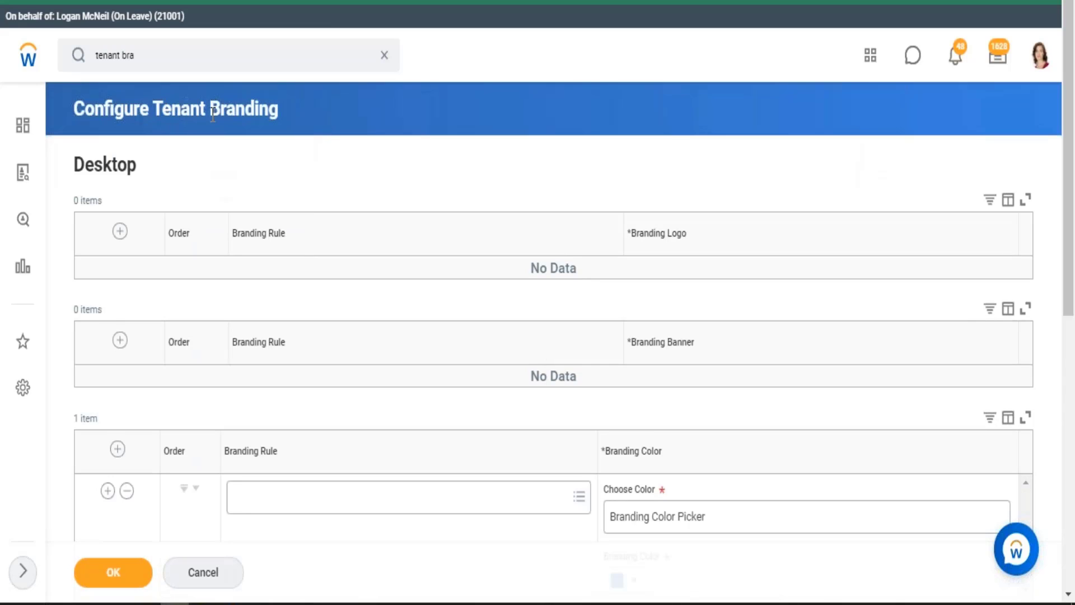
Step: Set the desktop branding colour to orange and submit the branding configuration
scroll(329, 157, "down", 5)
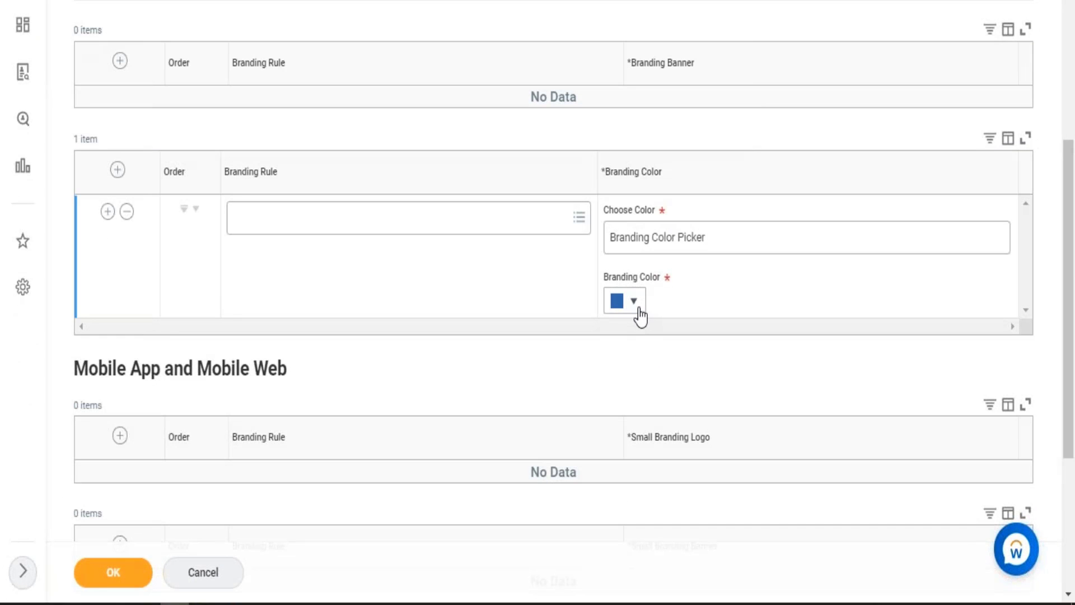
left_click(634, 301)
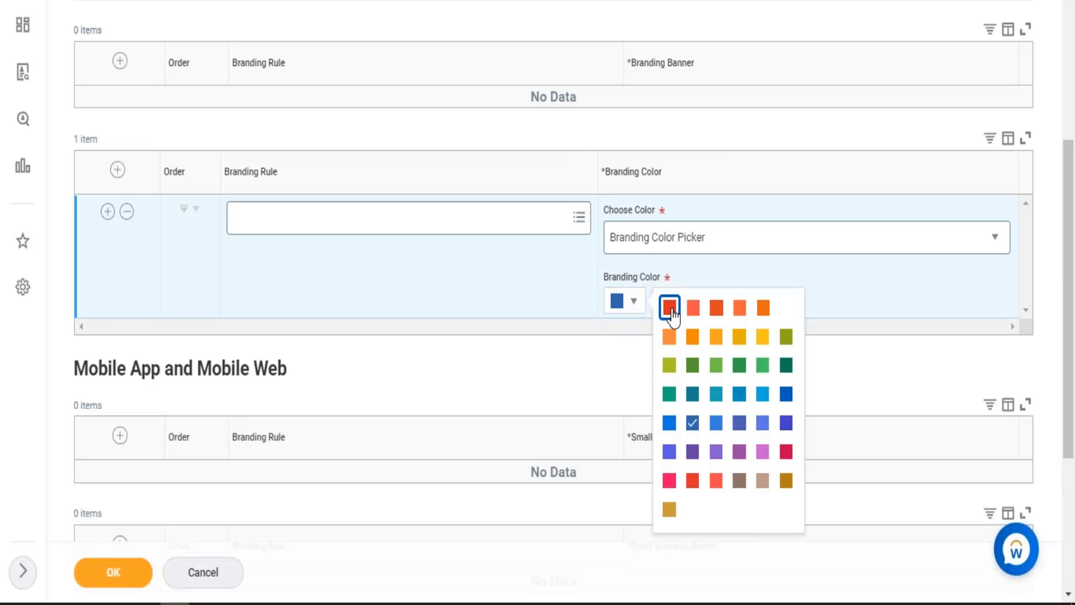
left_click(670, 309)
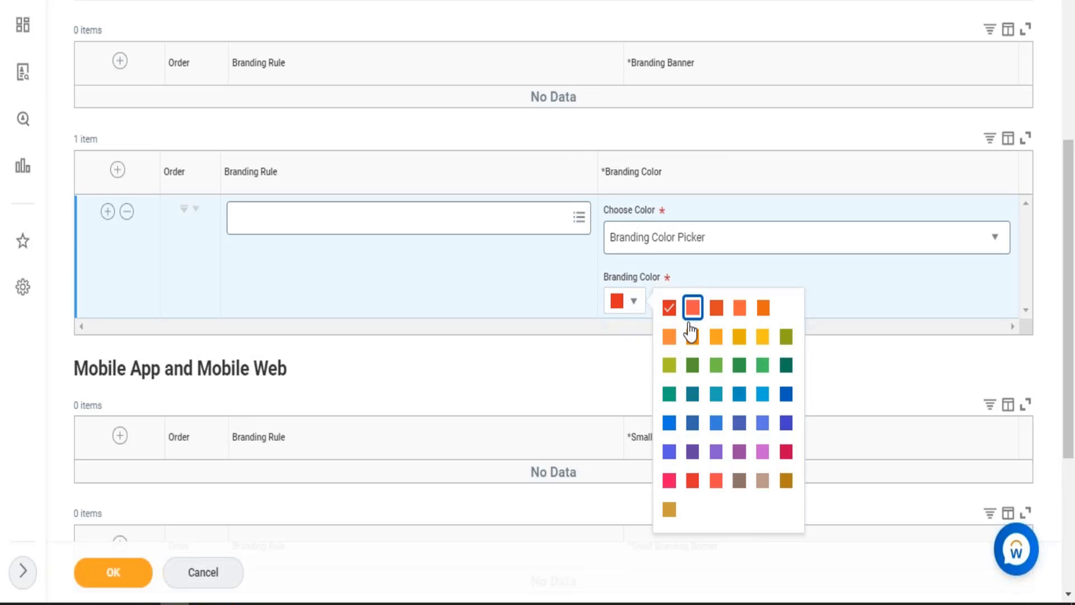
left_click(739, 309)
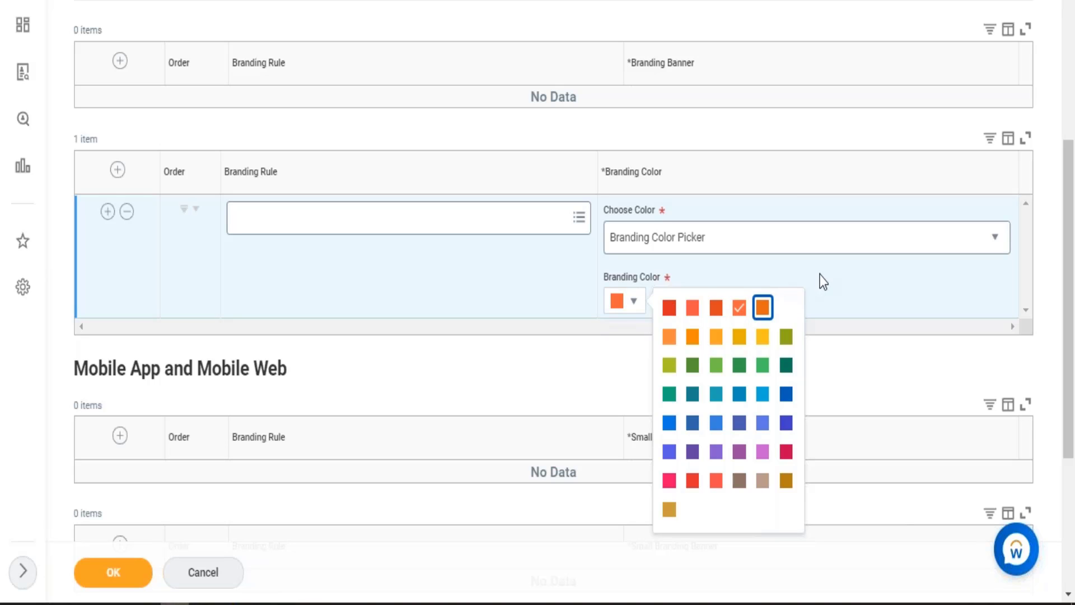
scroll(318, 369, "down", 3)
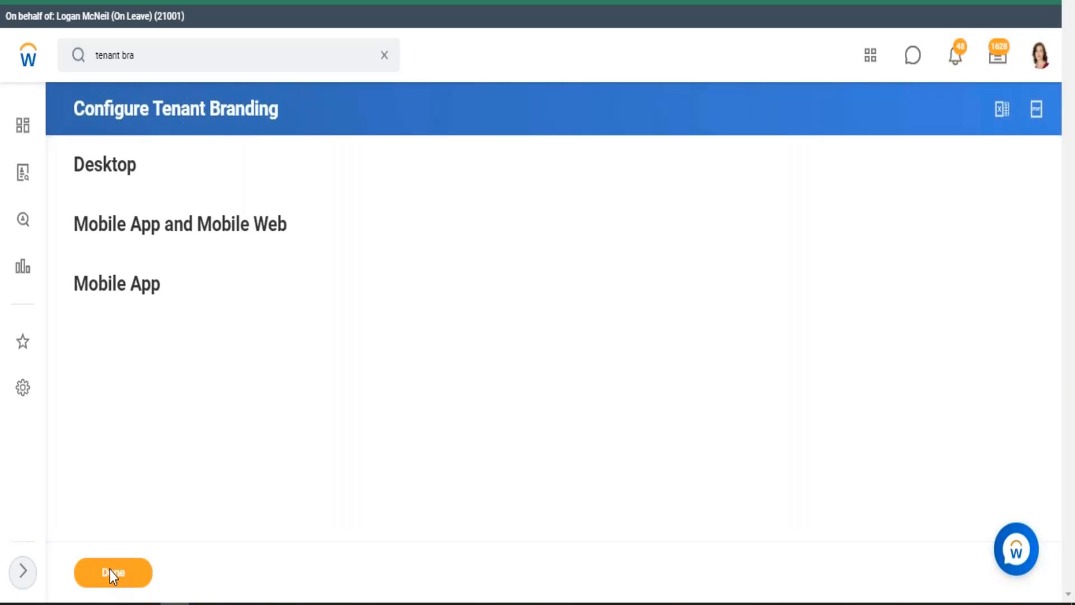
Step: Finish the branding confirmation and sign out of the current Workday session
left_click(139, 565)
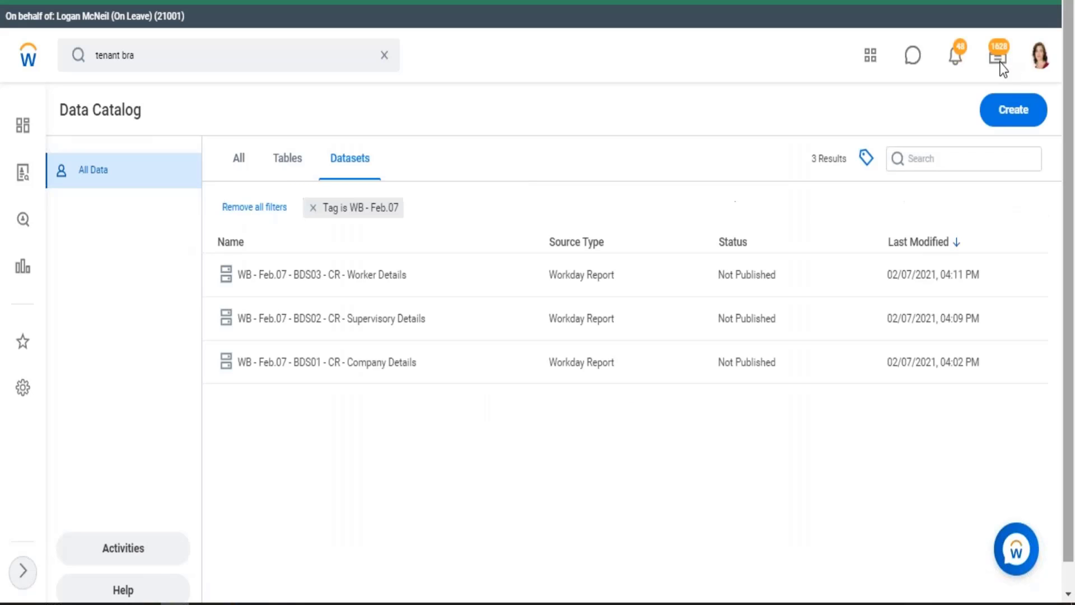
left_click(1042, 54)
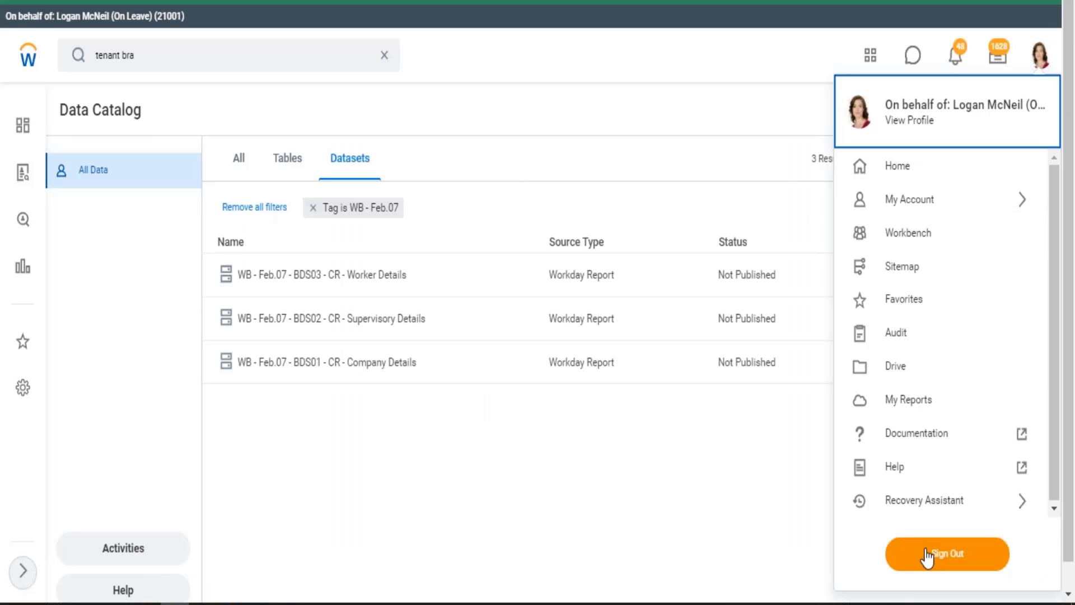
left_click(948, 553)
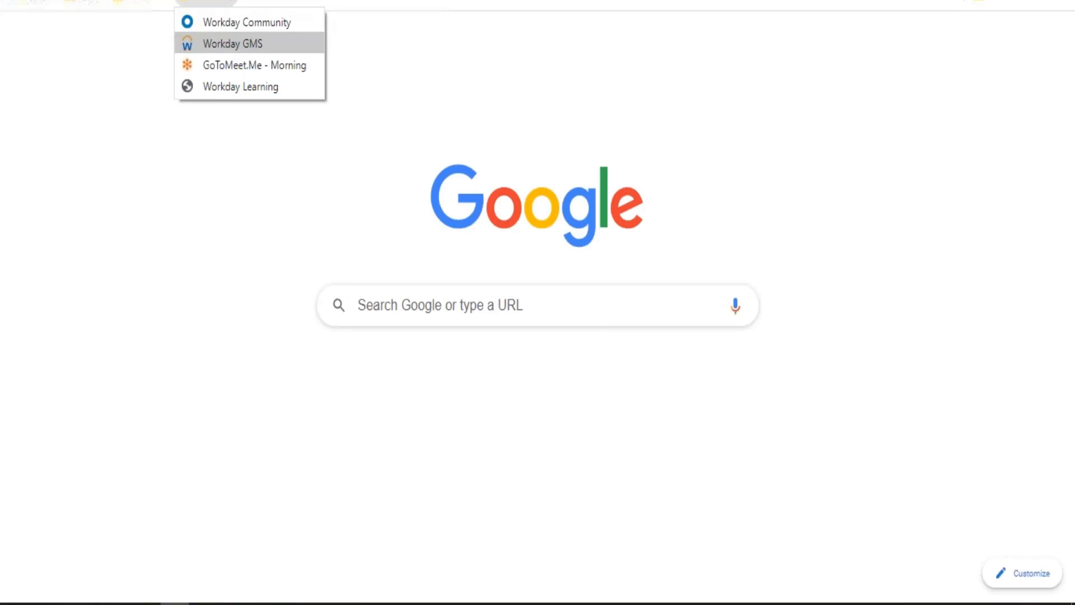
Step: Sign back in through the Workday GMS bookmark with another user's username and password
left_click(227, 39)
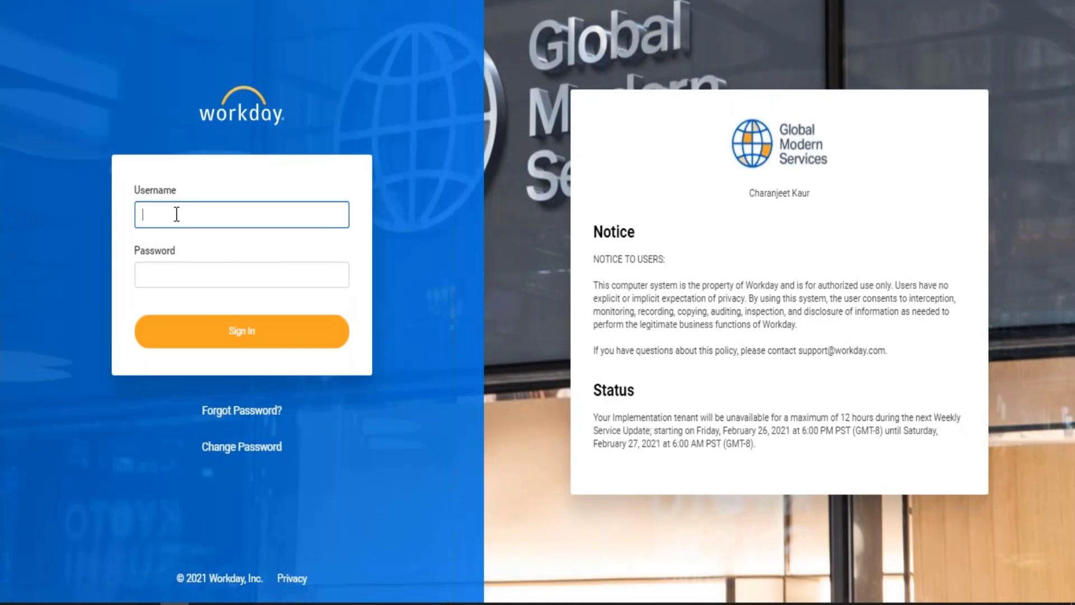
type("jbanks")
key("Tab")
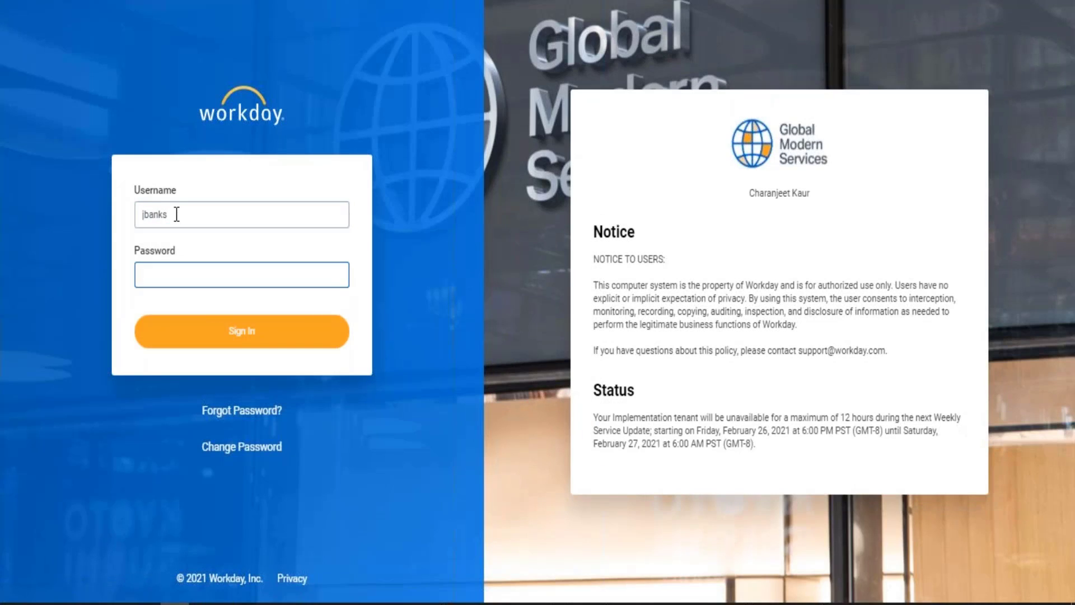
type("••••••")
key("Tab")
key("Return")
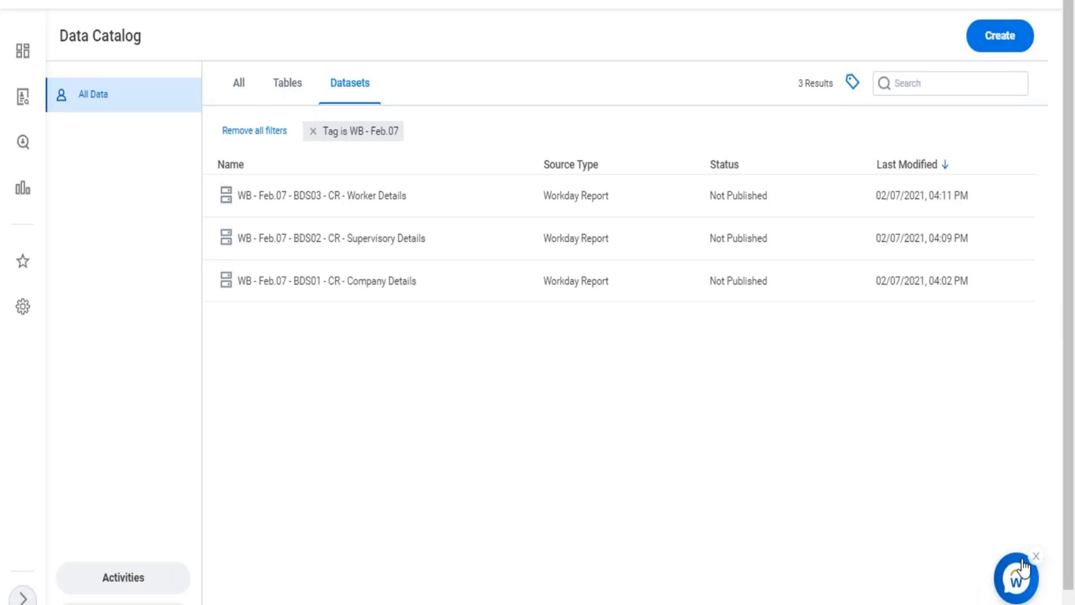
Step: Dismiss the chat assistant and choose Create > Derived Dataset to list candidate sources
left_click(1035, 557)
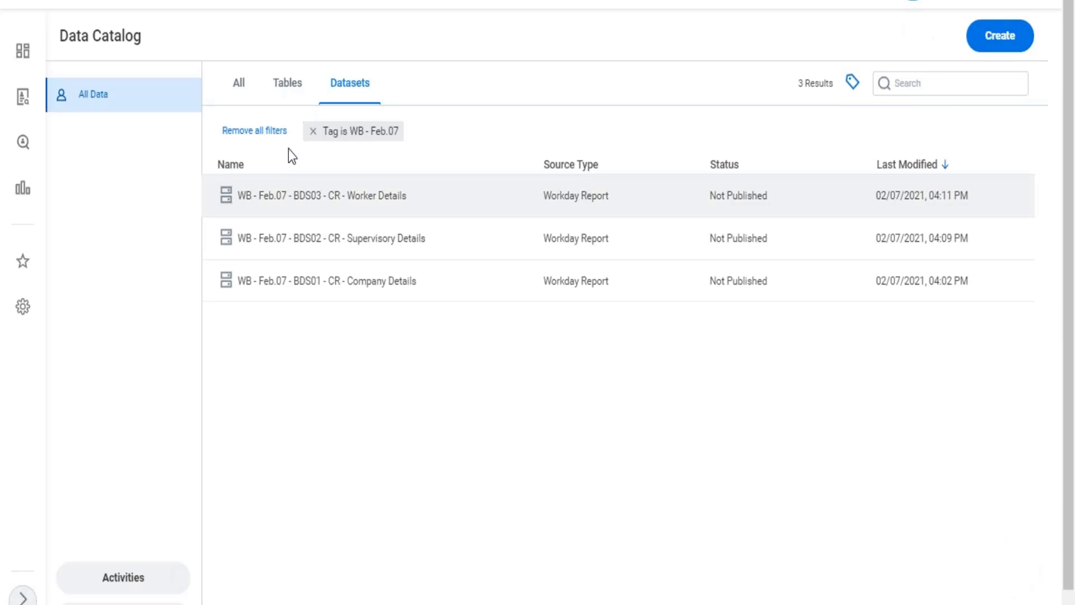
left_click(1007, 41)
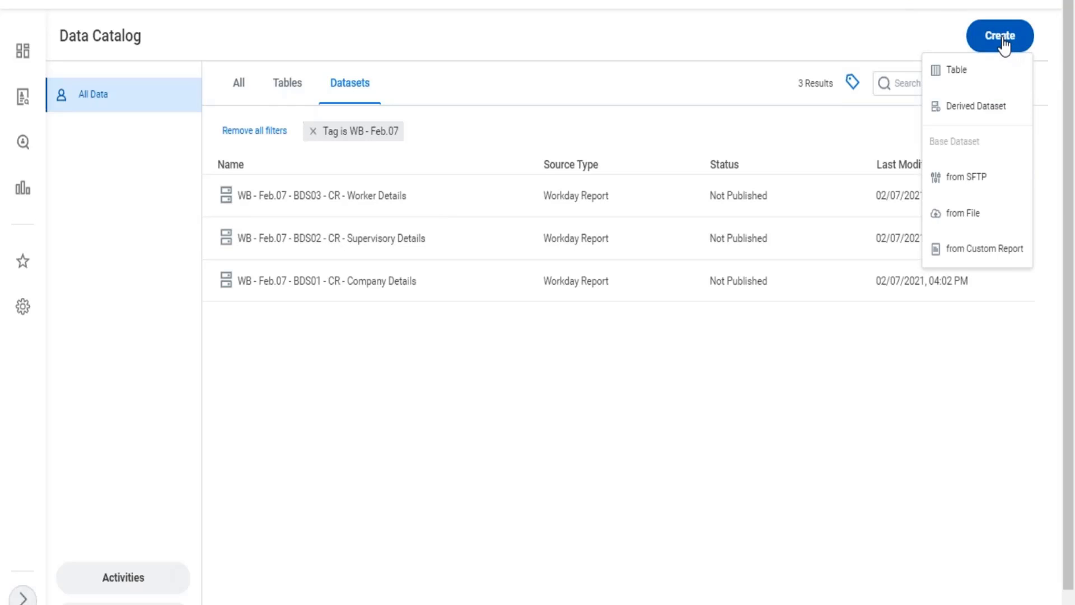
left_click(975, 107)
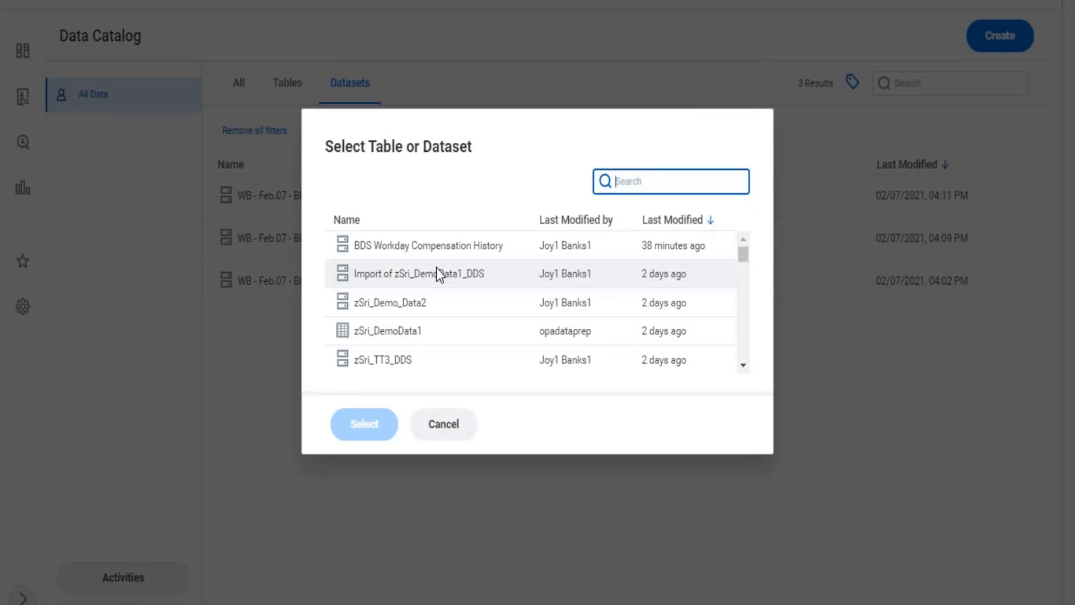
left_click_drag(526, 123, 496, 120)
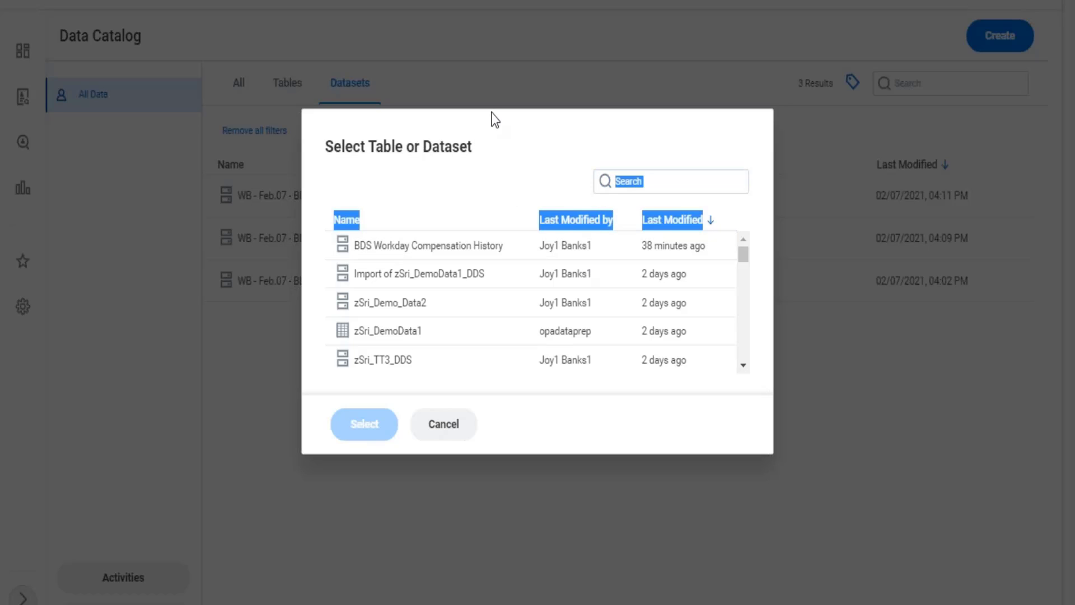
left_click(670, 138)
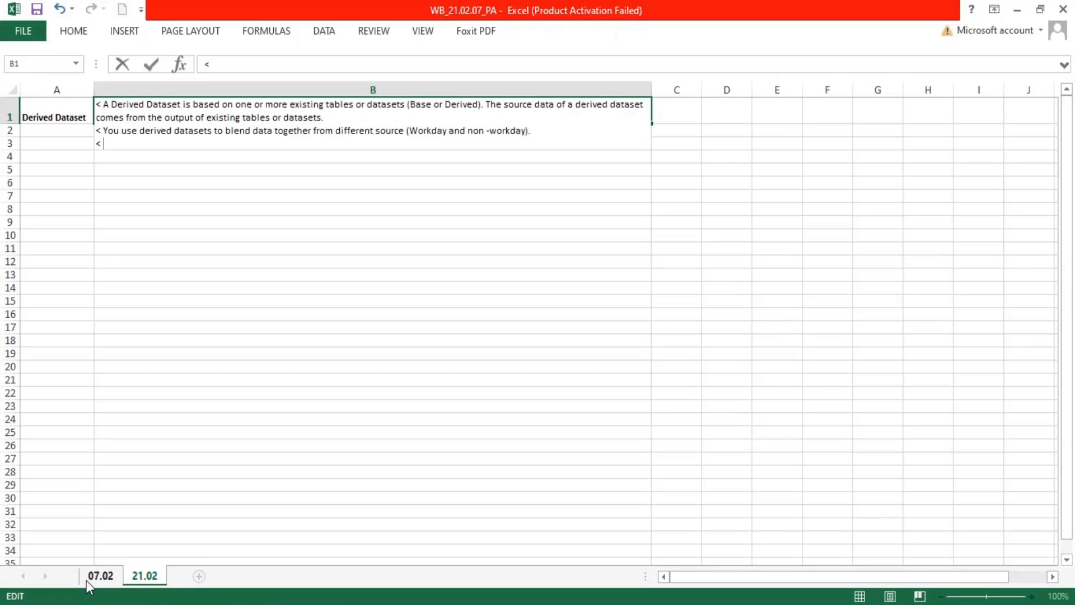
Step: Bold the words 'Primary Pipeline' in the B25 pipeline note on sheet 07.02
left_click(96, 576)
scroll(370, 358, "up", 5)
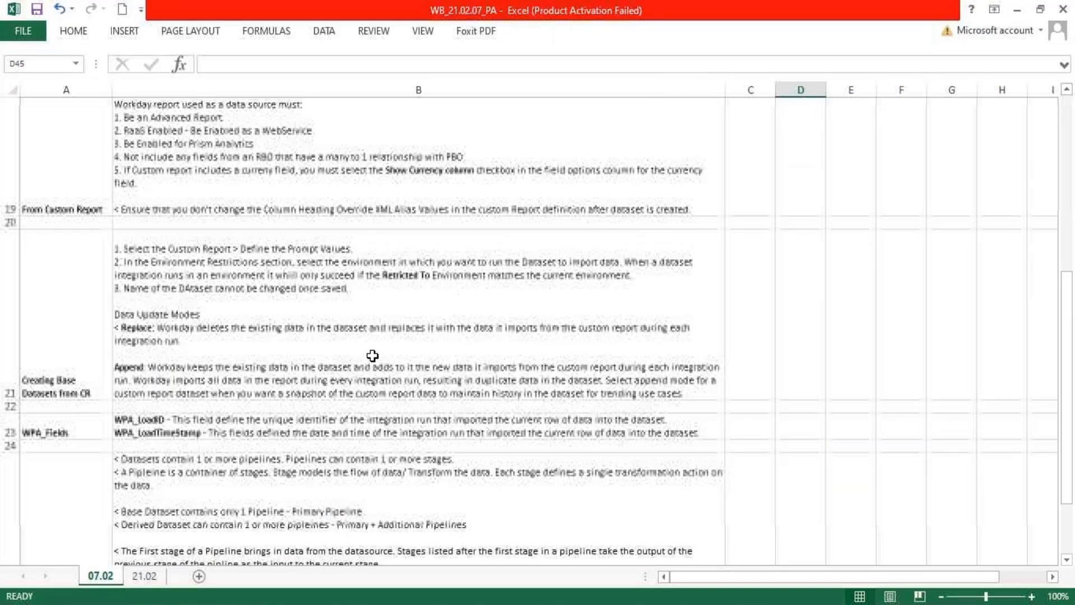
scroll(373, 355, "down", 2)
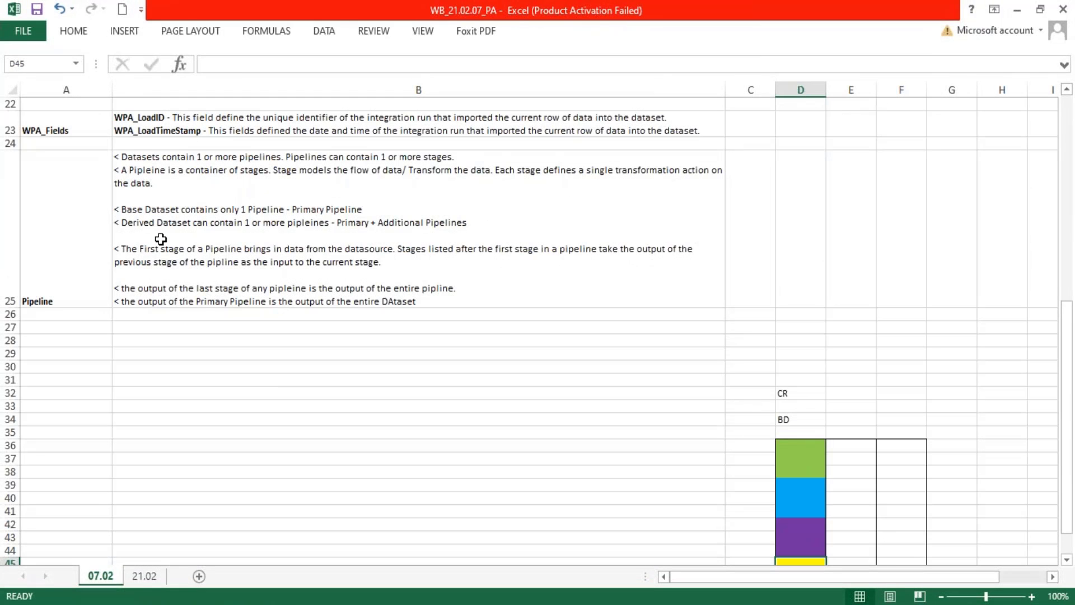
double_click(151, 169)
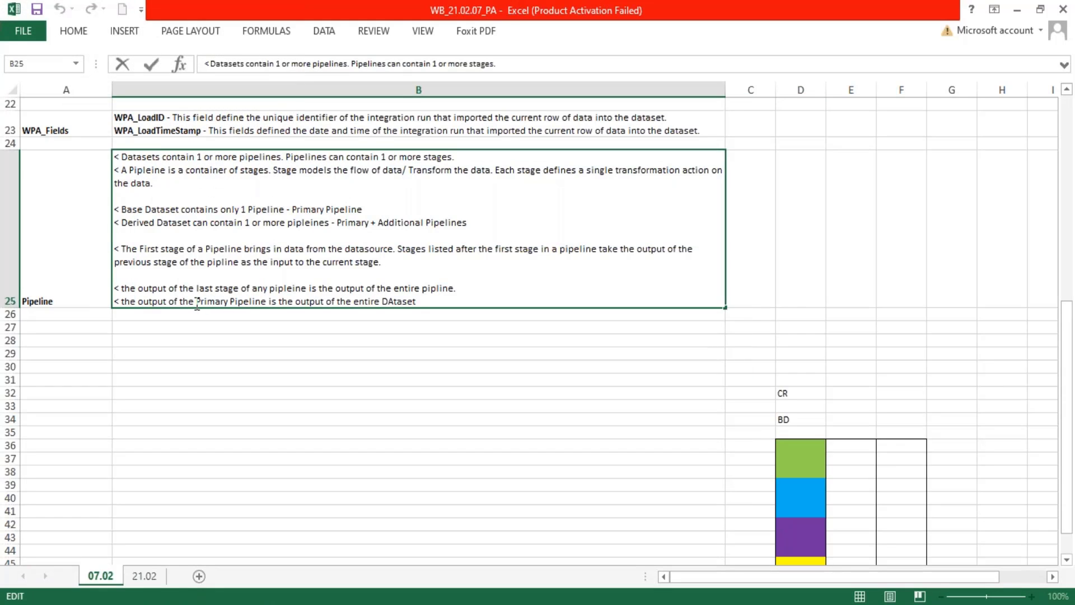
left_click_drag(196, 301, 267, 303)
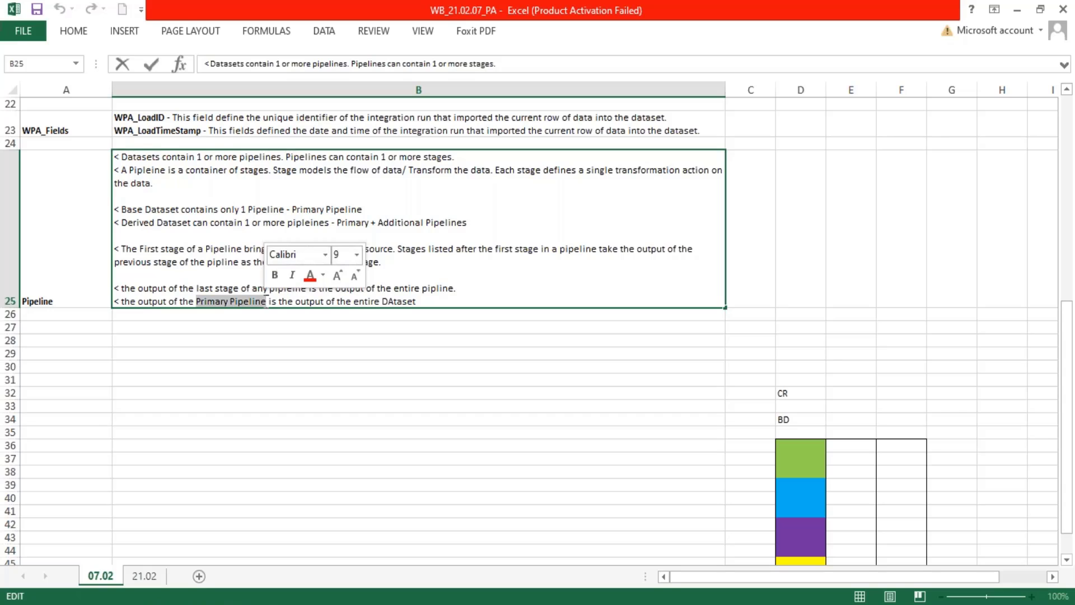
key("ctrl+b")
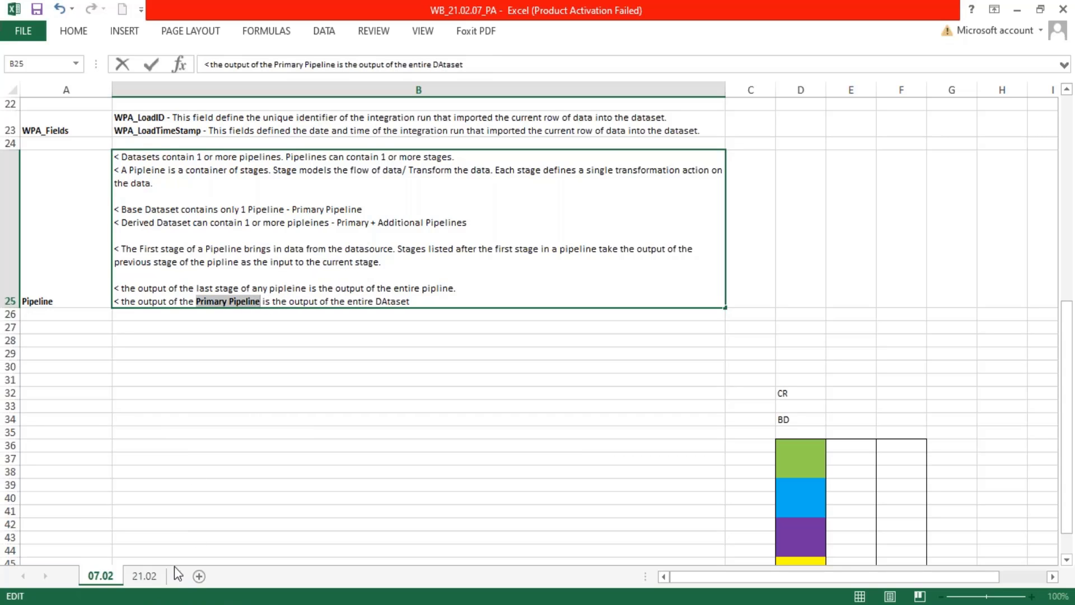
Step: On sheet 21.02, highlight the existing tables or datasets phrase in the B1 note
left_click(144, 576)
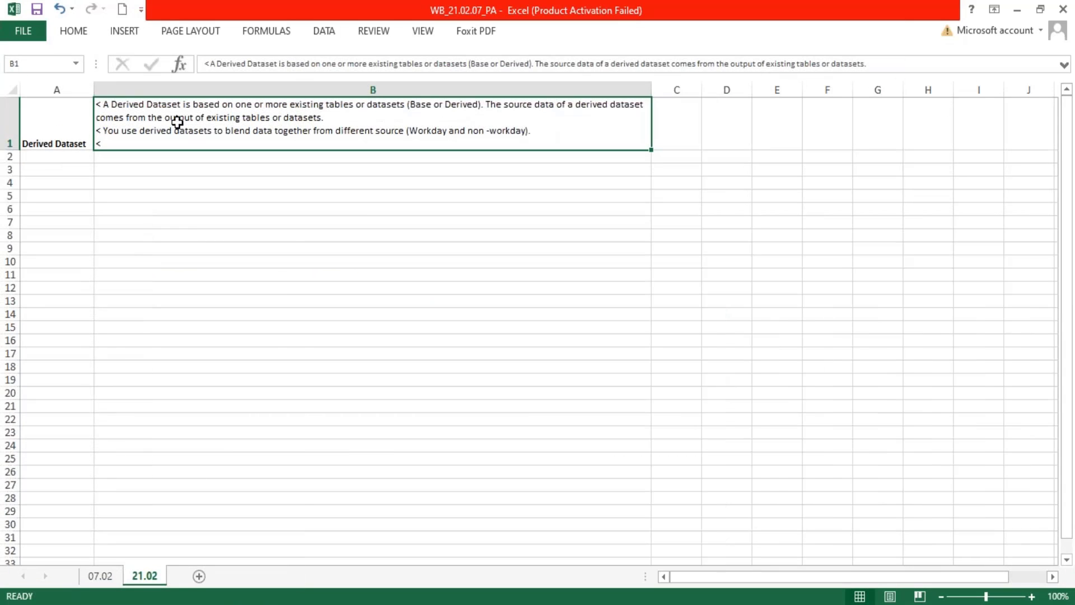
double_click(177, 122)
double_click(260, 104)
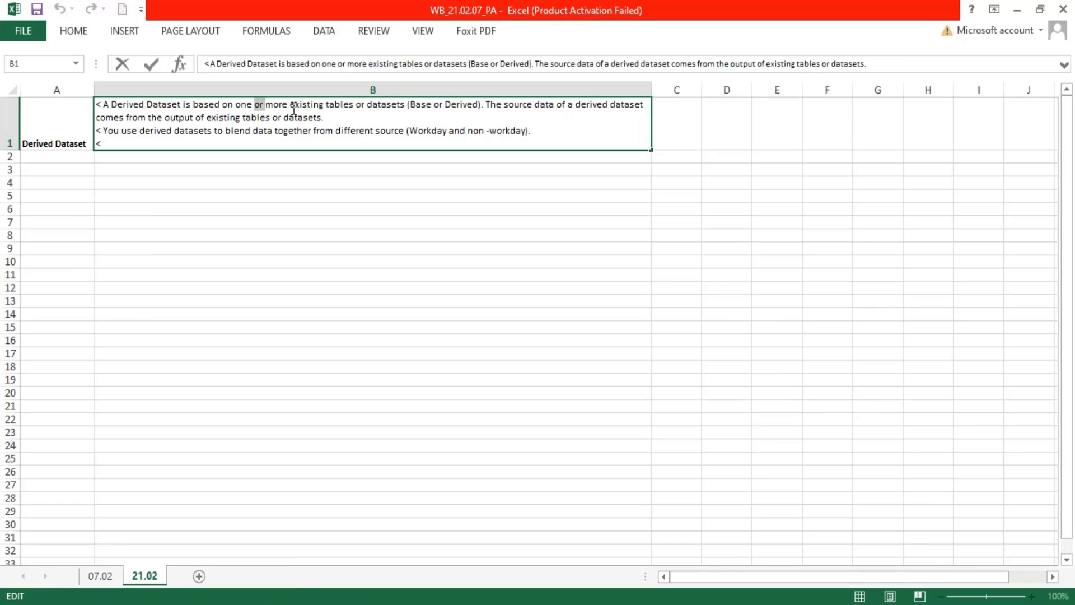
left_click_drag(294, 108, 404, 105)
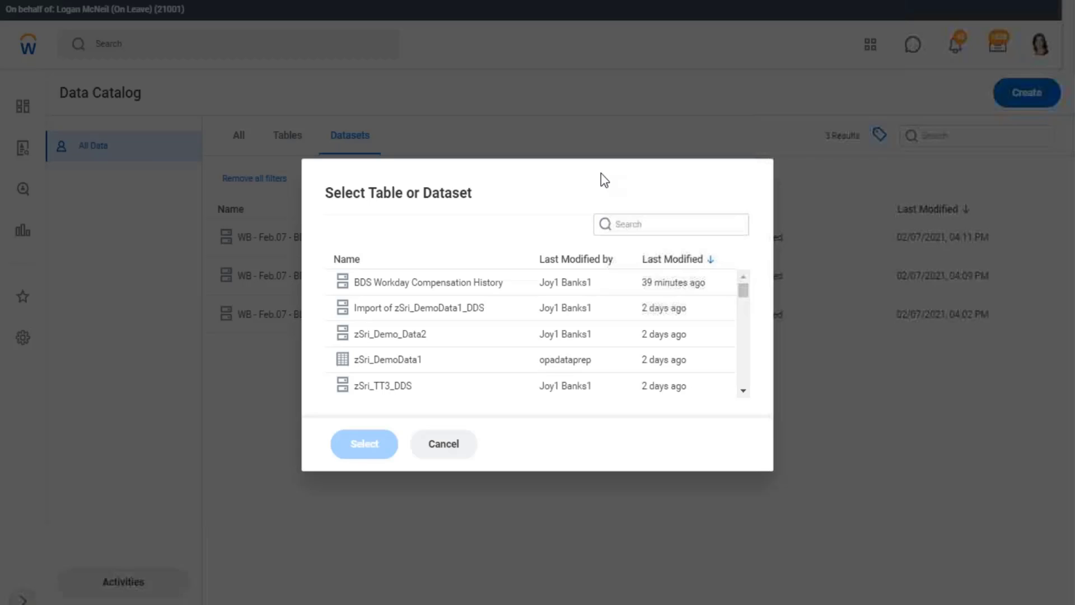
Step: Highlight the Table or Dataset dialog title, then switch back to the Excel notes
left_click_drag(367, 193, 475, 193)
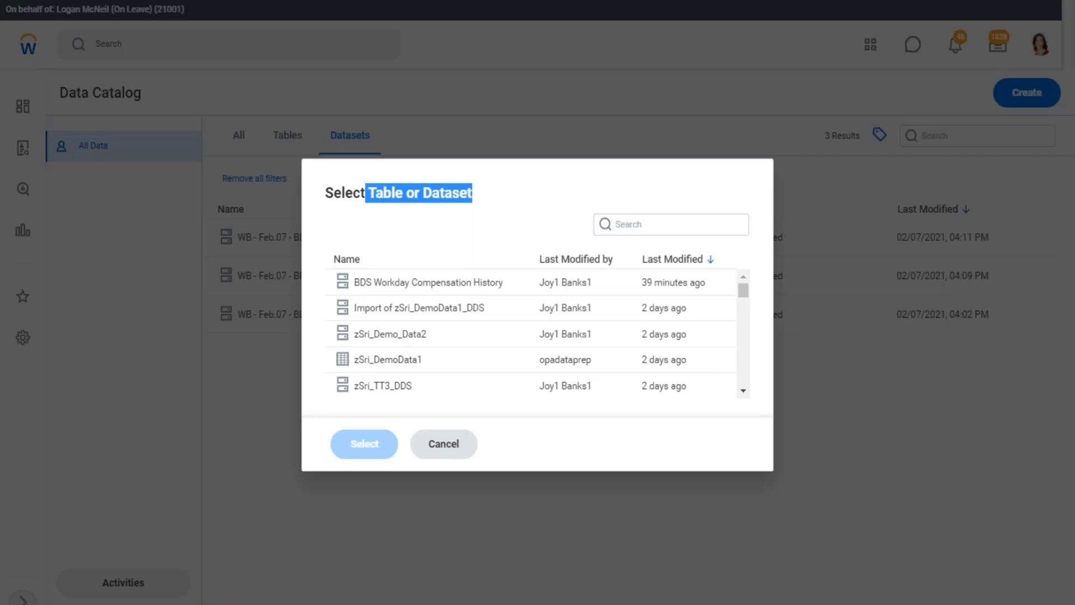
key("alt+Tab")
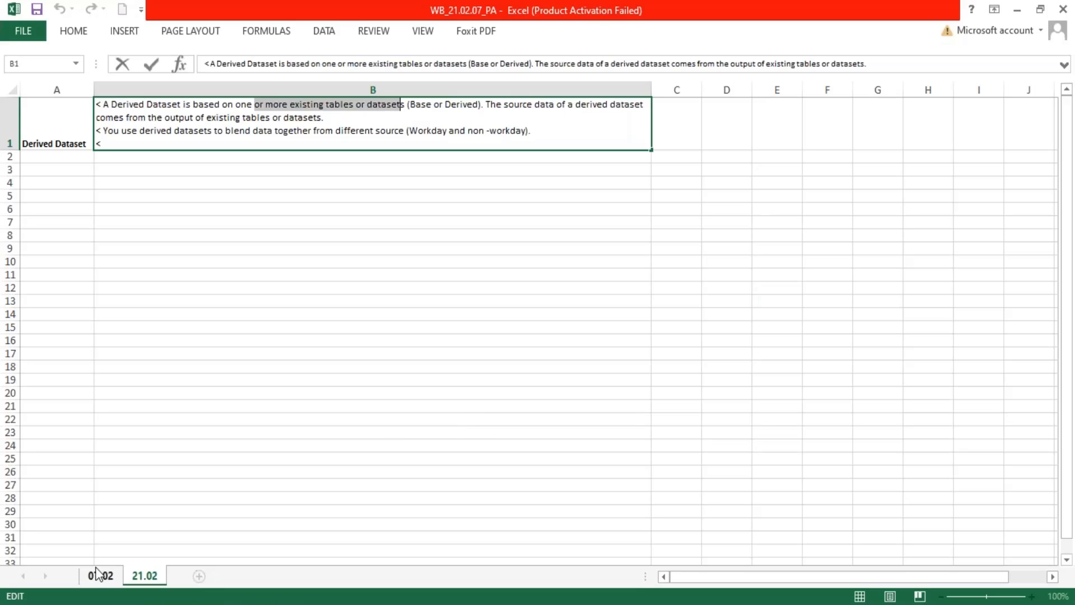
Step: On sheet 07.02, select D30:D36 beside the coloured pipeline diagram
left_click(89, 577)
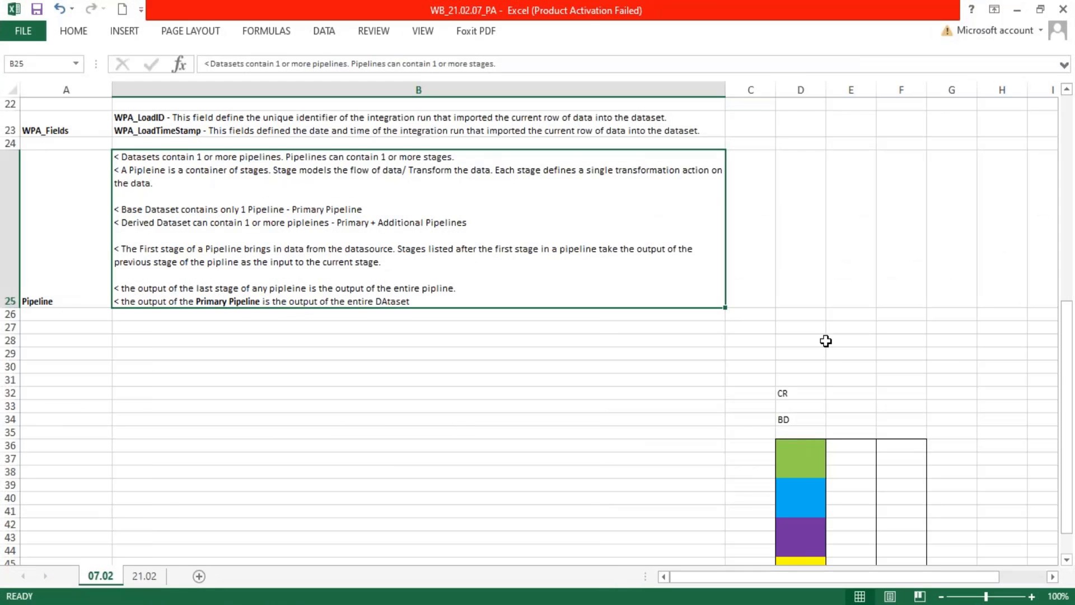
scroll(838, 338, "down", 1)
left_click_drag(788, 359, 792, 397)
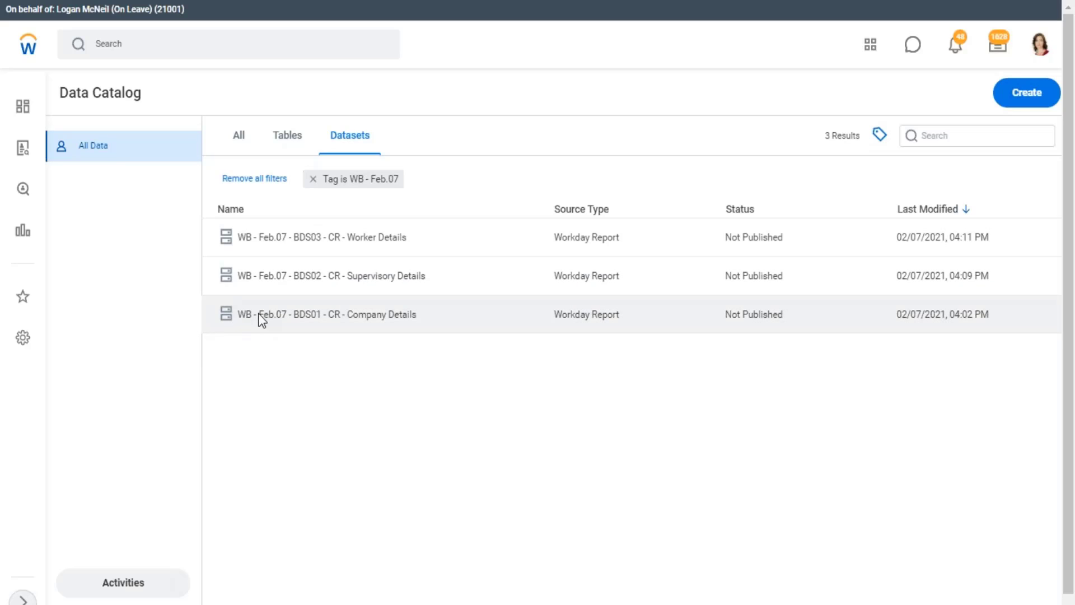
Step: Copy the full title of the BDS01 - CR - Company Details dataset
left_click(421, 317)
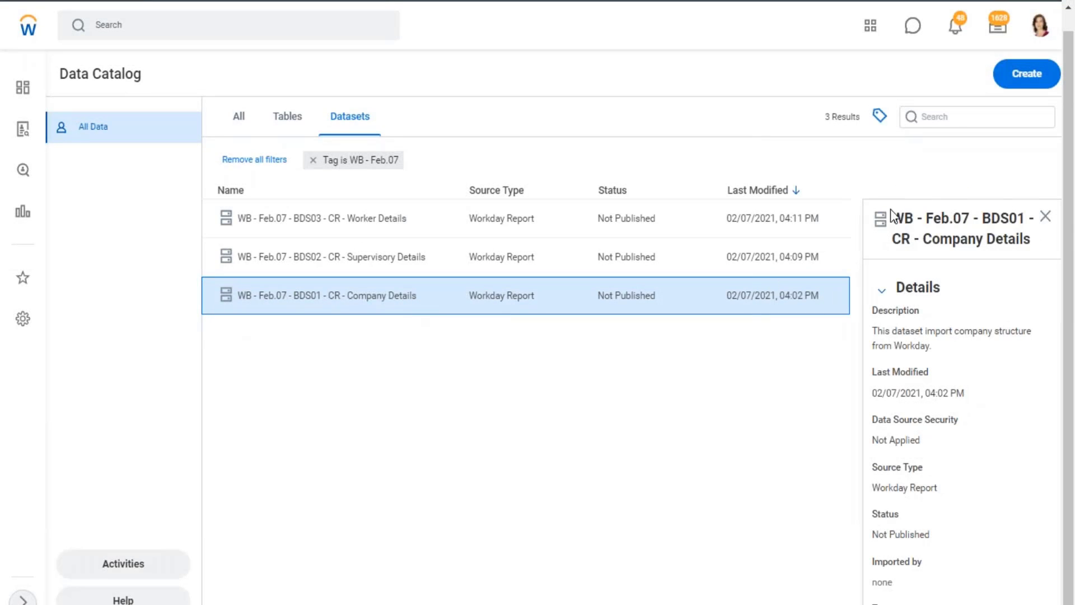
left_click_drag(891, 218, 1047, 247)
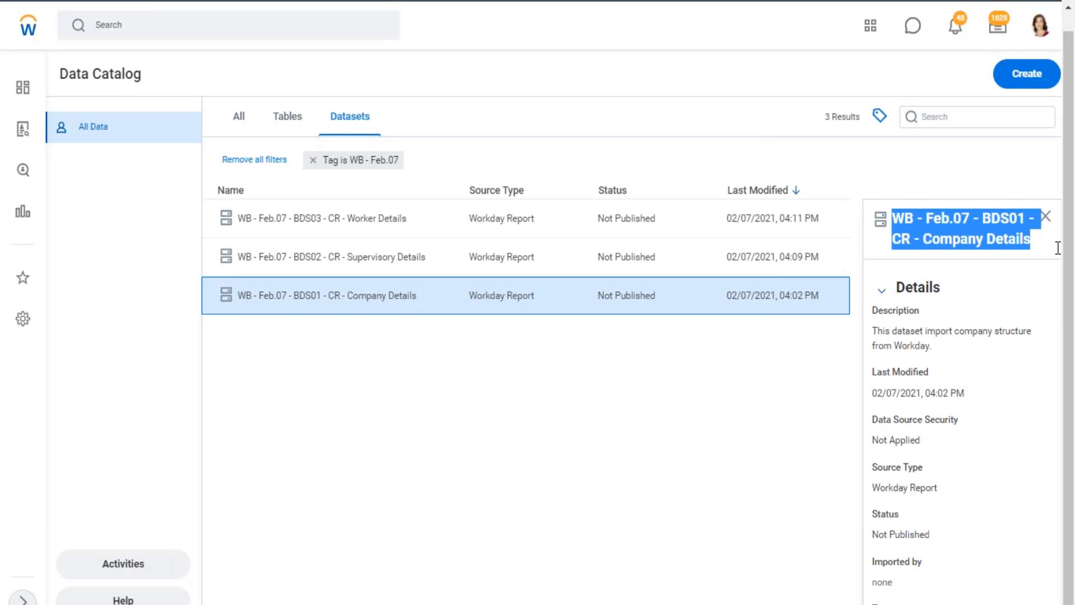
left_click(1066, 306)
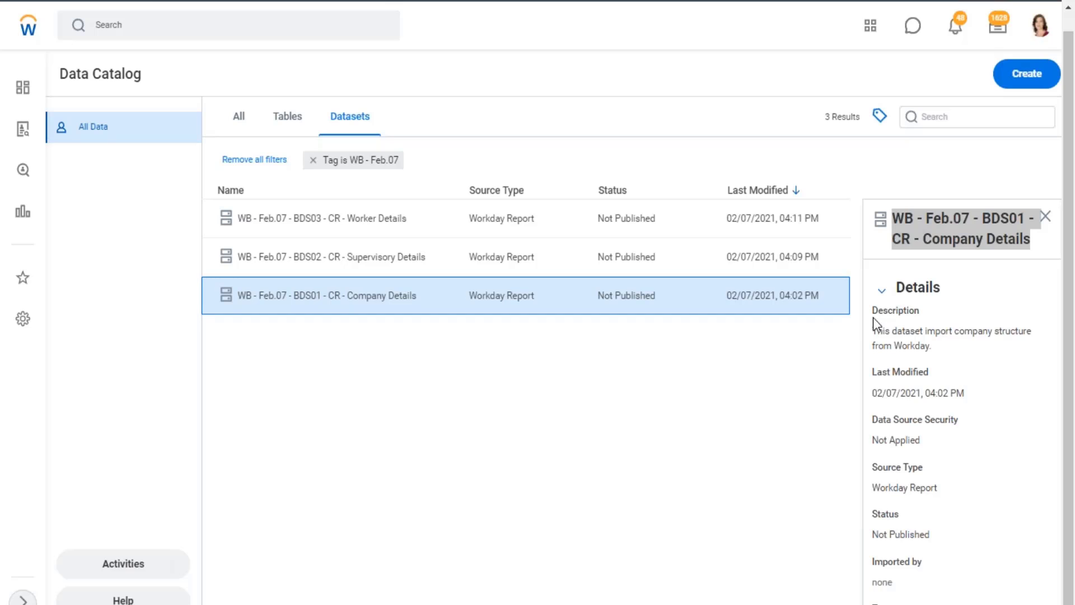
right_click(963, 233)
left_click(758, 248)
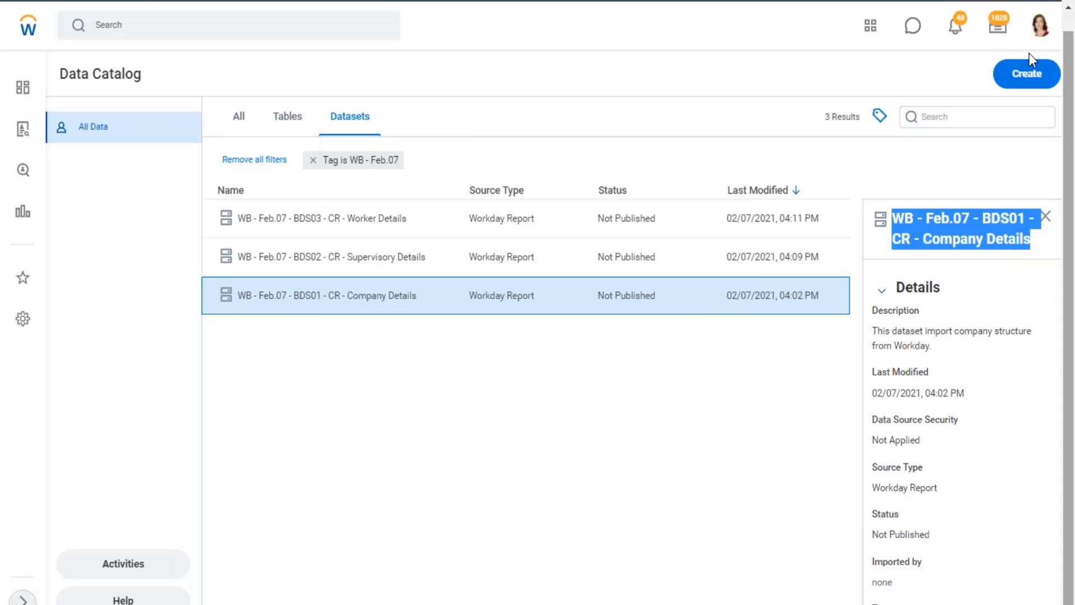
Step: Create a derived dataset with the pasted title as search, and select BDS01 Company Details
left_click(1030, 74)
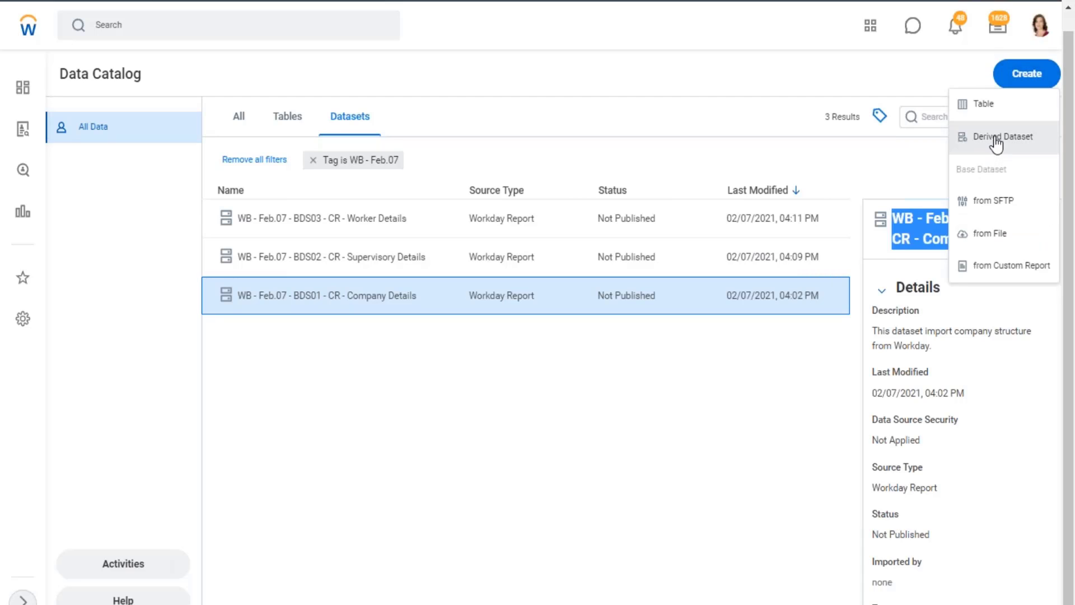
left_click(997, 140)
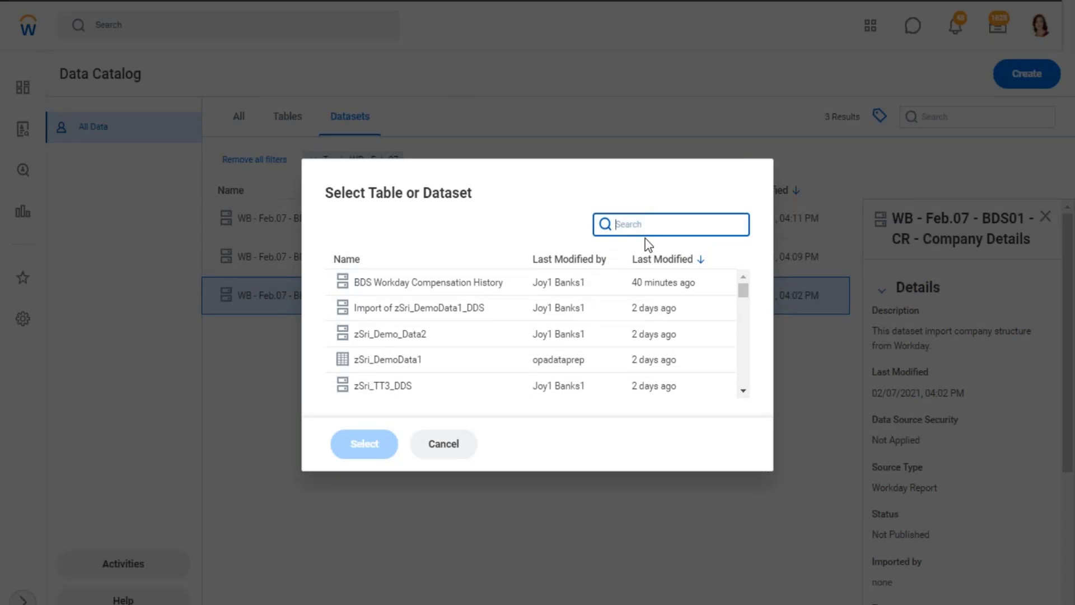
key("ctrl+v")
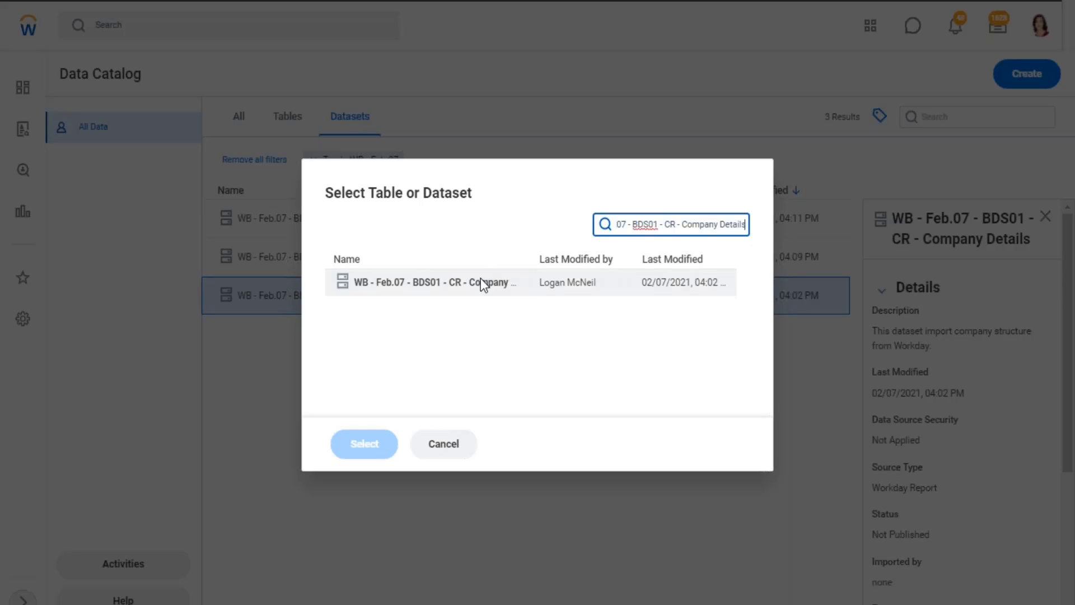
left_click(456, 284)
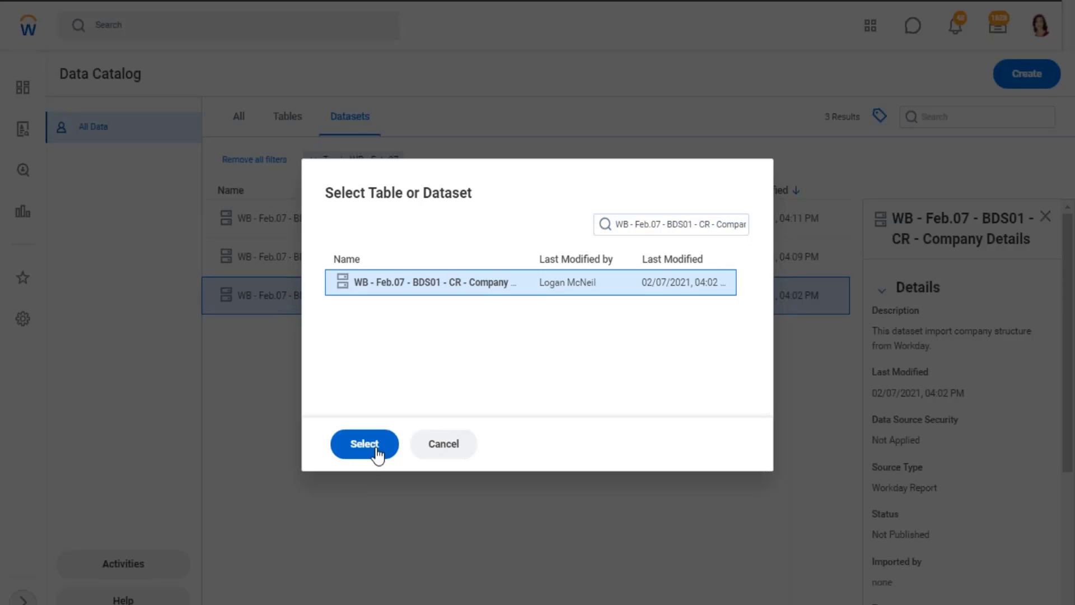
left_click(375, 446)
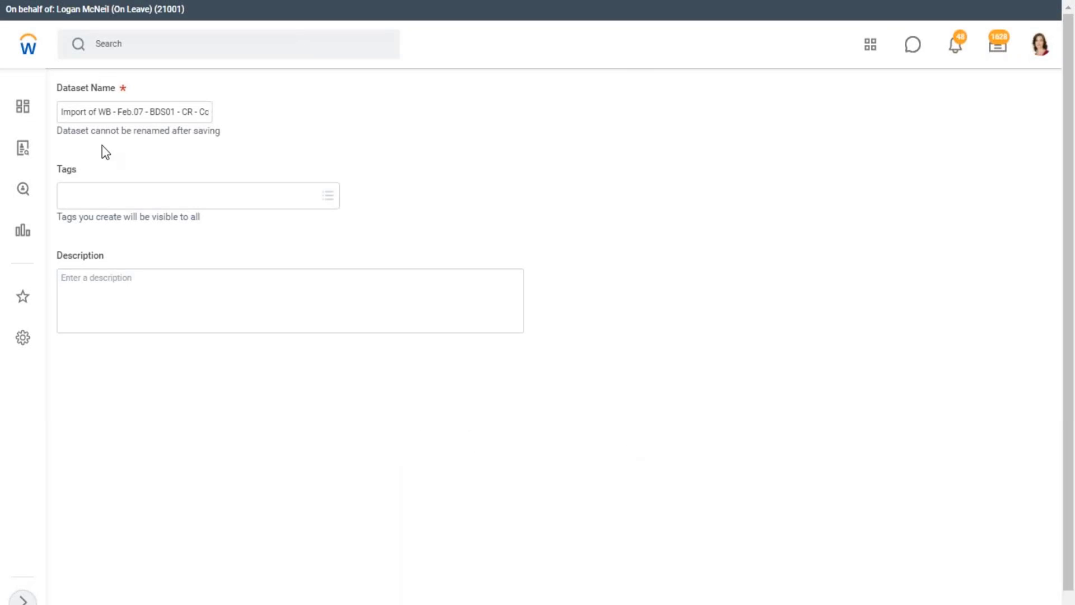
Step: Remove the 'Import of' prefix from the new dataset's name
left_click(60, 112)
left_click_drag(60, 112, 320, 118)
left_click(64, 112)
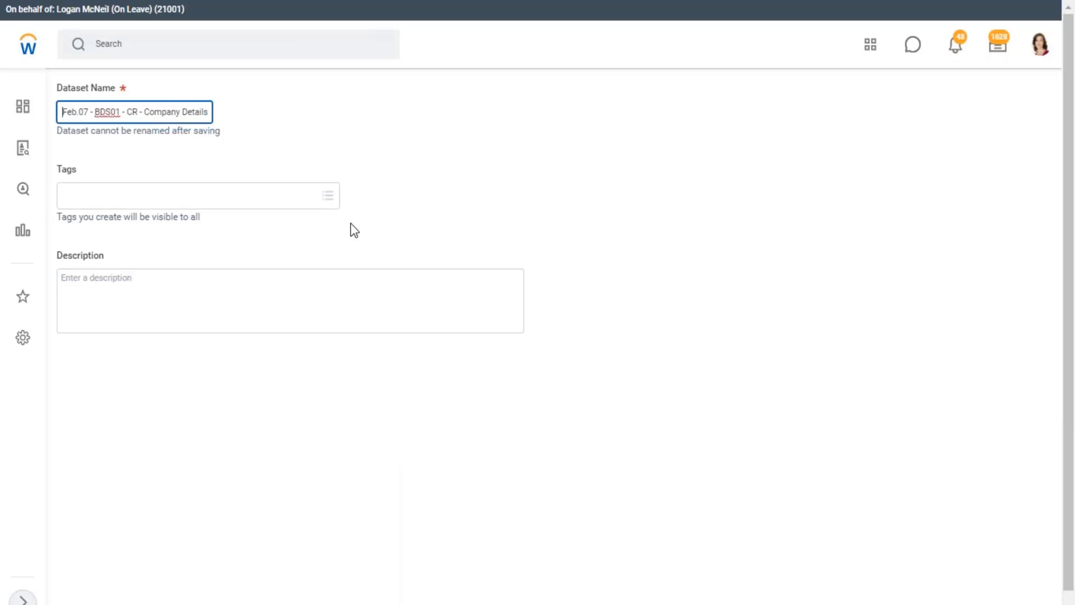
key("Left")
key("Left")
key("Left")
key("Left")
key("Left")
key("Left")
key("Left")
key("Left")
key("Left")
key("Left")
key("Left")
key("Left")
key("Left")
key("Left")
key("Left")
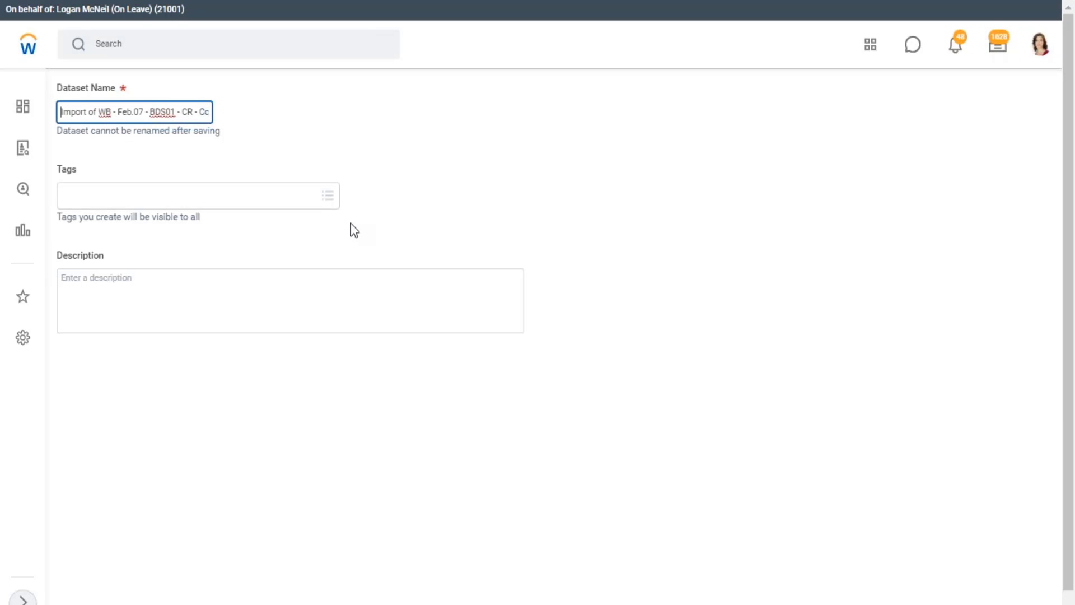
key("Right")
key("Right")
key("Right")
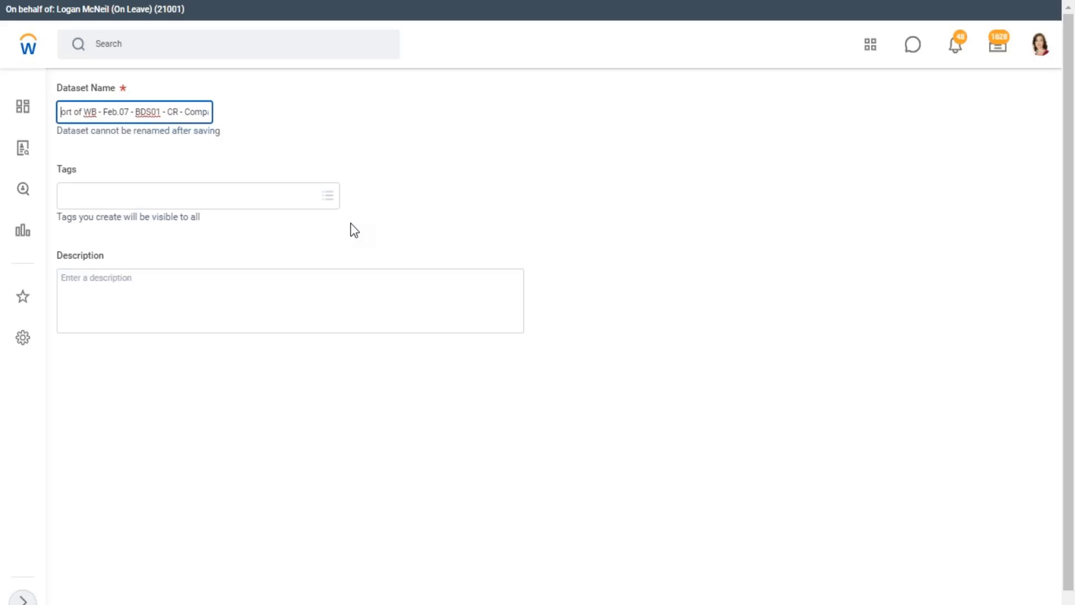
key("Right")
key("Right")
key("Right")
key("Right")
key("Right")
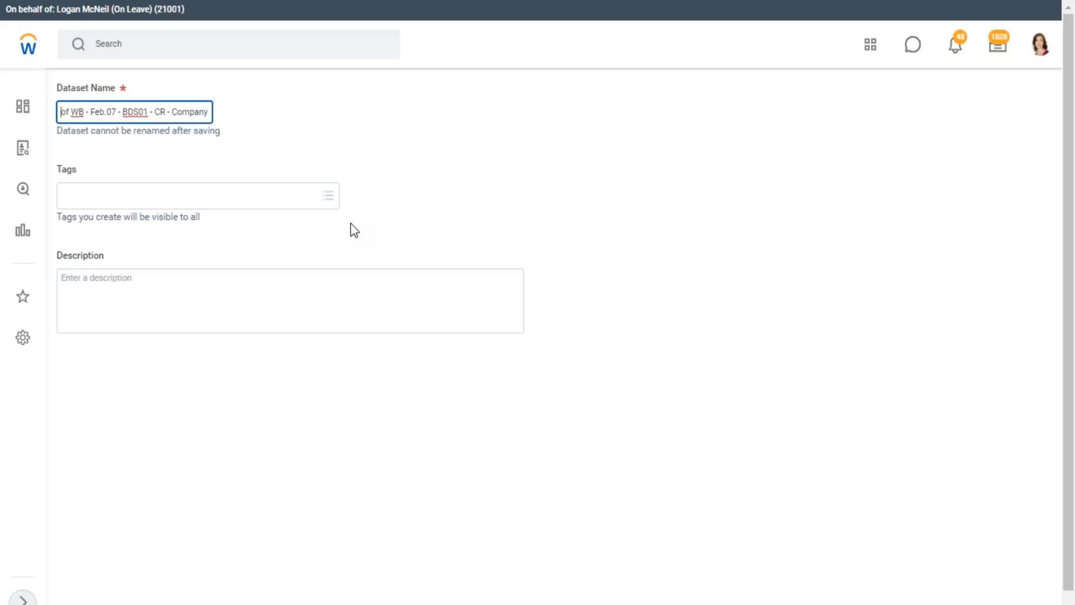
key("Right")
key("Right")
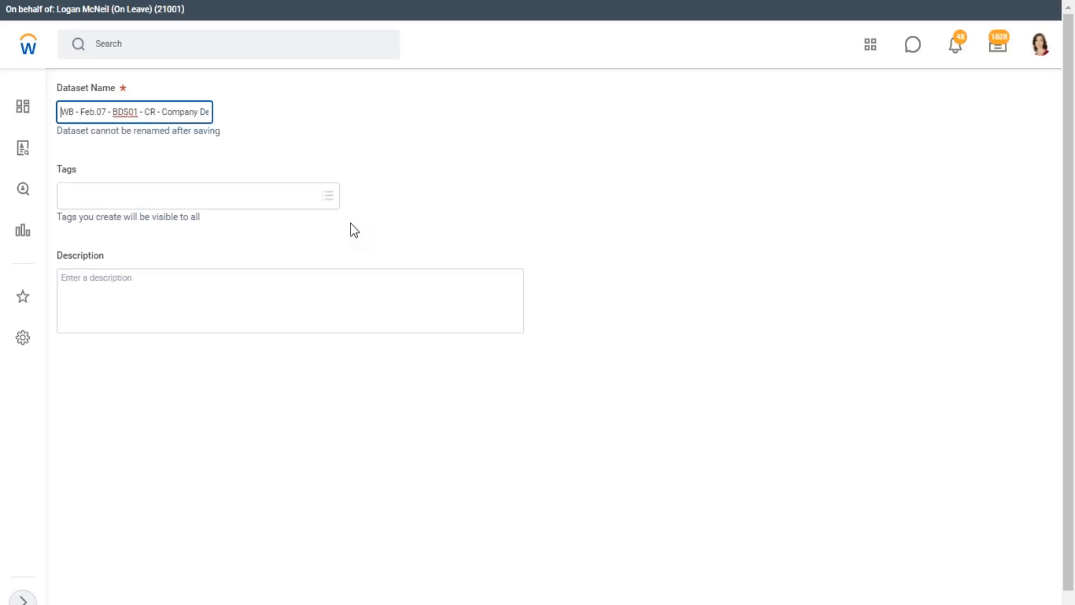
key("Right")
key("Right")
key("Right")
Step: Change BDS01 to DDS01 and CR to 01 in the dataset name
key("Right")
key("Right")
key("Right")
key("Right")
key("Right")
key("Right")
key("Right")
key("BackSpace")
key("Caps_Lock")
type("D")
key("Caps_Lock")
key("Right")
key("Right")
key("Right")
key("Right")
key("Right")
key("BackSpace")
key("BackSpace")
type("01")
key("Right")
key("Right")
key("Right")
key("Right")
key("Right")
key("Right")
key("Right")
key("Right")
key("Right")
key("Right")
key("Right")
key("Right")
key("Right")
key("Right")
key("Right")
key("Right")
key("Right")
key("Right")
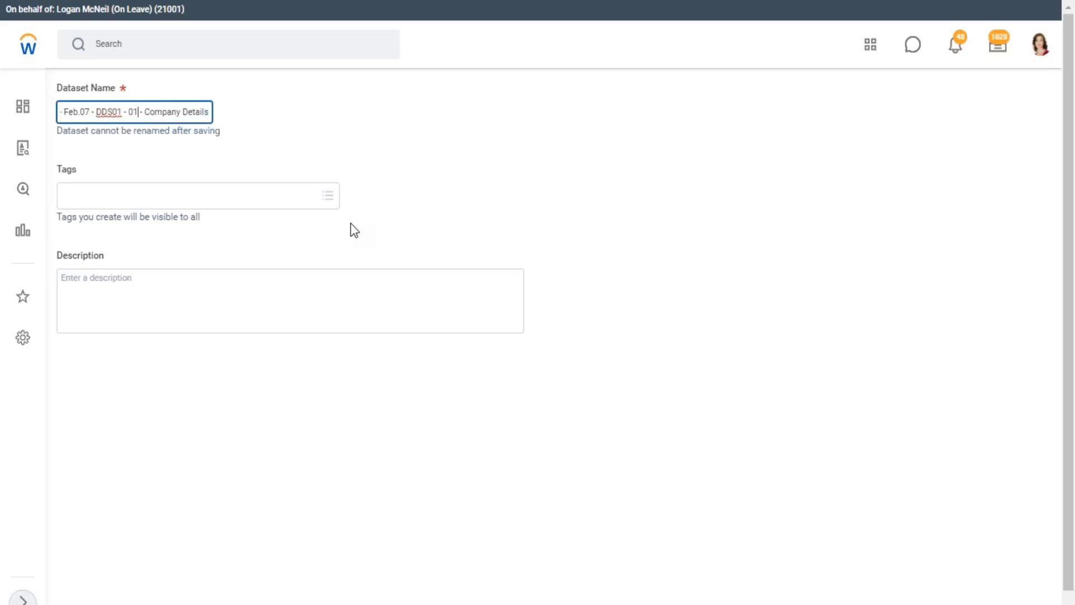
key("Home")
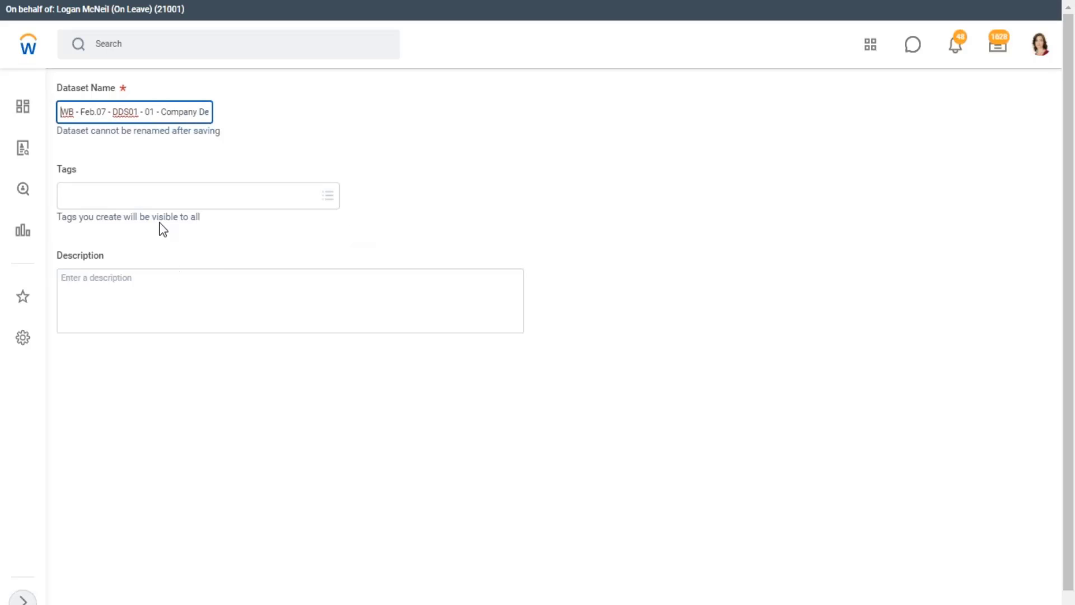
left_click(75, 197)
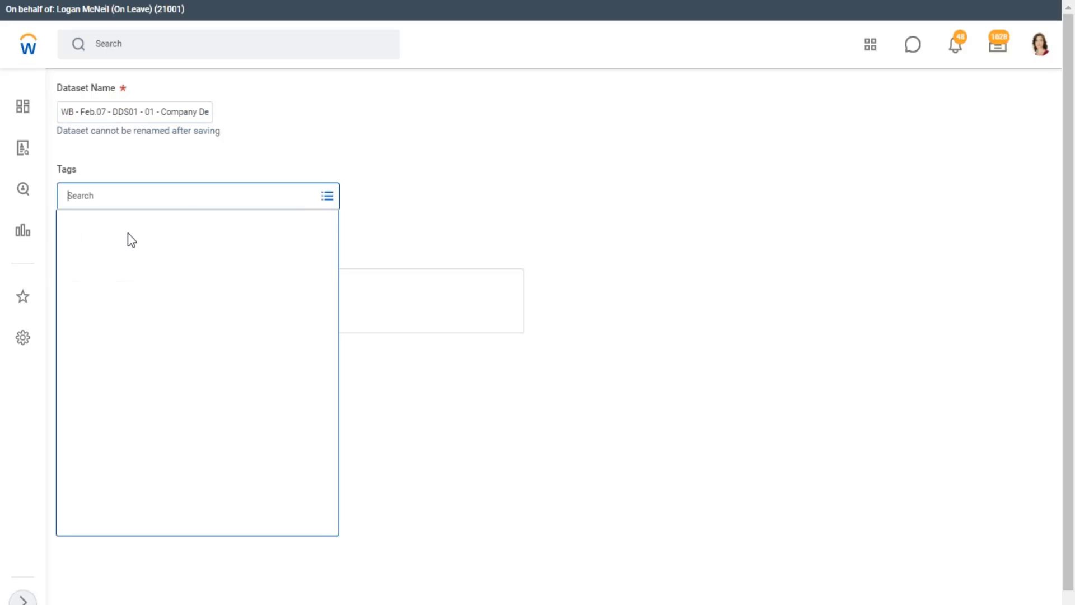
Step: Tag the dataset WB - Feb.07, leave Description empty, and save it
left_click(104, 390)
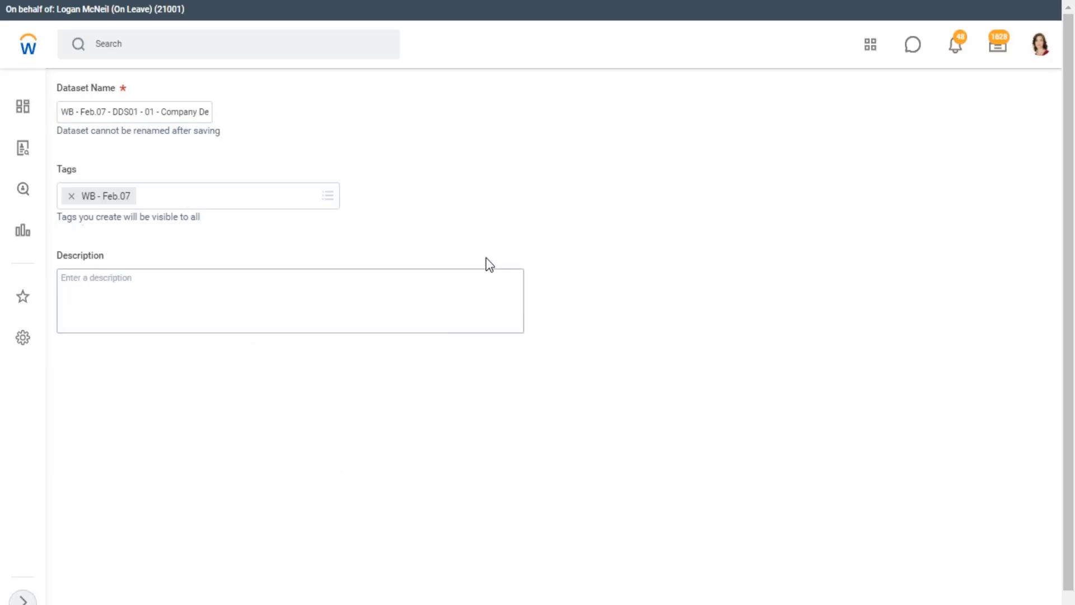
left_click(134, 290)
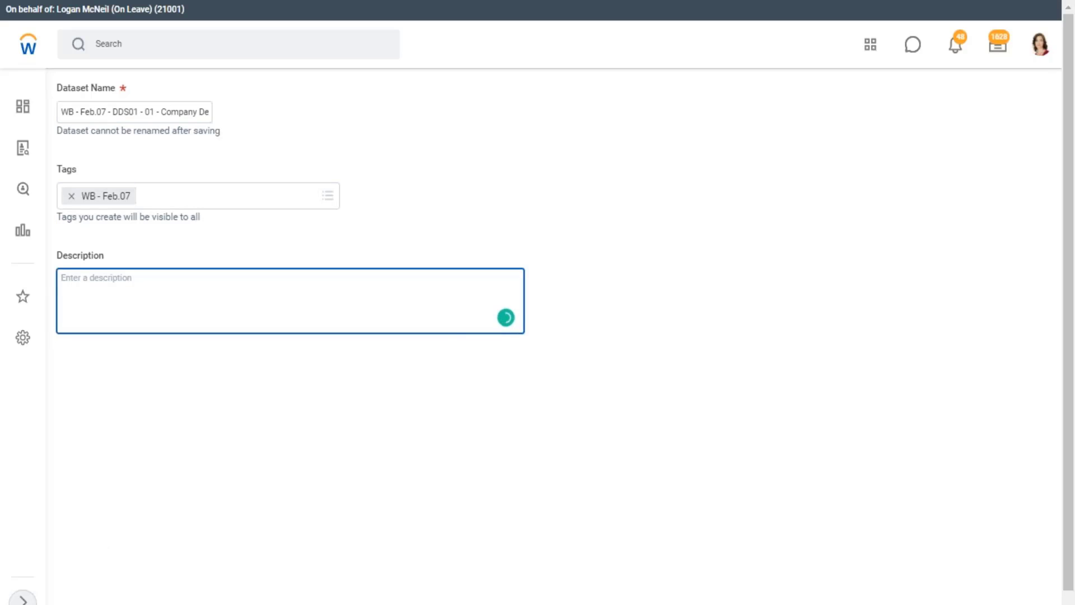
left_click(90, 603)
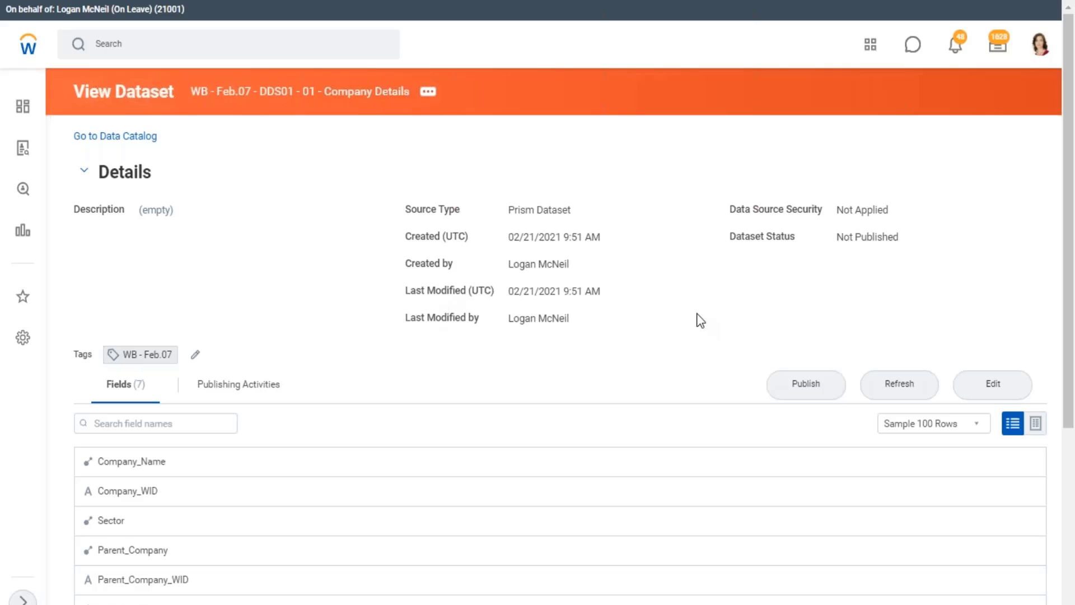
Step: Open DDS01 - 01 - Company Details for editing, showing its Primary Pipeline's Import stage with 7 rows
left_click(990, 389)
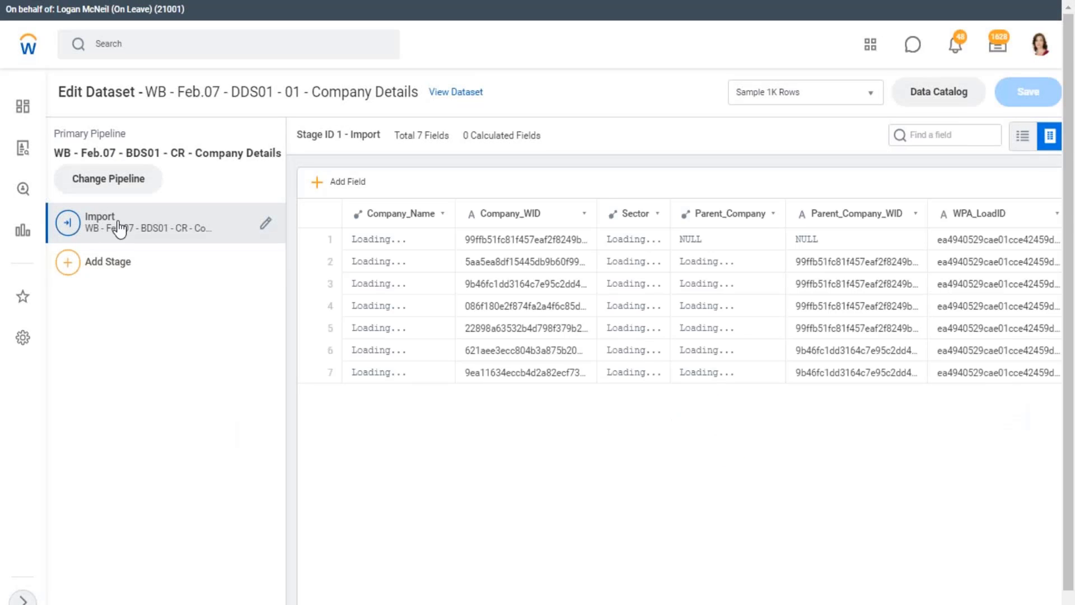
Step: Leave full screen and duplicate the DDS01 Edit Dataset page into a second browser tab
left_click_drag(54, 133, 127, 131)
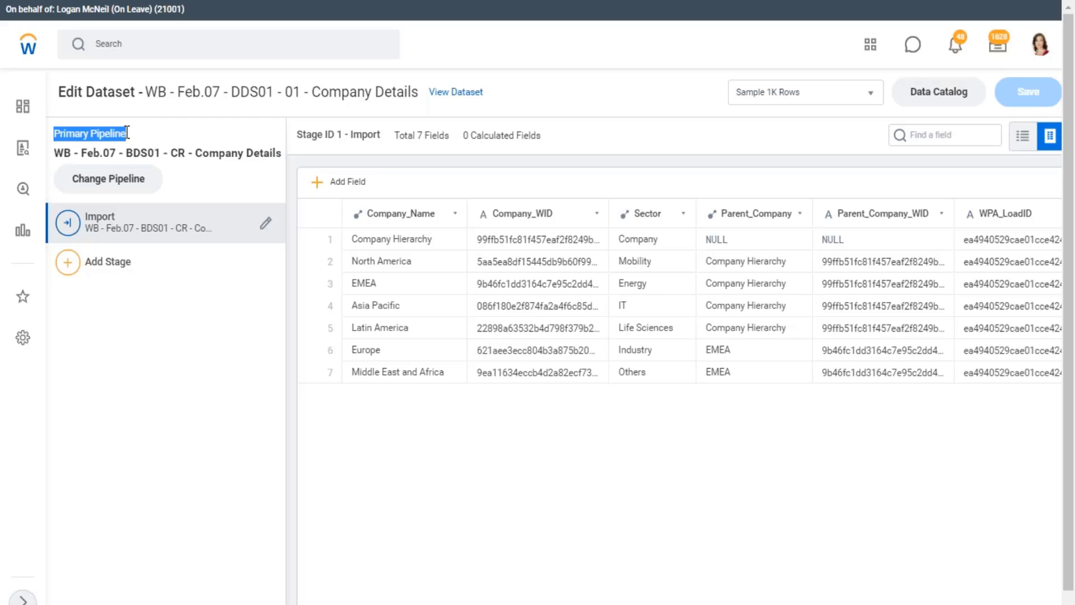
left_click(147, 15)
right_click(147, 15)
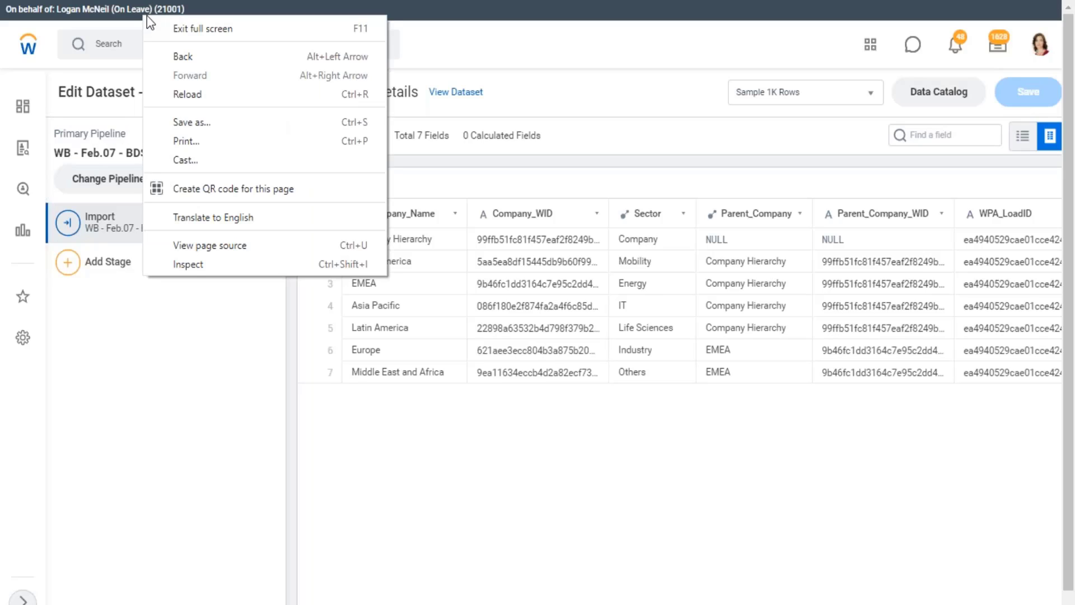
left_click(695, 115)
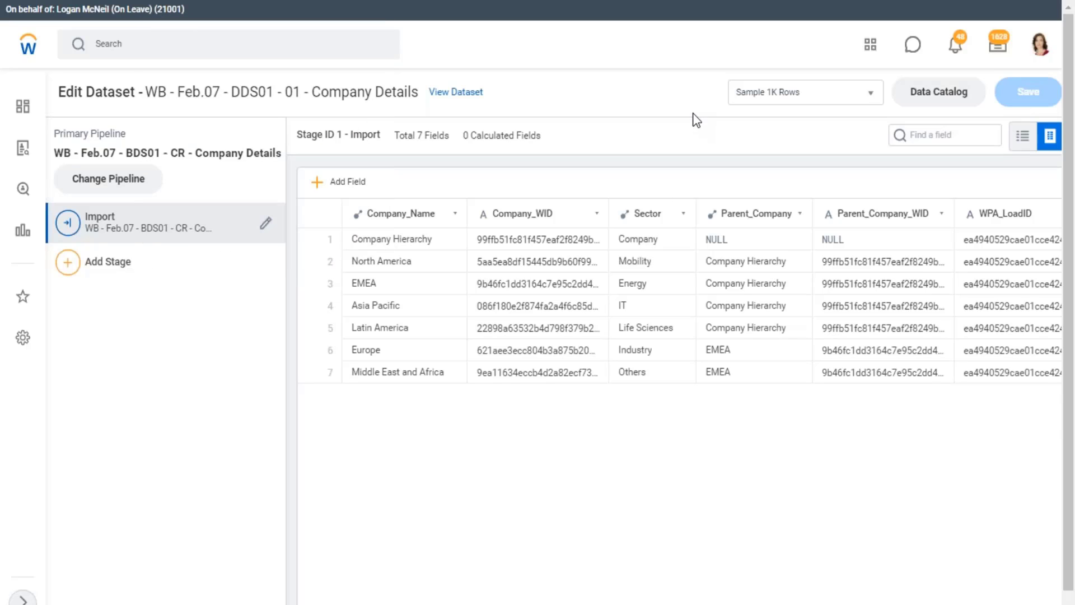
key("F11")
right_click(116, 10)
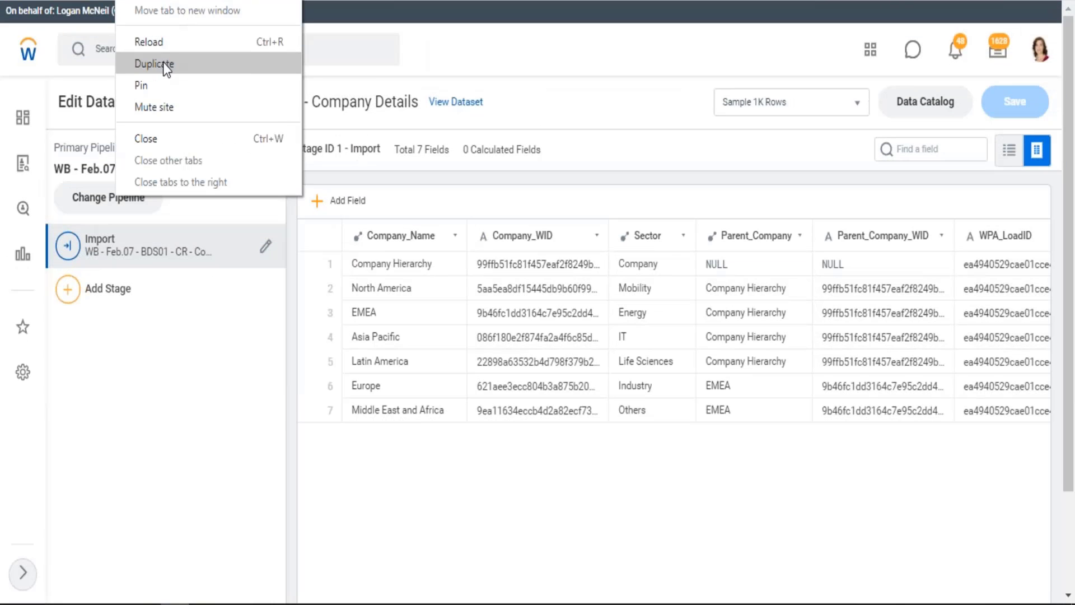
left_click(163, 65)
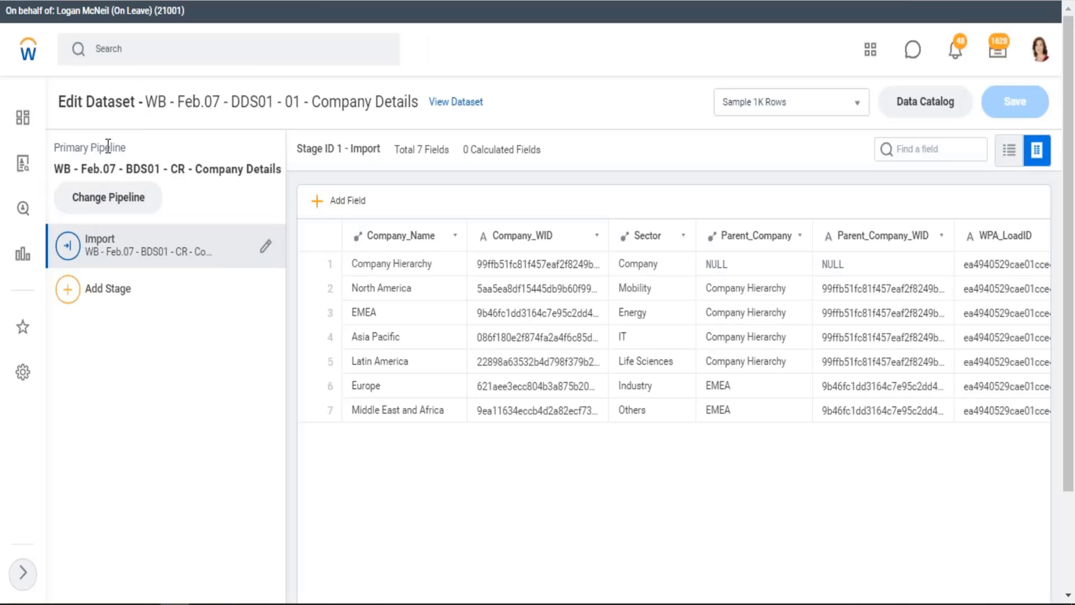
left_click_drag(59, 147, 143, 149)
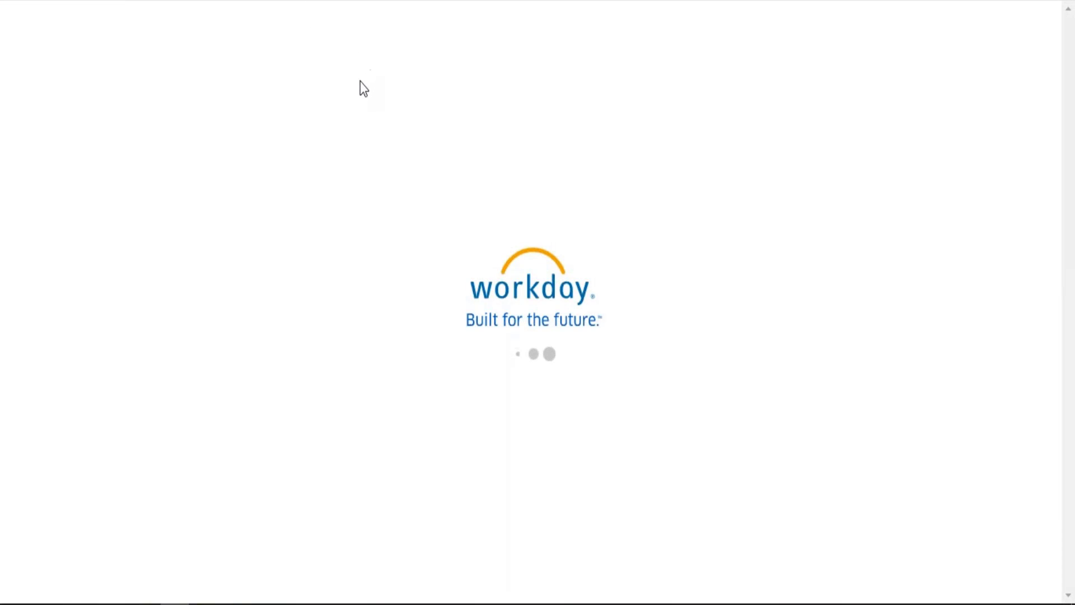
Step: Return to full screen and go back to the Data Catalog, now listing the new DDS01 dataset
key("F11")
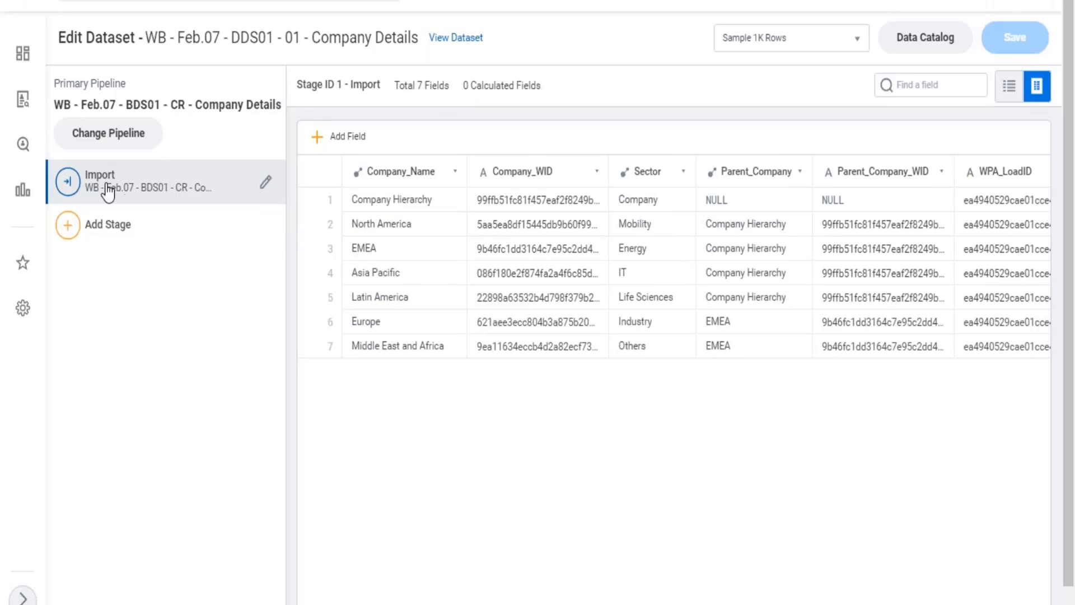
scroll(104, 189, "up", 2)
left_click_drag(60, 148, 126, 149)
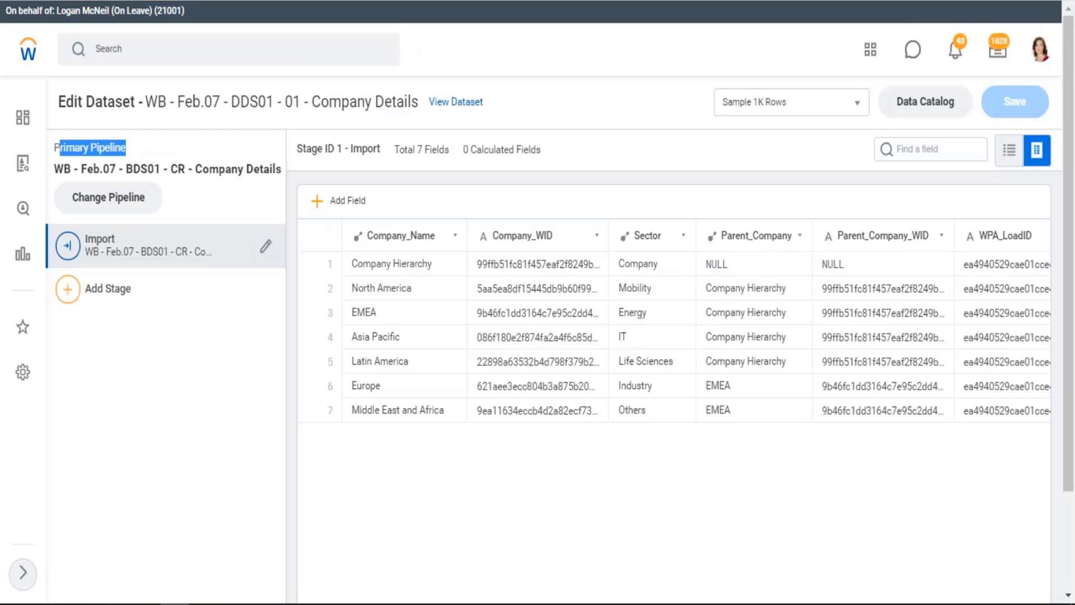
left_click(223, 168)
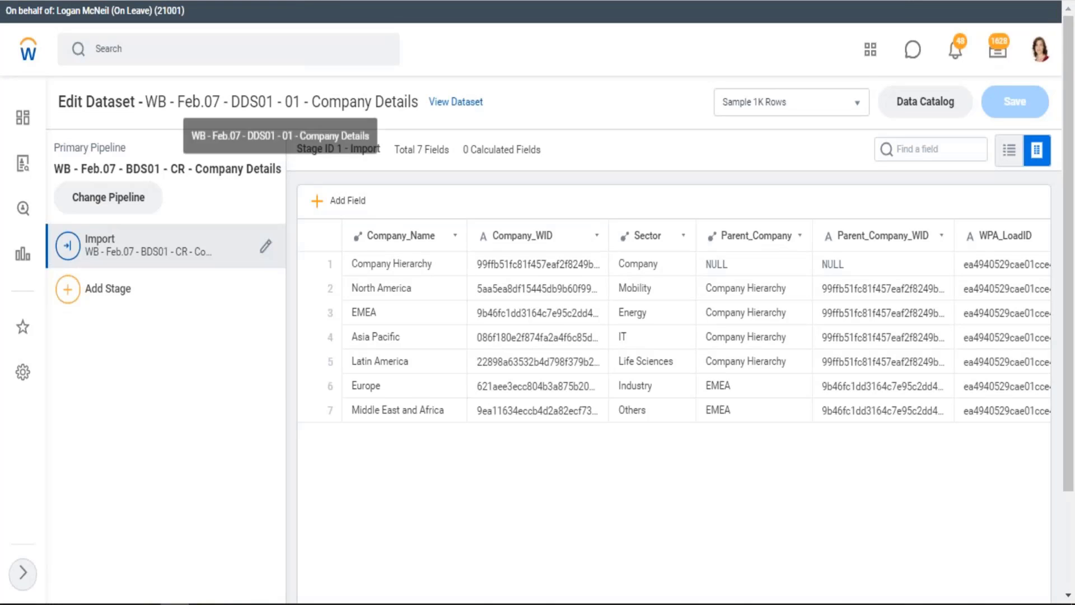
left_click(926, 99)
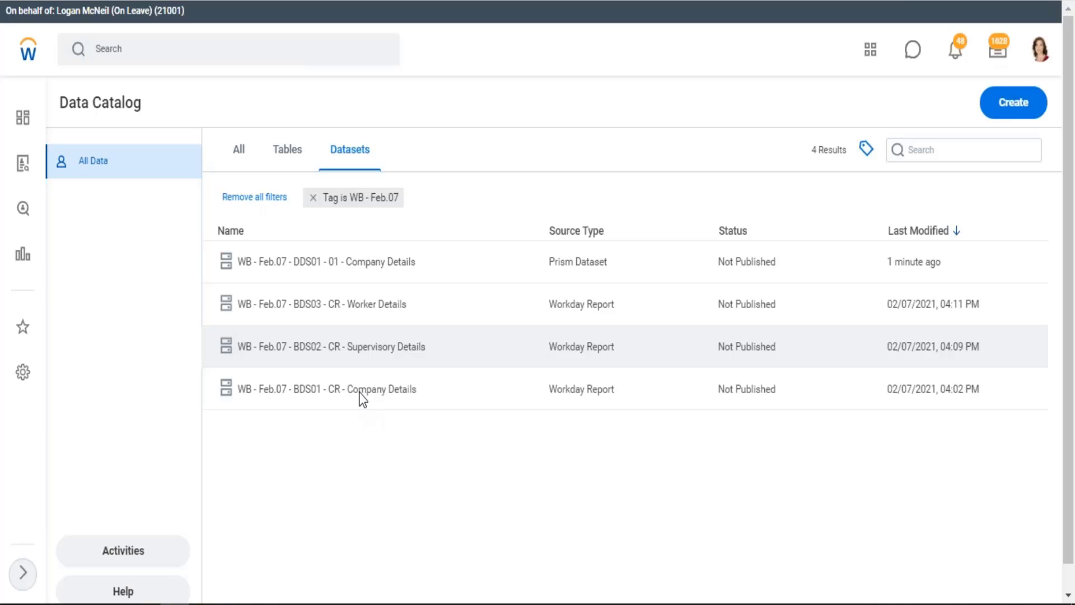
Step: Check the BDS01 Company Details row's actions and its Imported by link in the Data Catalog
right_click(360, 394)
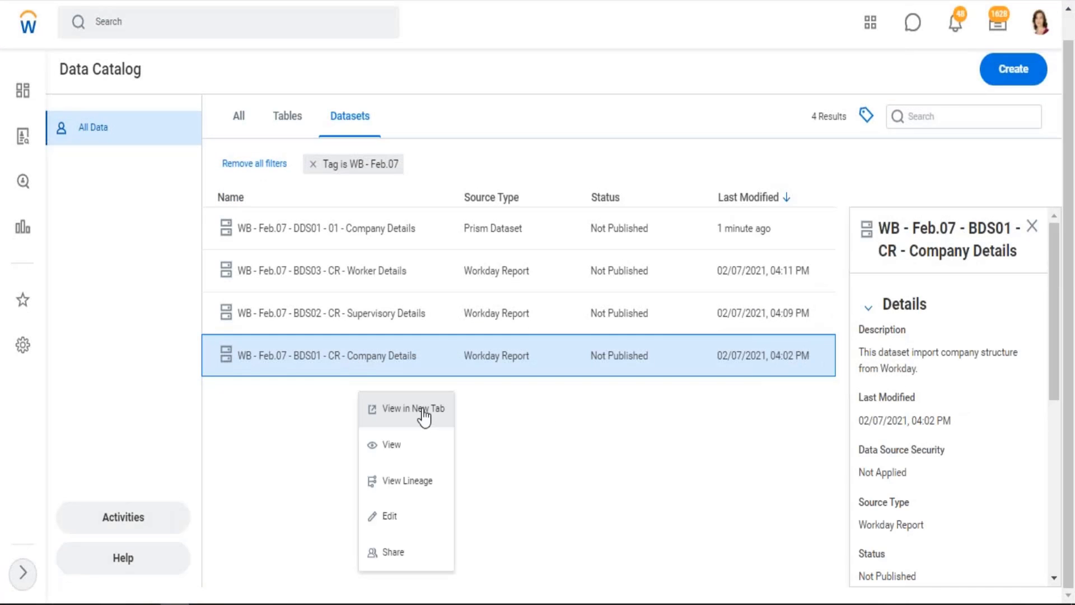
left_click(424, 415)
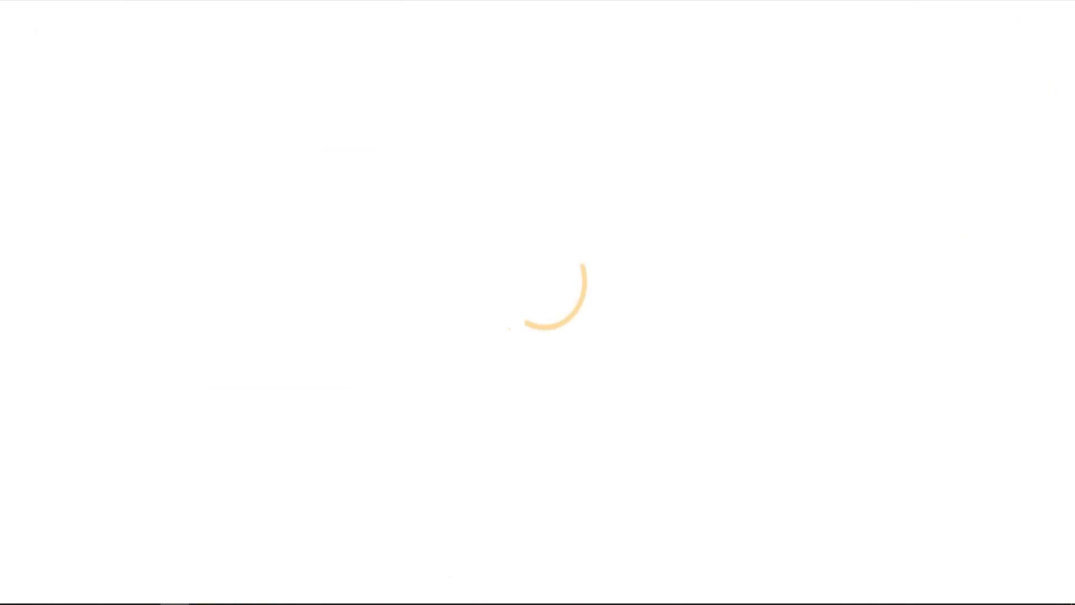
scroll(947, 499, "down", 5)
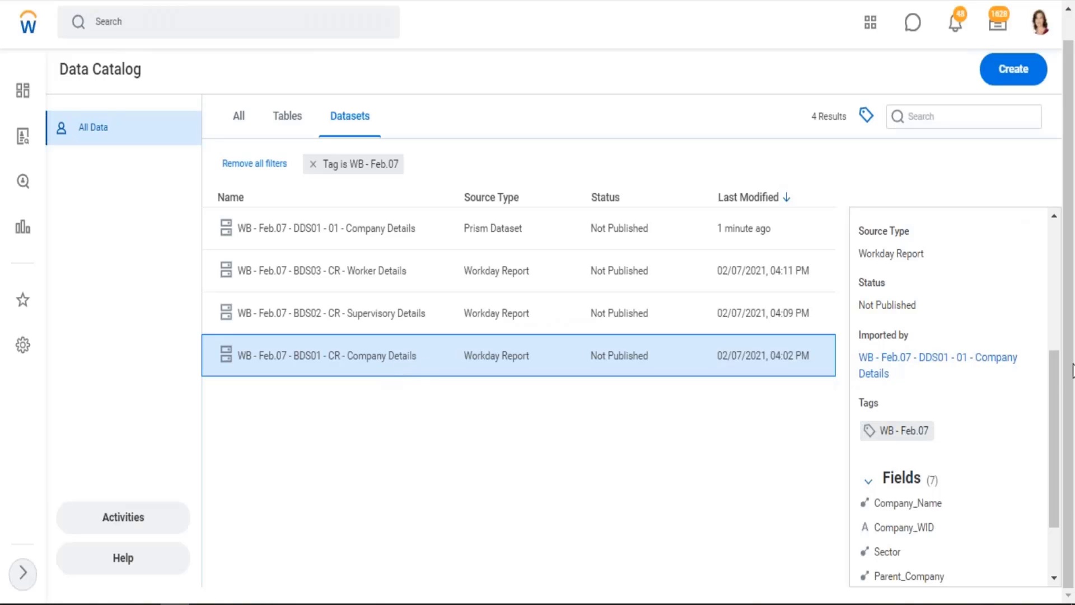
left_click_drag(919, 357, 859, 356)
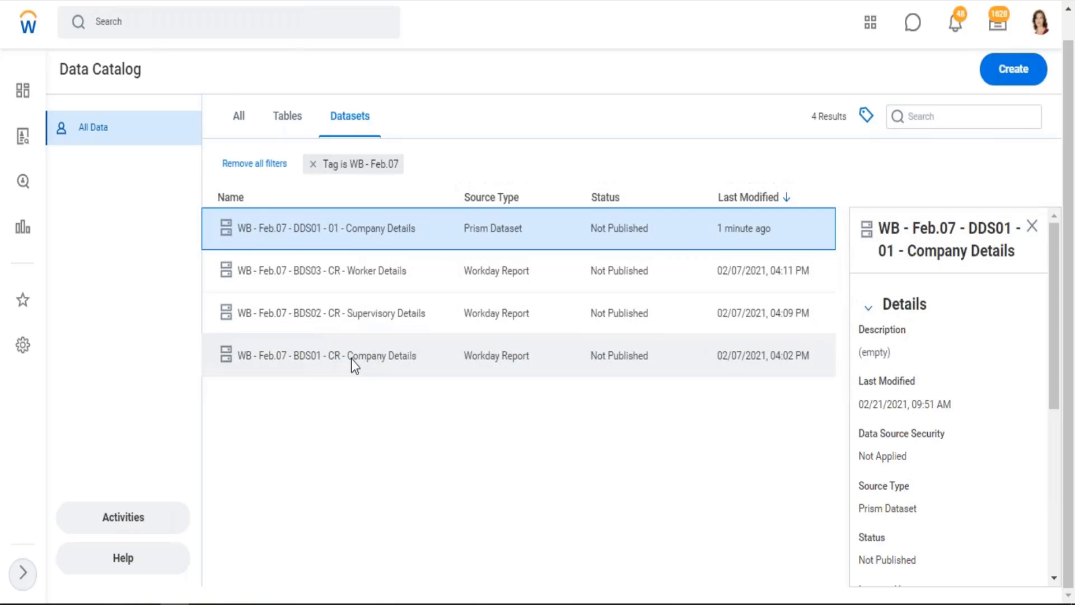
Step: Open the BDS01 - CR - Company Details page, confirming DDS01 - 01 imports it
left_click(351, 358)
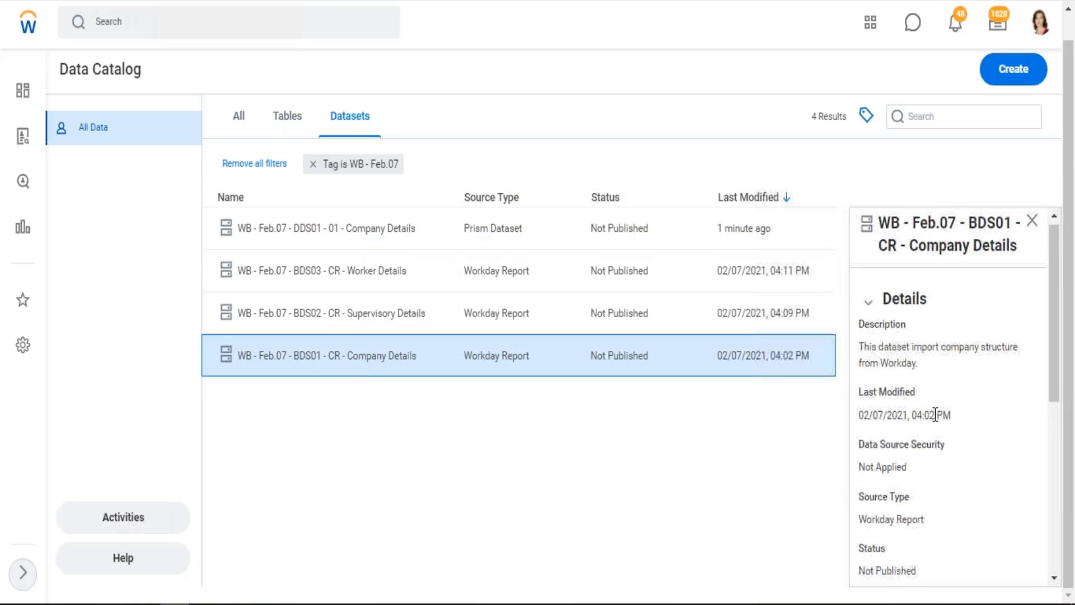
scroll(912, 413, "down", 5)
scroll(918, 392, "down", 1)
left_click_drag(926, 269, 855, 363)
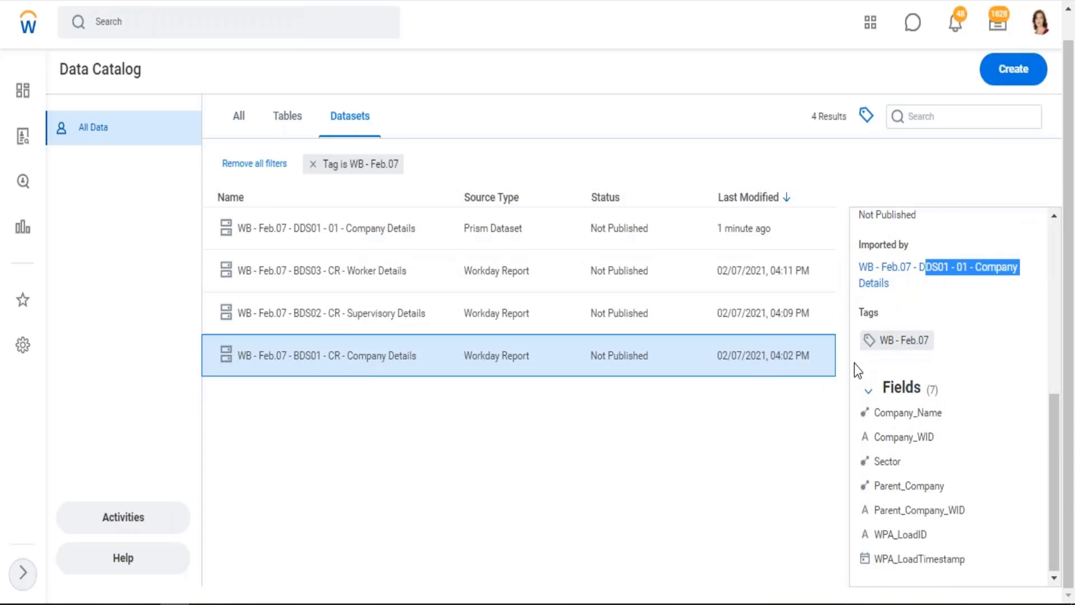
key("F5")
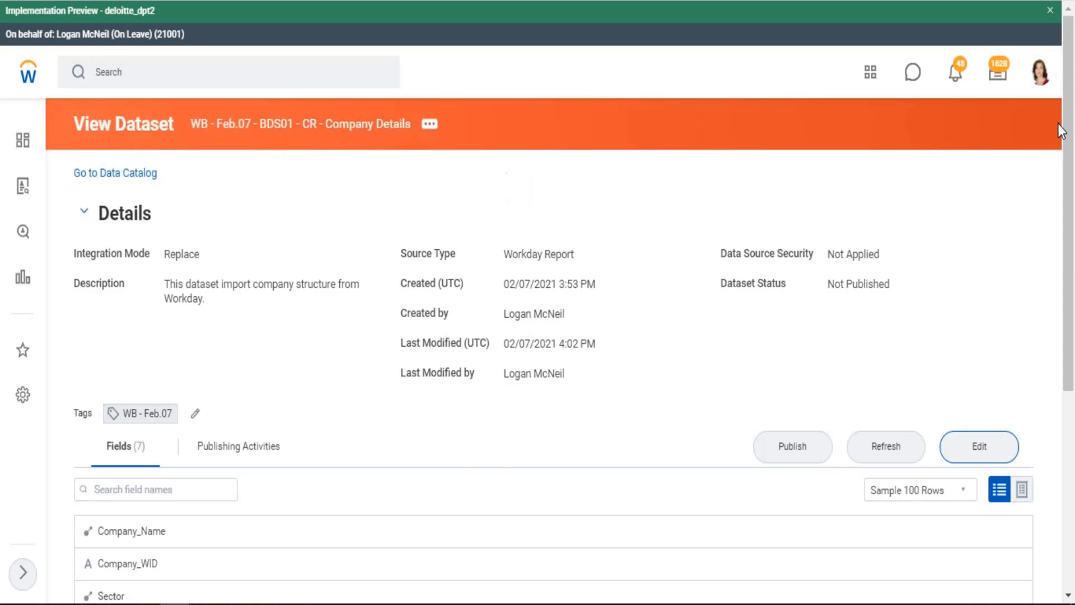
Step: Open BDS01's Parse-stage Primary Pipeline in the editor and compare it with the DDS01 - 01 tab
left_click(1050, 10)
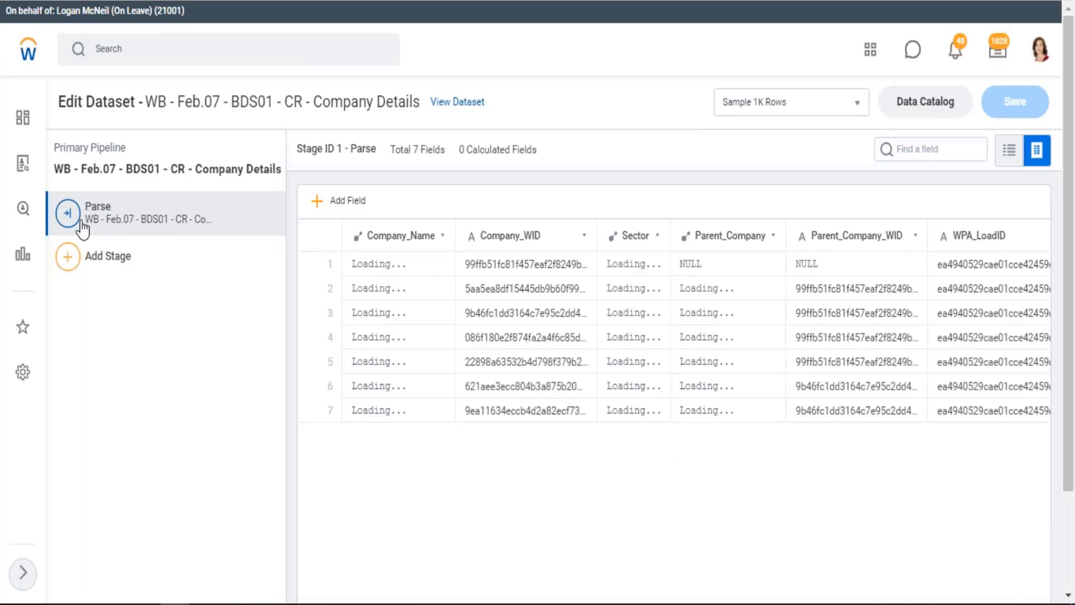
left_click_drag(80, 148, 115, 147)
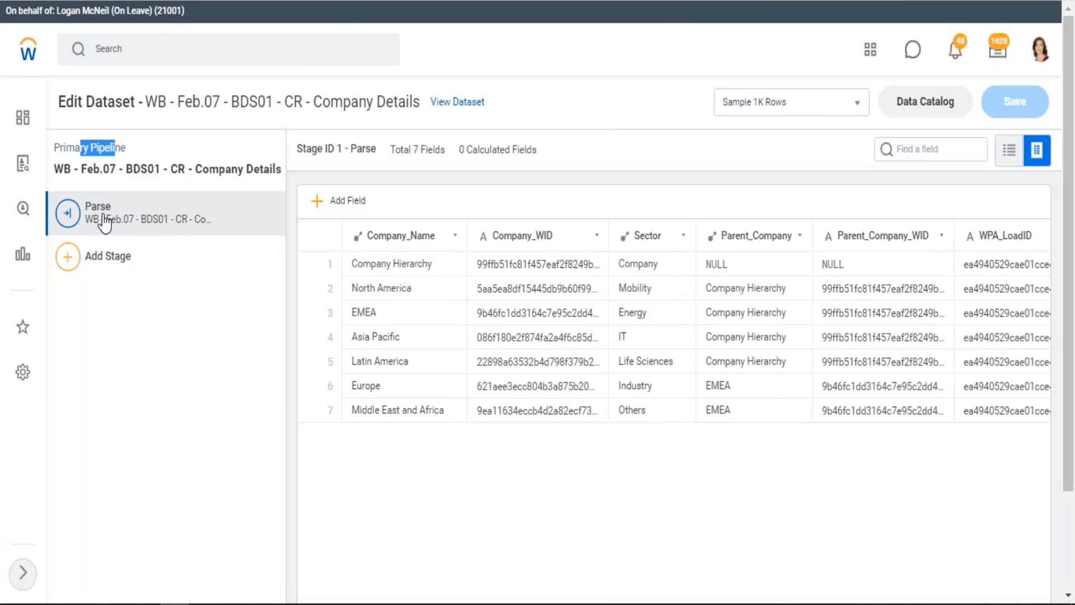
key("ctrl+Tab")
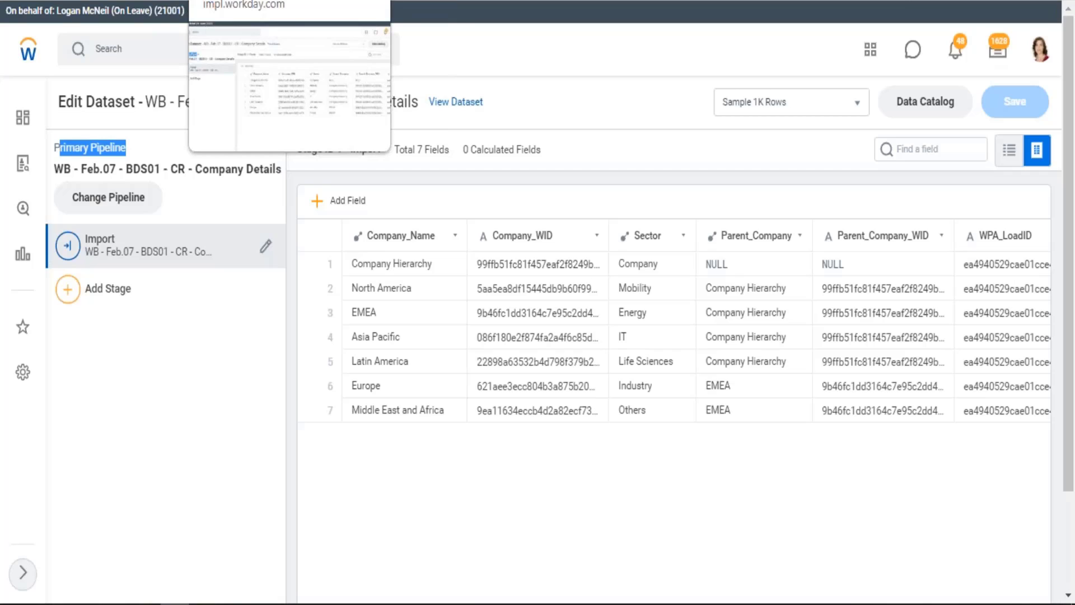
left_click(236, 0)
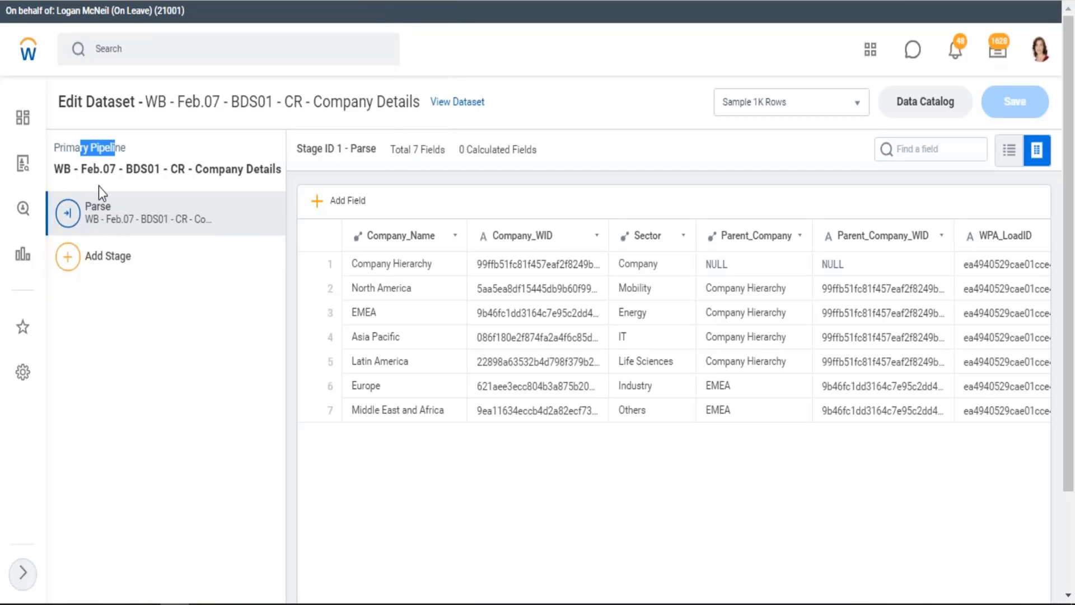
left_click(112, 0)
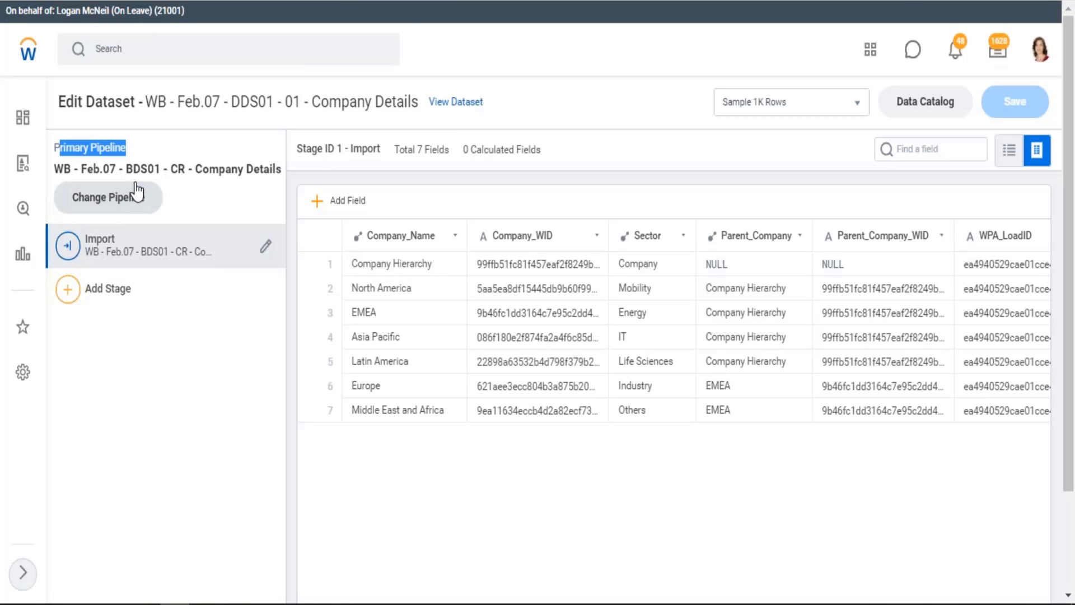
key("alt+Tab")
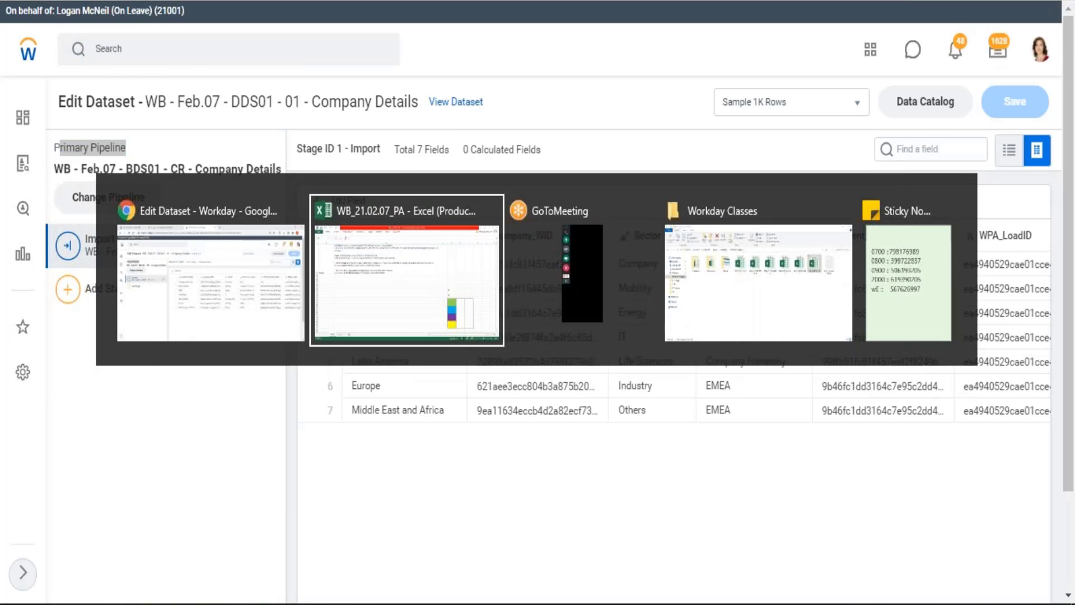
Step: Highlight the B25 notes on sheet 07.02: base dataset has 1 Primary Pipeline, derived datasets have multiple pipelines
scroll(209, 313, "up", 1)
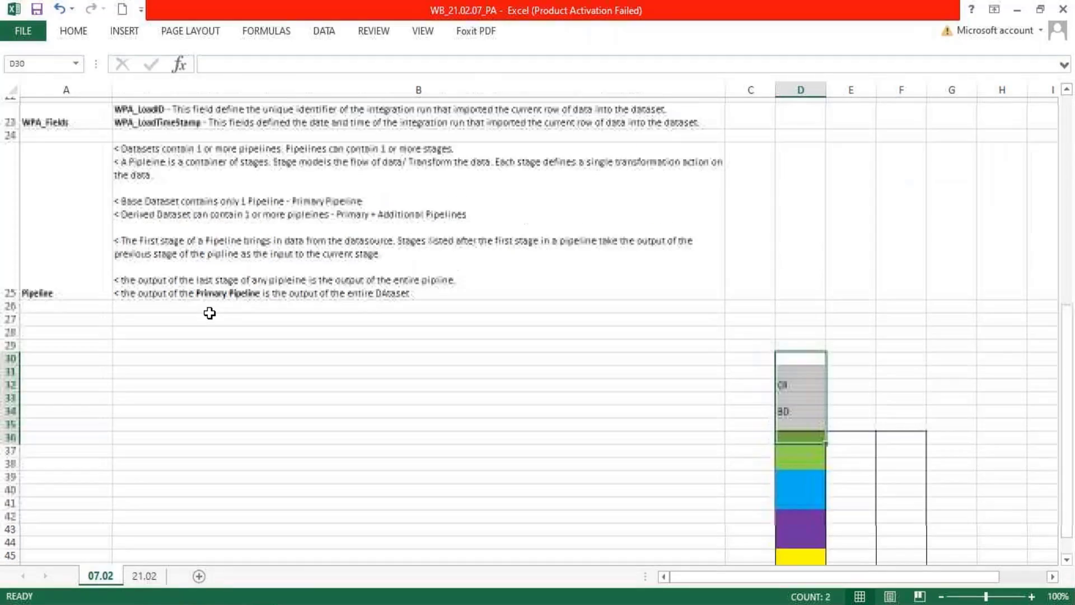
scroll(209, 313, "up", 2)
scroll(224, 219, "down", 2)
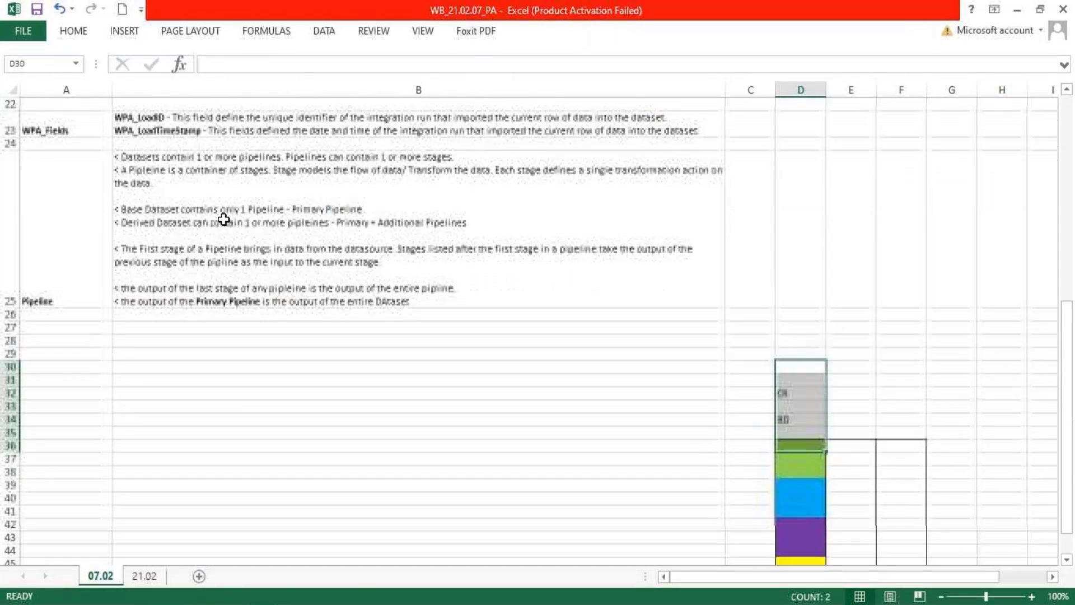
double_click(243, 213)
double_click(243, 213)
left_click_drag(293, 210, 235, 206)
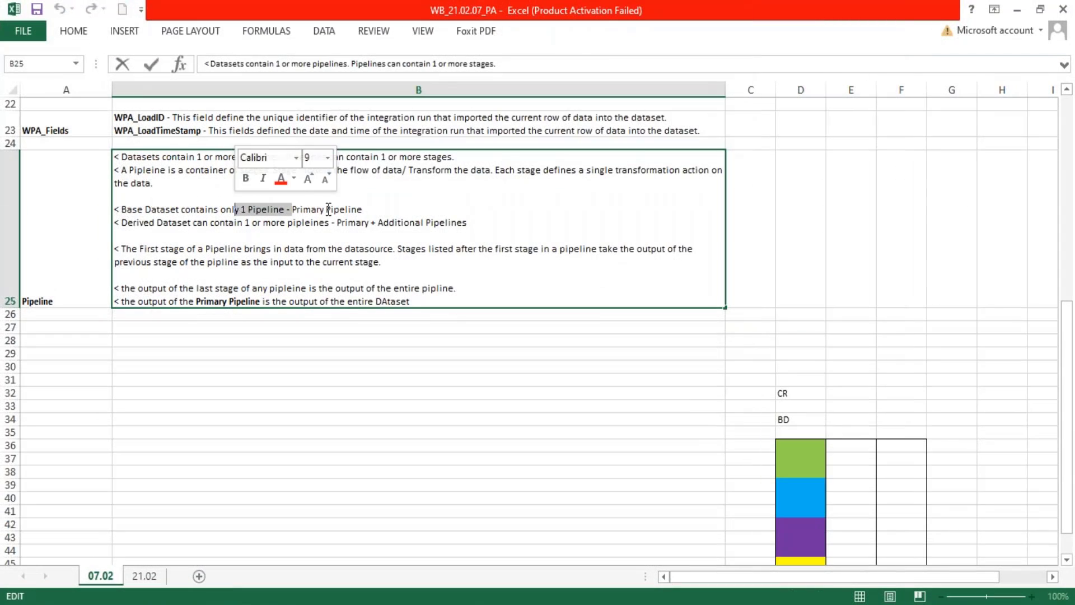
left_click_drag(362, 210, 277, 203)
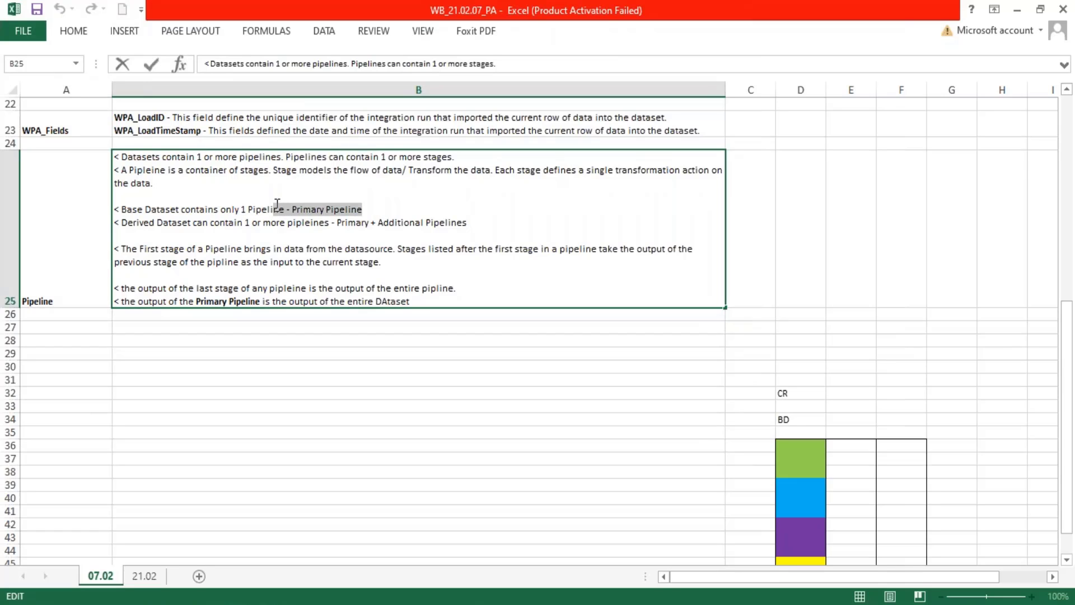
left_click_drag(158, 222, 485, 228)
double_click(353, 223)
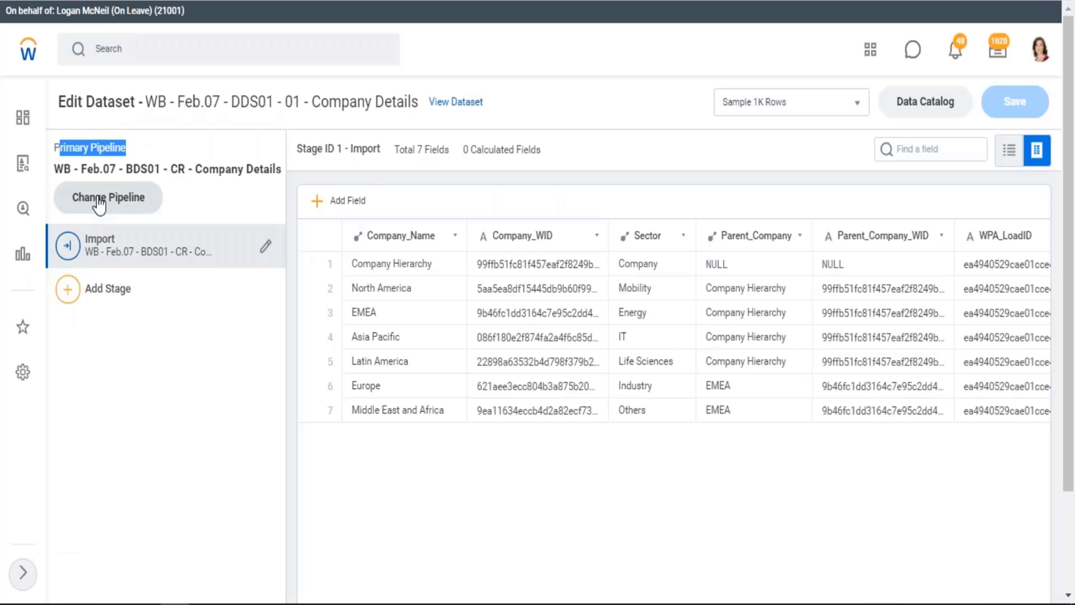
Step: List DDS01 - 01's pipelines with the Add Pipeline option, then compare with BDS01's primary pipeline source
left_click(100, 203)
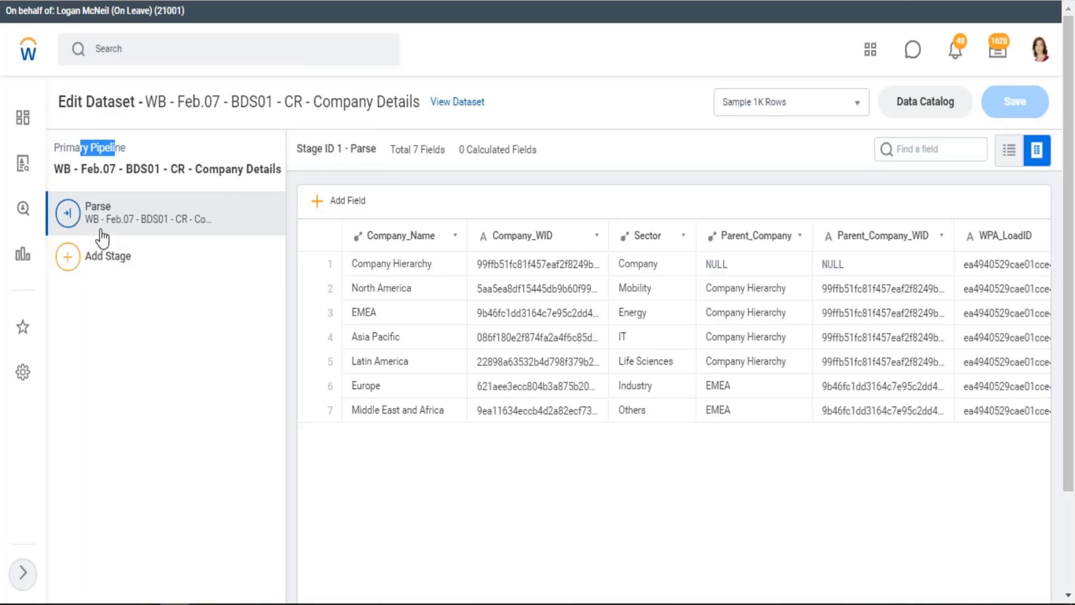
left_click(117, 222)
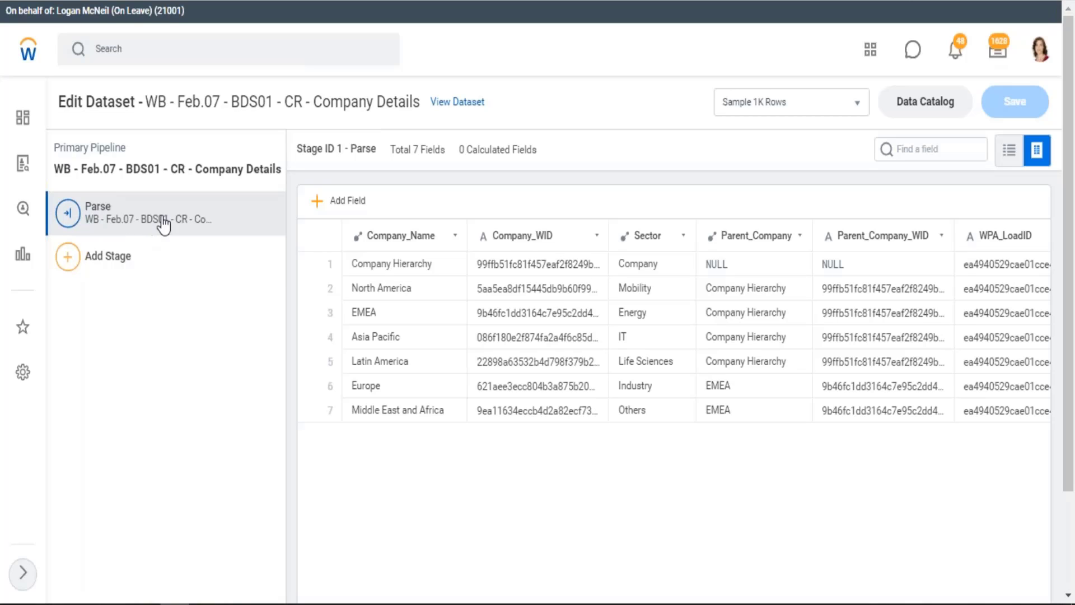
left_click_drag(63, 169, 246, 169)
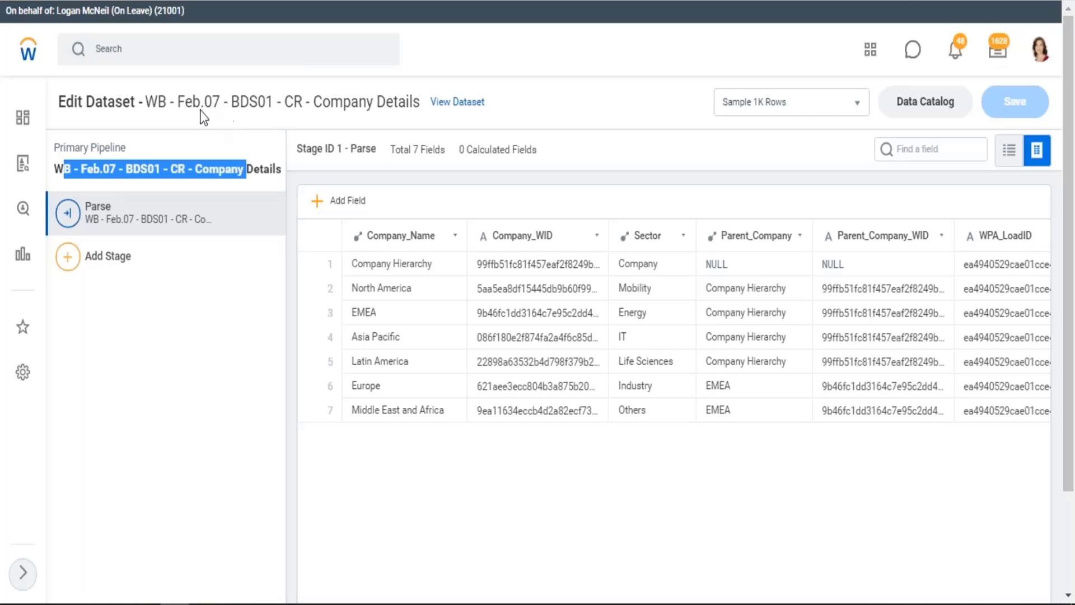
left_click_drag(145, 102, 407, 98)
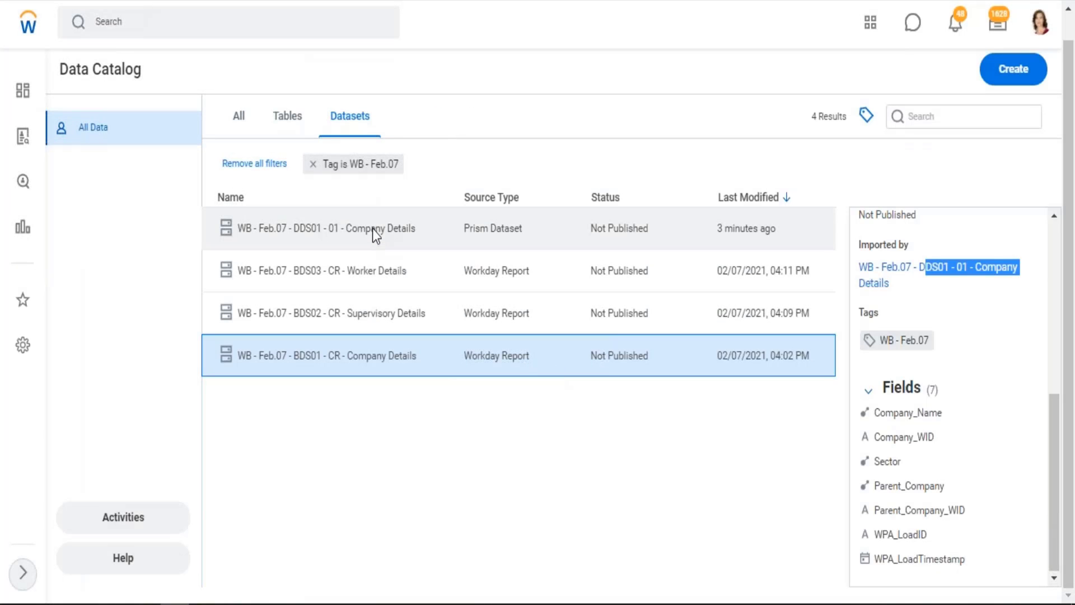
Step: Select the DDS01 - 01 - Company Details row and choose View Lineage from its actions
left_click(372, 228)
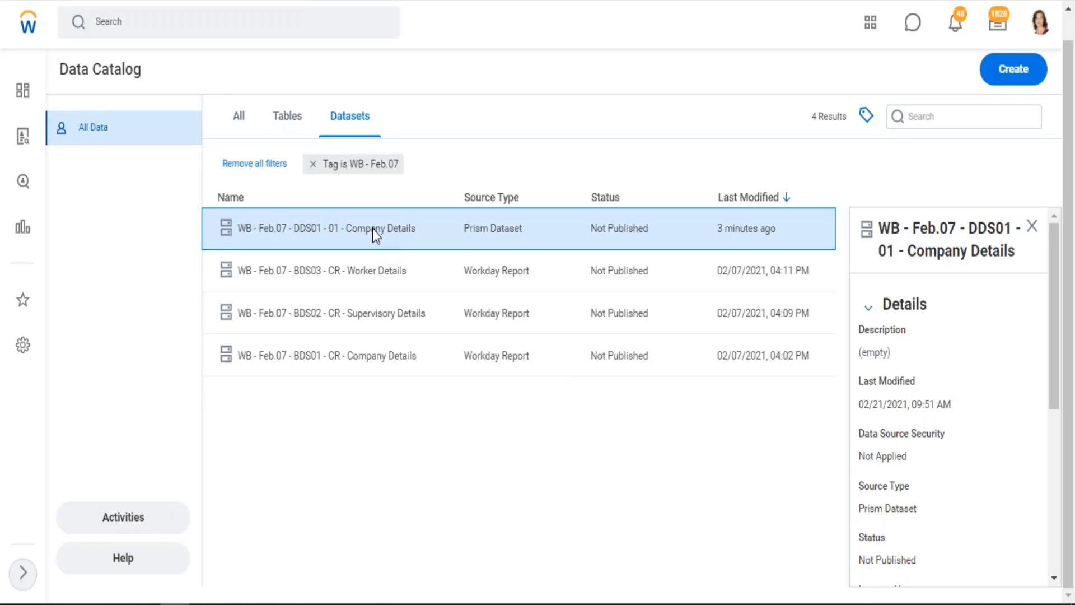
right_click(372, 229)
left_click(429, 318)
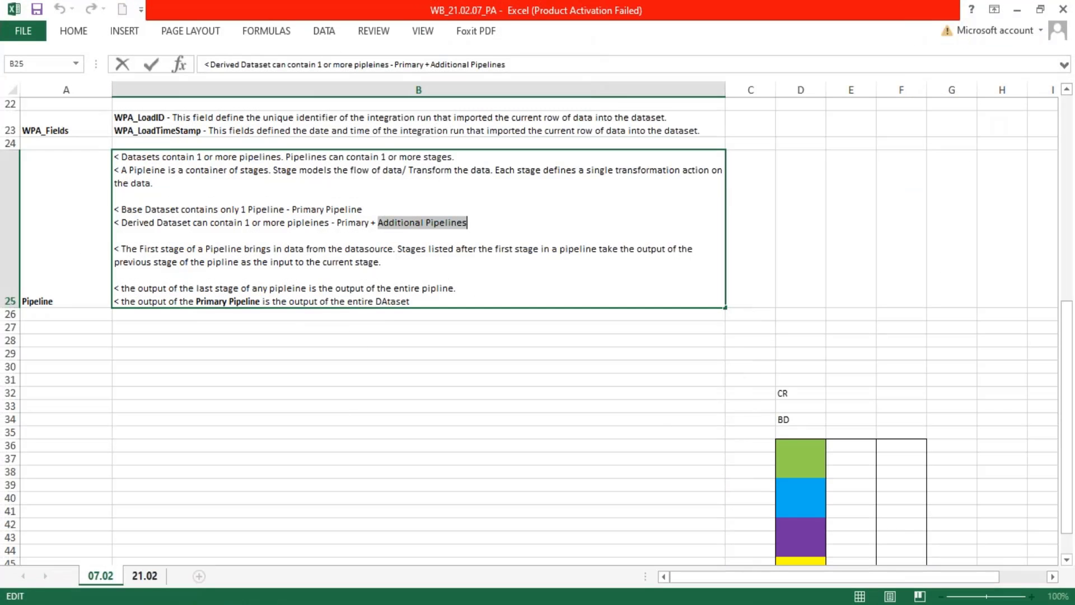
Step: On sheet 21.02, add a B1 line: Workday auto-creates a Primary Pipeline; more come from importing tables and datasets
left_click(146, 576)
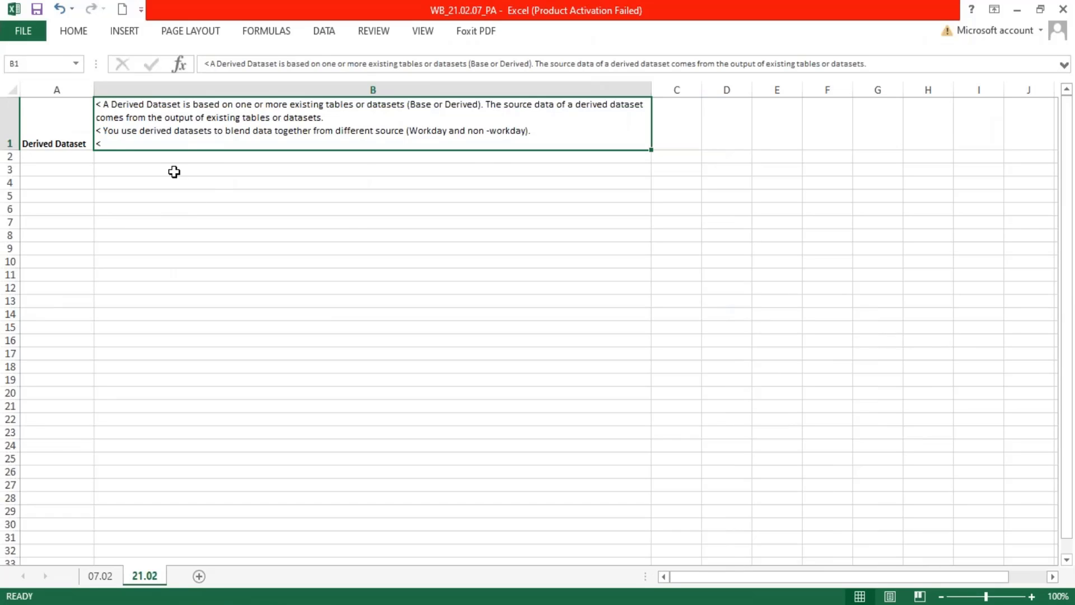
double_click(105, 143)
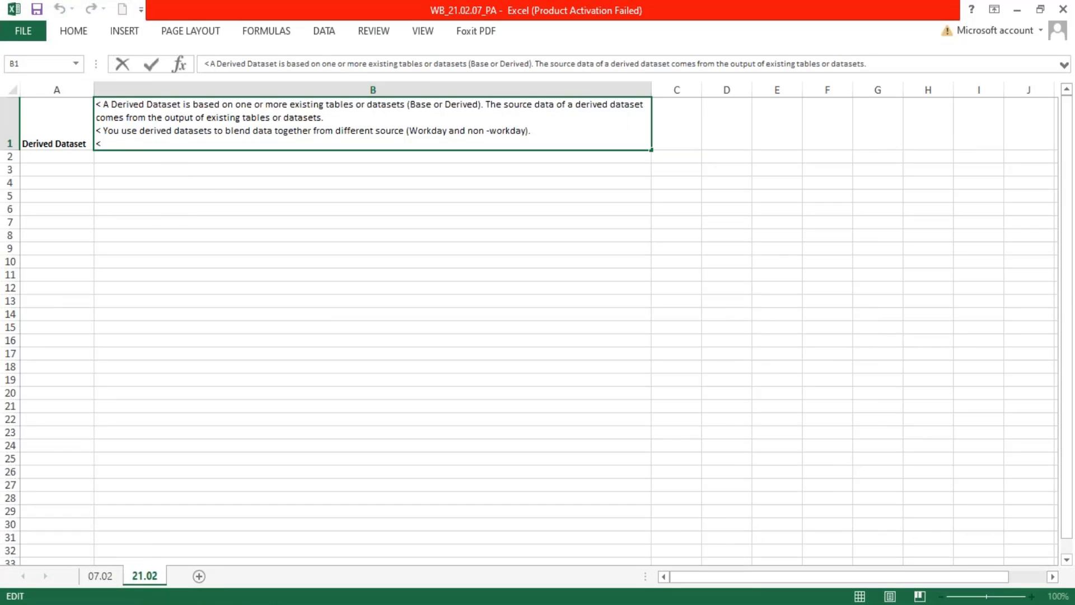
key("BackSpace")
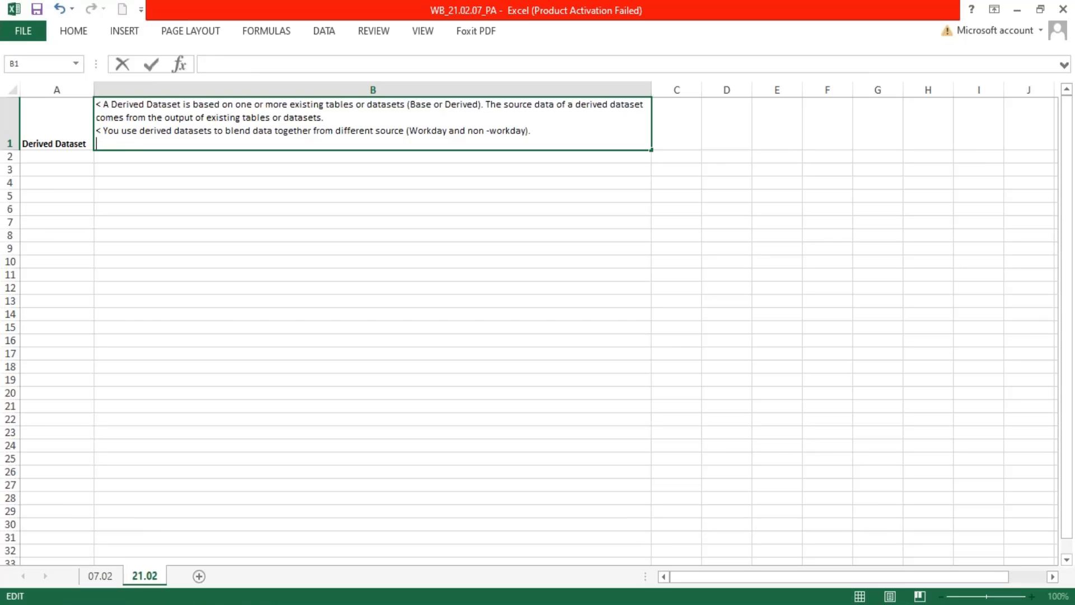
key("alt+Return")
type("< ")
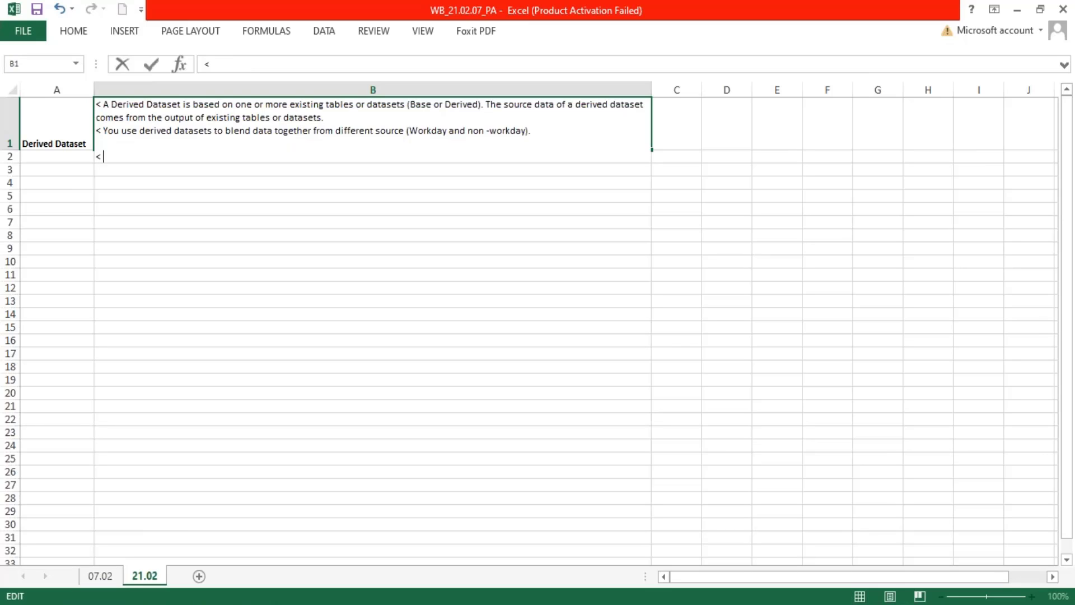
type("wHEN A")
key("BackSpace")
key("BackSpace")
key("BackSpace")
key("BackSpace")
key("BackSpace")
key("BackSpace")
key("Caps_Lock")
type("When a Dataset is ")
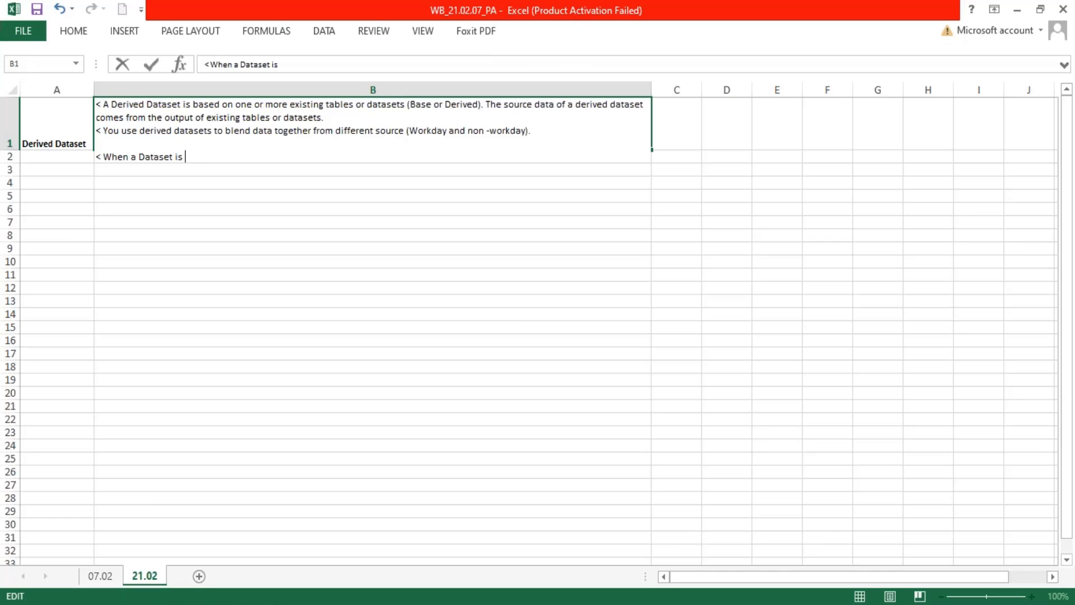
type("created Workday automat")
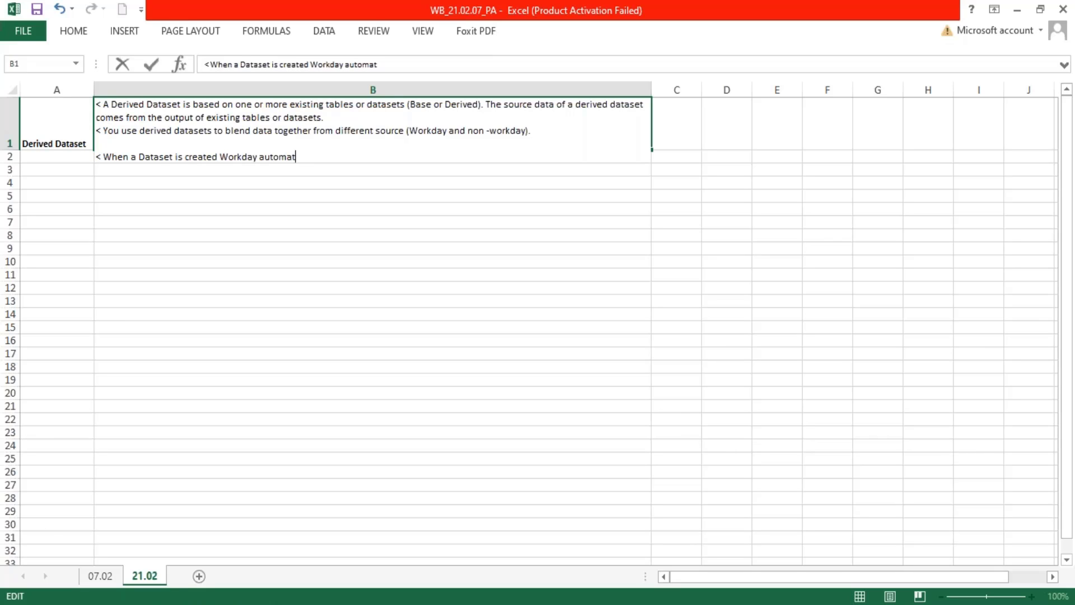
type("ically create")
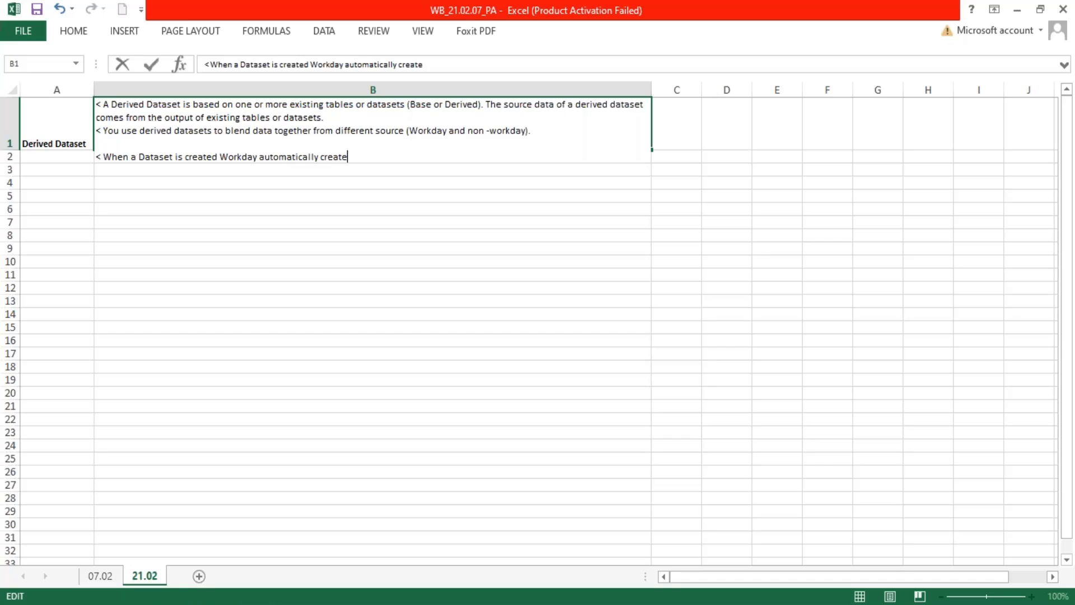
type("s a Primary Pipeline.")
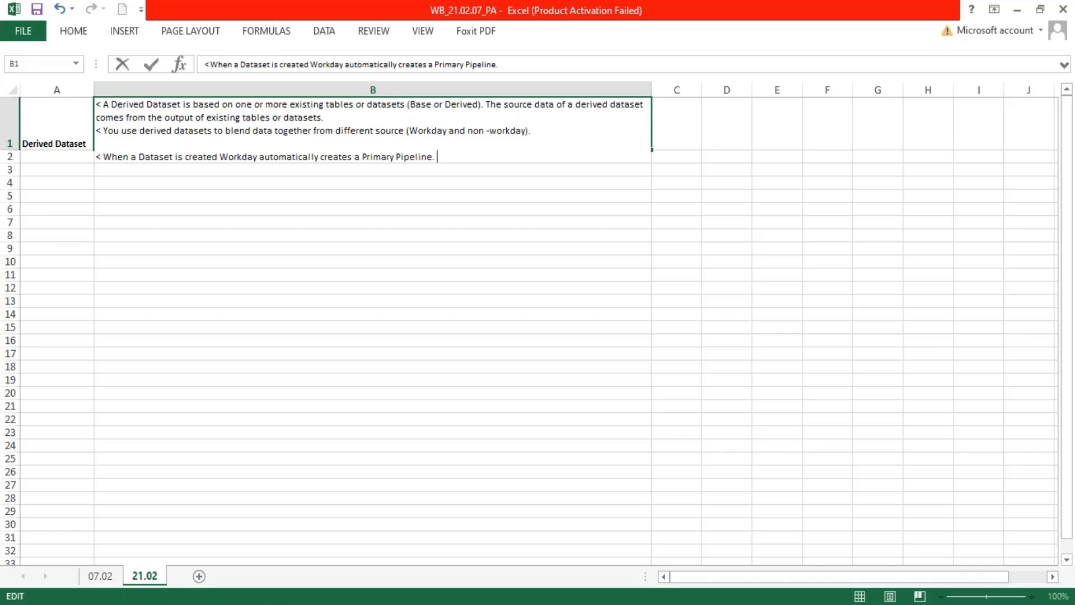
type(" Aftewards any nu")
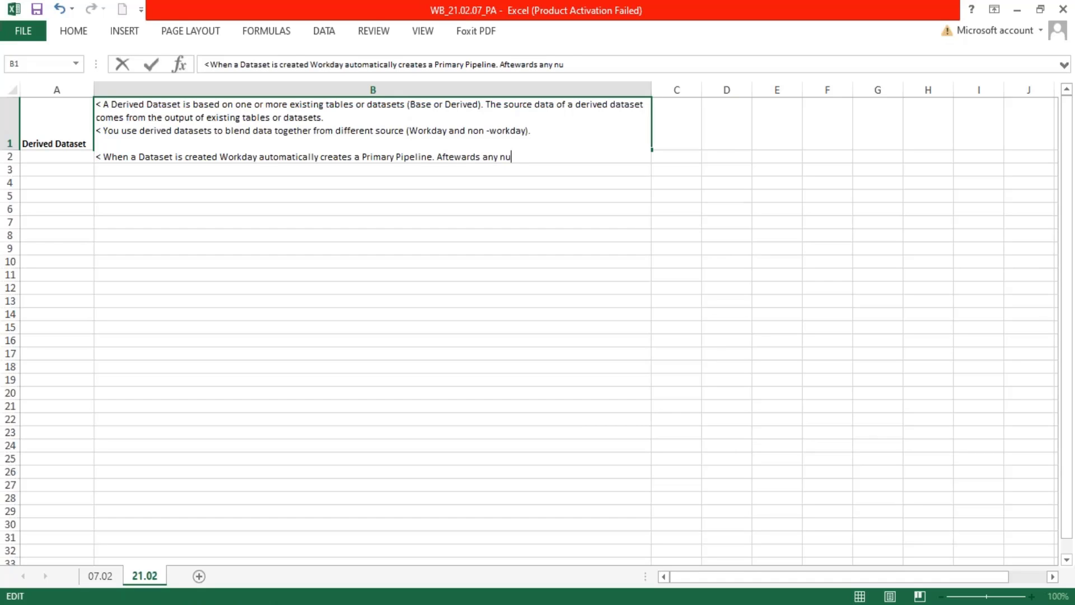
type("mber of additional po")
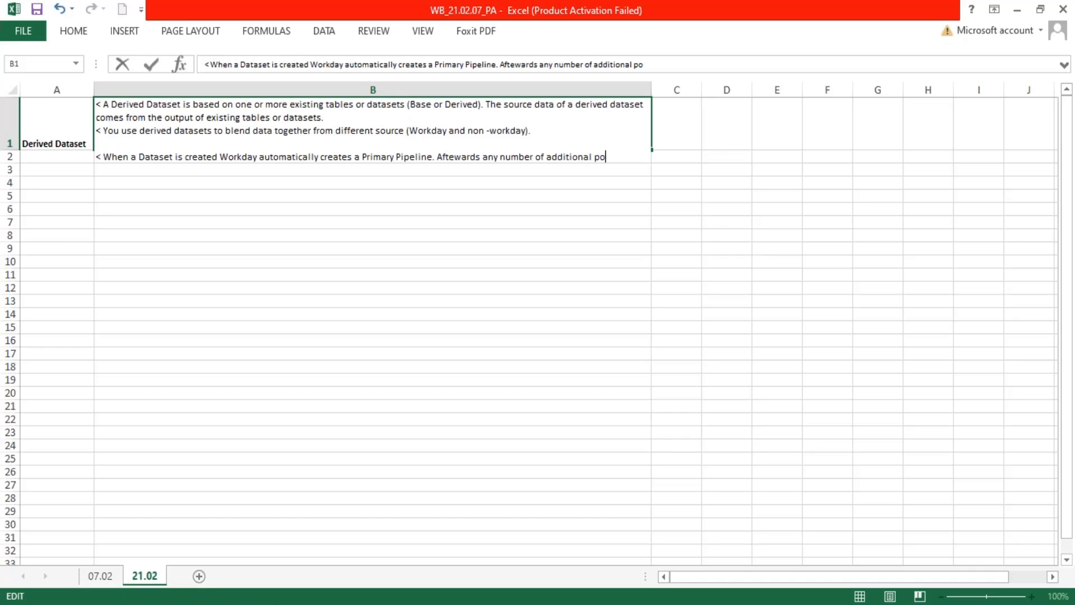
key("BackSpace")
type("ipelines can be adde")
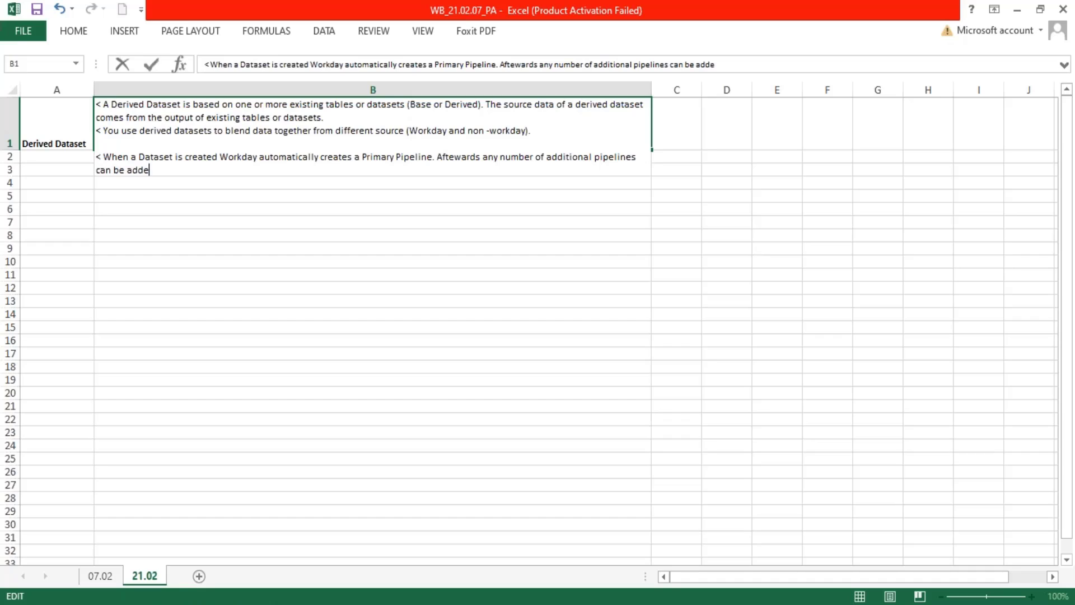
type("d by importing other ")
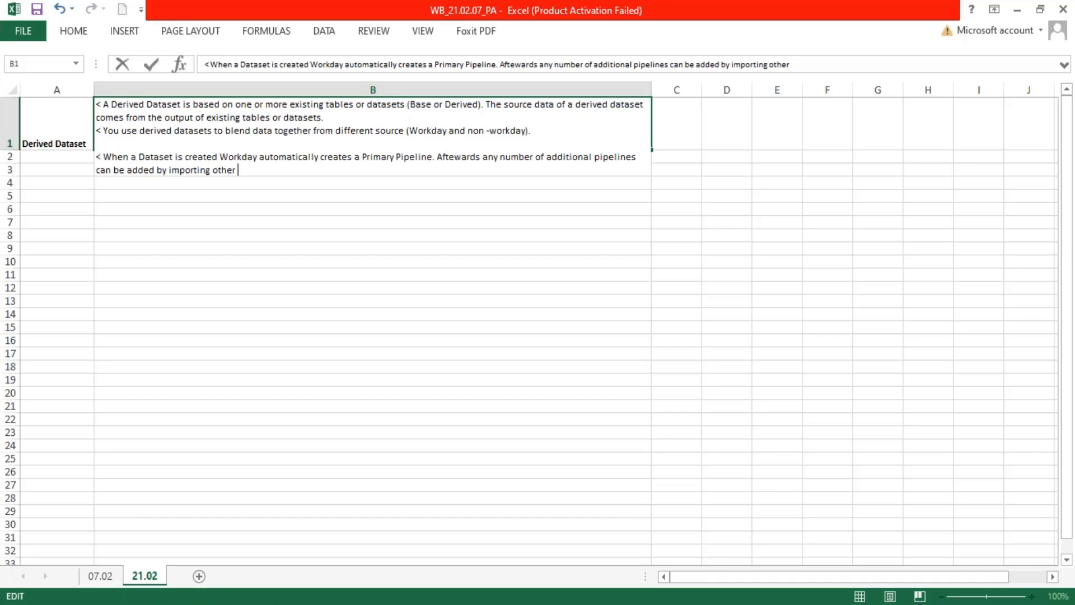
type("tables and da")
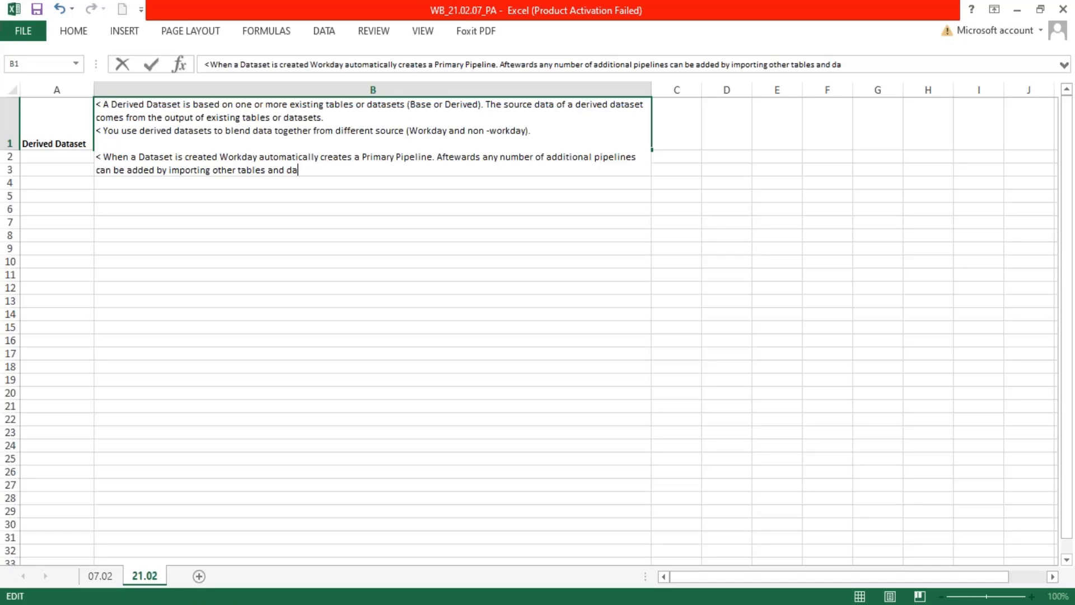
type("tasets.")
Step: Add and commit the B1 line 'A pipeline is a collection of stages', noting some stages are Derived-only
key("alt+Return")
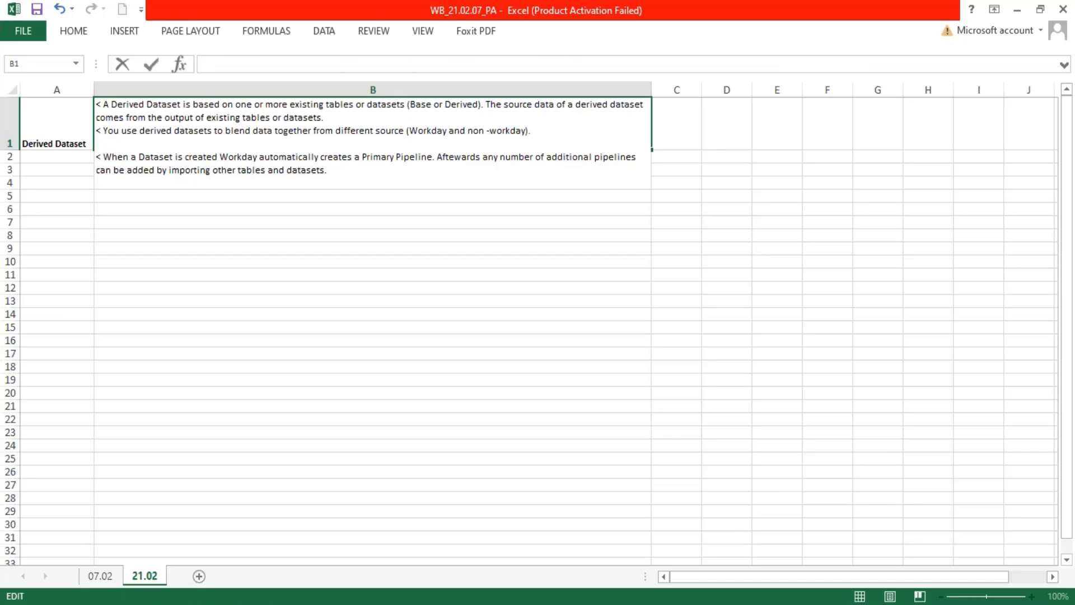
type("< A pipeline is")
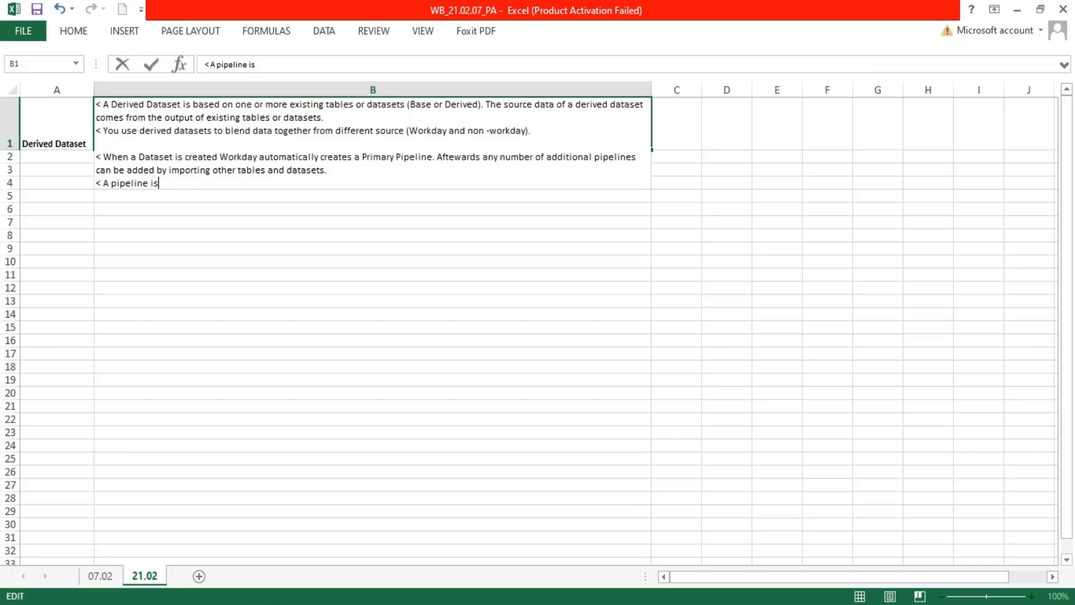
type(" a collection f")
key("BackSpace")
type("of stages")
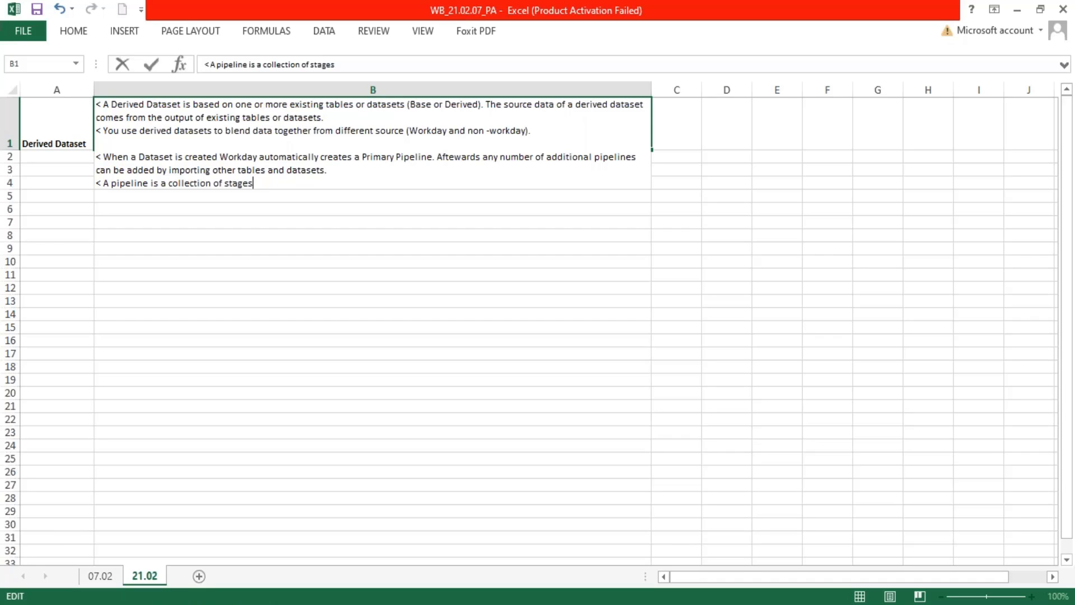
type(" and can be added to bo")
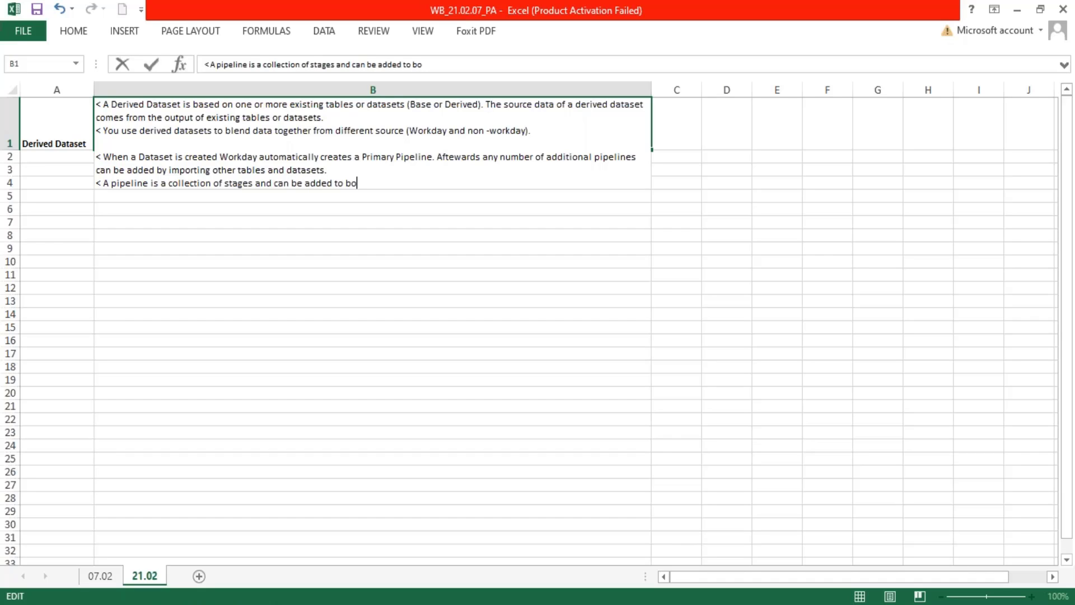
type("th Base and Der")
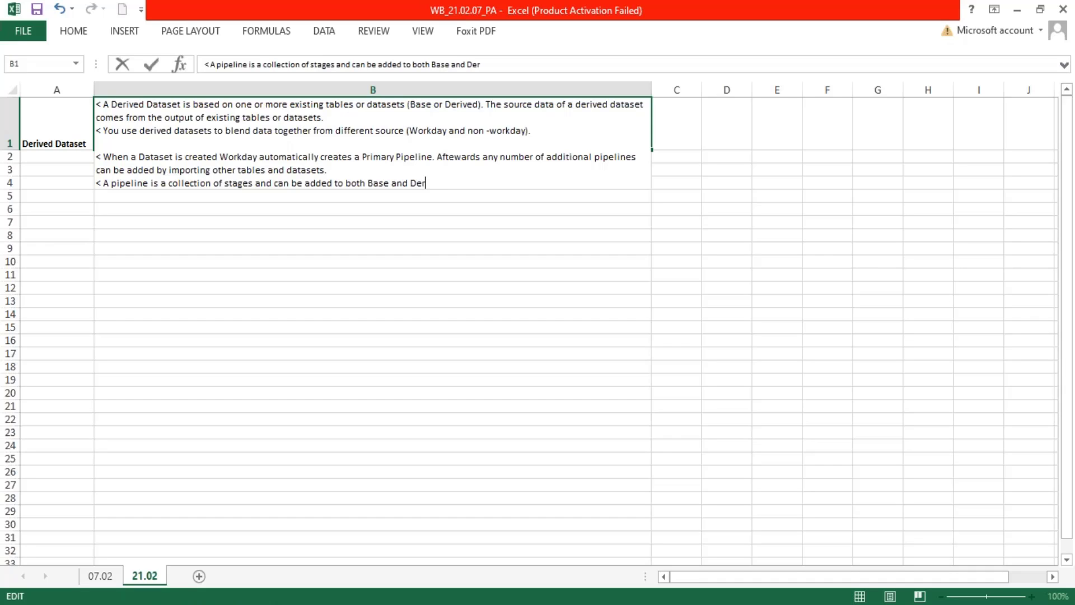
type("ived Dataset")
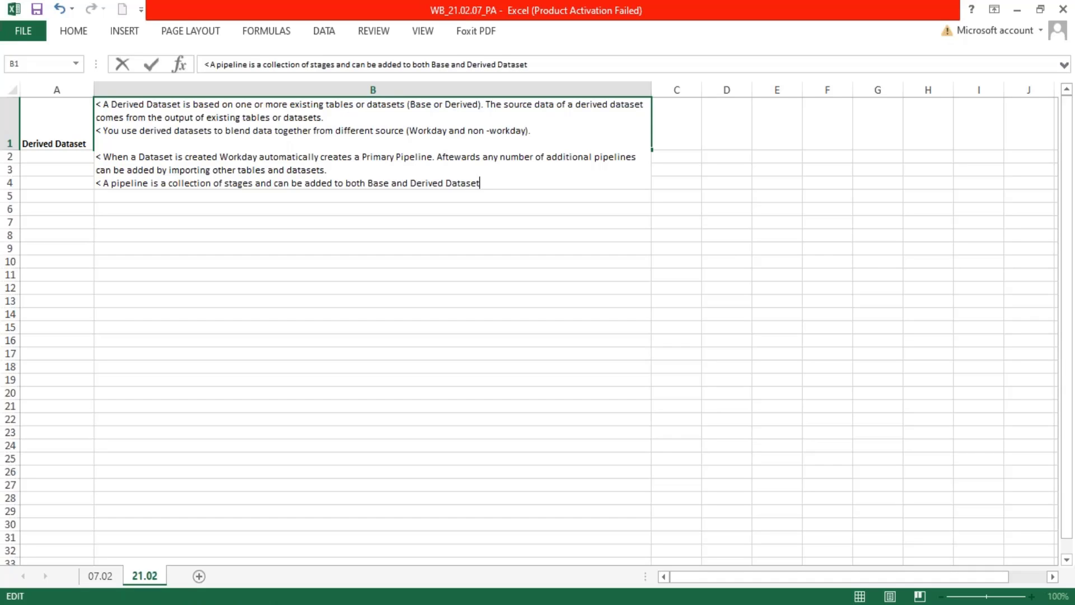
type("s. However some po")
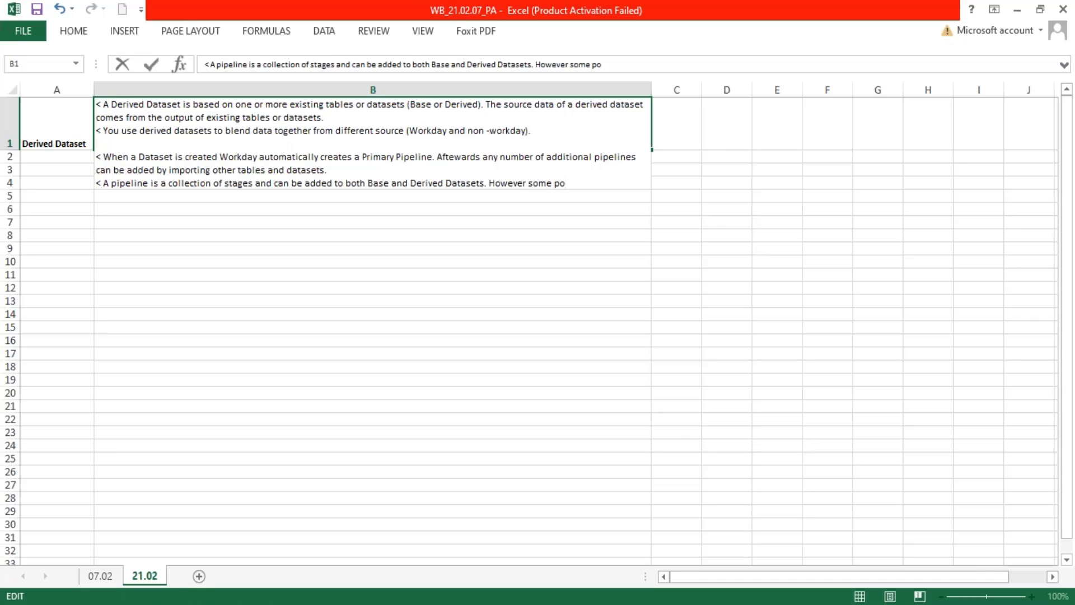
type("pleines can only")
key("BackSpace")
key("BackSpace")
key("BackSpace")
key("BackSpace")
key("BackSpace")
key("BackSpace")
key("BackSpace")
key("BackSpace")
key("BackSpace")
key("BackSpace")
key("BackSpace")
key("BackSpace")
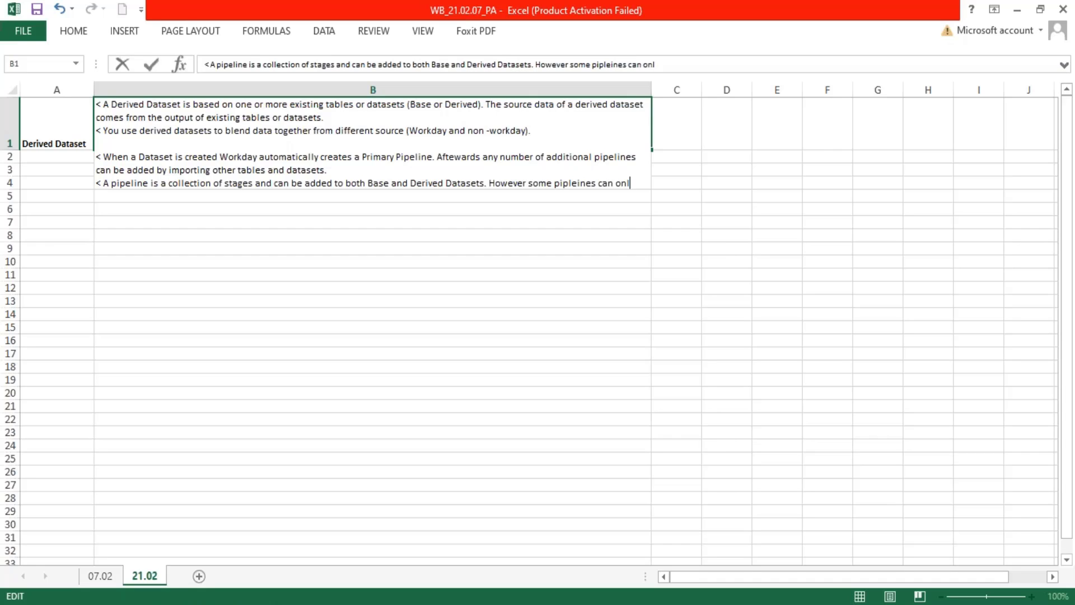
key("BackSpace")
key("BackSpace")
key("BackSpace")
key("BackSpace")
key("BackSpace")
key("BackSpace")
type("stages")
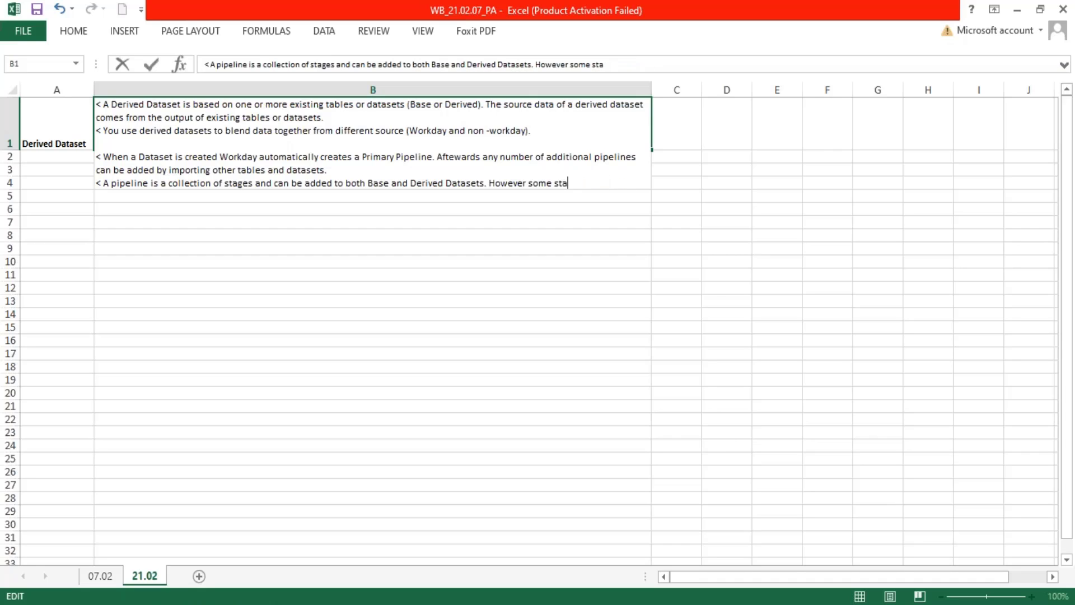
type(" can only ")
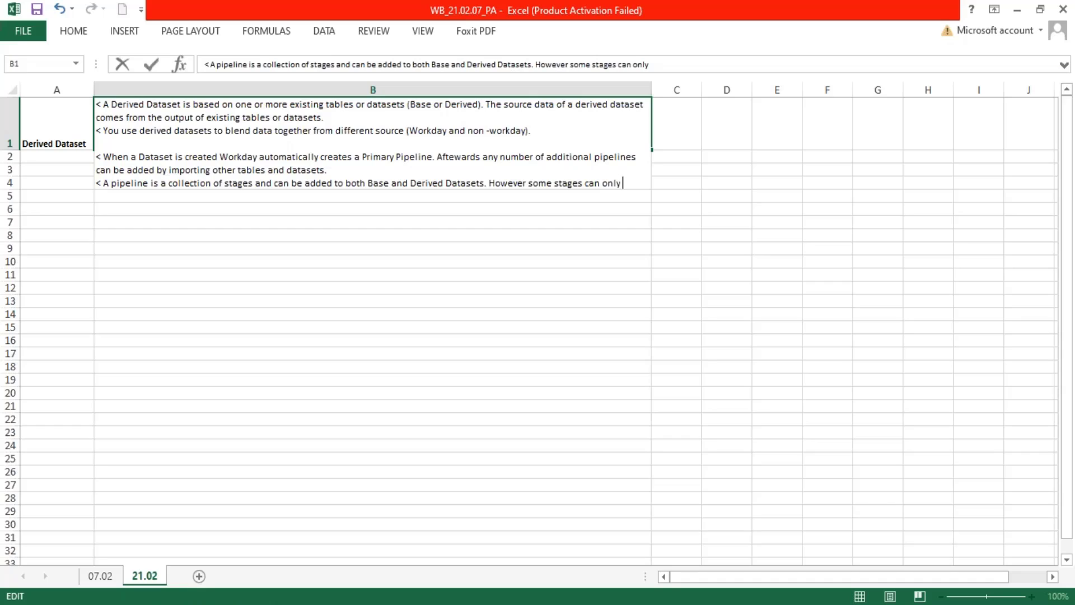
type("be added to ")
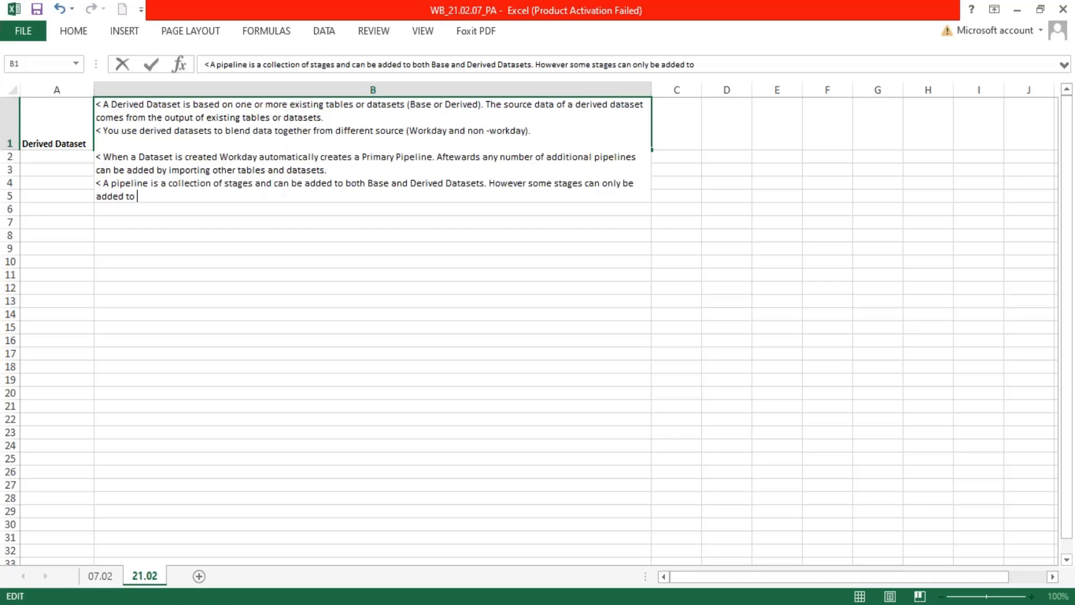
type("Derived Dat")
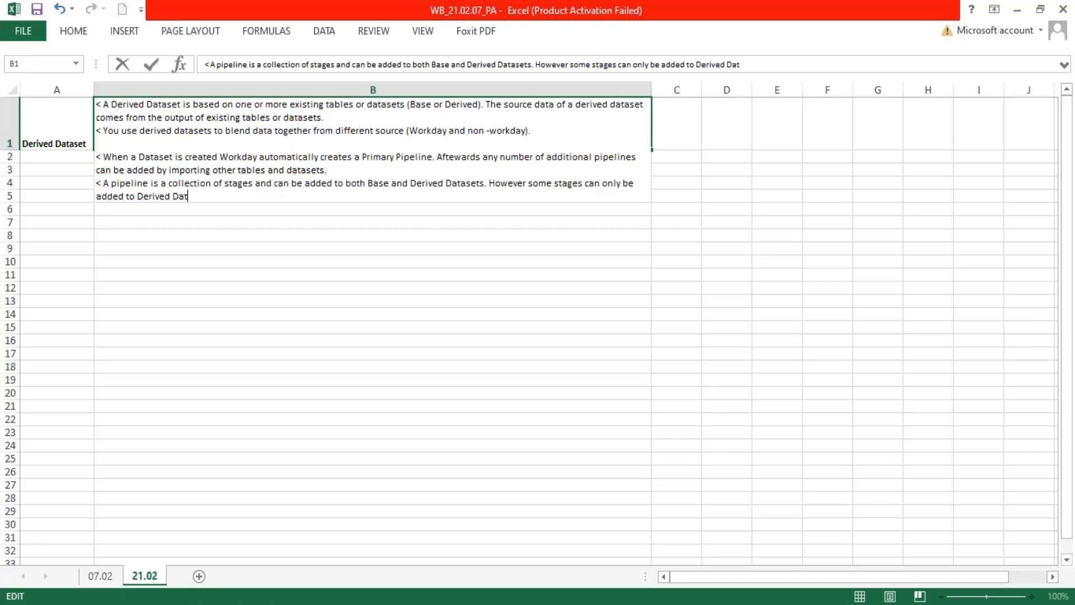
type("aset")
key("Return")
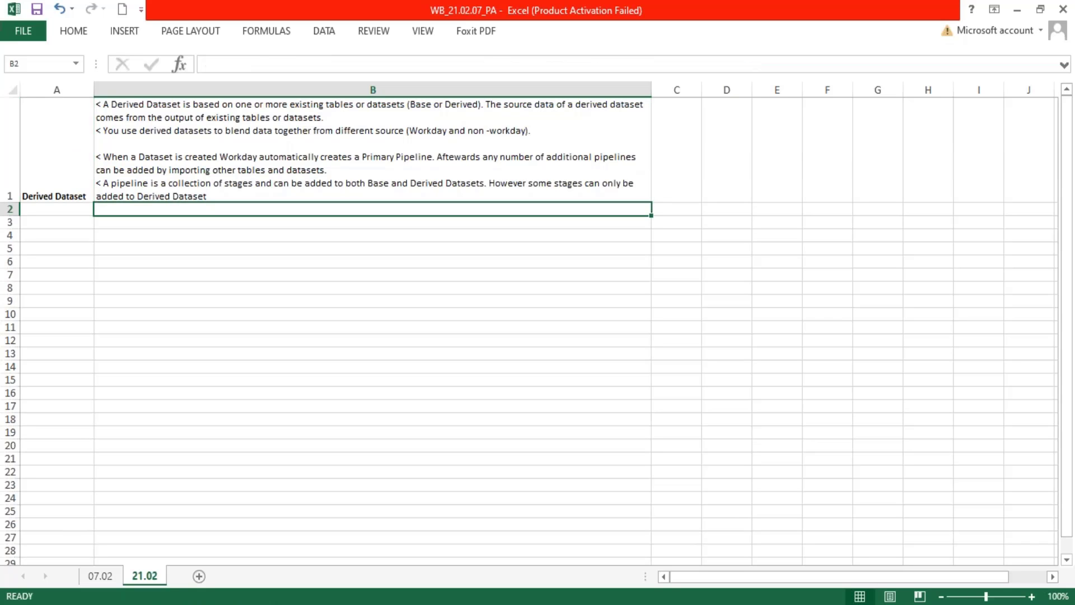
Step: Back in Workday, open the Primary Pipeline and view the stages available to add, including for the base dataset
left_click(202, 604)
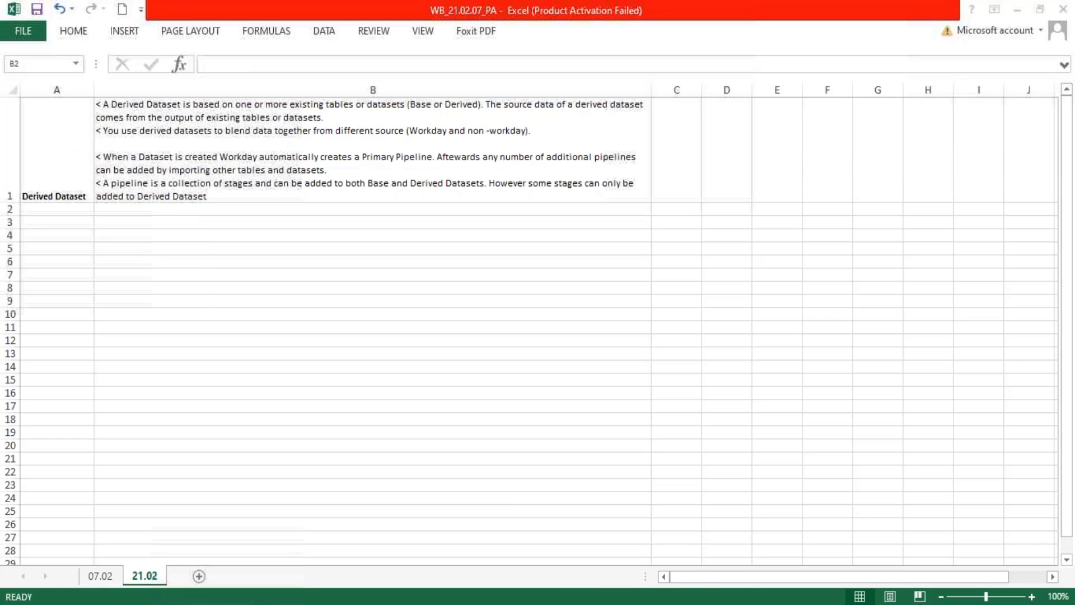
key("alt+Tab")
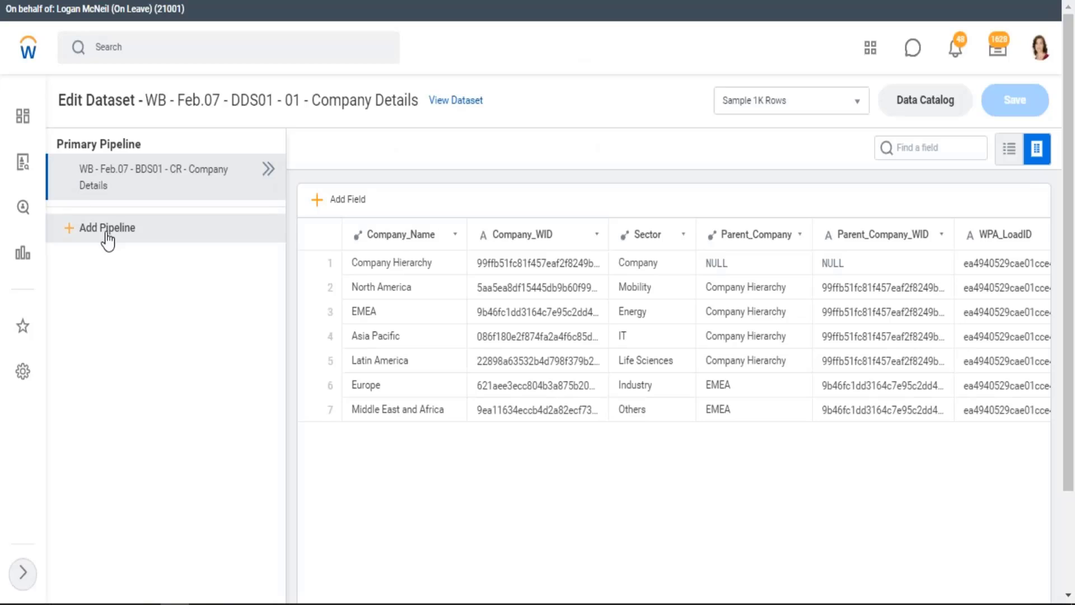
left_click(267, 171)
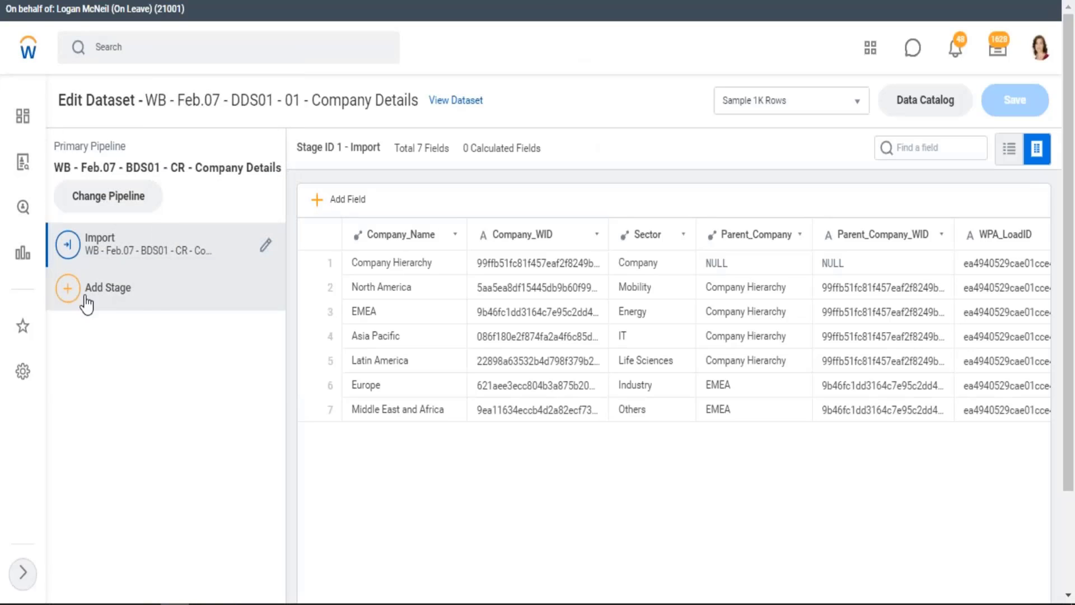
left_click(140, 309)
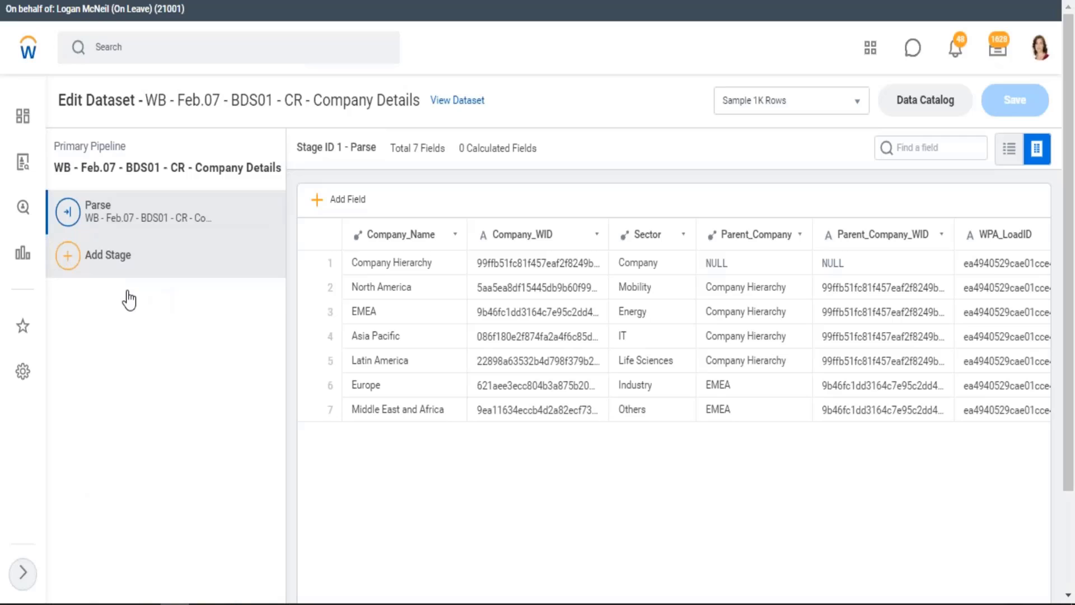
left_click(120, 260)
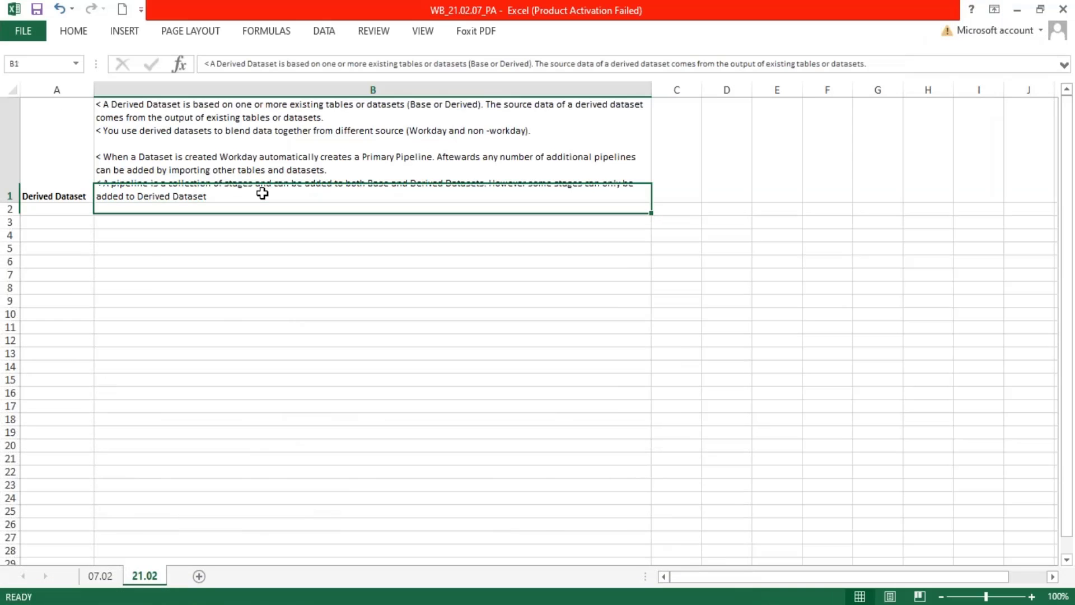
Step: Put the Derived Dataset note in cell B1 of the 21.02 sheet into edit mode
double_click(270, 195)
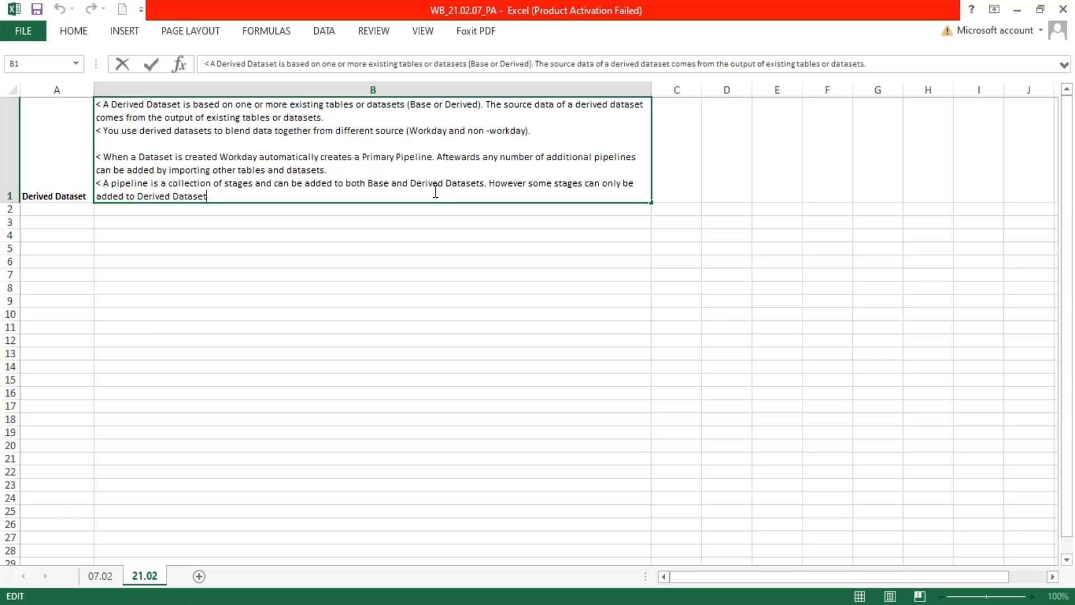
Step: Add 'Import Stage' with a two-line note: first stage of every derived dataset, cannot be deleted; bold 'derived dataset'
left_click(39, 220)
type("Imp")
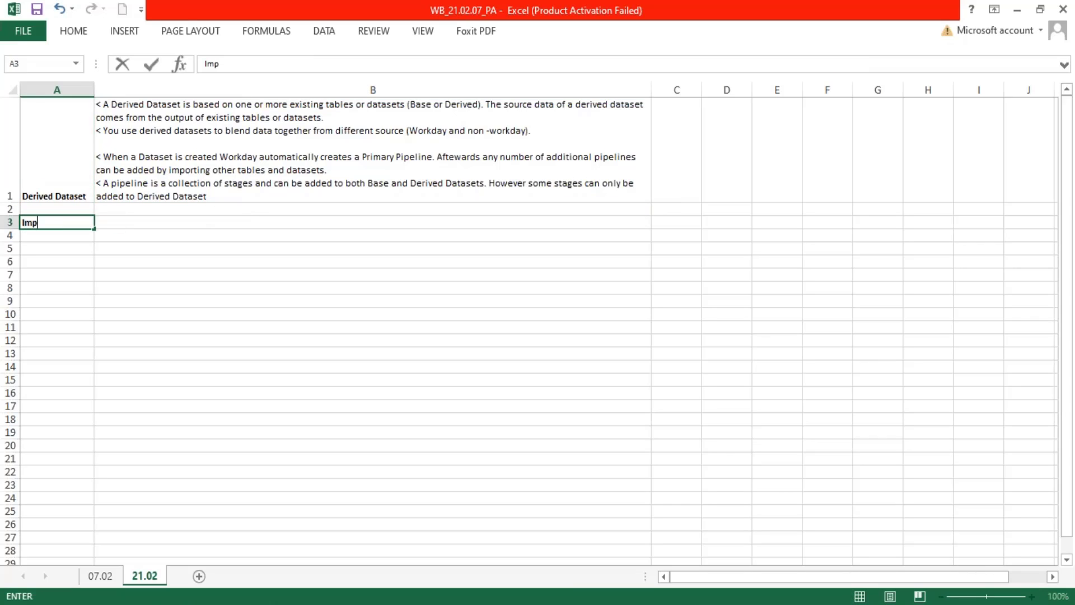
type("ort Stage")
key("Tab")
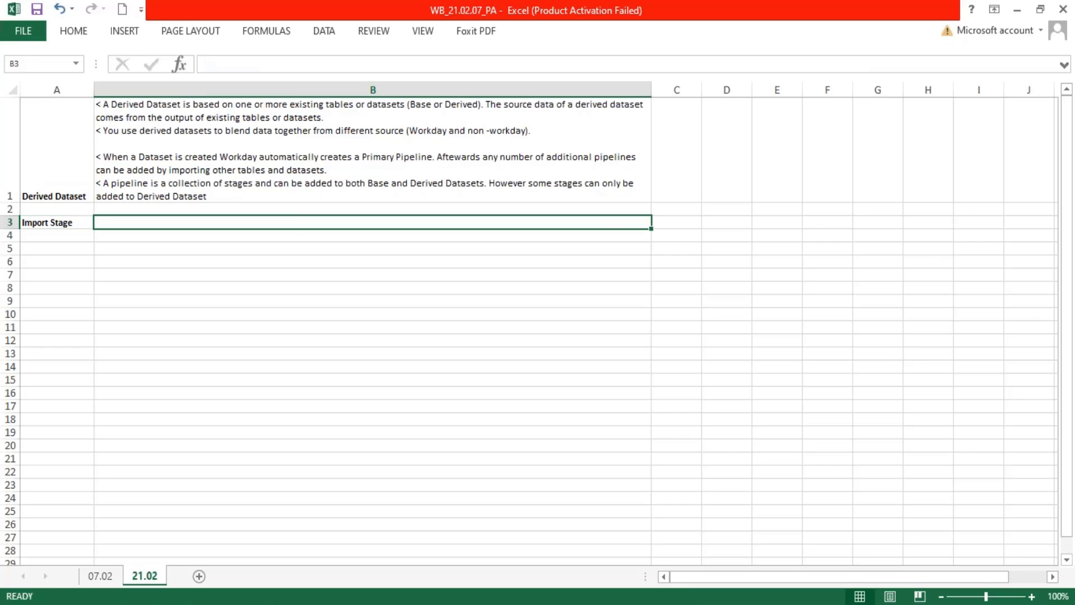
type("< Workda")
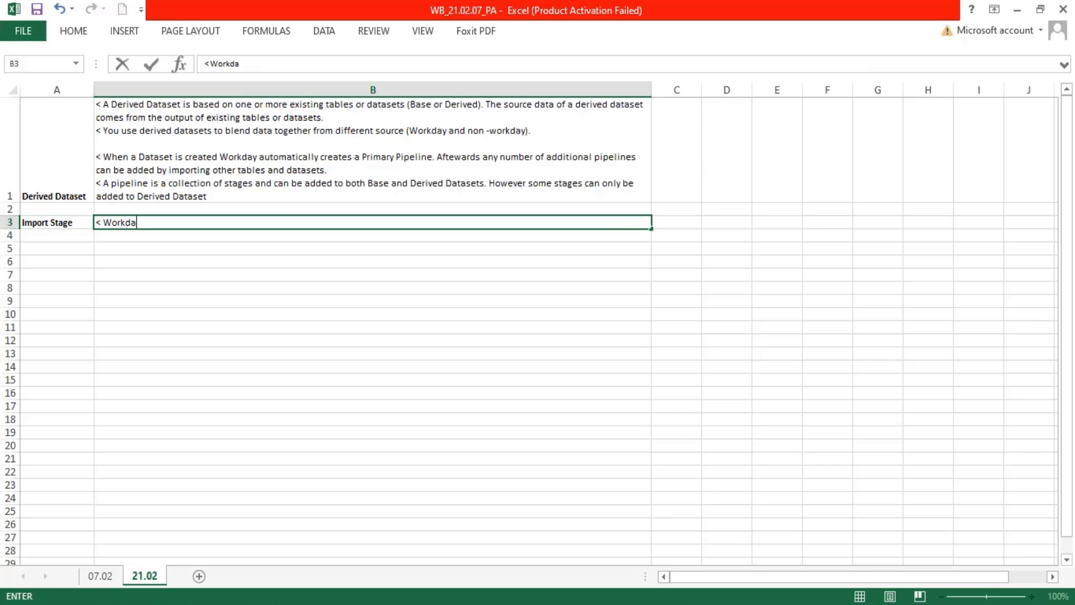
type("y Automatically adde")
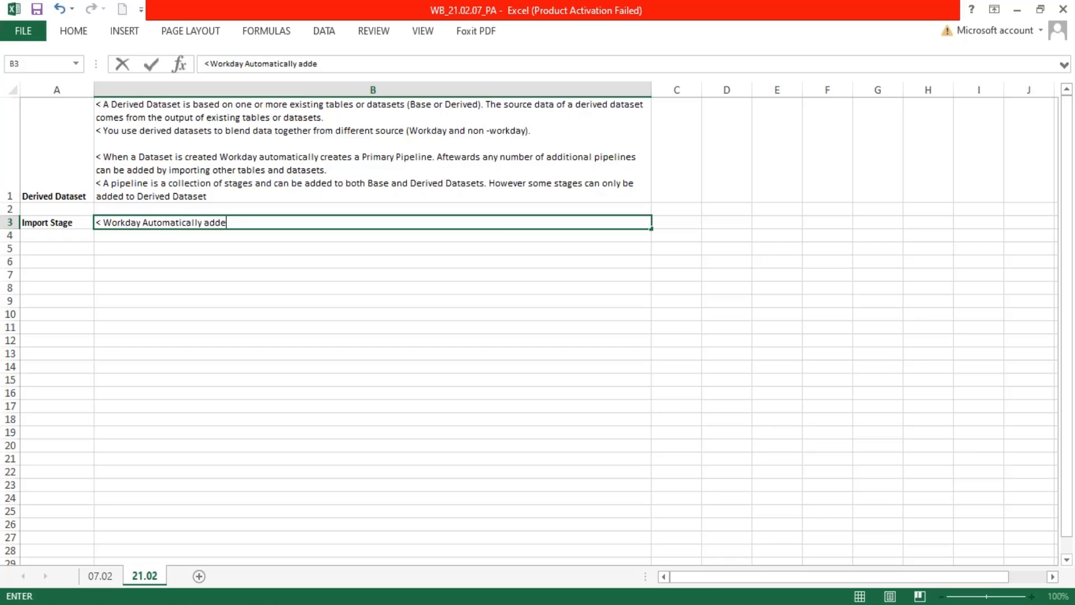
key("BackSpace")
type("s import stage ")
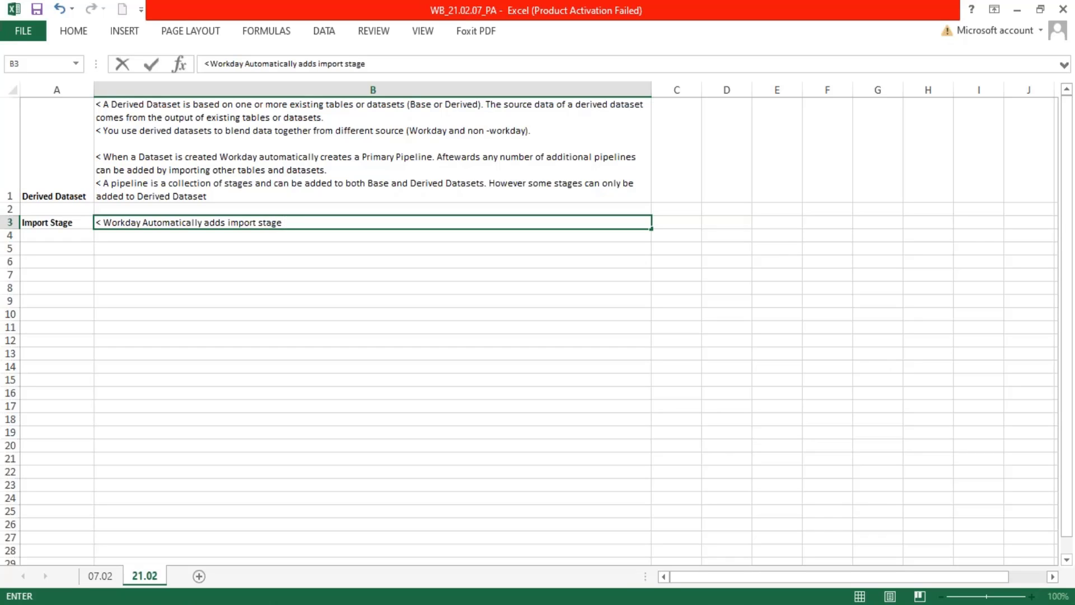
type("as the first stage of")
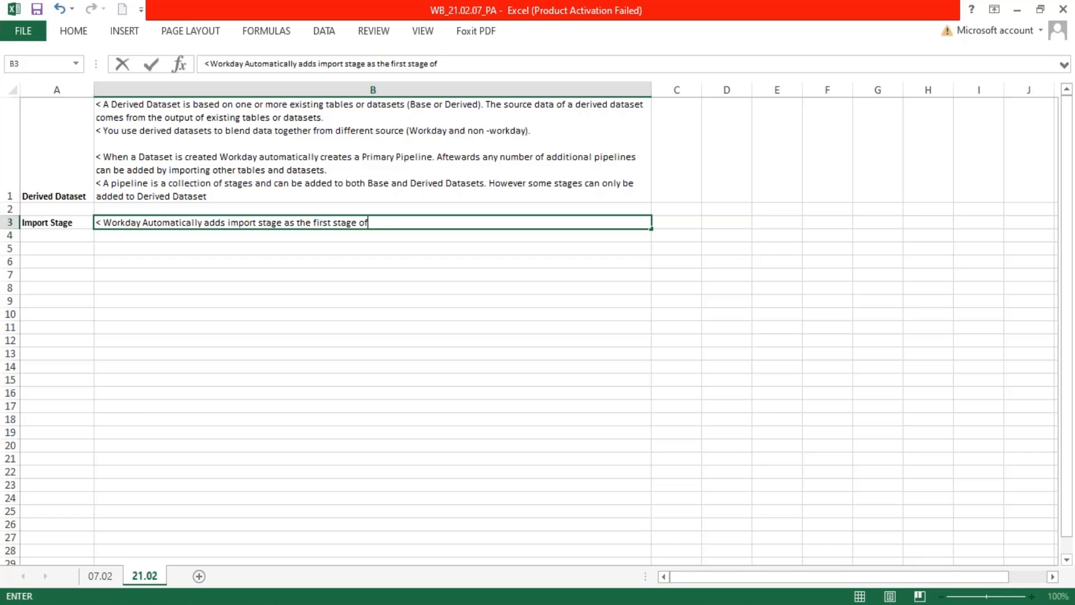
type(" every derived dataset")
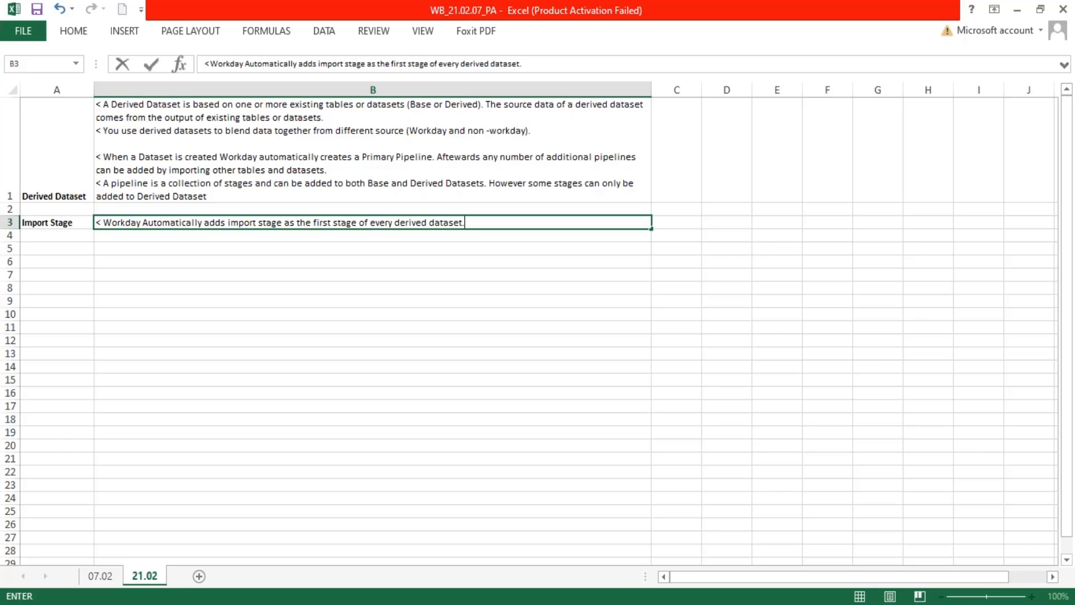
type(".")
key("alt+Return")
type("< T")
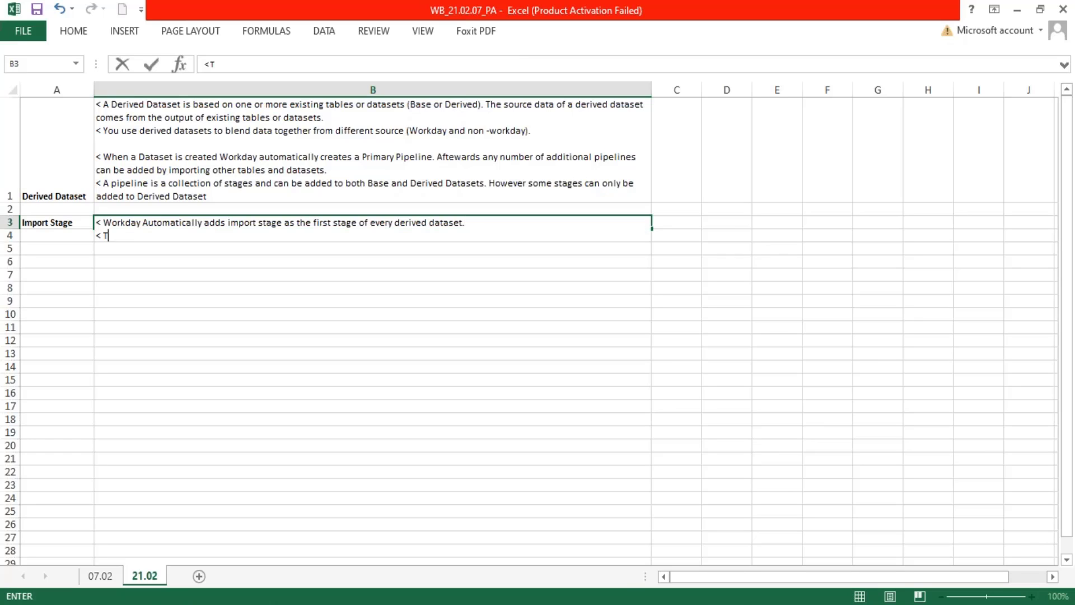
type("his stage can")
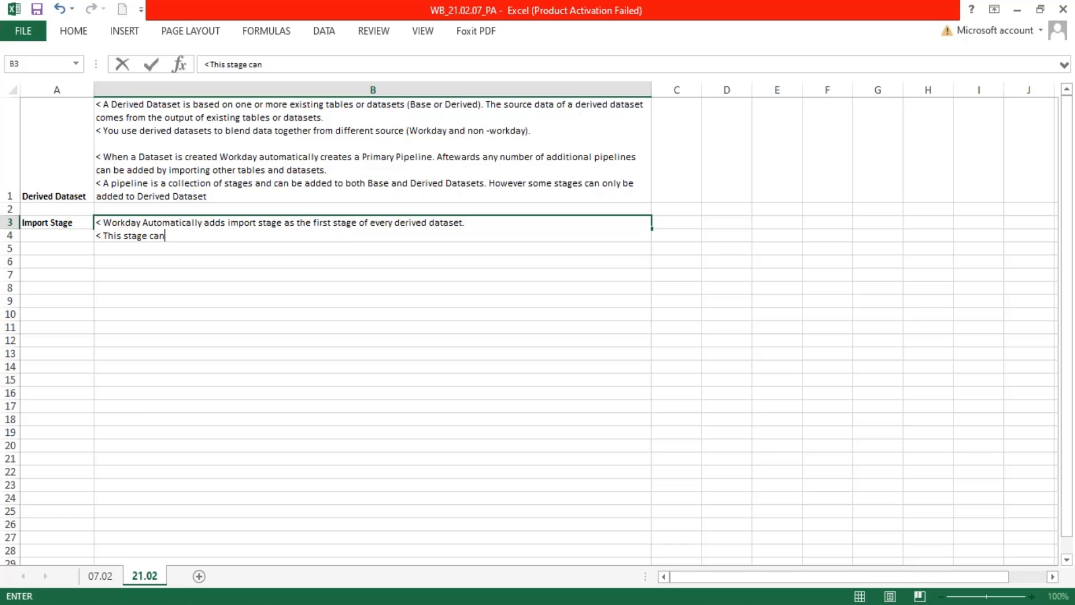
type("not be deleted.")
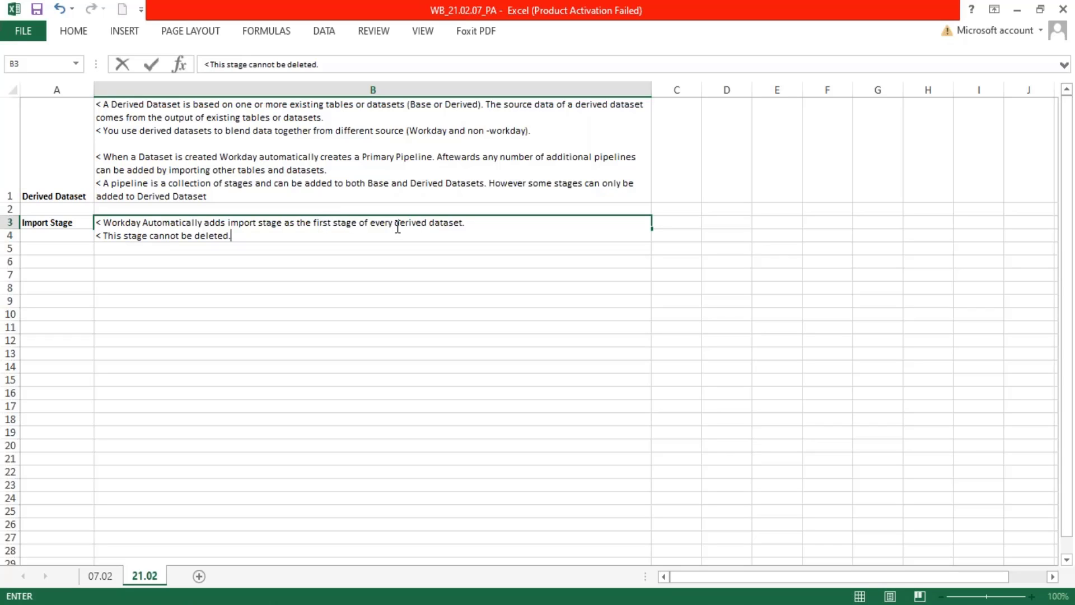
left_click_drag(396, 225, 469, 225)
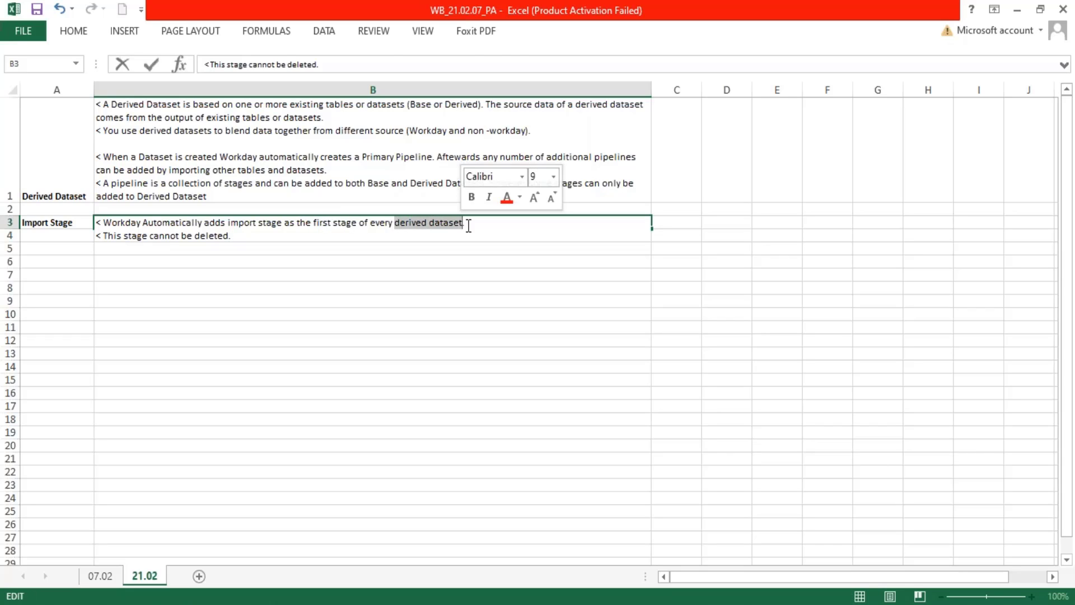
key("ctrl+b")
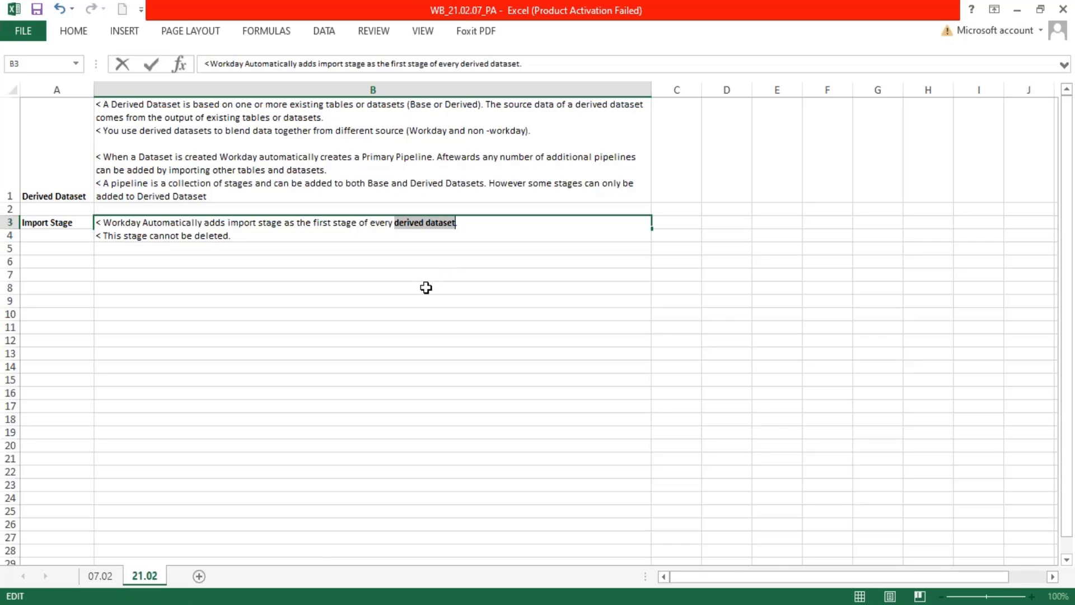
left_click(100, 271)
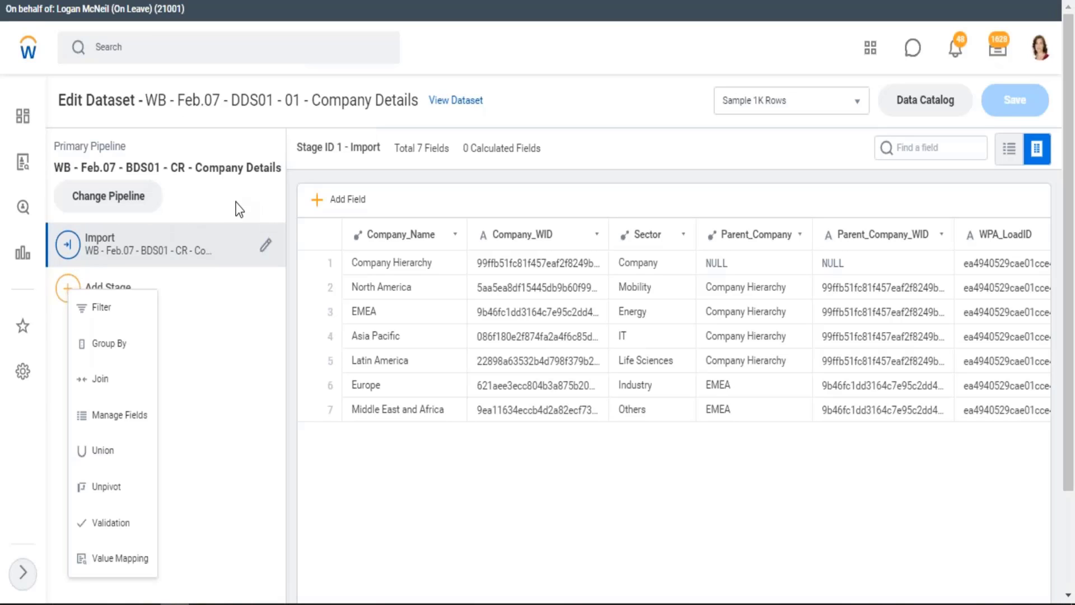
Step: Switch from Excel to Workday's Data Catalog datasets tagged WB - Feb.07 in the browser
left_click(236, 203)
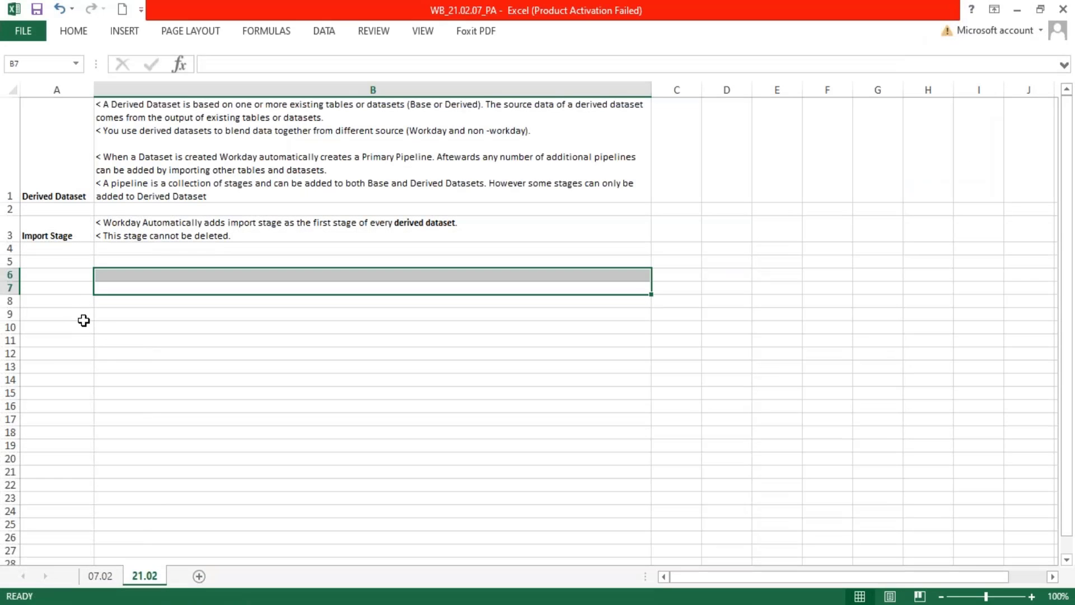
left_click(52, 267)
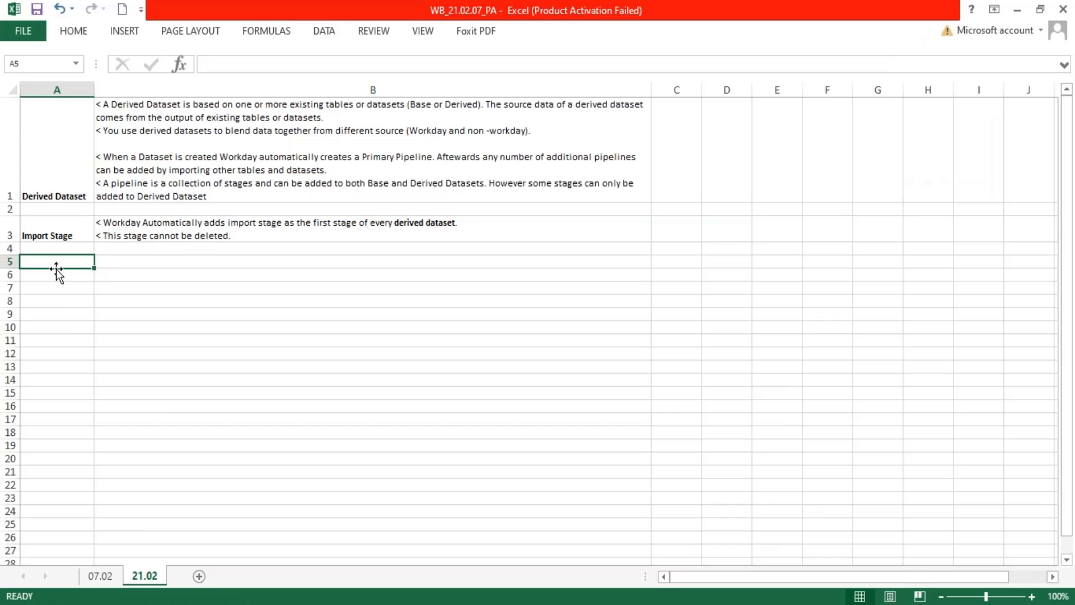
mouse_move(233, 604)
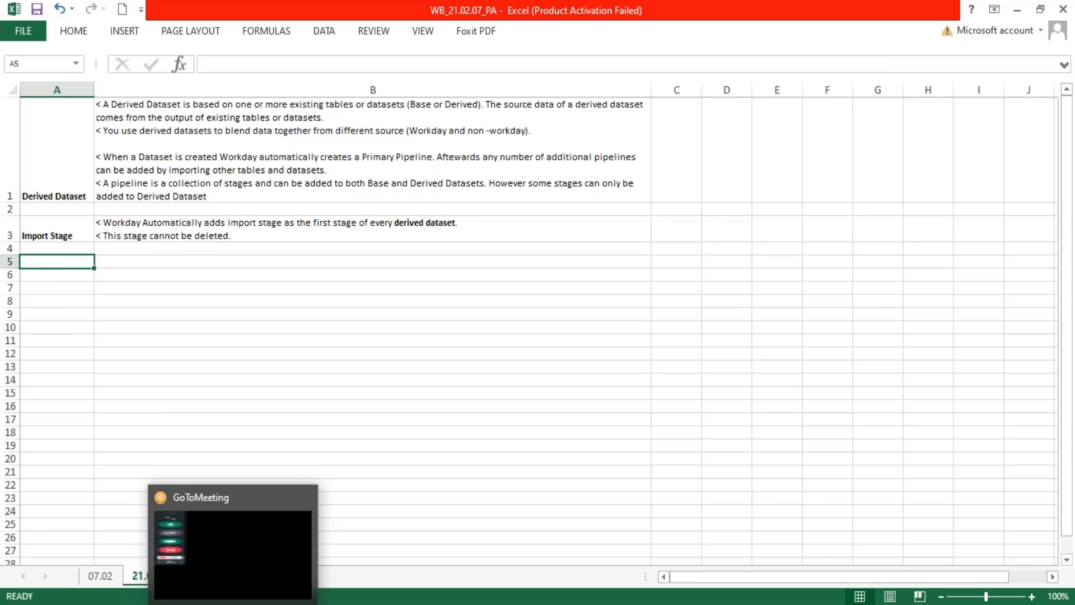
left_click(196, 604)
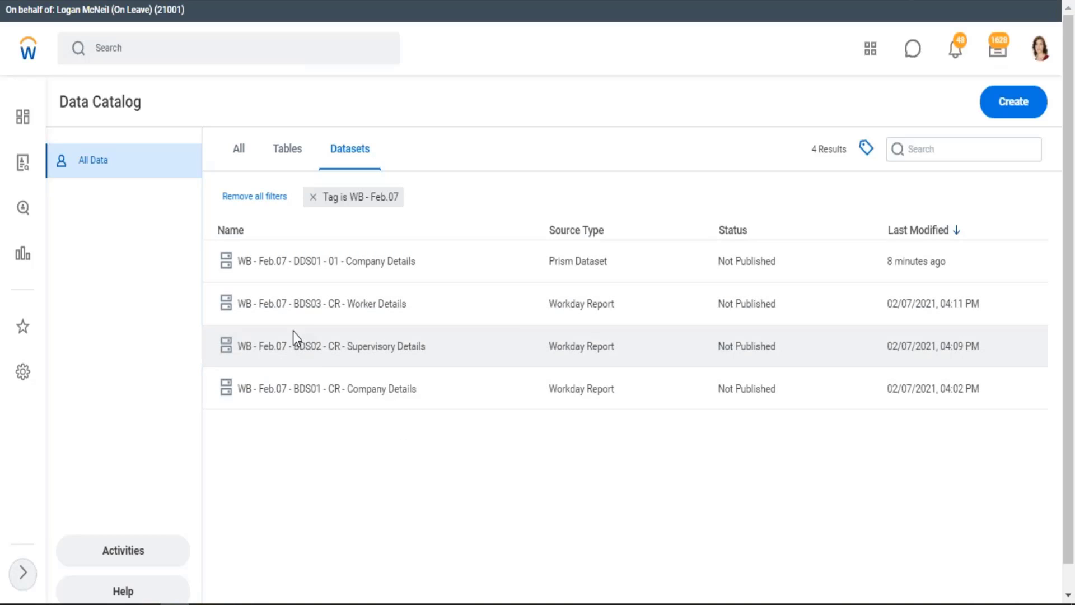
Step: View the Add Stage list for the DDS01 - 01 - Company Details dataset, then return to Excel
key("ctrl+Tab")
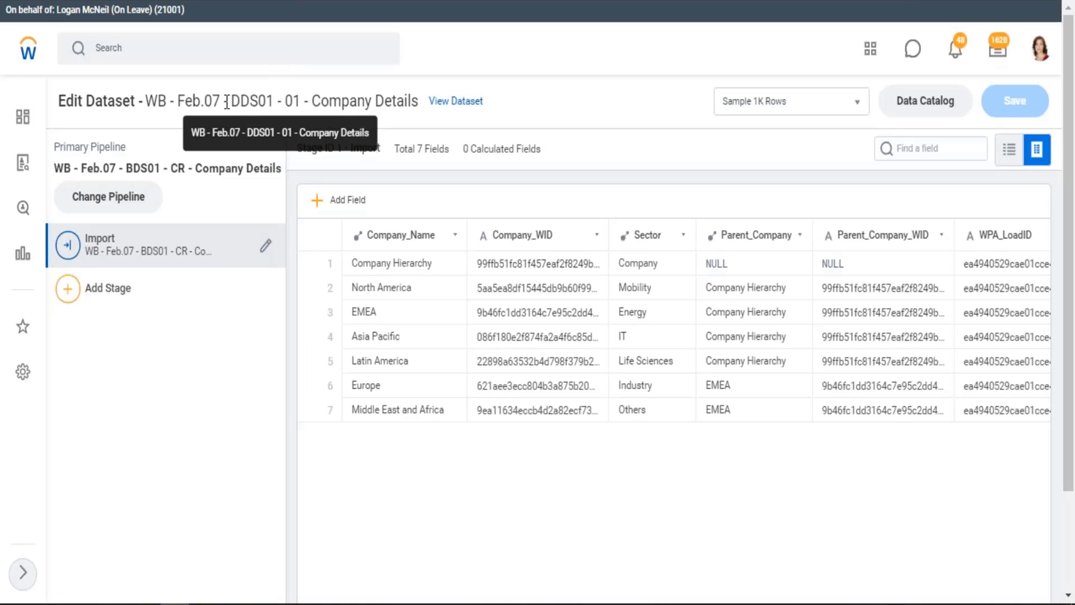
left_click_drag(224, 101, 323, 102)
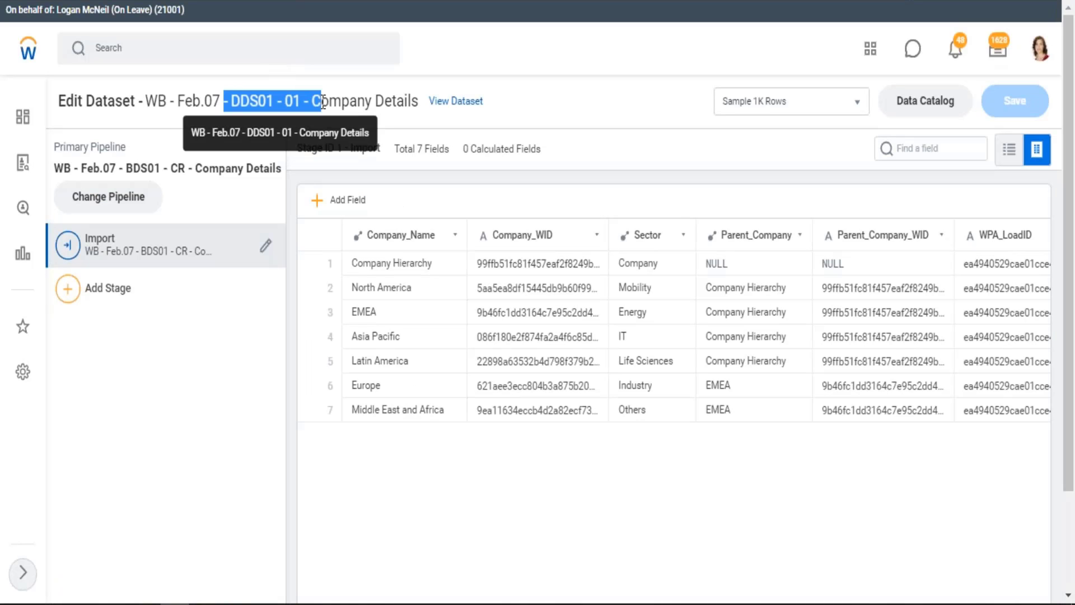
left_click(72, 305)
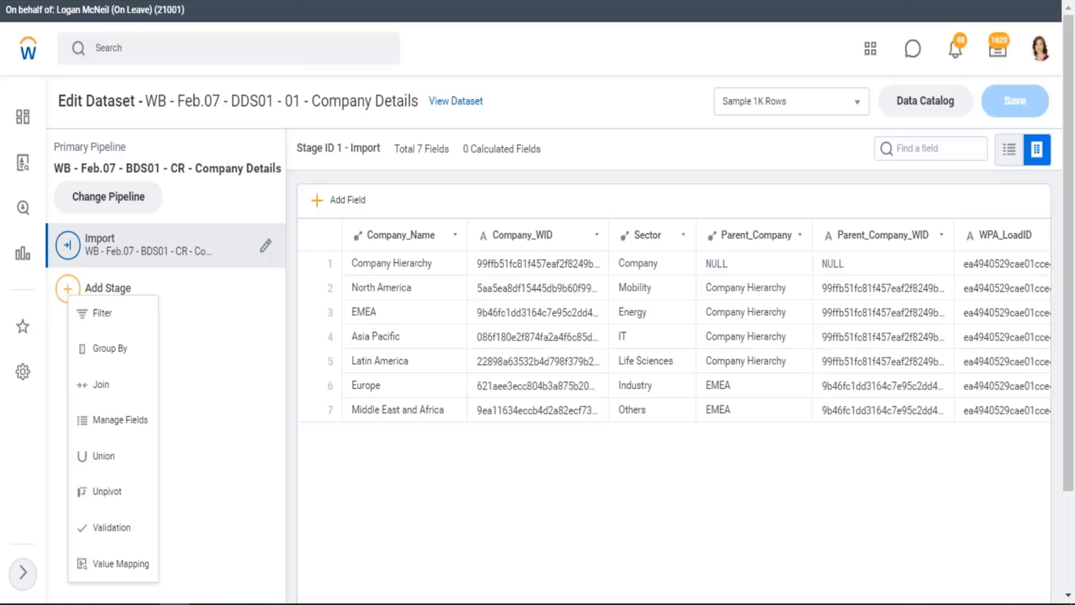
key("alt+Tab")
left_click(689, 353)
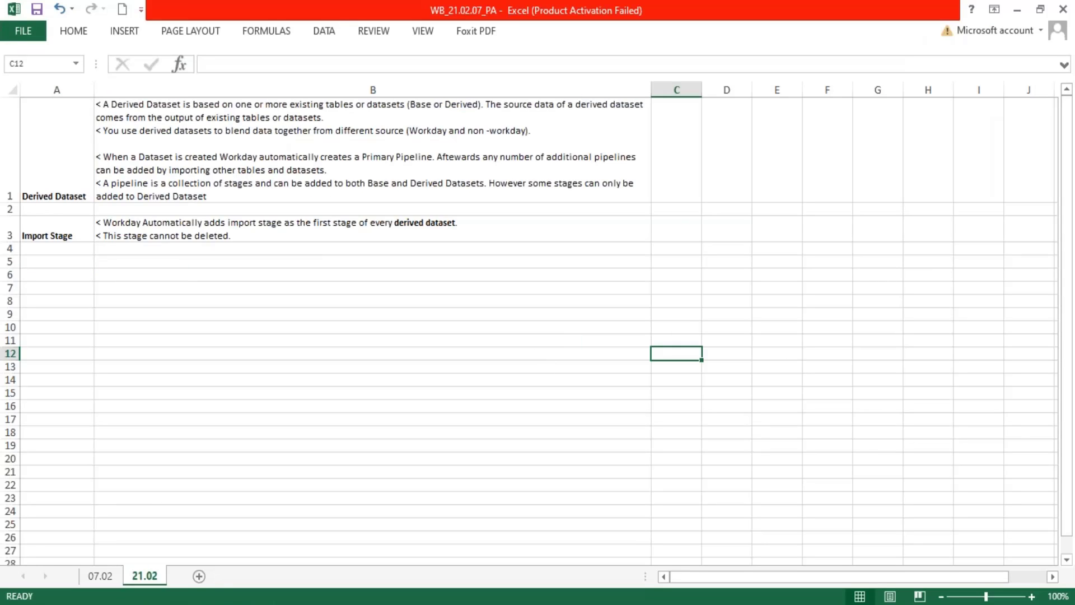
Step: Start a Table1 block with column headers ID, Name and Dob in C7:E7
key("Up")
key("Up")
key("Up")
key("Up")
key("Up")
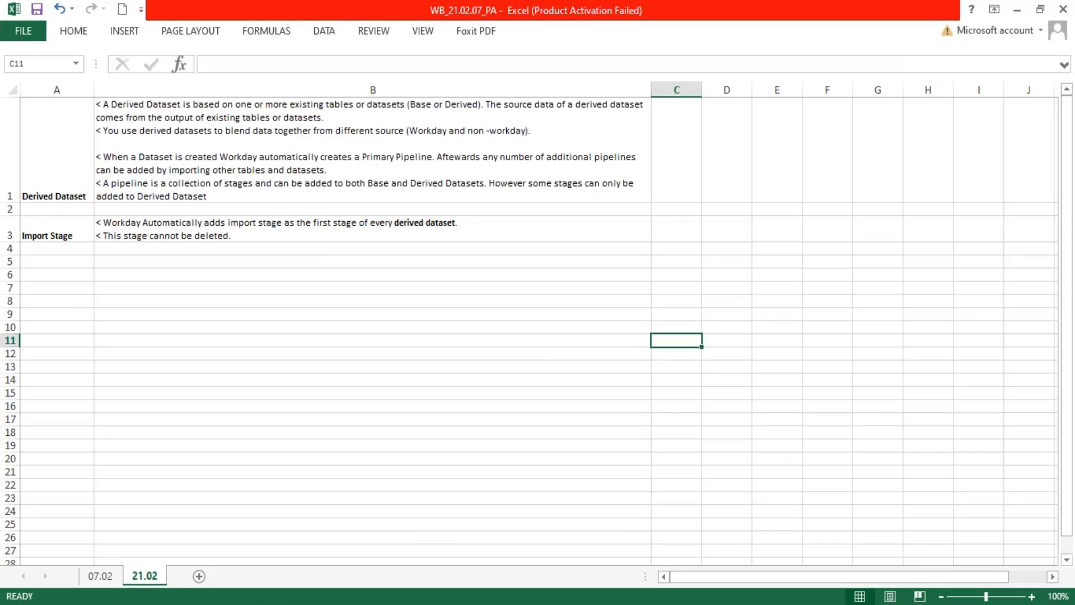
type("Worker")
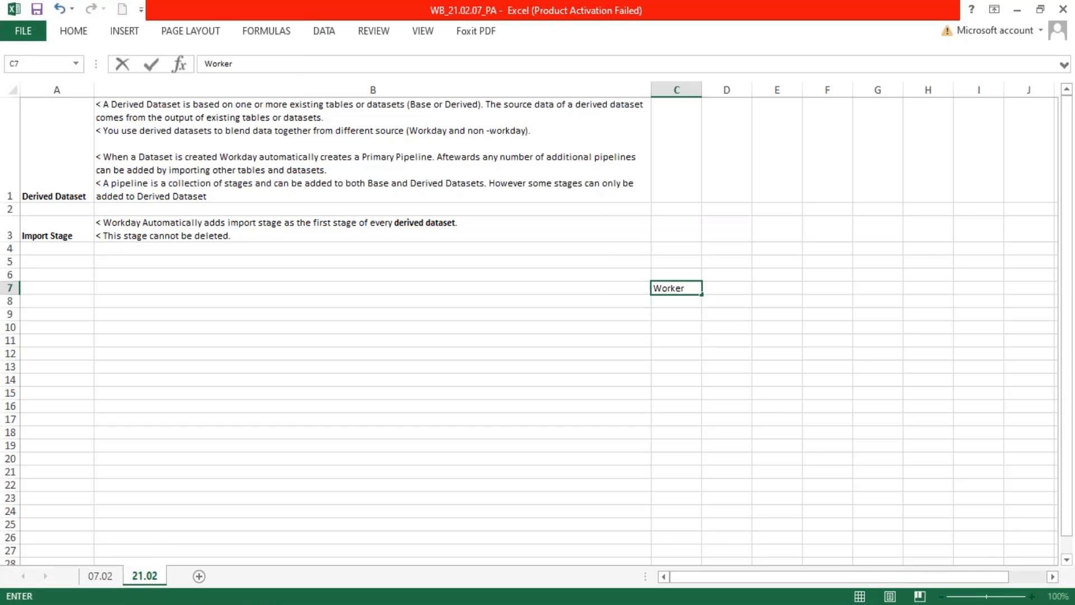
key("Up")
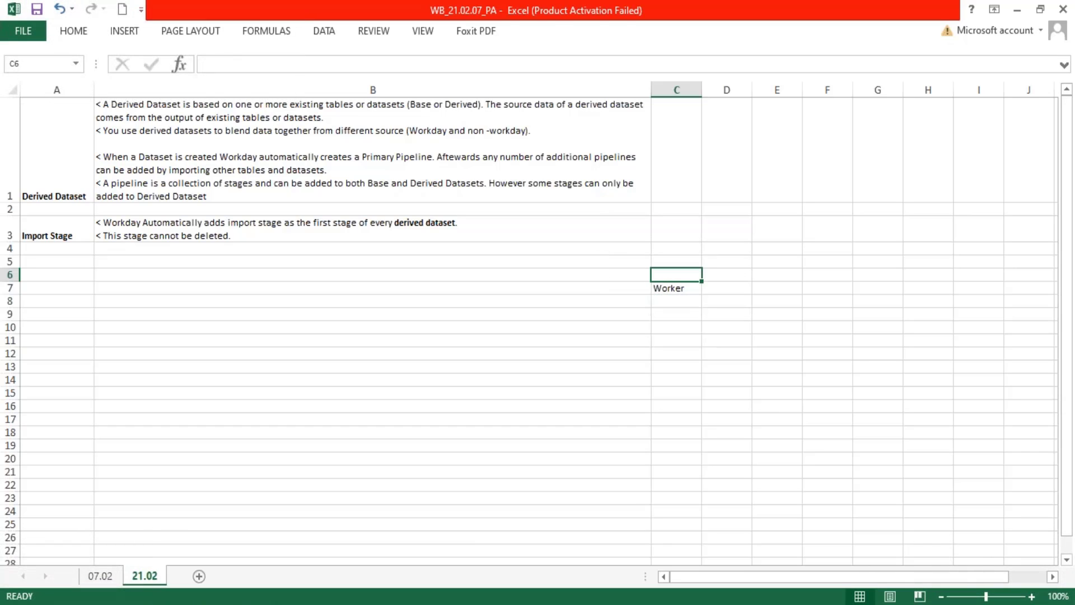
type("Table1")
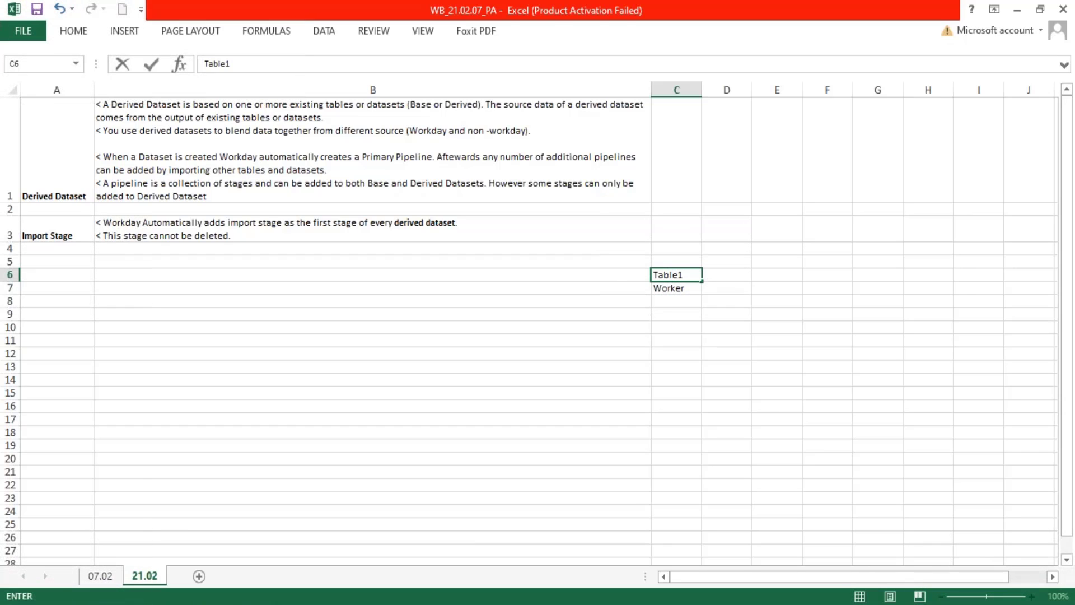
key("Return")
type("Name")
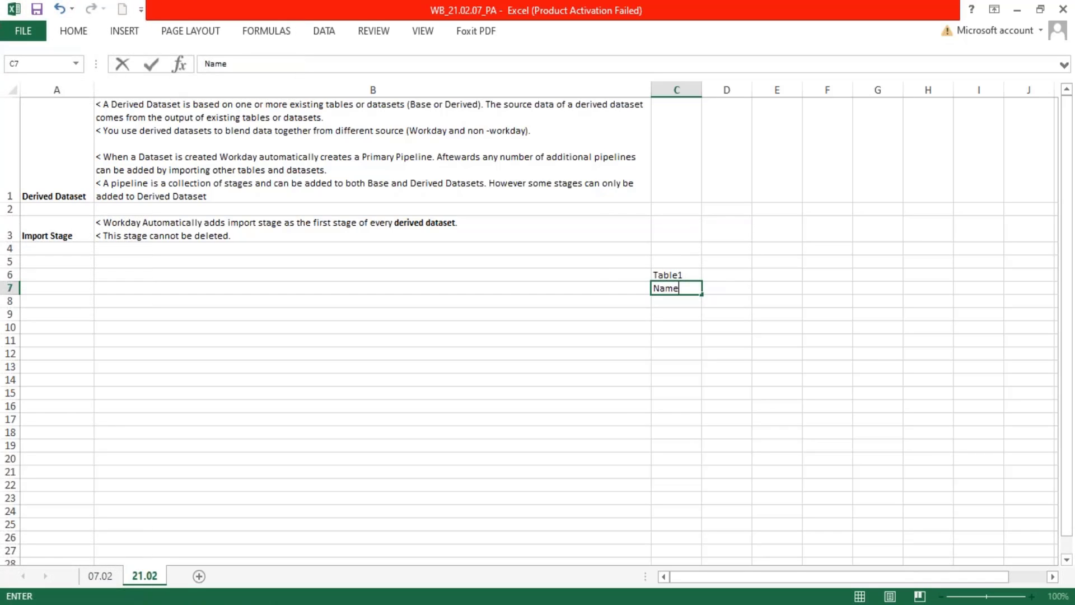
key("Tab")
type("Do")
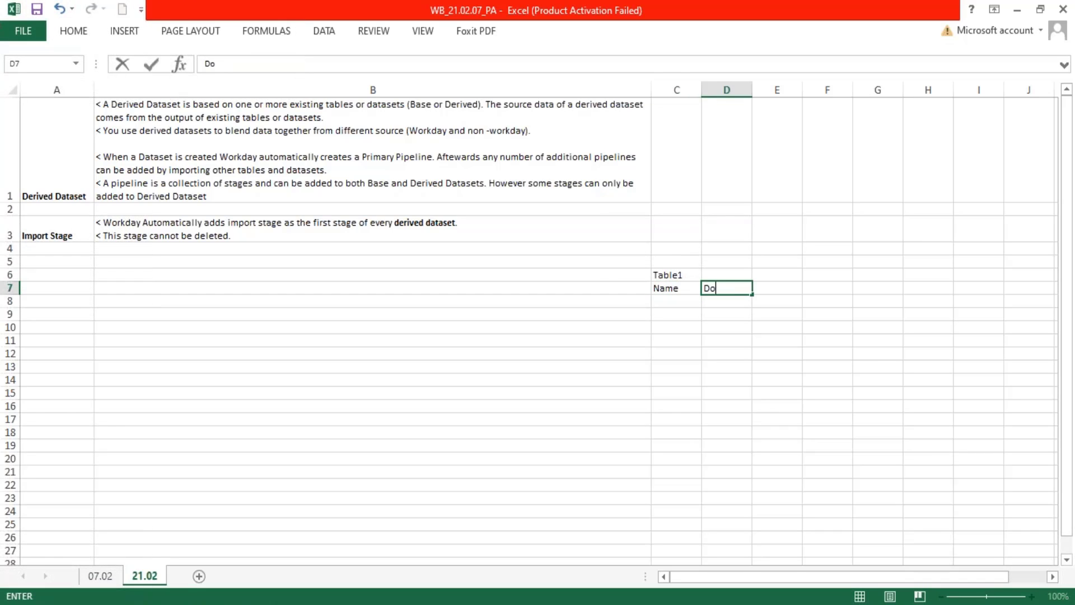
type("B")
key("Tab")
key("Left")
key("Left")
key("Left")
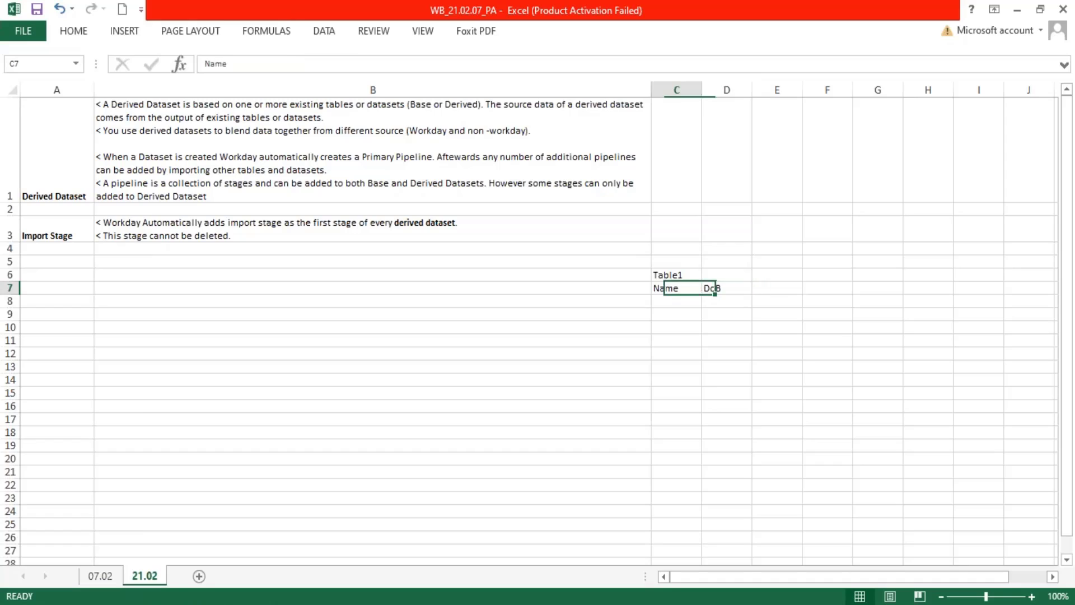
key("Right")
type("ID")
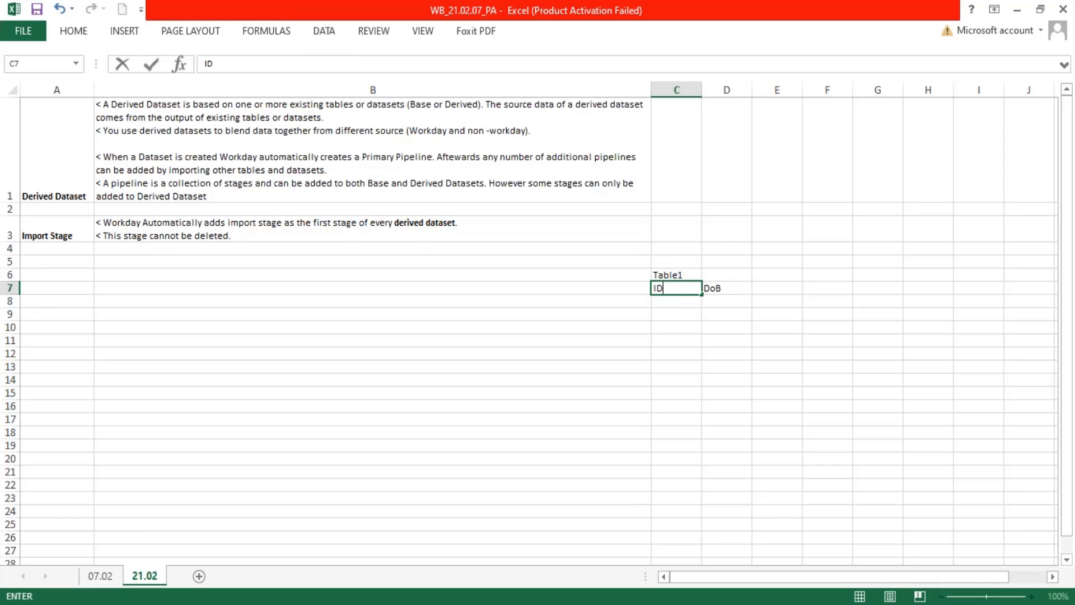
key("Tab")
type("Name")
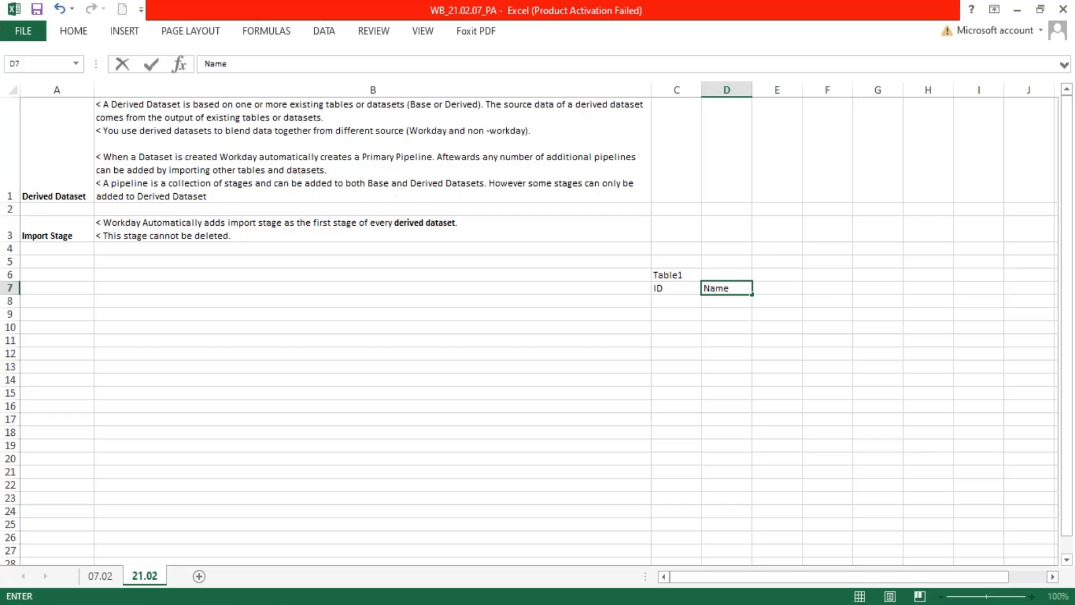
key("Tab")
type("D")
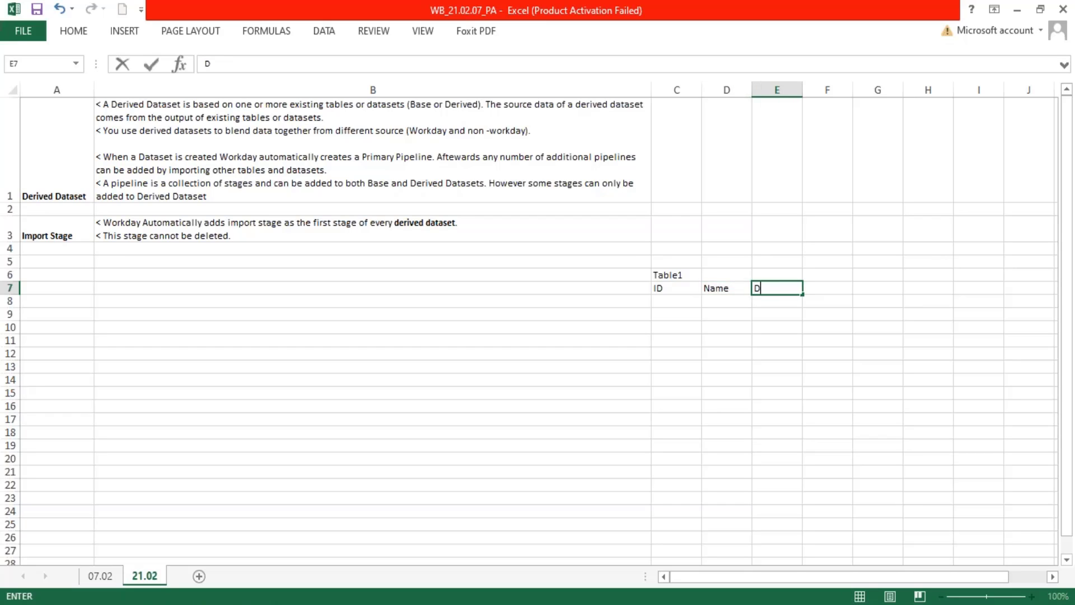
type("ob")
key("Return")
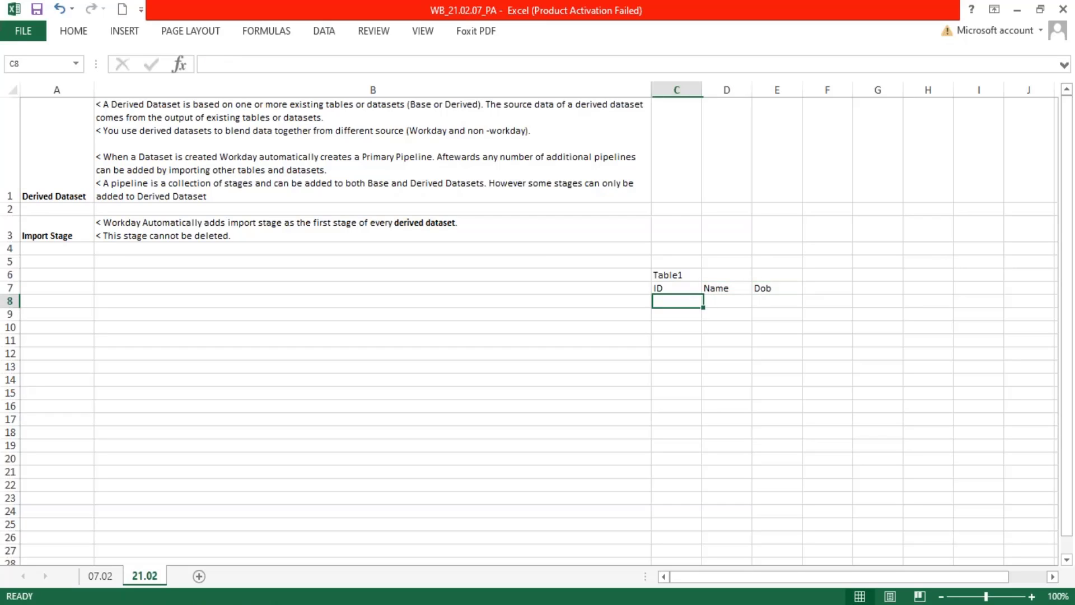
Step: Auto-fit column C and fill IDs E01, E02, E03 down C8:C10
double_click(702, 89)
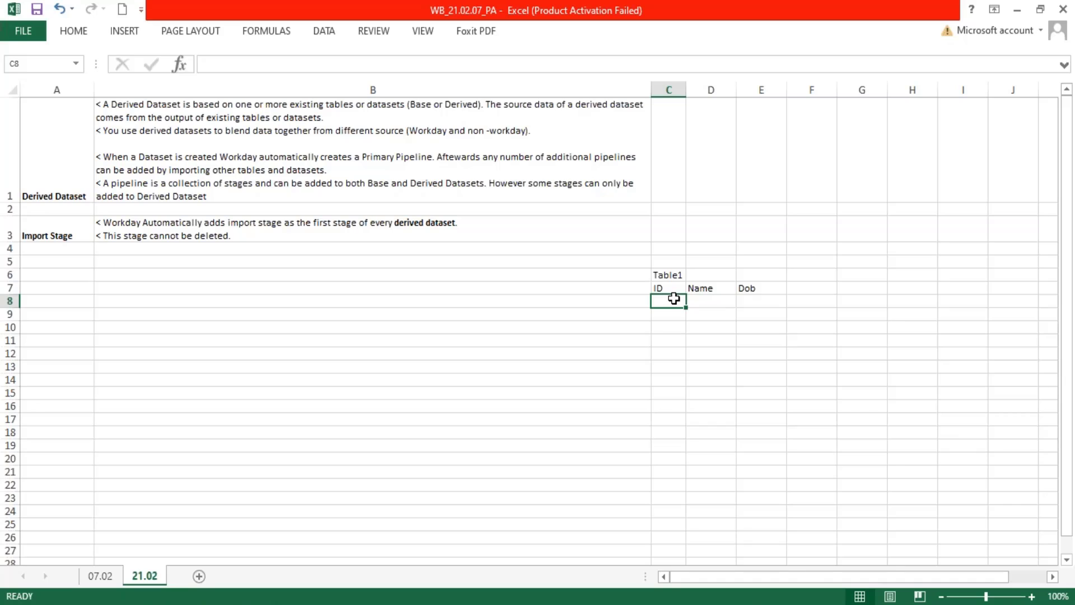
type("EE")
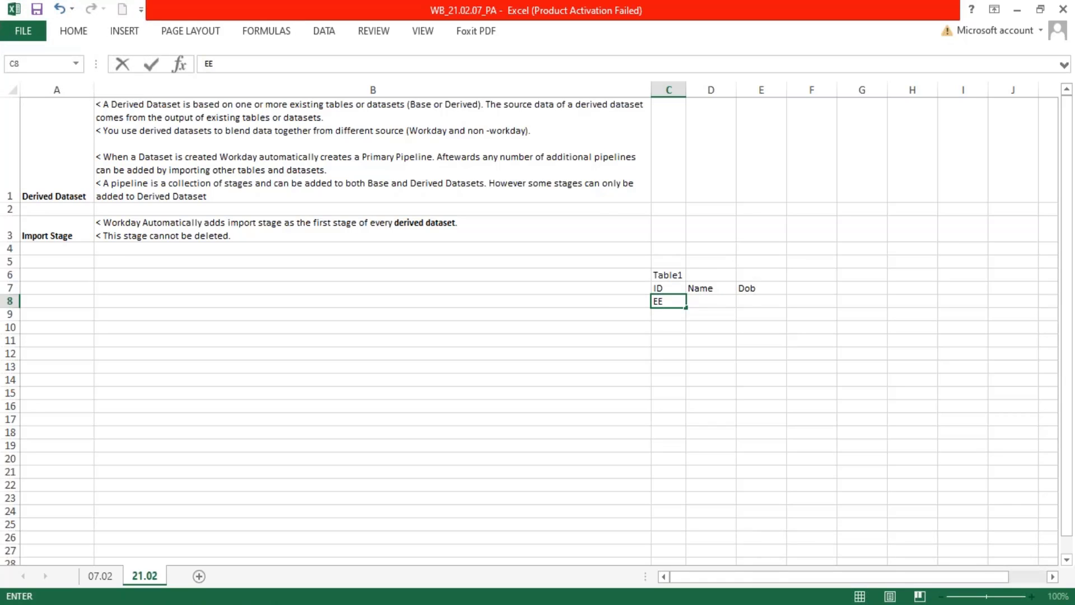
key("BackSpace")
type("01")
key("Return")
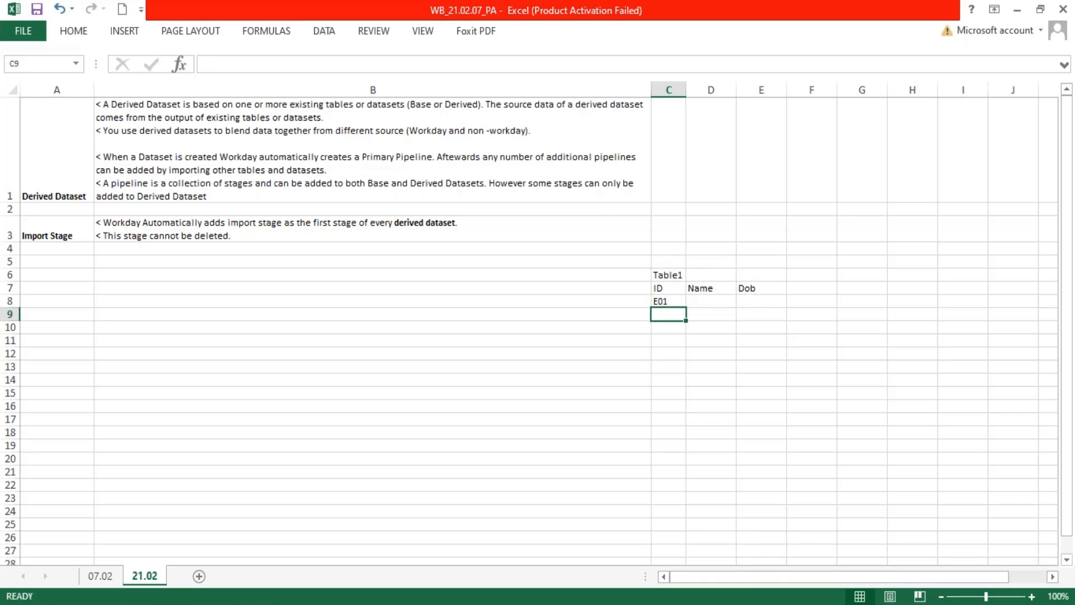
left_click(679, 300)
left_click_drag(687, 308, 687, 336)
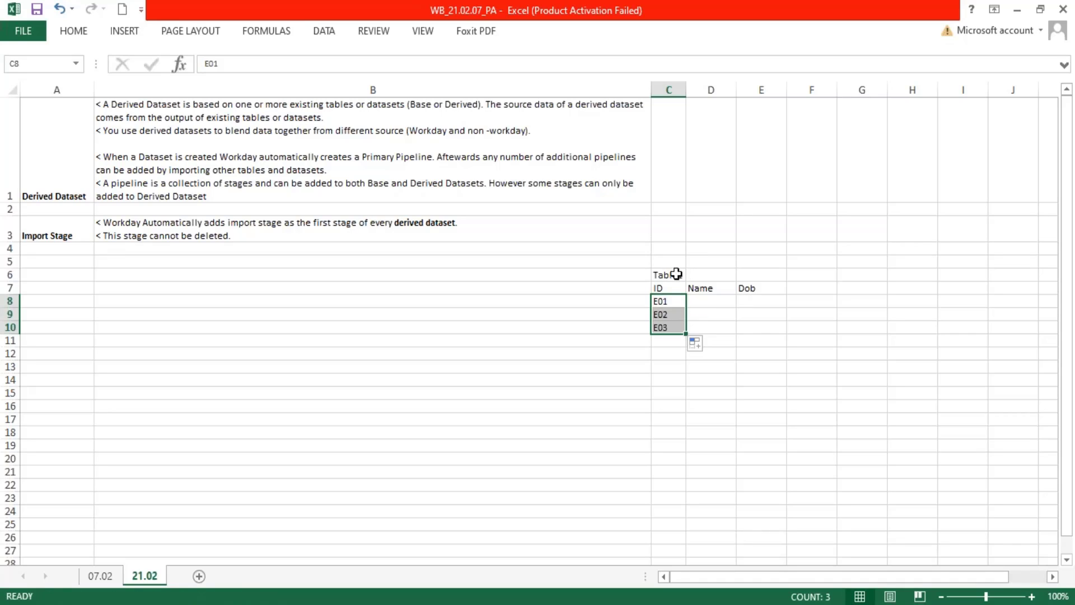
Step: Title the table 'Emp Master', merged and centred across D6:E6
left_click(705, 276)
type("Em")
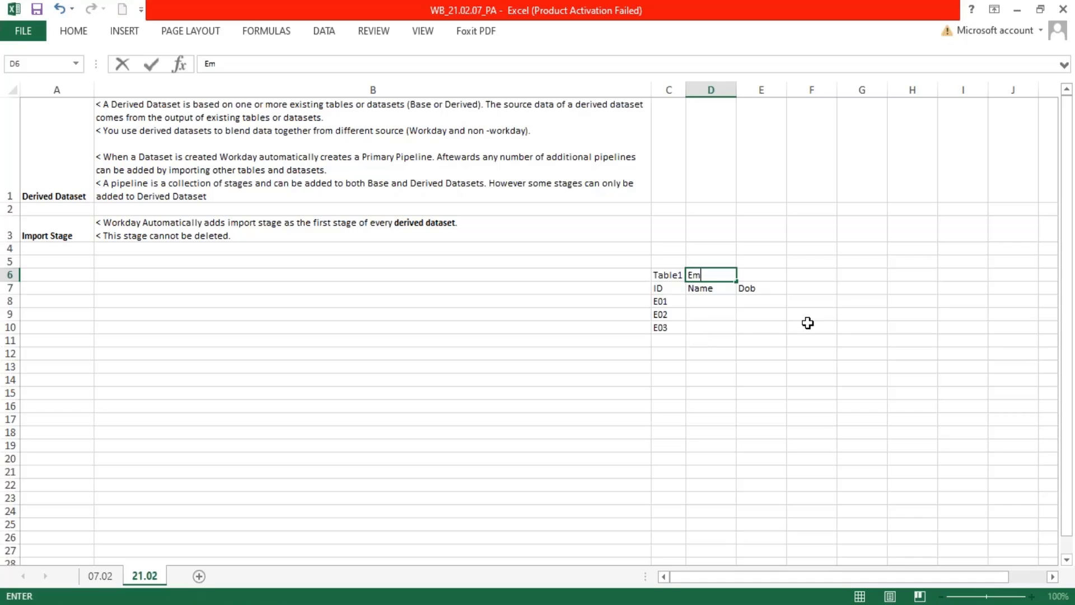
type("p Master")
key("Return")
left_click_drag(707, 281, 739, 279)
left_click(74, 31)
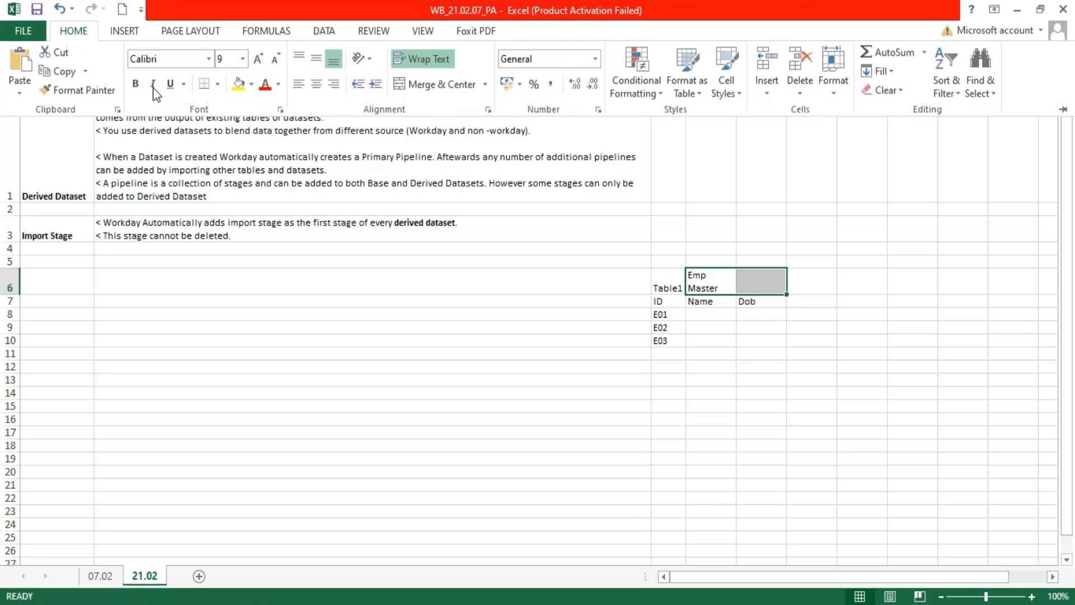
left_click(428, 84)
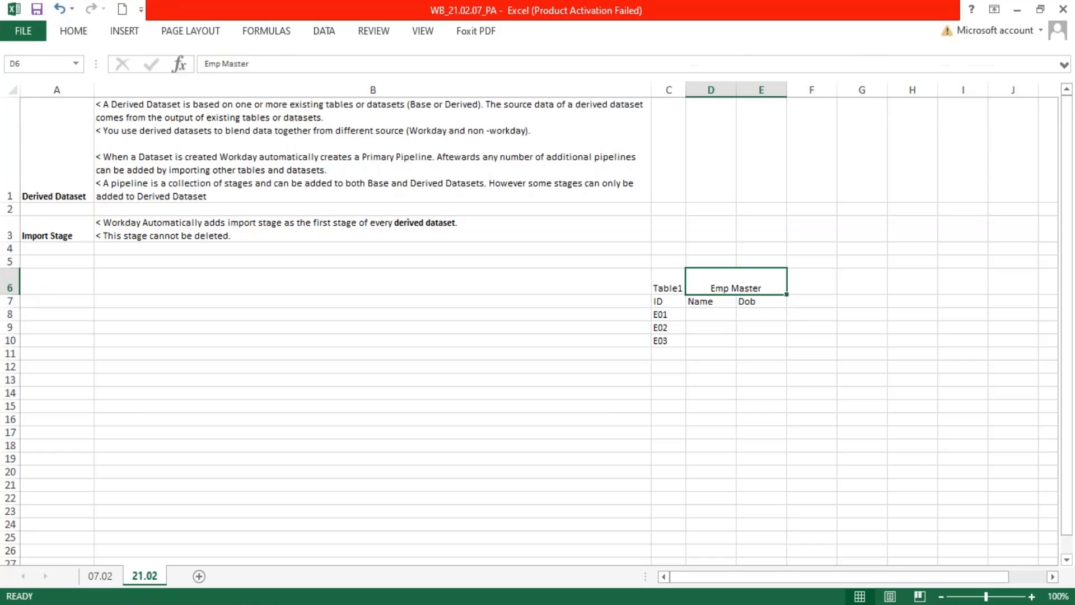
double_click(10, 294)
left_click(722, 339)
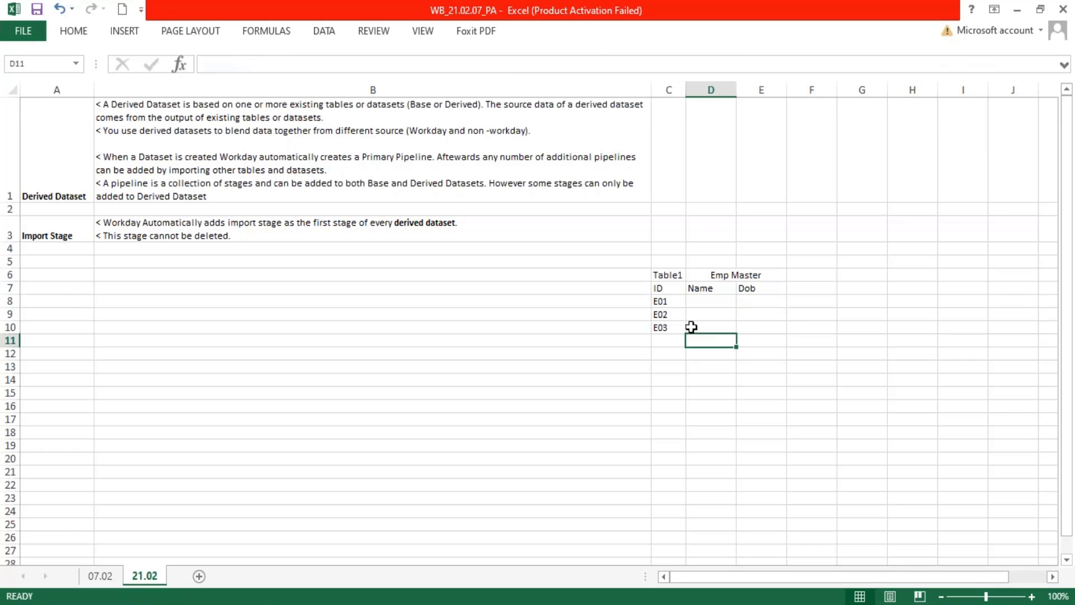
Step: Enter employee names Emp1, Emp2 and Emp 3 in D8:D10
left_click(718, 302)
type("E")
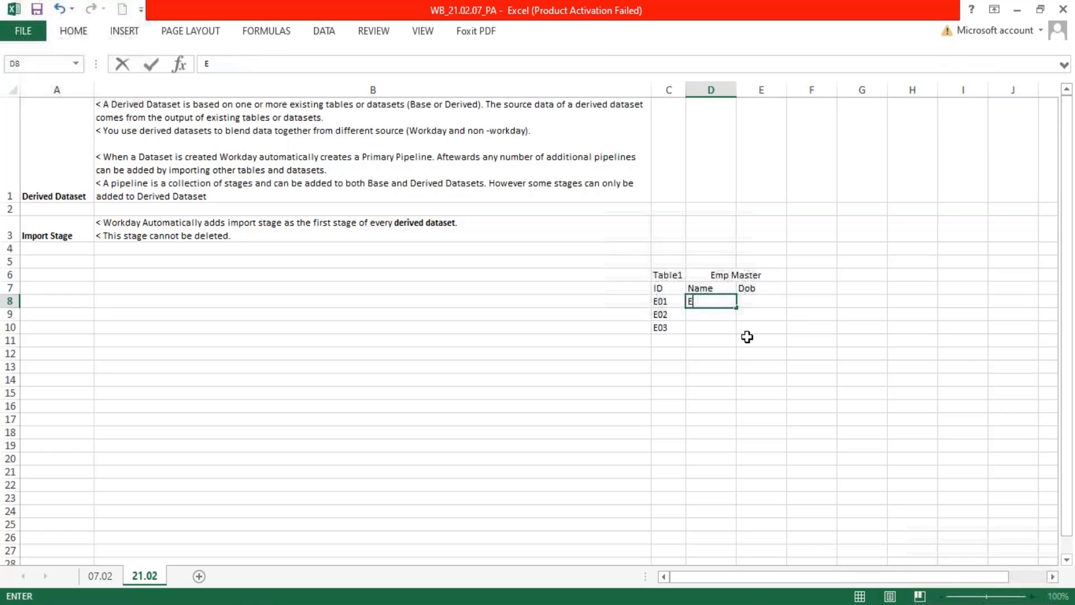
type("mp1")
key("Return")
type("Emp1")
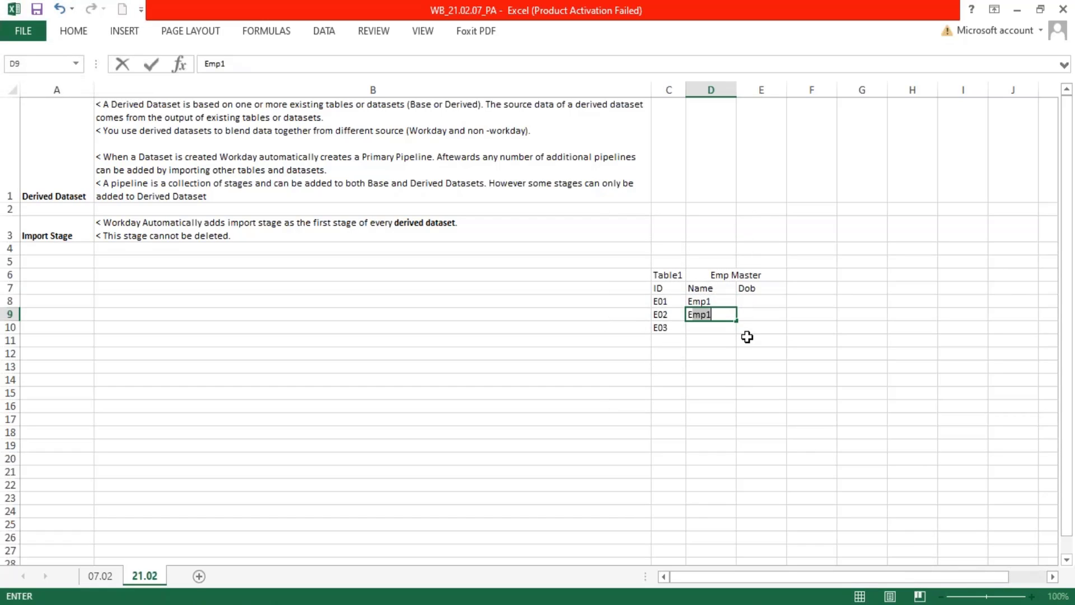
type("2")
key("Return")
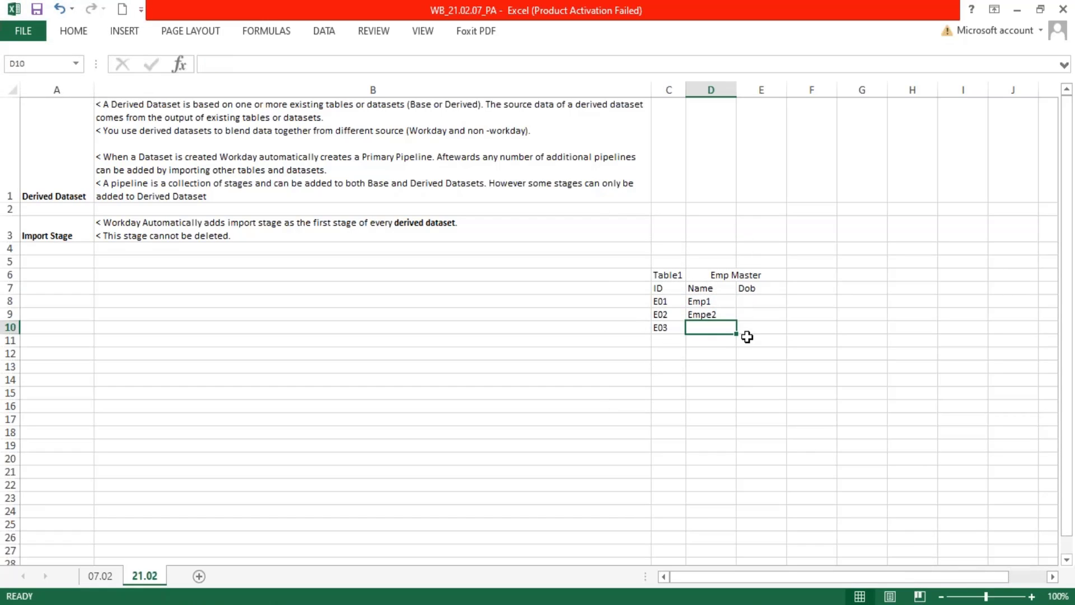
key("Up")
type("Em")
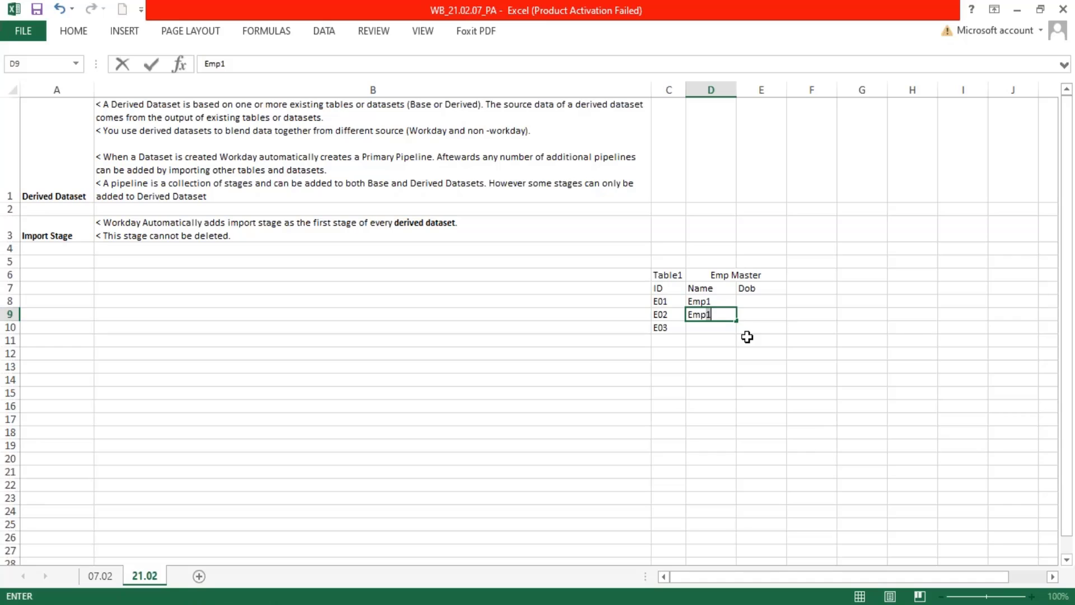
type("p2")
key("Return")
type("Emp")
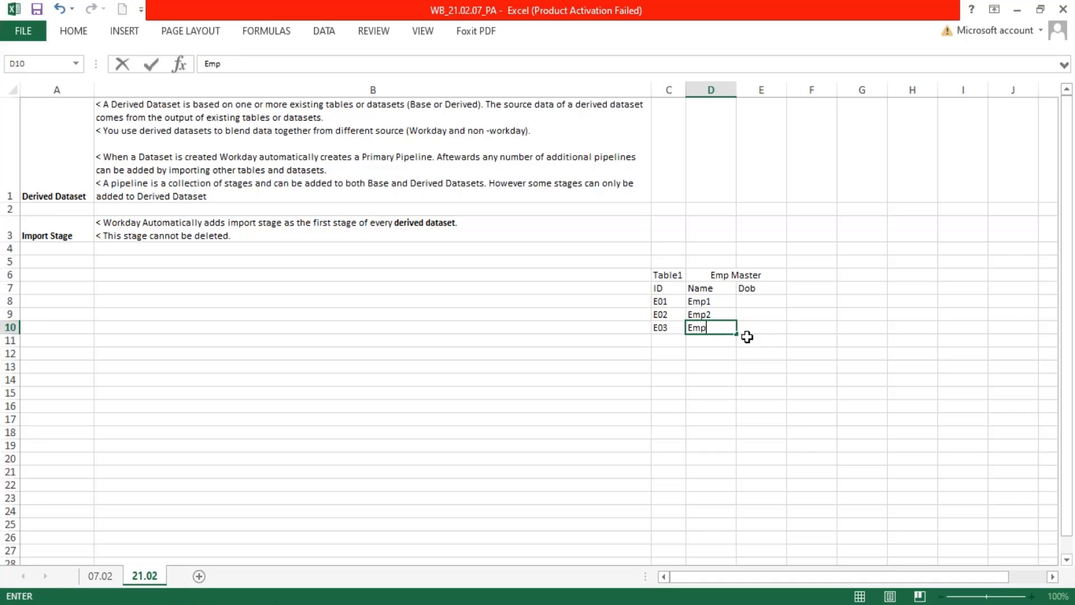
type(" 3")
key("Return")
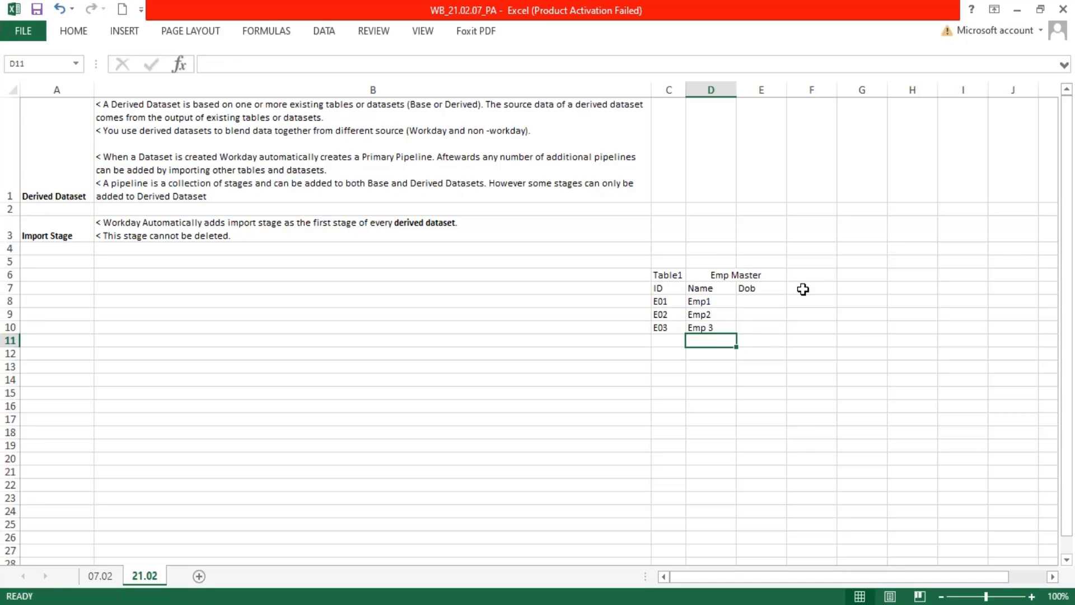
Step: Enter Dob years 1990, 1992, 1985 in E8:E10 and auto-fit columns D and E
left_click(764, 303)
type("1990")
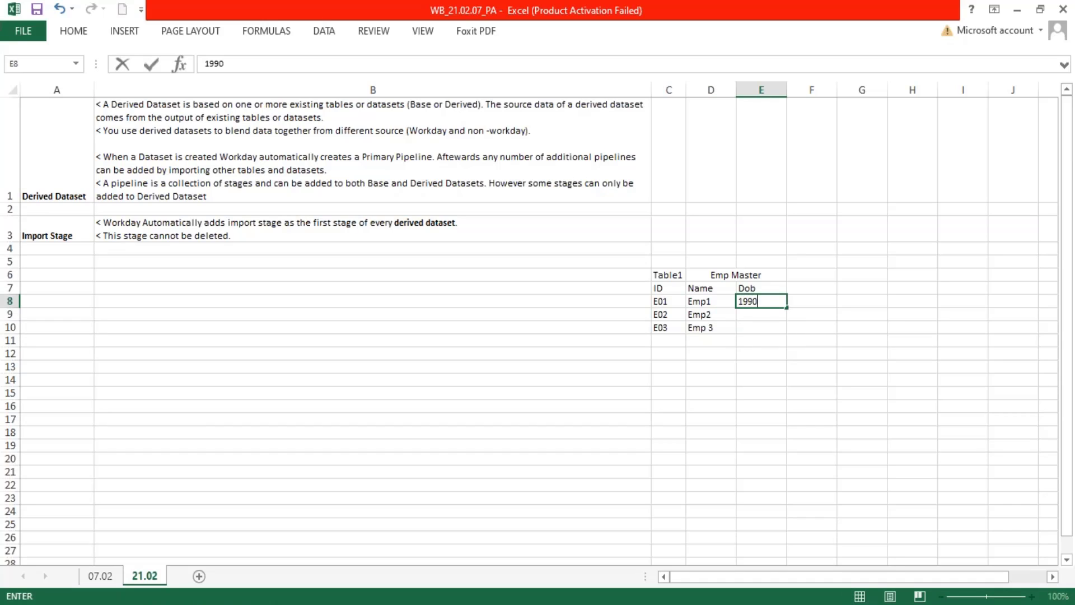
key("Return")
type("1992")
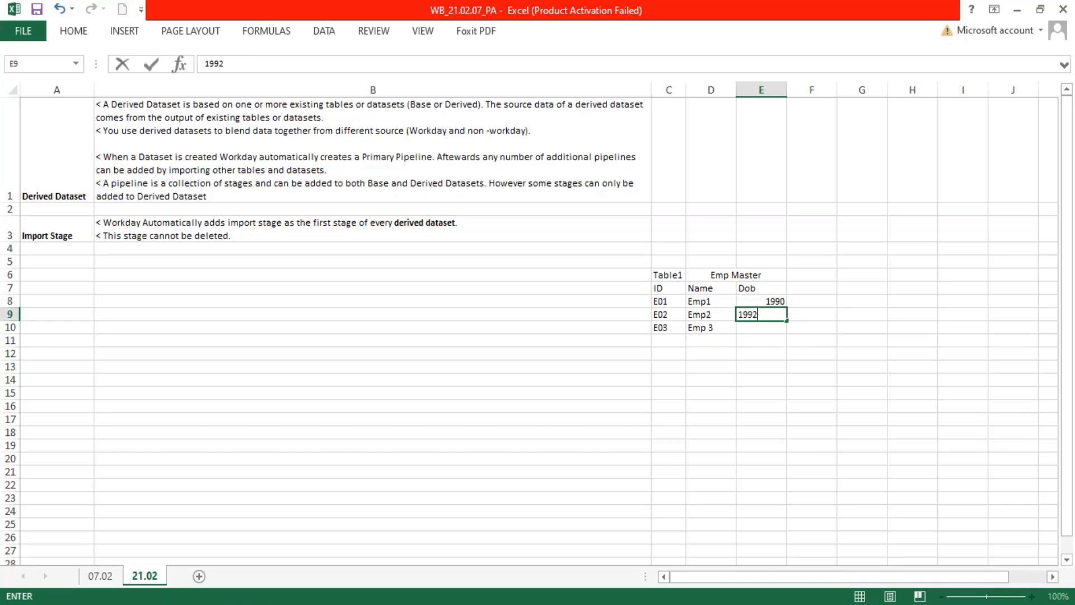
key("Return")
type("19")
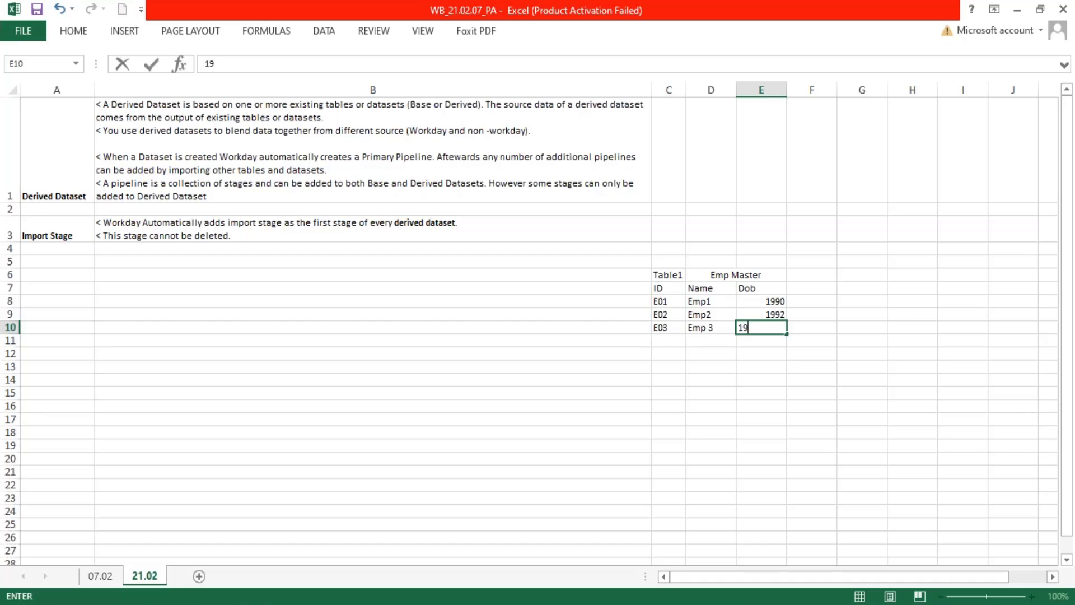
type("85")
key("Return")
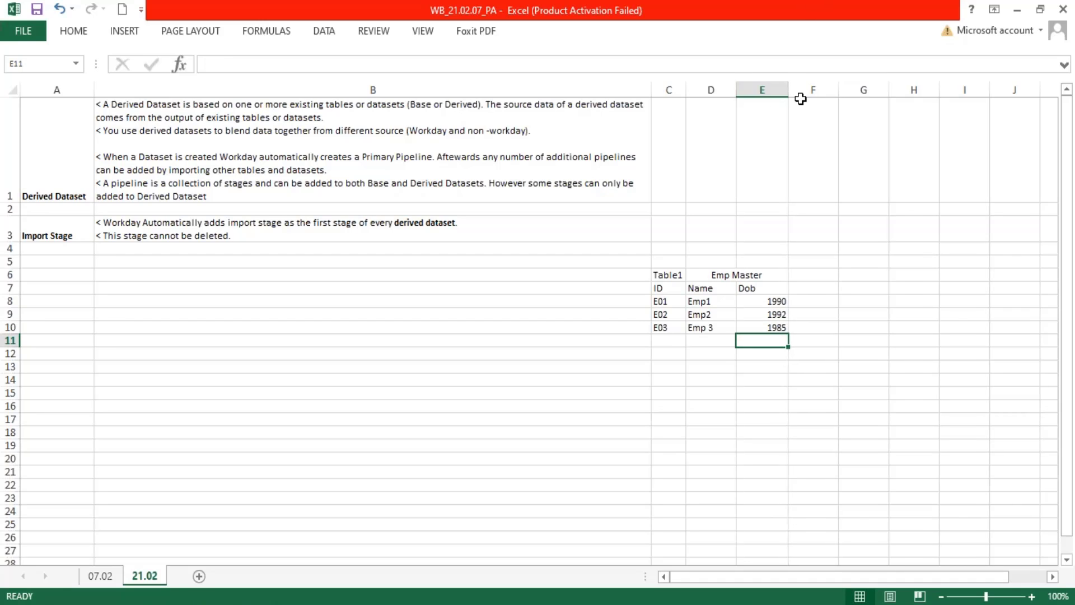
double_click(788, 88)
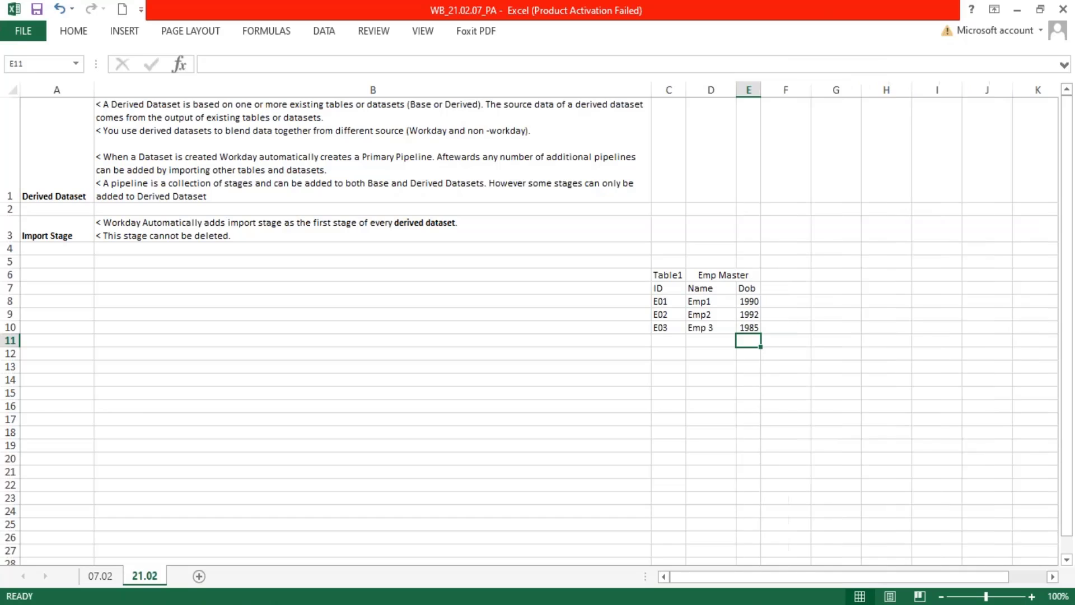
double_click(737, 89)
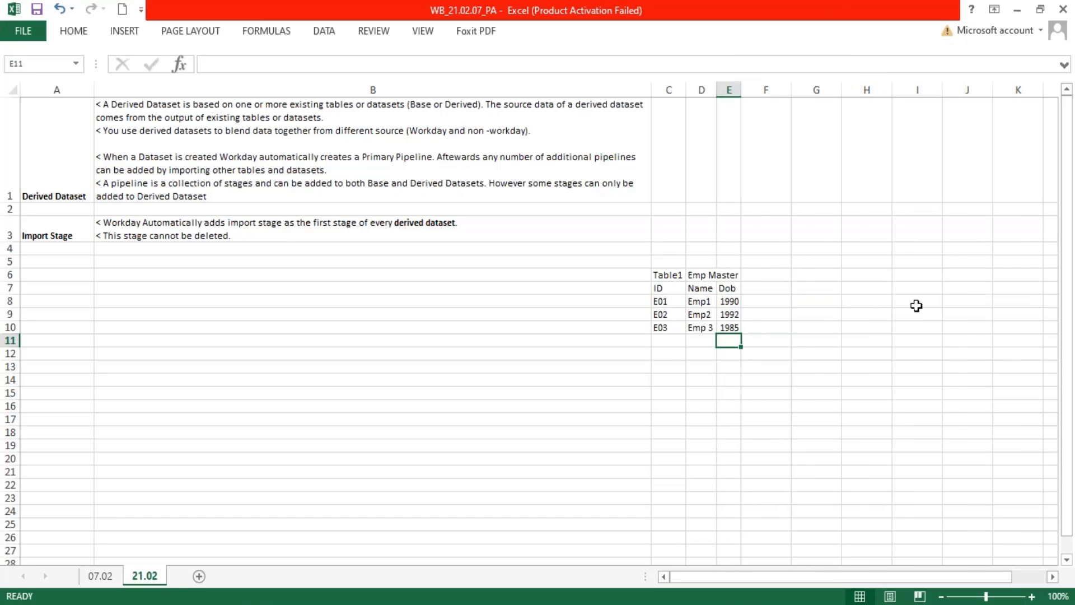
Step: Copy the Emp Master table C6:E10 to G6 and narrow column F between them
left_click(674, 277)
left_click_drag(721, 299, 727, 319)
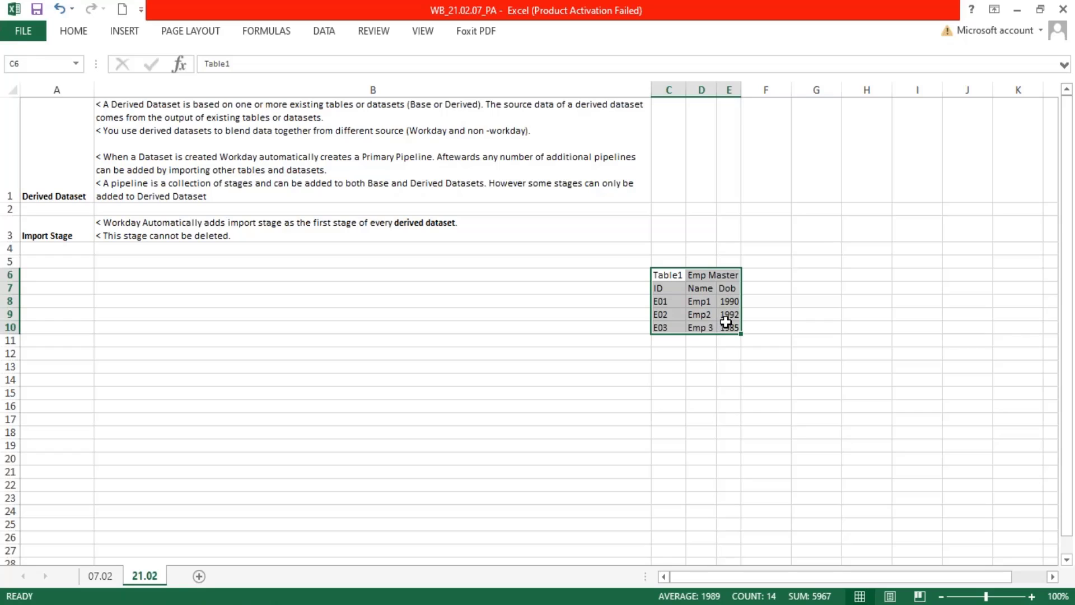
key("ctrl+c")
left_click(807, 276)
key("ctrl+v")
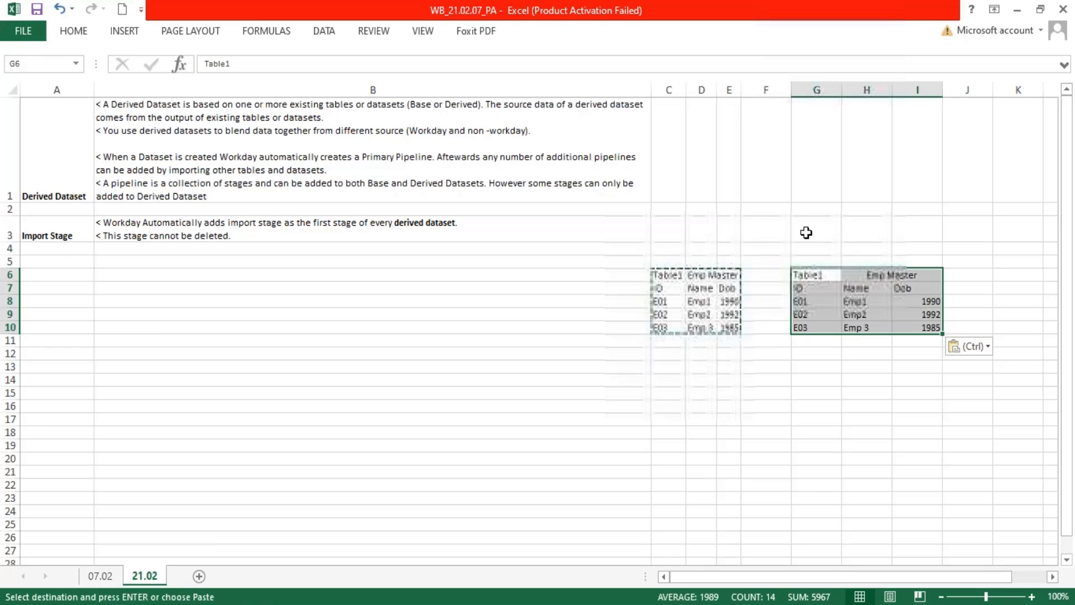
left_click_drag(792, 90, 767, 90)
Step: Rename the copy's label to 'Tablew' and its title to 'Asset Master'
double_click(801, 274)
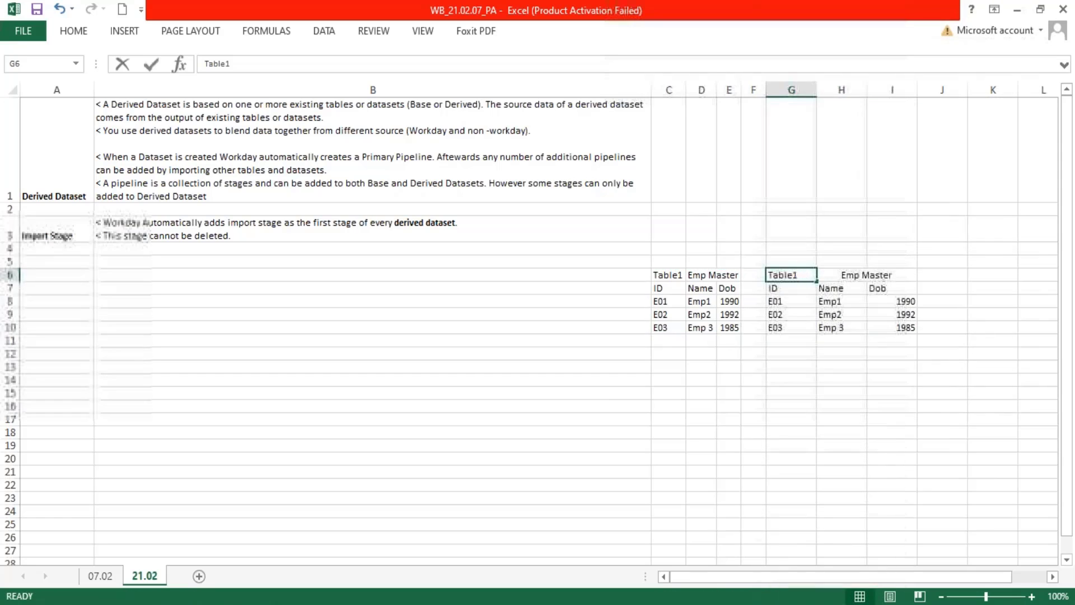
key("BackSpace")
type("w")
left_click(853, 274)
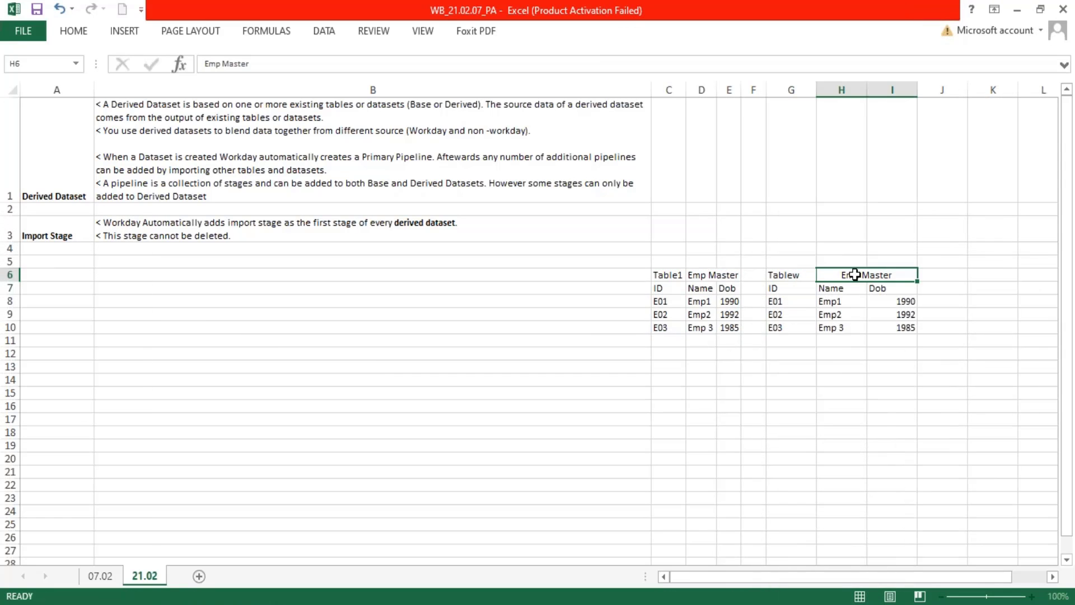
double_click(865, 276)
double_click(852, 275)
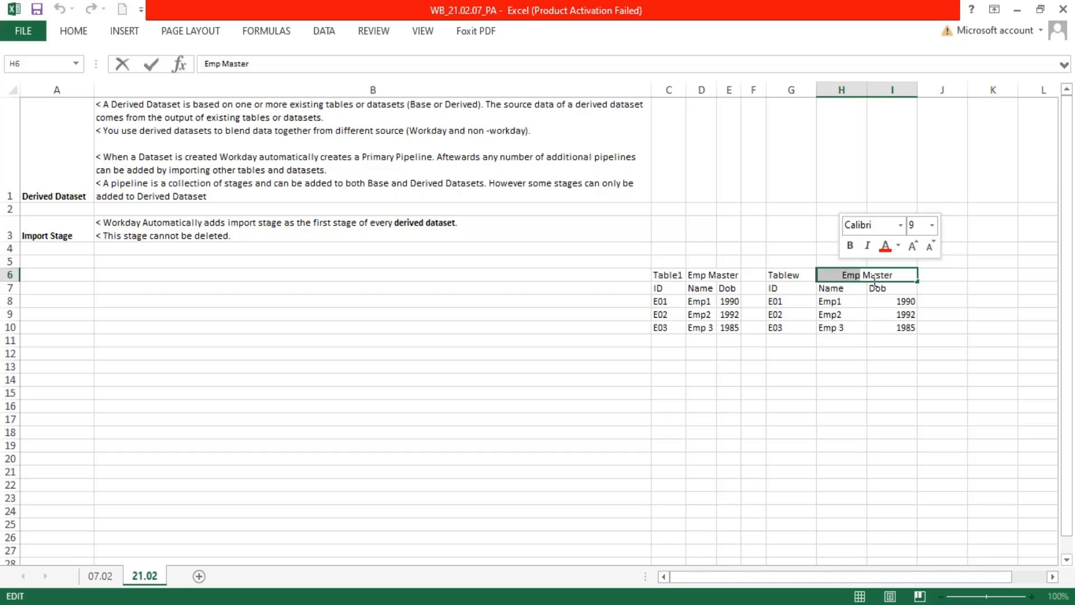
type("Asset")
key("Return")
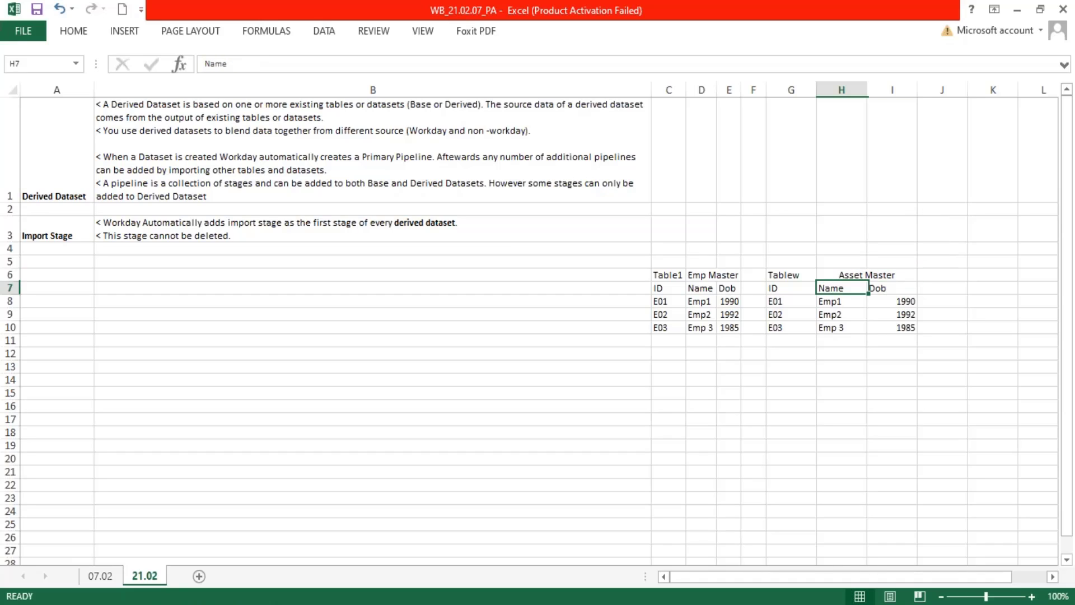
Step: Set headers Asset ID and Asset Name, widen column H, and restore row 7's height
key("Left")
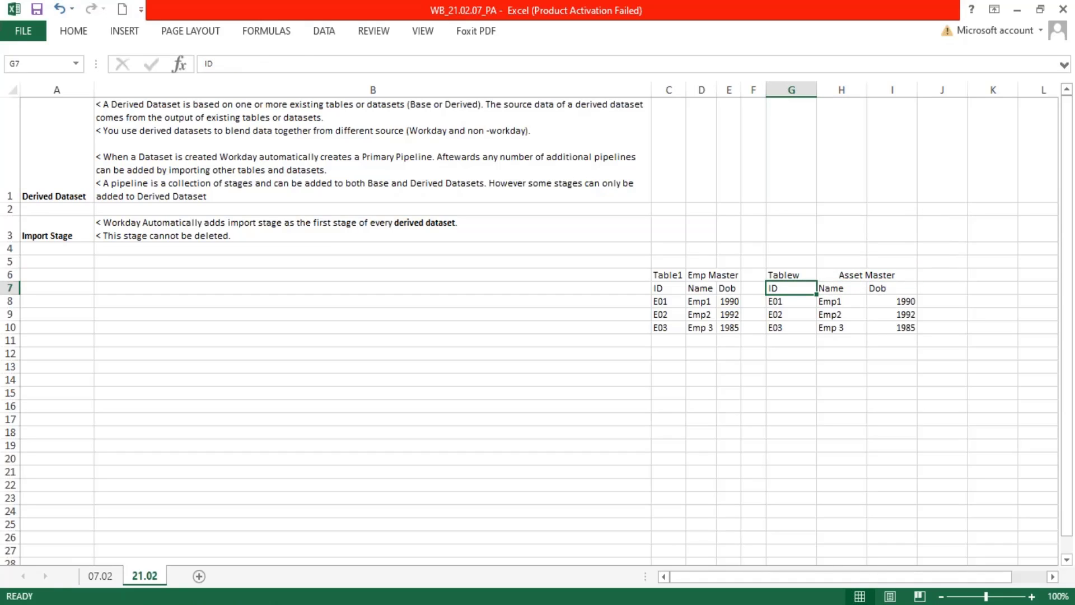
type("Asset")
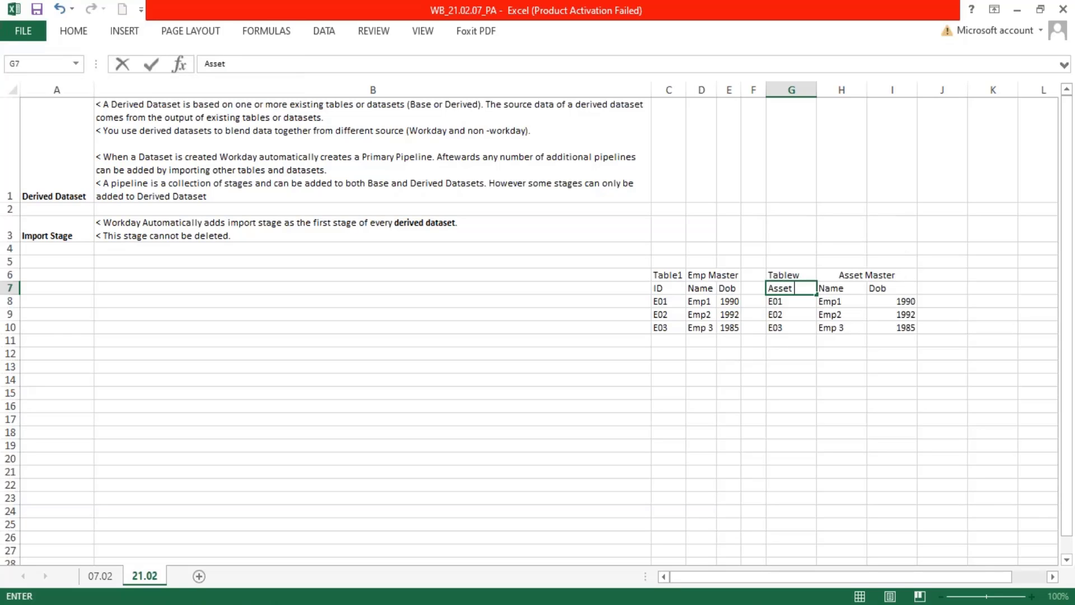
type(" ID")
key("Tab")
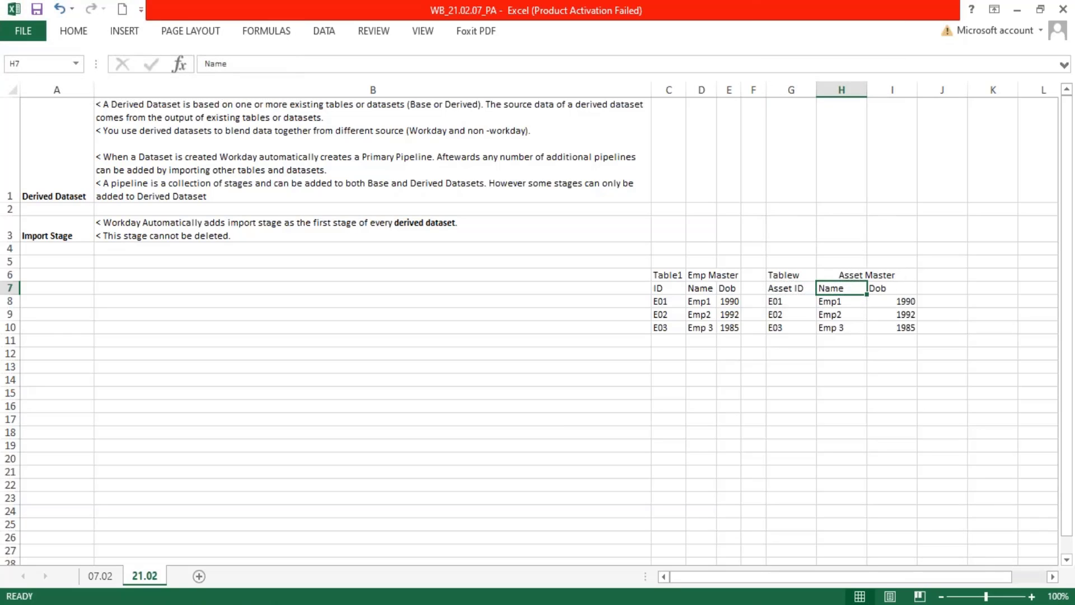
type("Asset")
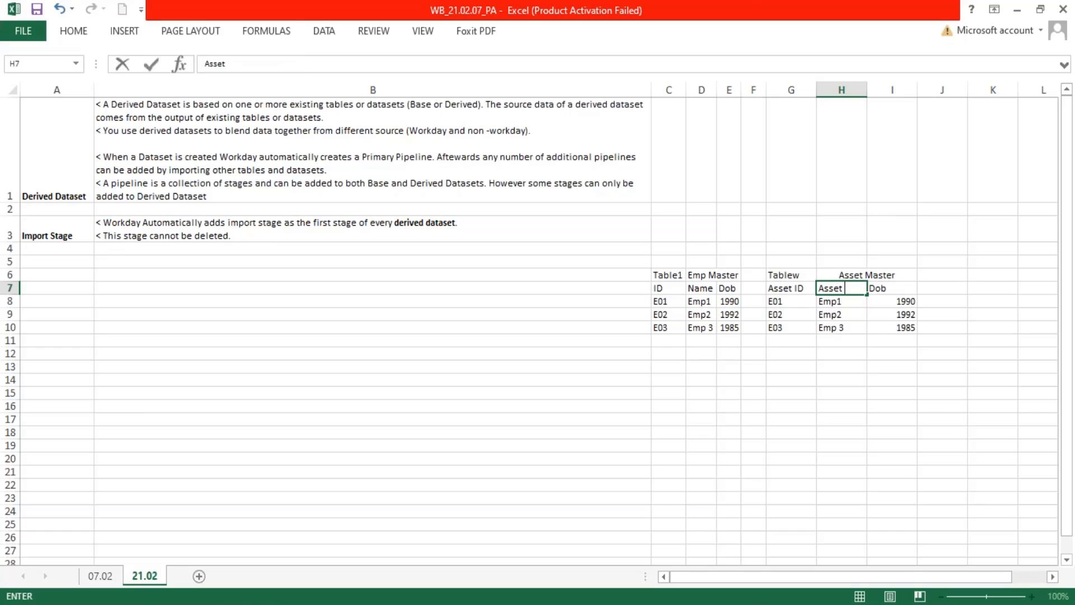
type(" Name#")
key("Tab")
left_click_drag(872, 88, 878, 85)
left_click_drag(13, 307, 13, 295)
Step: Set the third header to 'Emp Tag' and fill Asset IDs A01 to A03 down column G
type("E")
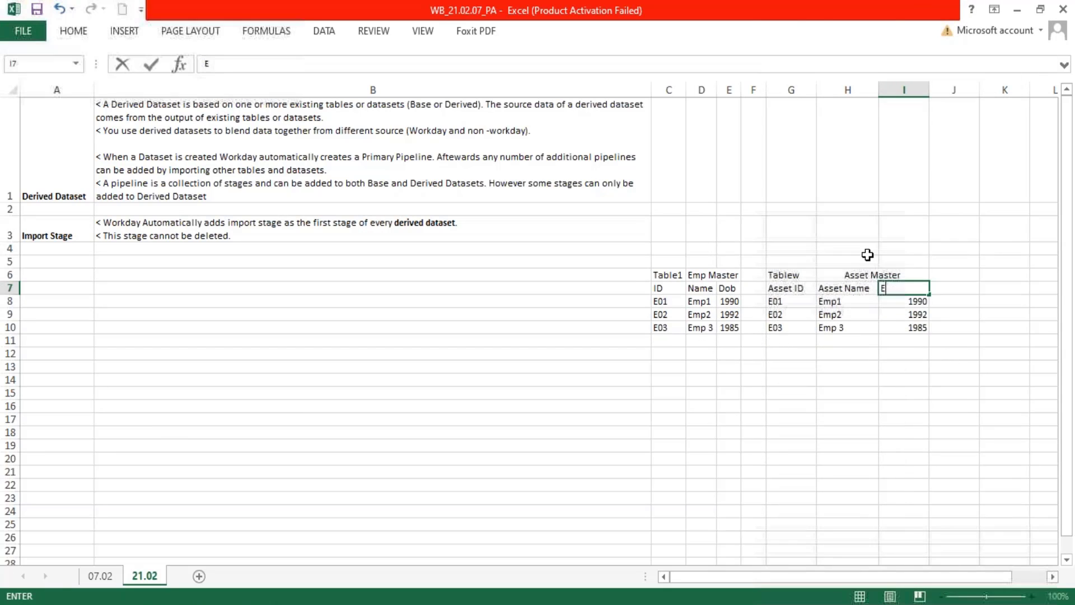
type("mp")
type(" Assign")
key("BackSpace")
key("BackSpace")
key("BackSpace")
key("BackSpace")
key("BackSpace")
key("BackSpace")
type("Tag")
key("Return")
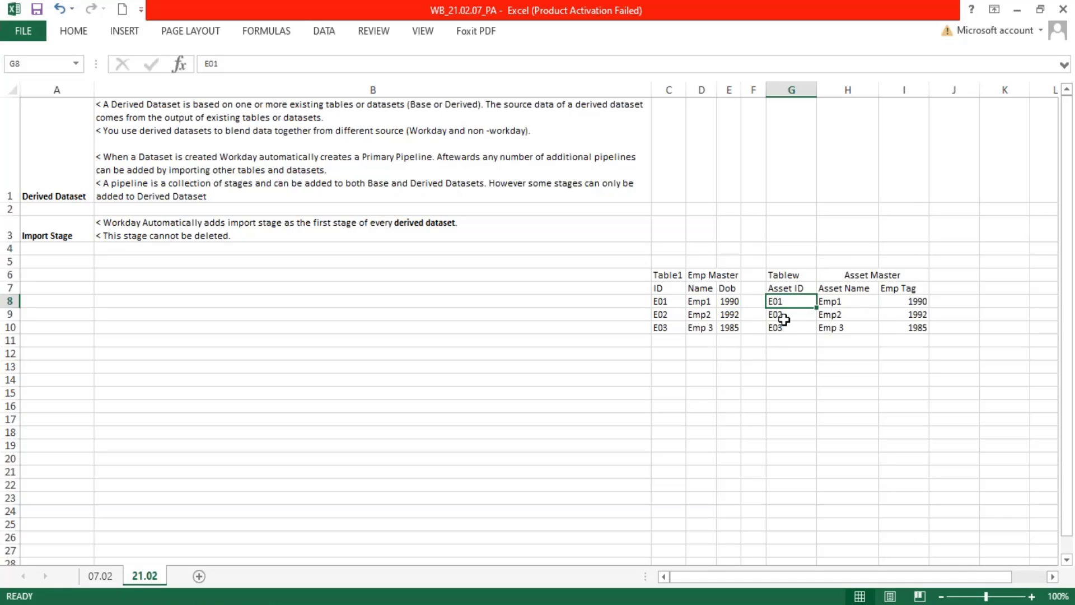
type("A0")
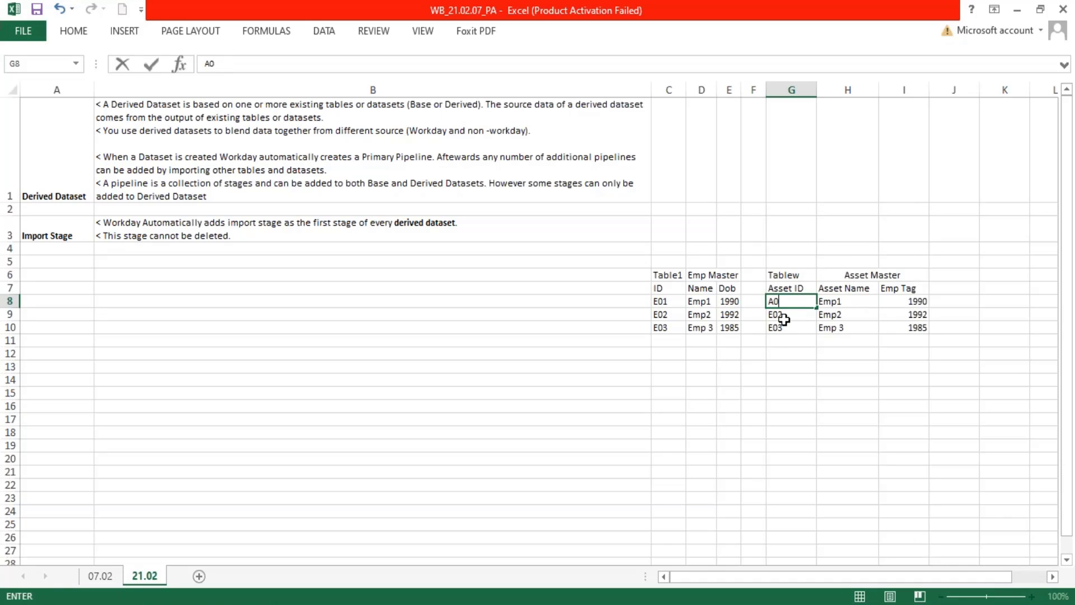
type("1")
key("Return")
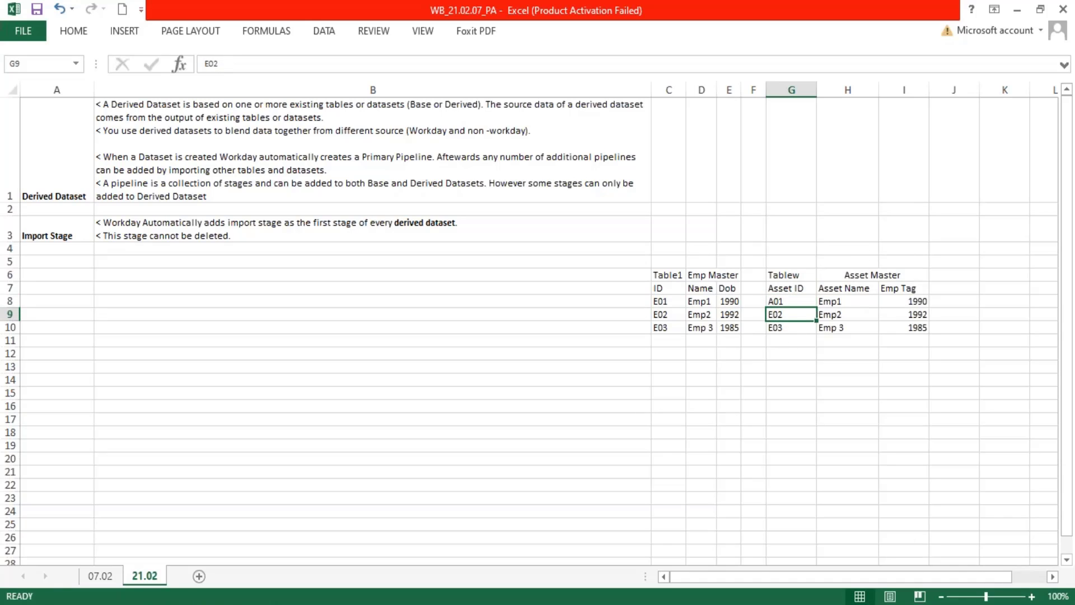
left_click(806, 305)
left_click_drag(816, 308, 813, 334)
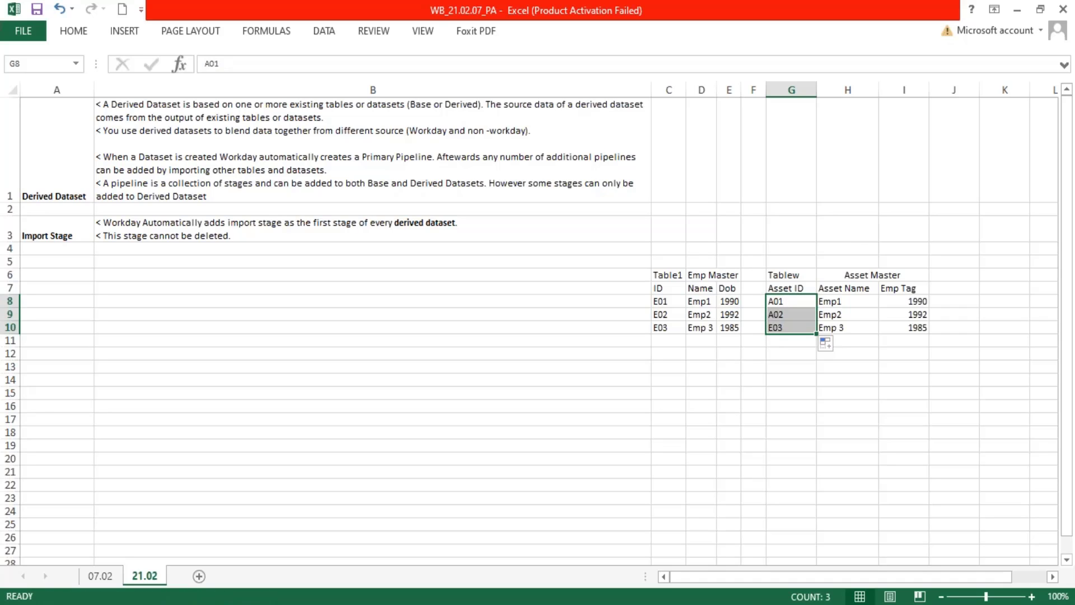
Step: Make the first asset row Laptop tagged E01 and auto-fit columns H and I
left_click(847, 303)
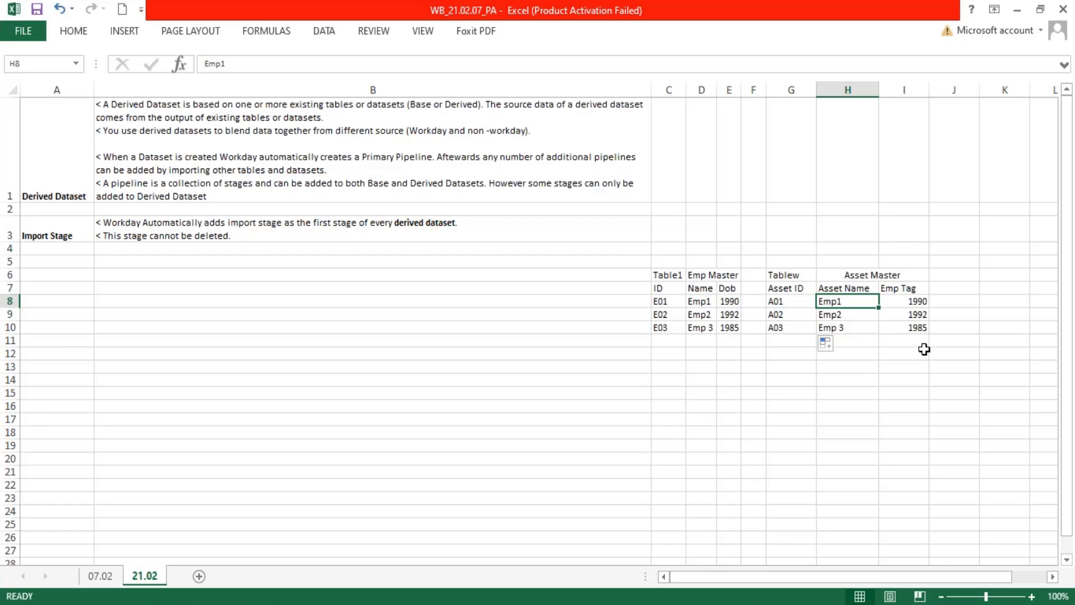
type("Laptop")
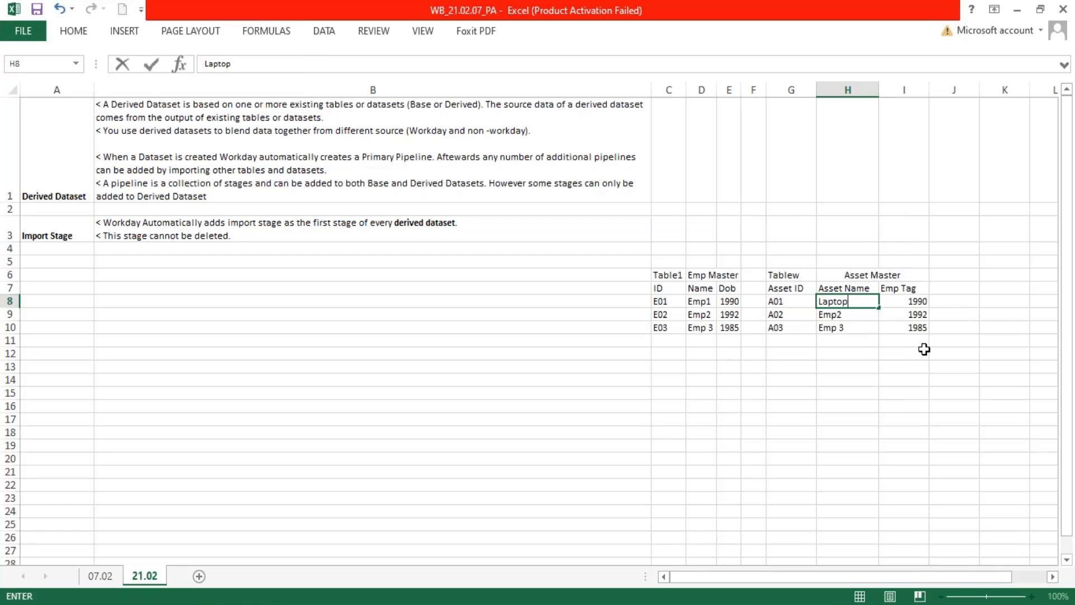
key("Tab")
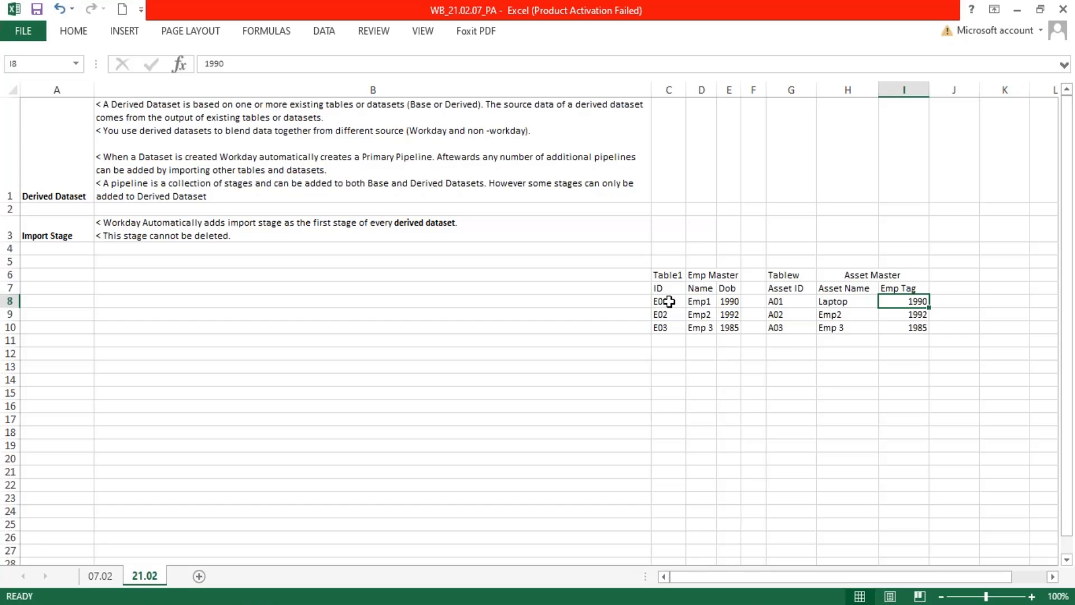
type("E01")
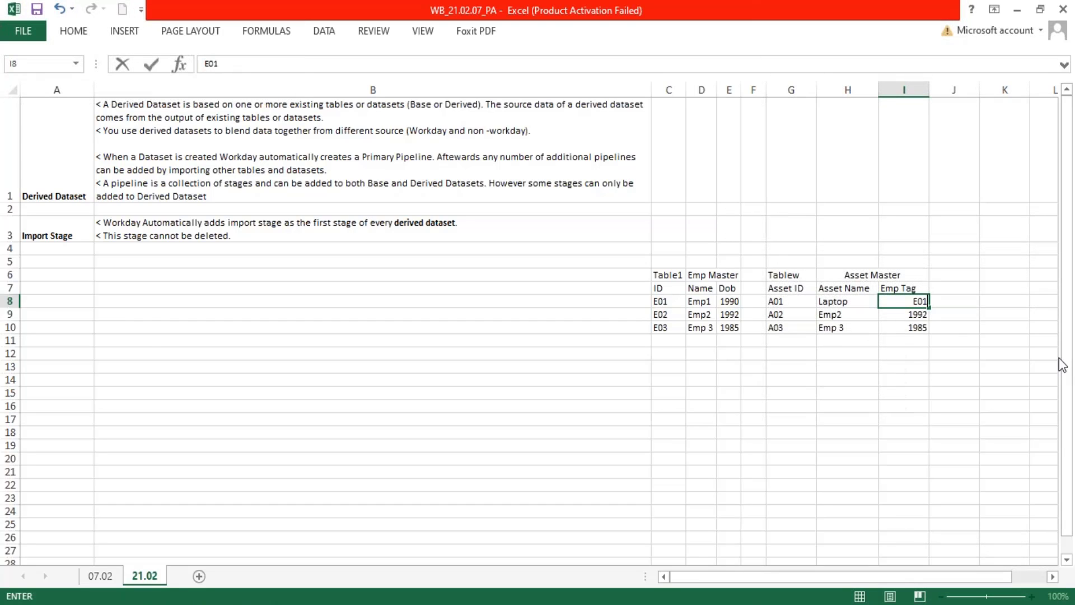
key("Return")
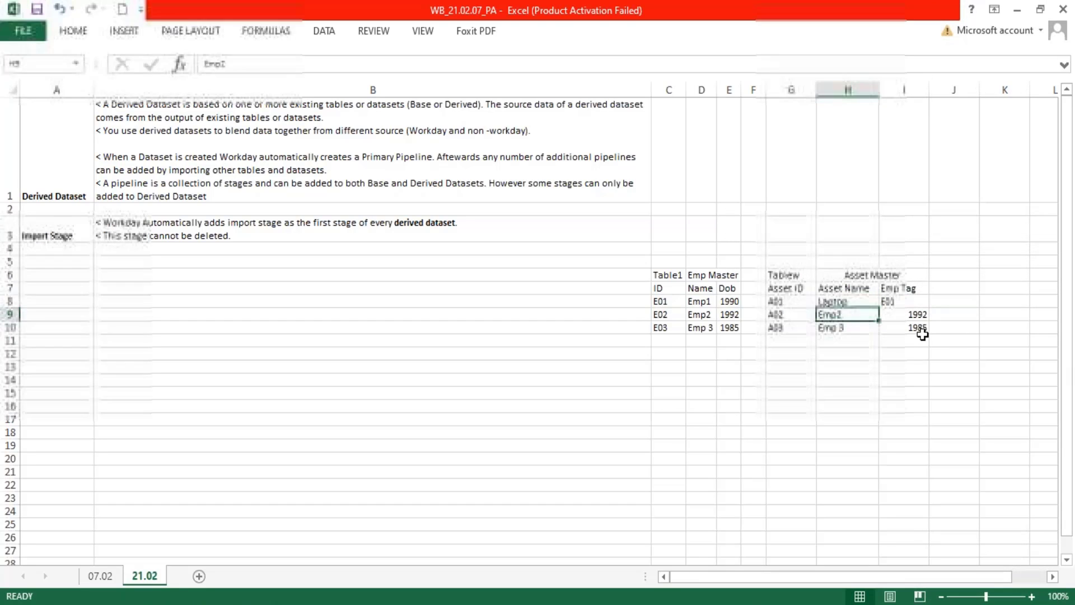
left_click(790, 302)
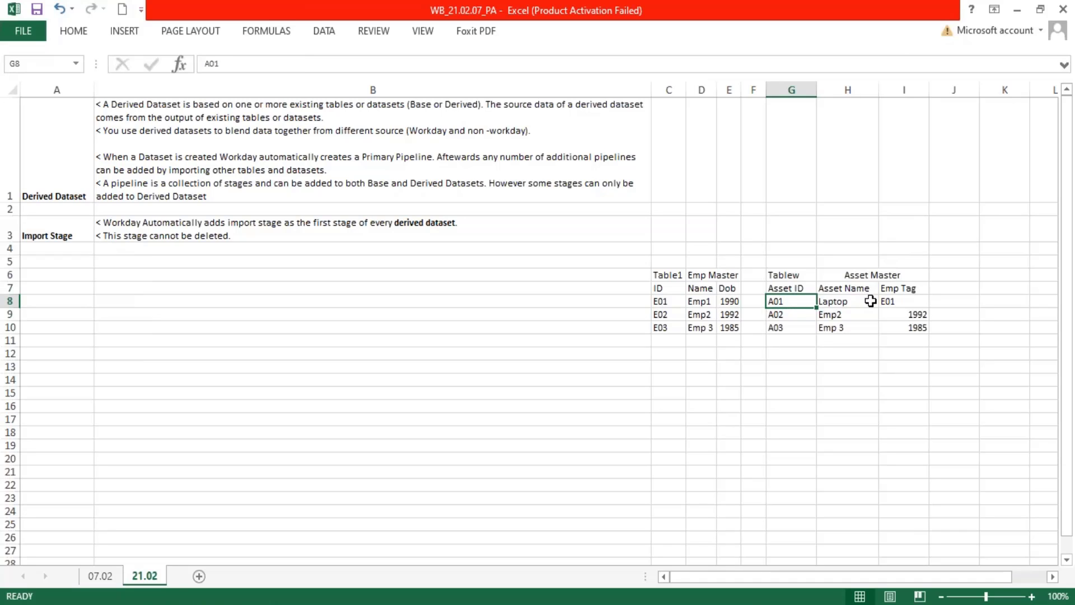
left_click(889, 301)
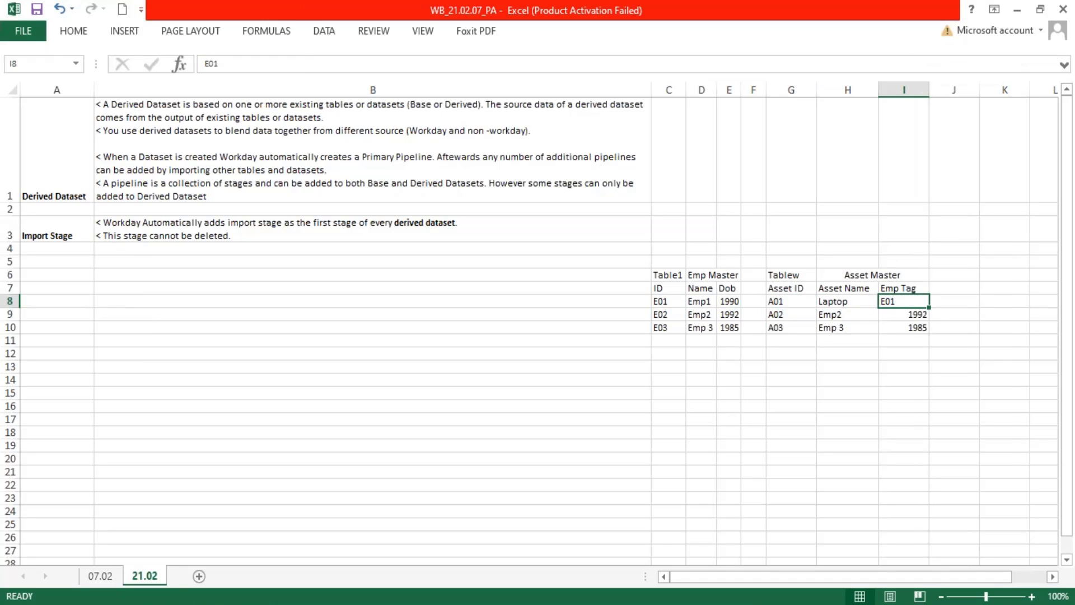
double_click(930, 90)
double_click(880, 90)
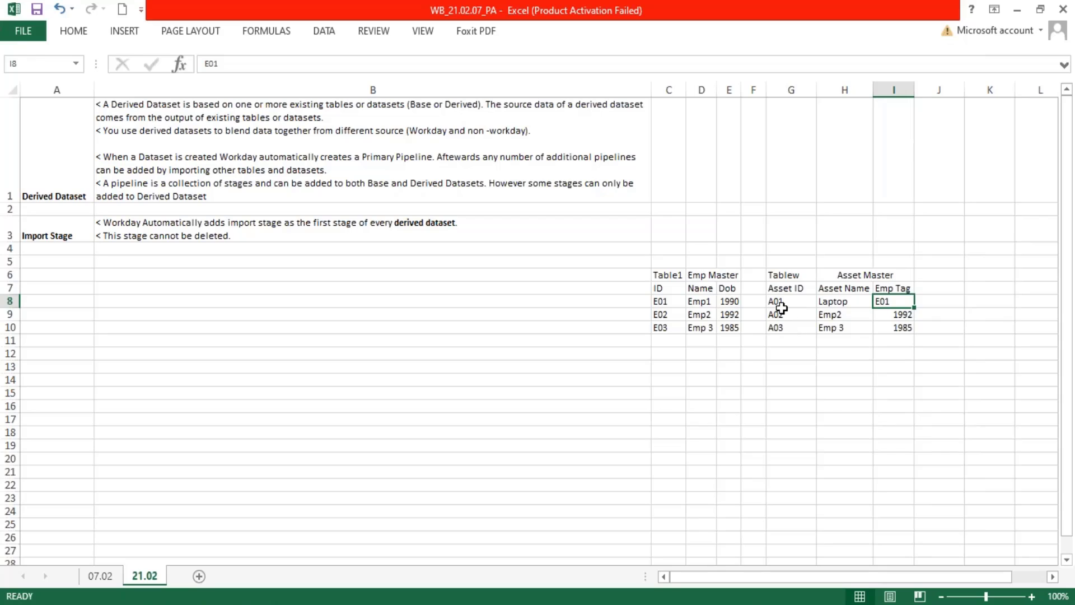
left_click_drag(781, 313, 897, 326)
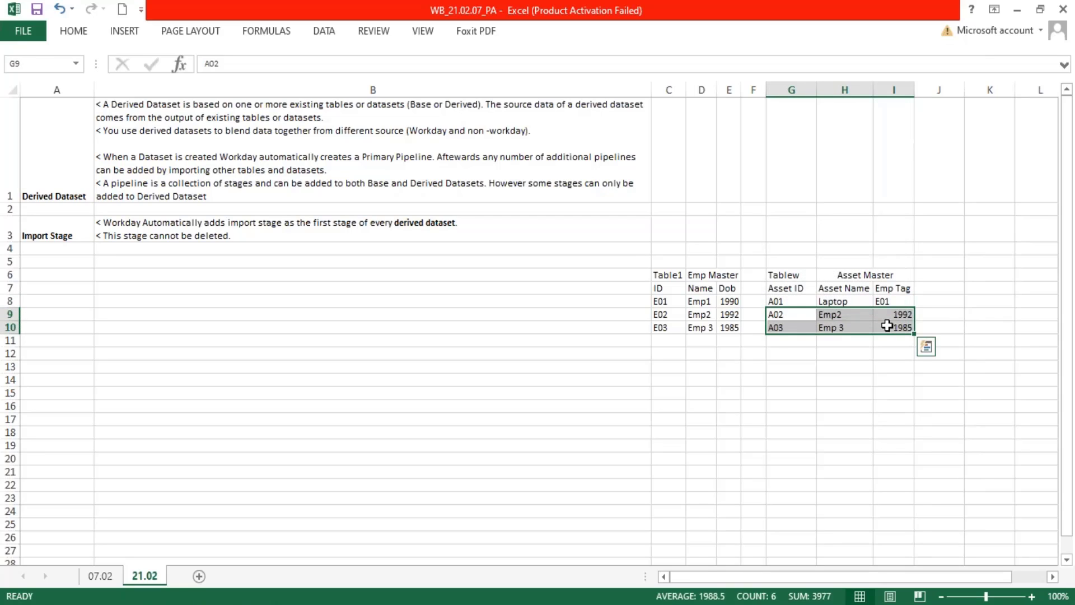
left_click(782, 314)
Step: Fill rows 9 and 10 as Headset tagged E01 and A01 Laptop tagged E02
left_click(842, 314)
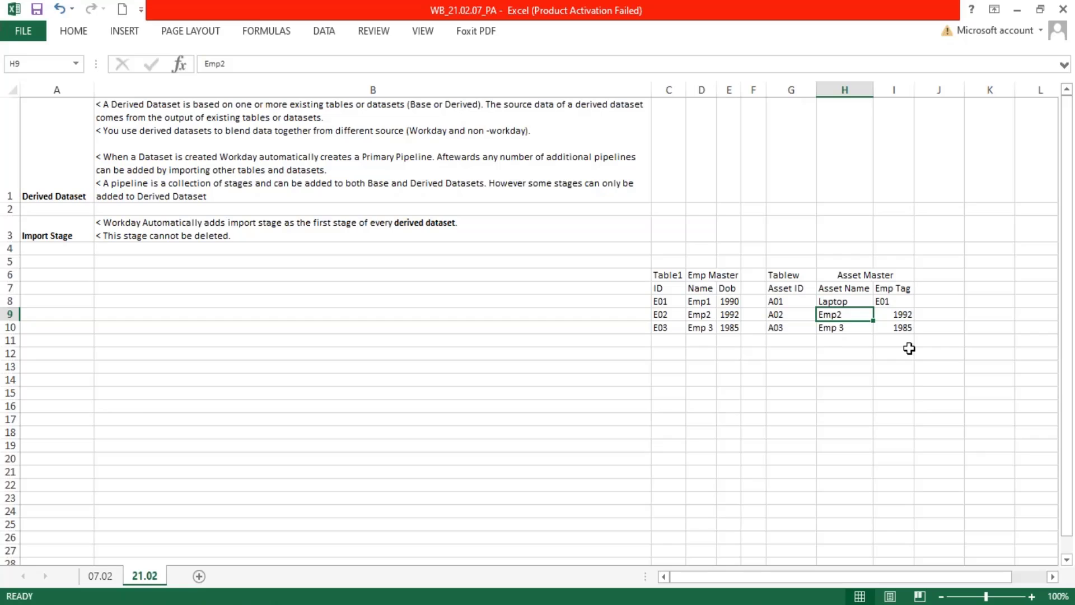
type("Hea")
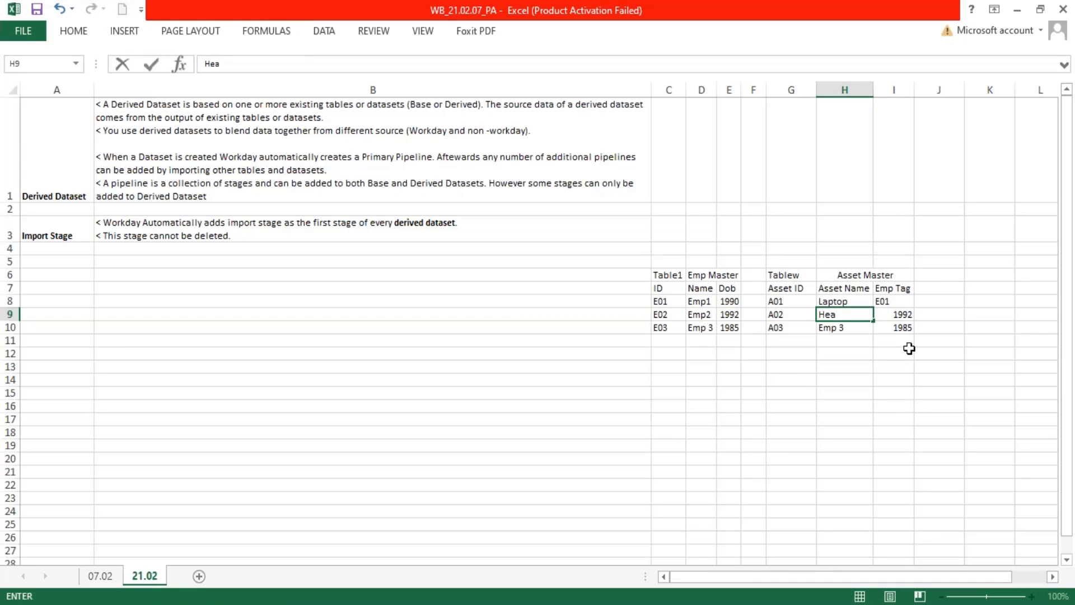
type("dset")
key("Tab")
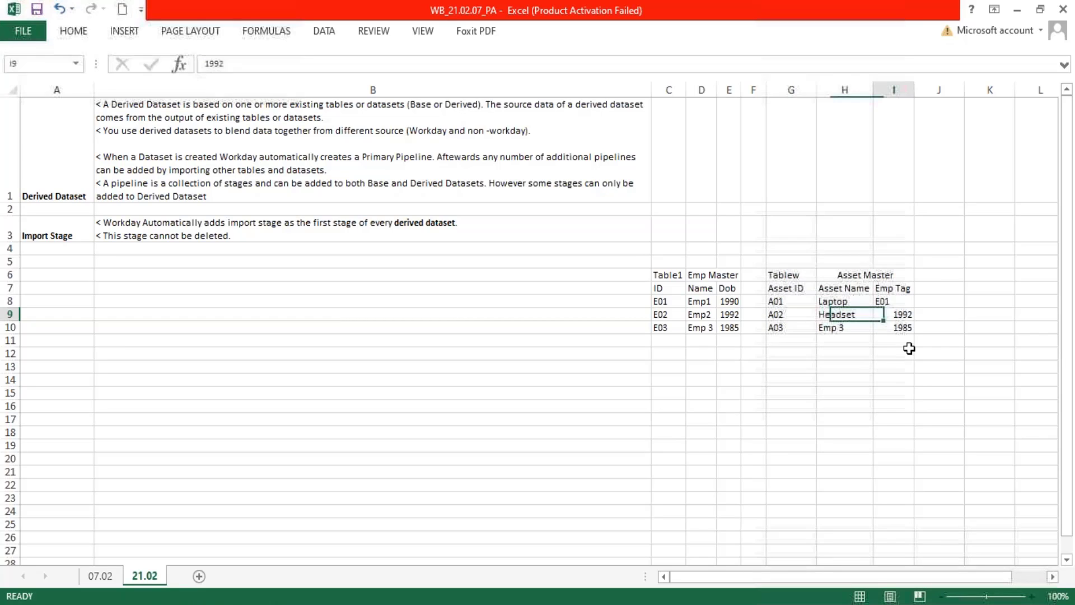
type("E01")
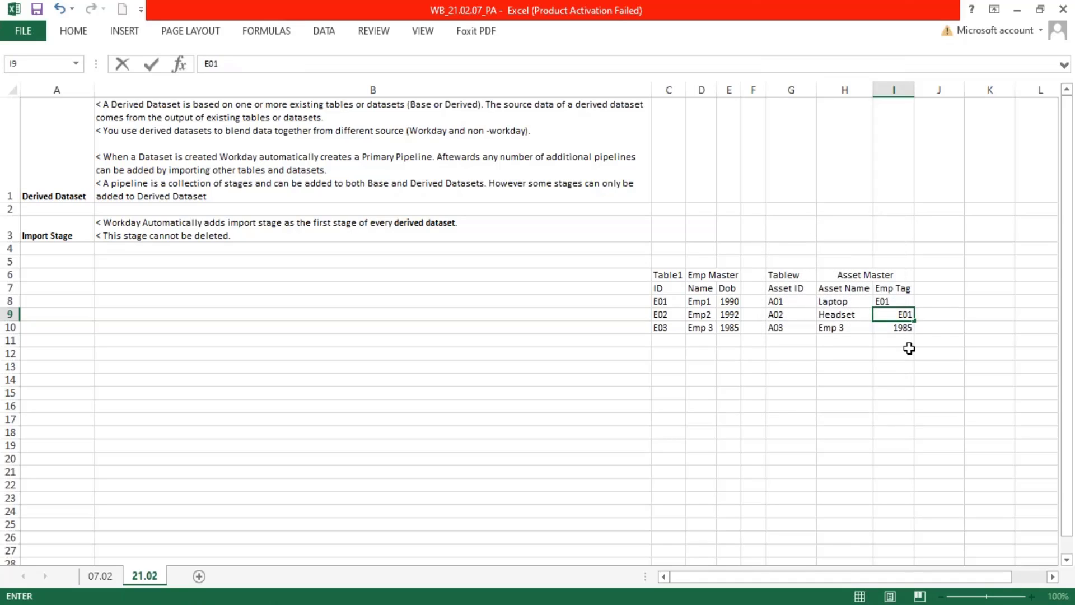
key("Return")
key("Left")
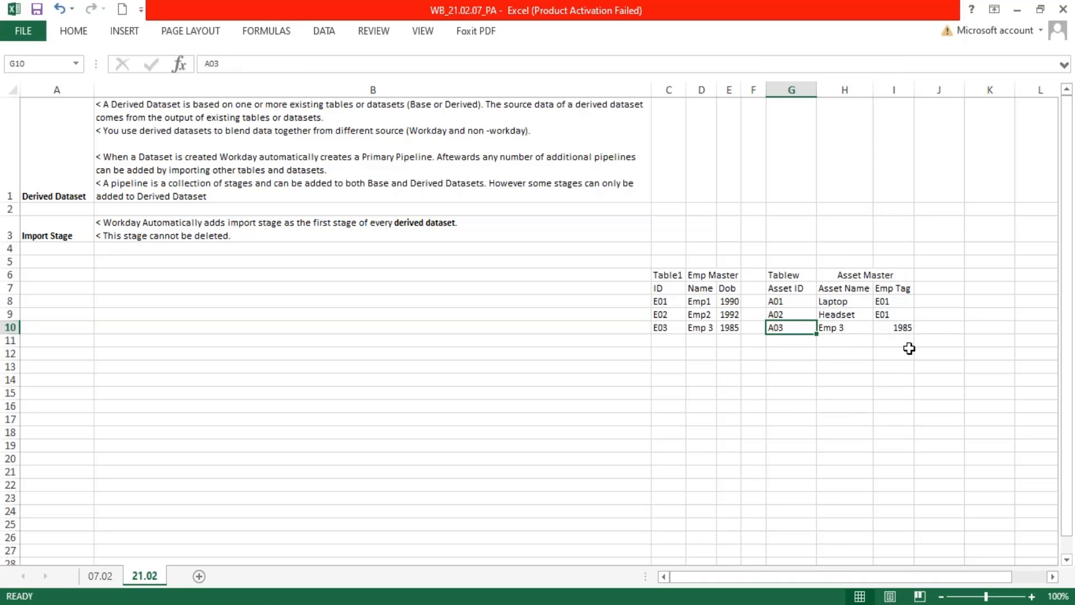
type("A0")
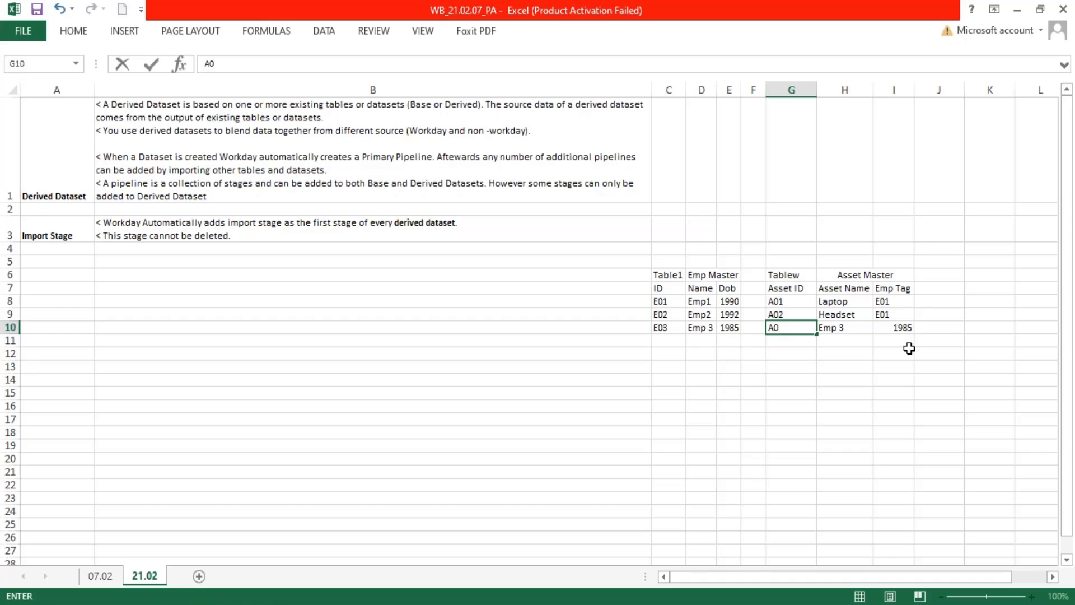
key("Tab")
type("La")
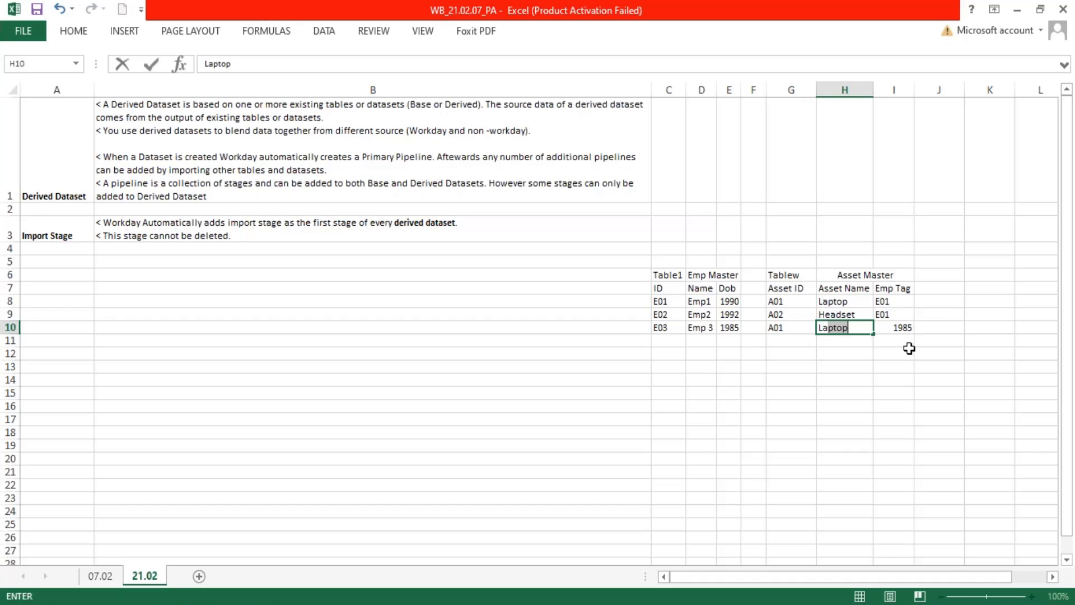
key("Tab")
type("E01")
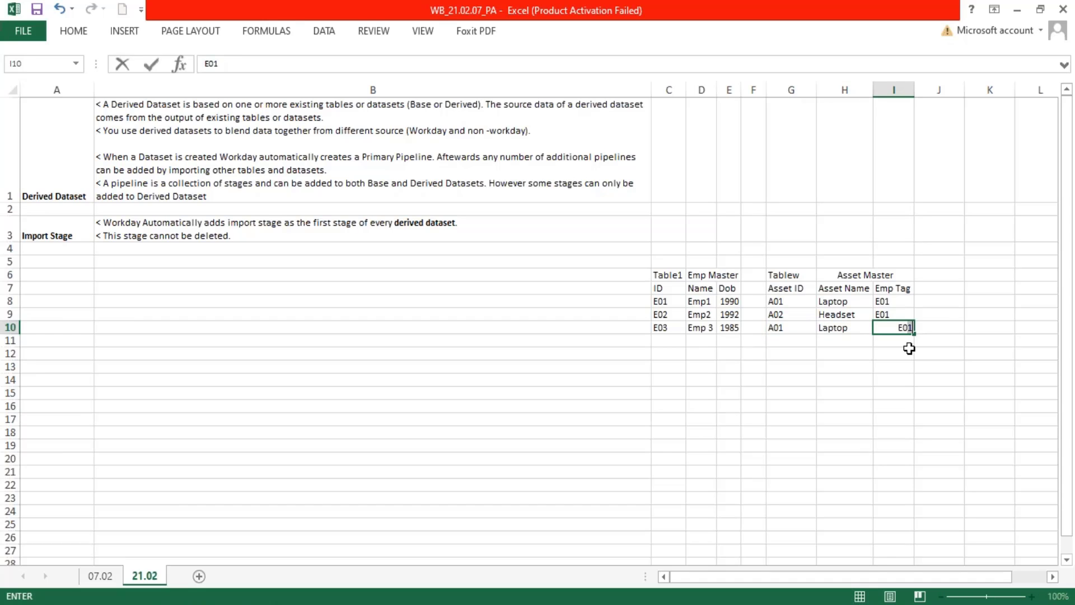
key("Return")
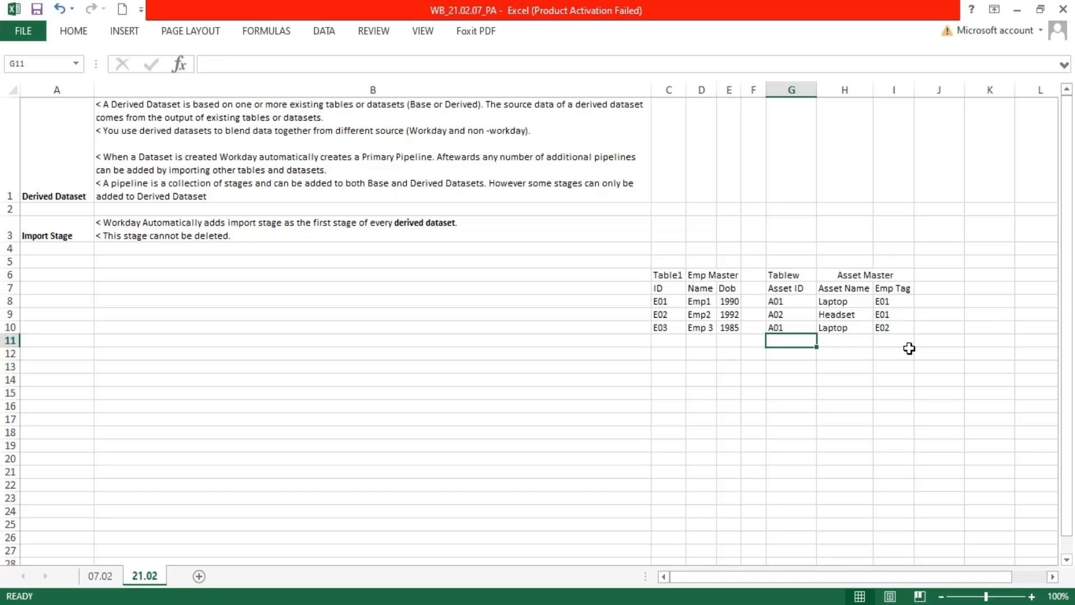
Step: Add a fourth asset row: A03, Server, tagged Admin
type("A03")
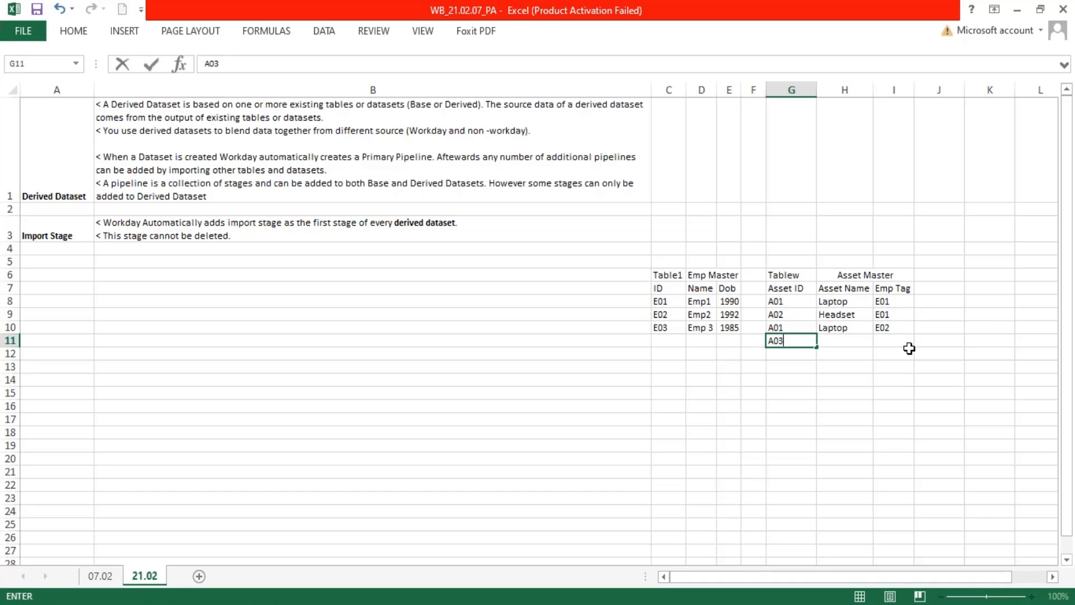
key("Tab")
type("Server")
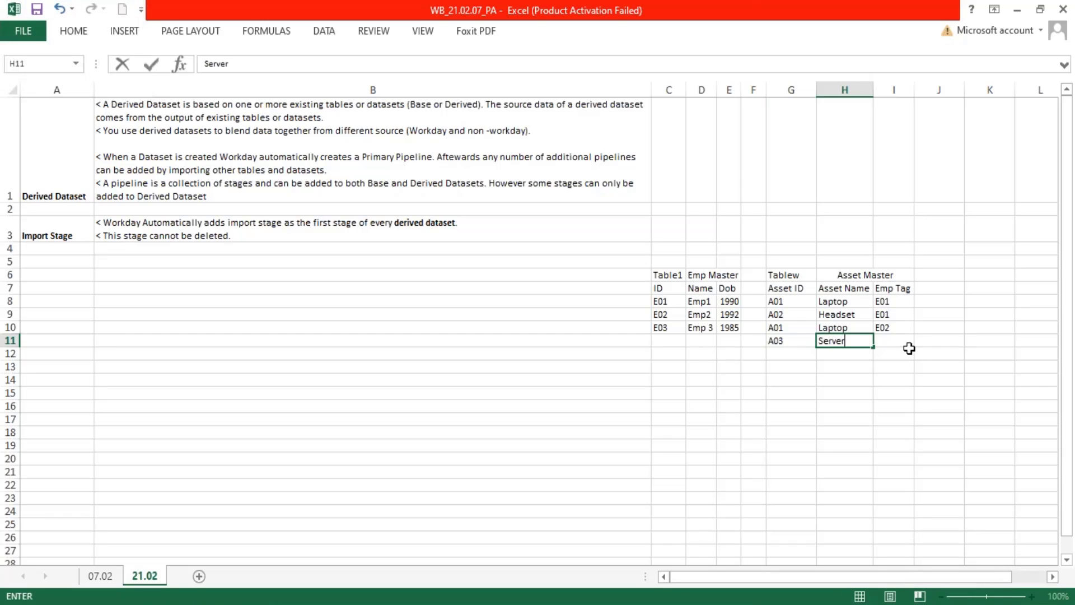
key("Tab")
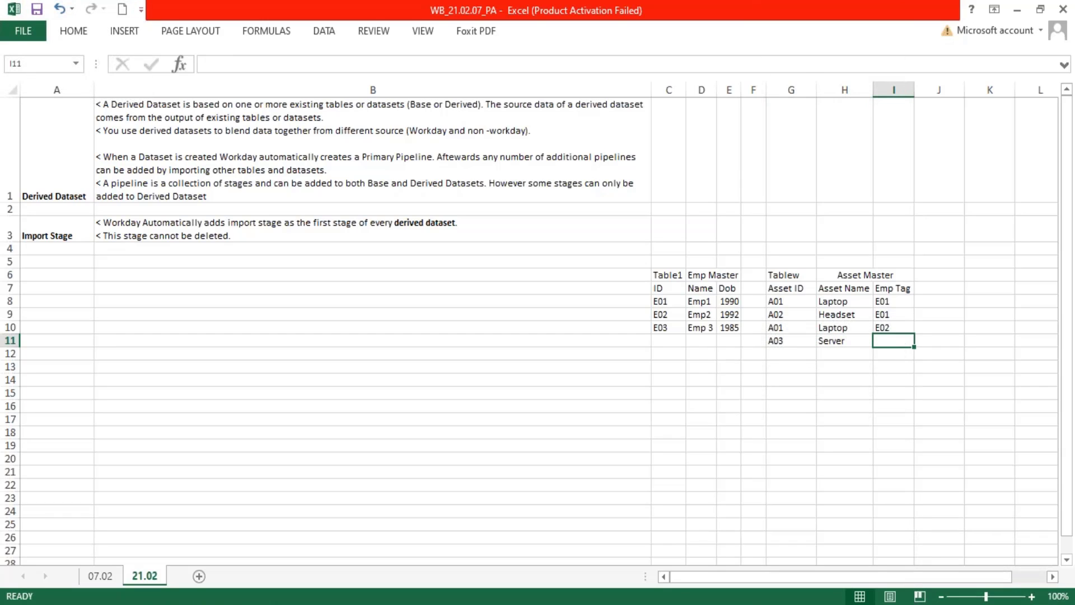
type("Adm")
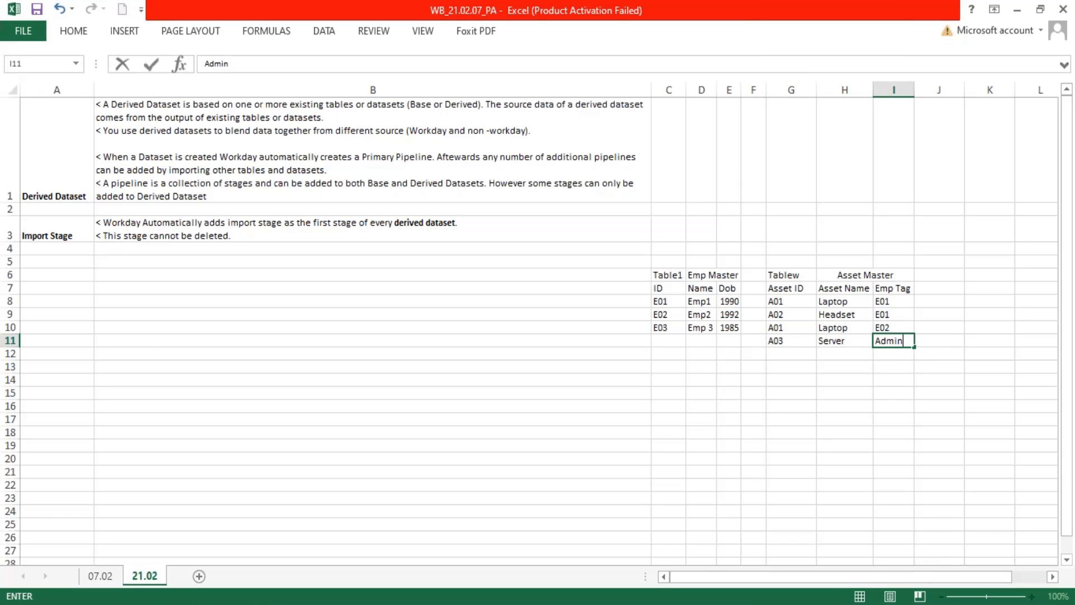
type("in")
key("Return")
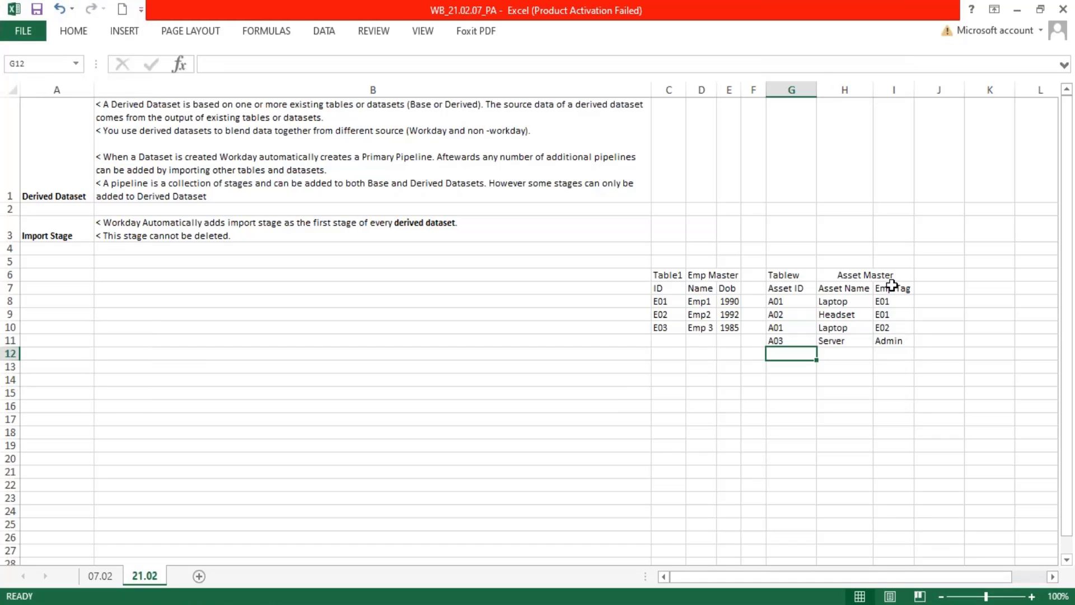
Step: Change the Asset Master caption in G6 from 'Tablew' to 'Table 2'
left_click_drag(819, 89, 808, 89)
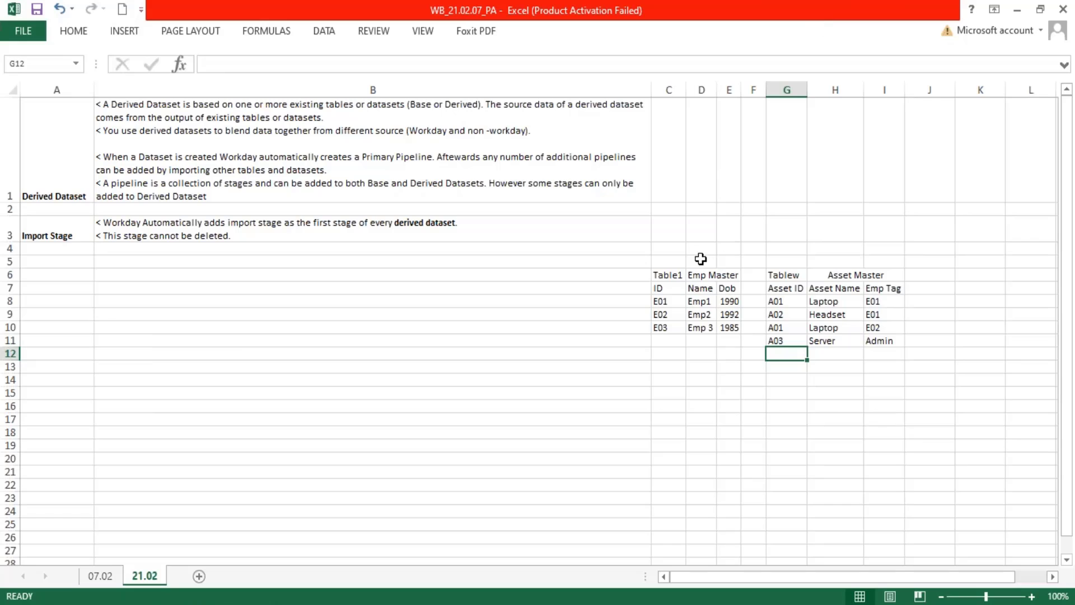
left_click_drag(660, 274, 728, 322)
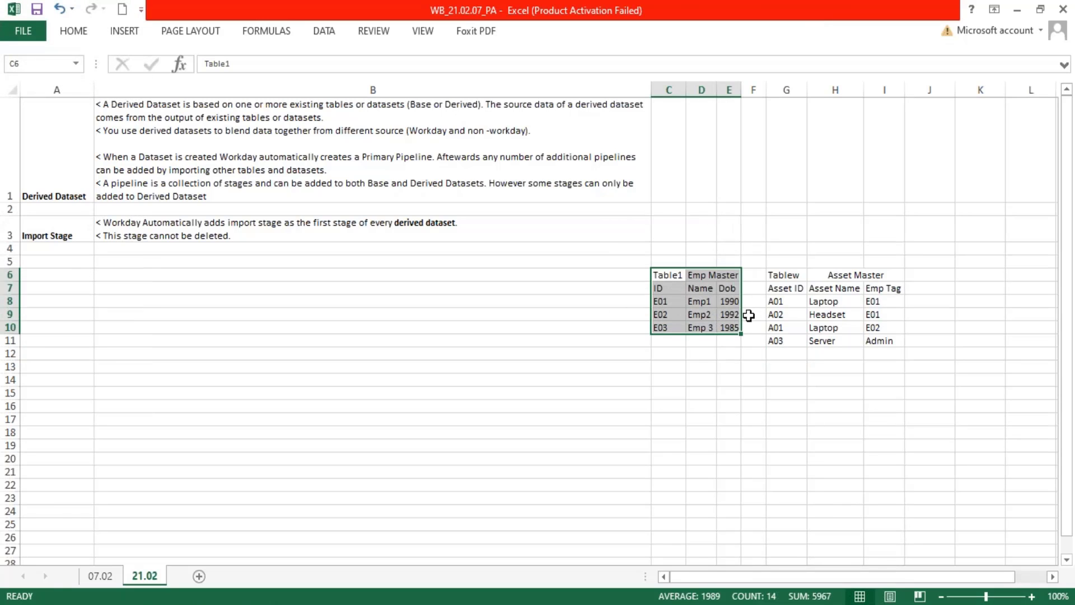
left_click(800, 275)
double_click(799, 275)
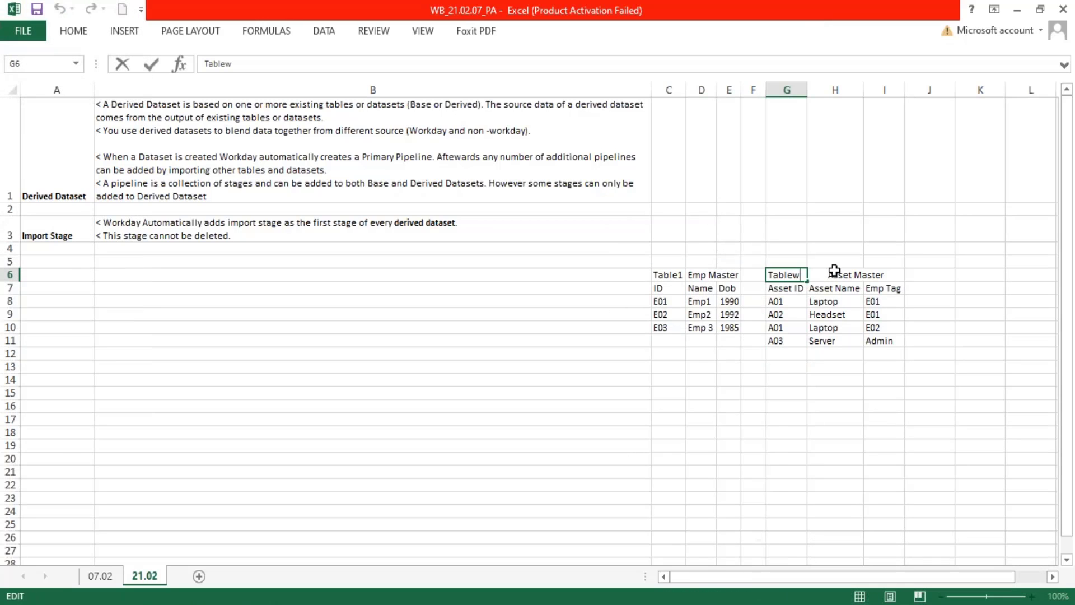
key("BackSpace")
type("2")
key("Return")
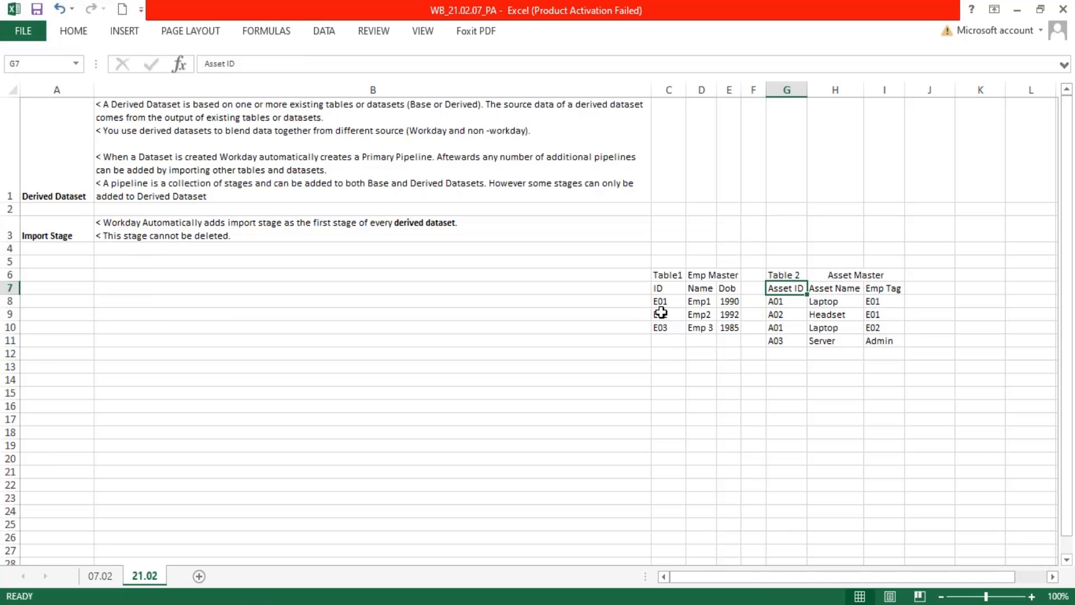
Step: Highlight the Emp Master ID, Name and Dob columns, the Asset columns, and the empty join-results area
left_click_drag(660, 302, 730, 328)
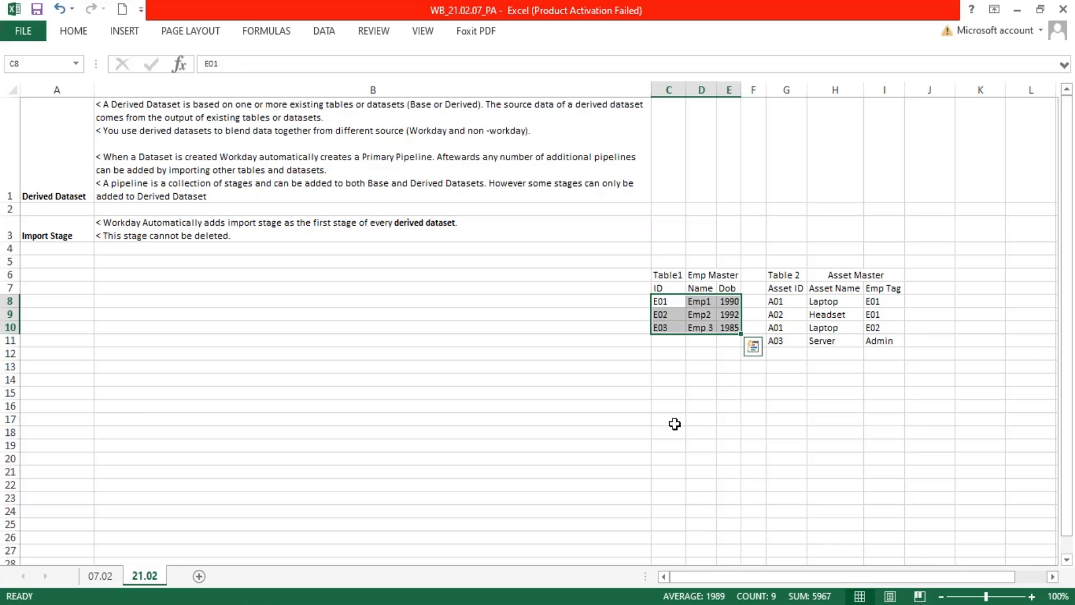
left_click_drag(669, 380, 869, 456)
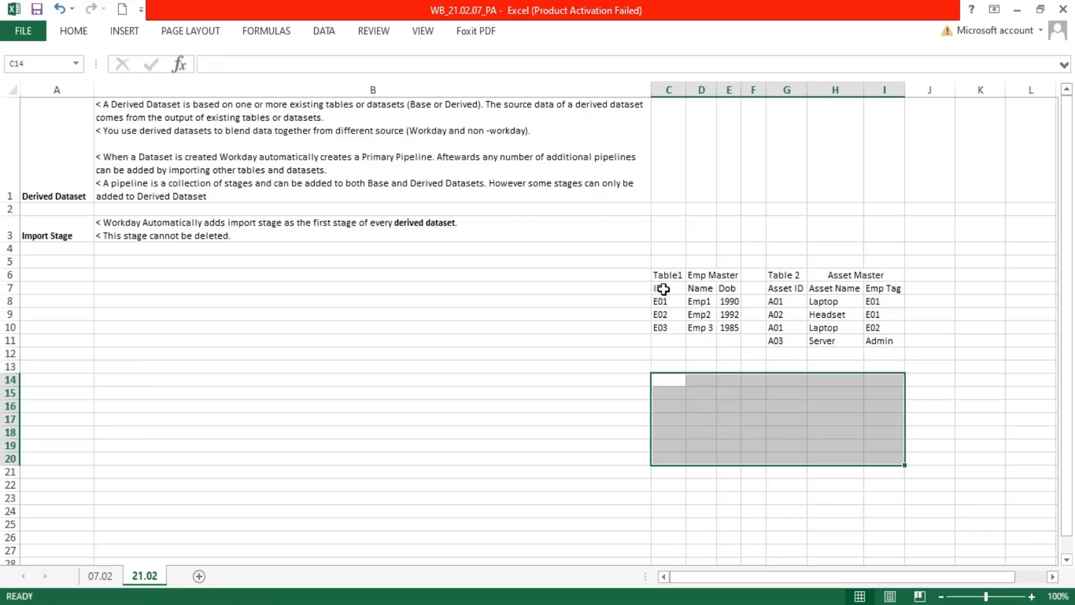
left_click_drag(662, 290, 667, 325)
left_click_drag(695, 291, 660, 318)
left_click_drag(706, 292, 711, 336)
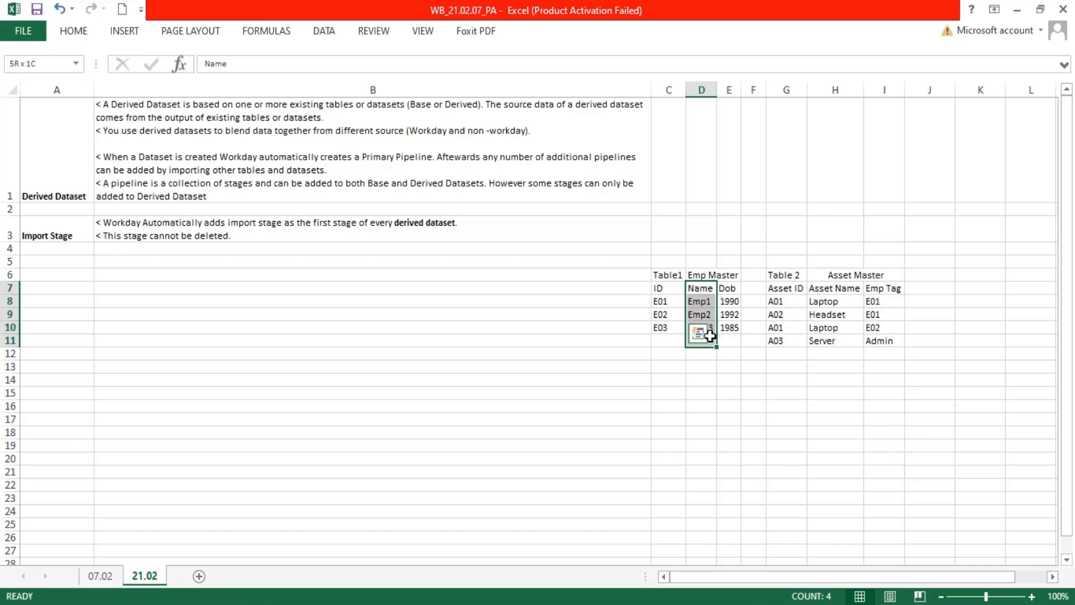
left_click_drag(734, 290, 735, 329)
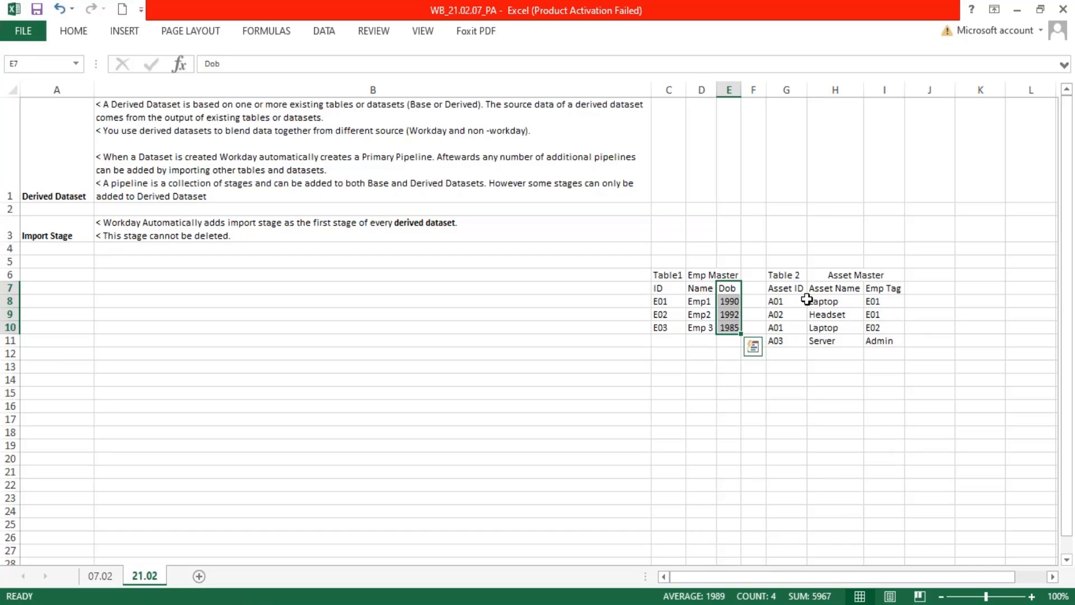
left_click_drag(828, 291, 779, 343)
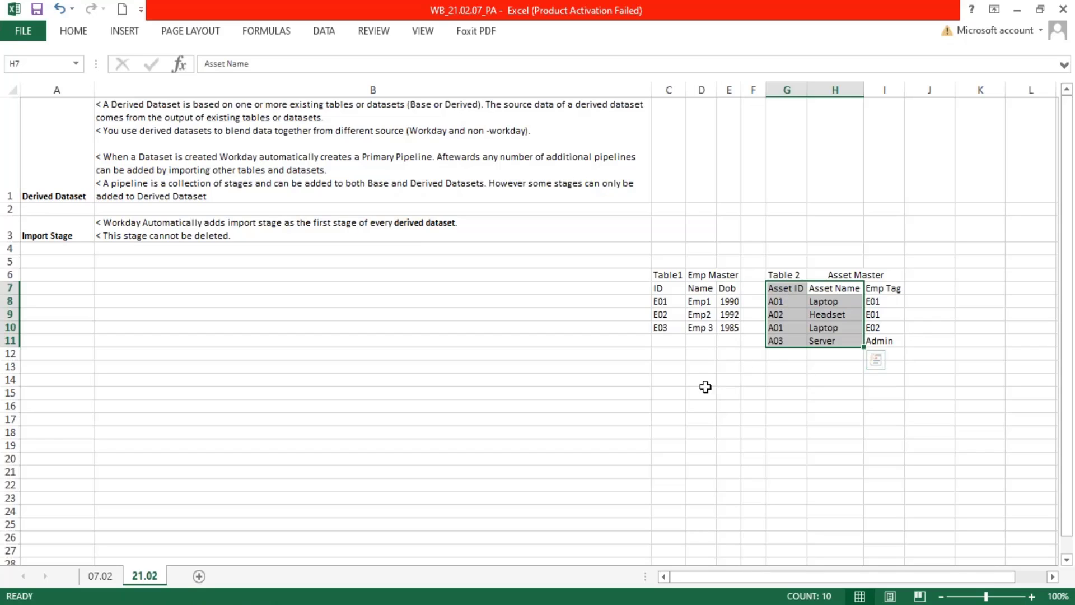
left_click_drag(665, 378, 884, 470)
left_click_drag(659, 287, 887, 343)
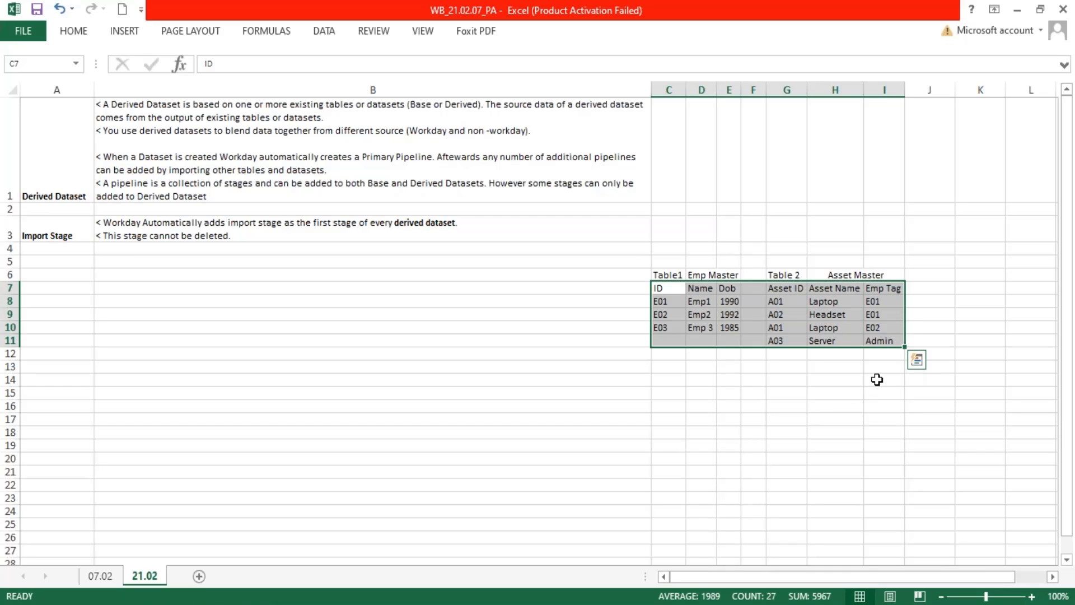
left_click_drag(669, 288, 850, 340)
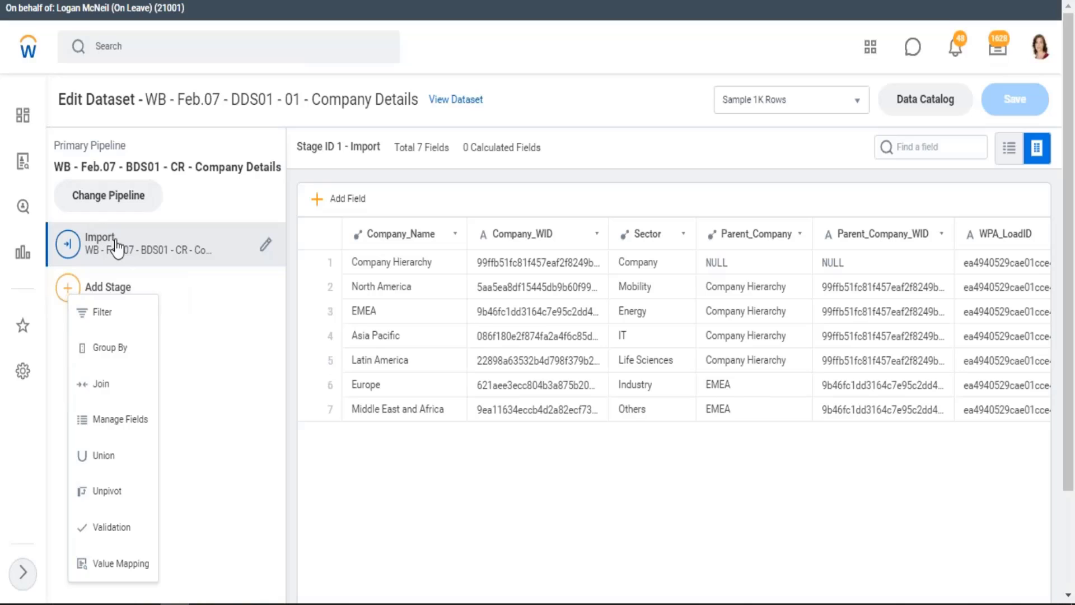
Step: Highlight the Primary Pipeline label on the Company Details Edit Dataset page
left_click_drag(66, 145, 118, 144)
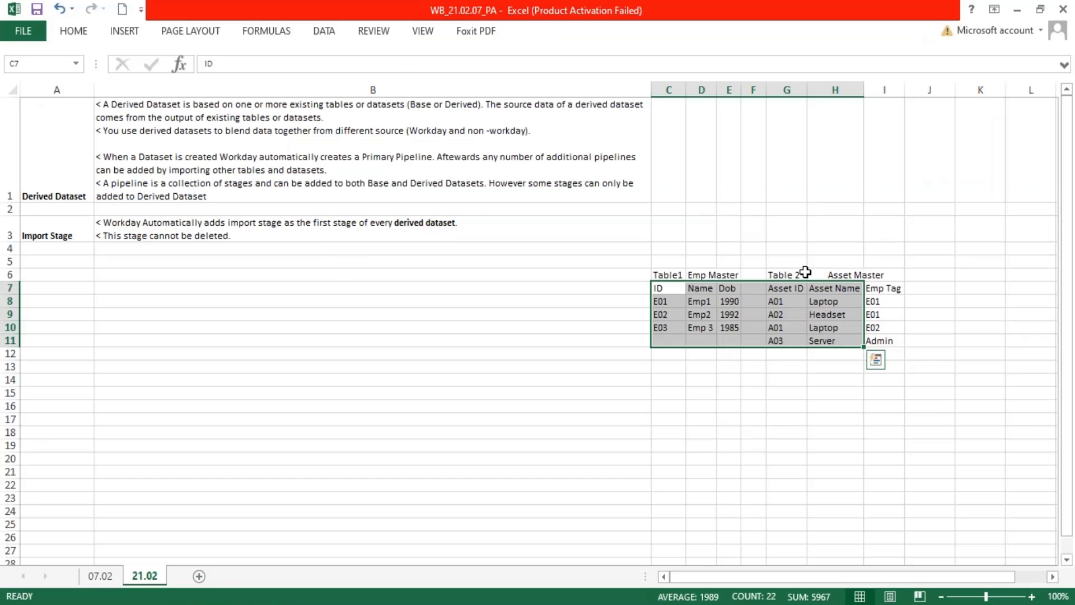
left_click_drag(792, 272, 889, 355)
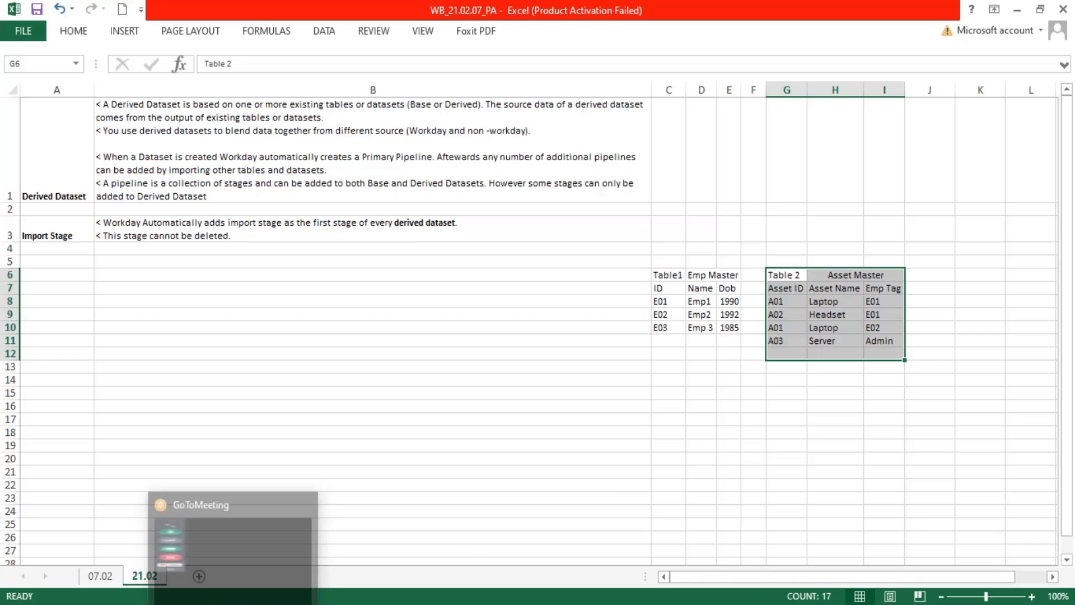
mouse_move(196, 604)
left_click(213, 588)
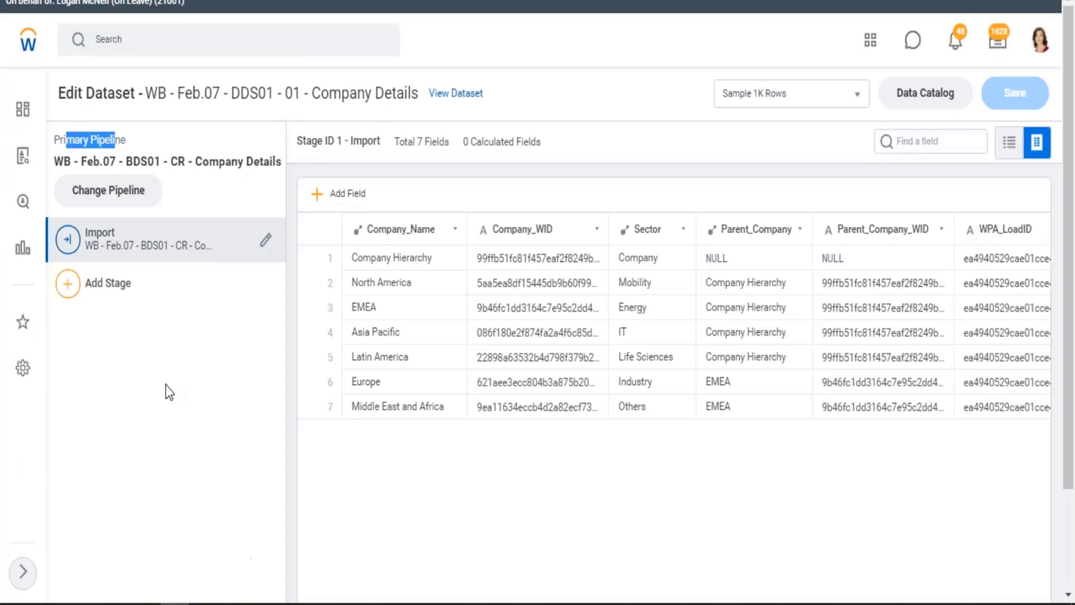
Step: Add a Join stage to the Company Details primary pipeline and highlight its join instructions
left_click(126, 200)
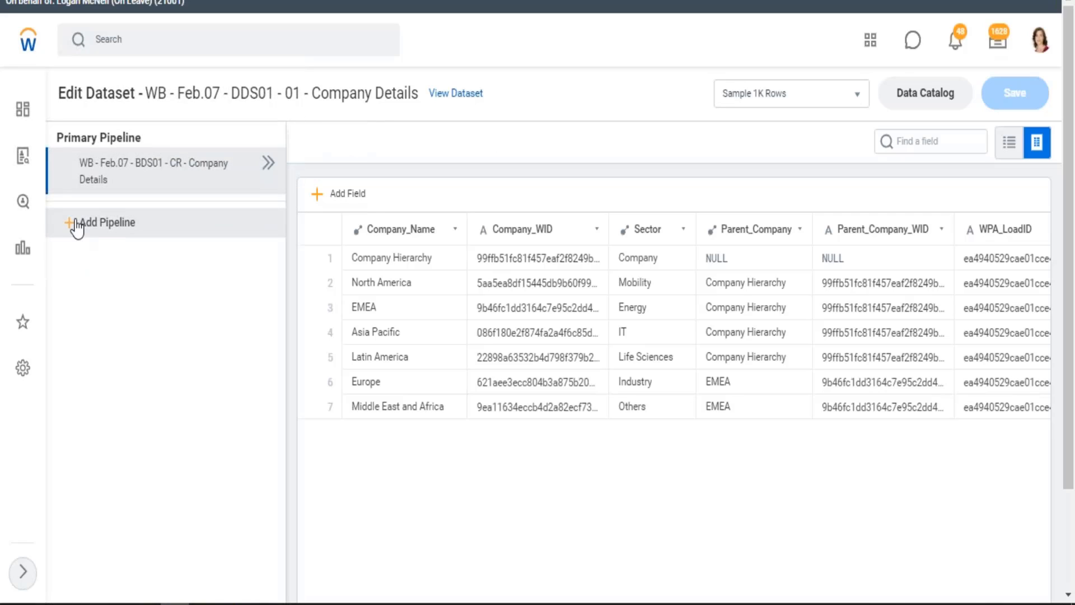
left_click(269, 163)
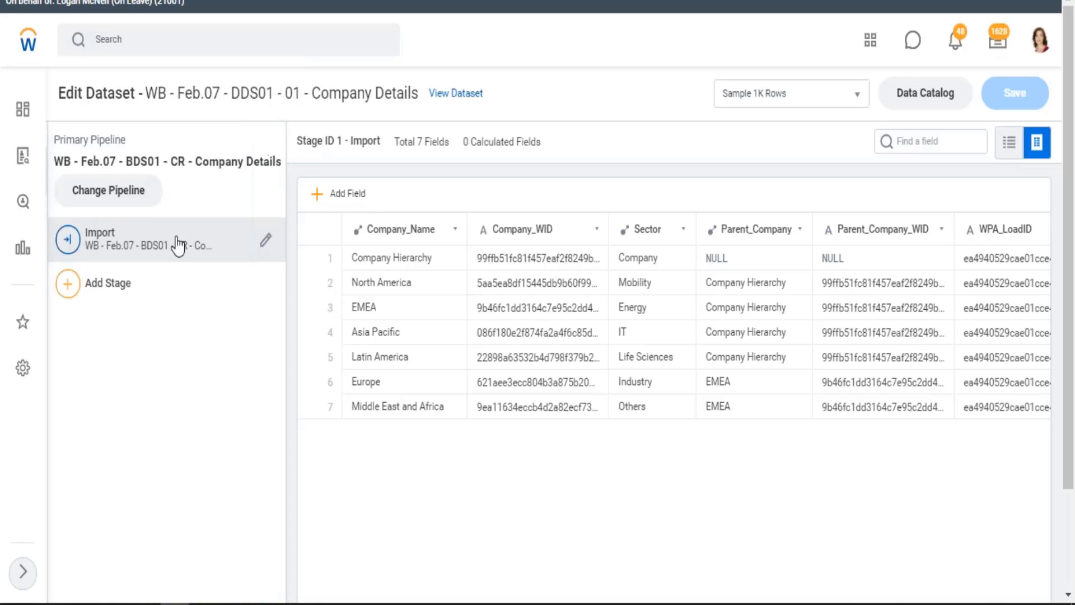
left_click(68, 284)
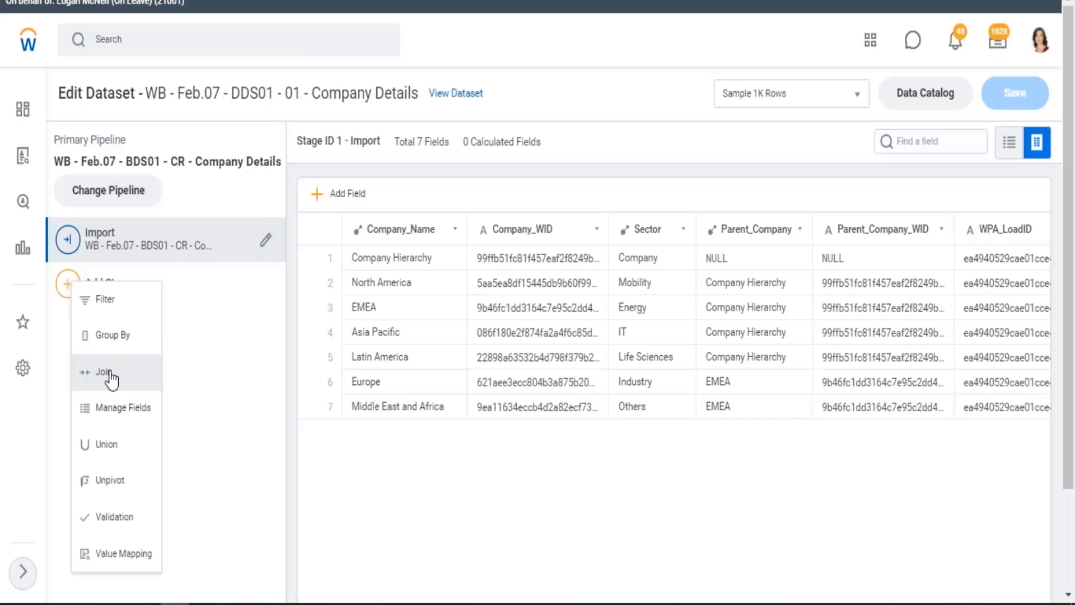
left_click(103, 376)
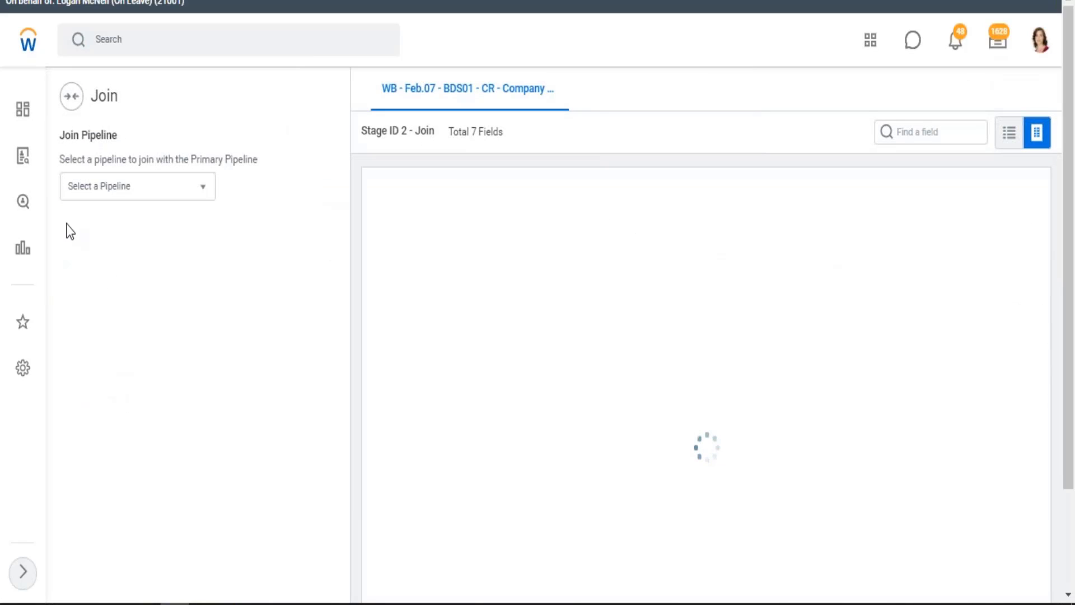
left_click_drag(69, 159, 268, 167)
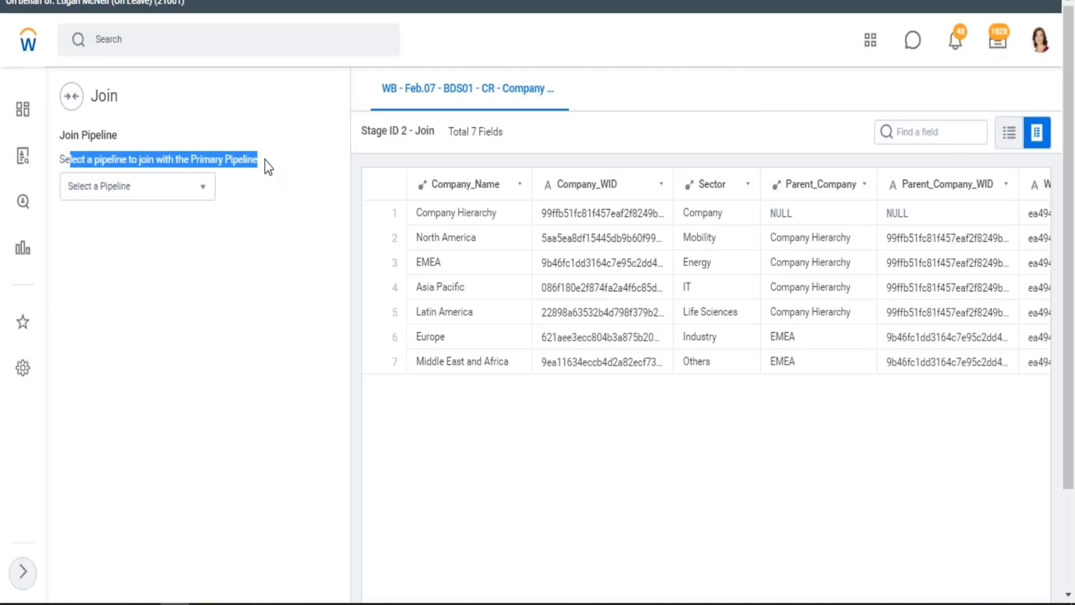
left_click(194, 159)
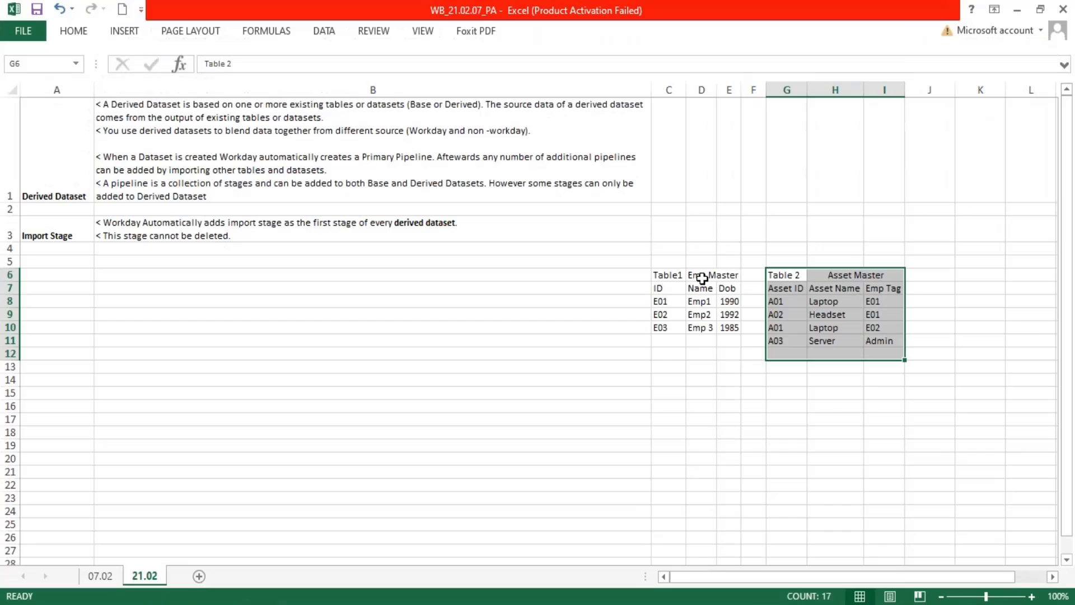
left_click_drag(675, 276, 895, 356)
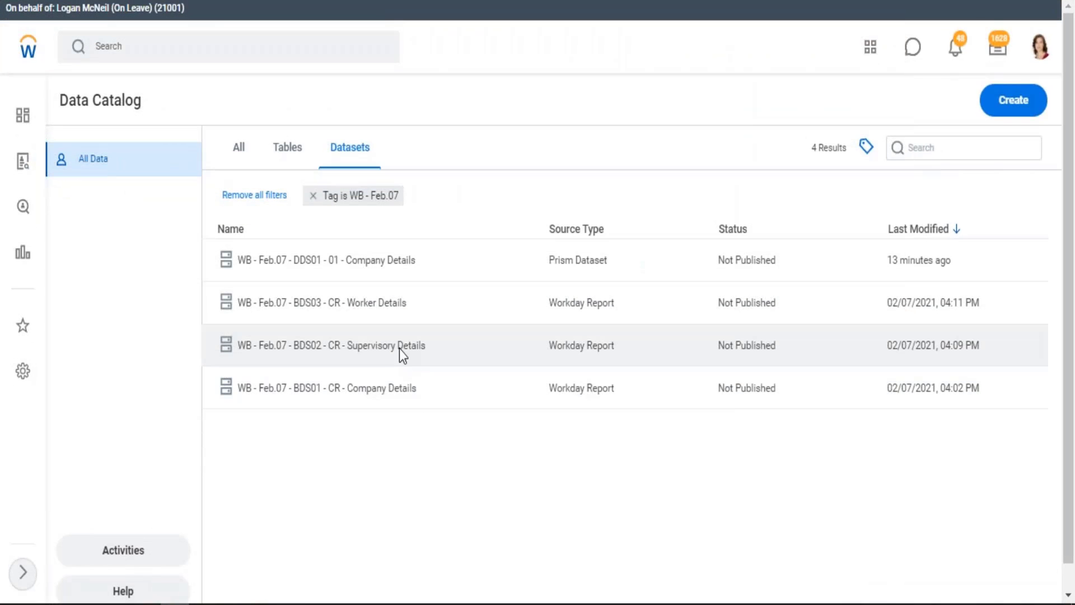
left_click(427, 355)
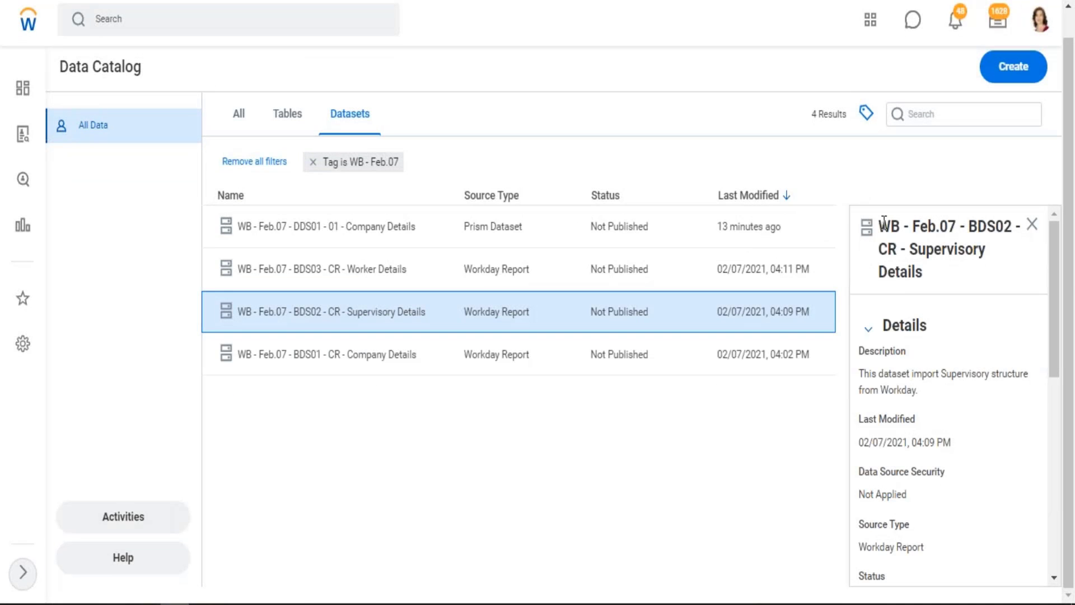
left_click_drag(880, 225, 927, 275)
key("ctrl+c")
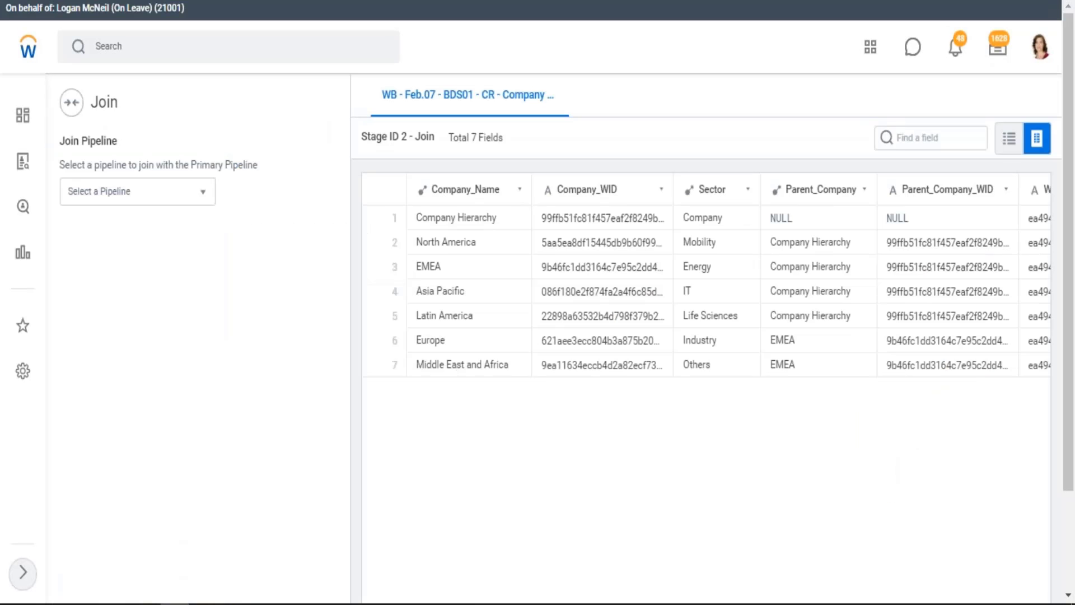
Step: Add 'WB - Feb.07 - BDS02 - CR - Supervisory Details' as the second pipeline to join
left_click(128, 187)
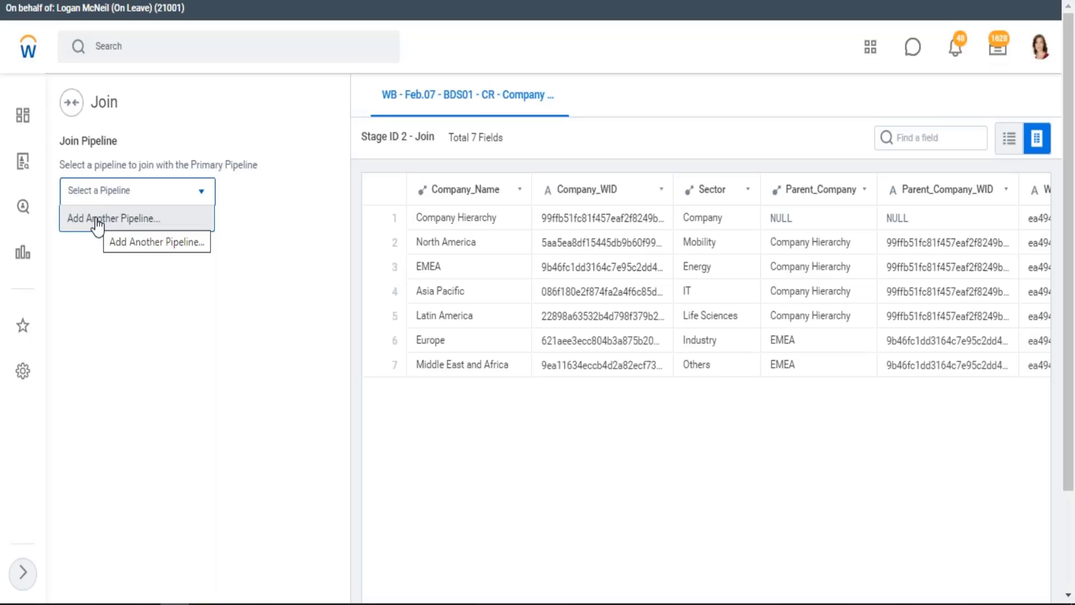
left_click(97, 220)
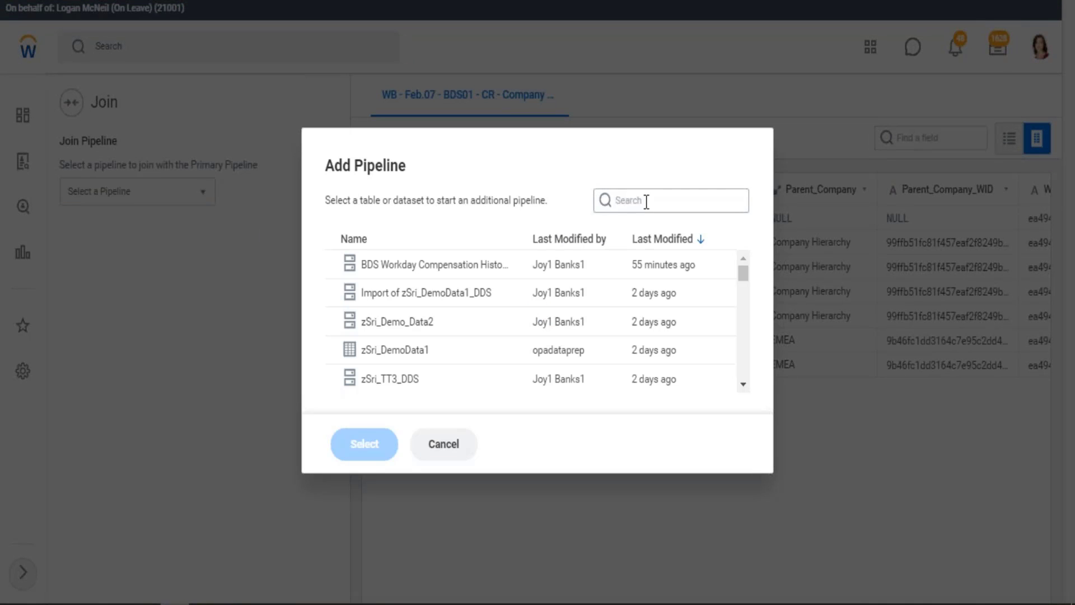
left_click(646, 201)
key("ctrl+v")
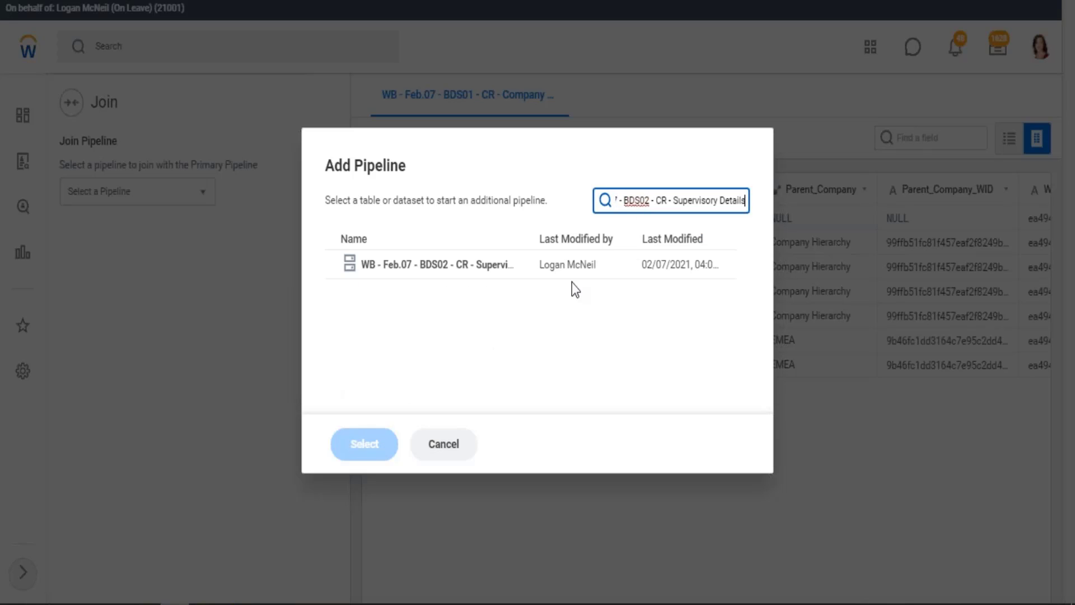
left_click(485, 273)
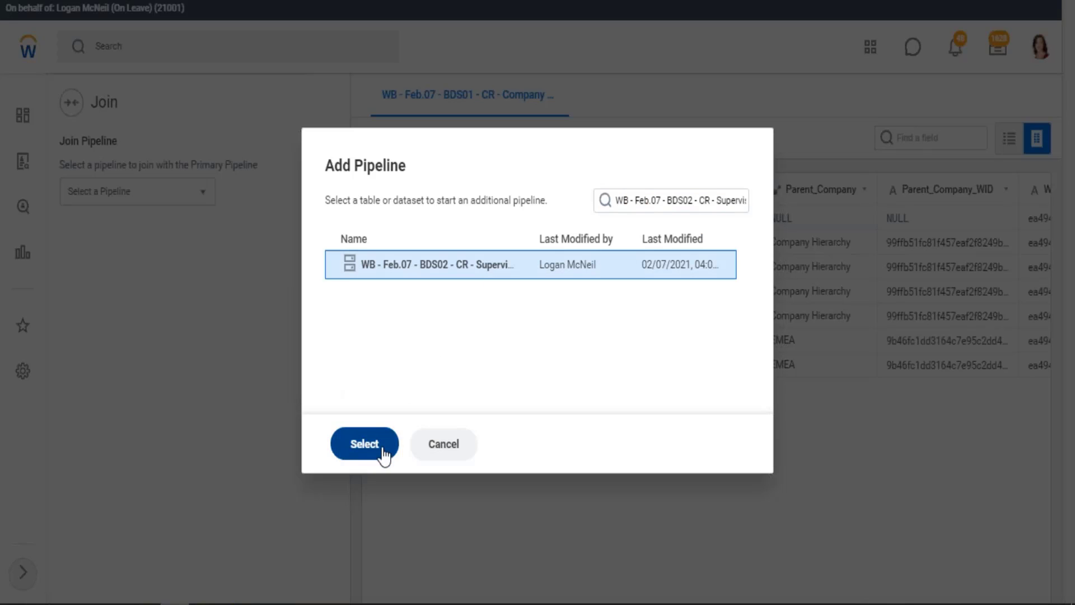
left_click(365, 445)
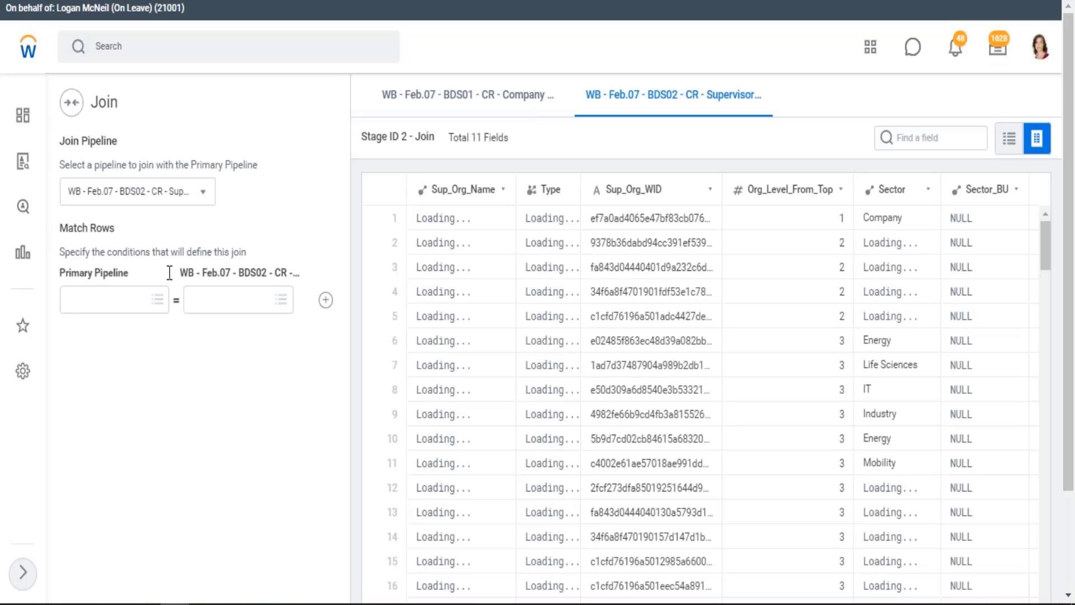
Step: Highlight the joined pipeline's name and the Company Details pipeline name
left_click_drag(189, 272, 307, 280)
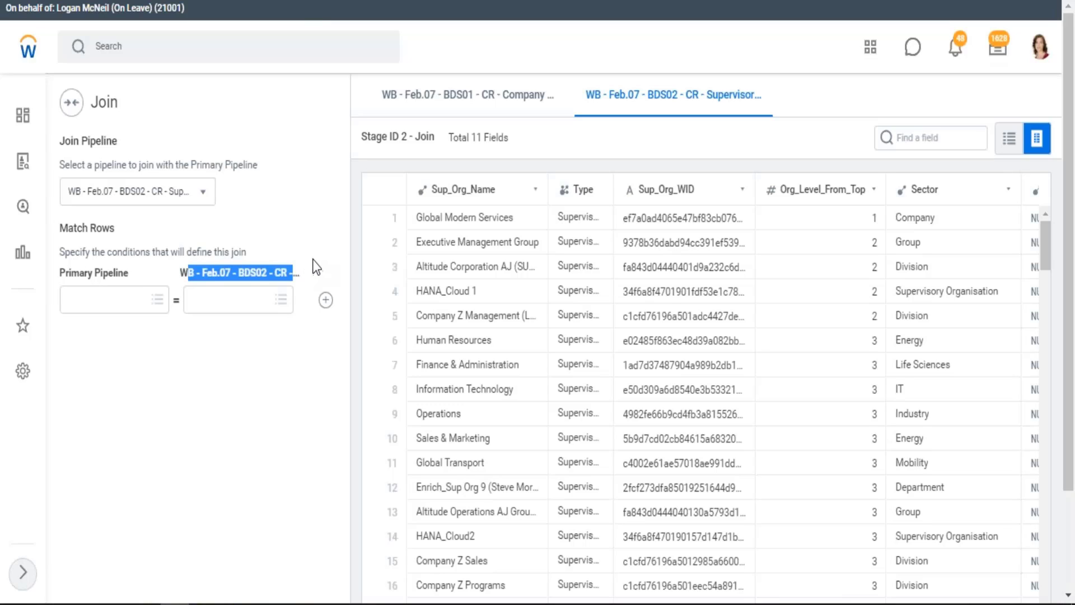
left_click(382, 103)
left_click_drag(381, 103, 780, 204)
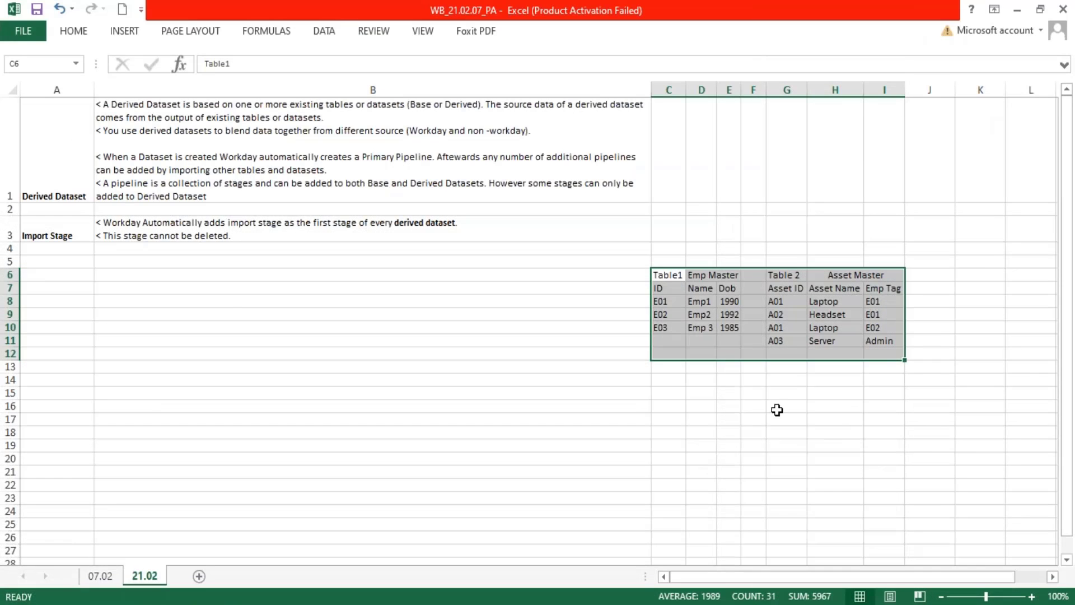
Step: Bold the ID/Name/Dob headers and the Asset ID/Asset Name/Emp Tag headers
left_click(778, 410)
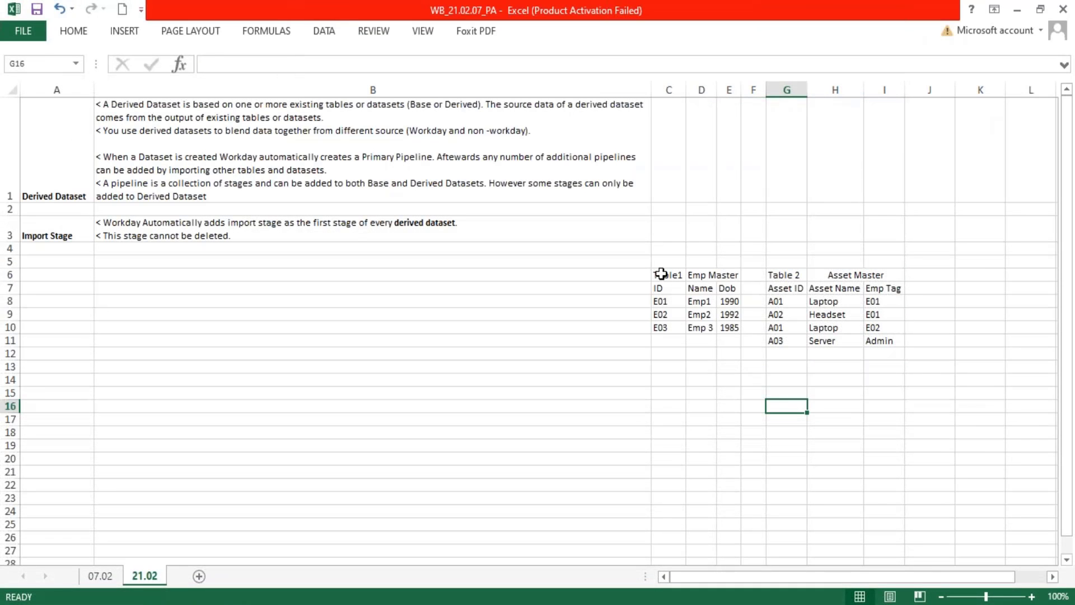
left_click_drag(656, 276, 724, 323)
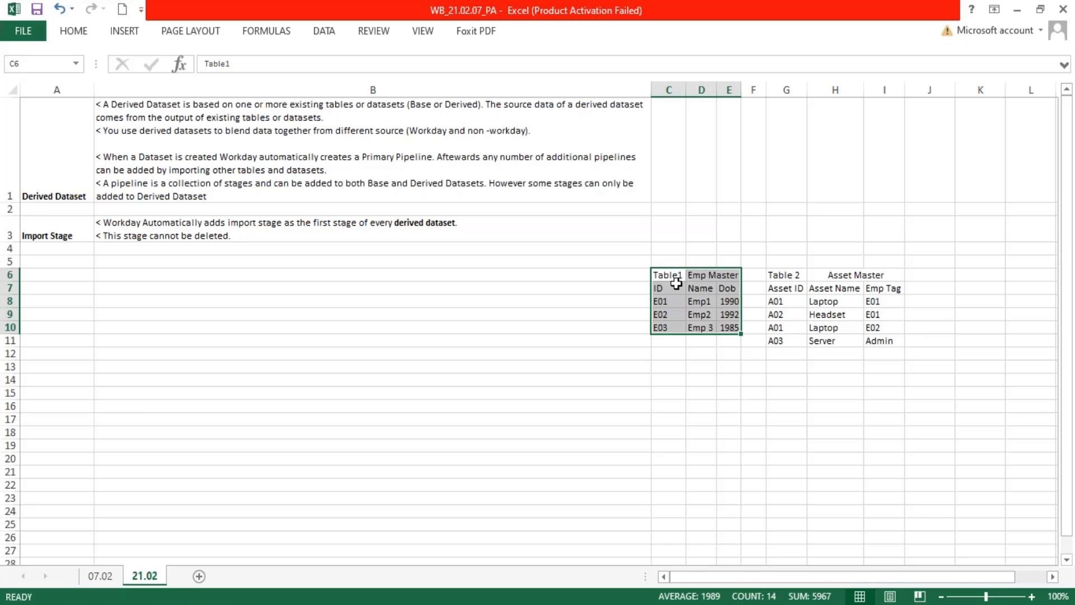
left_click_drag(657, 287, 728, 292)
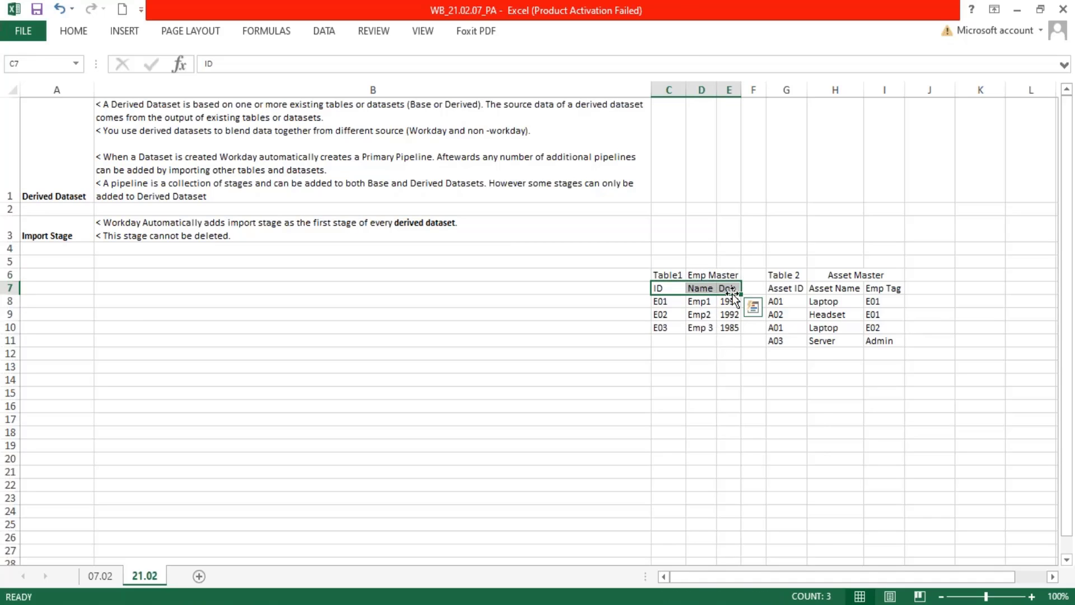
key("ctrl+b")
left_click_drag(660, 301, 661, 325)
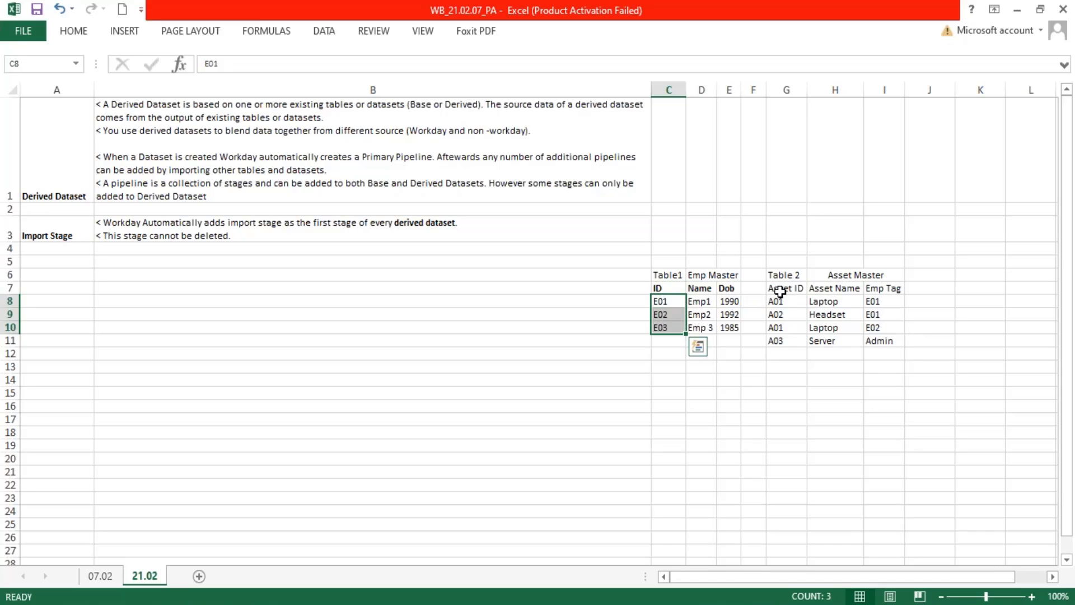
left_click_drag(782, 290, 887, 290)
key("ctrl+b")
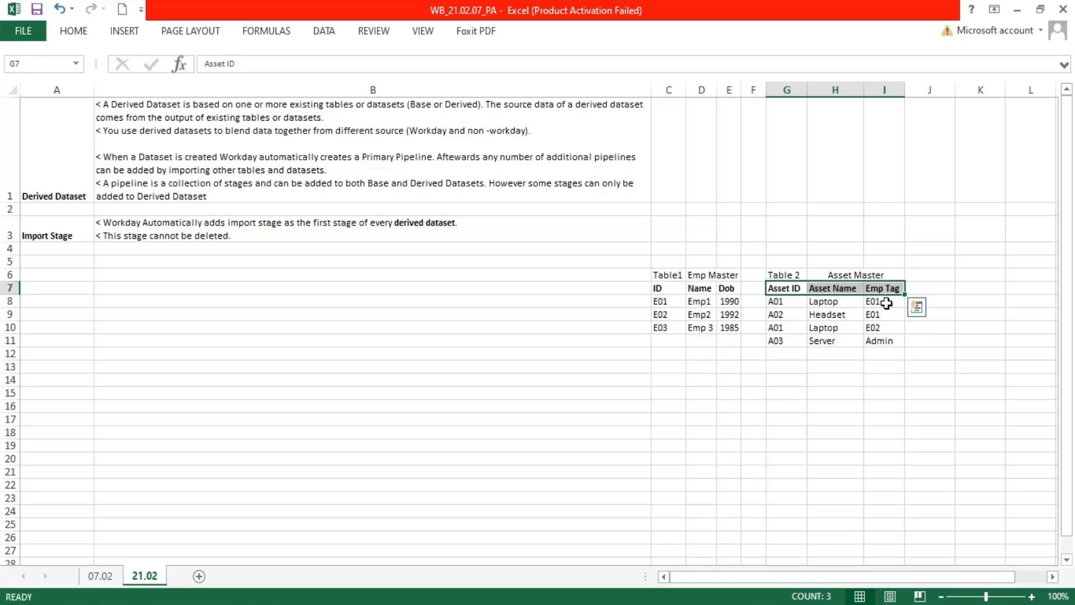
left_click(775, 392)
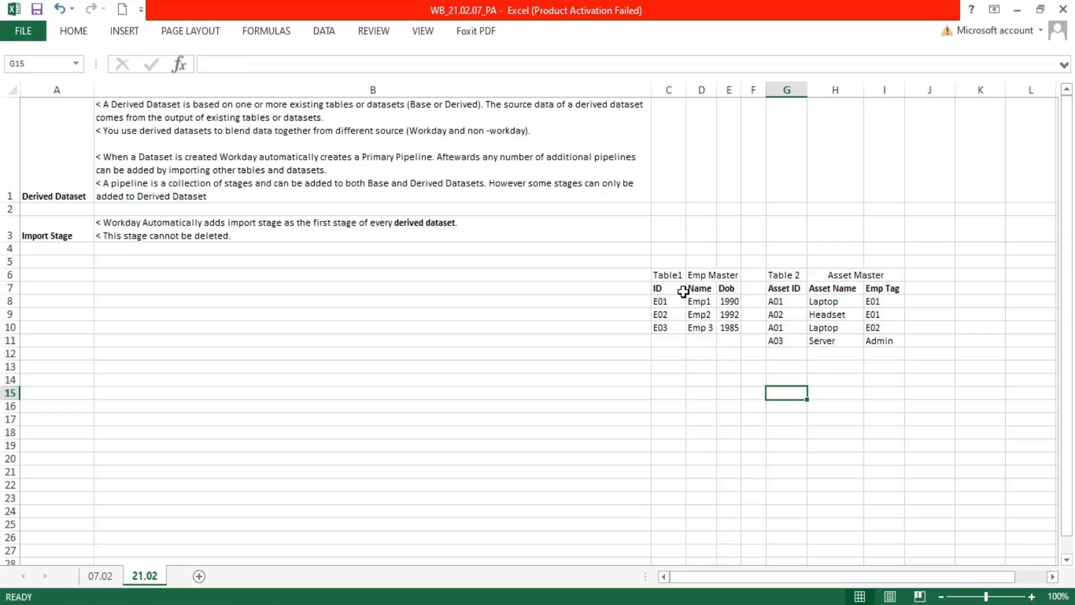
left_click_drag(664, 274, 731, 328)
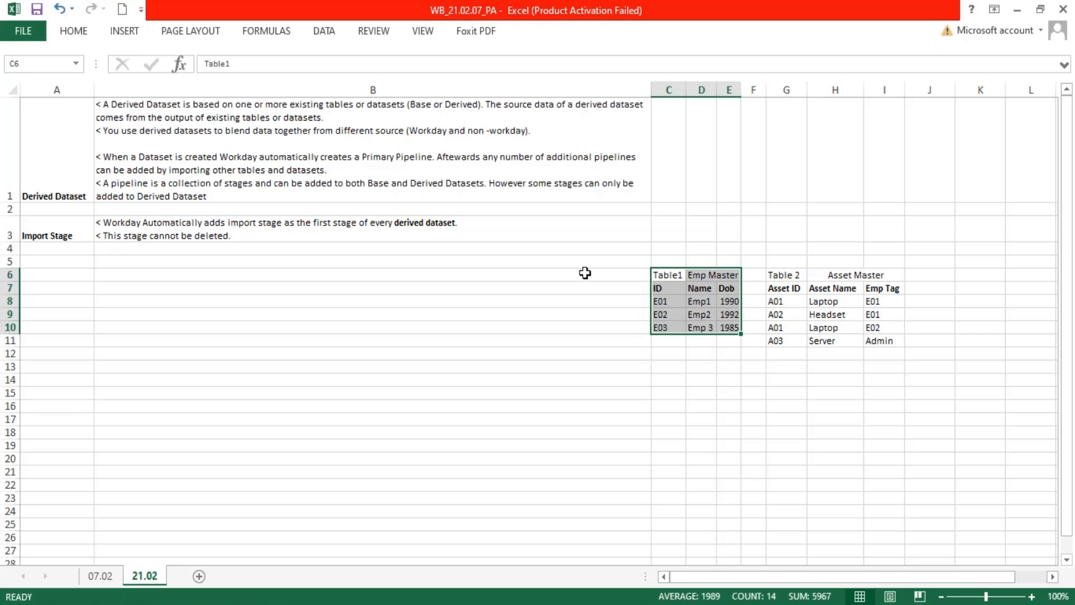
left_click(86, 31)
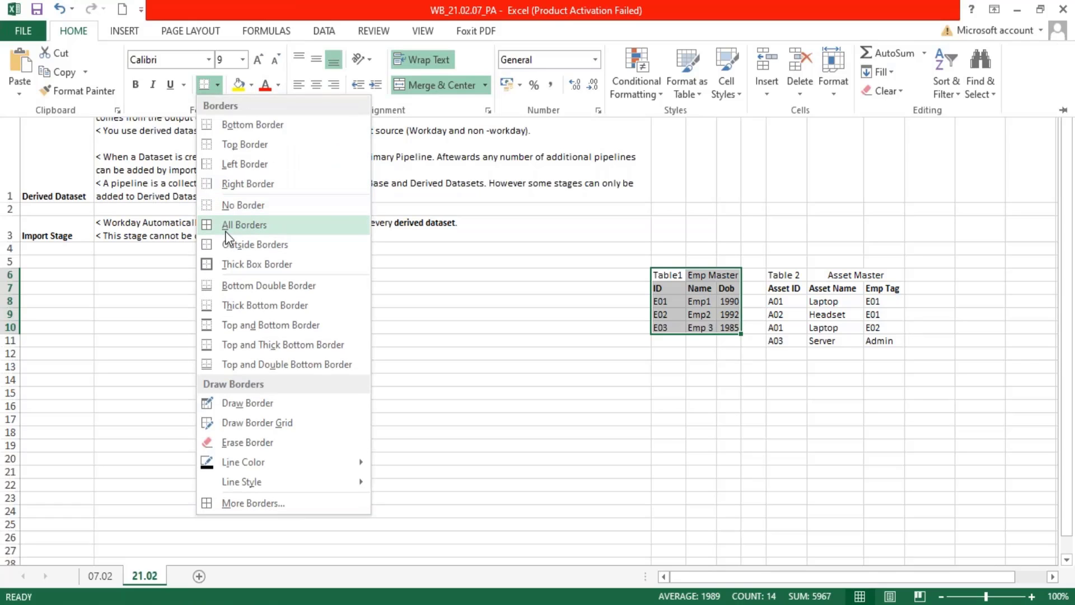
Step: Apply All Borders to every cell of the Emp Master and Asset Master tables
left_click(226, 229)
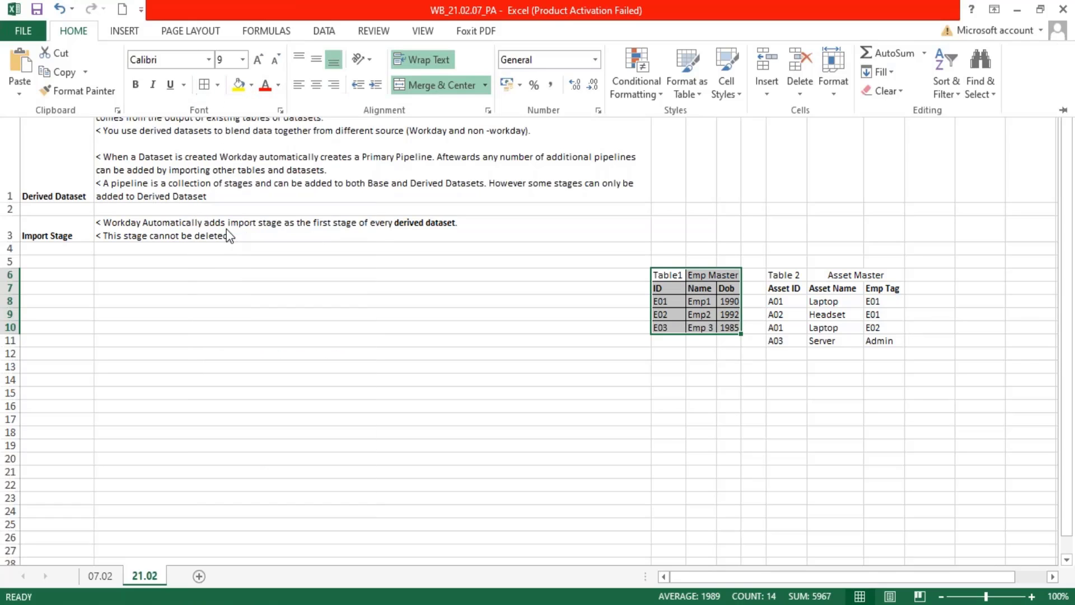
left_click(781, 276)
left_click_drag(783, 275, 898, 341)
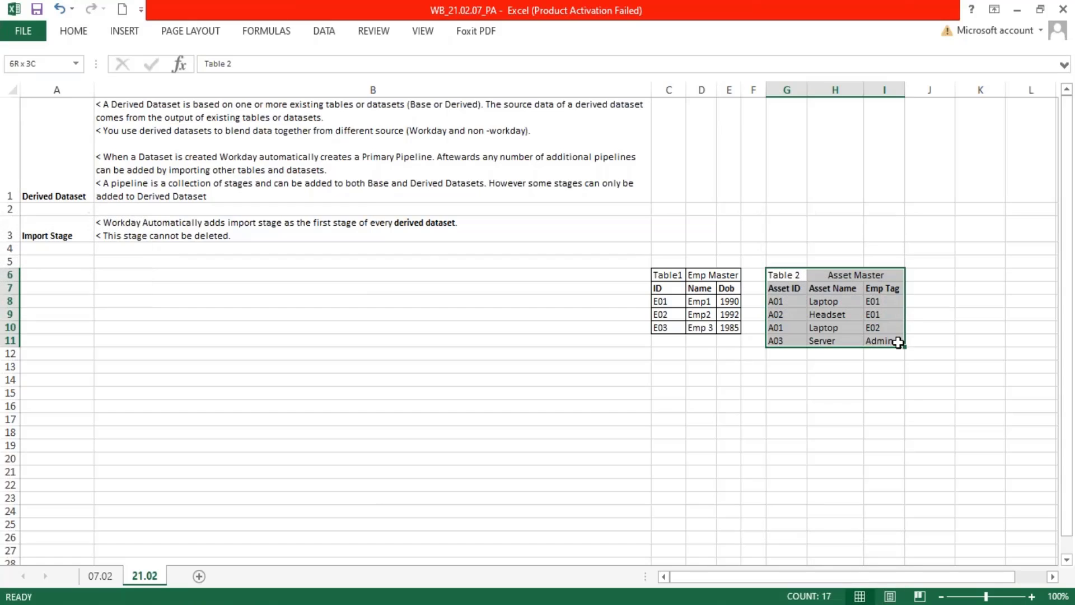
left_click(79, 38)
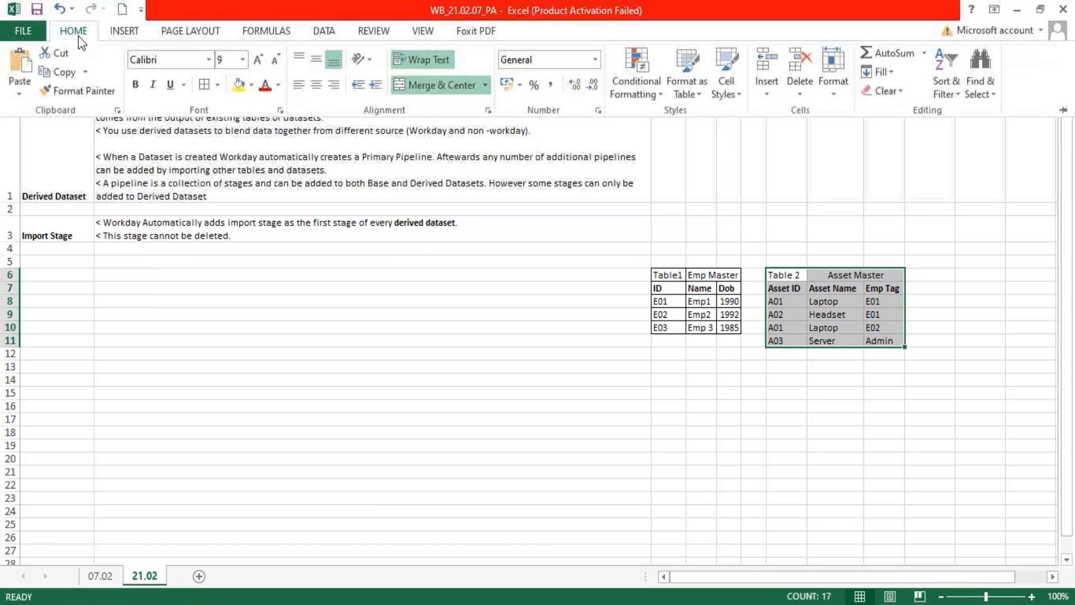
left_click(202, 86)
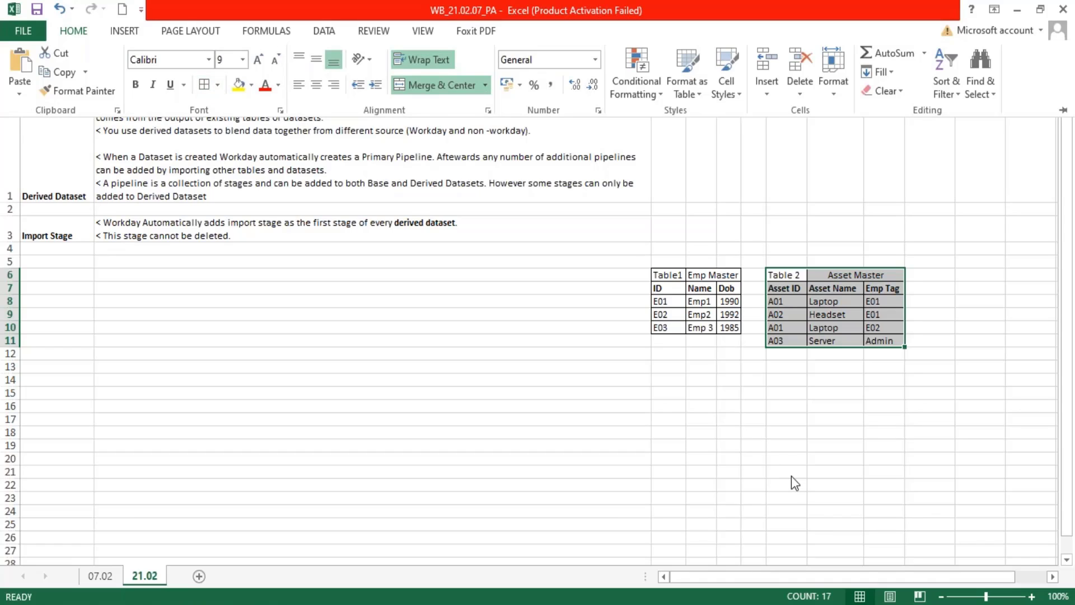
left_click(792, 437)
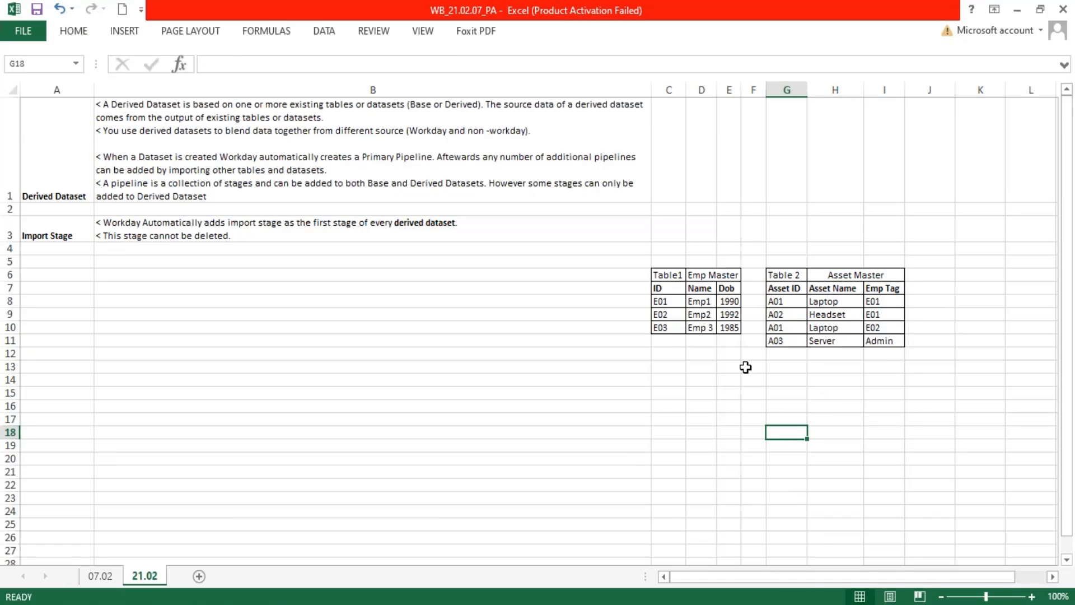
left_click(663, 301)
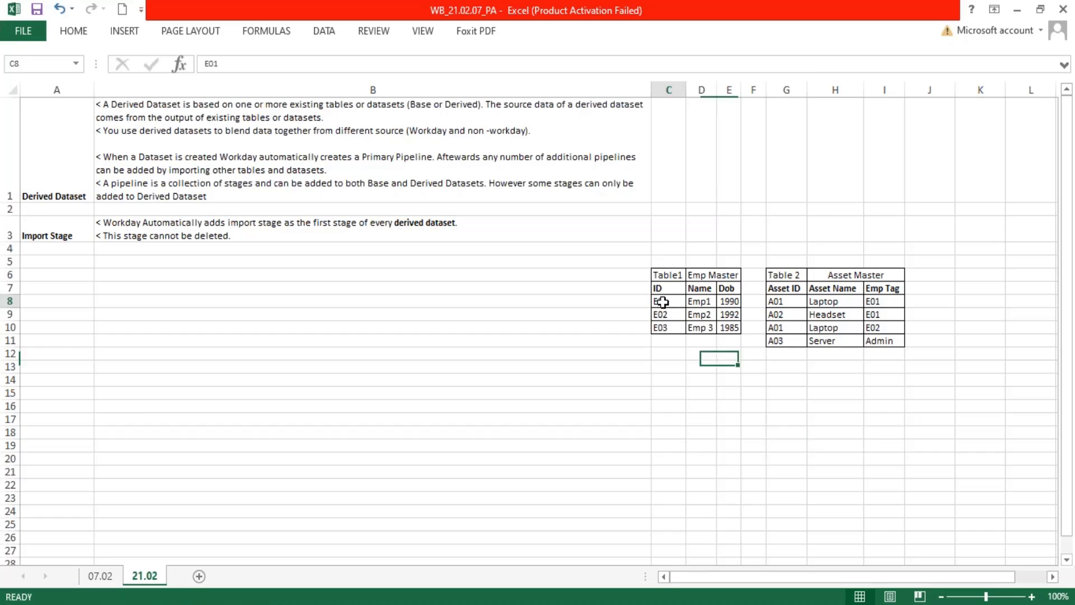
left_click_drag(894, 308, 884, 344)
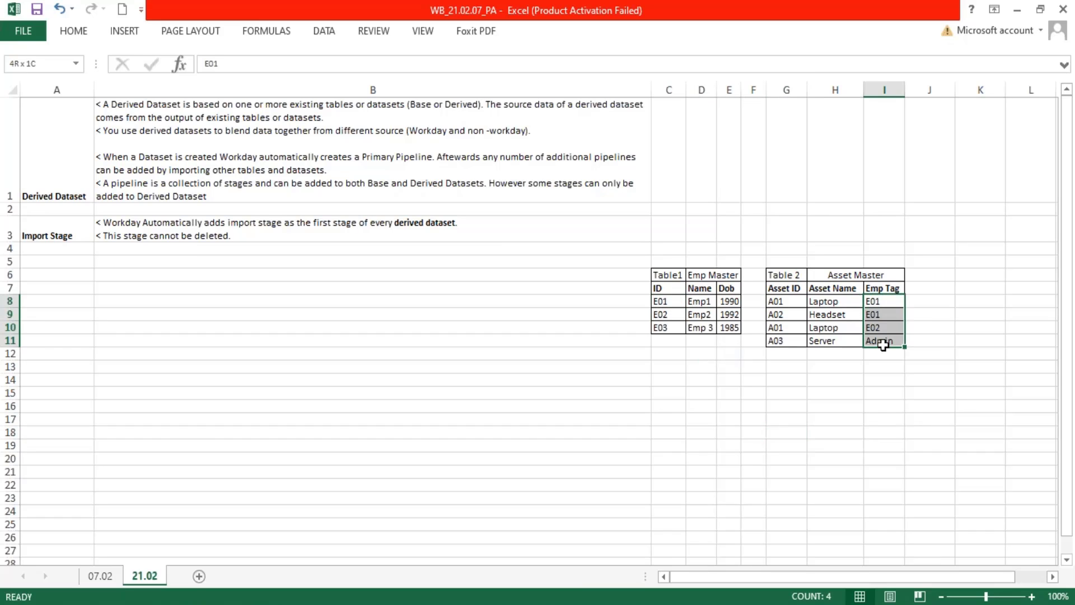
left_click_drag(665, 301, 665, 339)
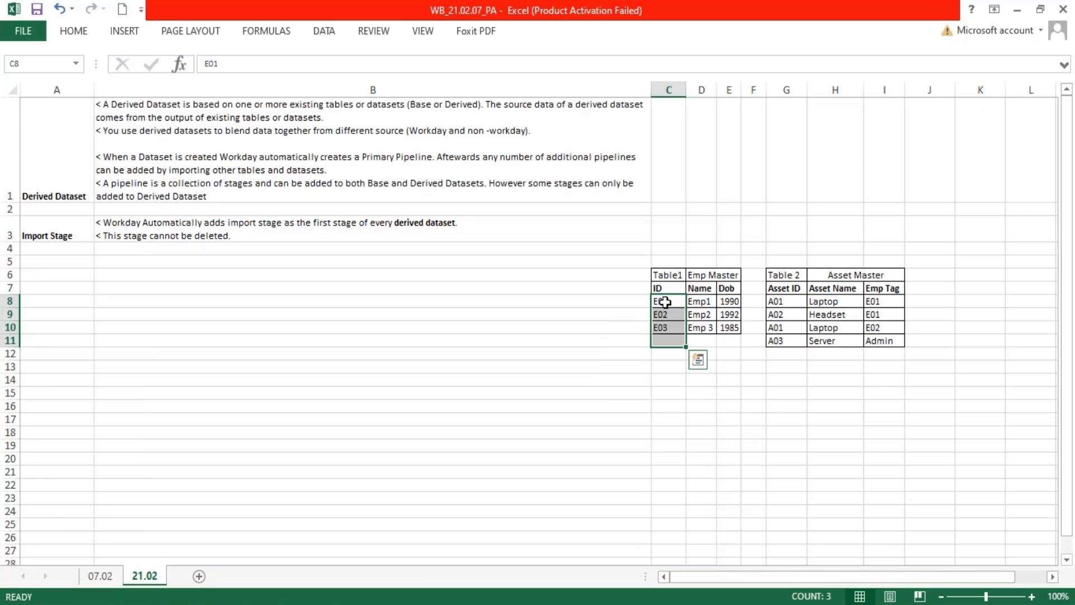
left_click(665, 302)
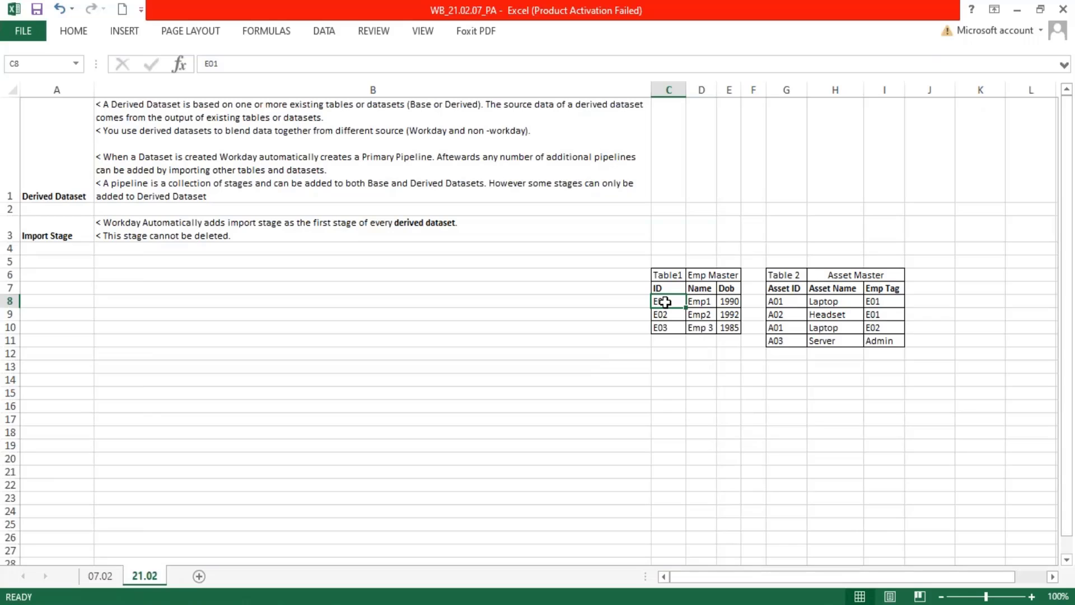
left_click(887, 301, "ctrl")
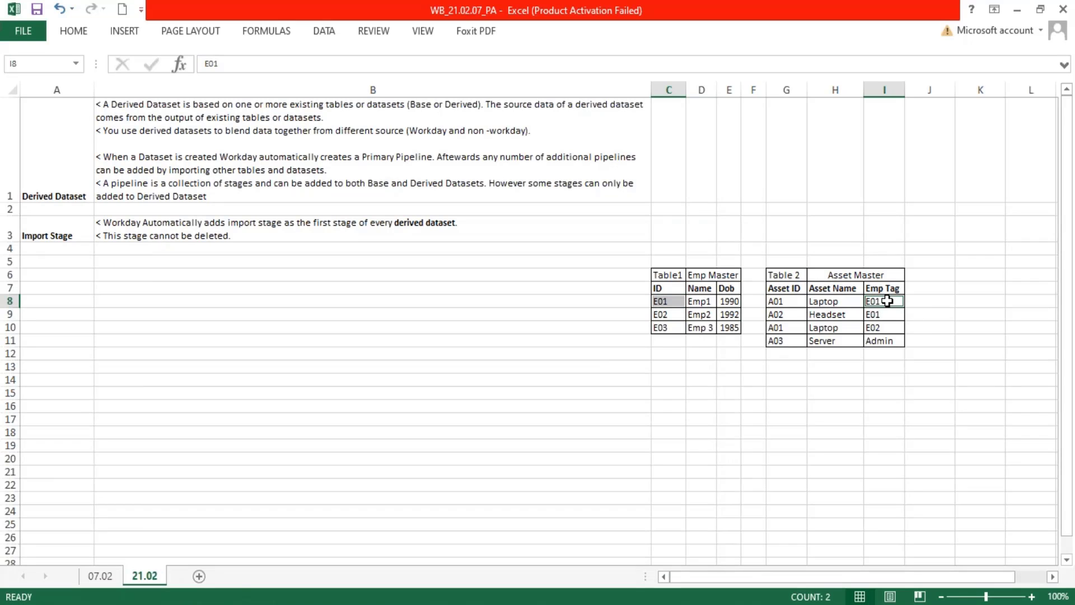
left_click(662, 290)
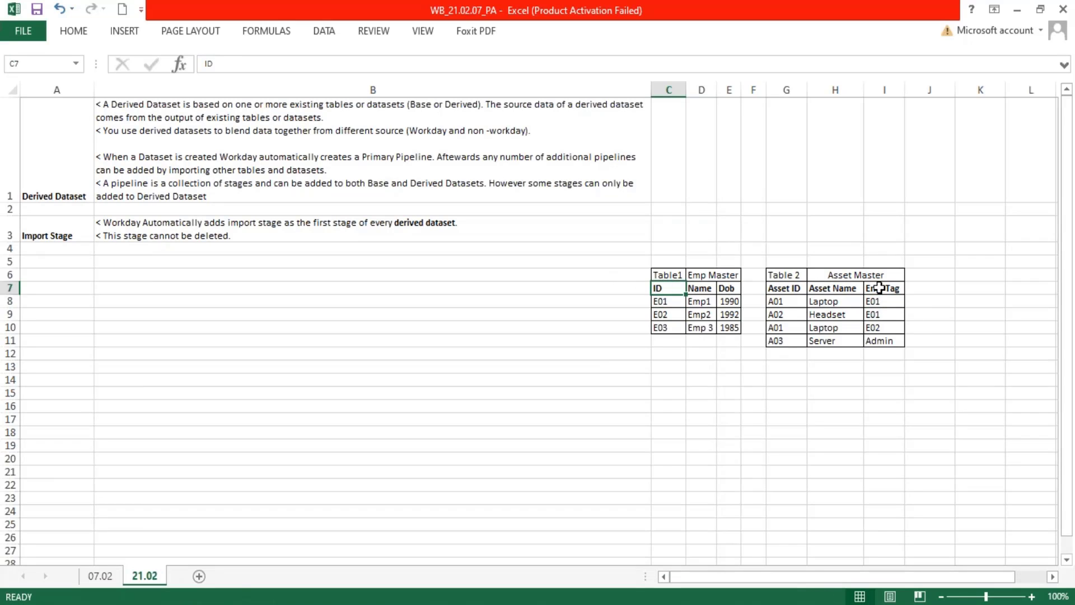
left_click_drag(879, 287, 880, 314, "ctrl")
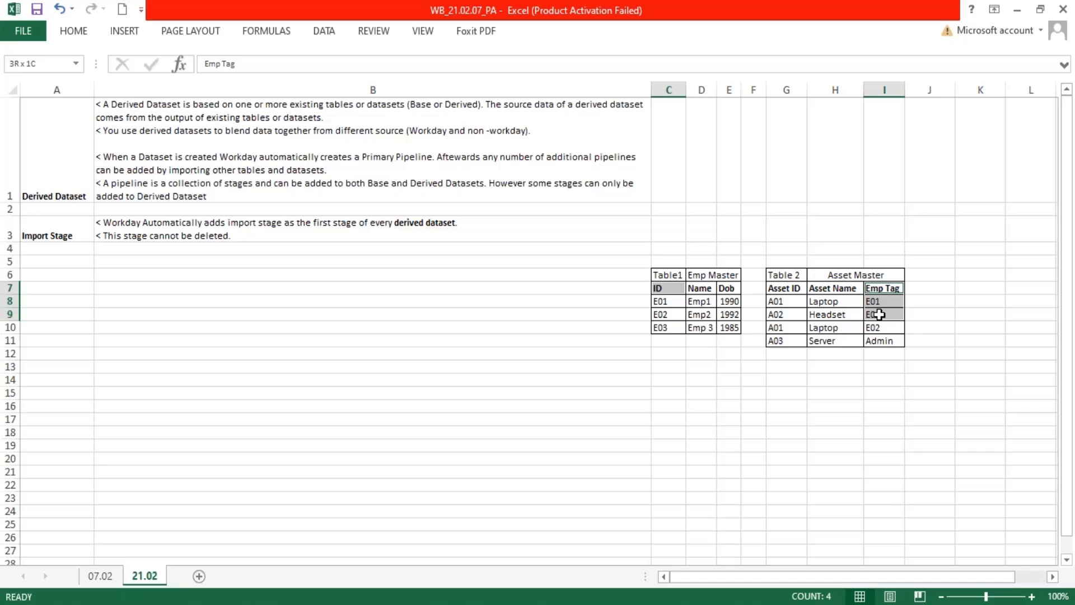
left_click(664, 303)
left_click(874, 300, "ctrl")
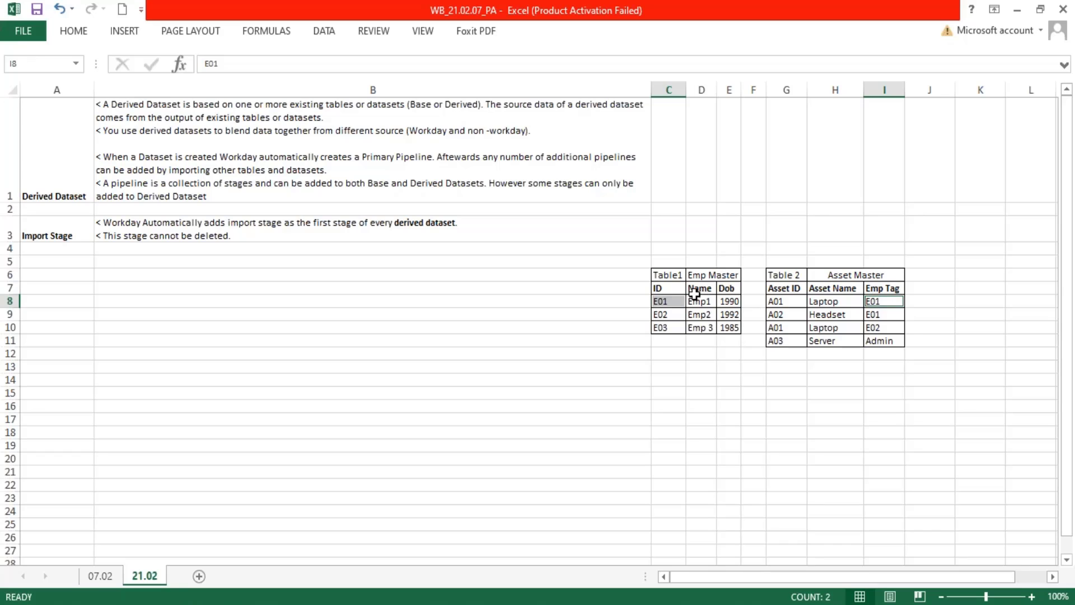
mouse_move(695, 293)
left_mouse_down()
mouse_move(827, 317)
mouse_move(860, 343)
left_mouse_up()
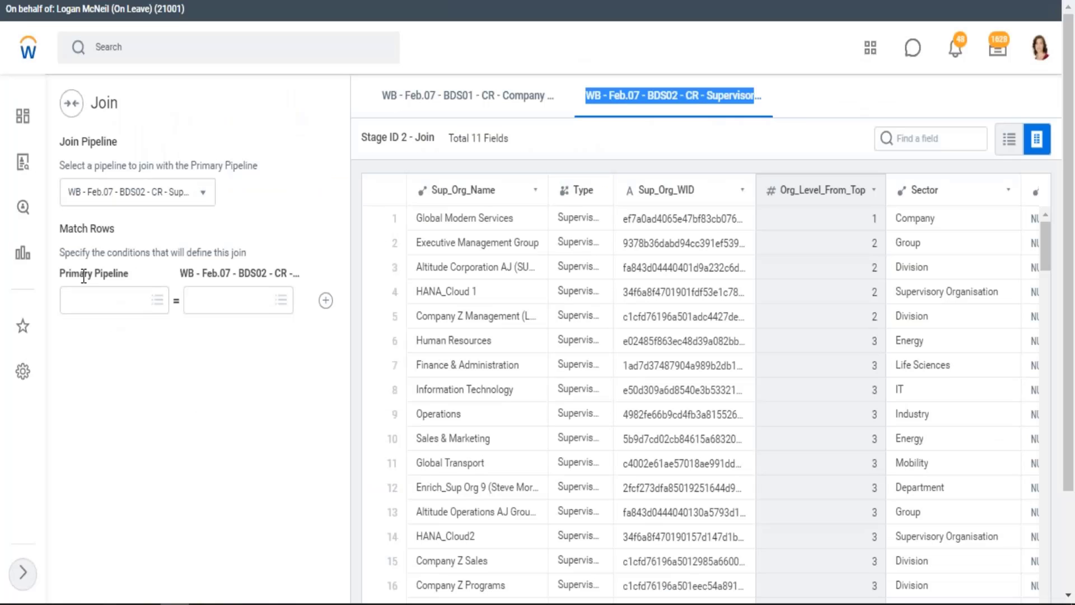
Step: Highlight the join-condition instructions, the Primary Pipeline label and the second pipeline's label
left_click_drag(70, 250, 255, 252)
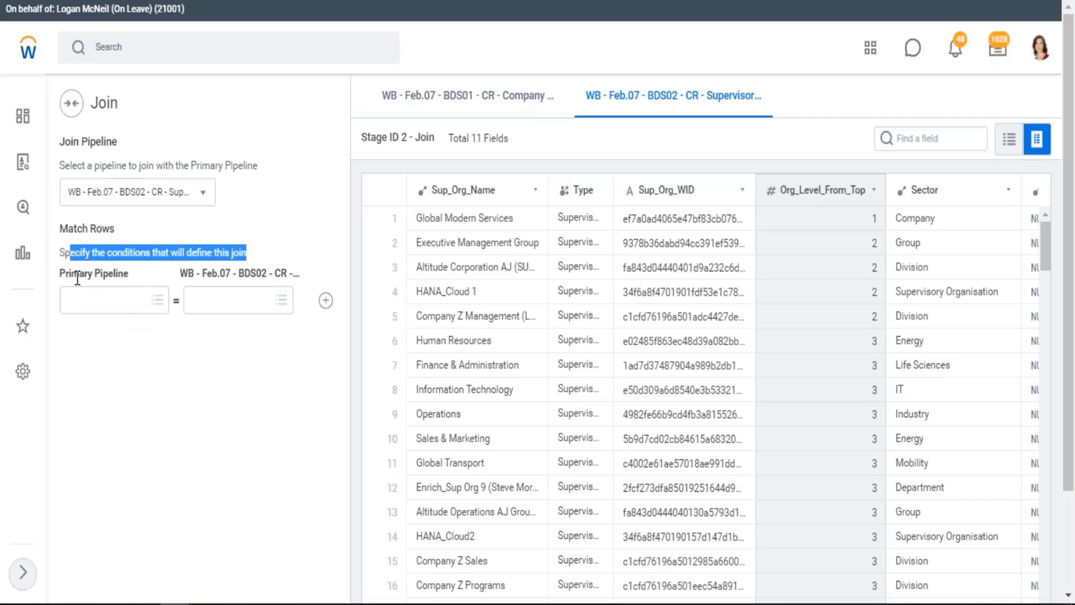
left_click_drag(61, 274, 120, 274)
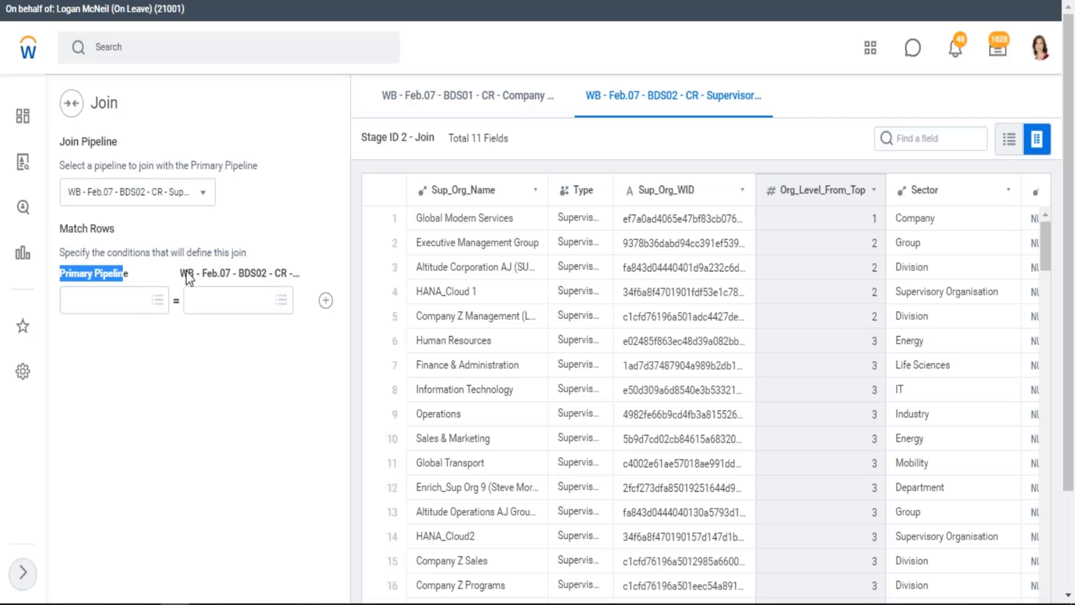
left_click_drag(212, 272, 329, 282)
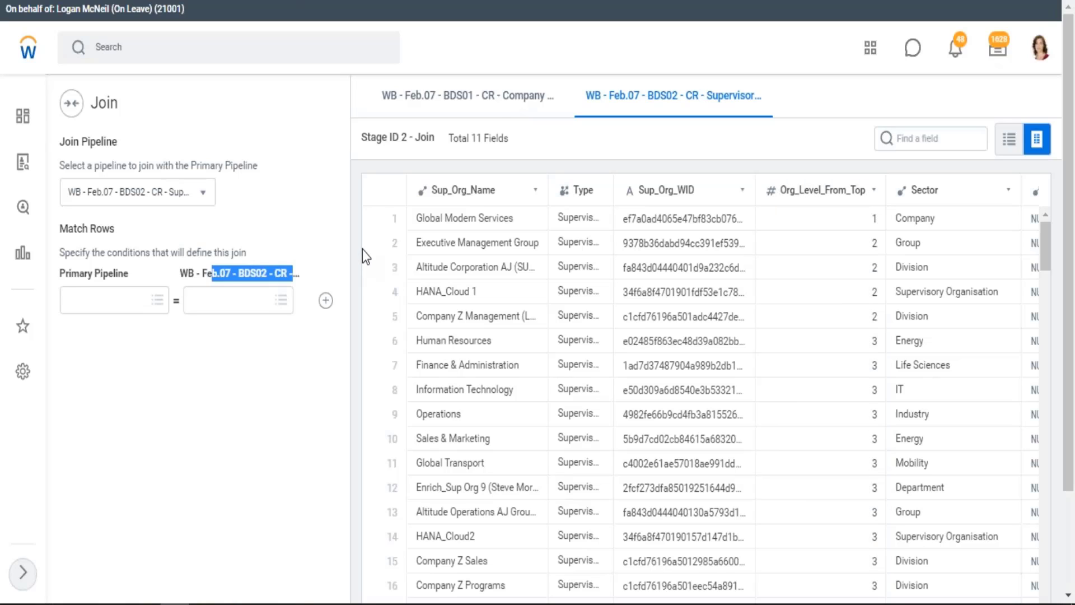
left_click(480, 104)
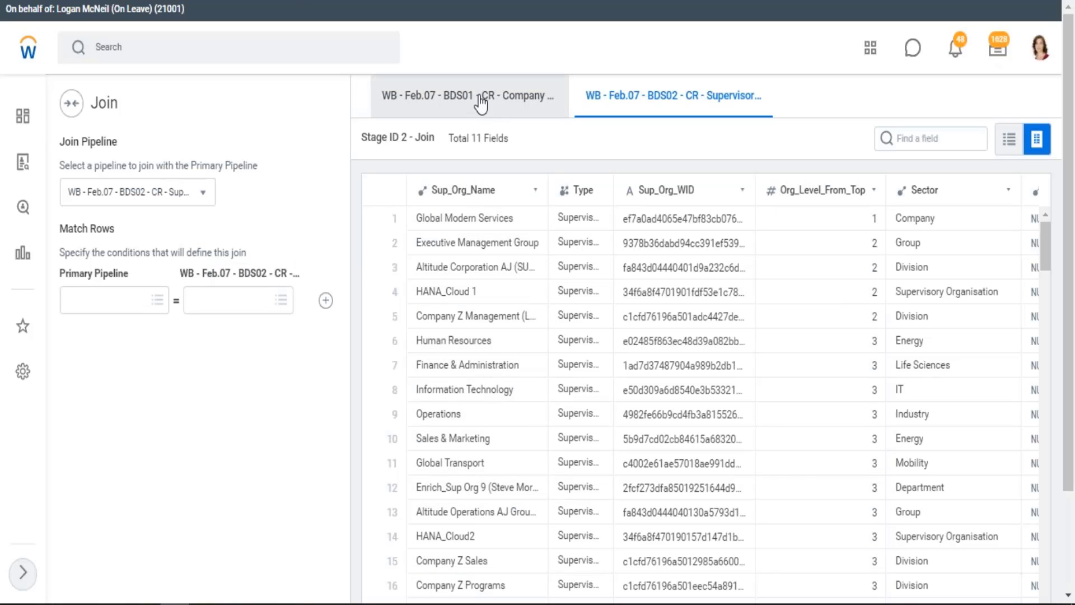
Step: Preview the BDS01 Company pipeline's data, scrolling to its load ID and timestamp columns
left_click(481, 104)
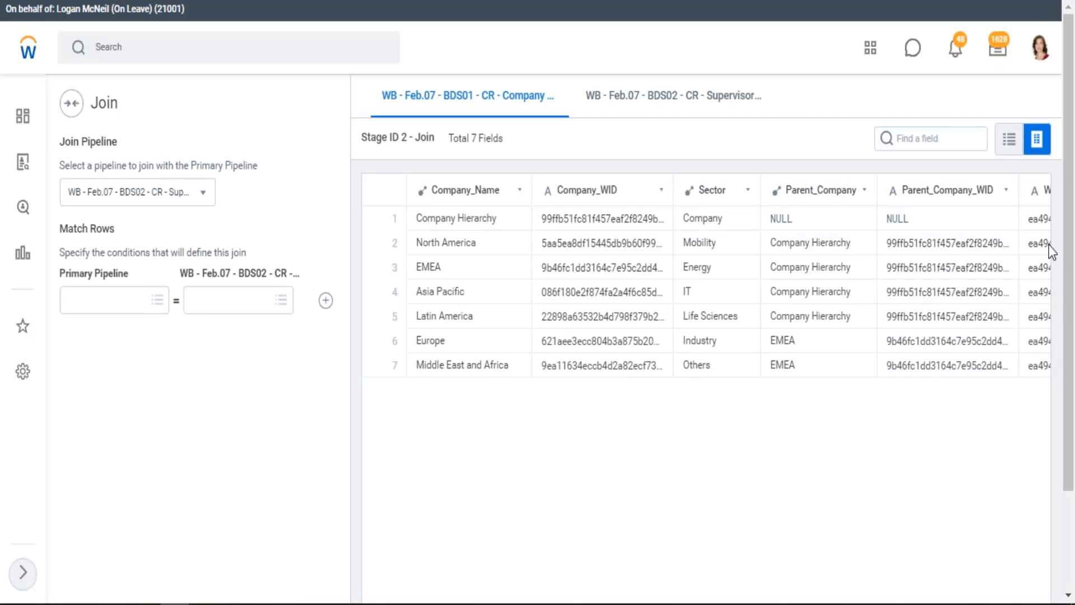
left_click(1068, 546)
left_click(930, 588)
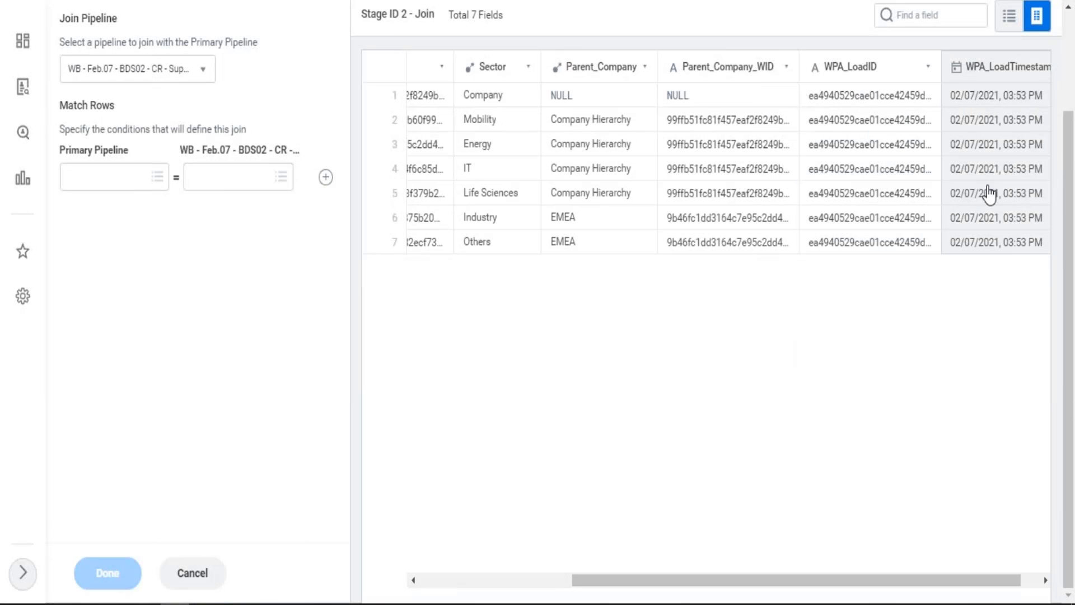
left_click_drag(617, 583, 490, 591)
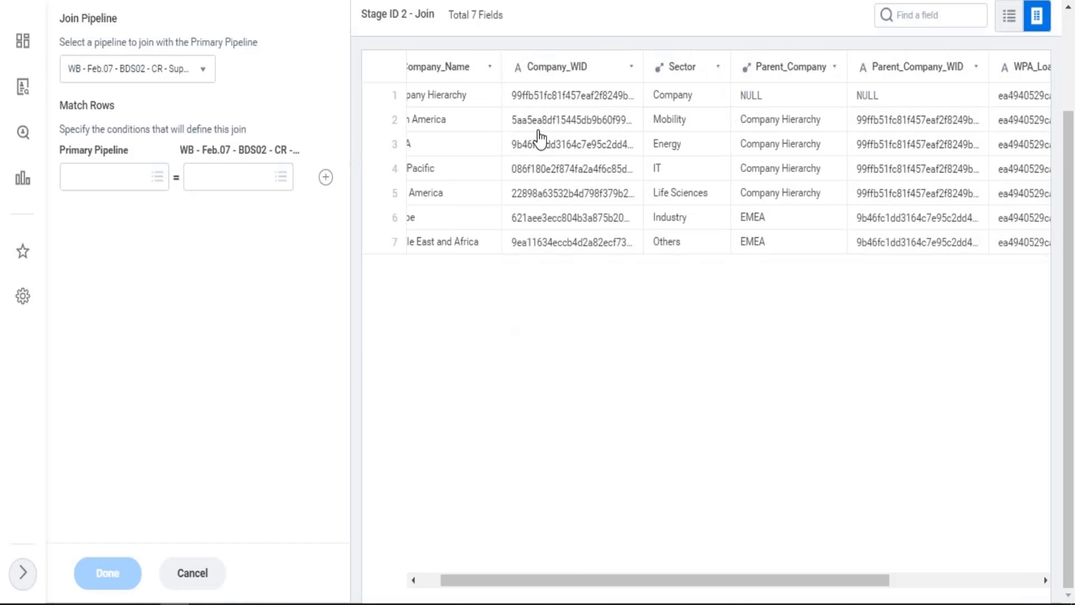
left_click(1069, 49)
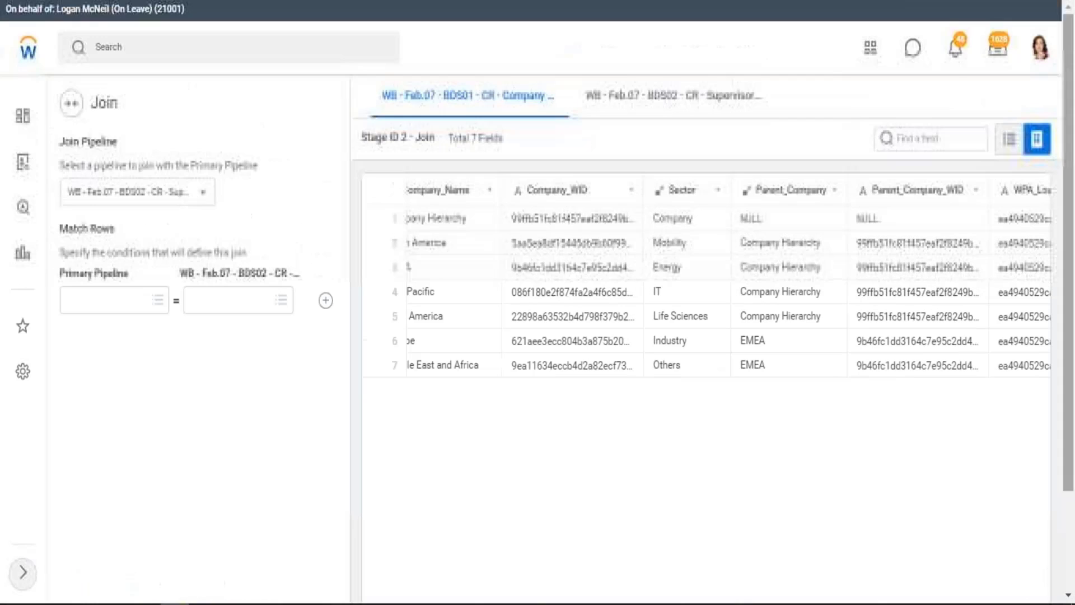
Step: Browse the BDS02 Supervisor pipeline's rows and columns, compare with BDS01 Company, then return to BDS02
left_click(674, 111)
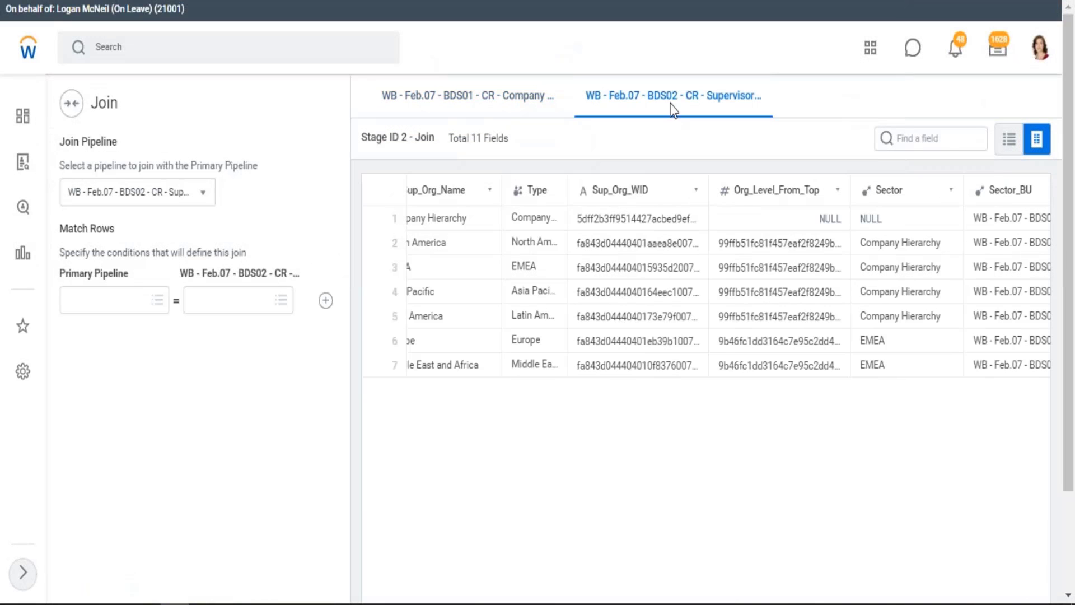
left_click(1068, 556)
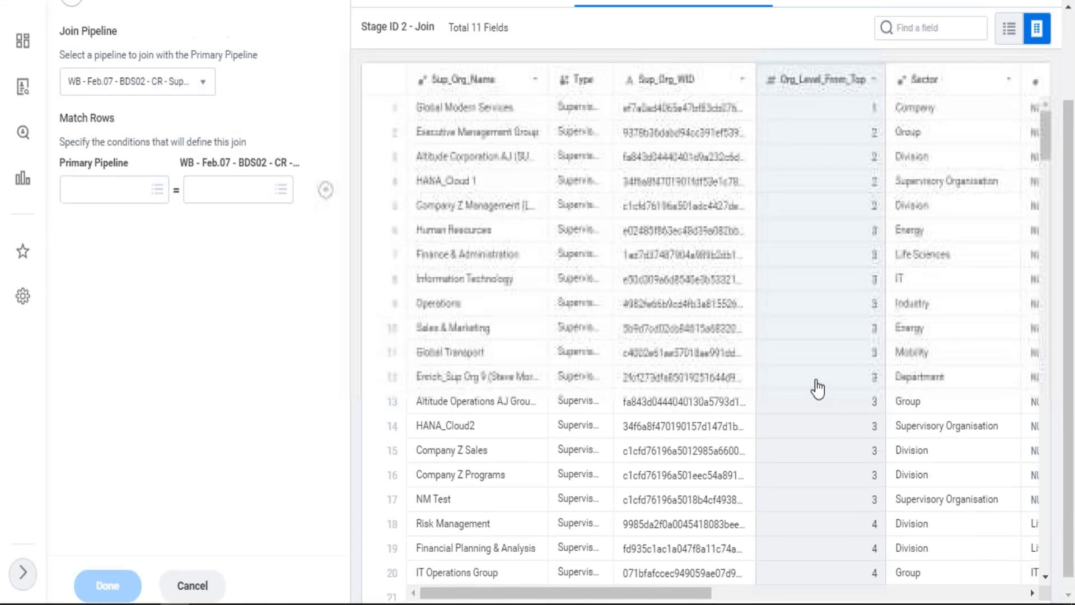
scroll(744, 217, "up", 2)
scroll(765, 494, "down", 3)
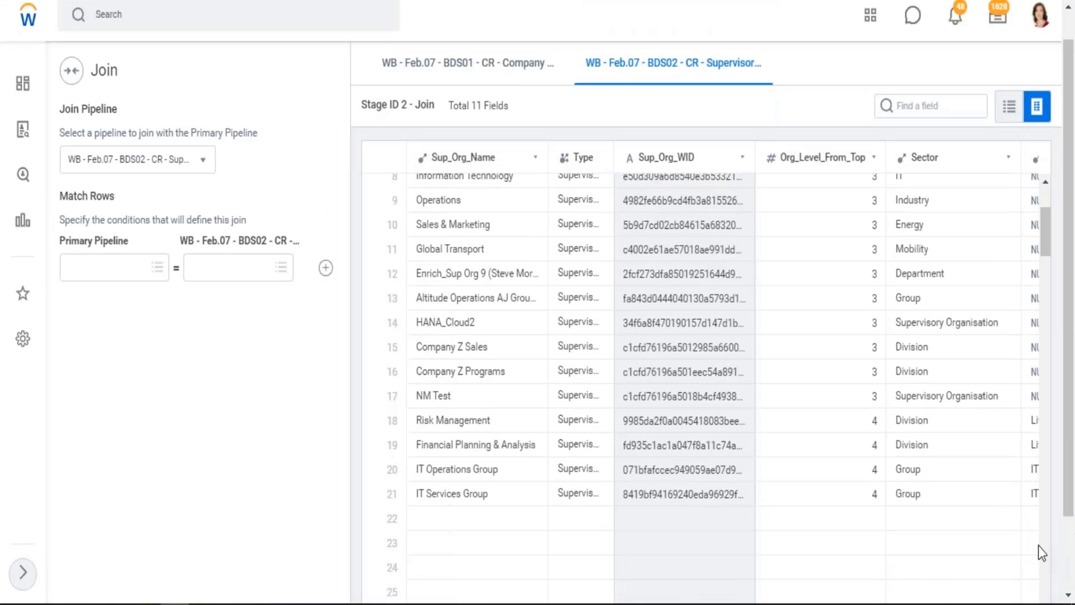
left_click(1069, 584)
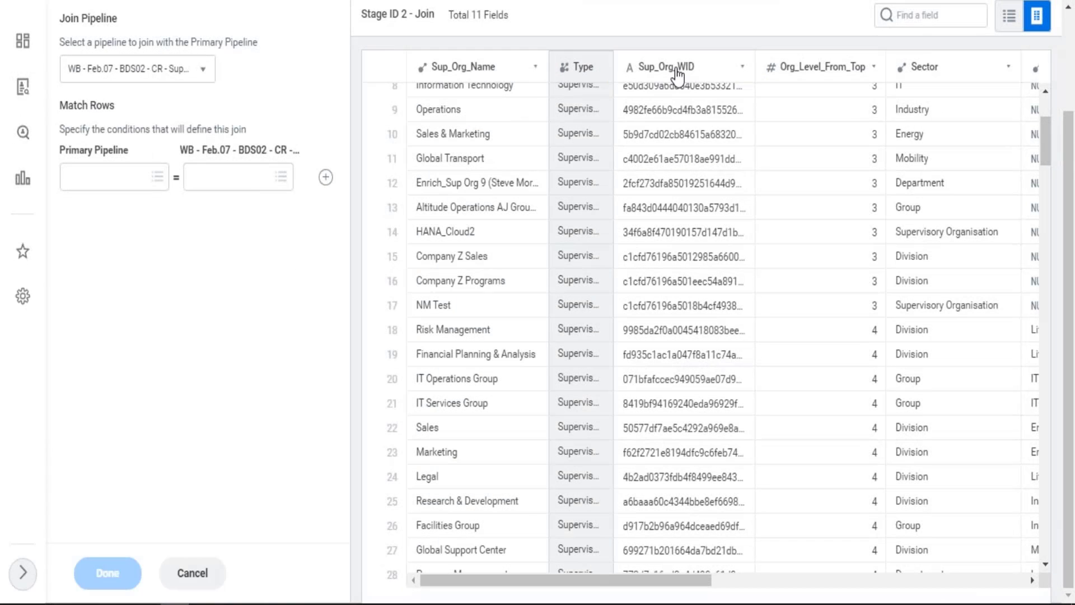
left_click_drag(664, 580, 760, 585)
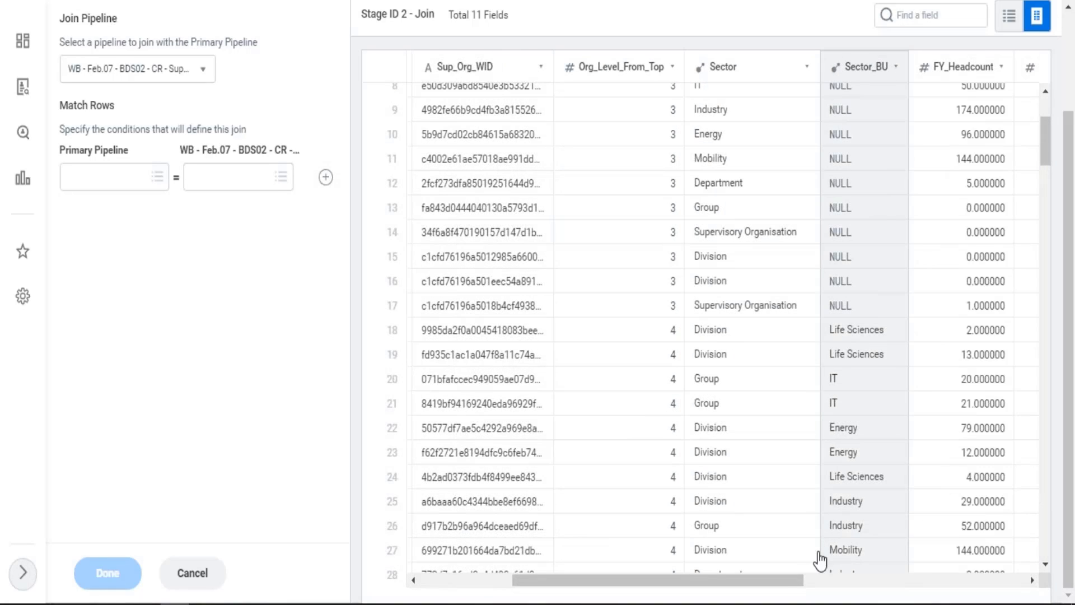
left_click_drag(792, 583, 999, 596)
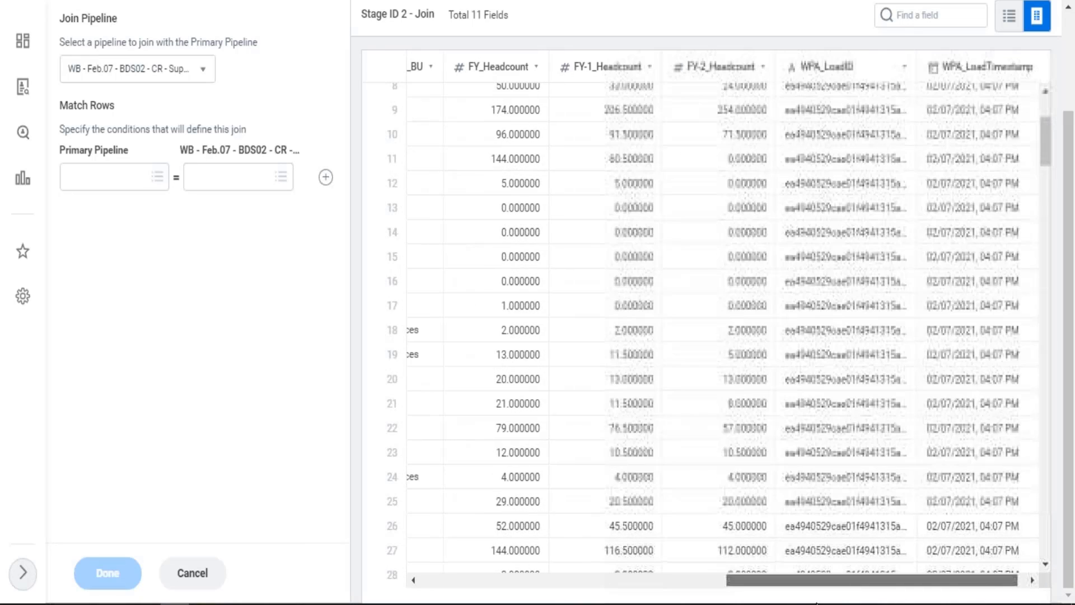
left_click_drag(817, 603, 844, 602)
scroll(718, 412, "up", 3)
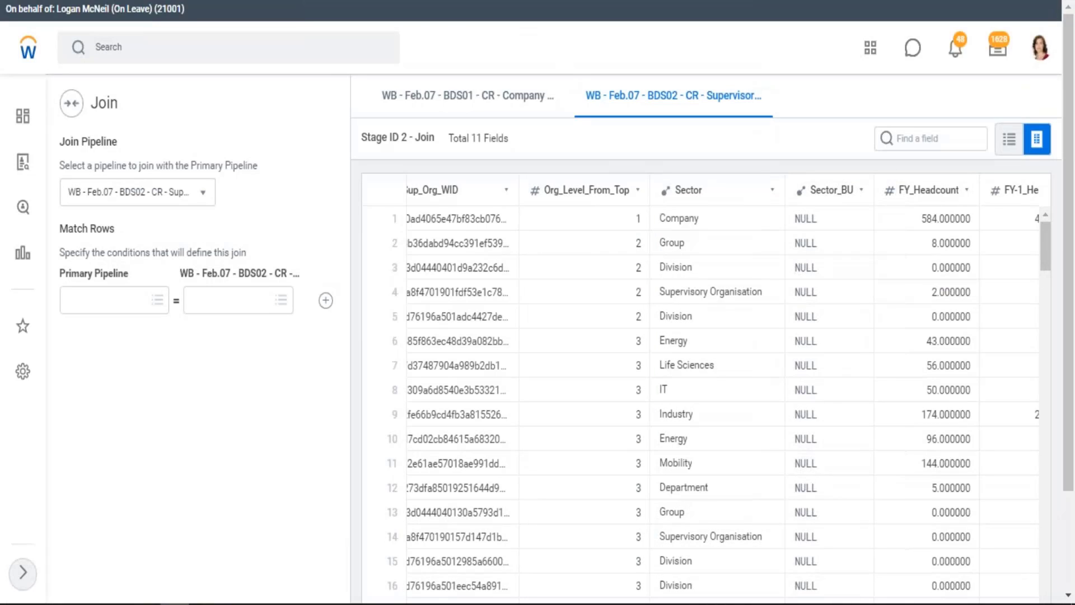
left_click(483, 116)
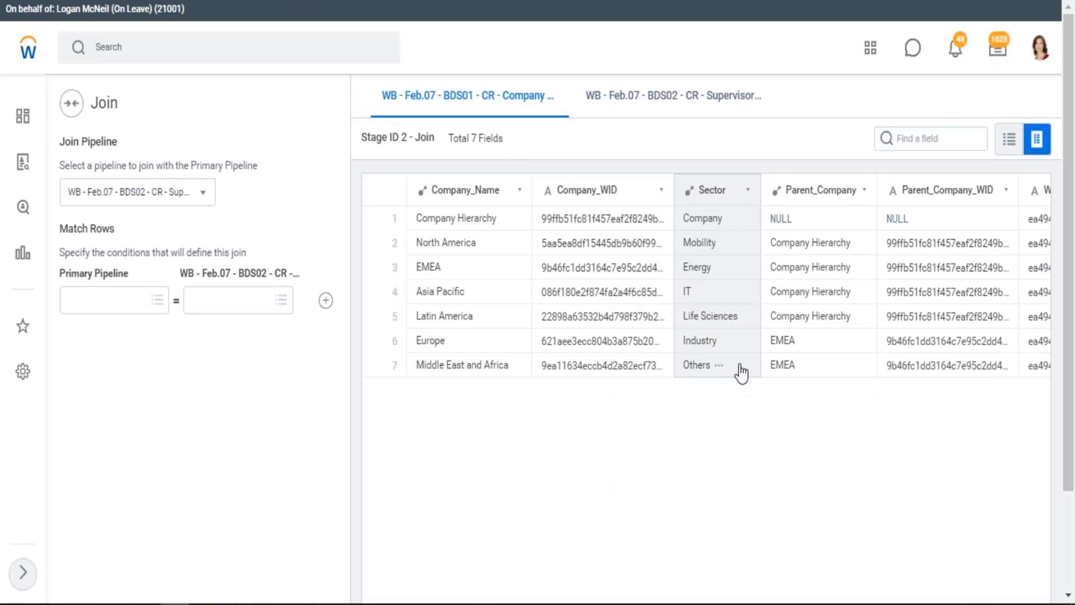
left_click(672, 109)
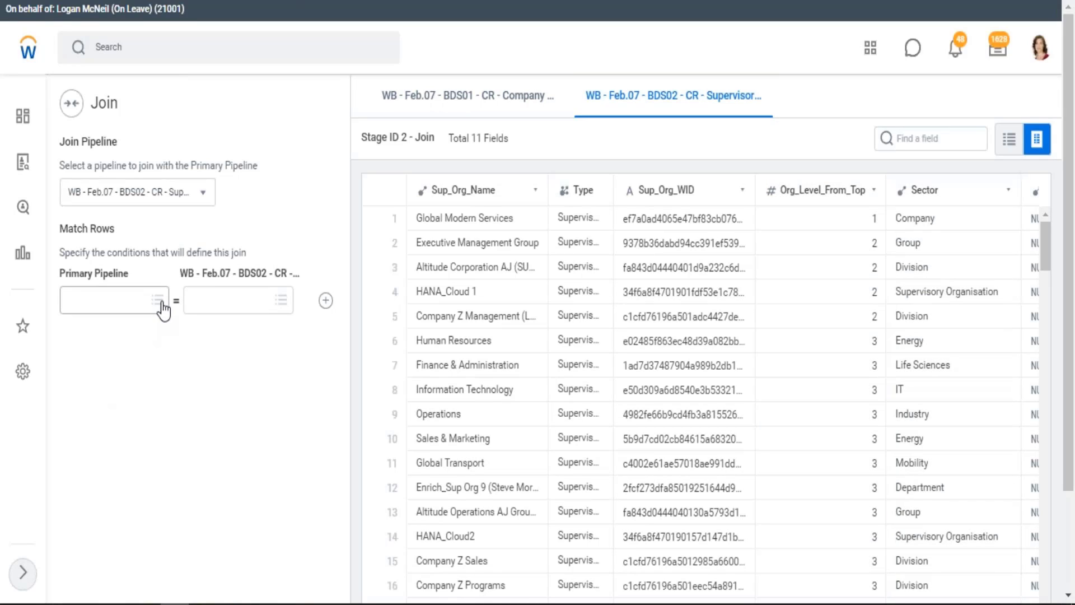
Step: Match both pipelines on Sector for a Left Outer Join, then switch back to Excel's master tables
left_click(158, 300)
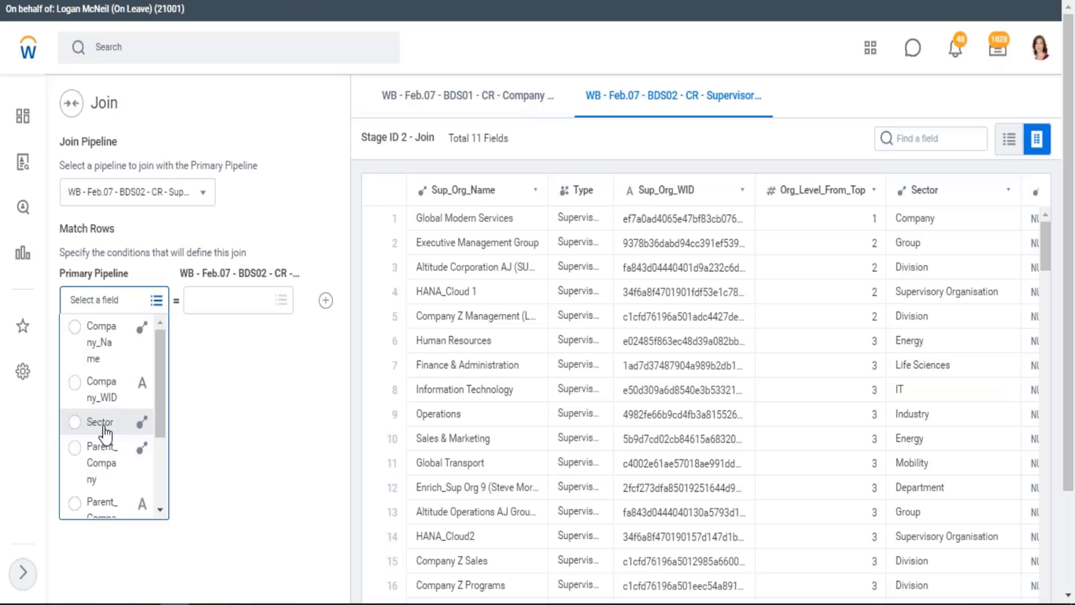
left_click(101, 422)
left_click(281, 301)
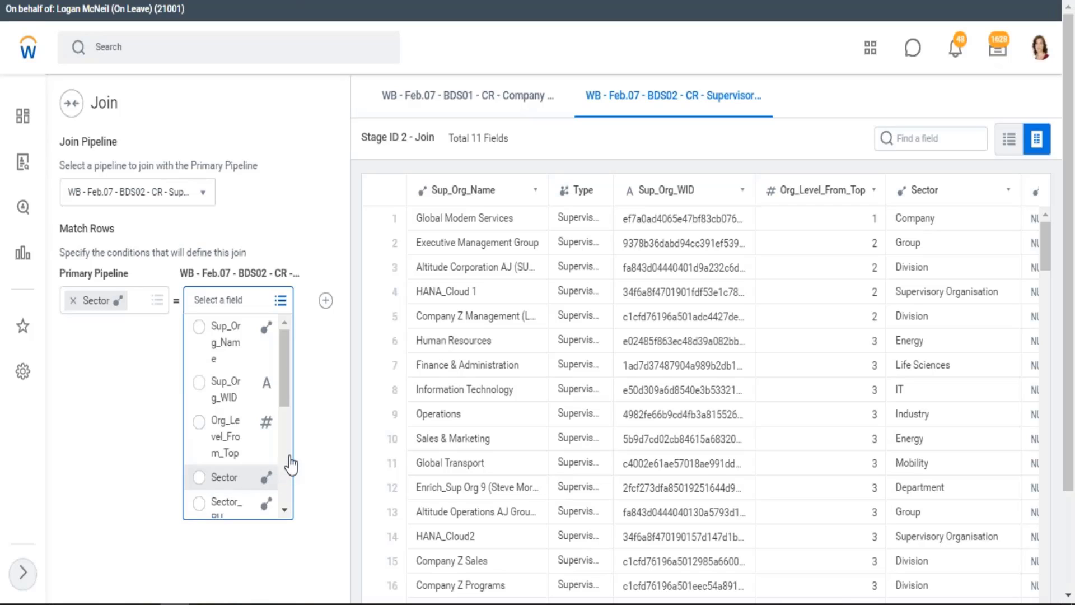
left_click(217, 477)
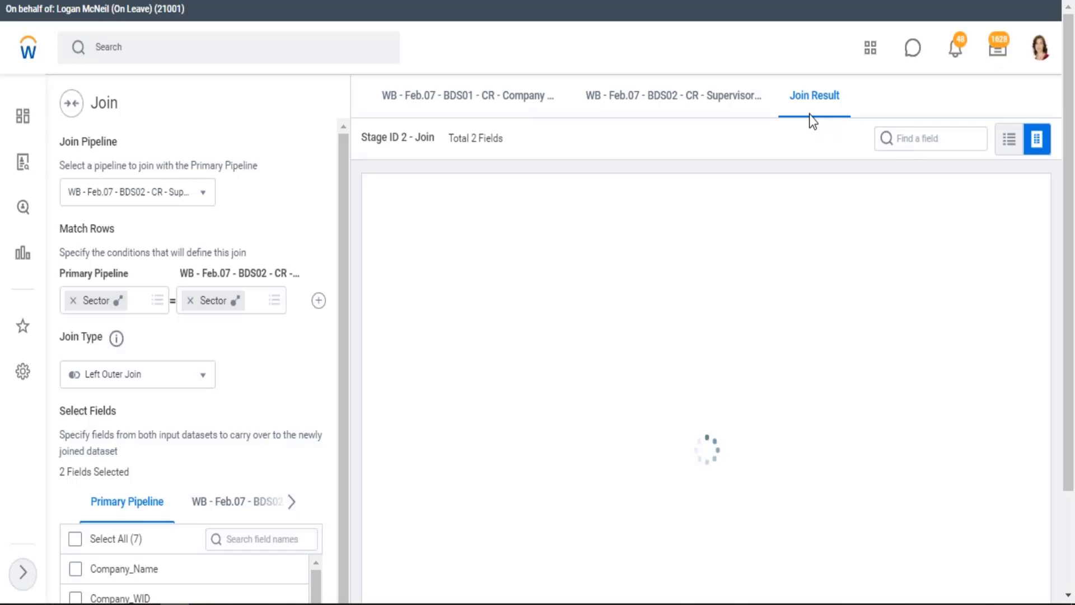
left_click_drag(788, 90, 851, 96)
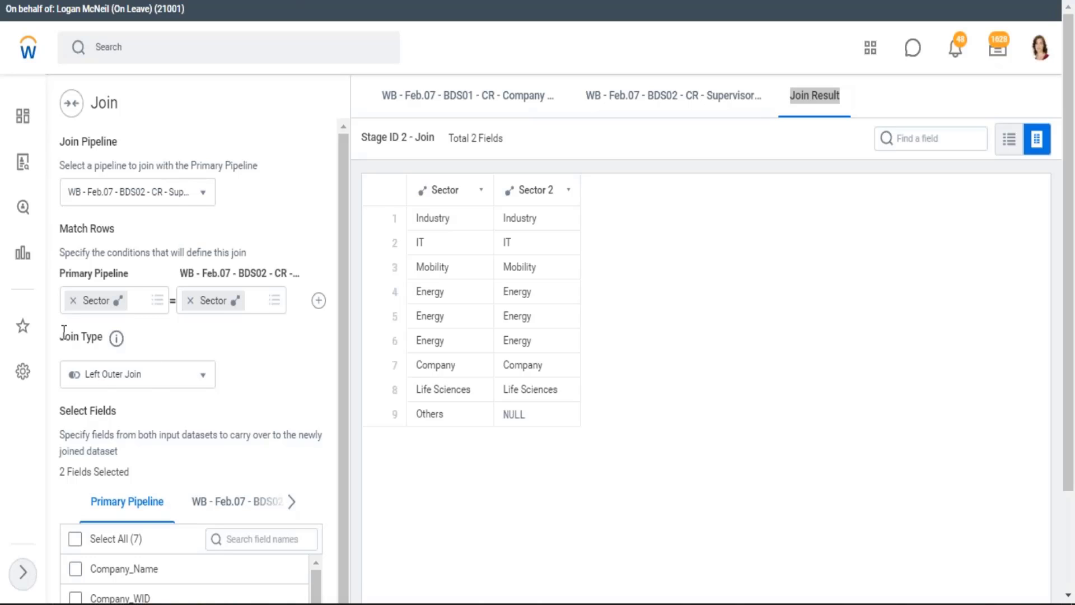
left_click_drag(63, 331, 91, 336)
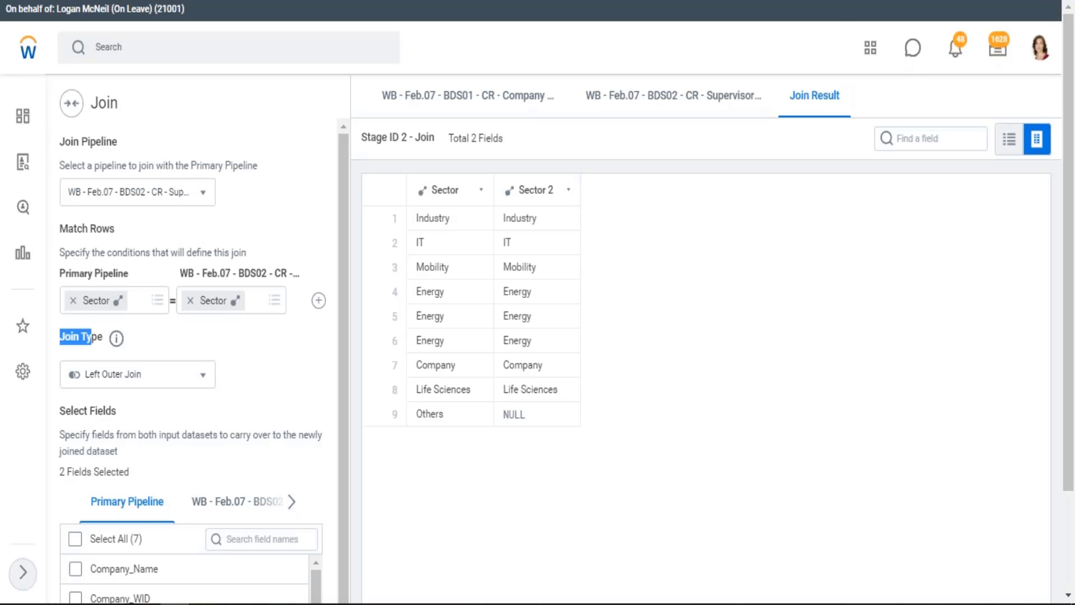
key("alt+Tab")
left_click_drag(660, 290, 887, 350)
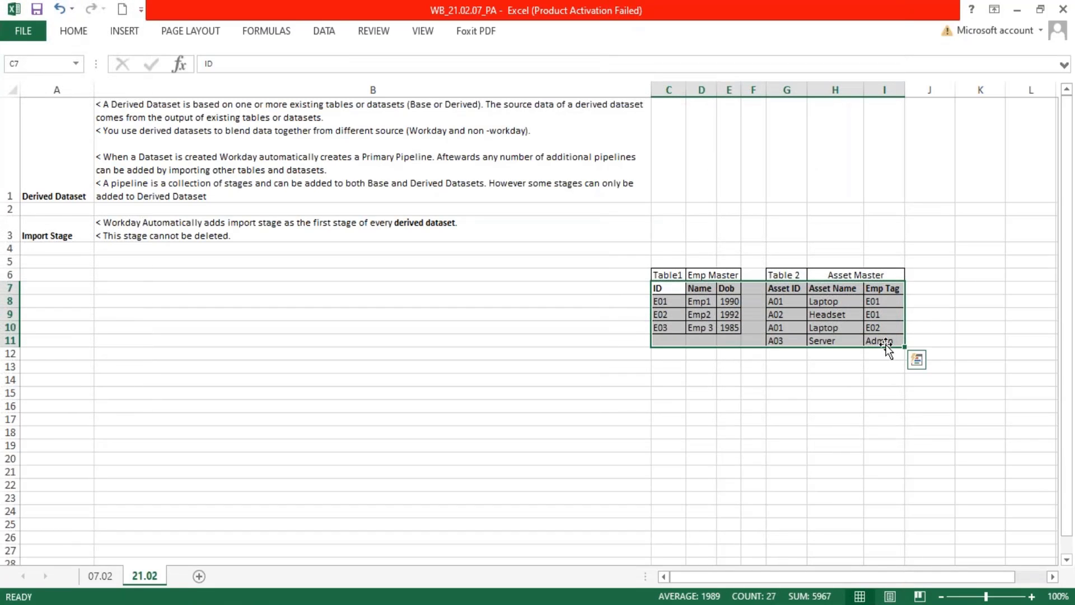
Step: Type headers ID, Name, Dob and Asset ID into C14:F14 and autofit column F
left_click(667, 380)
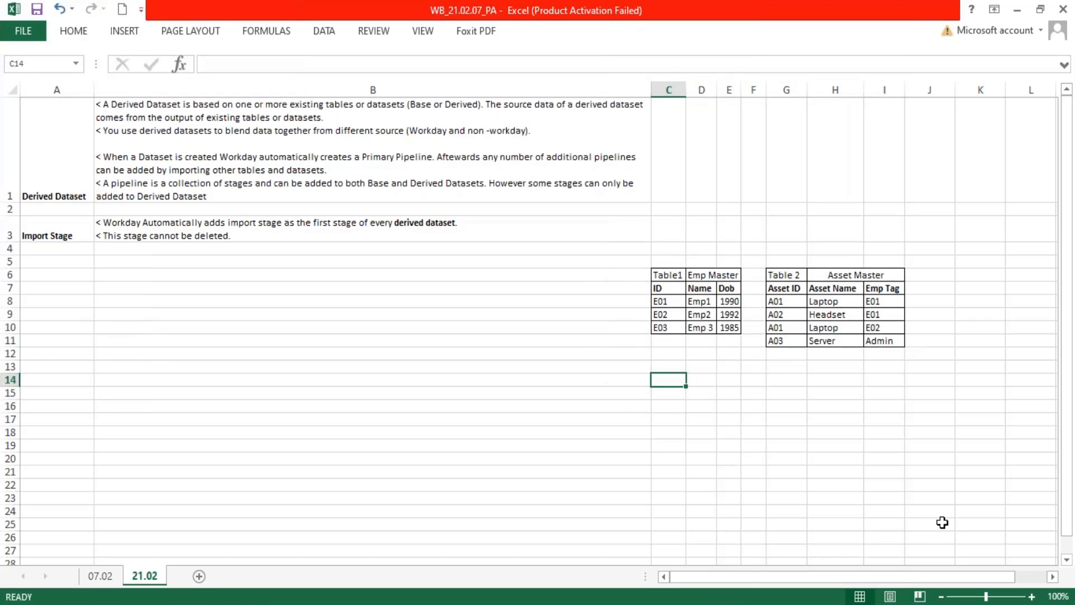
type("ID")
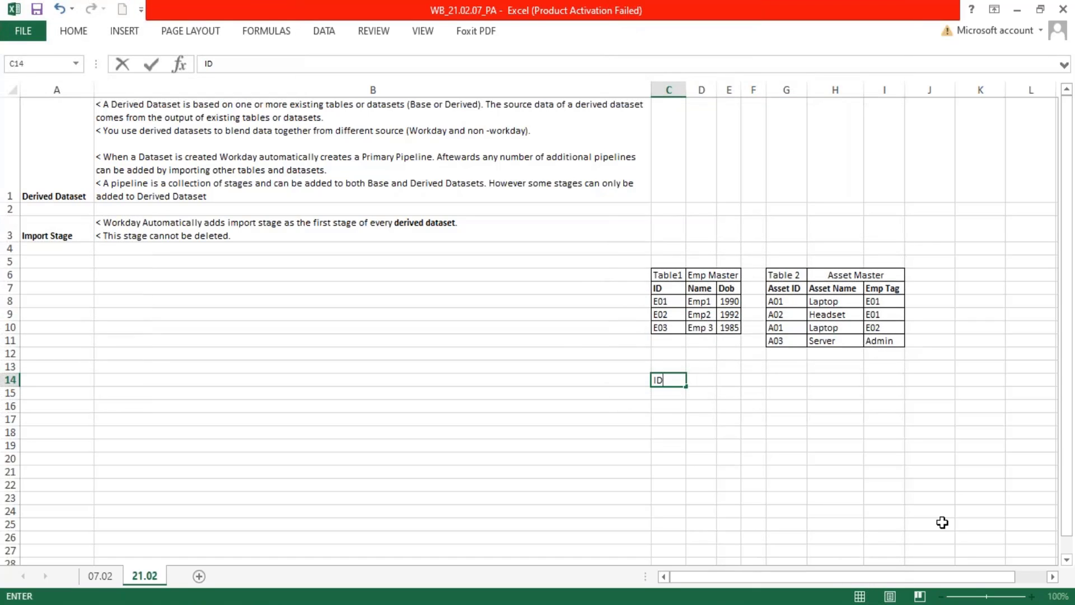
key("Tab")
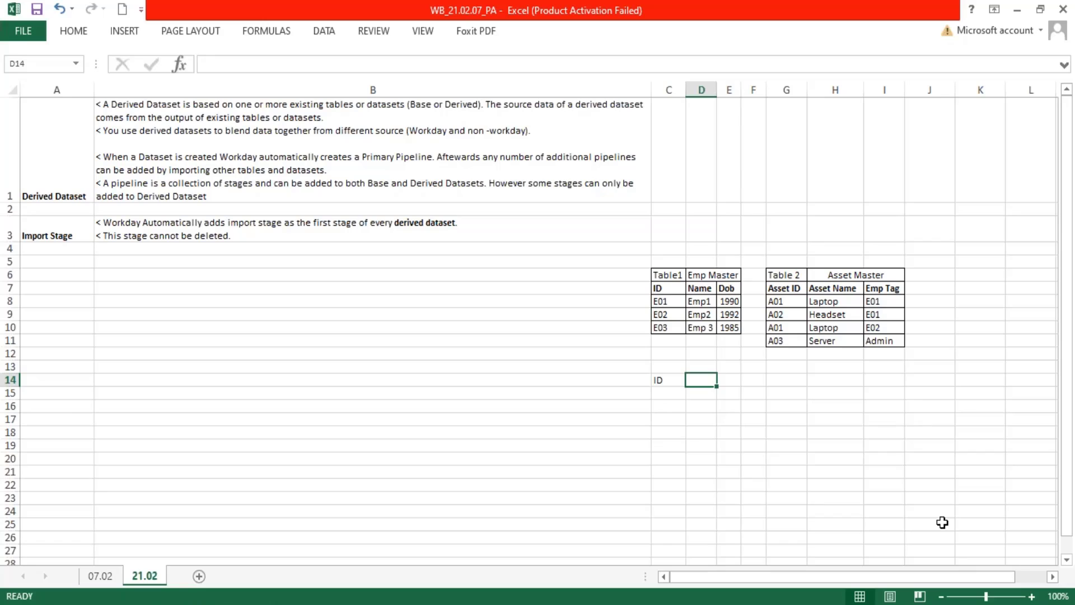
type("Name")
key("Tab")
type("D")
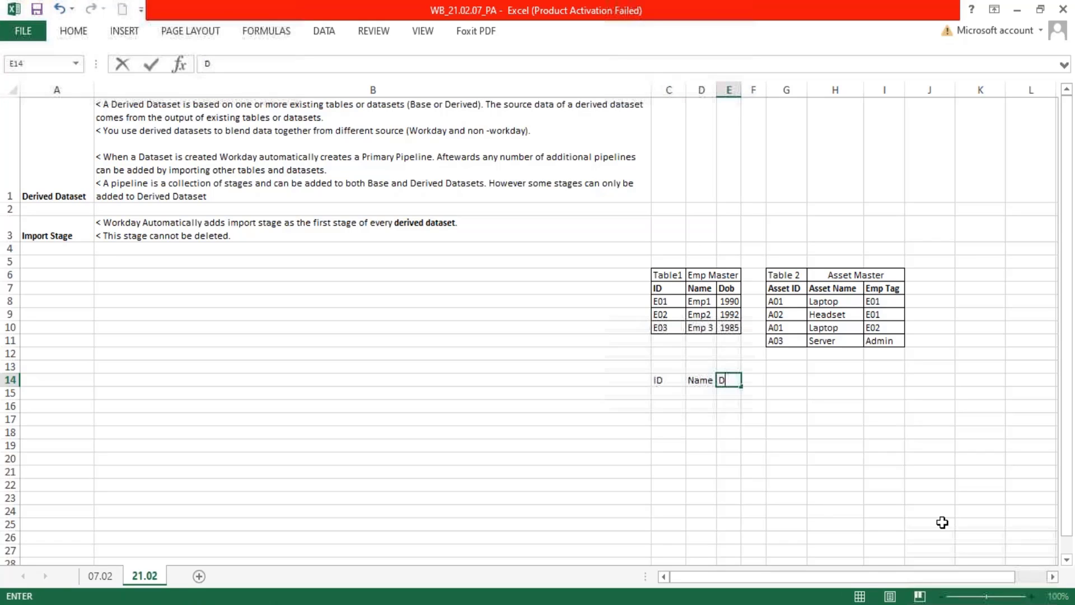
key("Tab")
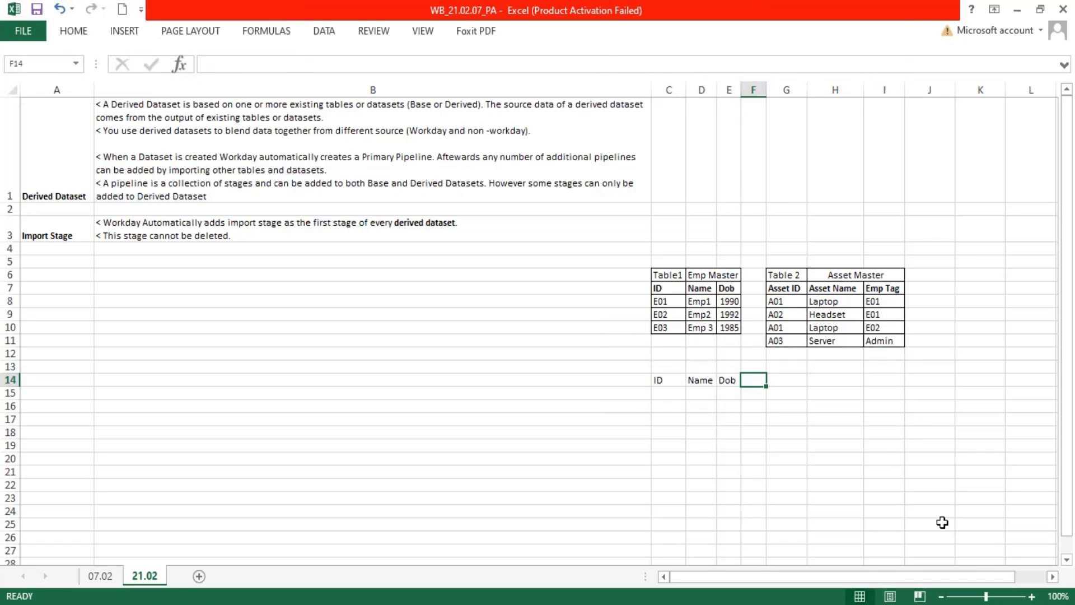
type("Asset ID")
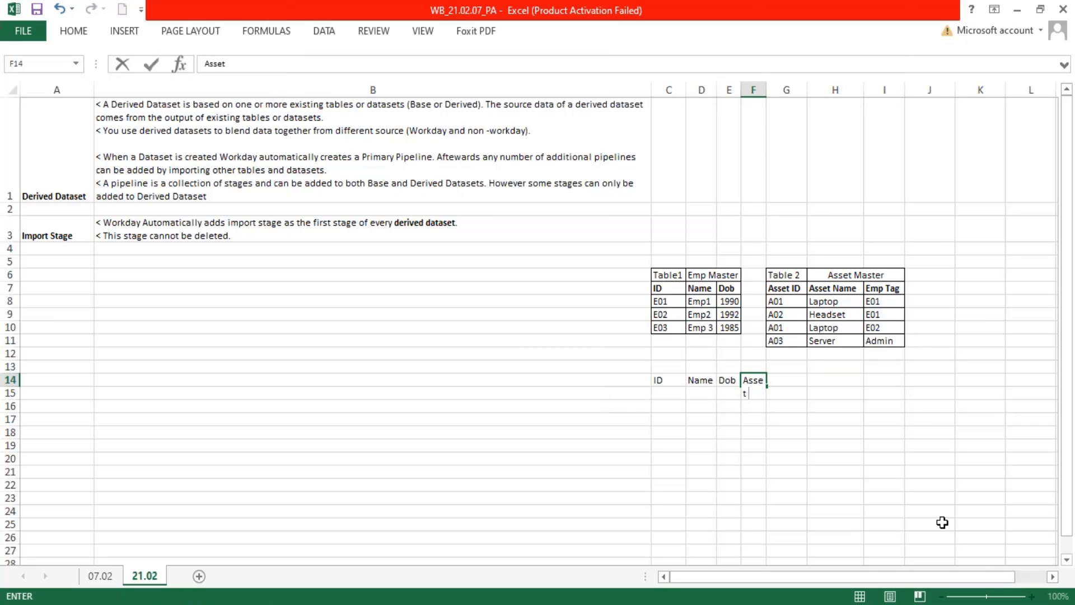
left_click(754, 89)
left_click_drag(767, 87, 790, 87)
double_click(7, 412)
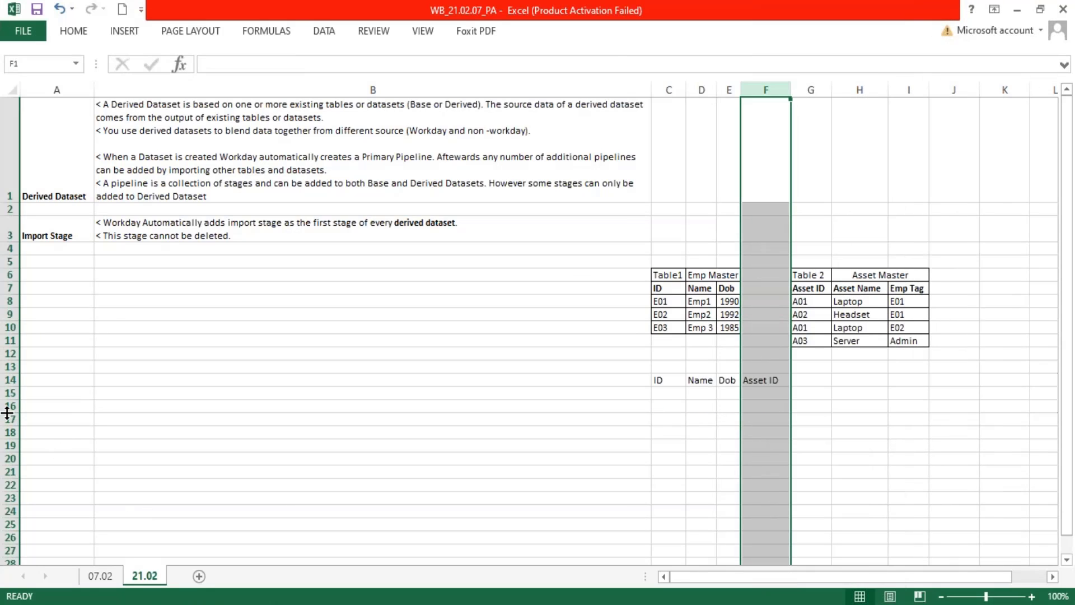
double_click(787, 88)
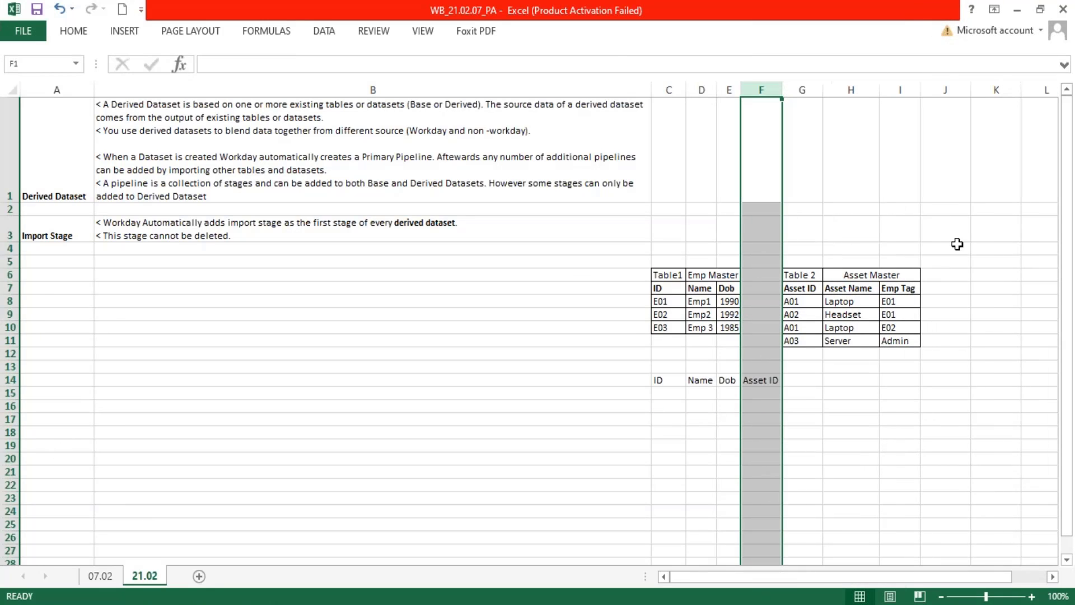
Step: Move the four headers to D14:G14 and widen column E to fit Name
left_click_drag(838, 287, 905, 287)
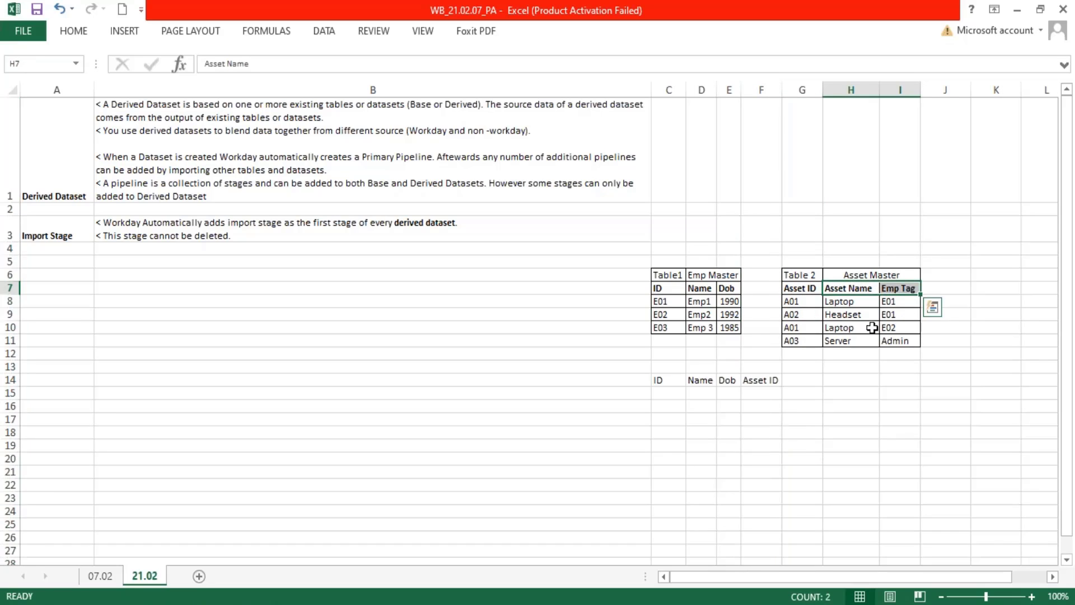
left_click_drag(662, 380, 759, 379)
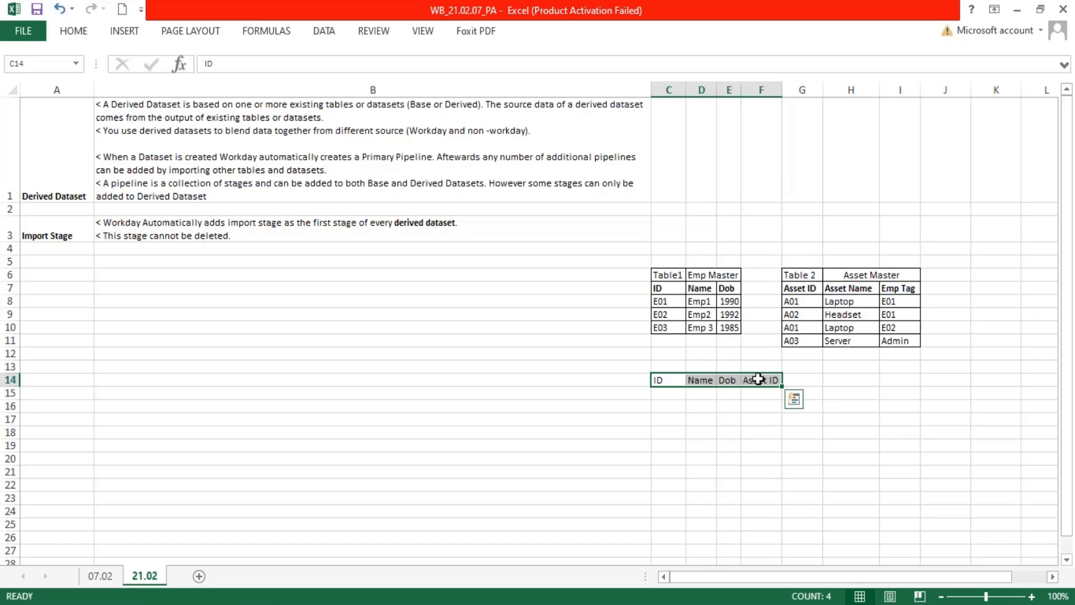
key("ctrl+c")
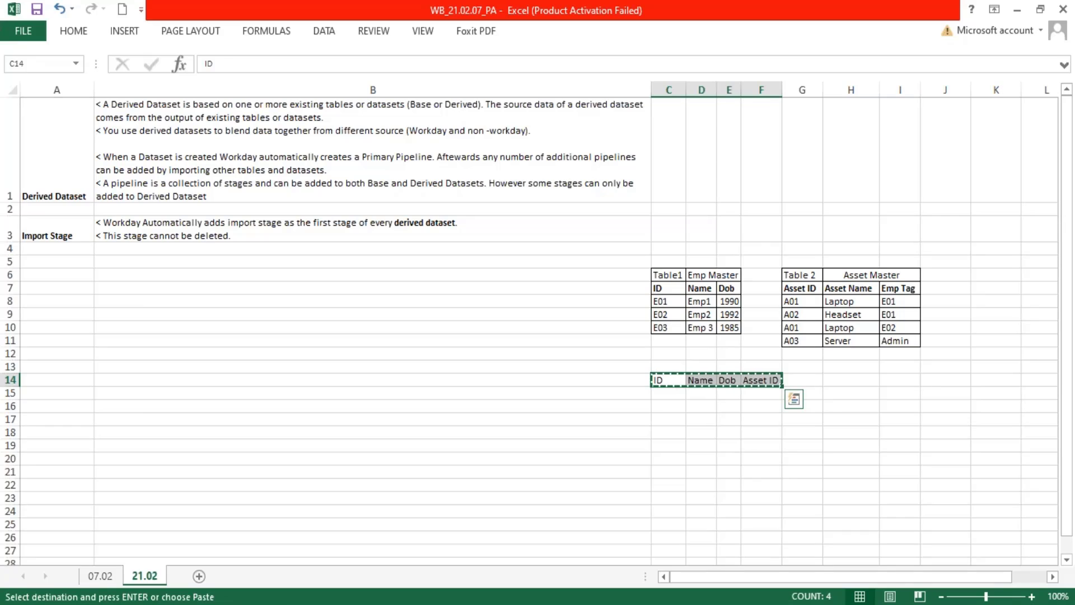
left_click(702, 380)
key("Return")
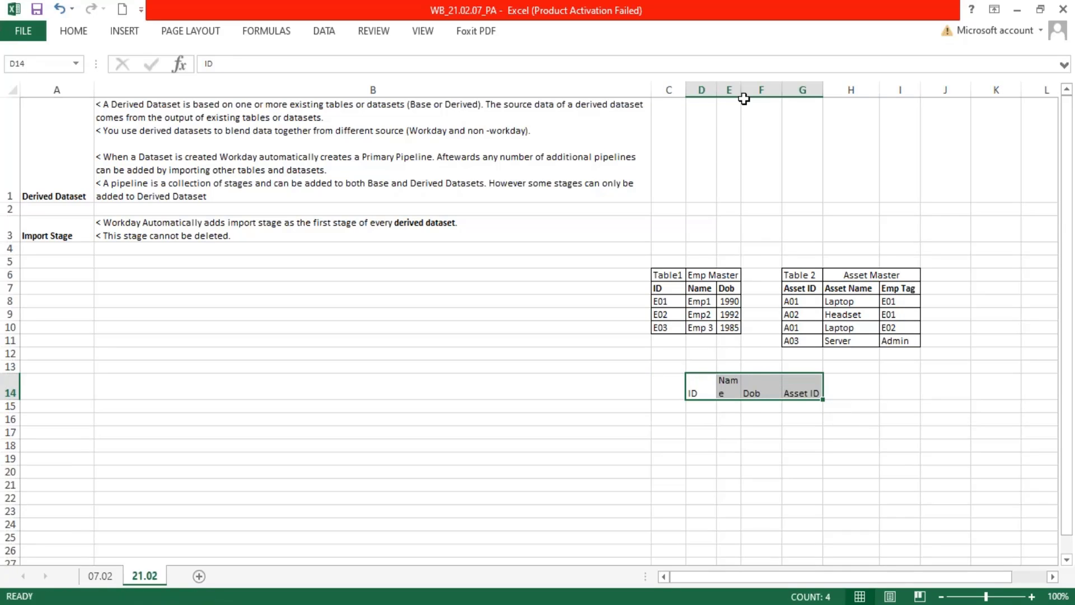
left_click_drag(745, 87, 757, 88)
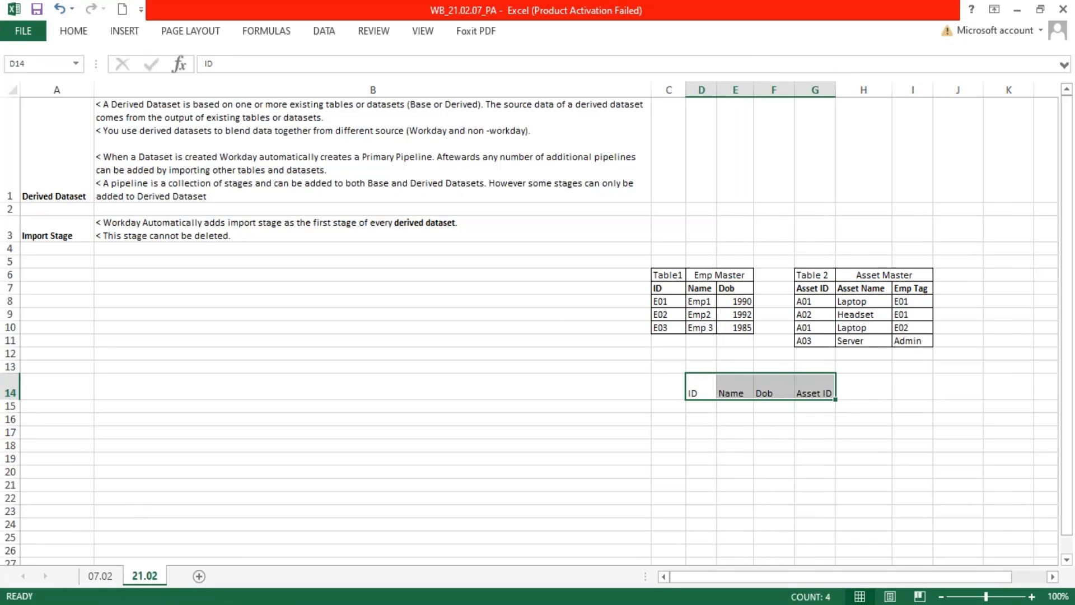
double_click(13, 398)
Step: Copy the Asset Name and Emp Tag headings into H14
left_click_drag(859, 289, 912, 284)
key("ctrl+c")
left_click(860, 380)
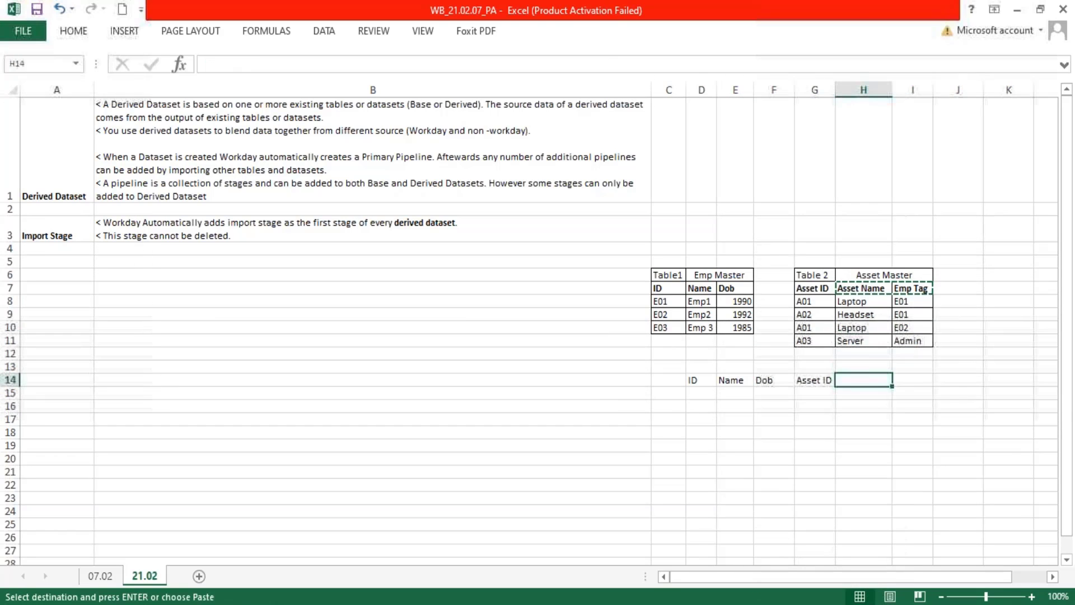
key("ctrl+v")
Step: Put employee ID E01 into the ID cell of the first join-result row
left_click_drag(805, 379, 824, 378)
key("Escape")
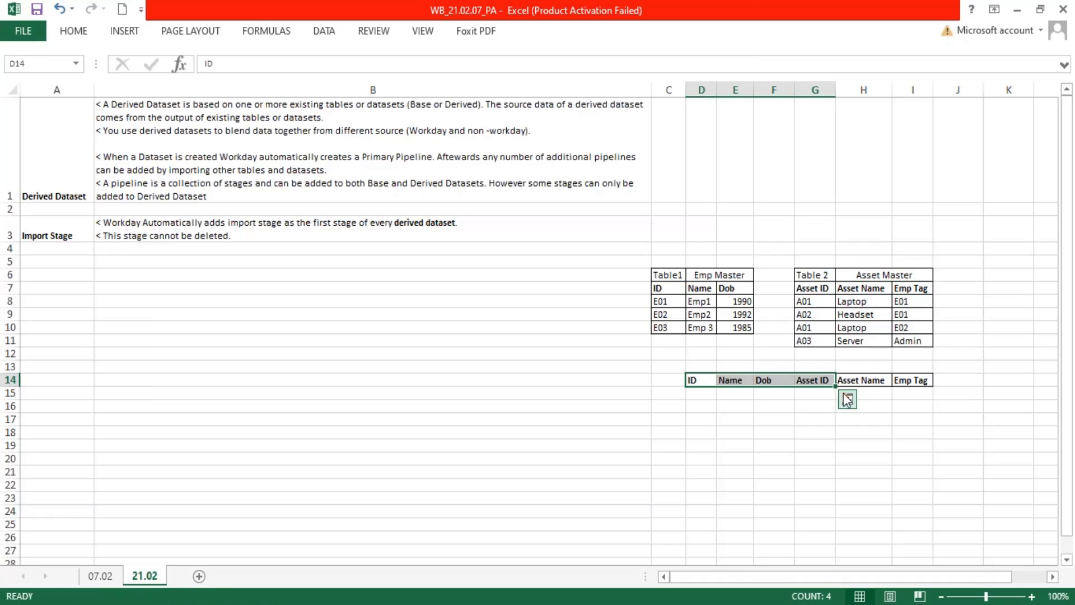
left_click(660, 301)
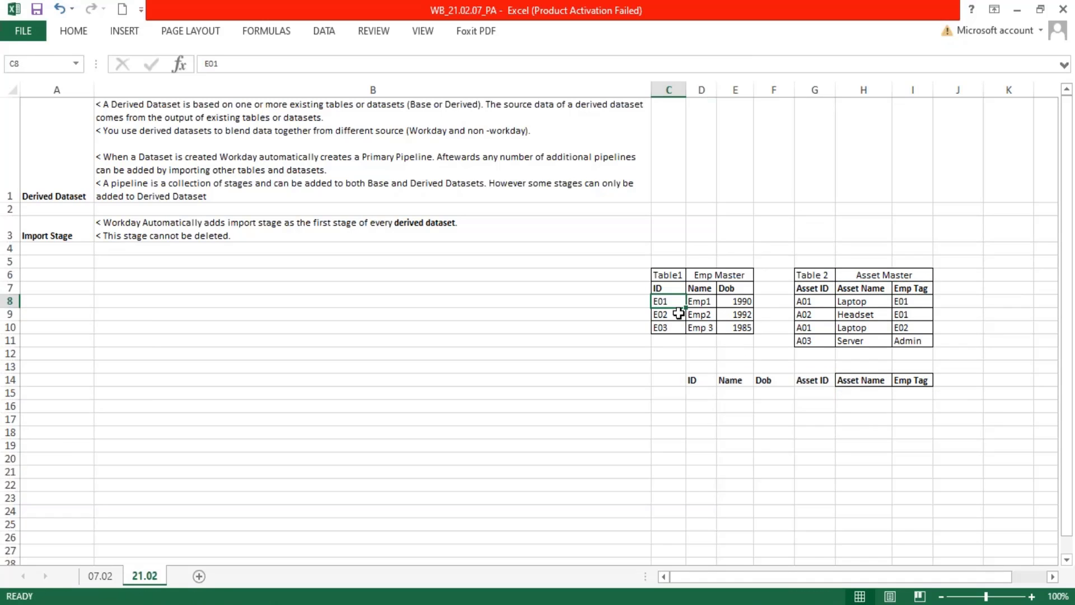
left_click_drag(657, 300, 733, 307)
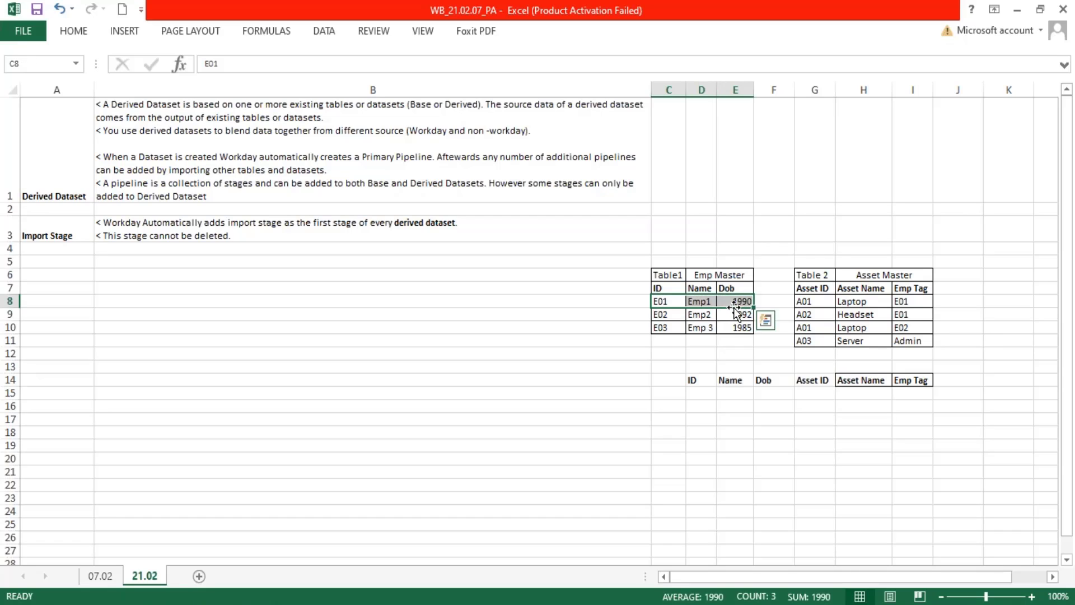
key("ctrl+c")
left_click(695, 395)
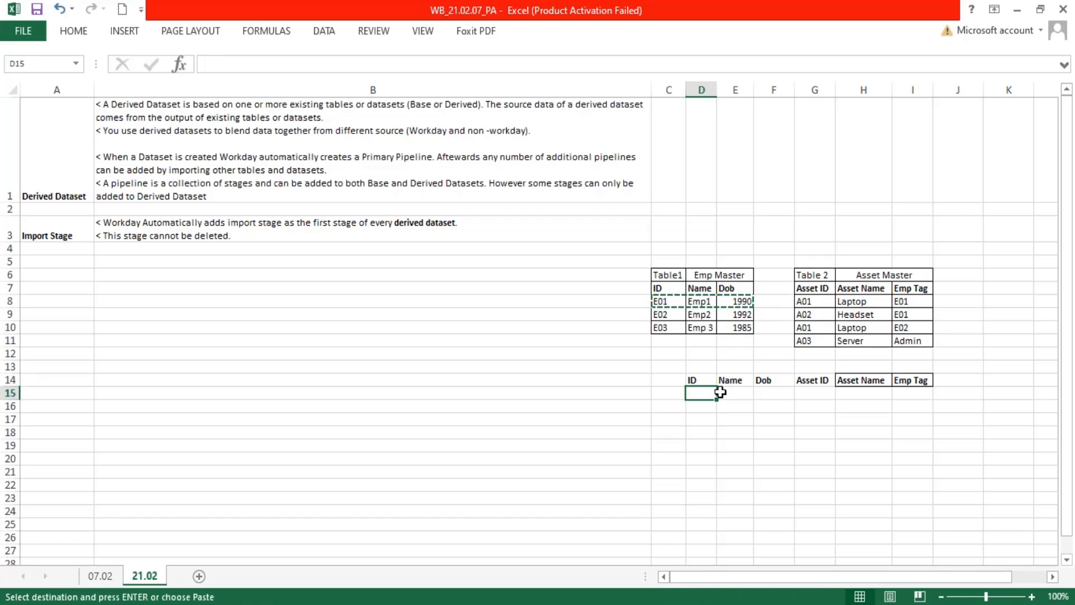
left_click(663, 302)
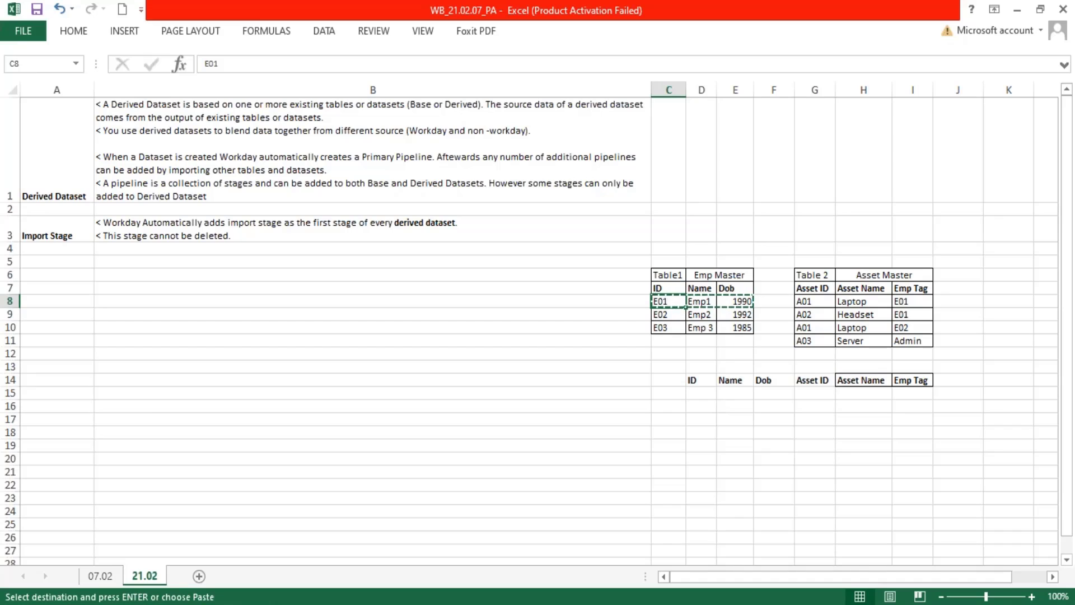
left_click(700, 393)
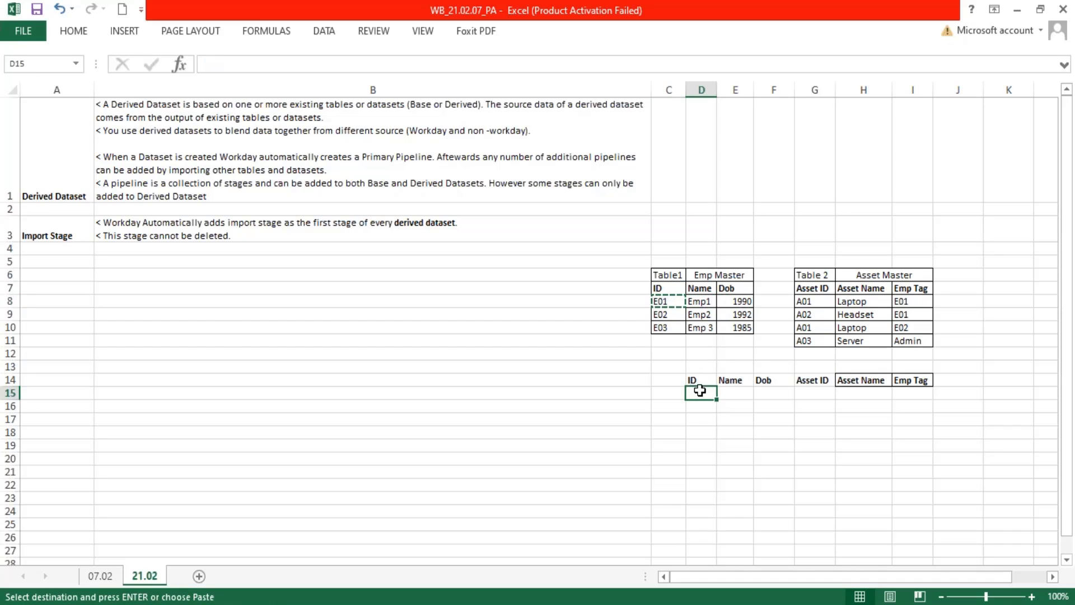
key("ctrl+v")
Step: Paste the E01 assets A01 Laptop and A02 Headset into the result rows and extend the ID down
left_click_drag(806, 301, 902, 312)
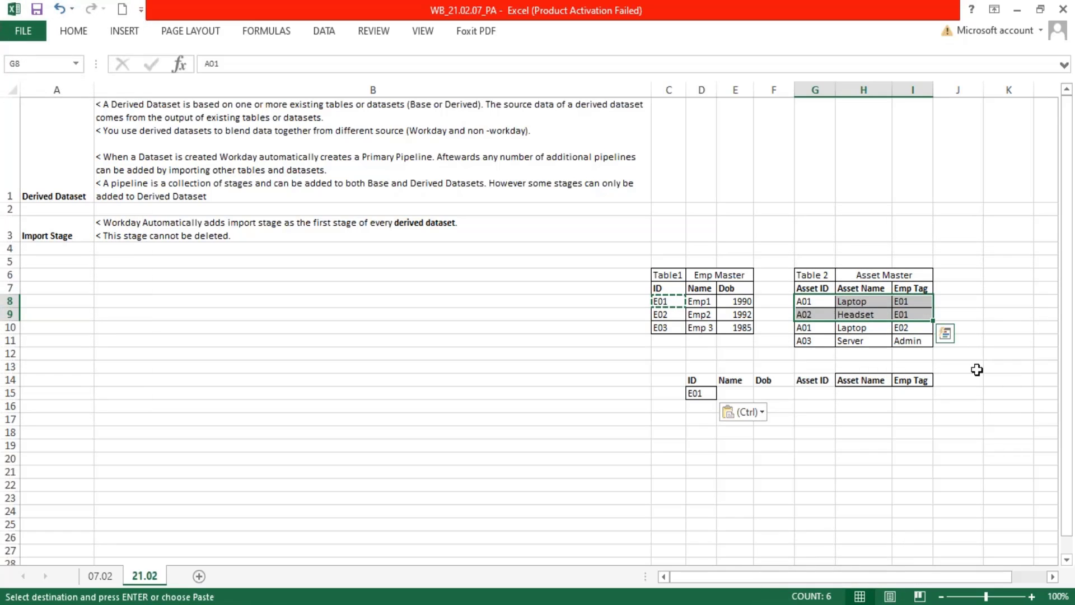
key("ctrl+c")
left_click(819, 391)
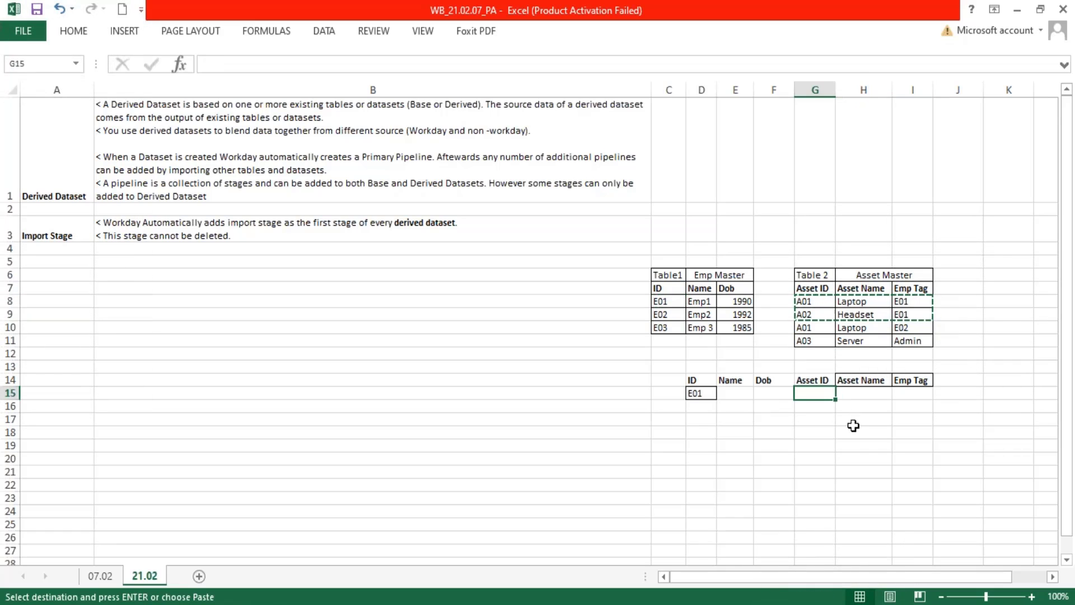
key("ctrl+v")
left_click(701, 394)
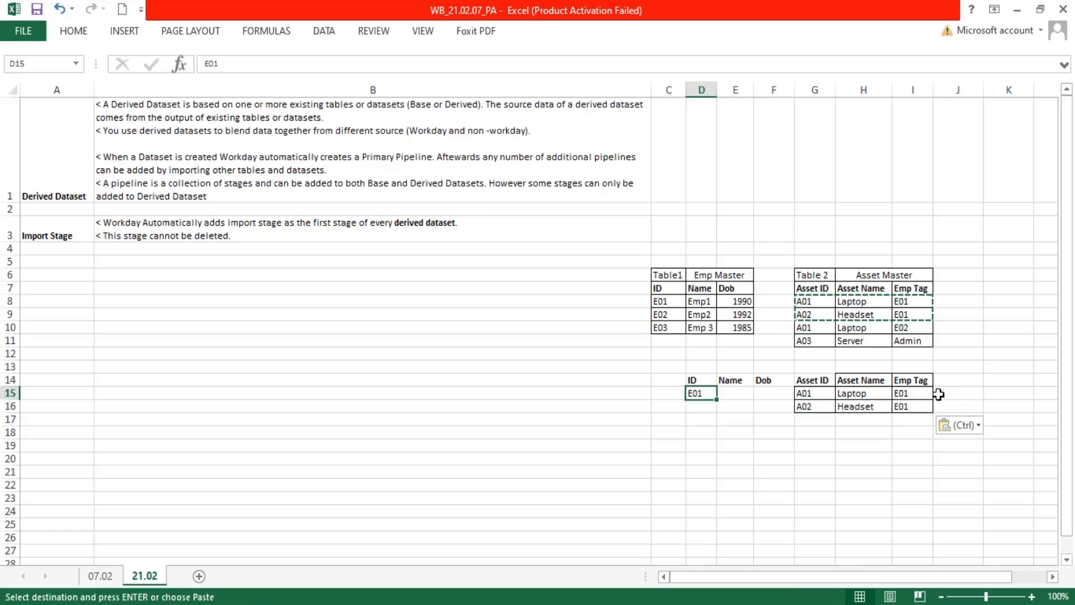
left_click_drag(915, 393, 909, 407)
left_click(704, 395)
left_click_drag(717, 400, 721, 414)
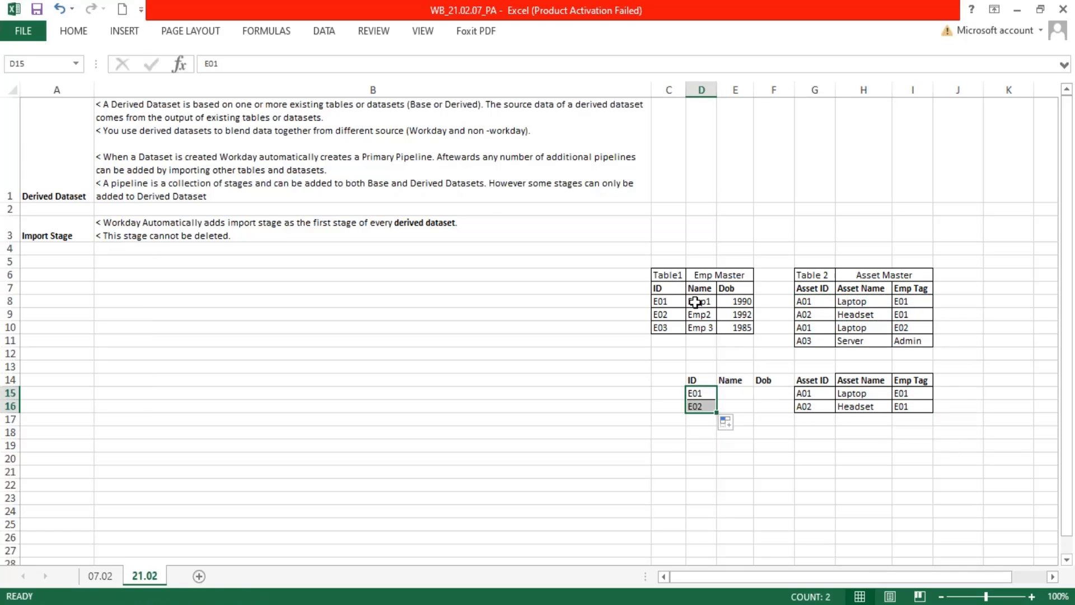
Step: Fill Emp1 and 1990 into both result rows and correct the second ID to E01
left_click_drag(695, 302, 742, 301)
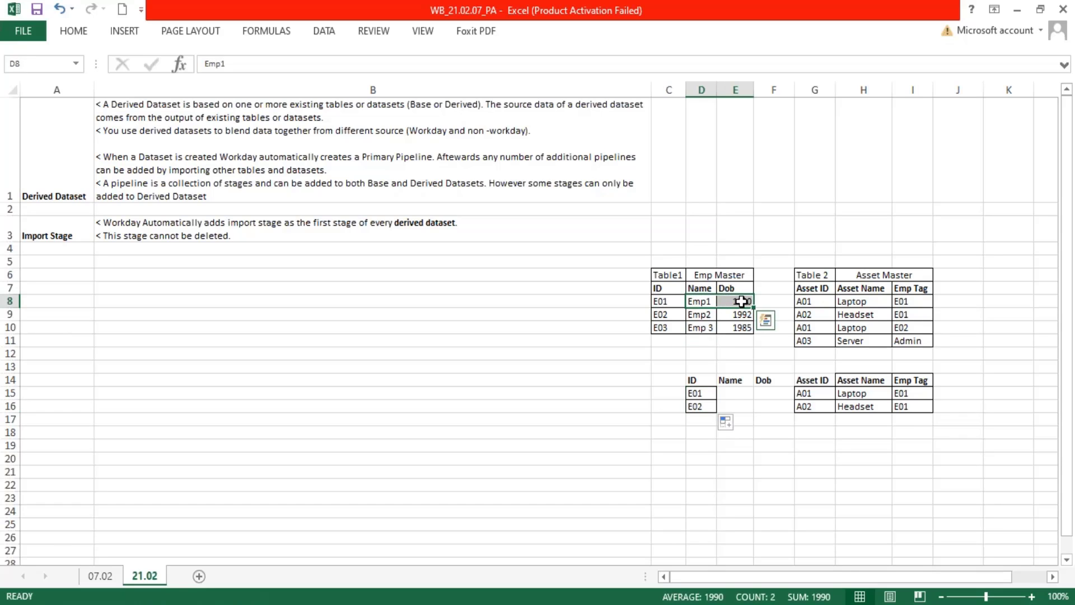
key("ctrl+c")
left_click(738, 392)
key("ctrl+v")
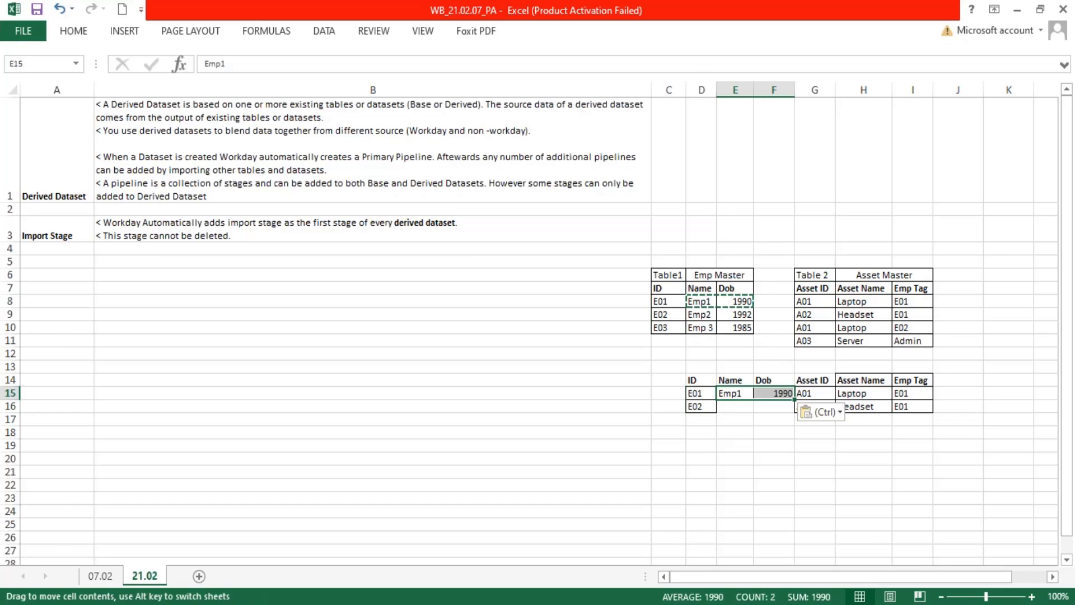
left_click(739, 405)
key("ctrl+v")
left_click(832, 455)
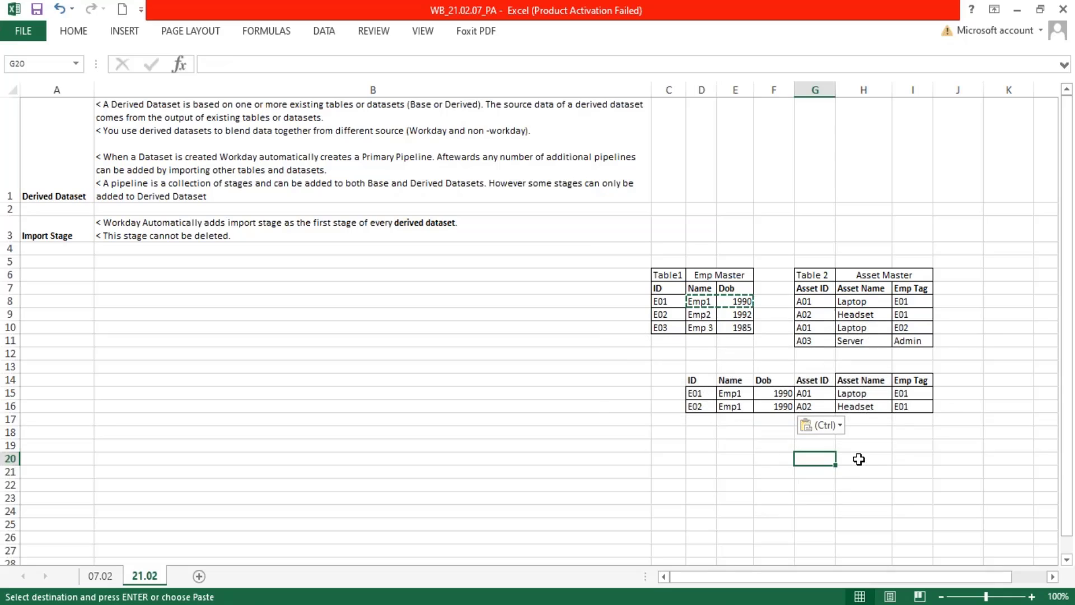
double_click(703, 409)
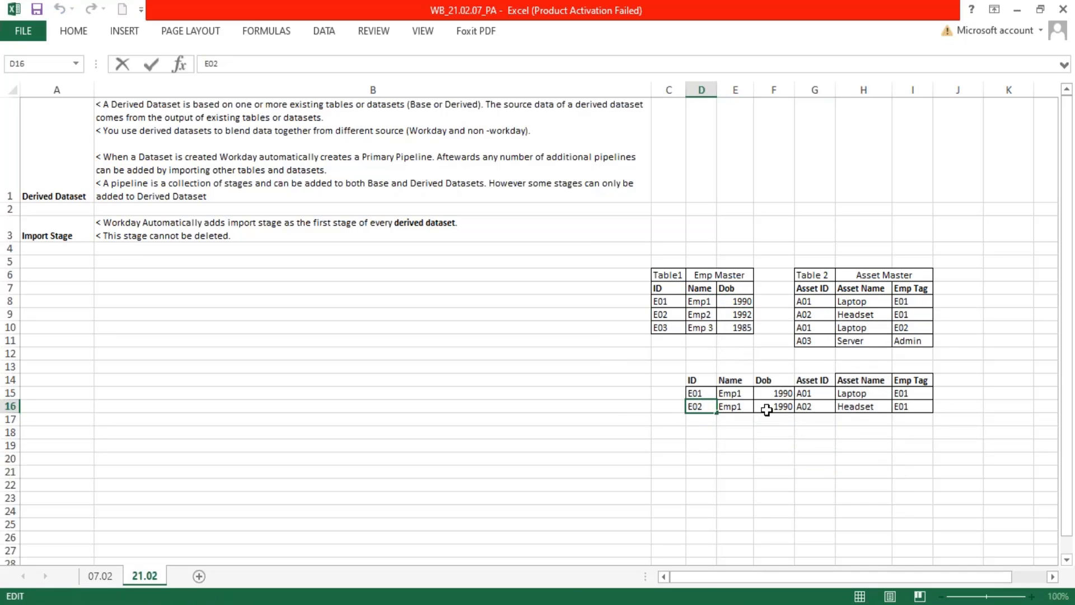
type("1")
key("Return")
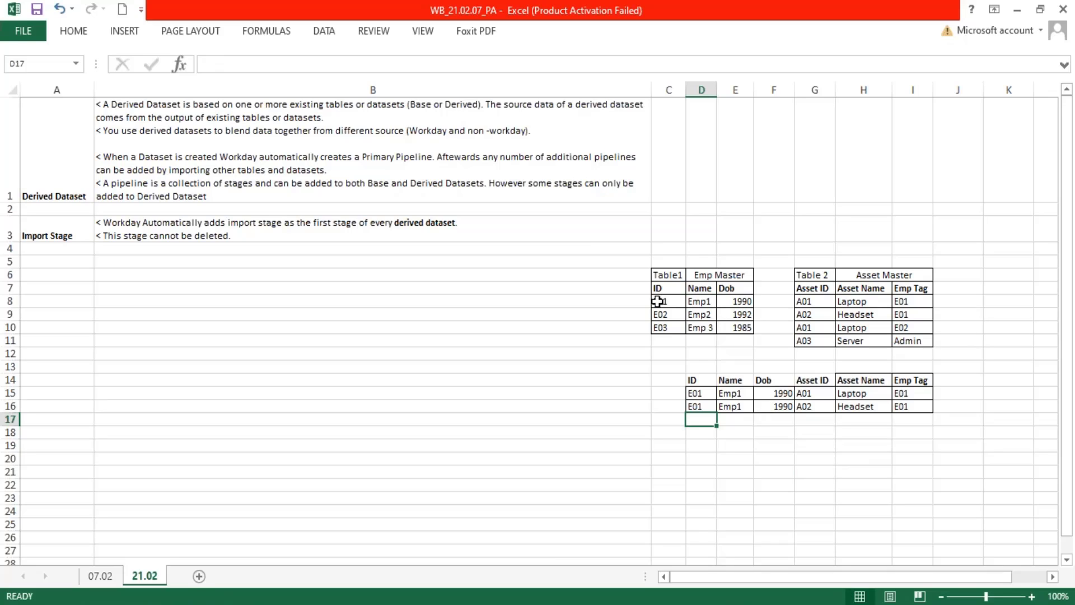
Step: Copy employee E02 (Emp2, 1992) into the third result row
left_click_drag(657, 302, 745, 304)
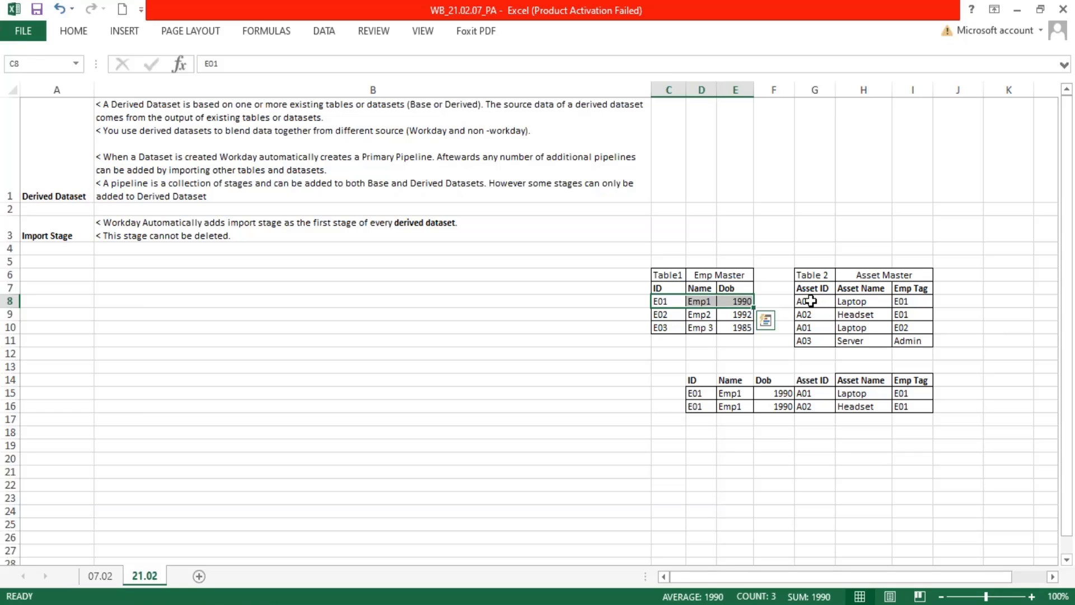
left_click_drag(810, 301, 918, 314)
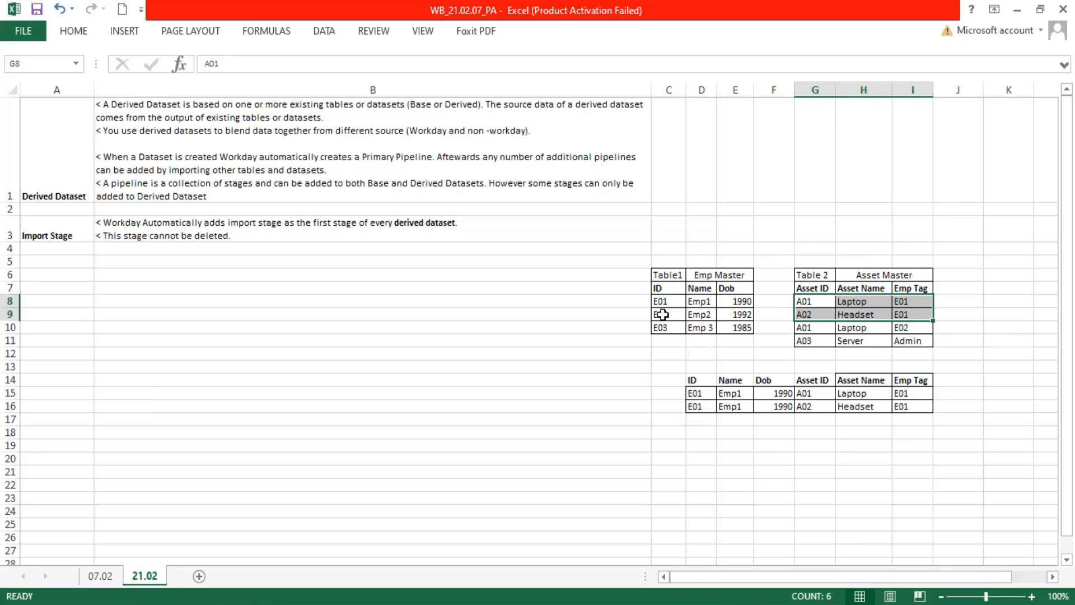
left_click_drag(663, 314, 736, 319)
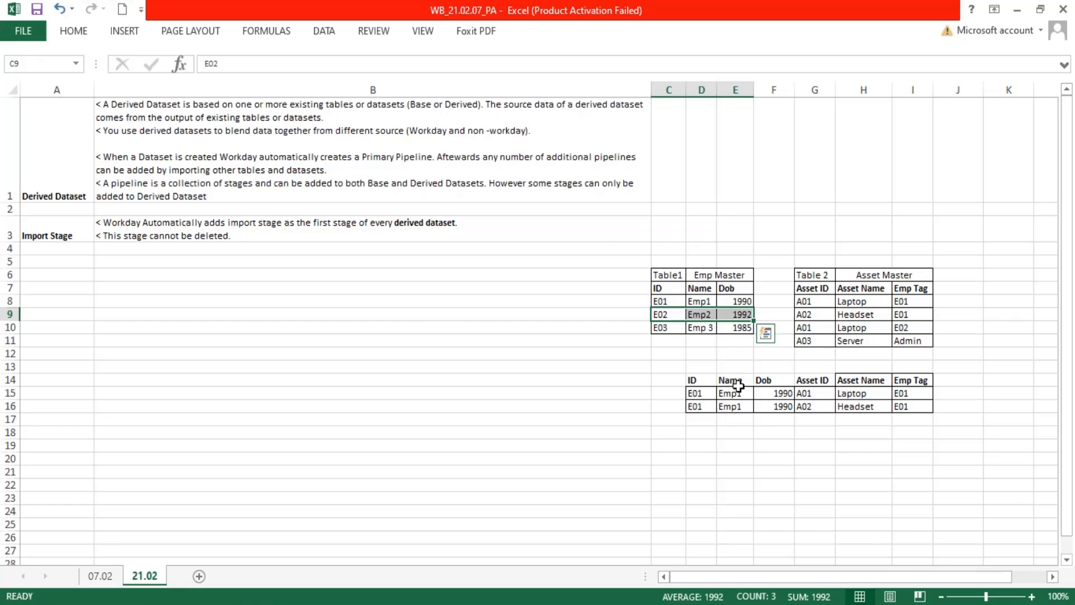
key("ctrl+q")
left_click(815, 511)
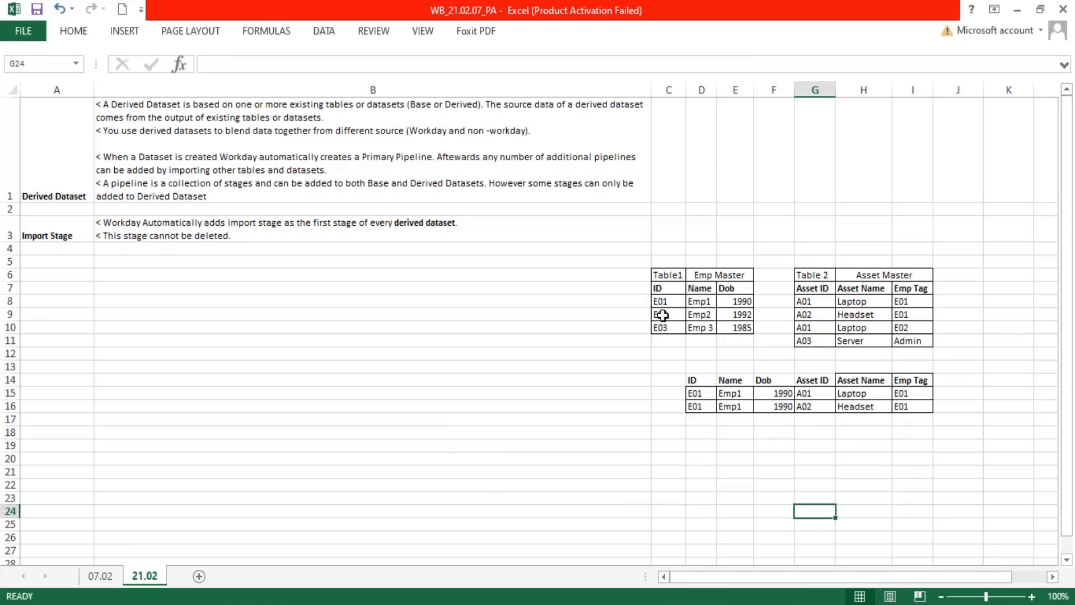
left_click_drag(663, 315, 740, 315)
key("ctrl+c")
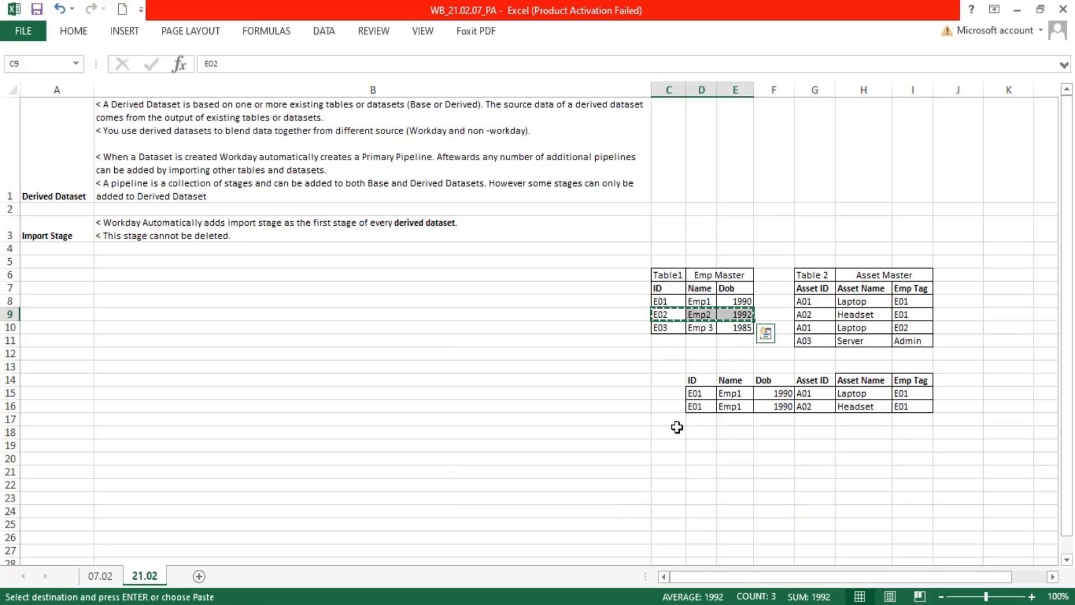
left_click(700, 419)
key("ctrl+v")
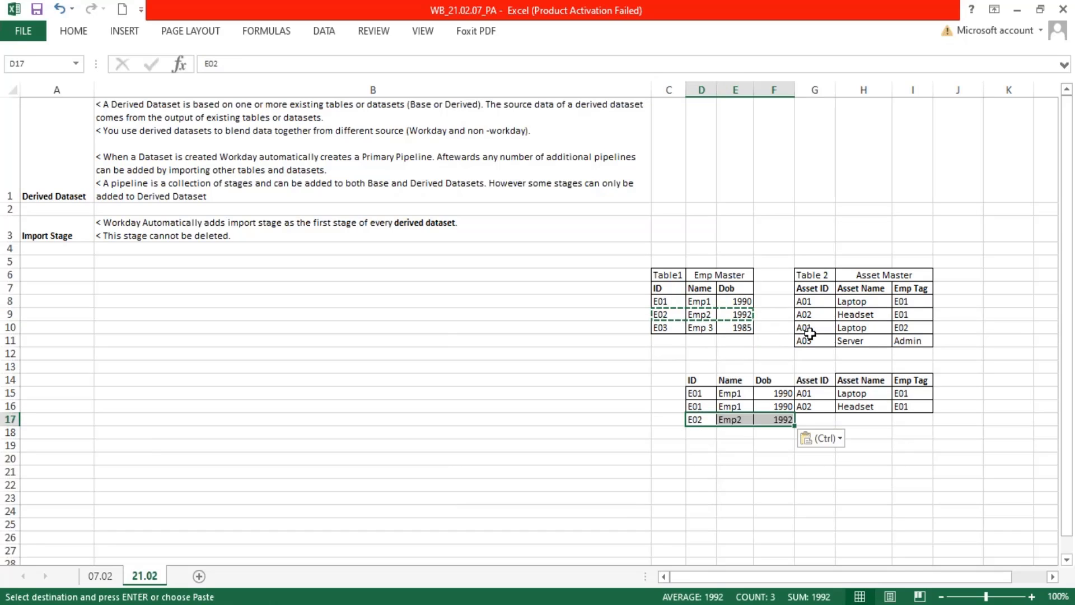
Step: Add the A01 Laptop asset tagged E02 to the third row's asset columns
left_click_drag(810, 331, 899, 335)
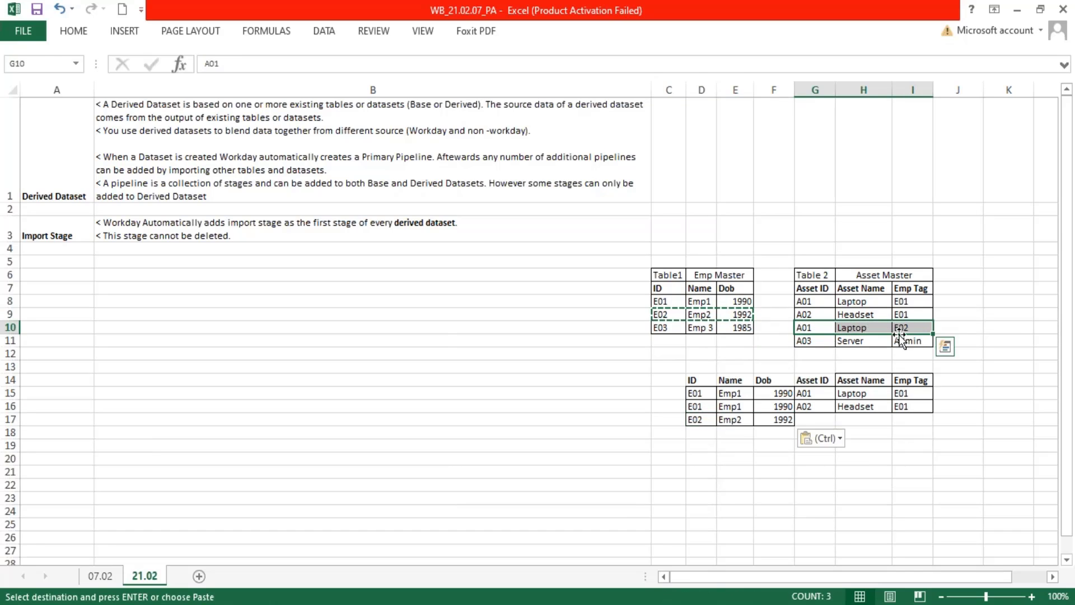
key("ctrl+c")
left_click(820, 421)
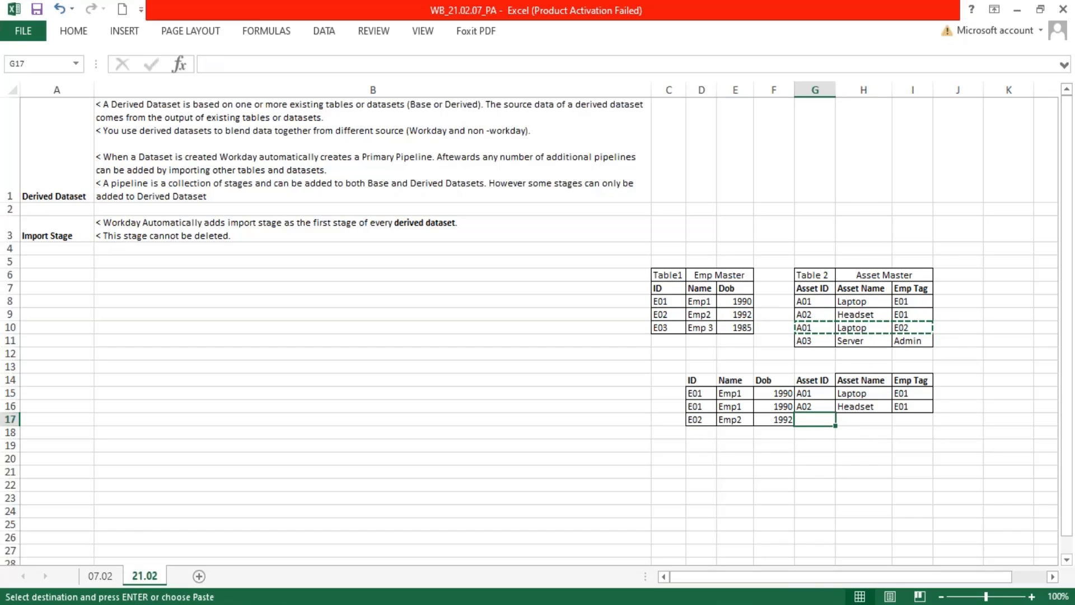
key("ctrl+v")
left_click(816, 472)
key("Escape")
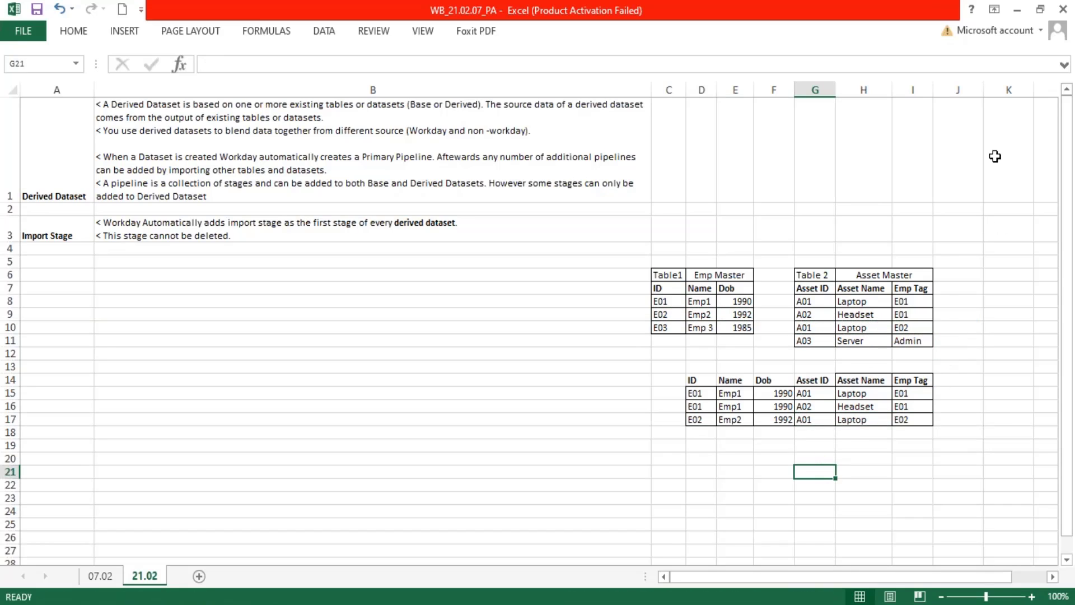
left_click_drag(657, 304, 746, 314)
left_click_drag(661, 327, 734, 328)
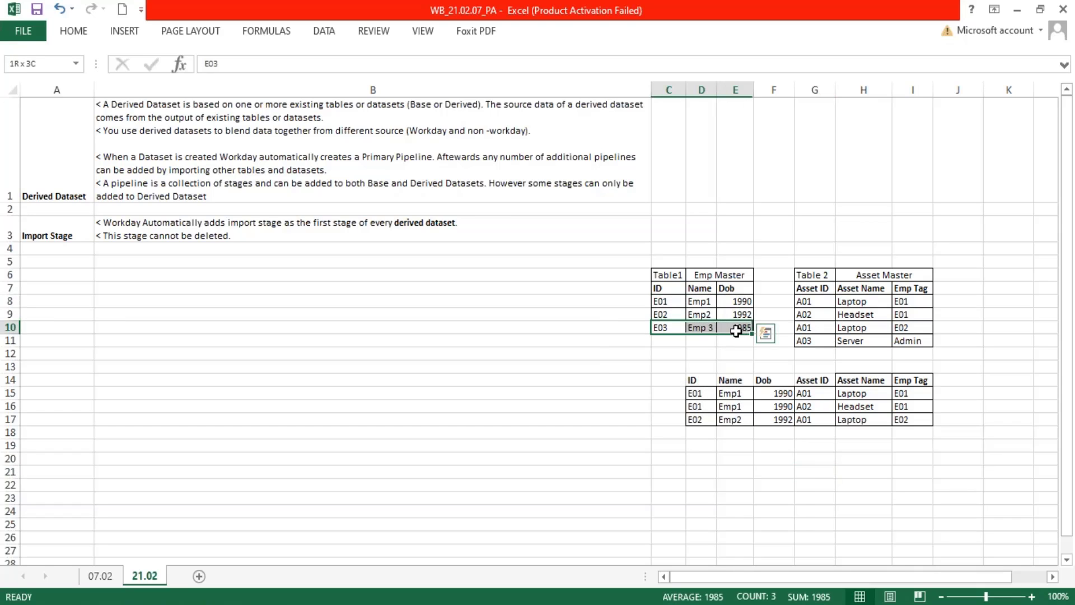
left_click(73, 31)
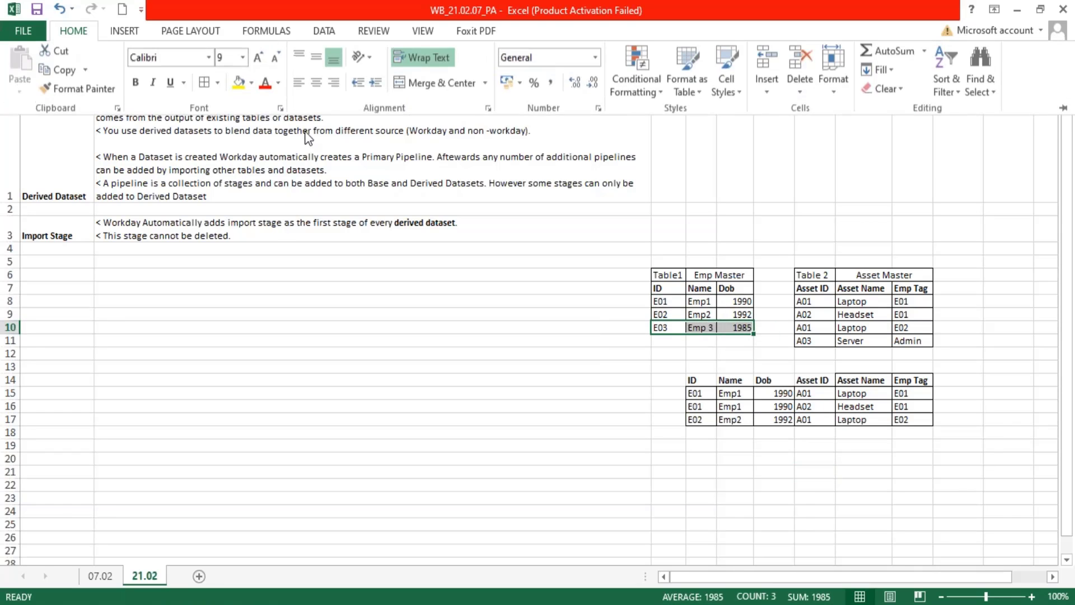
left_click(252, 84)
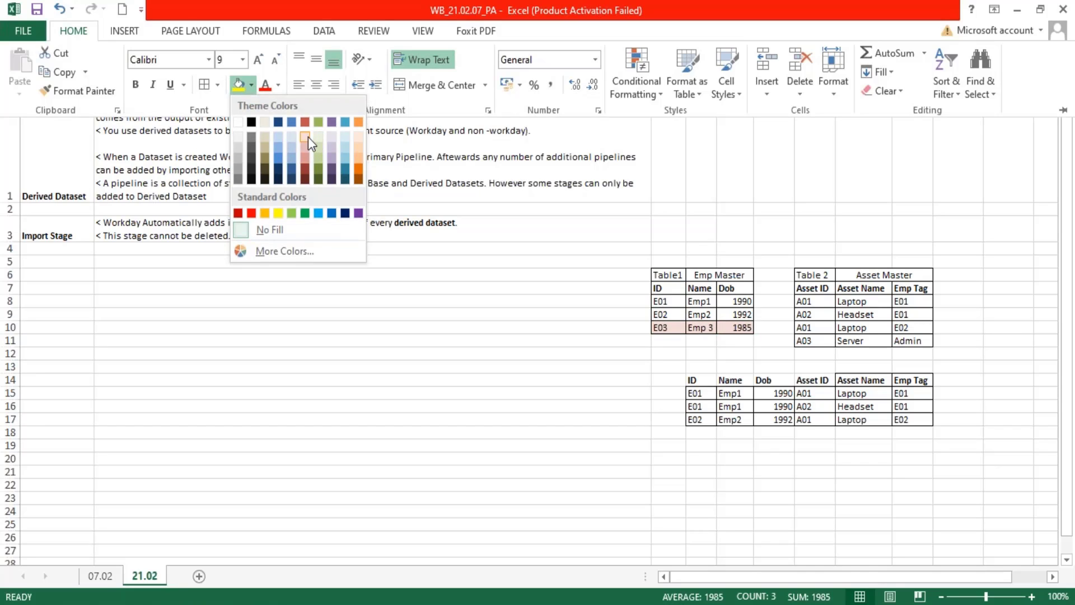
left_click(308, 137)
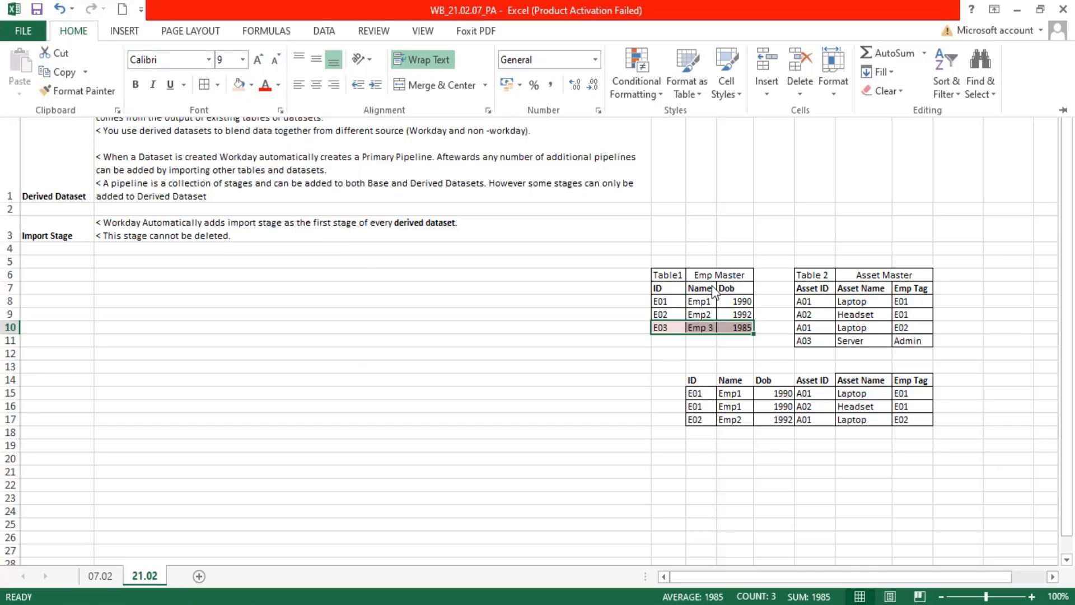
left_click_drag(805, 344, 919, 342)
left_click(86, 35)
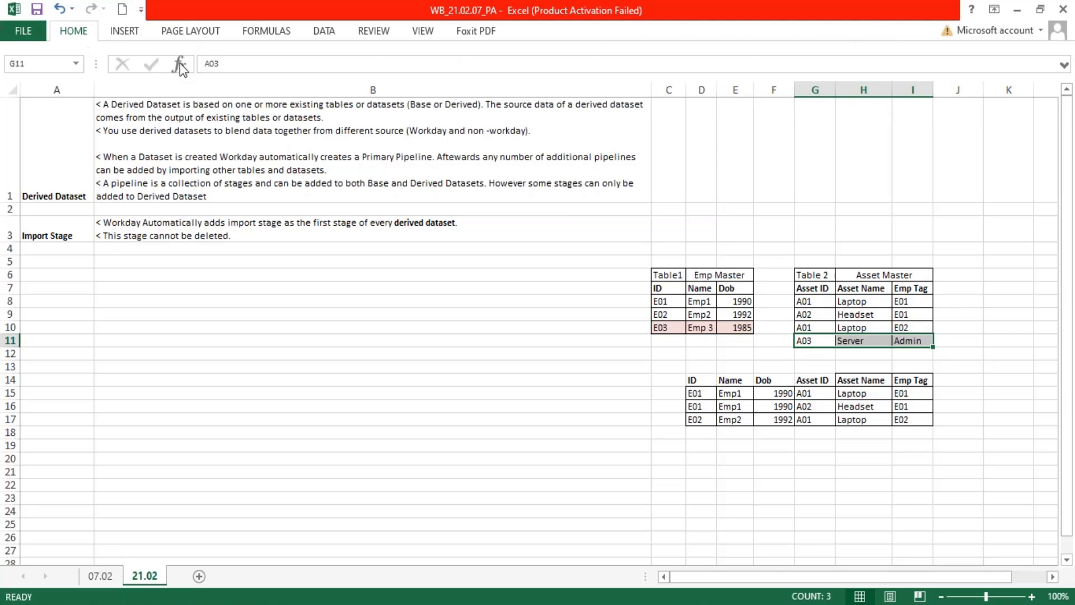
left_click(240, 84)
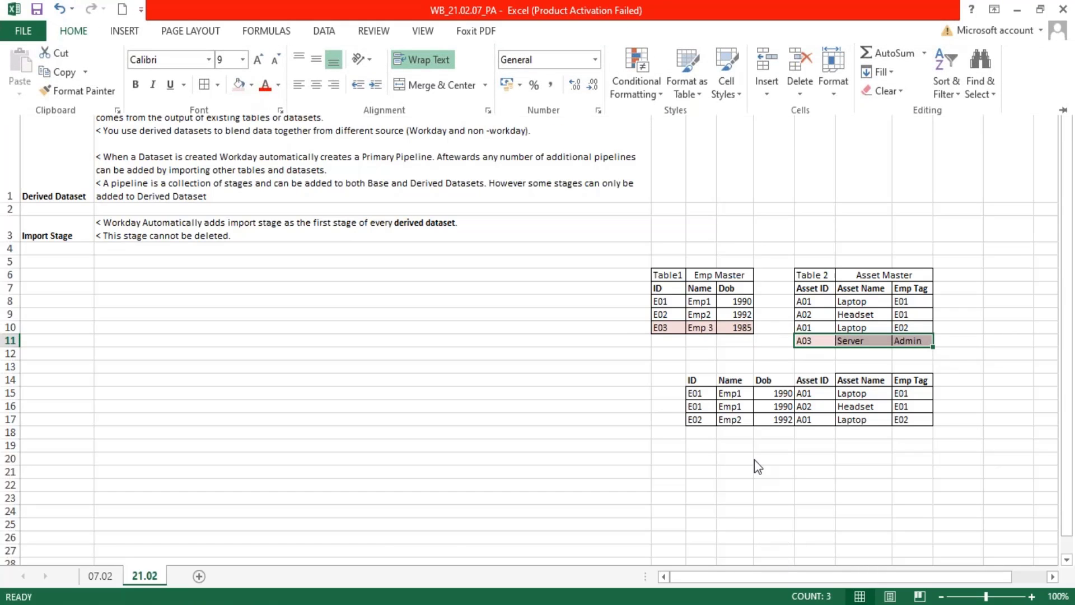
left_click(735, 485)
left_click_drag(831, 380, 697, 379)
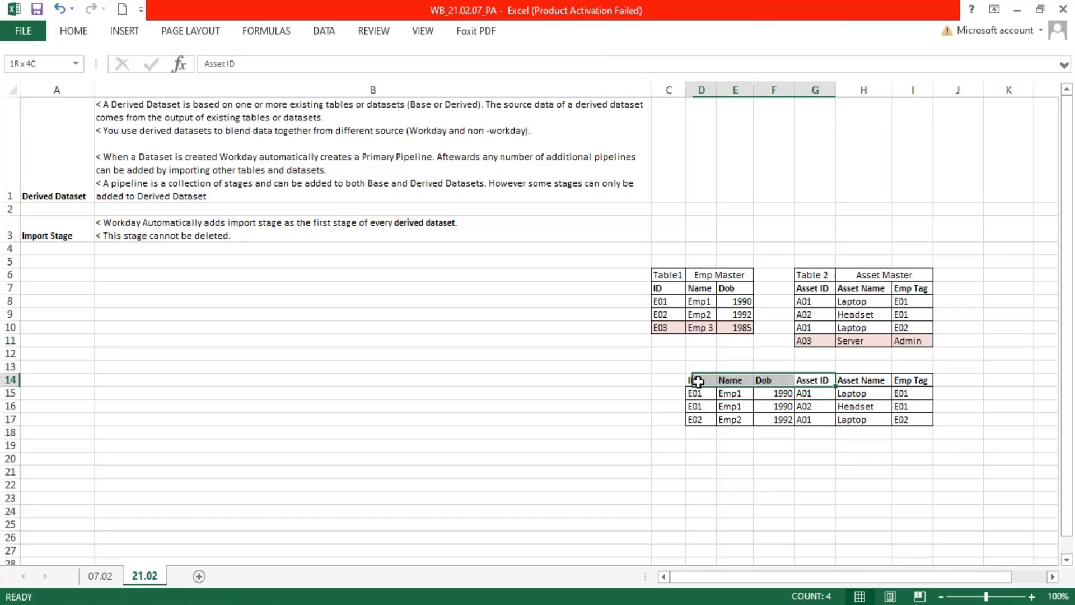
left_click(79, 36)
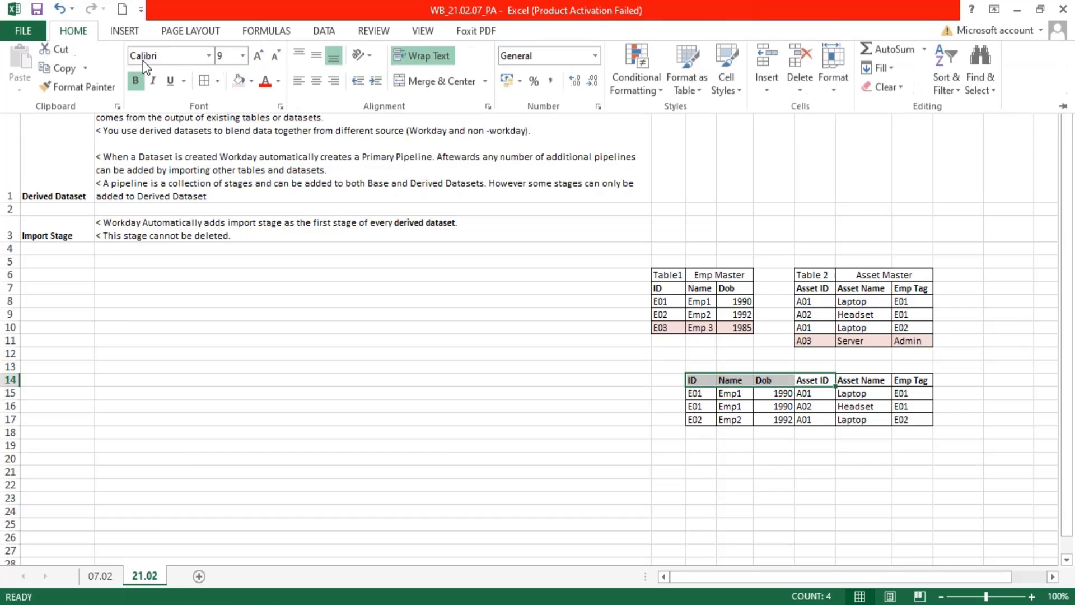
left_click(737, 474)
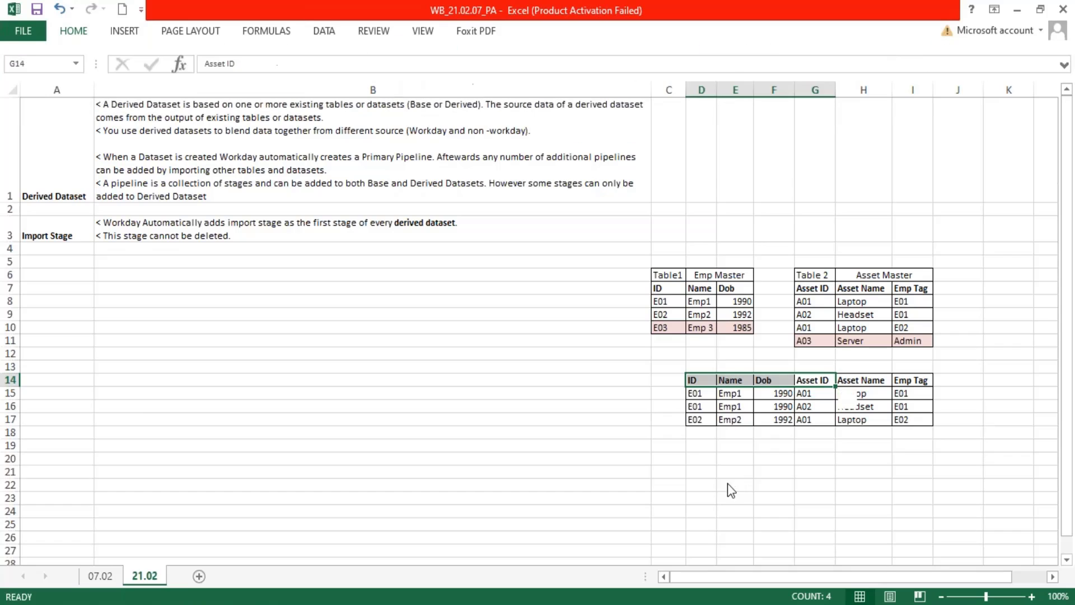
left_click(731, 487)
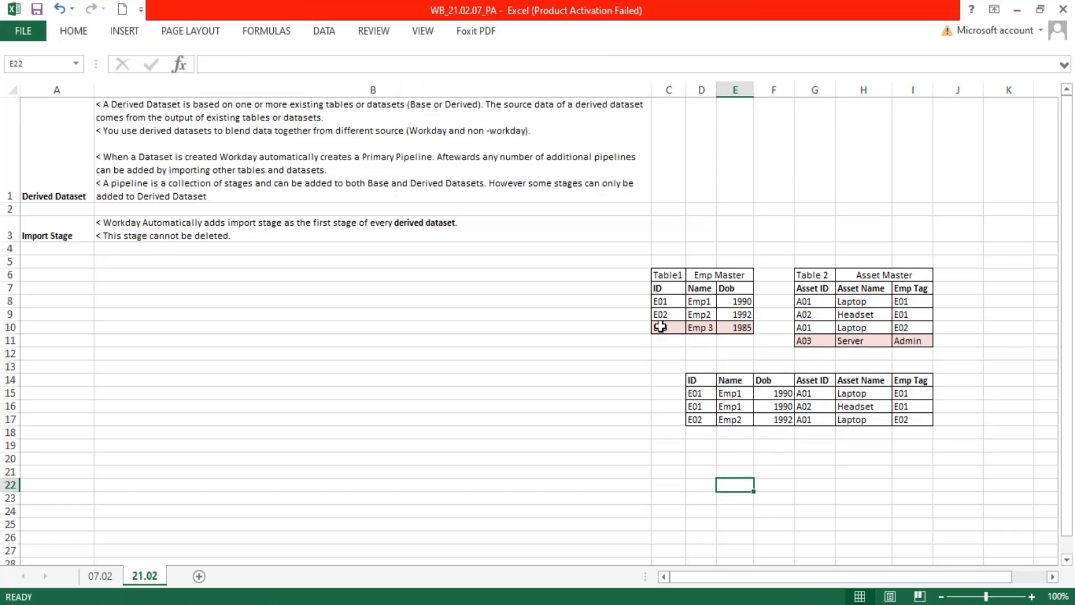
Step: Copy employee E03 (Emp 3, 1985) into the first empty row of the joined table
left_click_drag(661, 327, 745, 328)
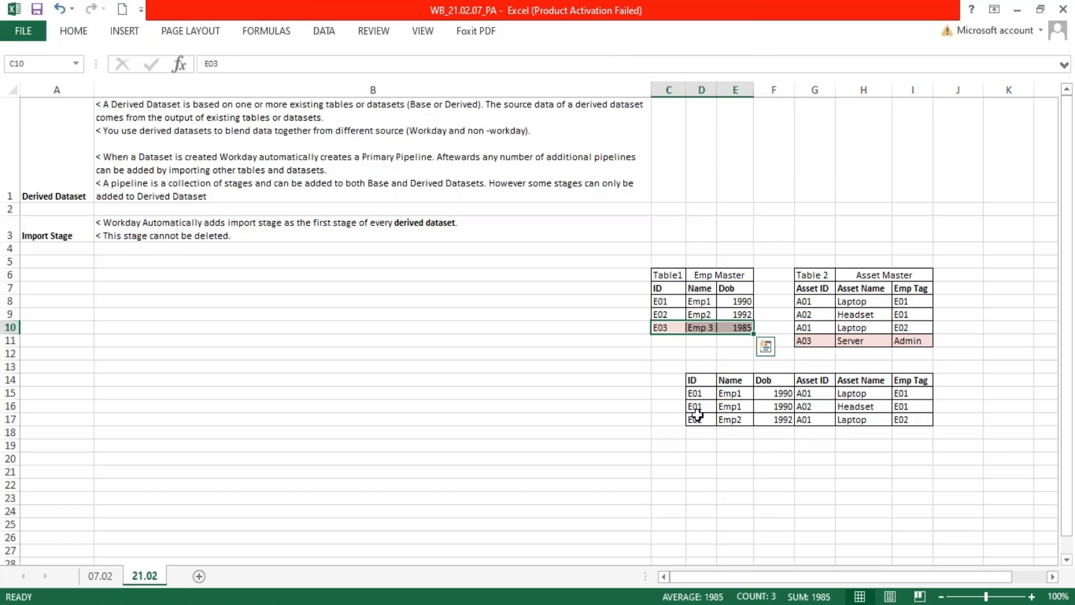
key("ctrl+c")
left_click(698, 433)
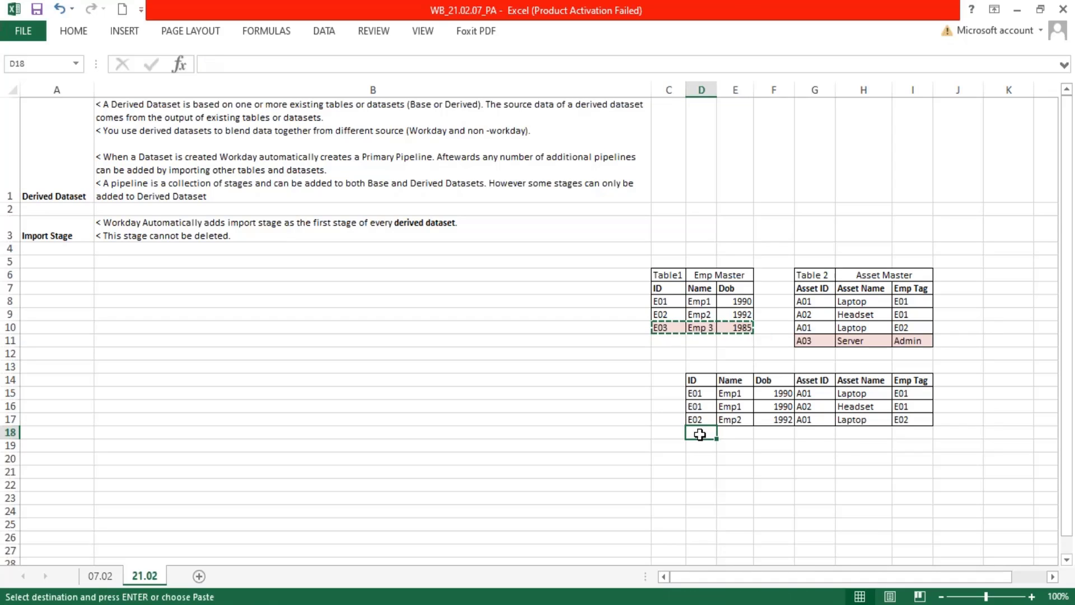
key("ctrl+v")
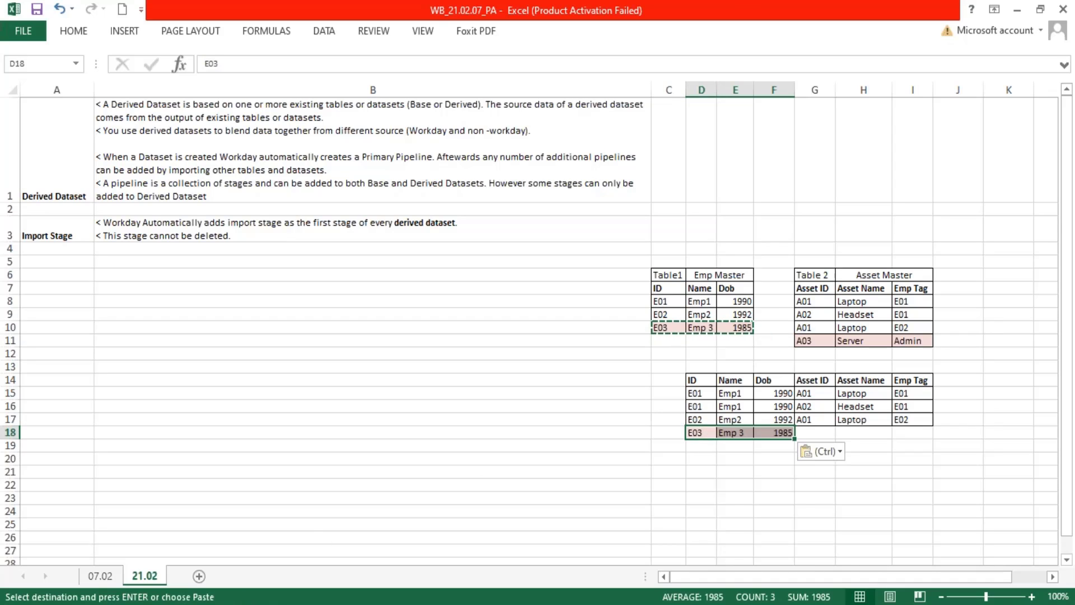
left_click_drag(664, 274, 739, 328)
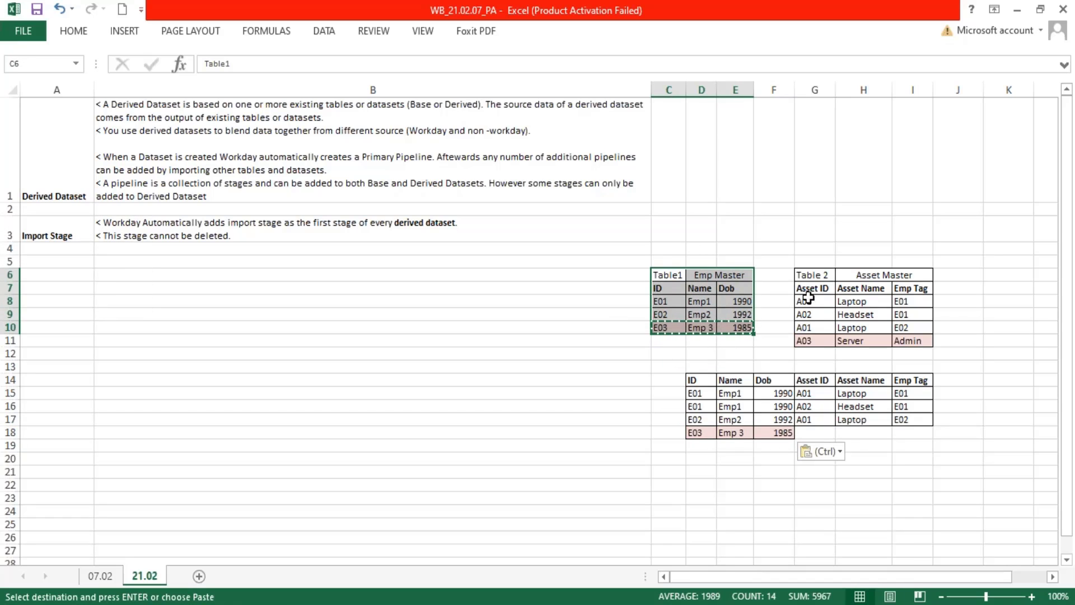
left_click_drag(808, 277, 927, 340)
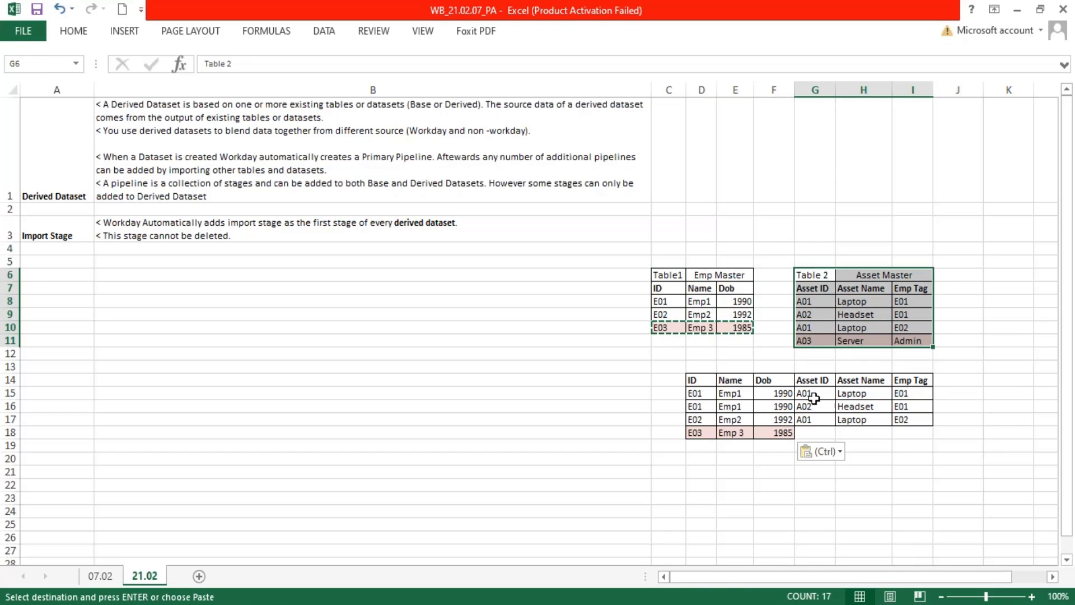
left_click_drag(811, 394, 902, 419)
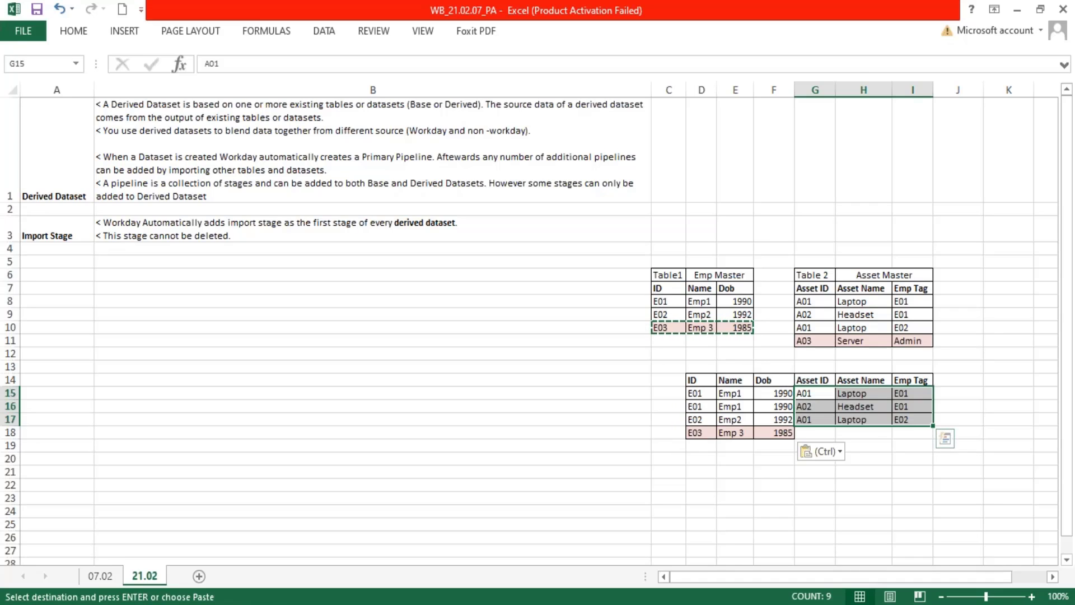
Step: Enter null, Null, Null in the Asset ID, Asset Name and Emp Tag cells beside E03
left_click(815, 433)
type("nul")
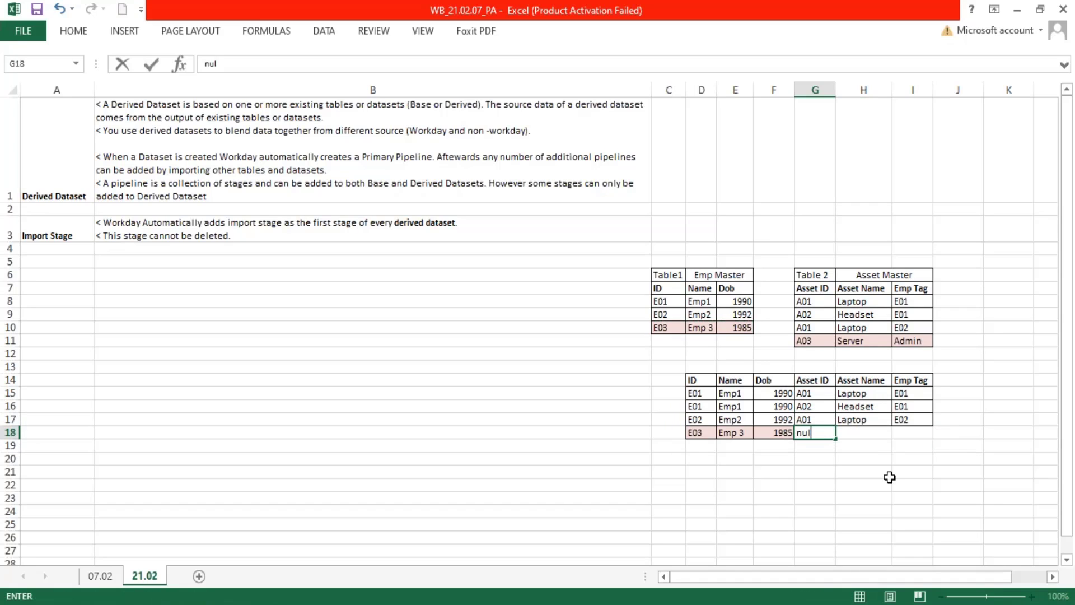
type("l")
key("Tab")
type("Null")
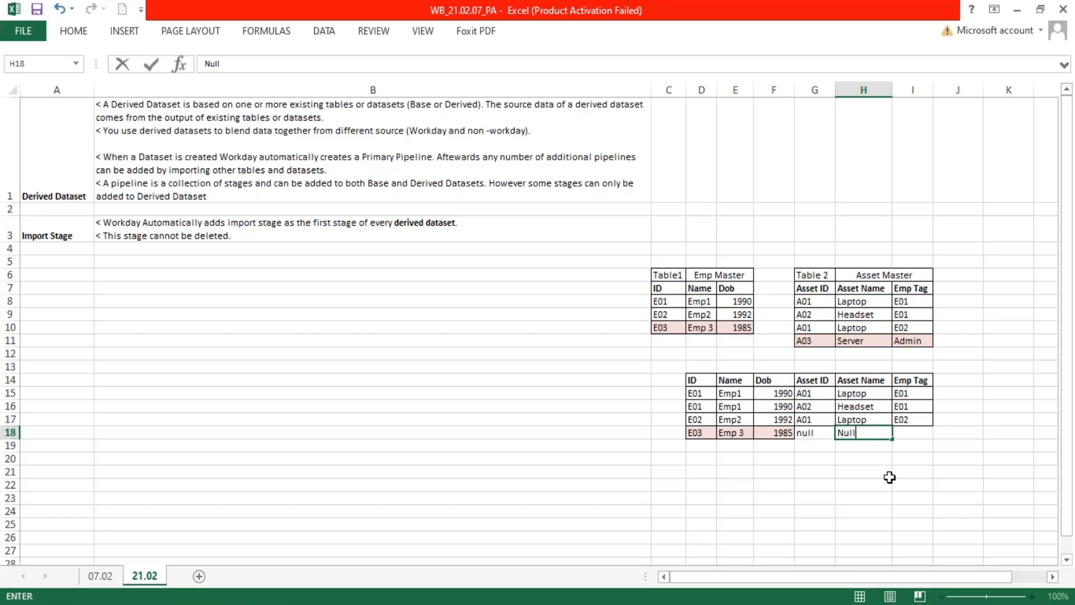
key("Tab")
type("Nu")
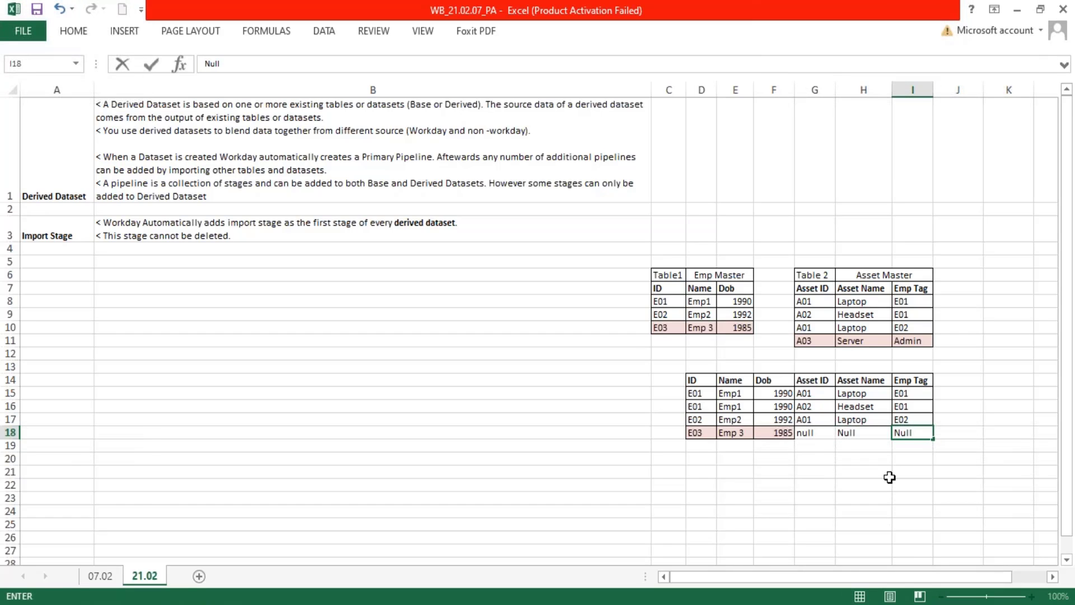
key("Return")
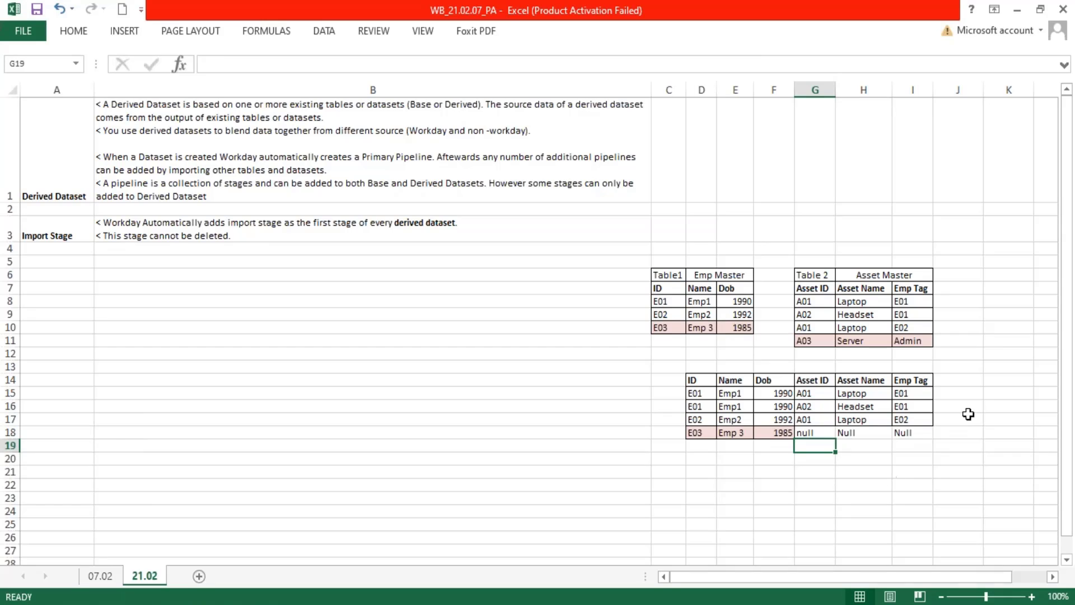
Step: Copy the Laptop row's borders onto the null cells with Format Painter
left_click_drag(810, 417, 910, 425)
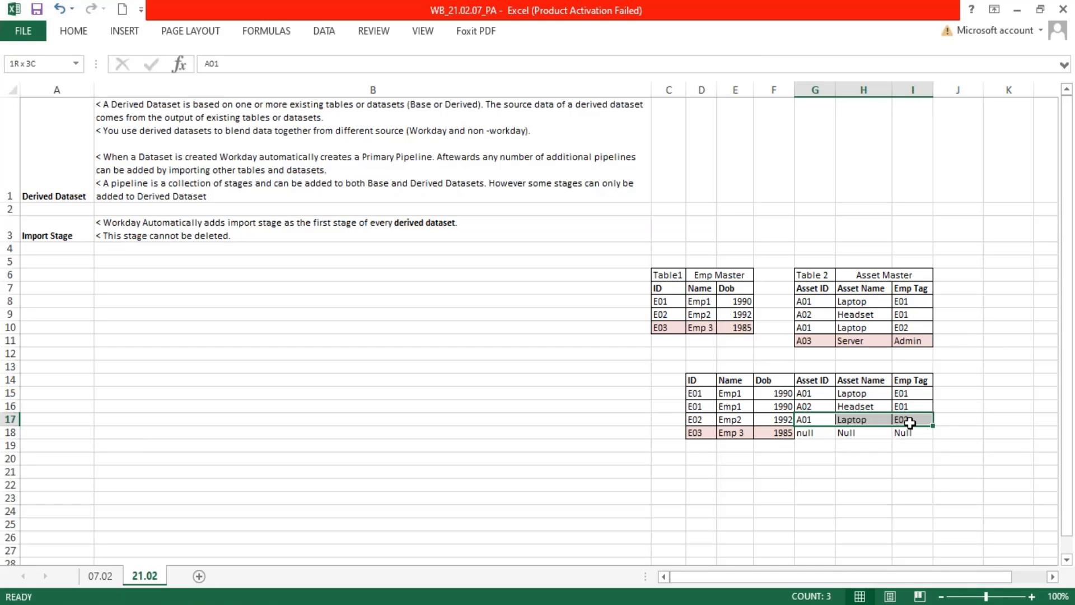
left_click(67, 34)
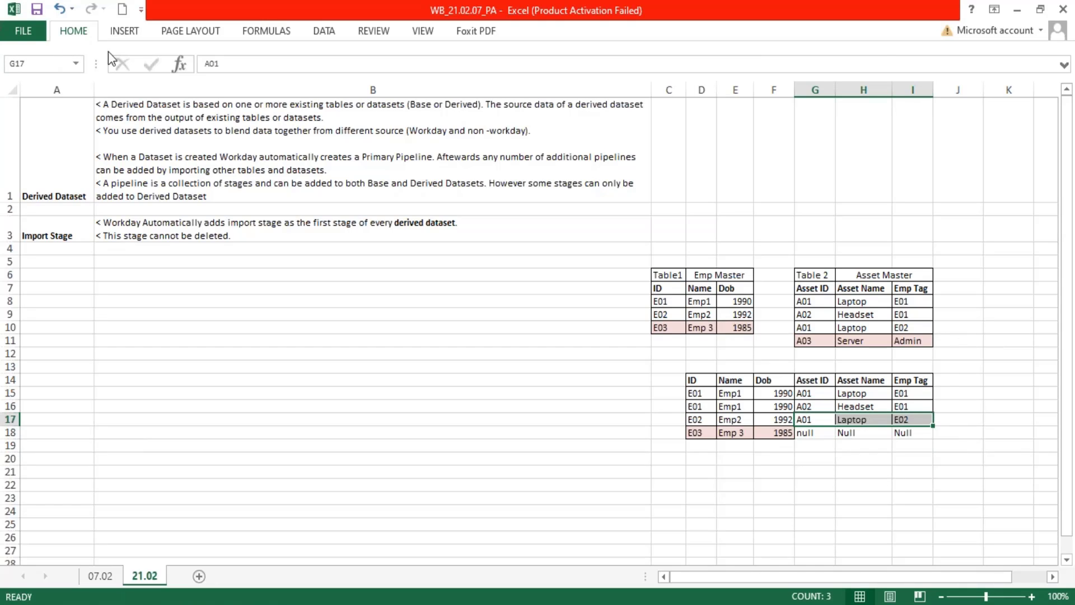
left_click(94, 89)
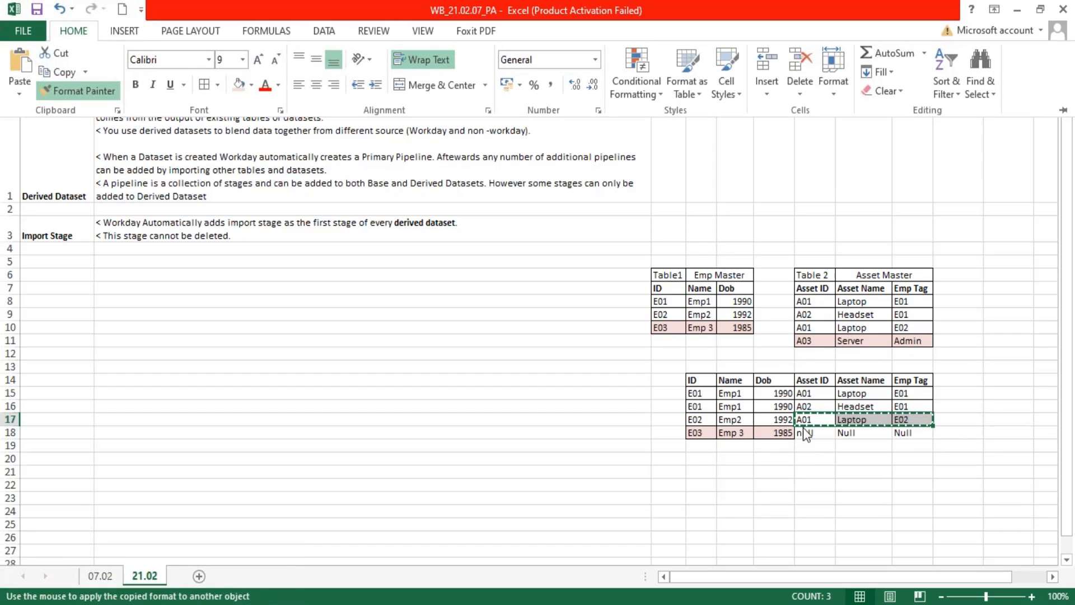
left_click_drag(806, 433, 909, 433)
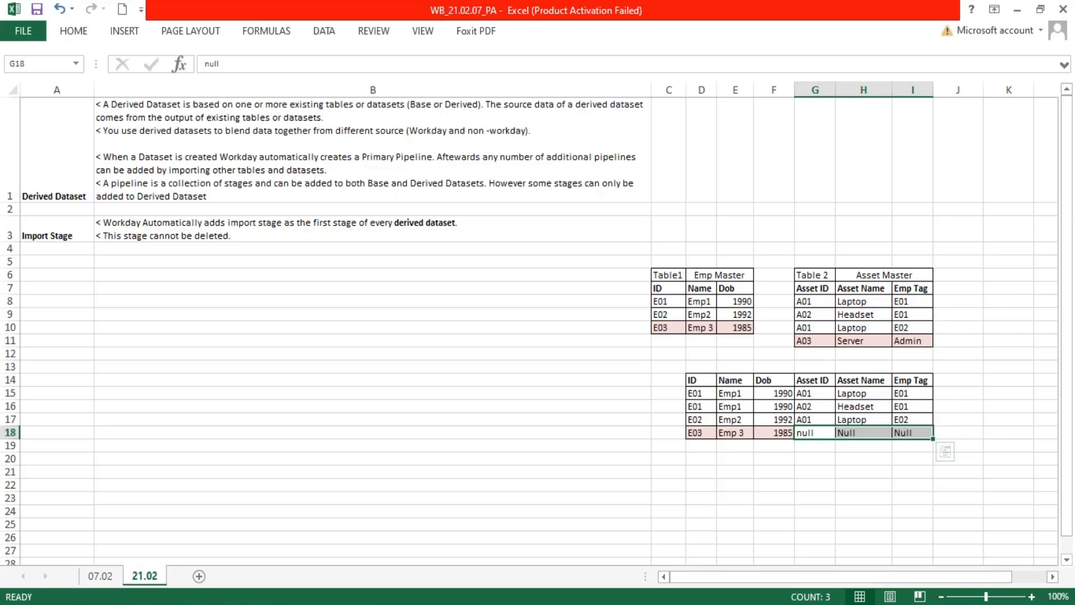
Step: Type the title 'Left Outer' in F13 above the joined table
left_click(787, 365)
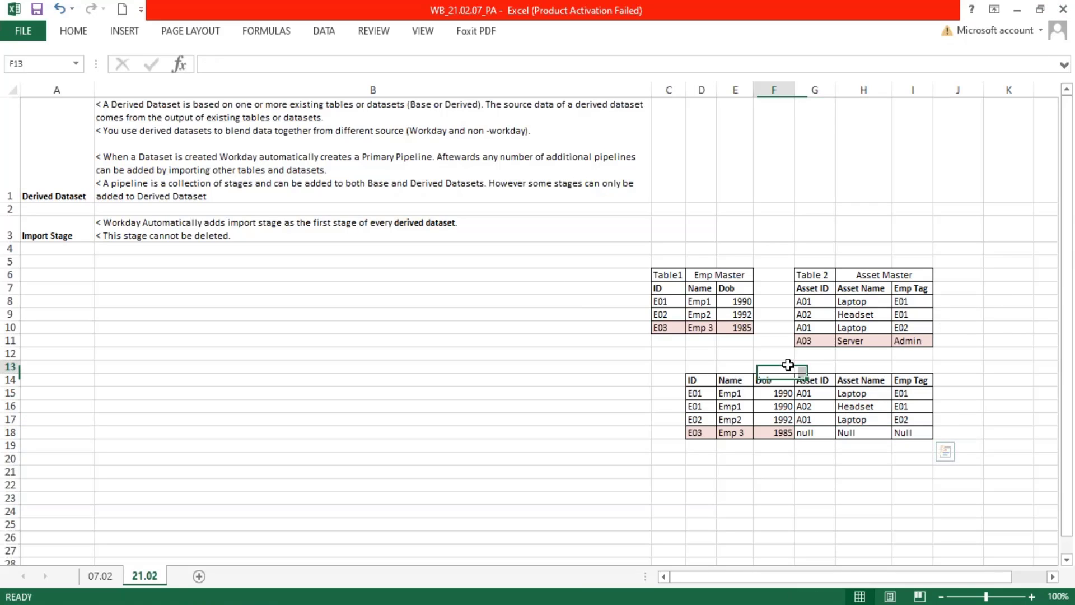
key("F2")
type("Left")
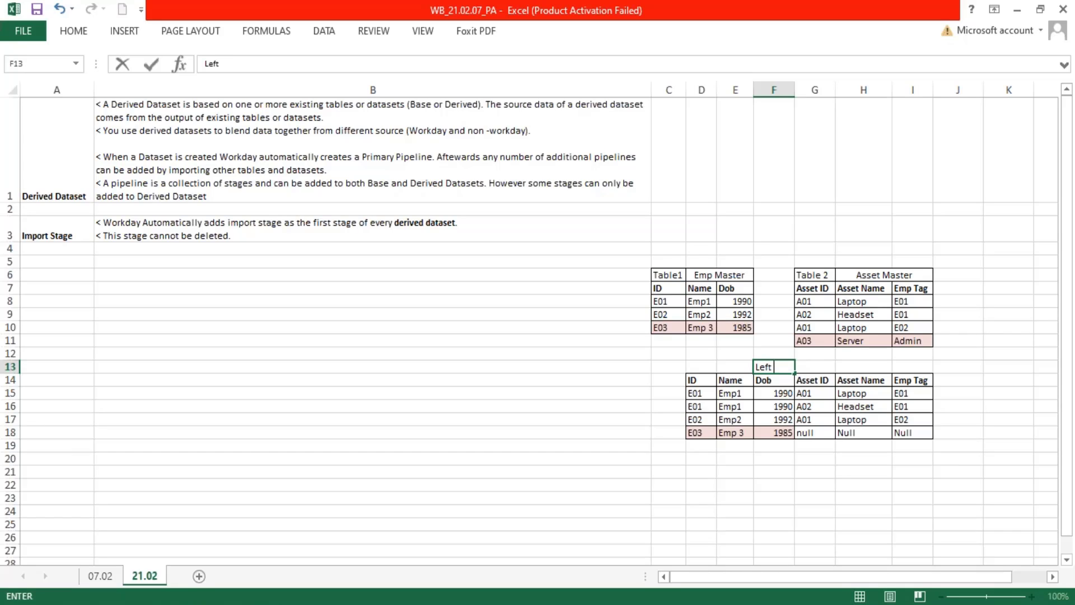
type(" Outer")
left_click(851, 493)
Step: Merge and centre the title over F13:G13, reset row 13 height, and copy D13:I18
left_click_drag(815, 373, 763, 372)
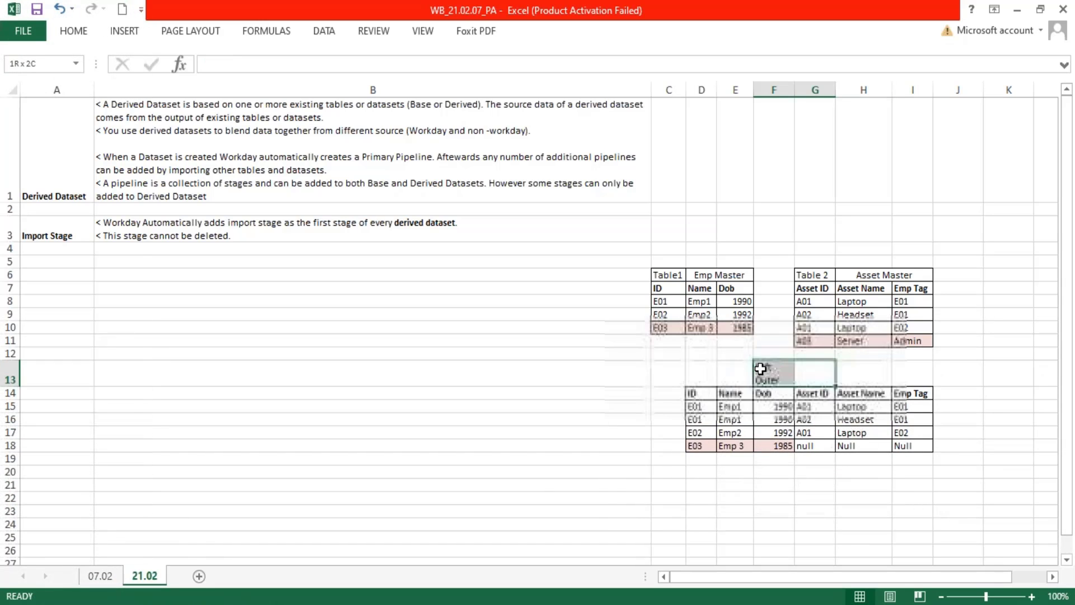
left_click(84, 30)
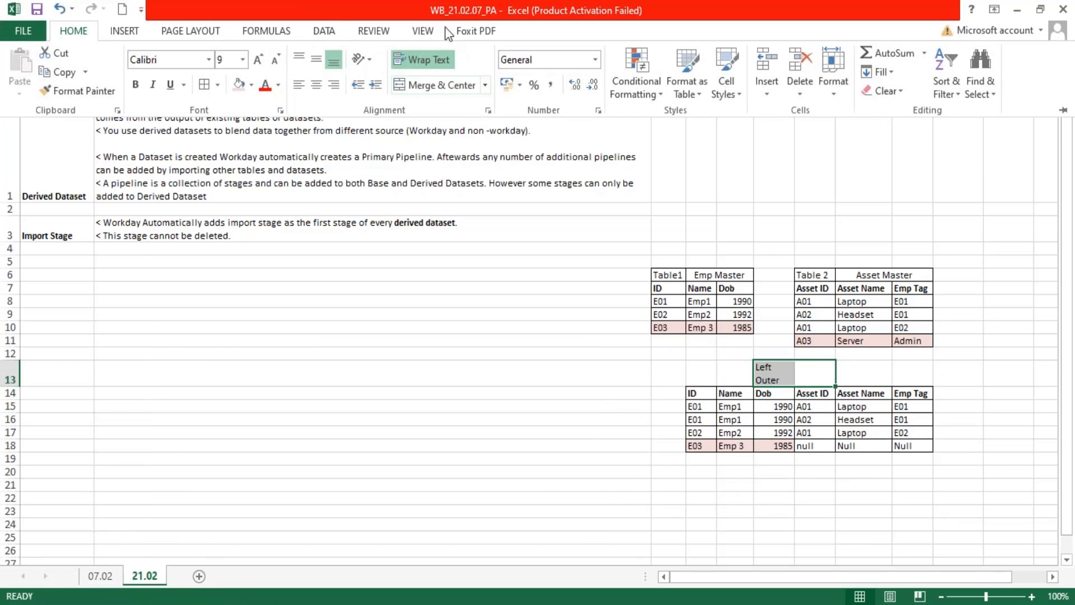
left_click(431, 92)
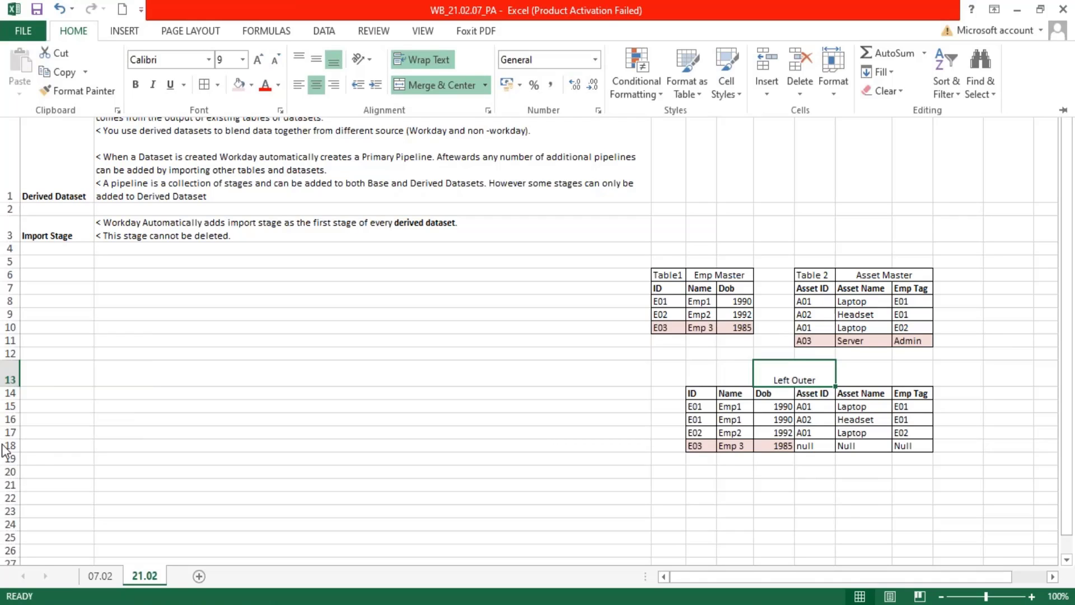
left_click(13, 384)
left_click(12, 378)
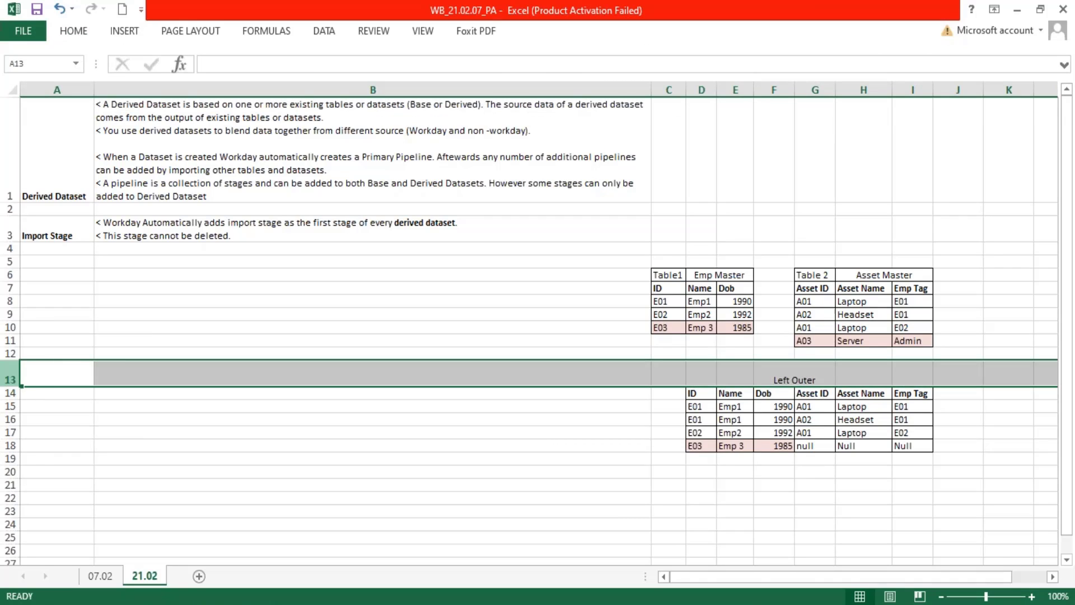
left_click_drag(11, 387, 11, 373)
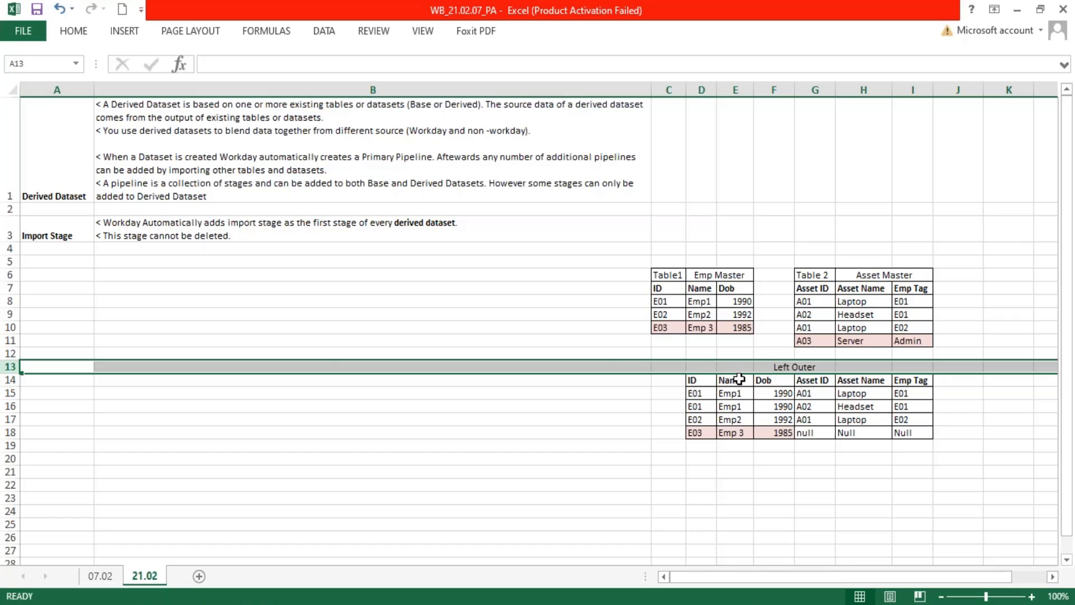
left_click_drag(696, 365, 912, 427)
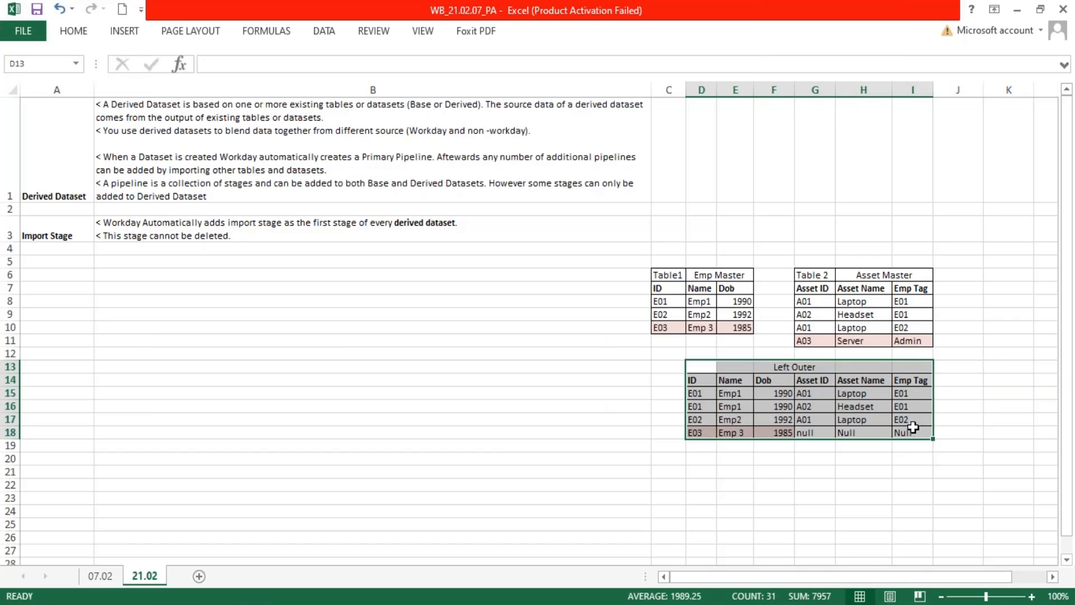
key("ctrl+c")
Step: Paste the table copy at D20 and retitle it 'Right Outer'
left_click(700, 459)
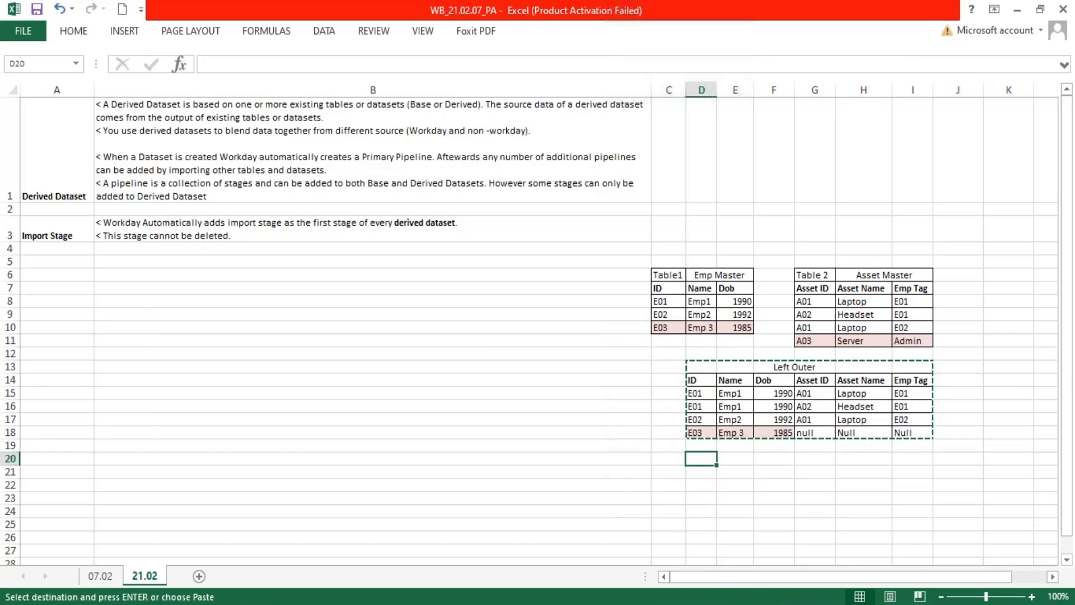
key("ctrl+v")
double_click(792, 459)
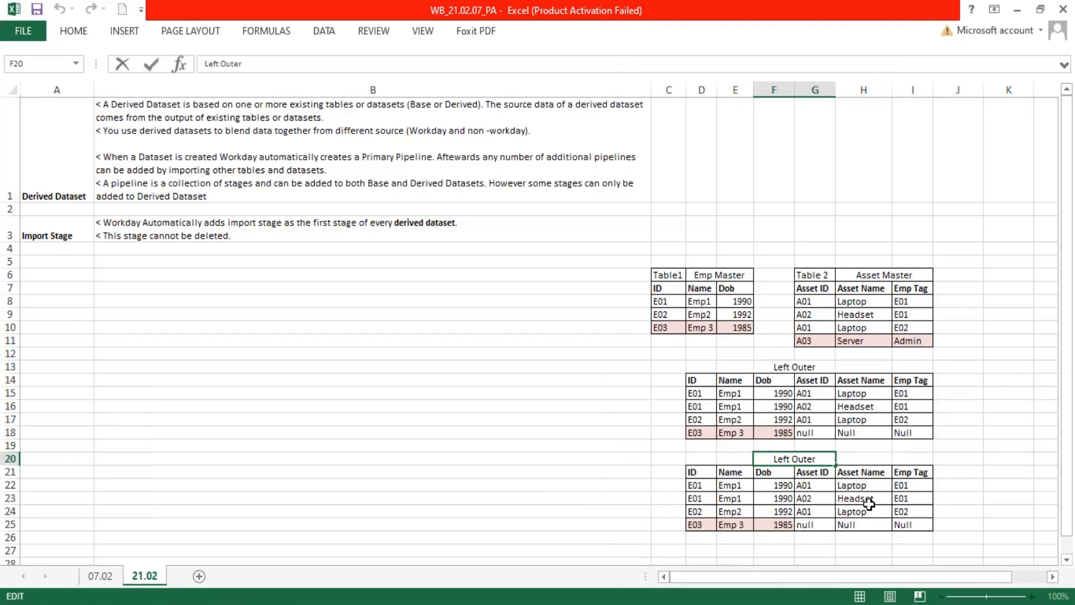
key("BackSpace")
key("BackSpace")
key("BackSpace")
key("BackSpace")
type("Right")
key("Return")
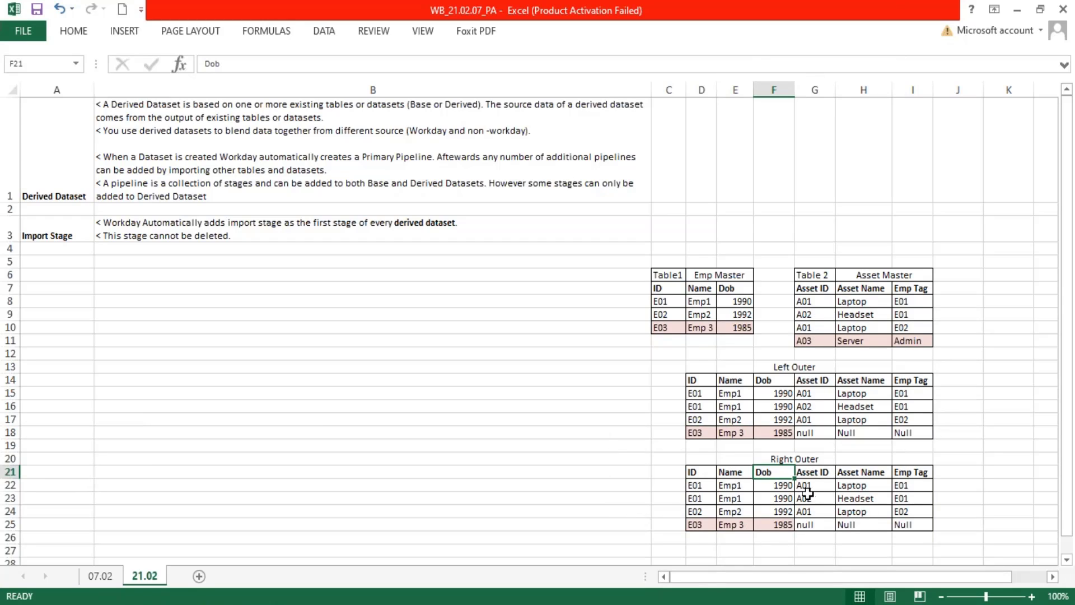
Step: Replace the E03 employee values in row 25 with null, Null, Null
left_click_drag(697, 489, 773, 511)
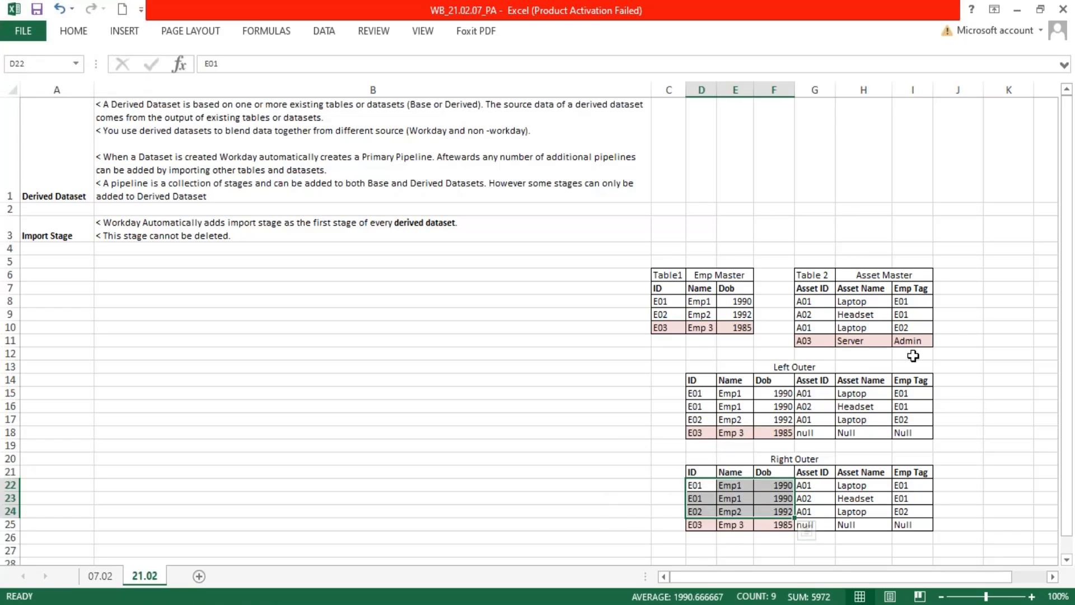
left_click_drag(664, 327, 739, 327)
left_click_drag(696, 530, 780, 525)
key("Delete")
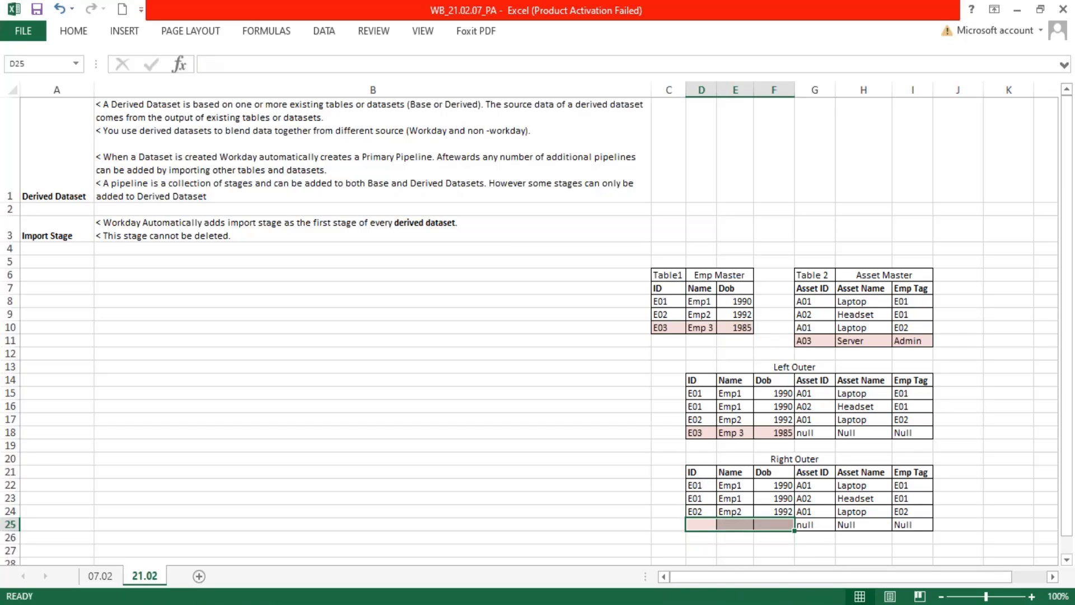
left_click_drag(806, 524, 914, 520)
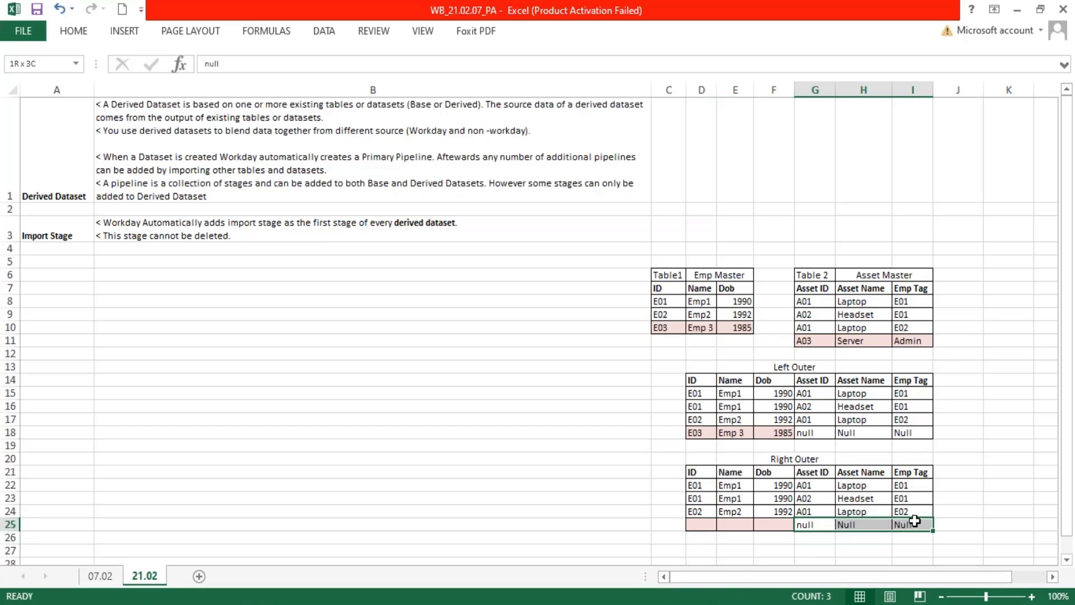
key("ctrl+c")
left_click(706, 525)
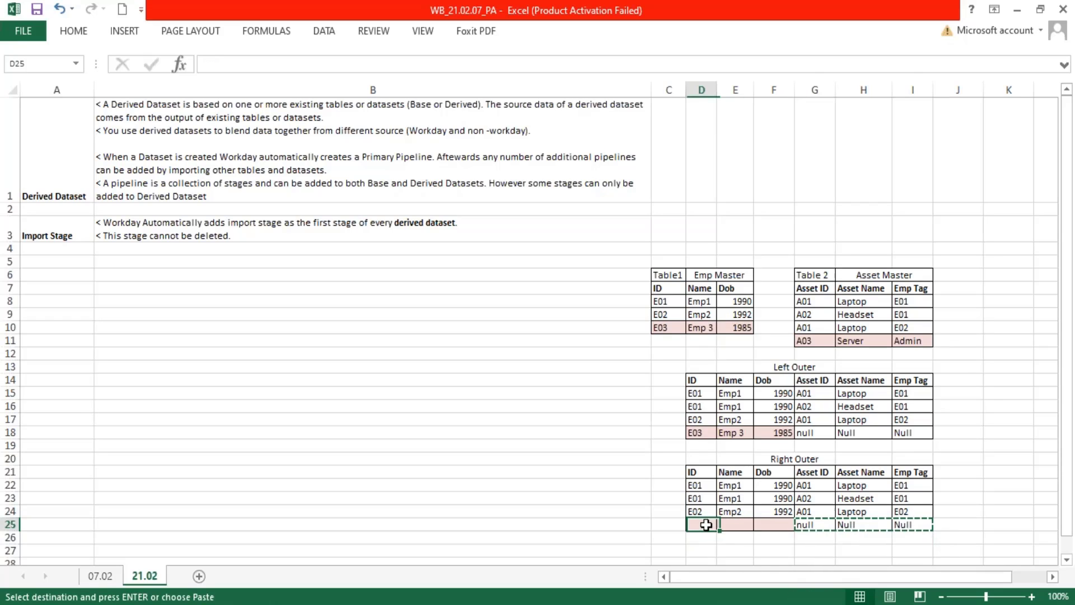
key("ctrl+v")
Step: Put the unmatched asset A03 Server Admin into G25:I25
left_click_drag(811, 525, 901, 524)
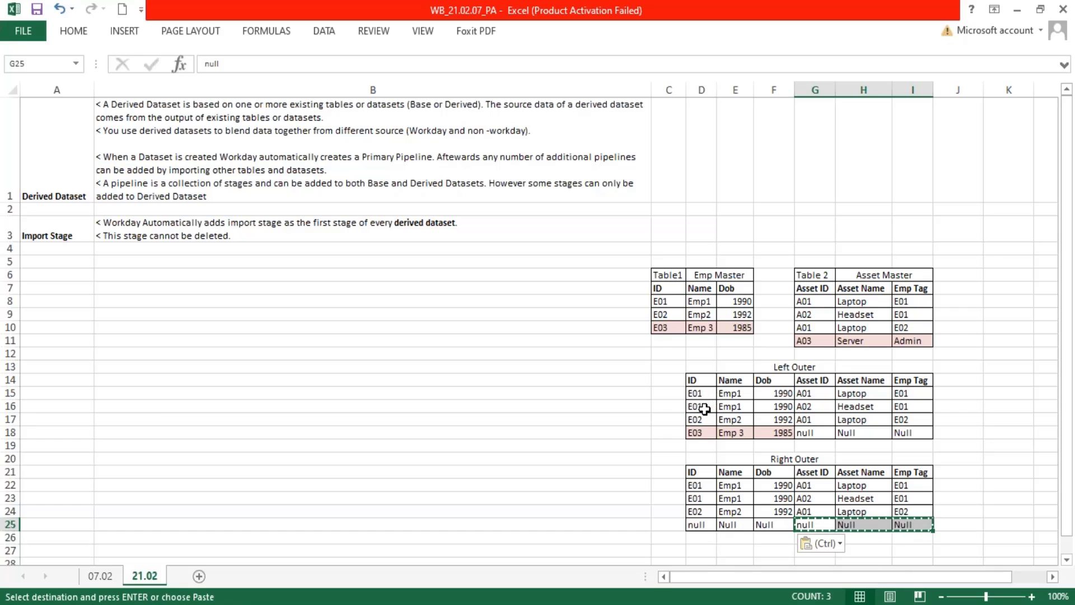
left_click_drag(806, 346, 899, 342)
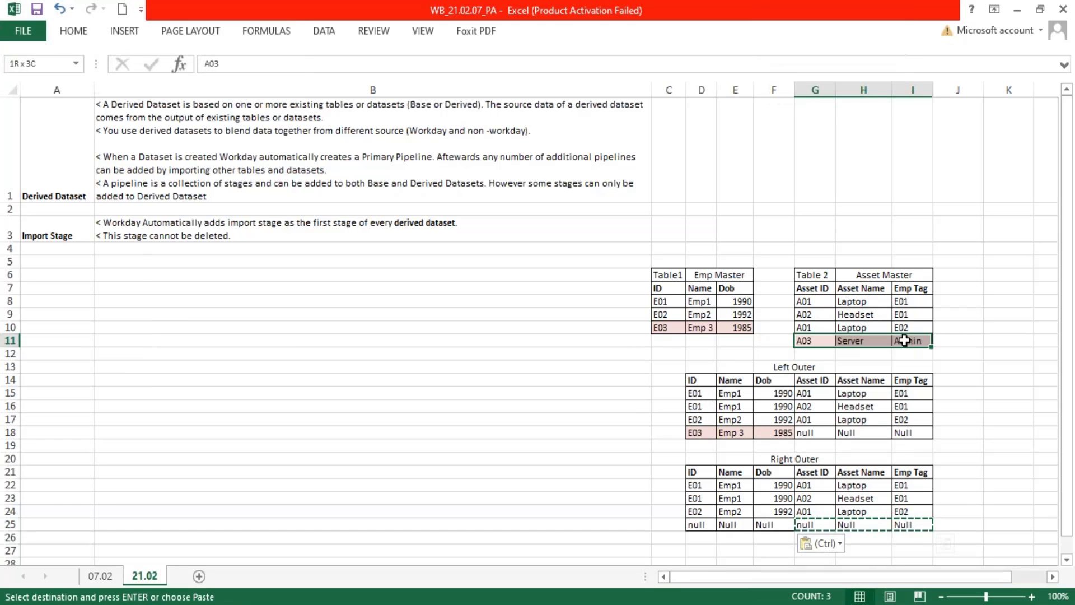
key("ctrl+c")
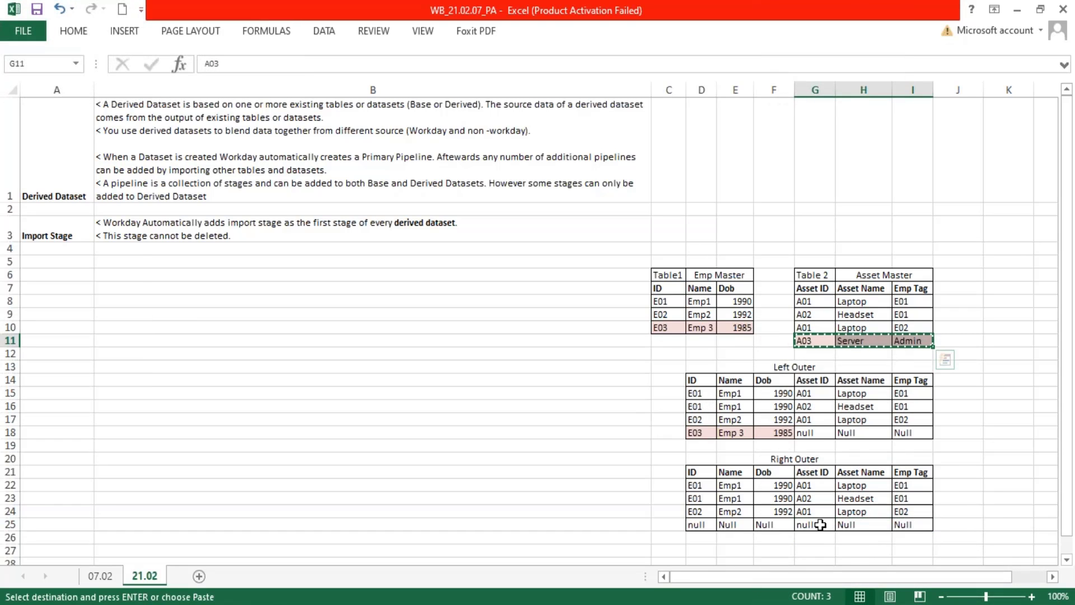
left_click(821, 524)
key("ctrl+v")
key("Escape")
left_click(865, 559)
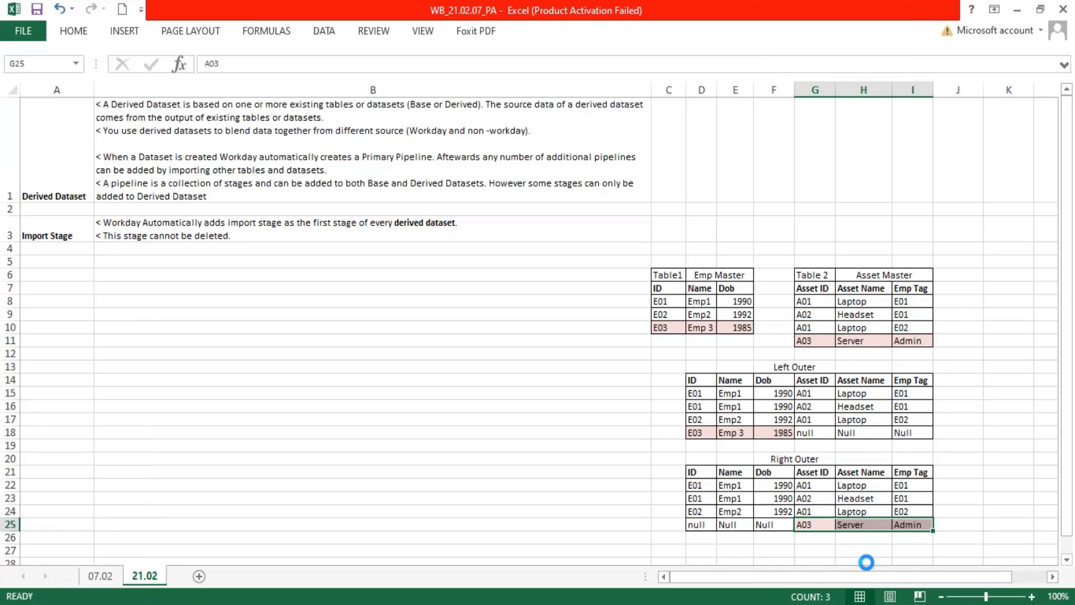
Step: Paste a copy of the Right Outer table aligned at D27
scroll(865, 547, "down", 1)
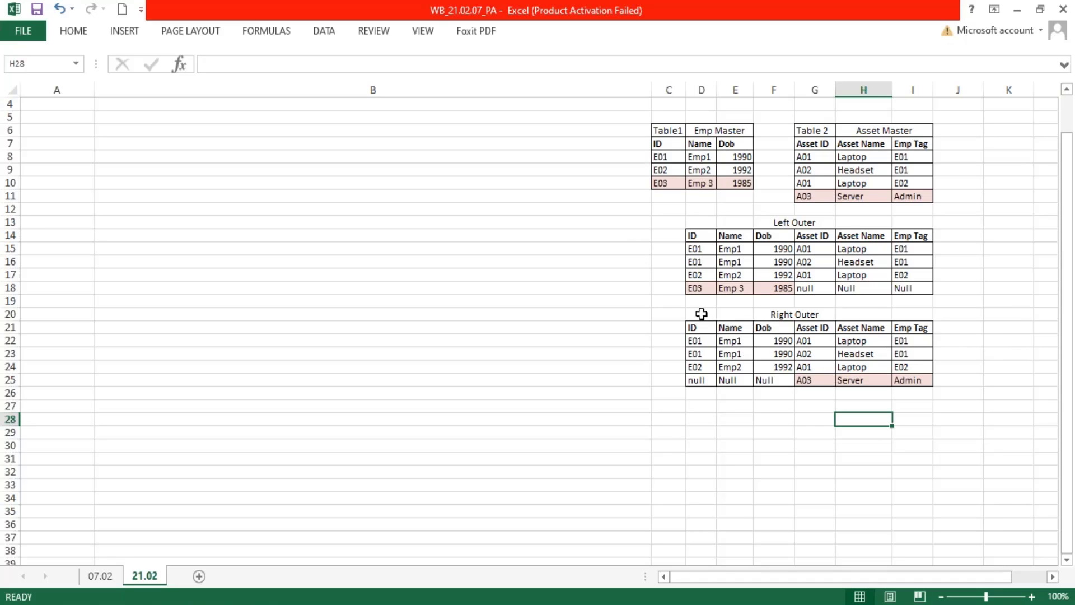
left_click_drag(702, 315, 913, 381)
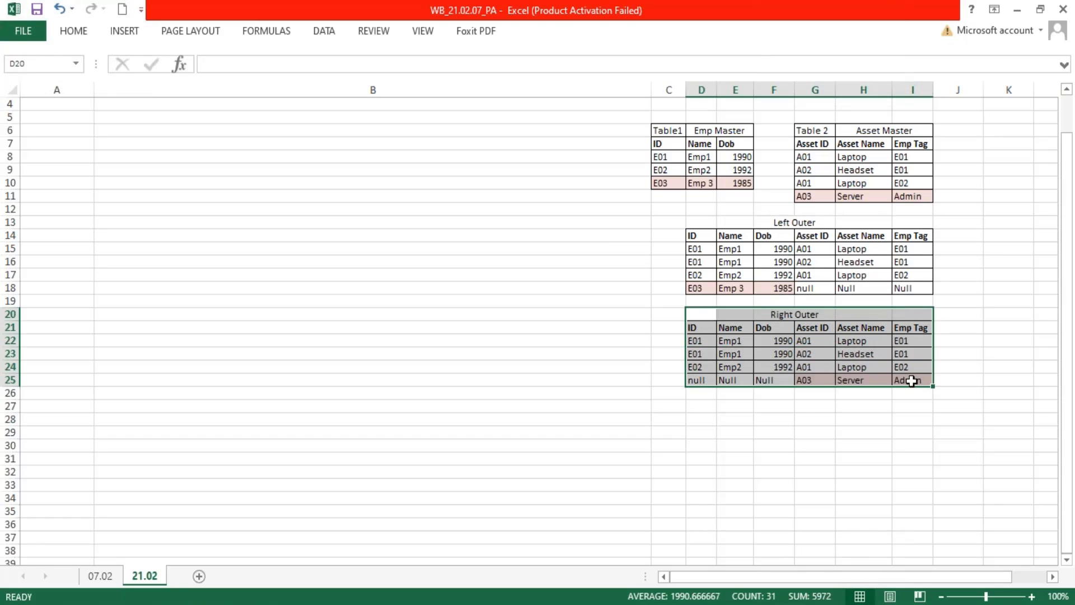
key("ctrl+c")
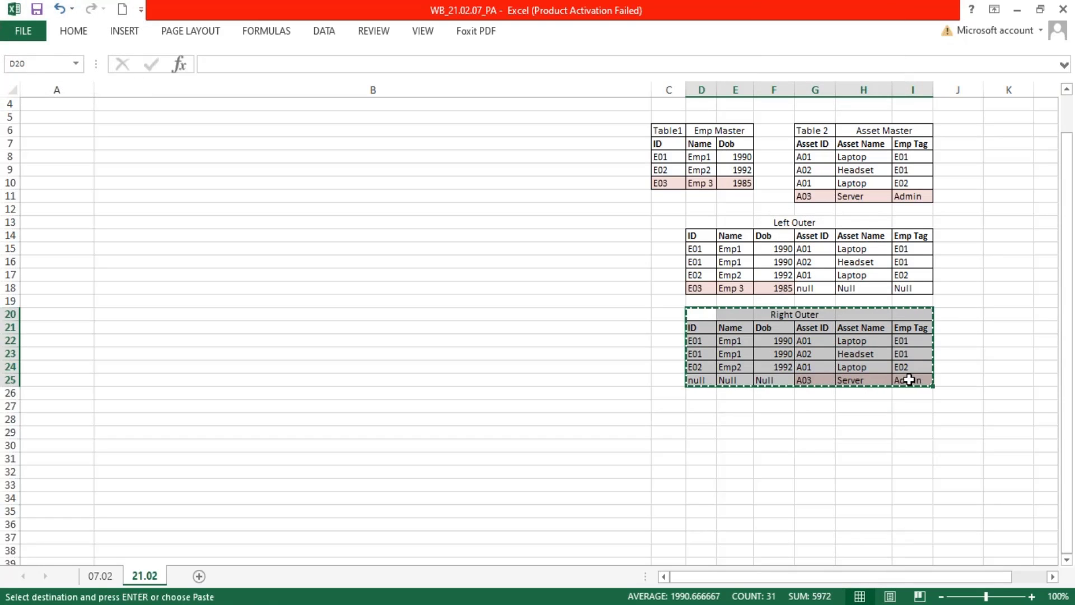
left_click(780, 409)
key("ctrl+v")
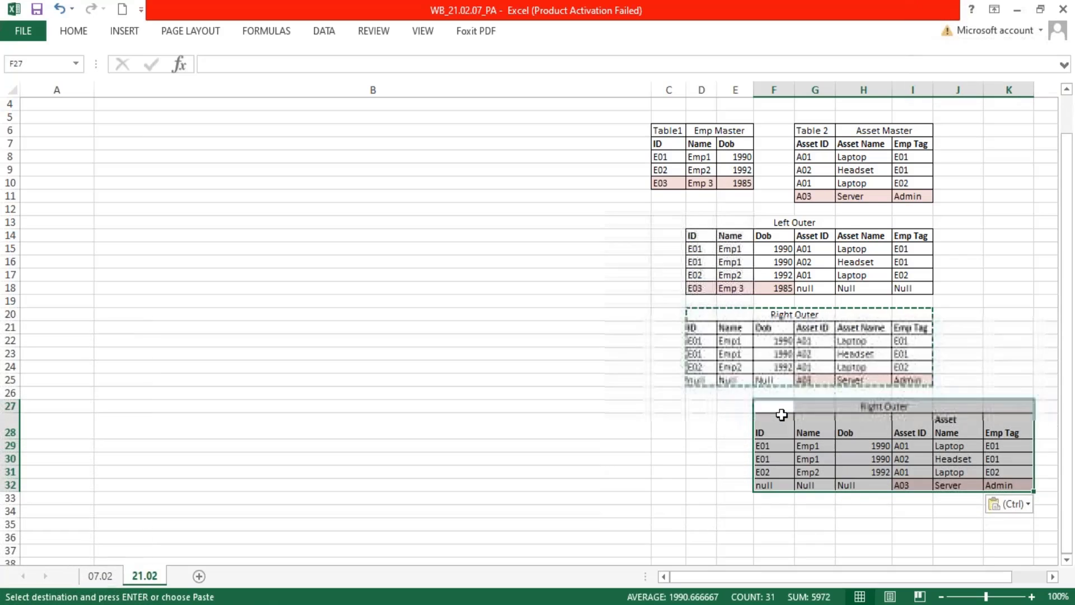
key("ctrl+z")
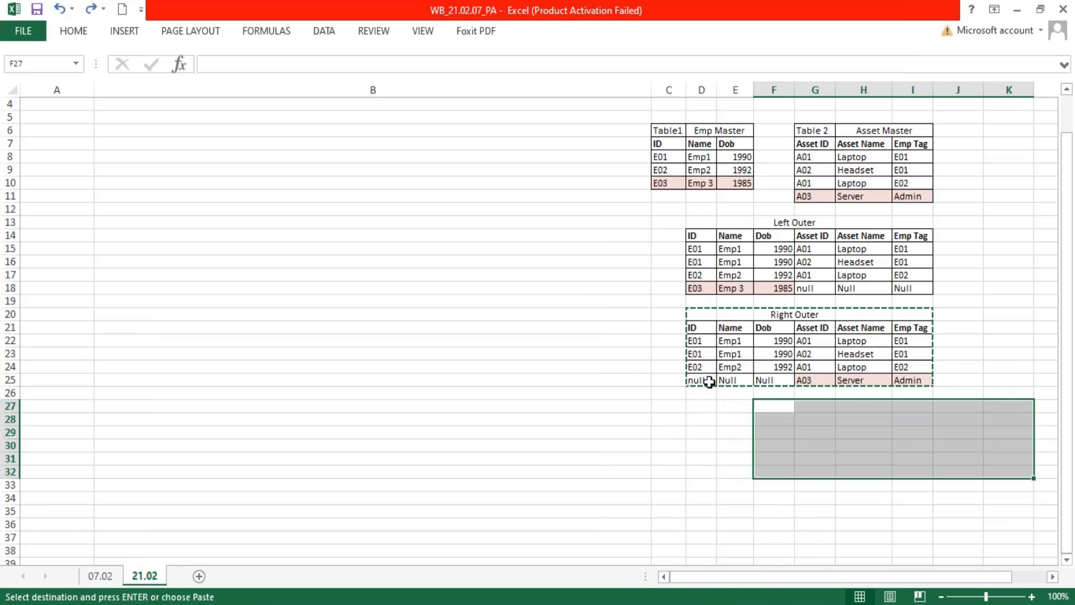
left_click(694, 405)
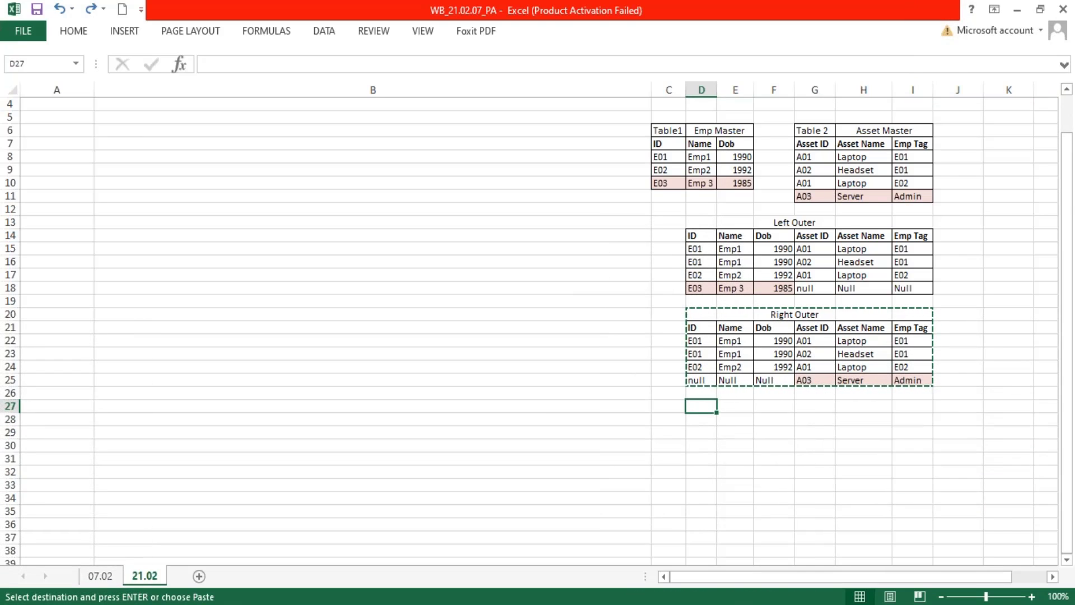
key("ctrl+v")
Step: Retitle the copy 'Inner Outer' and delete its unmatched null row 32
double_click(791, 405)
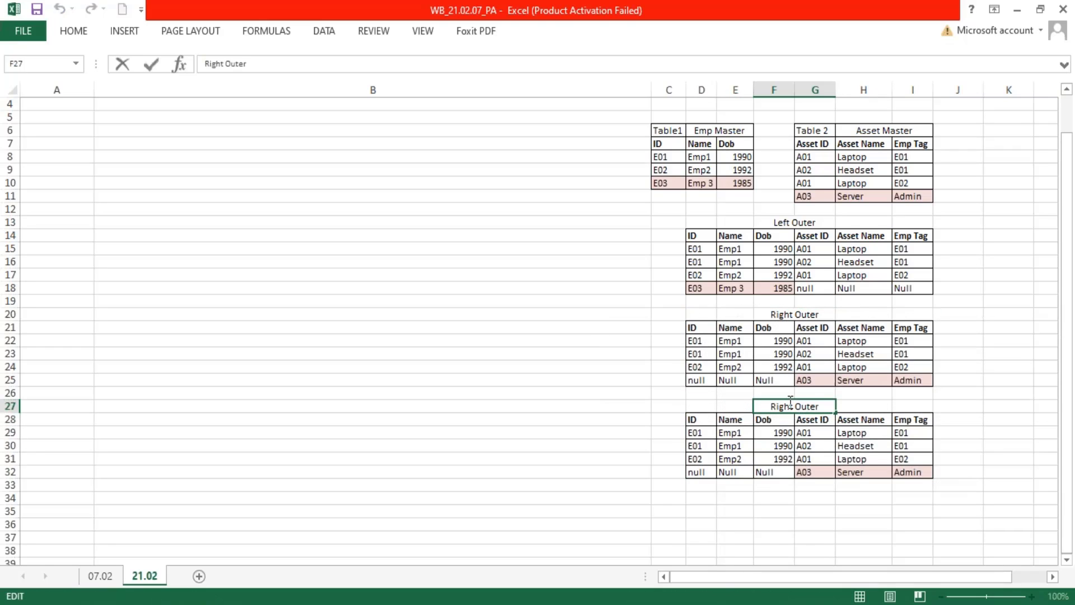
key("BackSpace")
key("Return")
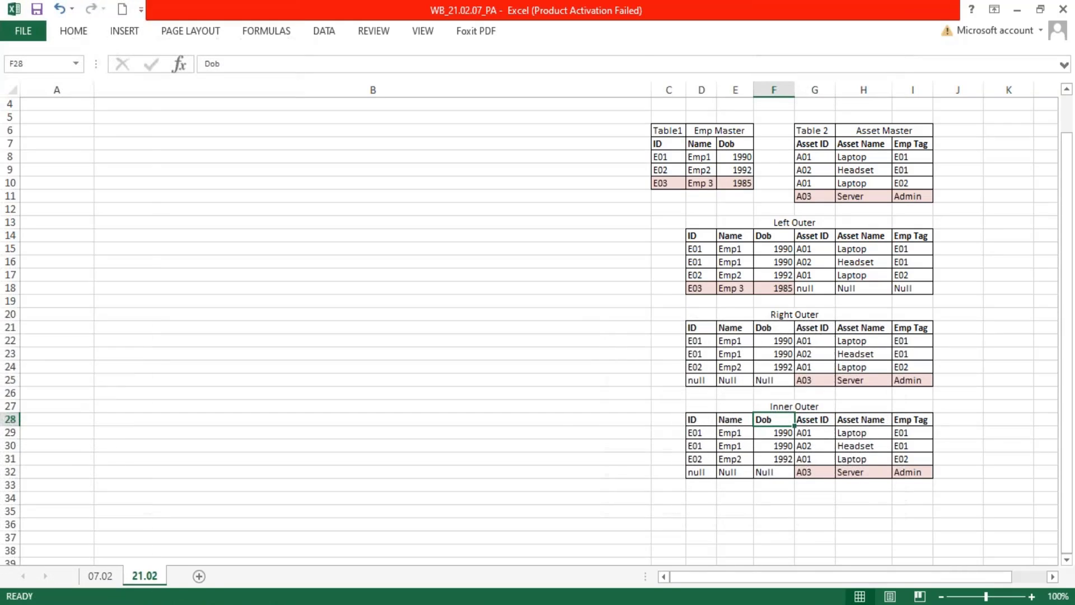
left_click_drag(710, 473, 910, 471)
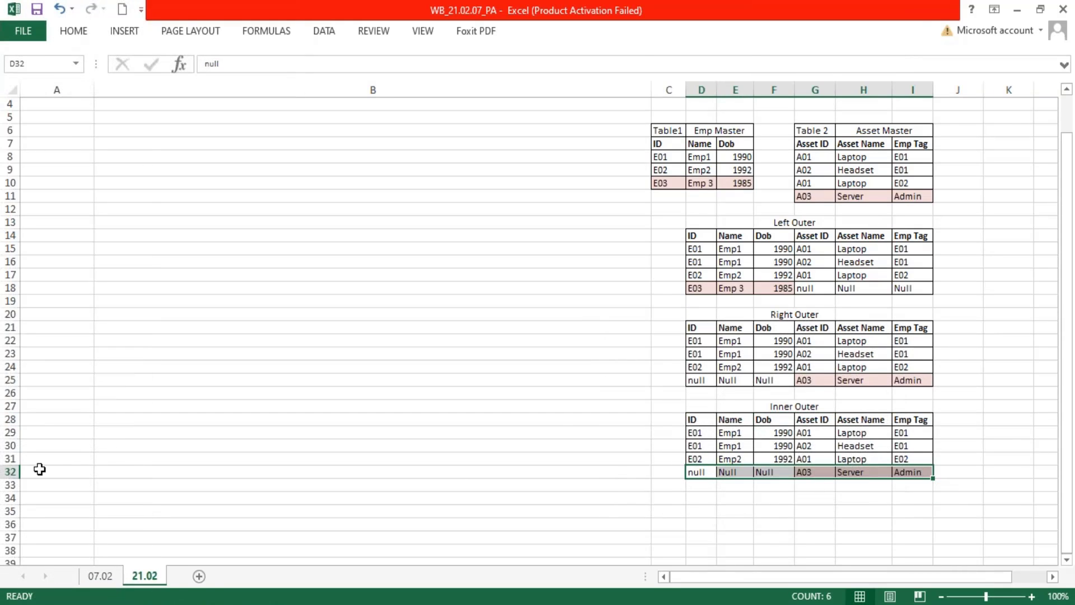
left_click(11, 471)
right_click(12, 471)
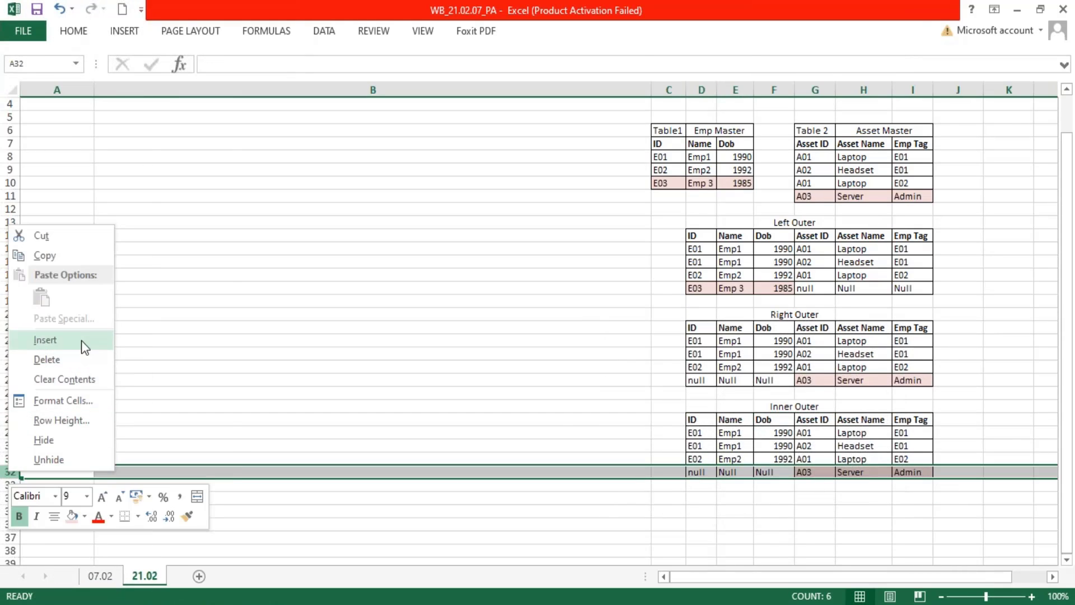
left_click(47, 360)
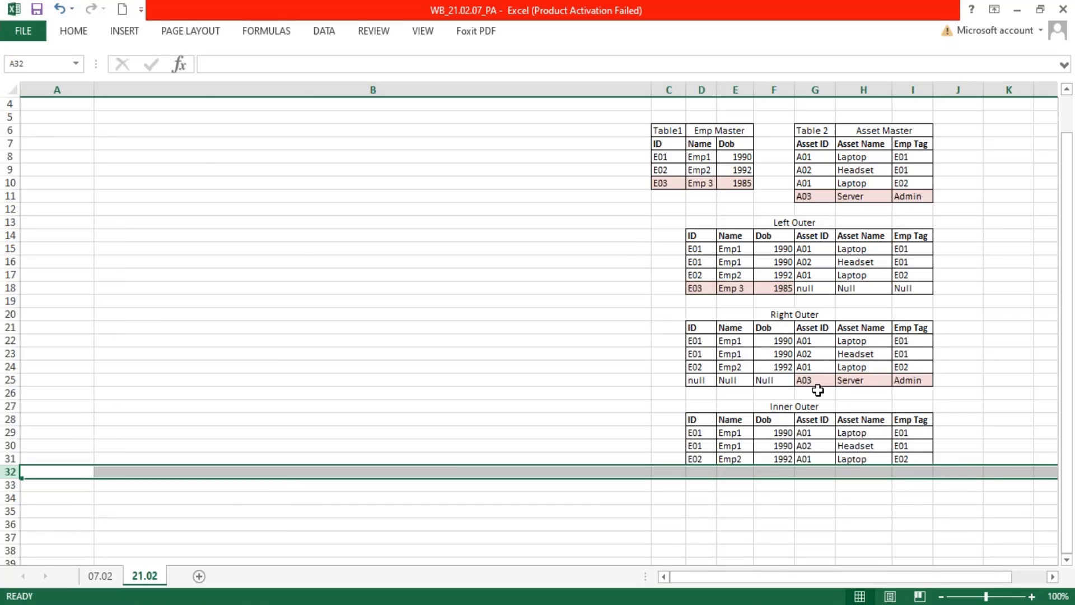
Step: Copy the Inner Outer table to D33 and retitle it 'Outer Outer'
left_click_drag(710, 417, 917, 459)
key("ctrl+c")
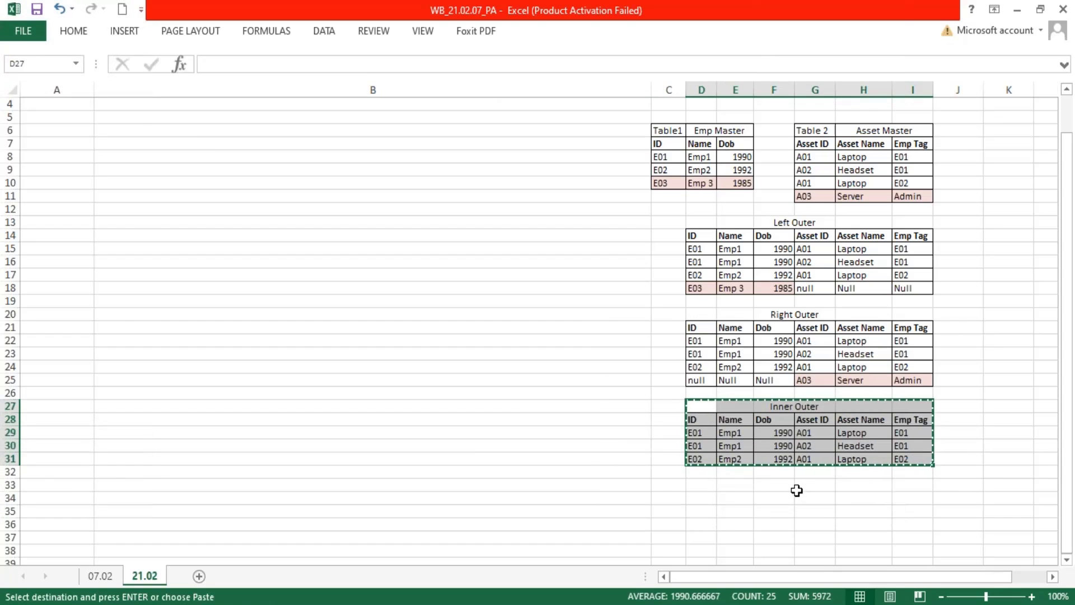
left_click(700, 485)
key("ctrl+v")
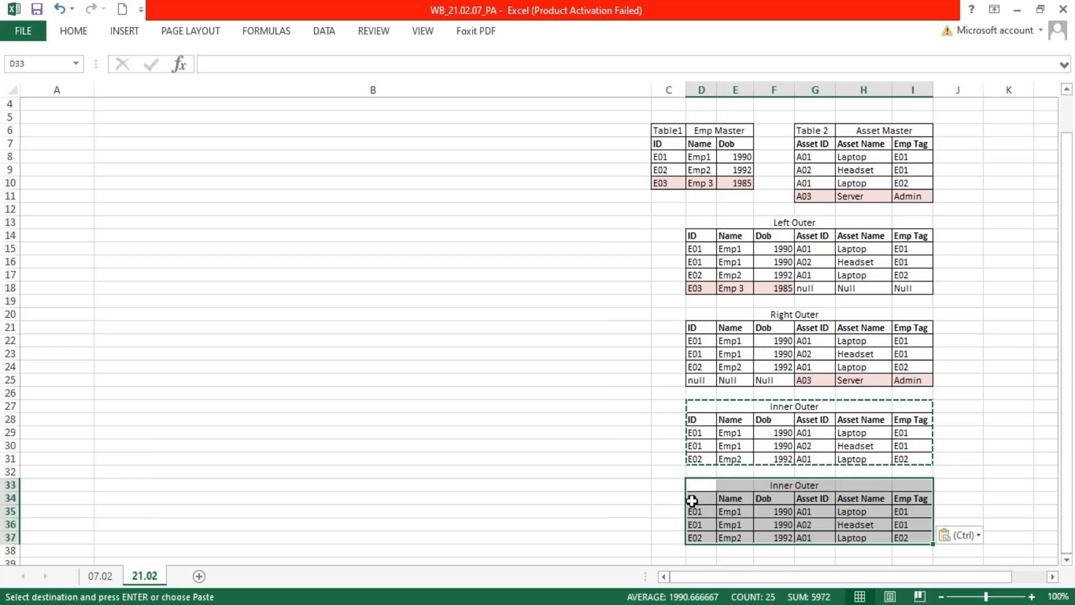
left_click(792, 485)
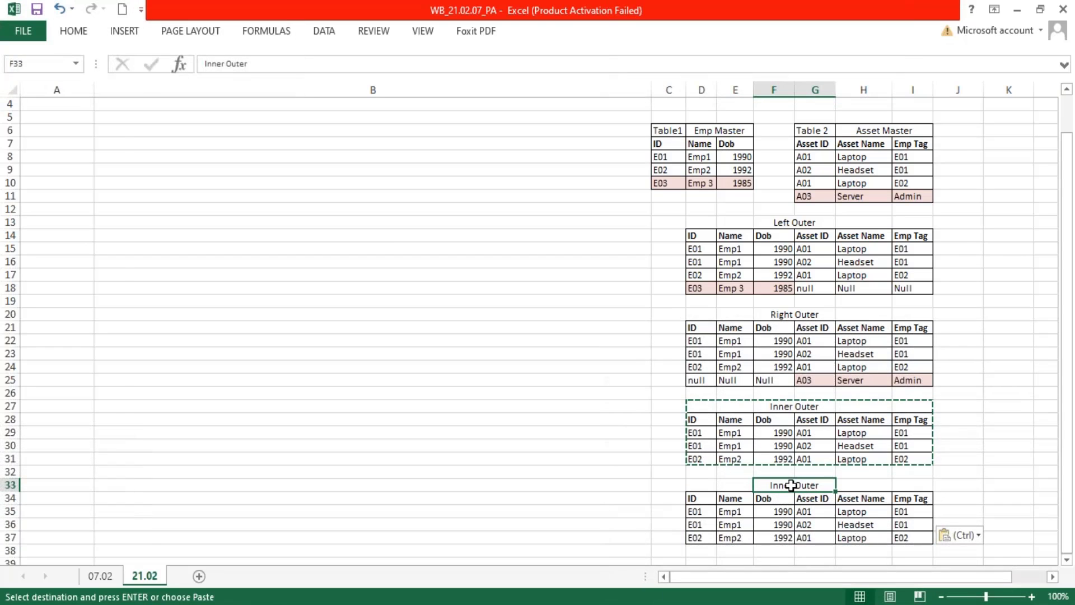
key("Escape")
double_click(790, 485)
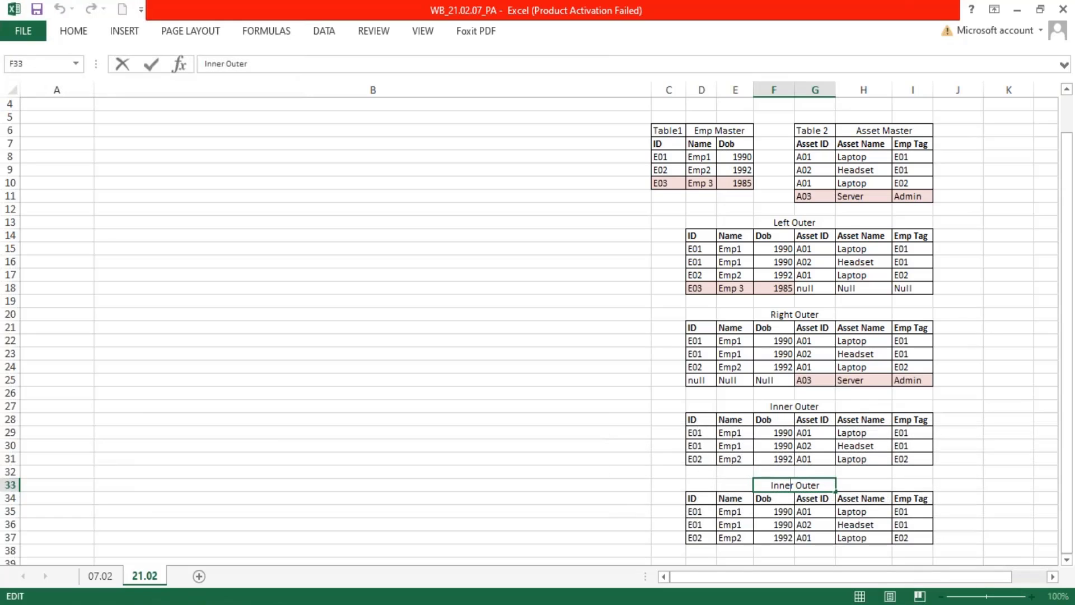
key("BackSpace")
key("BackSpace")
key("BackSpace")
key("BackSpace")
key("BackSpace")
type("F")
key("BackSpace")
type("Outer")
key("Return")
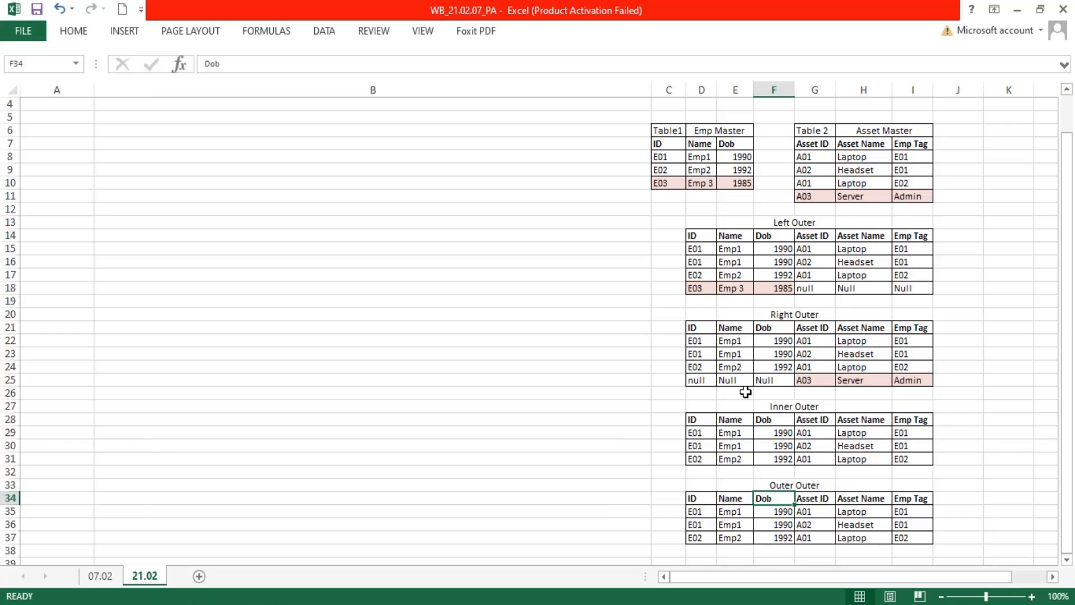
Step: Append the unmatched E03 row at D38 and the null A03 Server row at D39
scroll(746, 392, "down", 1)
left_click_drag(695, 249, 908, 250)
key("ctrl+c")
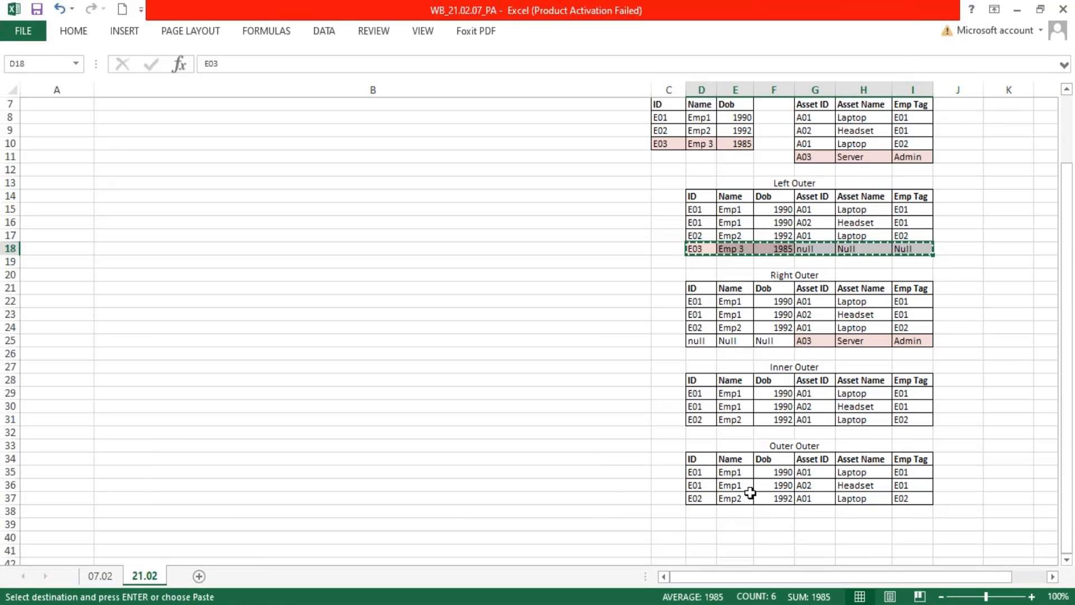
left_click(694, 507)
key("ctrl+v")
left_click_drag(696, 341, 915, 338)
key("ctrl+c")
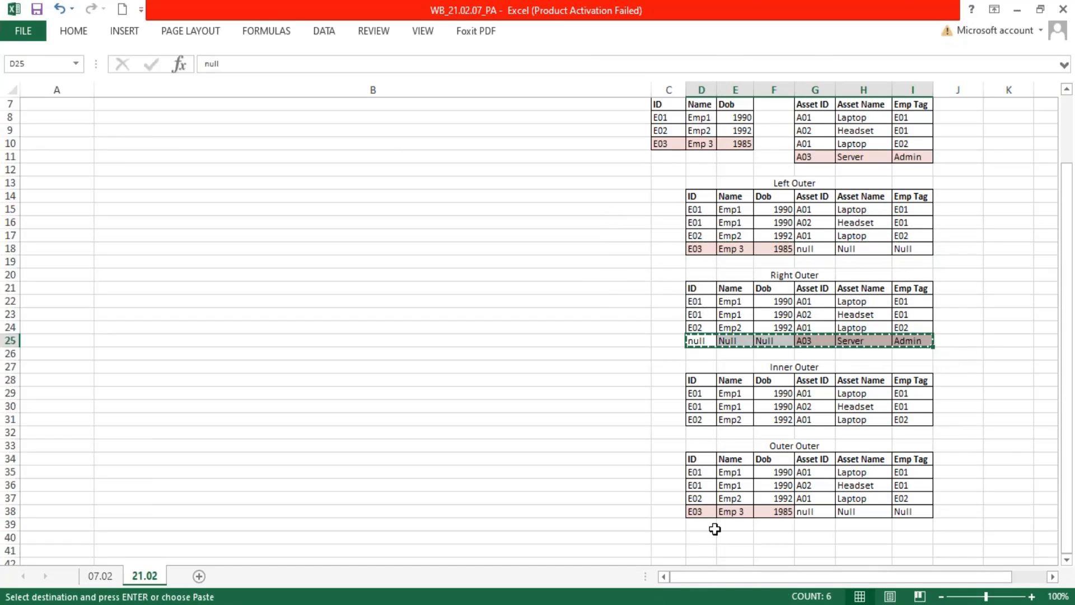
left_click(705, 525)
key("ctrl+v")
key("Escape")
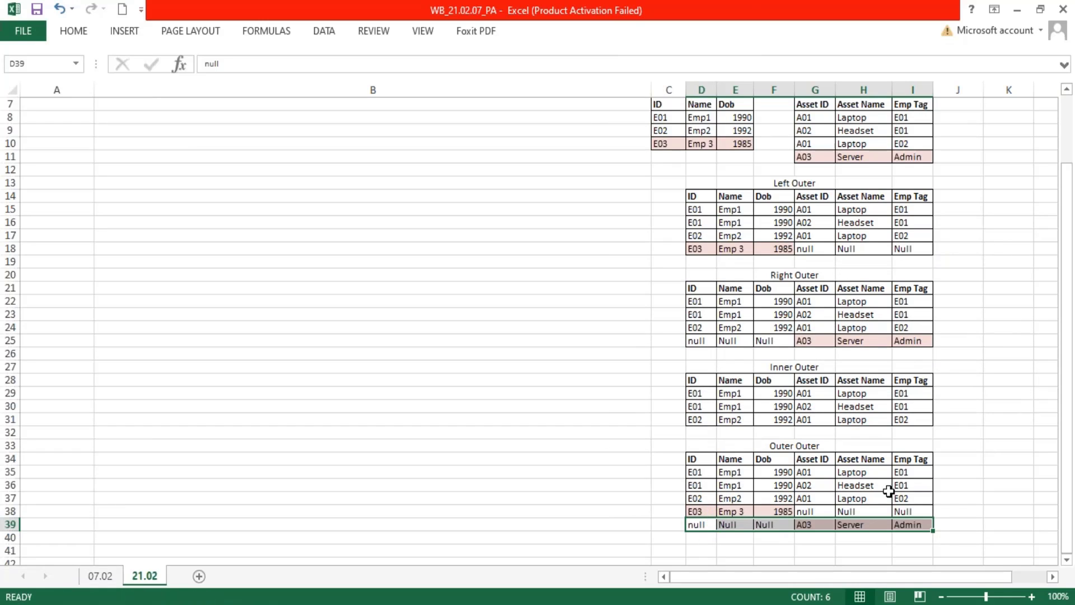
left_click_drag(700, 193, 917, 526)
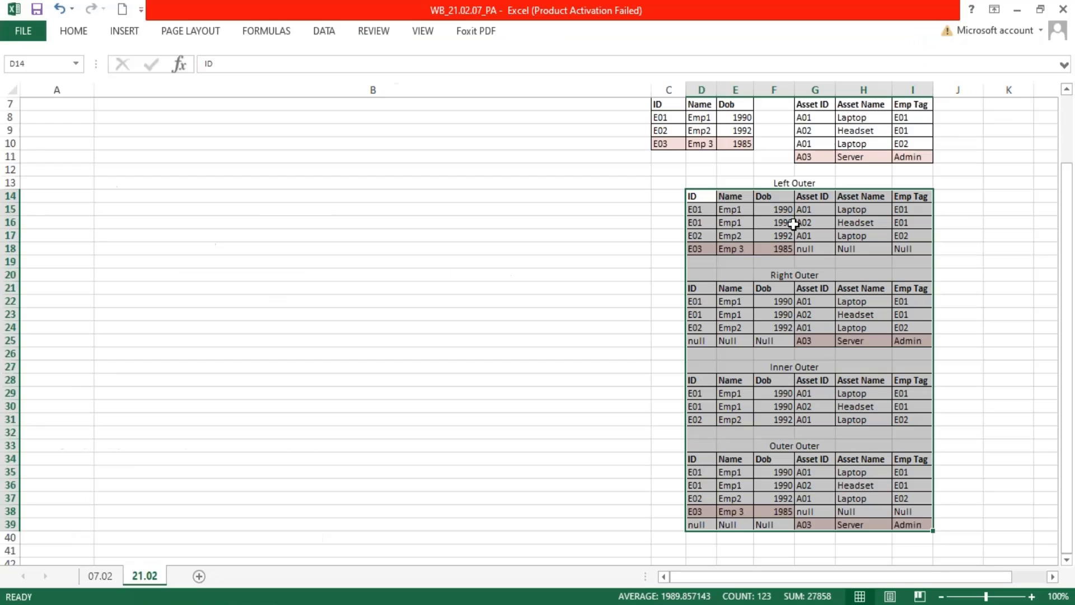
Step: Highlight the Emp Master and Asset Master data, including the unmatched A03 Server and null-filled rows
left_click_drag(658, 107, 744, 144)
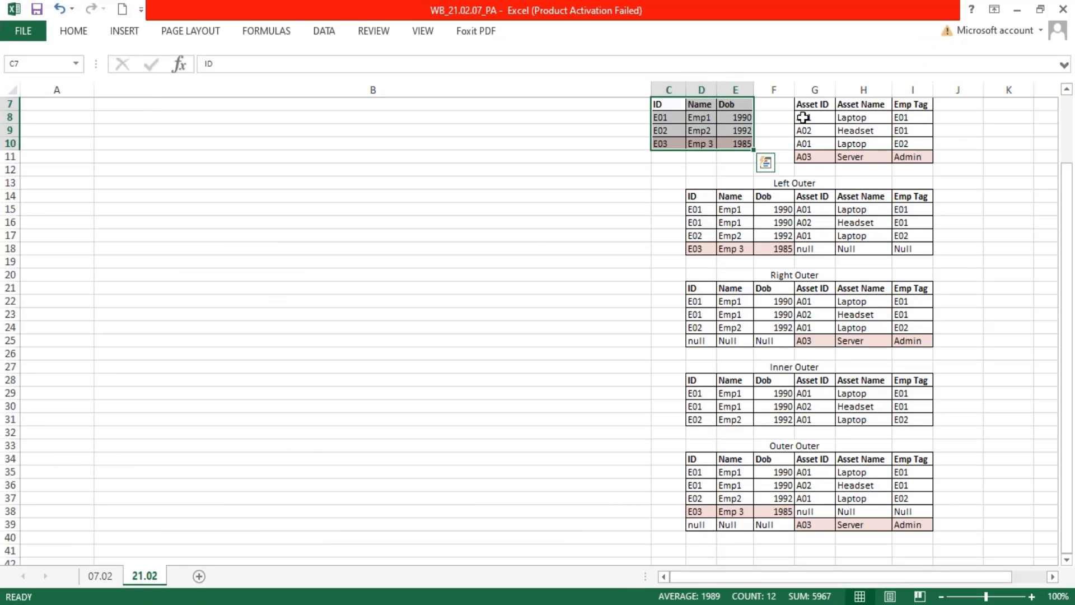
left_click_drag(803, 117, 907, 146)
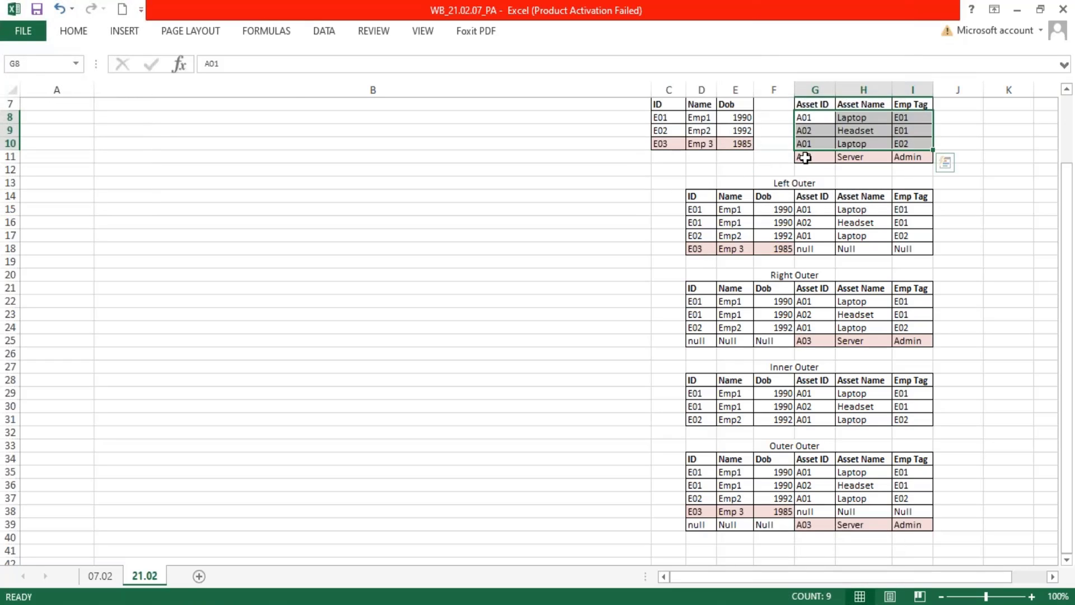
left_click_drag(807, 158, 927, 158)
left_click_drag(810, 249, 913, 254)
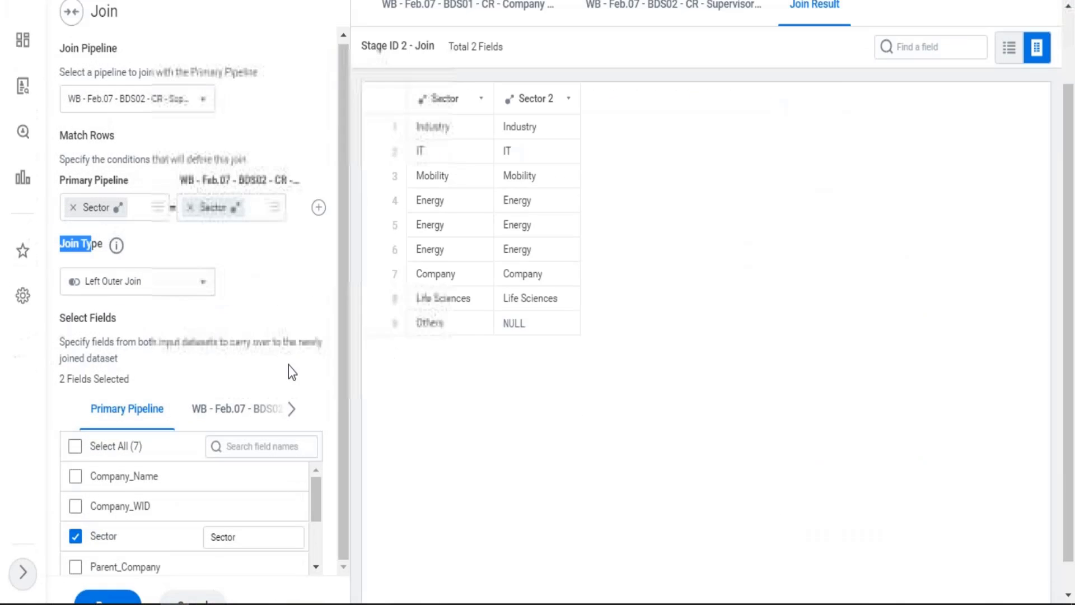
scroll(129, 290, "down", 1)
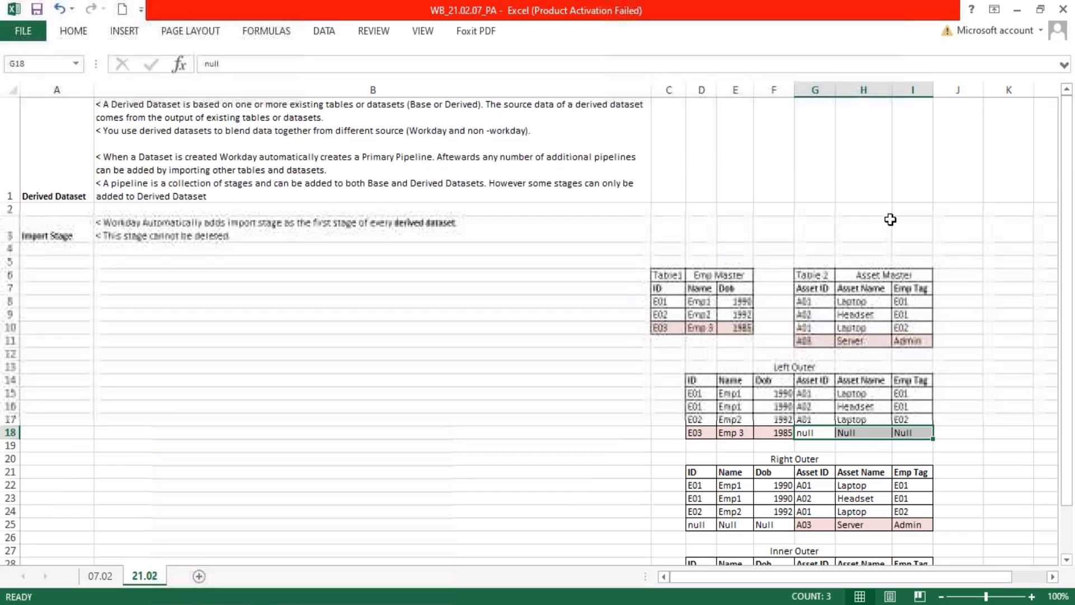
left_click_drag(658, 287, 741, 328)
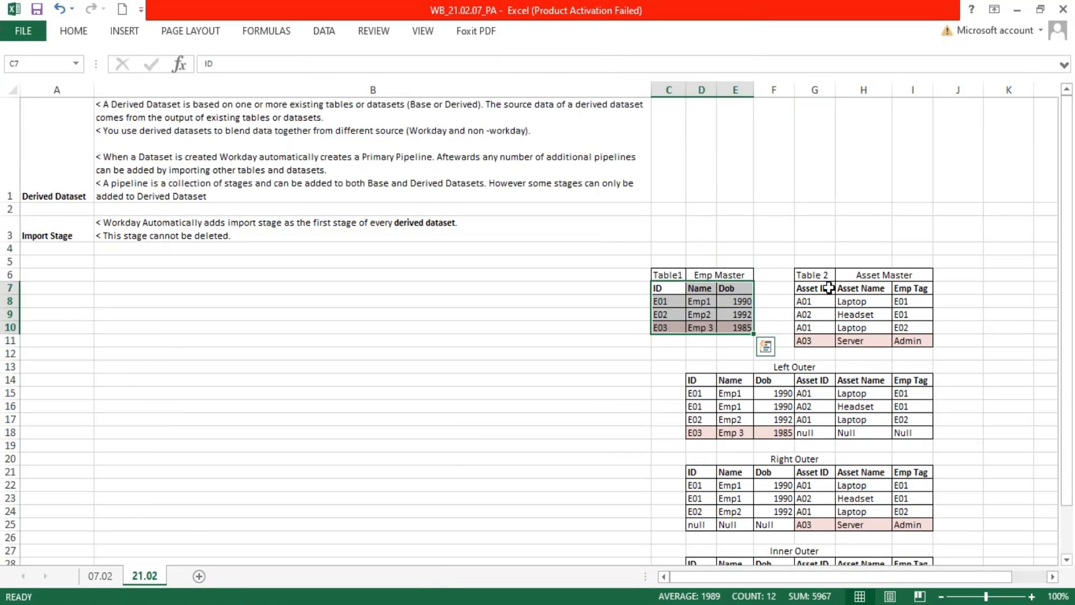
left_click_drag(806, 289, 912, 344)
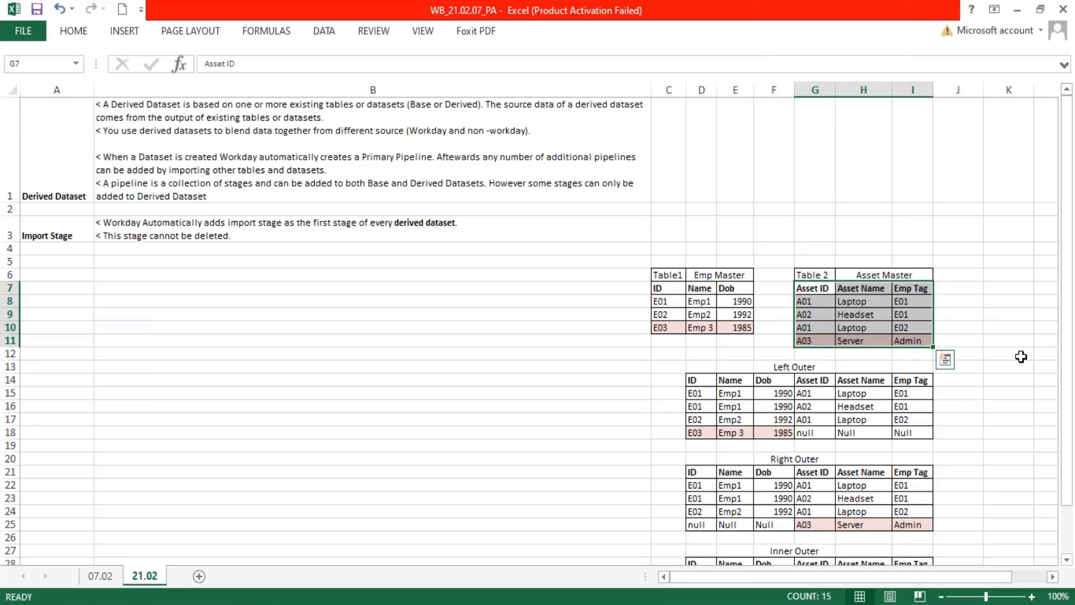
scroll(1021, 361, "down", 2)
scroll(1021, 360, "down", 1)
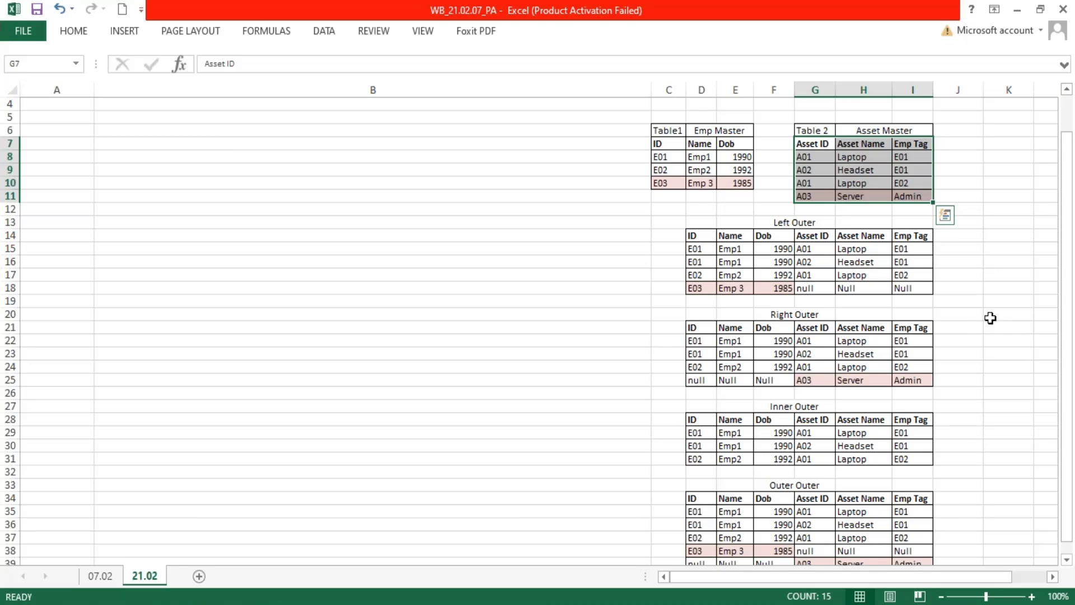
scroll(987, 325, "down", 1)
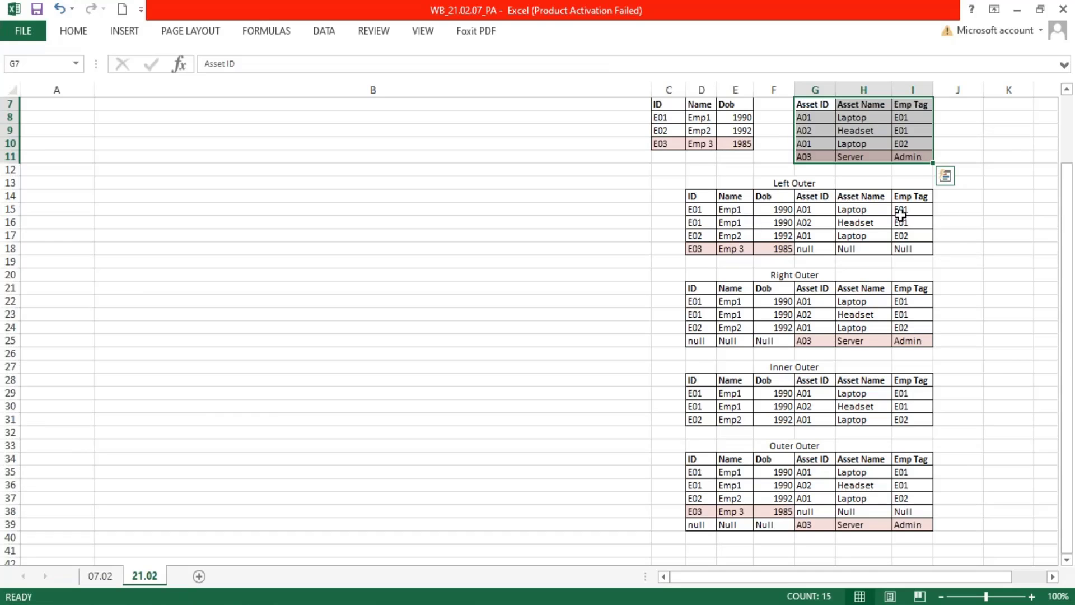
Step: Point out the Admin tag in I11 and compare Emp Tag and ID columns across join results
left_click(924, 157)
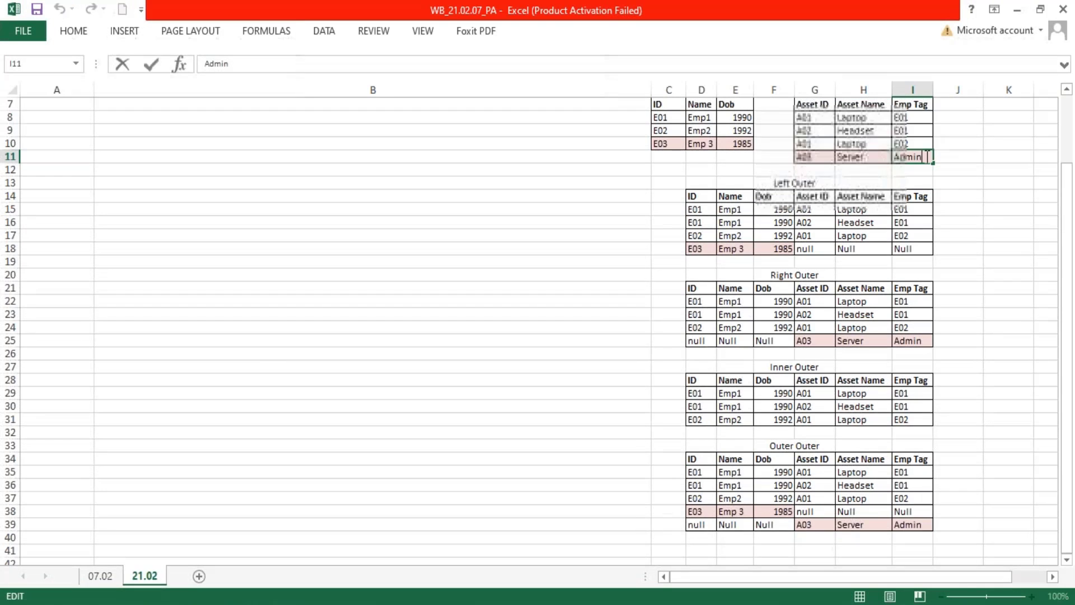
double_click(910, 157)
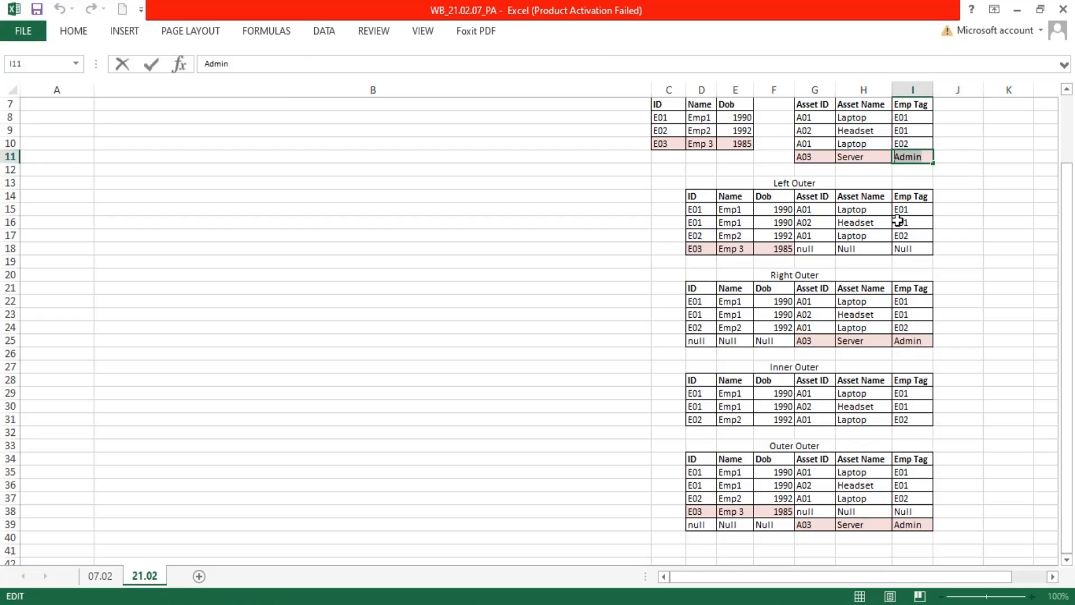
left_click_drag(909, 192, 896, 531)
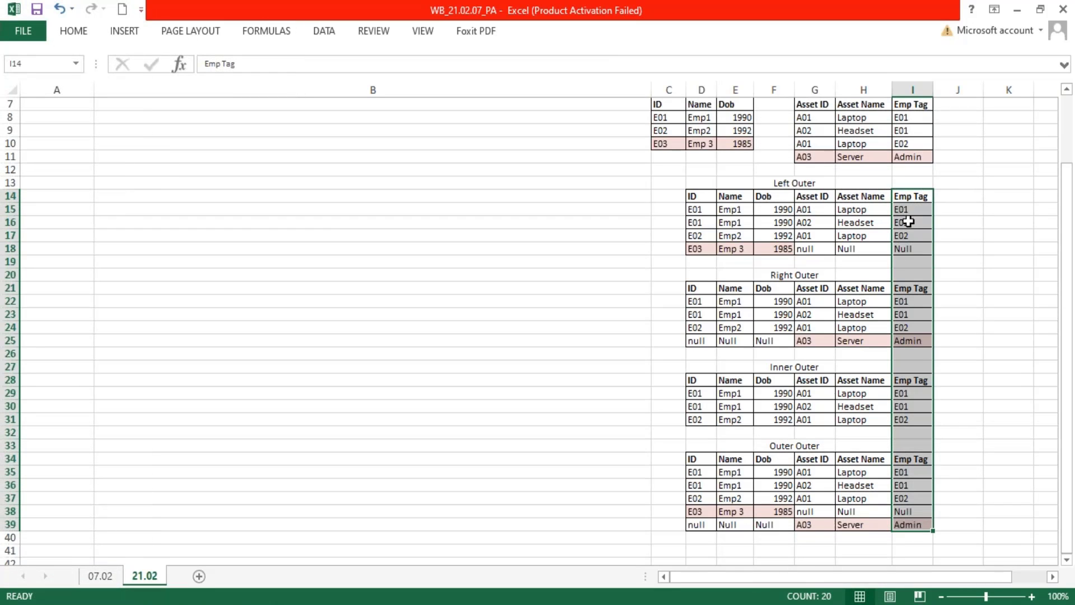
left_click_drag(700, 212, 697, 262)
left_click_drag(697, 301, 696, 423)
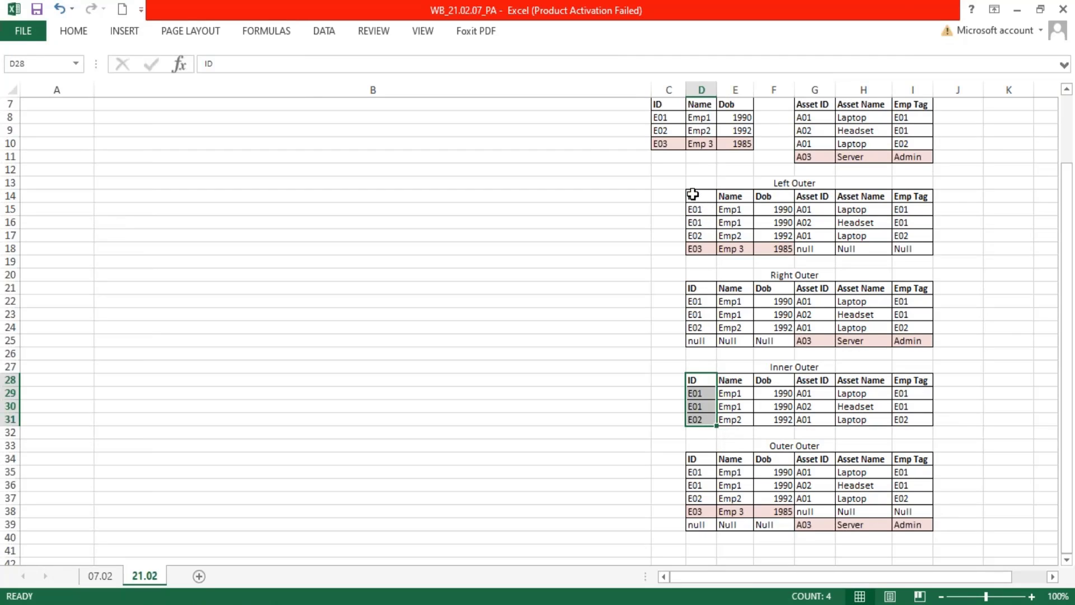
left_click_drag(694, 195, 693, 220)
left_click_drag(913, 194, 907, 244)
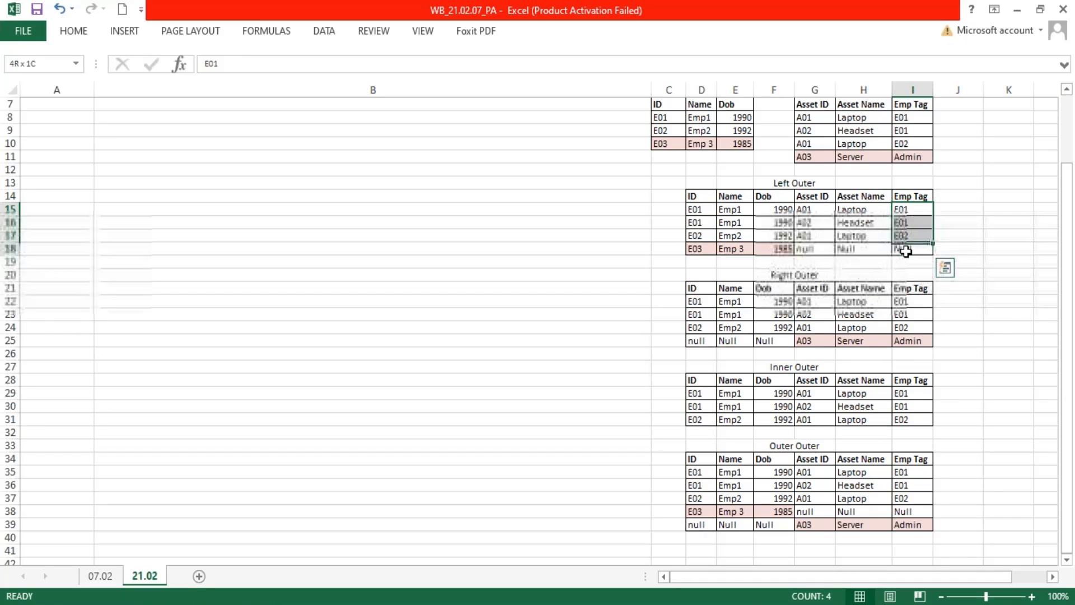
left_click_drag(694, 196, 697, 251)
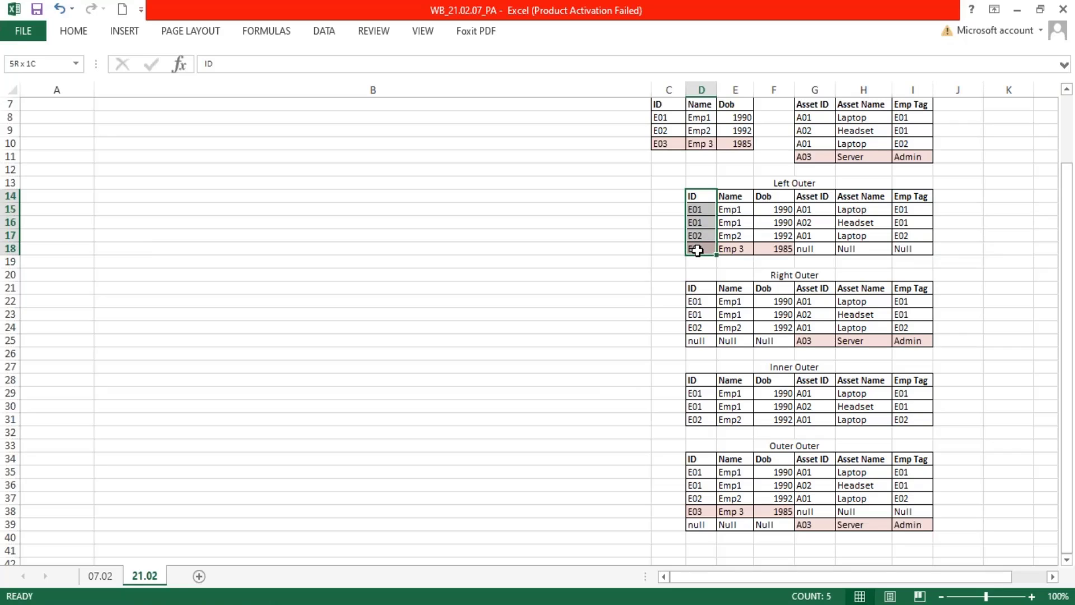
left_click_drag(905, 197, 910, 210)
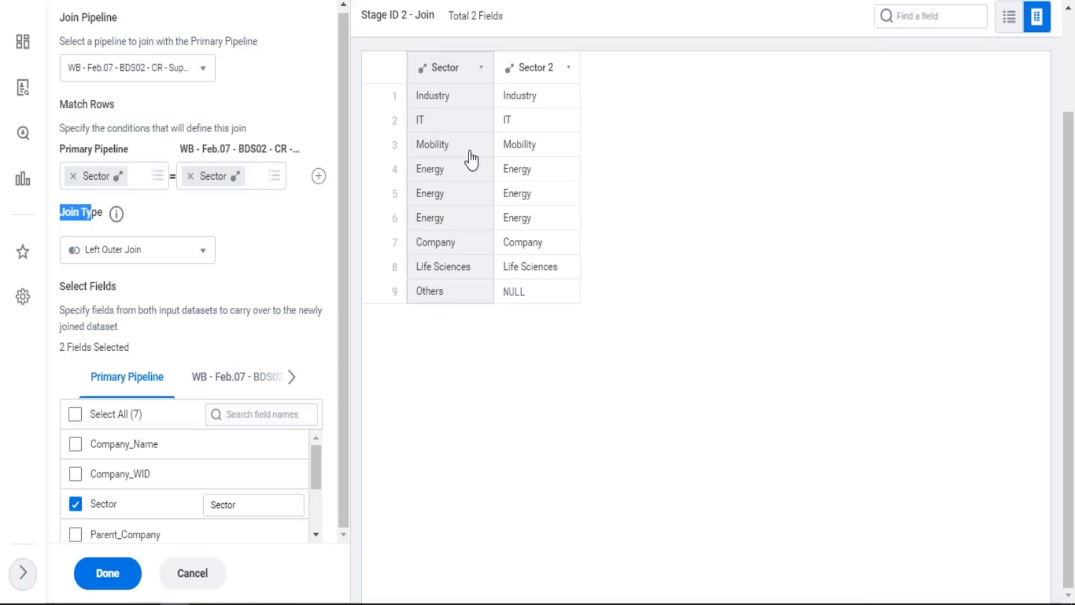
Step: Include every Primary Pipeline field and all BDS02 fields except Sector and Sector_BU
left_click(548, 134)
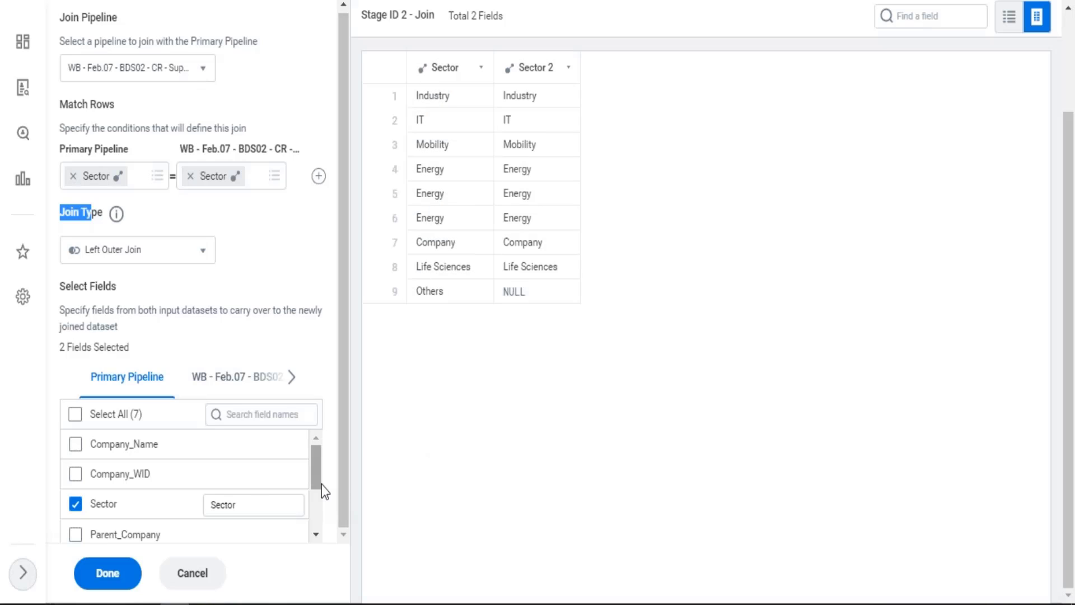
mouse_move(322, 483)
left_mouse_down()
mouse_move(320, 512)
mouse_move(325, 464)
left_mouse_up()
left_click(75, 415)
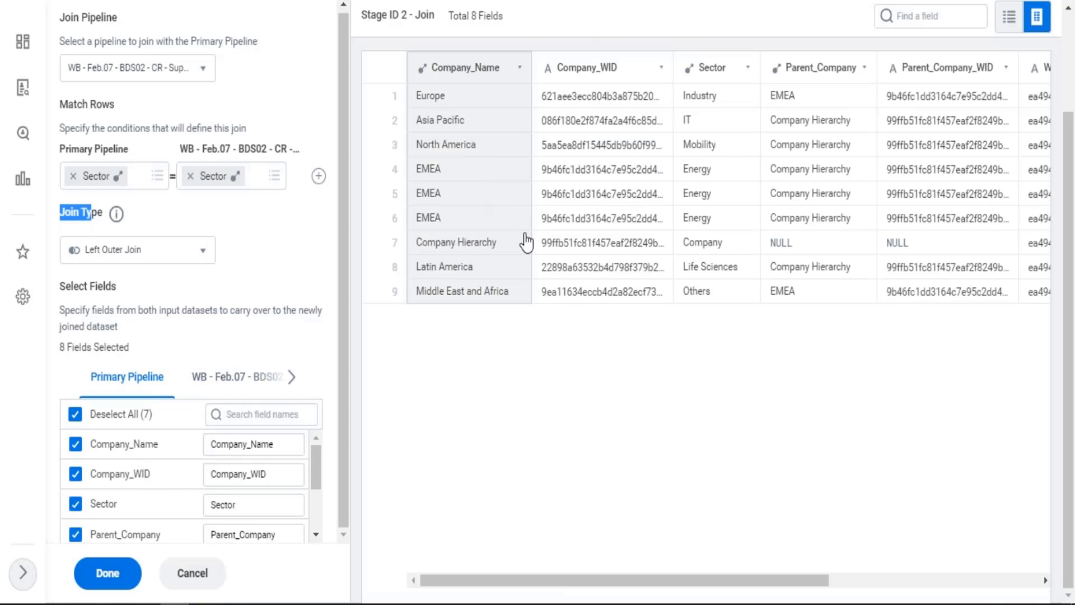
left_click(280, 376)
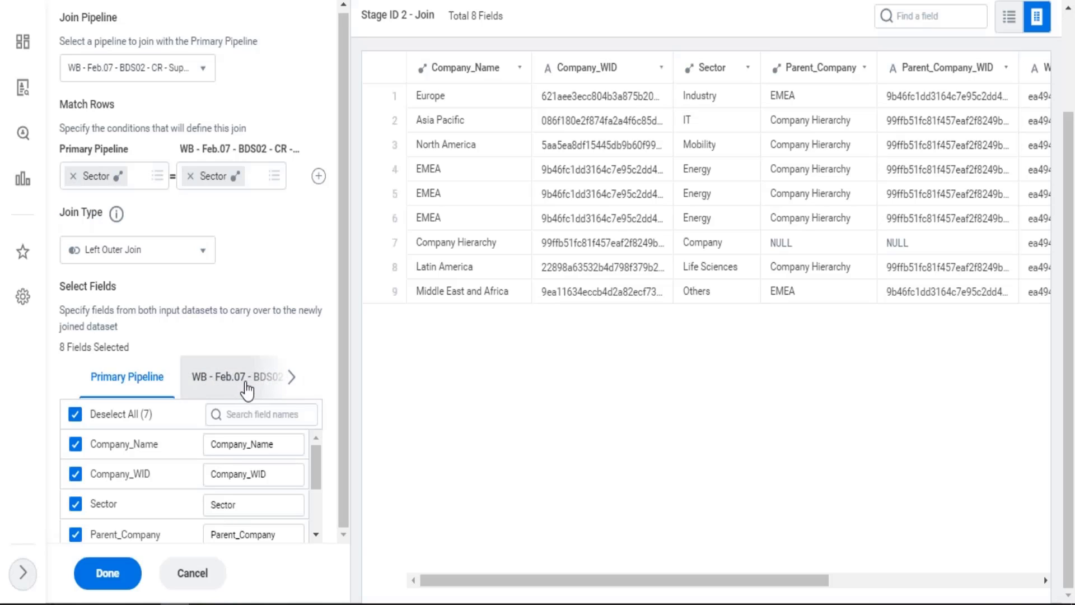
left_click(246, 385)
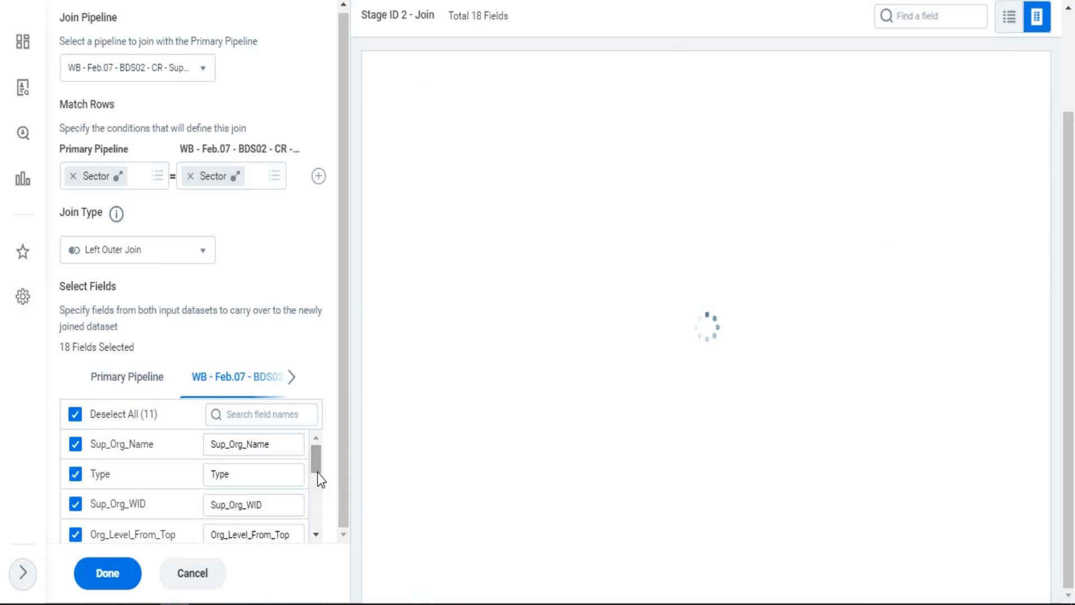
left_click_drag(318, 473, 318, 485)
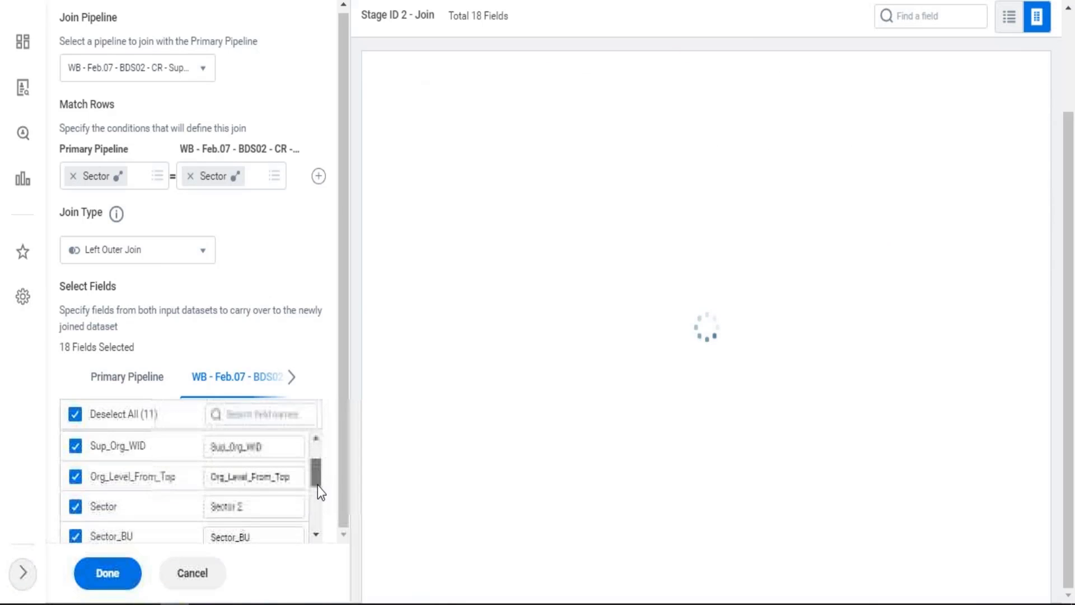
left_click(75, 497)
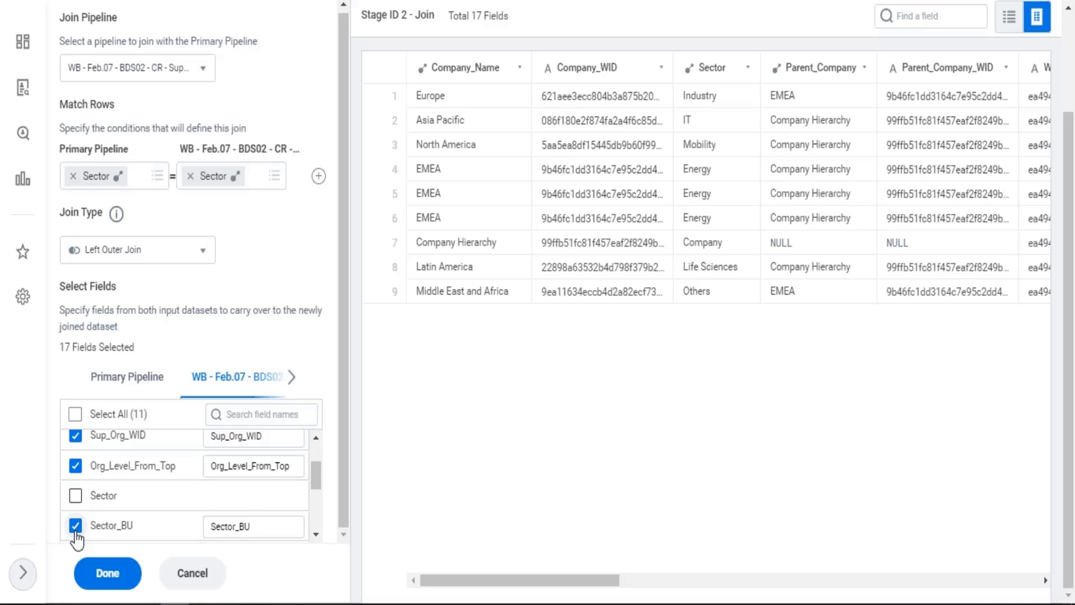
left_click(75, 533)
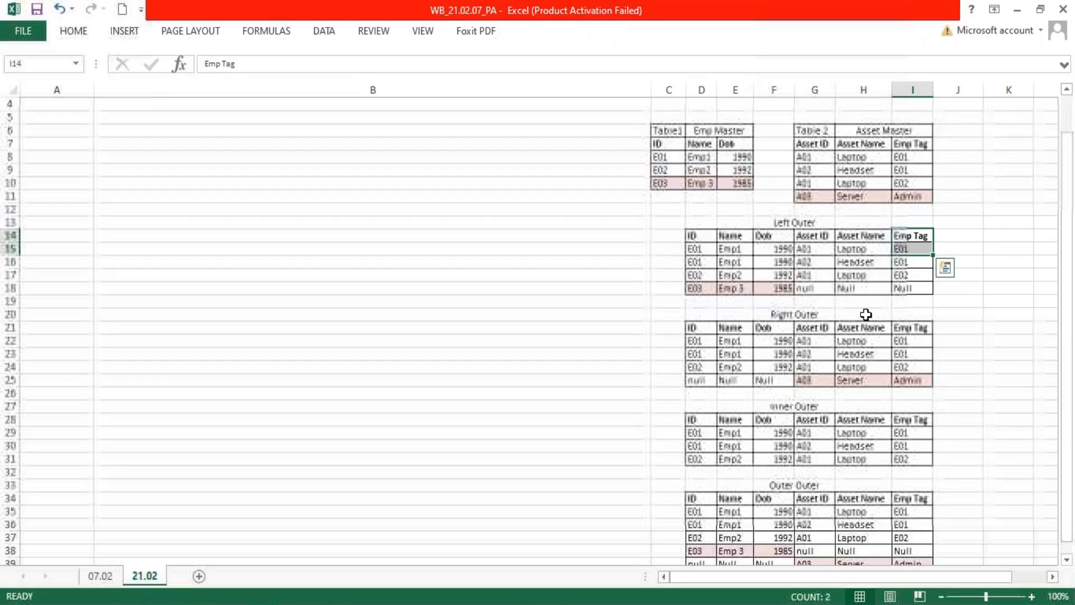
Step: Highlight the unmatched A03 Server Admin row G11:I11 in Excel, then return to the Workday join editor
scroll(866, 315, "up", 1)
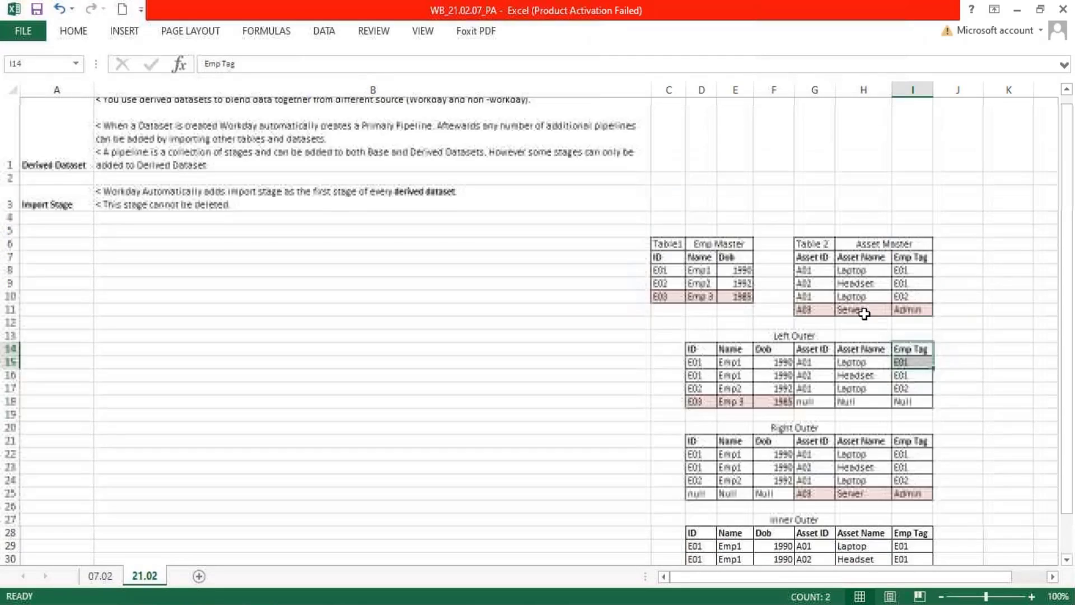
left_click(799, 342)
left_click_drag(800, 343, 911, 344)
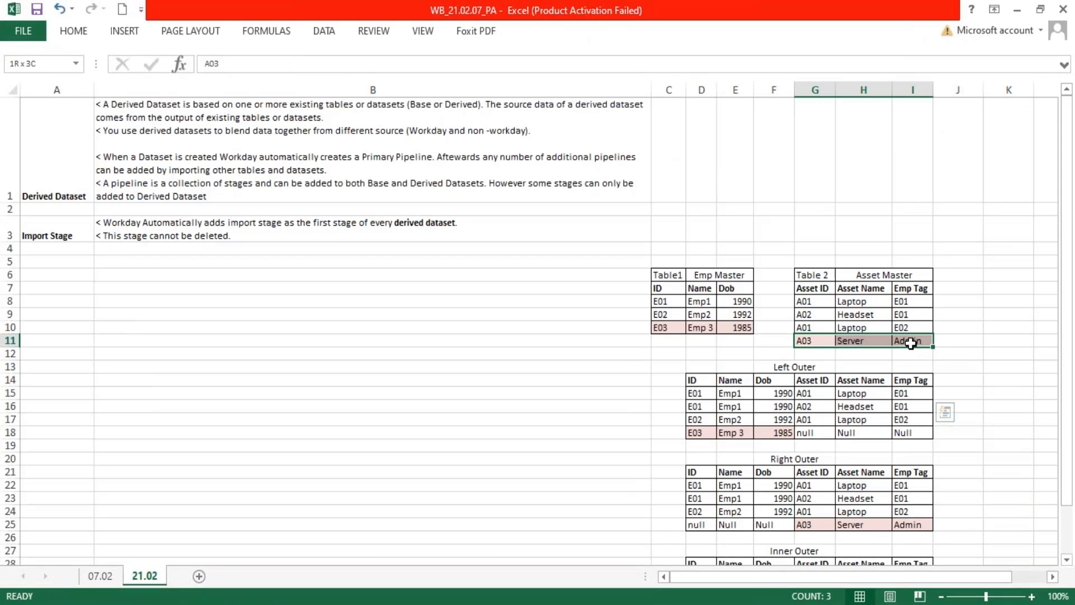
left_click_drag(911, 343, 912, 344)
left_click(179, 549)
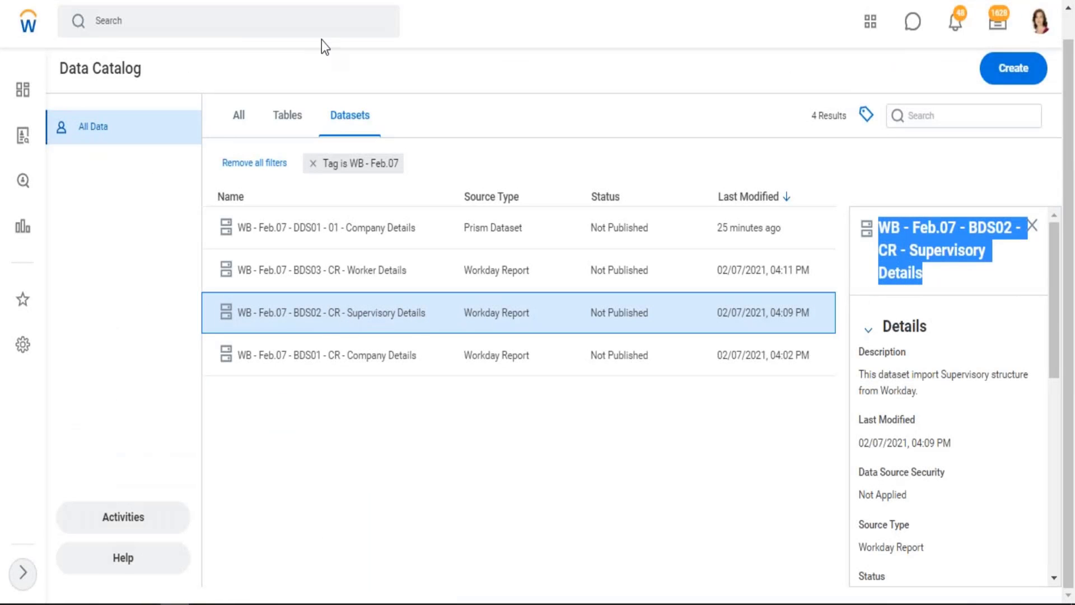
Step: Open BDS02 Supervisory Details in a new tab and confirm the 16-field join with Done
right_click(347, 316)
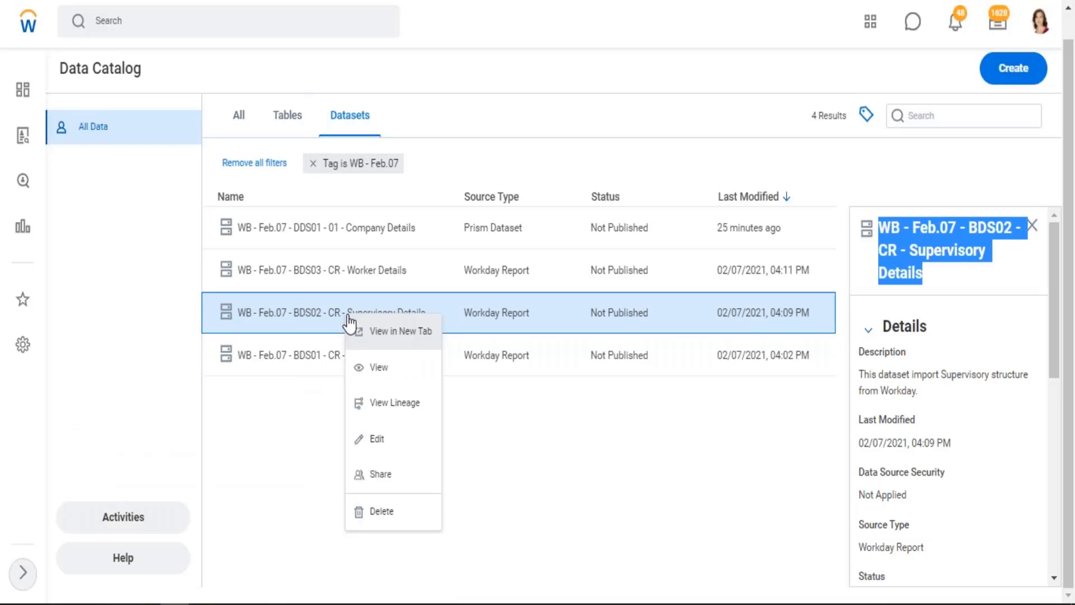
left_click(411, 336)
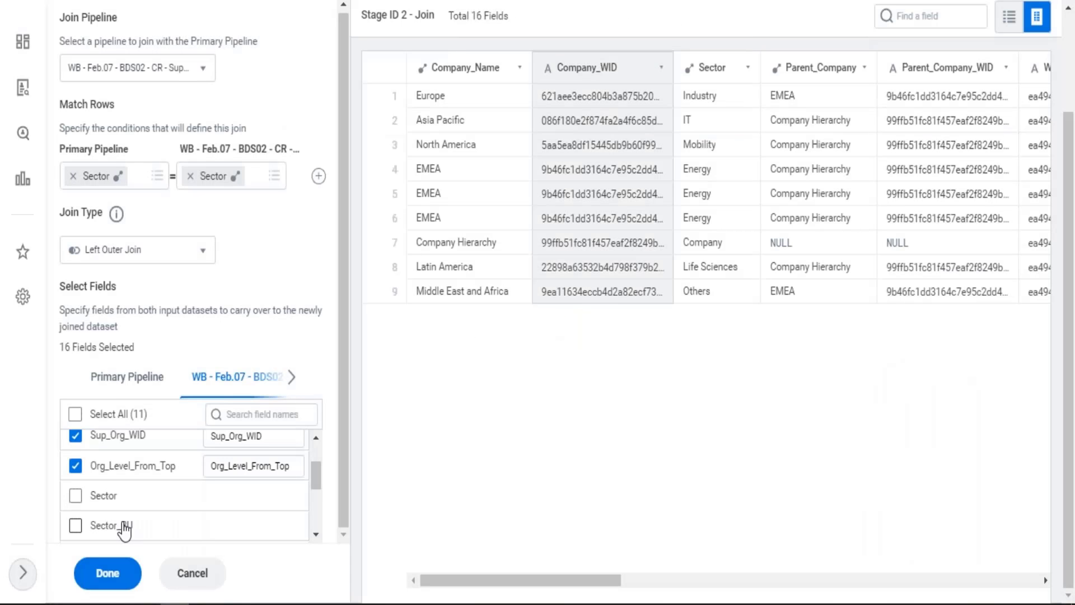
scroll(122, 530, "down", 3)
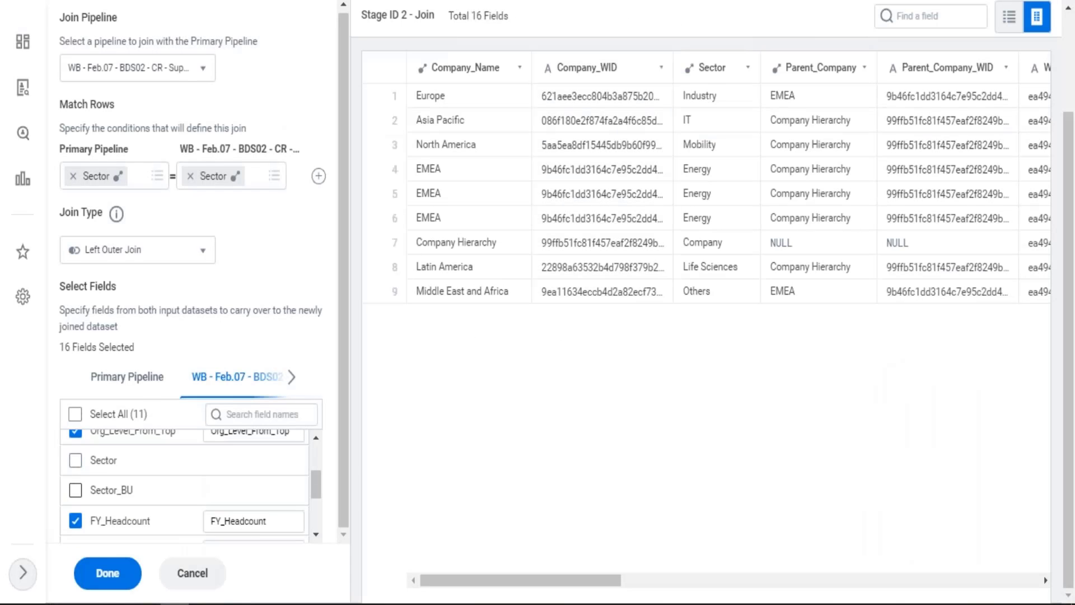
left_click(105, 574)
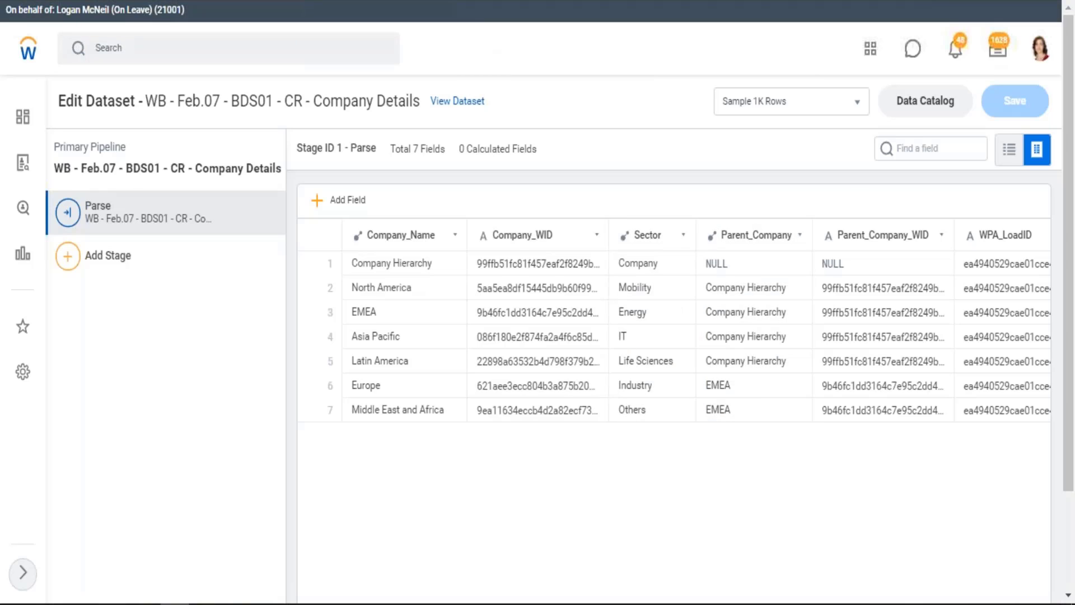
Step: Reload the Edit Dataset page and switch to the other Workday tab with the derived dataset
key("F5")
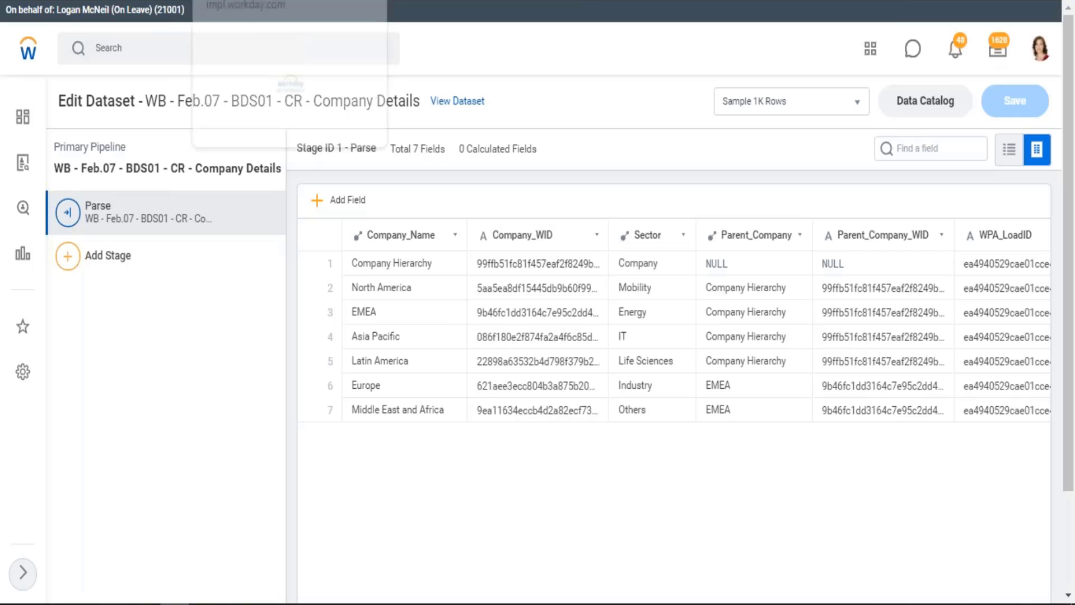
left_click(337, 1)
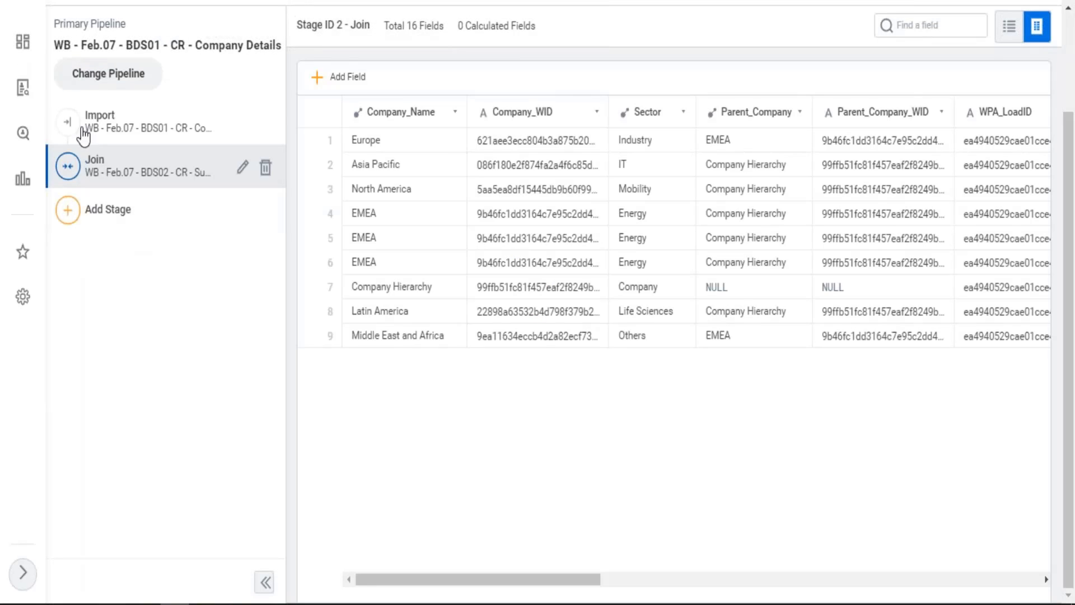
Step: Preview the BDS02 Supervisory Details pipeline's Import stage data, then go back to the pipelines list
left_click(122, 75)
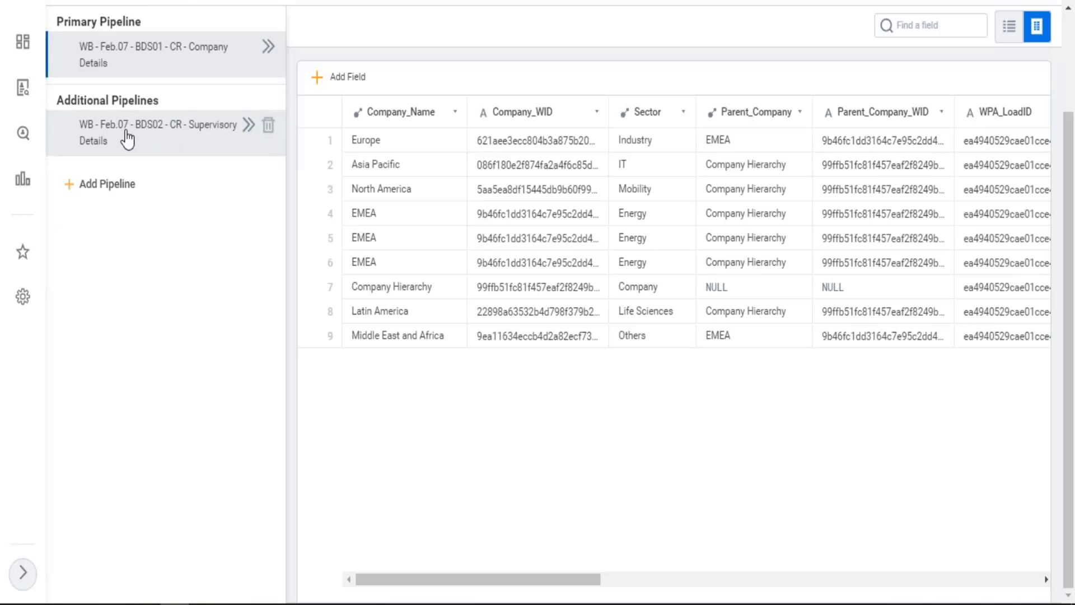
left_click(247, 127)
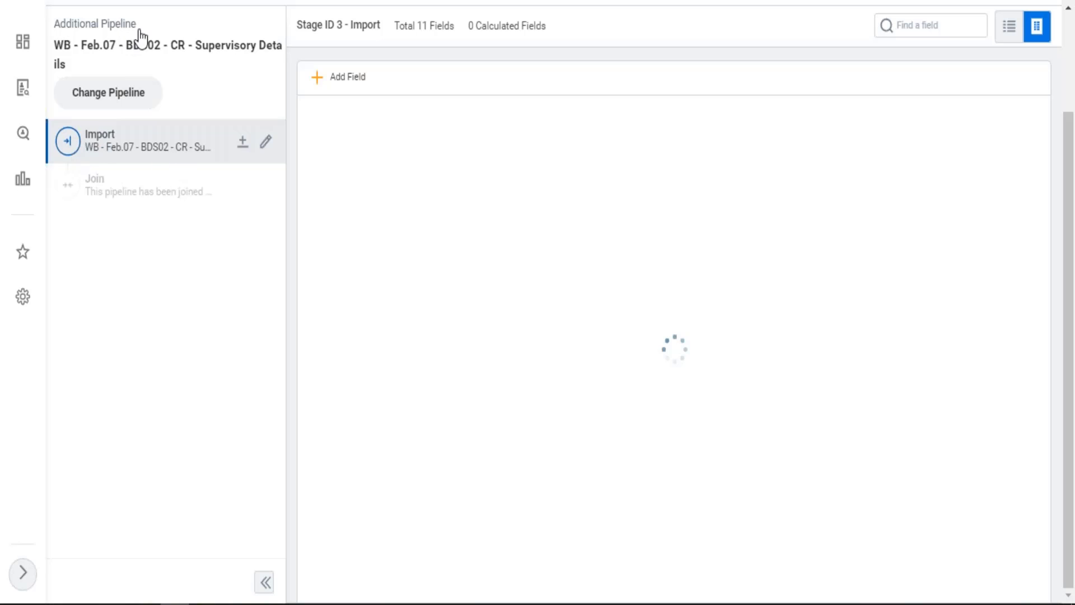
left_click_drag(97, 23, 80, 23)
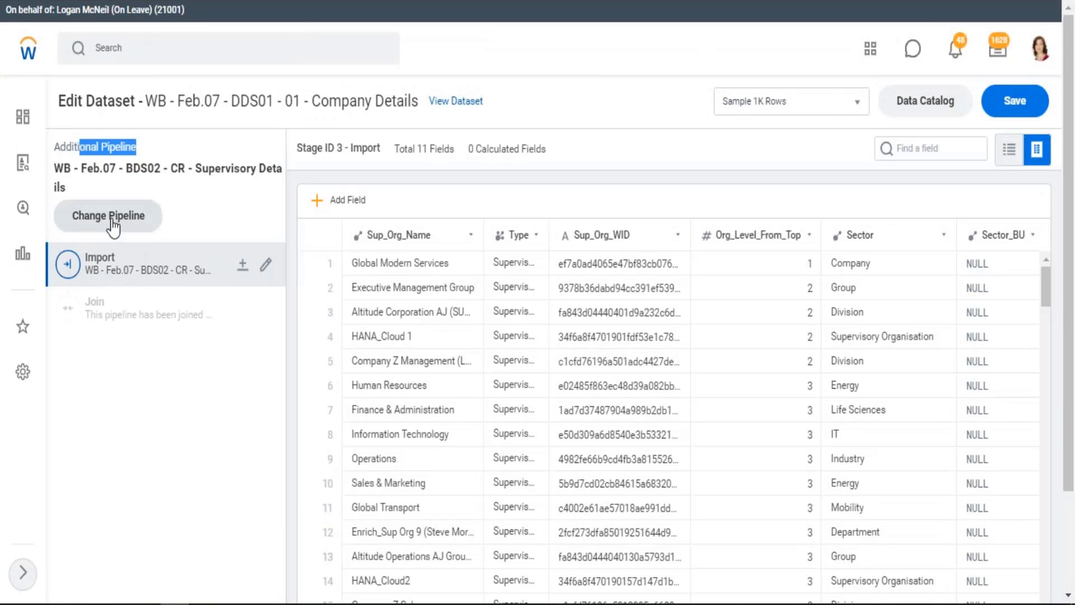
left_click(110, 217)
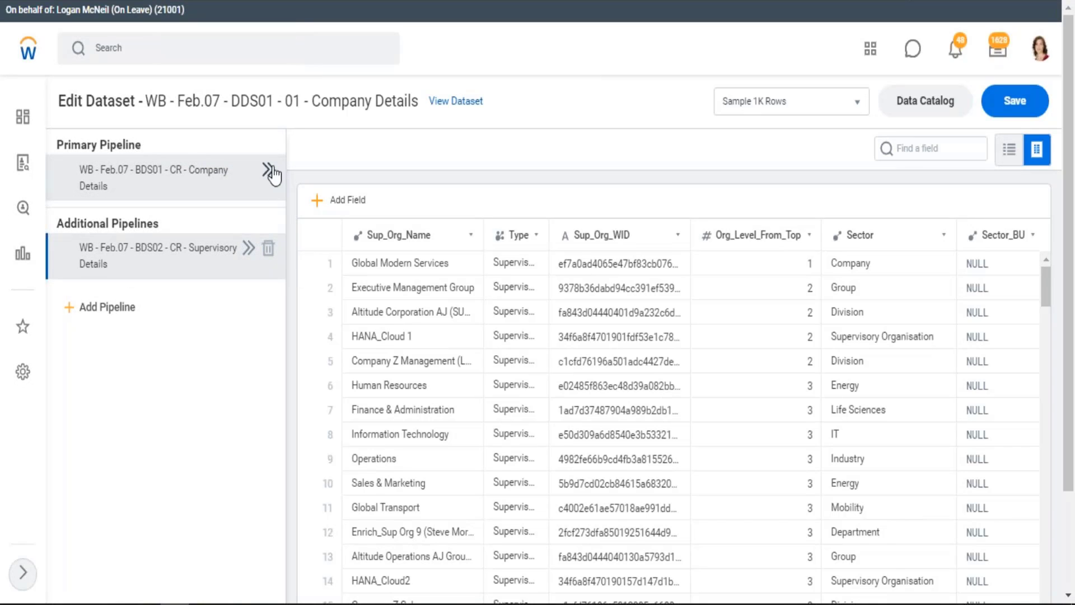
Step: Compare the primary pipeline's imported Company Details data with the Join stage output, inspecting WPA_LoadID
left_click(270, 172)
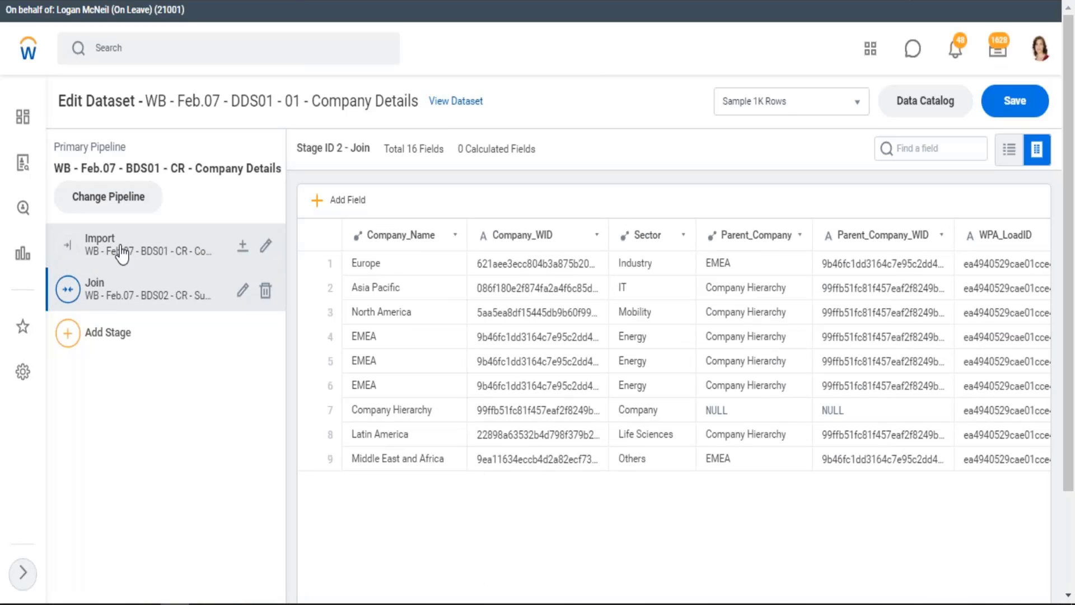
left_click(122, 254)
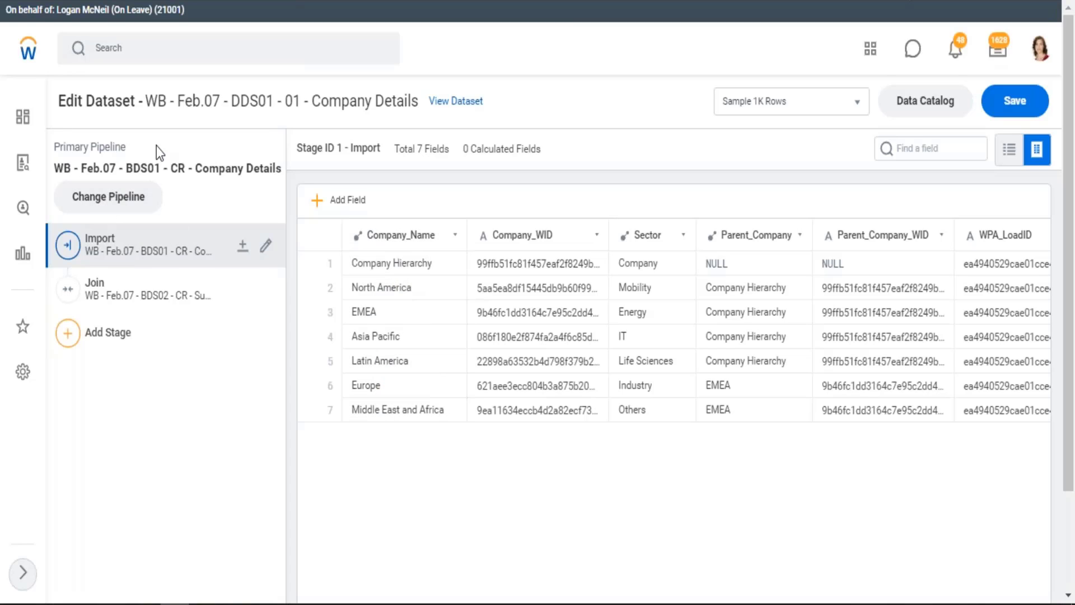
left_click_drag(209, 169, 283, 171)
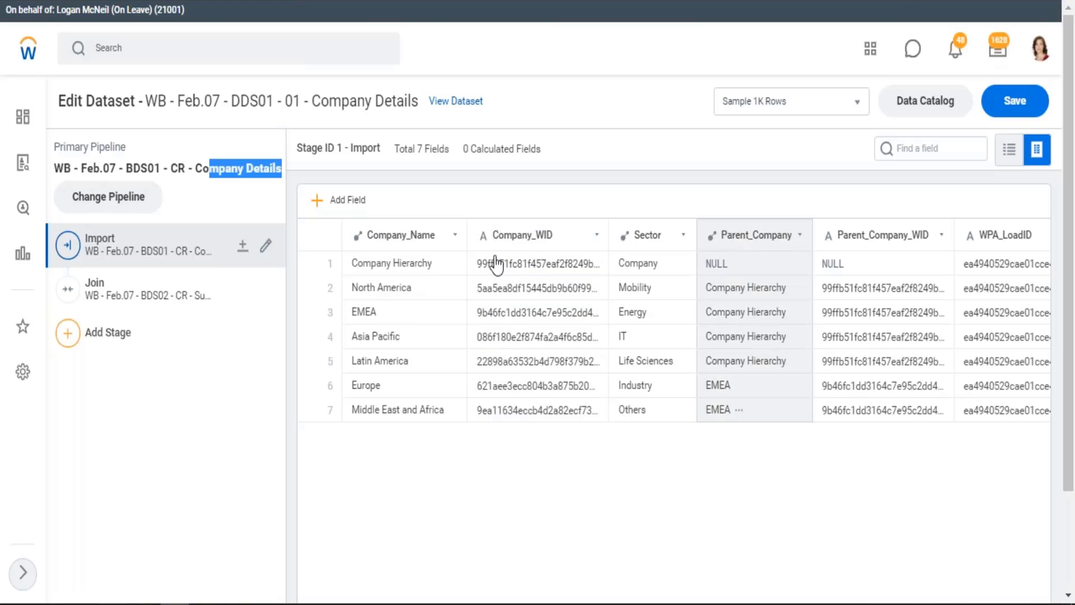
left_click(128, 292)
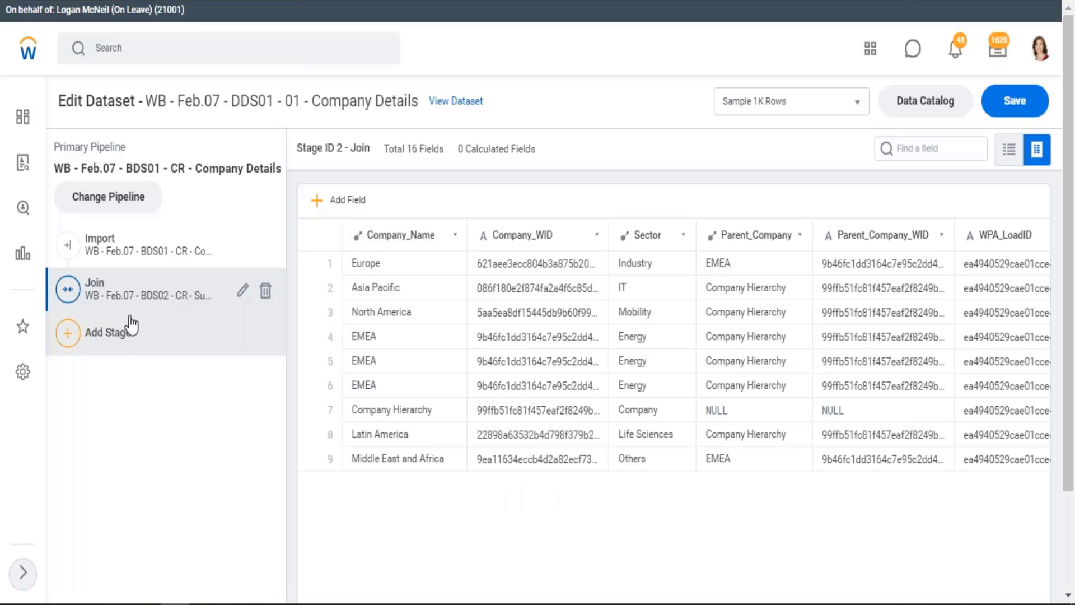
left_click(1019, 446)
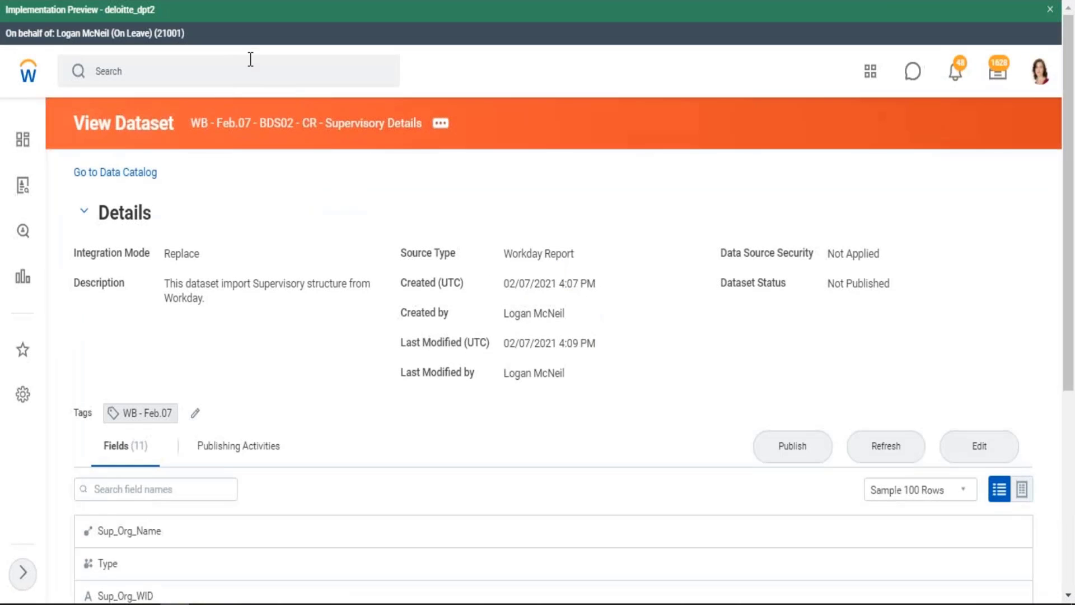
Step: Search for 'global modern services', open the organization, and inspect the Org_Level_From_Top column
scroll(418, 144, "down", 5)
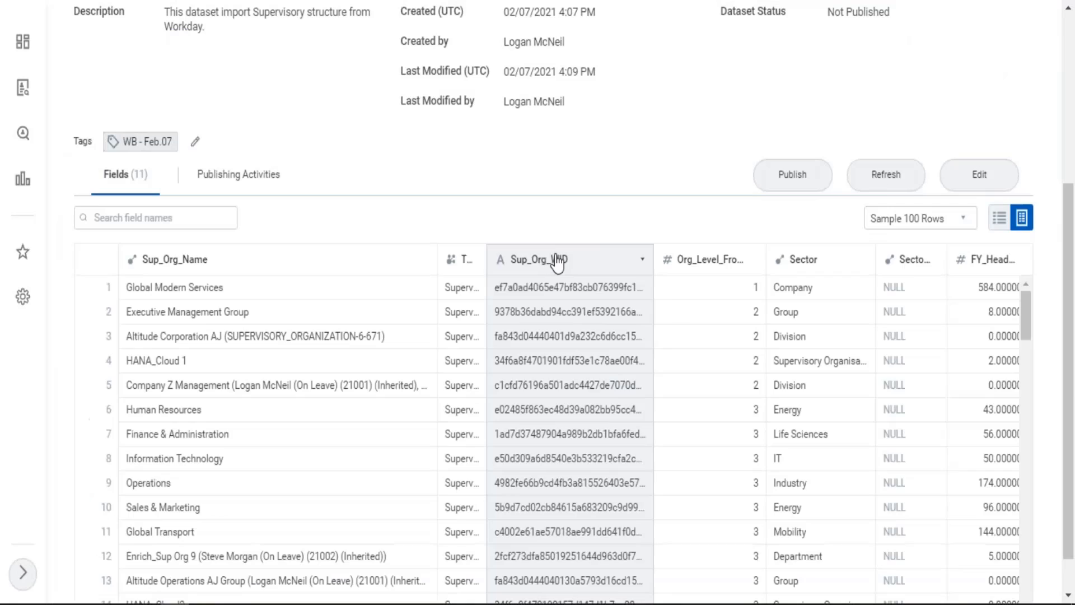
scroll(727, 258, "down", 1)
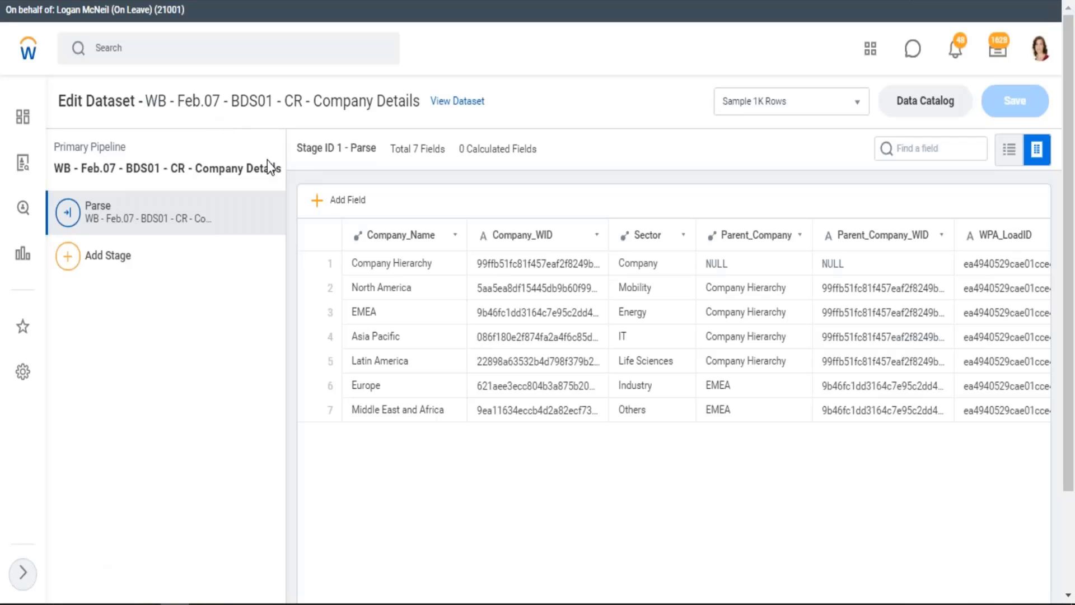
left_click(156, 56)
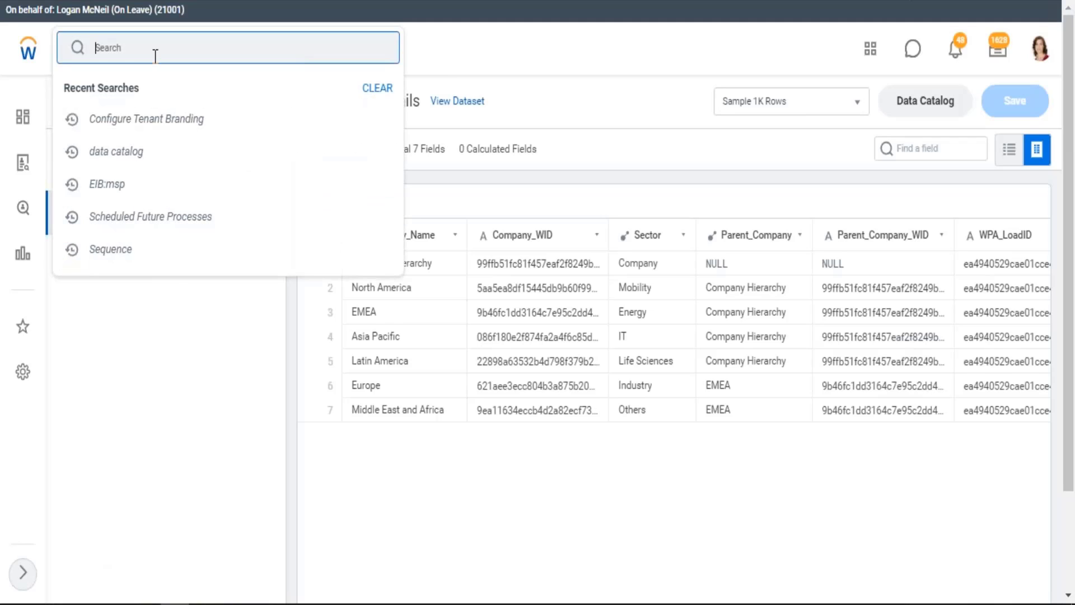
type("glona")
key("BackSpace")
key("BackSpace")
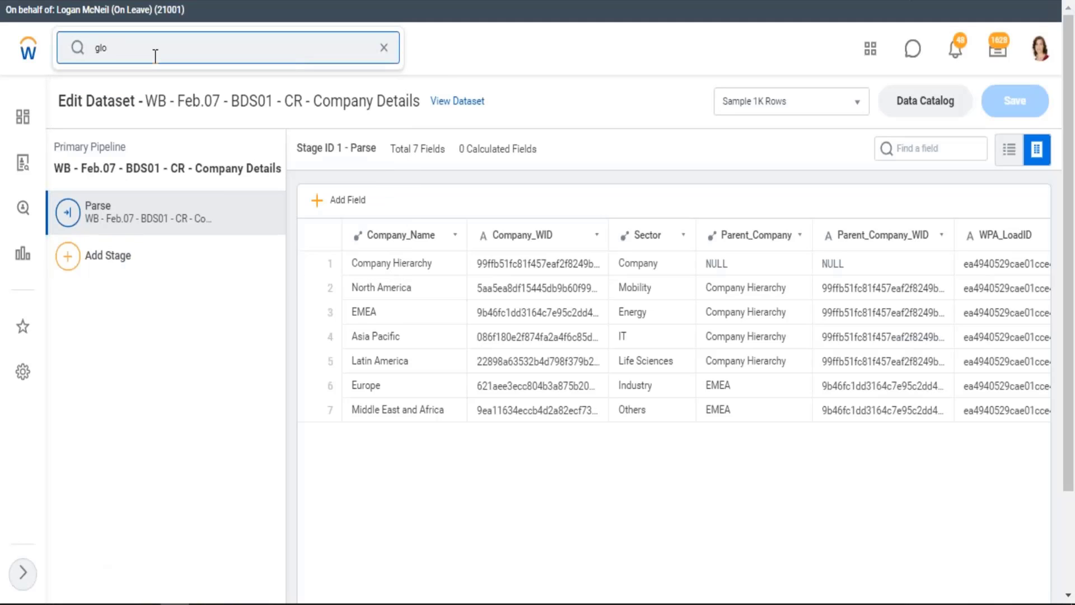
type("bal mo")
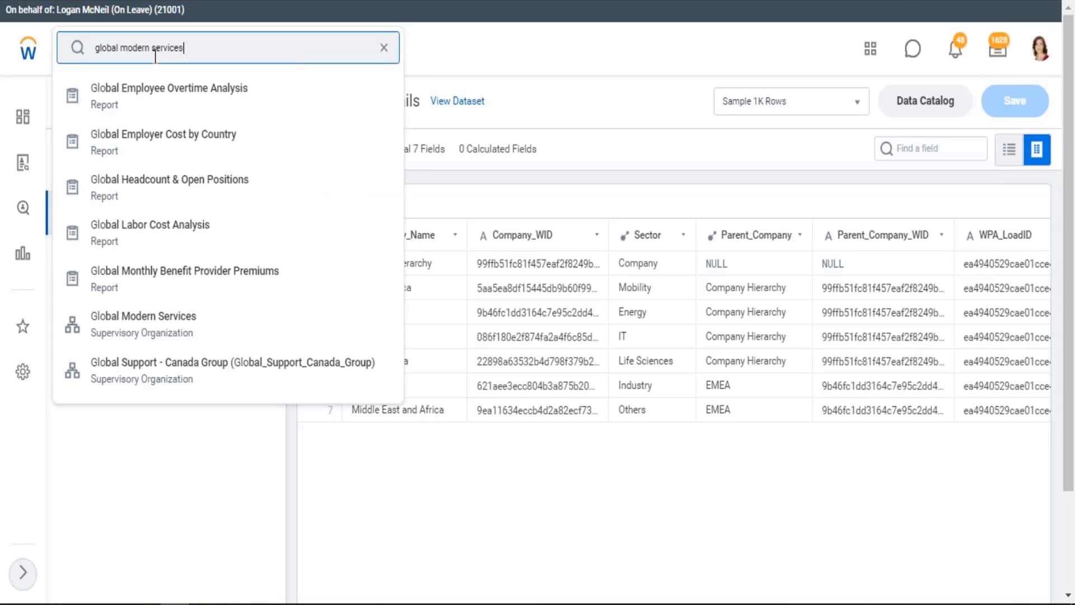
type("dern services")
left_click(125, 90)
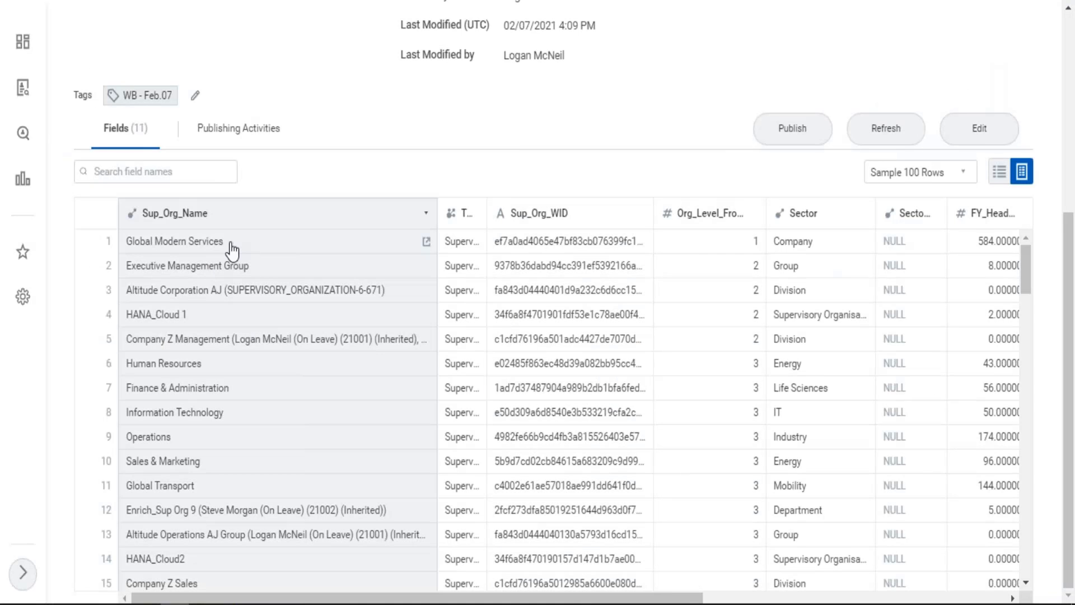
left_click_drag(226, 245, 164, 253)
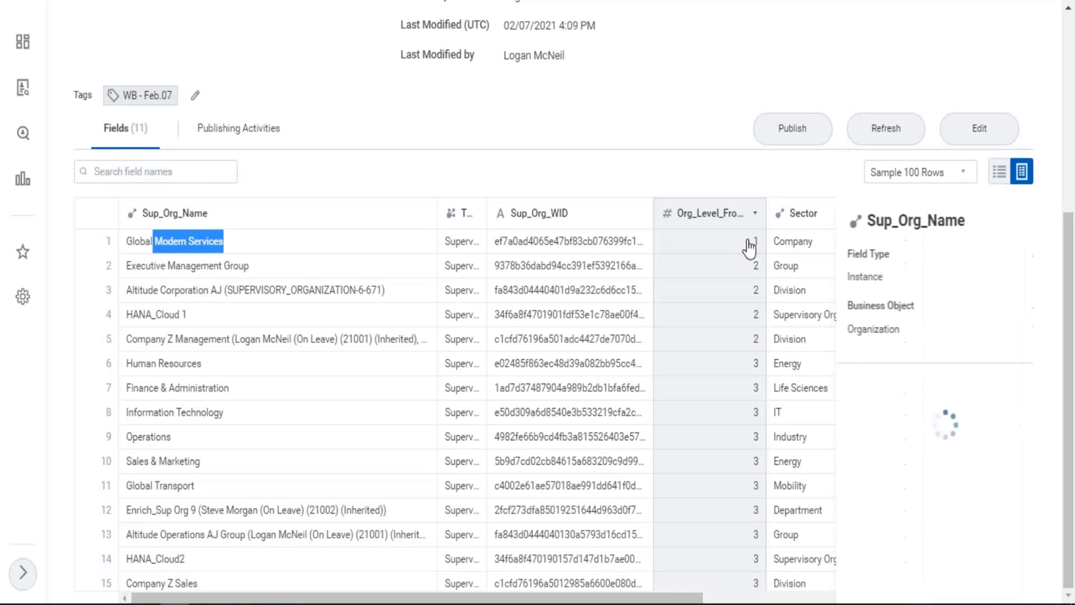
left_click(751, 249)
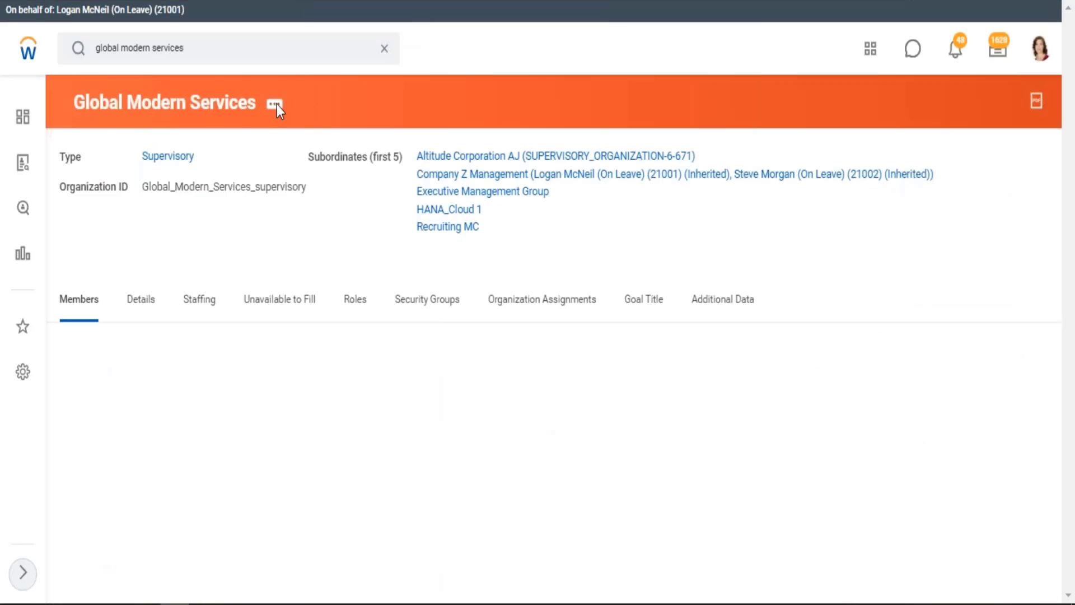
Step: Show Global Modern Services' details and confirm its subtype is Company
left_click(279, 107)
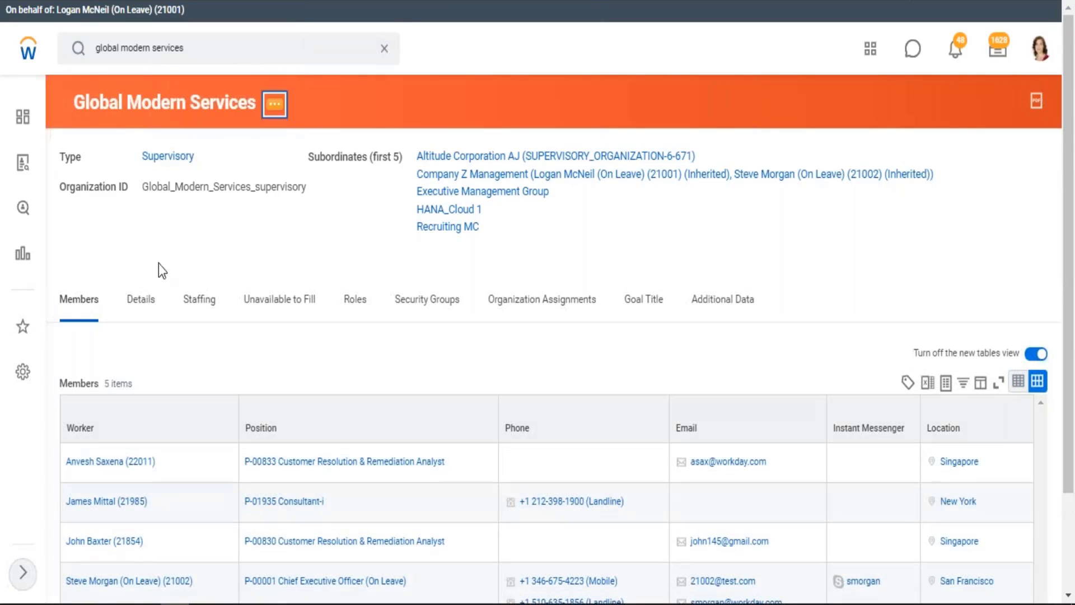
left_click(140, 305)
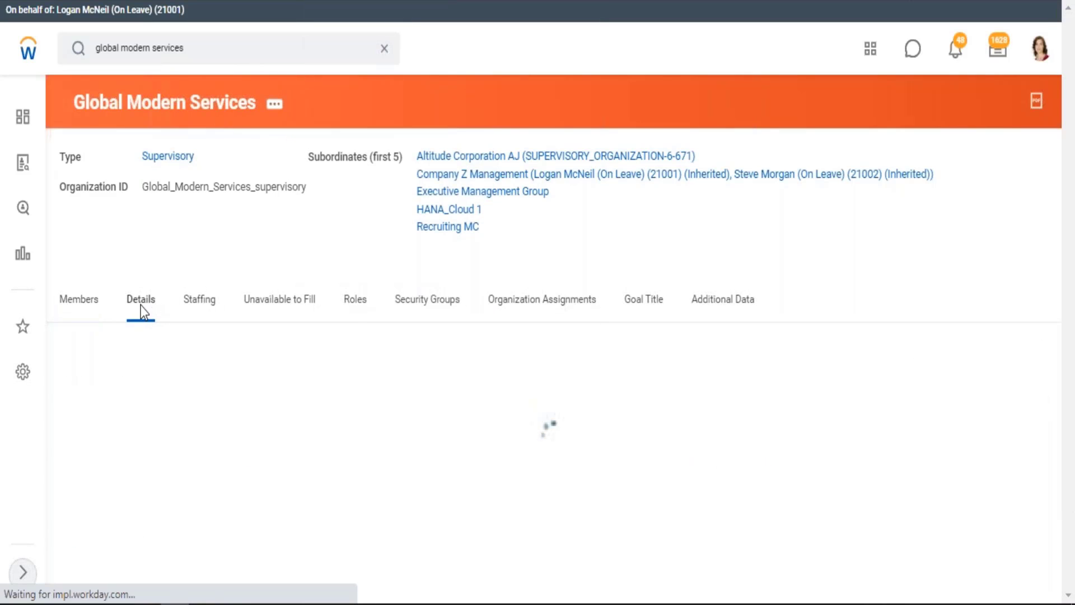
scroll(160, 346, "down", 2)
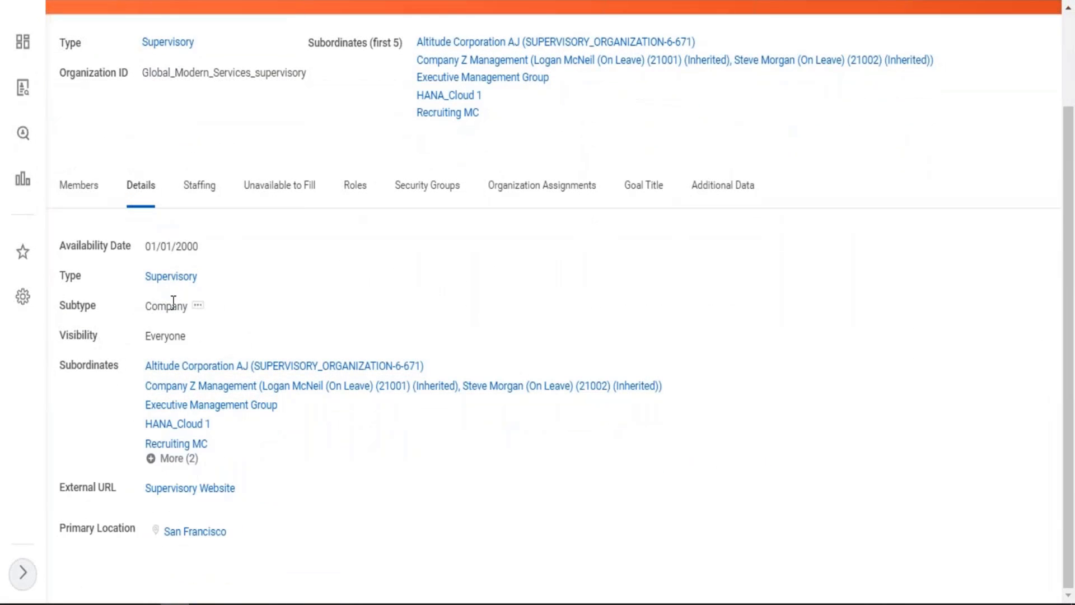
left_click_drag(147, 306, 184, 306)
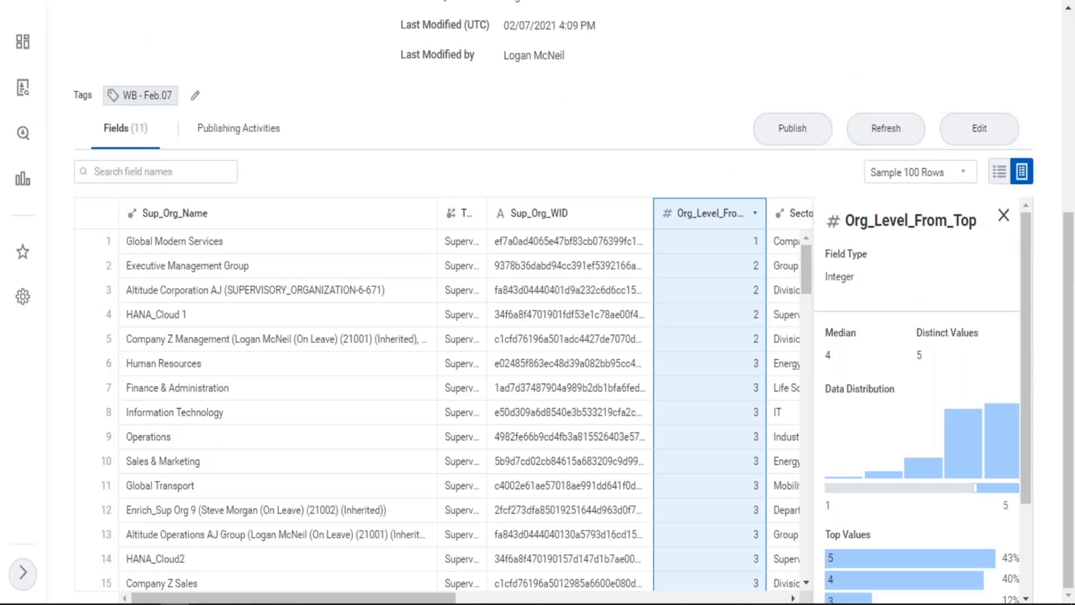
Step: Close the Org_Level_From_Top field profile and bring up the organization's org chart
left_click(1003, 215)
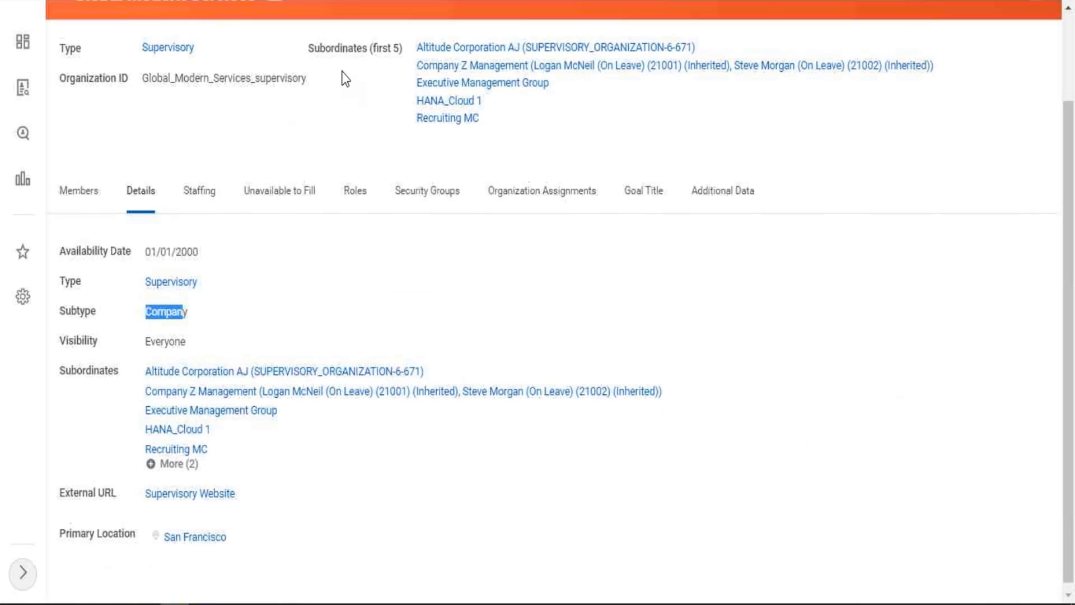
scroll(313, 140, "up", 2)
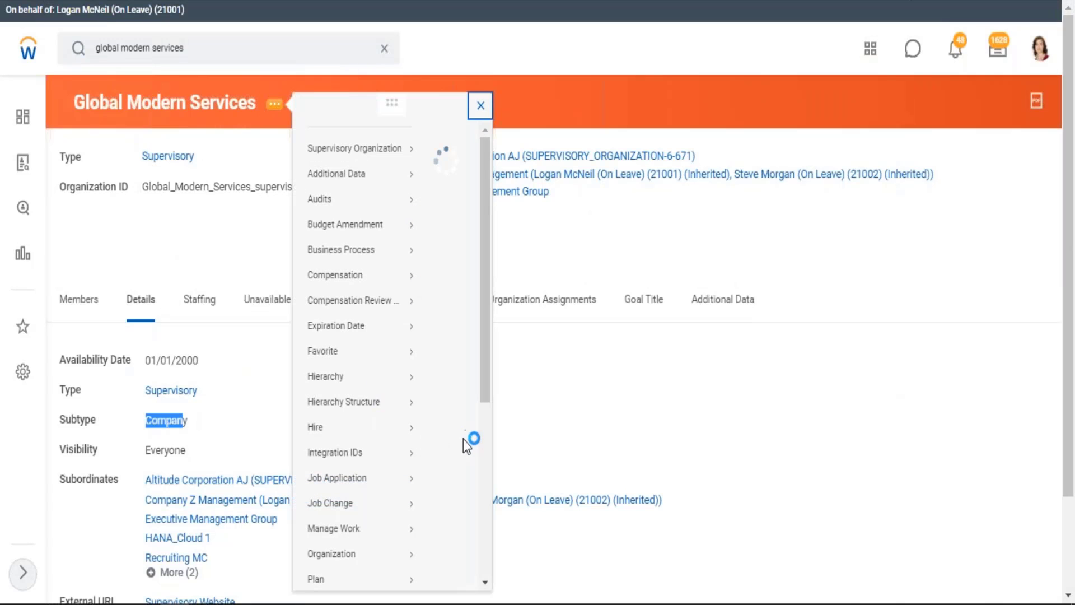
scroll(552, 448, "down", 5)
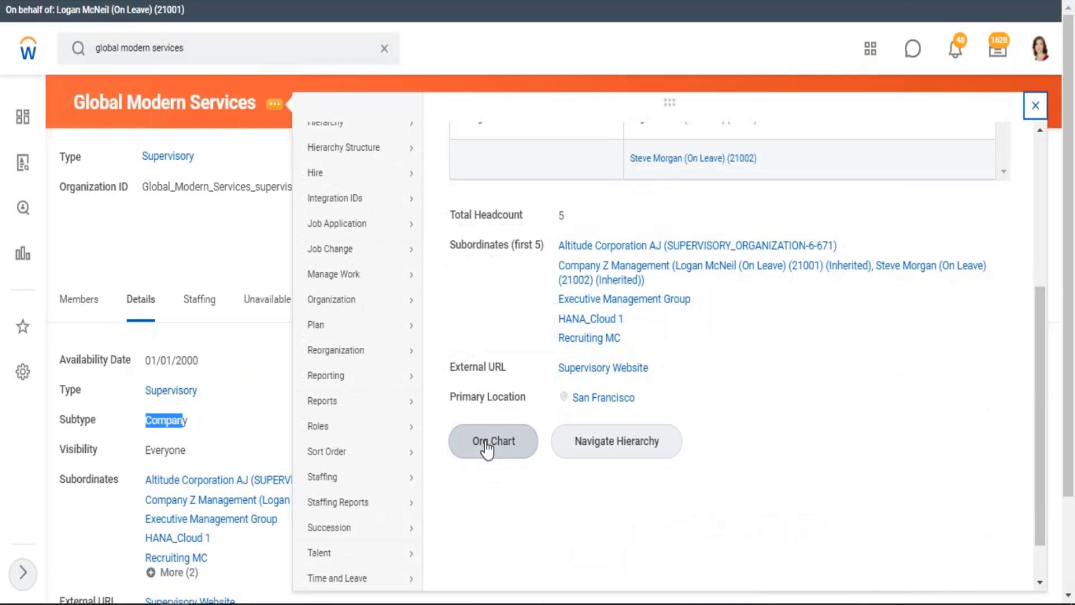
left_click(487, 448)
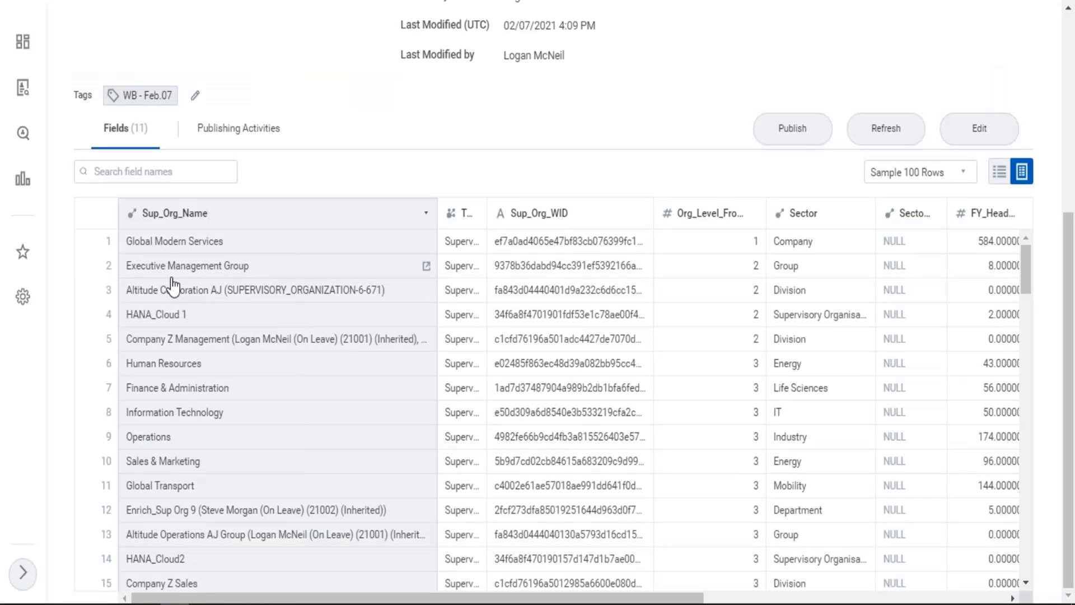
Step: Highlight Executive Management Group and another organization name, then close the Sup_Org_Name field profile
left_click_drag(161, 273, 229, 273)
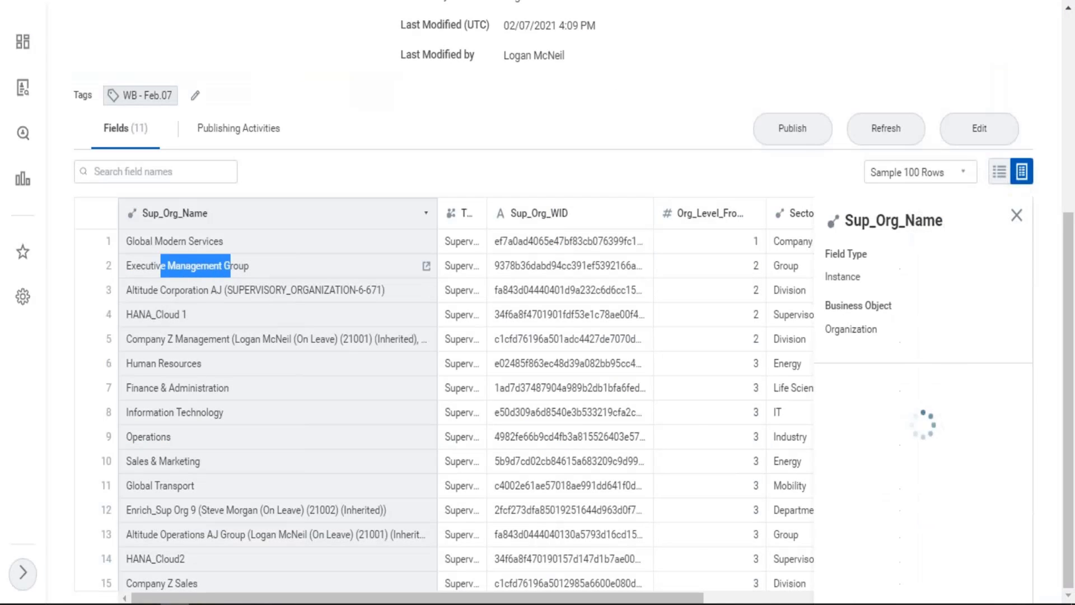
left_click_drag(153, 297, 193, 292)
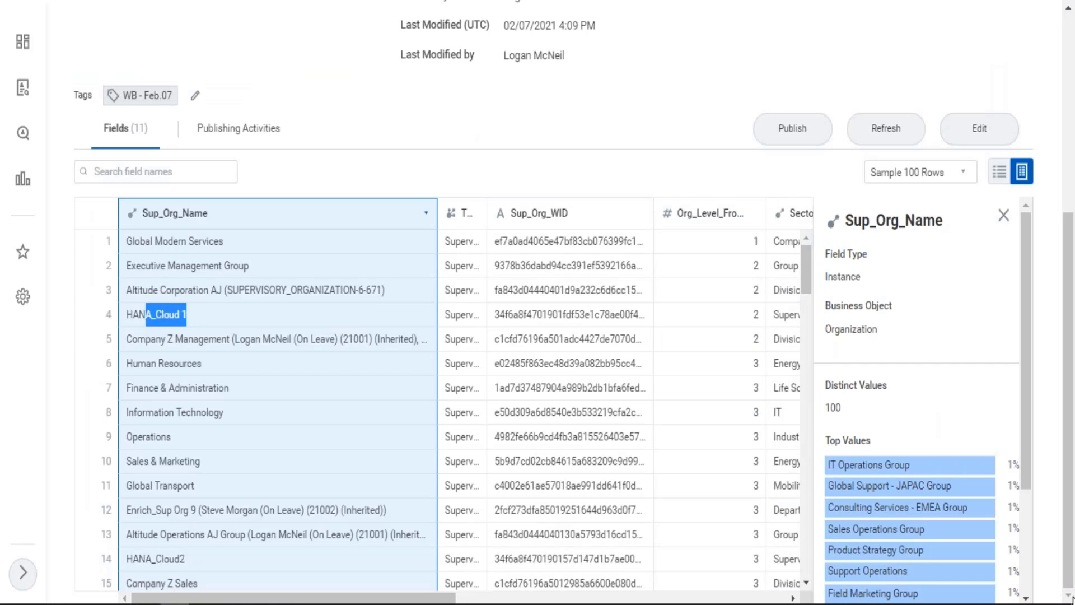
left_click(1009, 222)
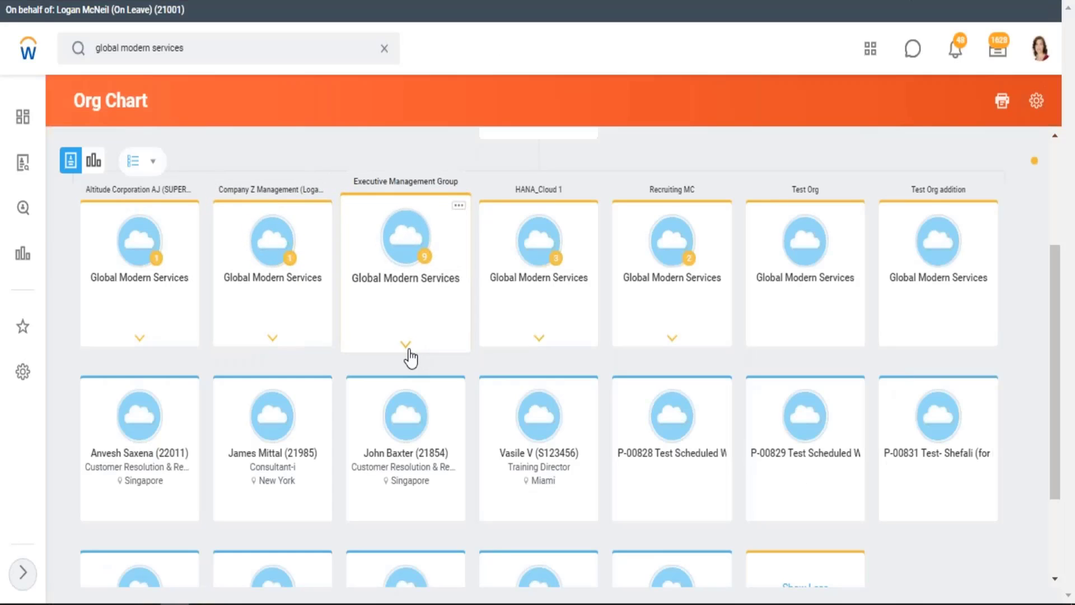
Step: Select the Executive Management Group card and scroll through the org chart
left_click(407, 345)
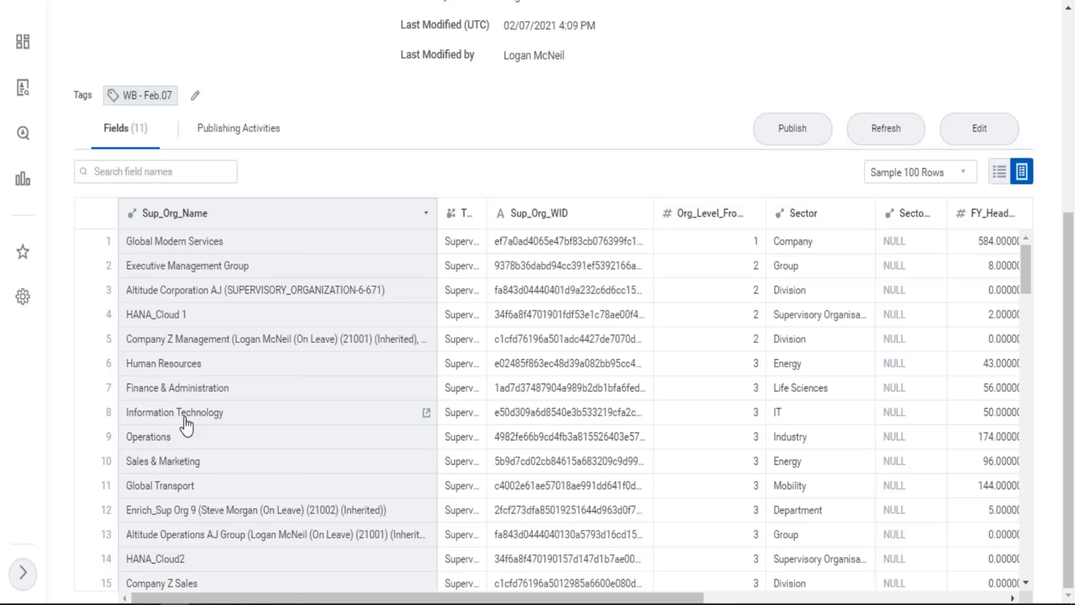
scroll(1033, 560, "down", 3)
scroll(1033, 560, "down", 3)
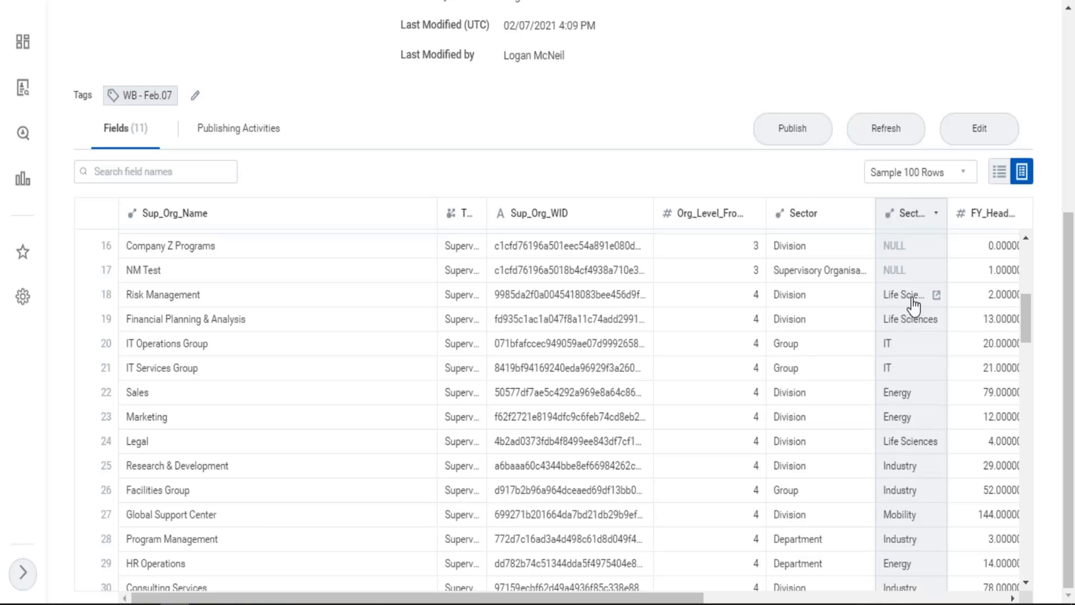
scroll(914, 308, "up", 4)
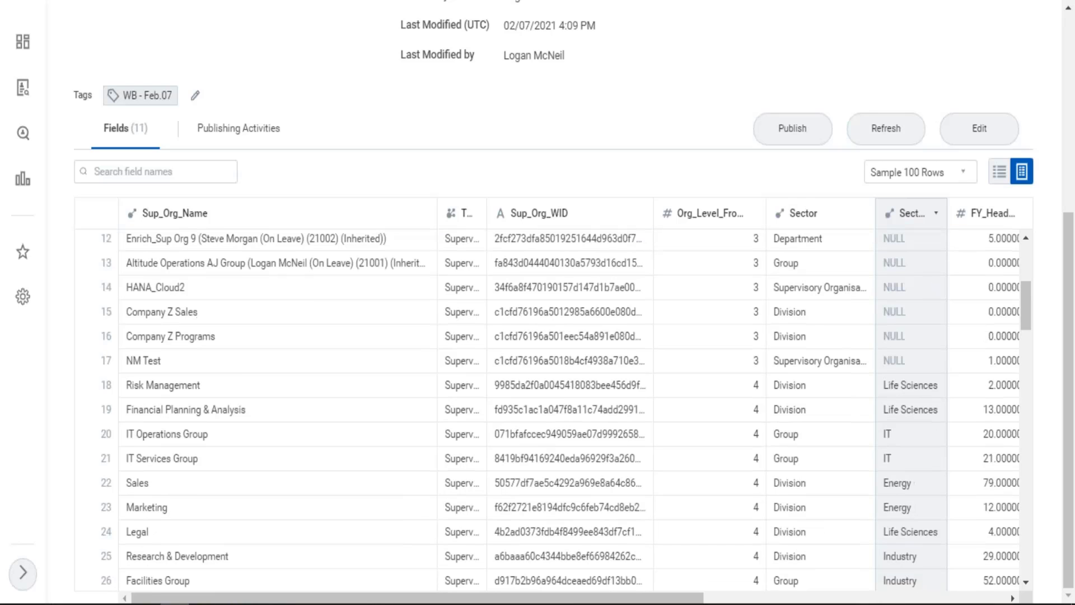
scroll(924, 310, "up", 2)
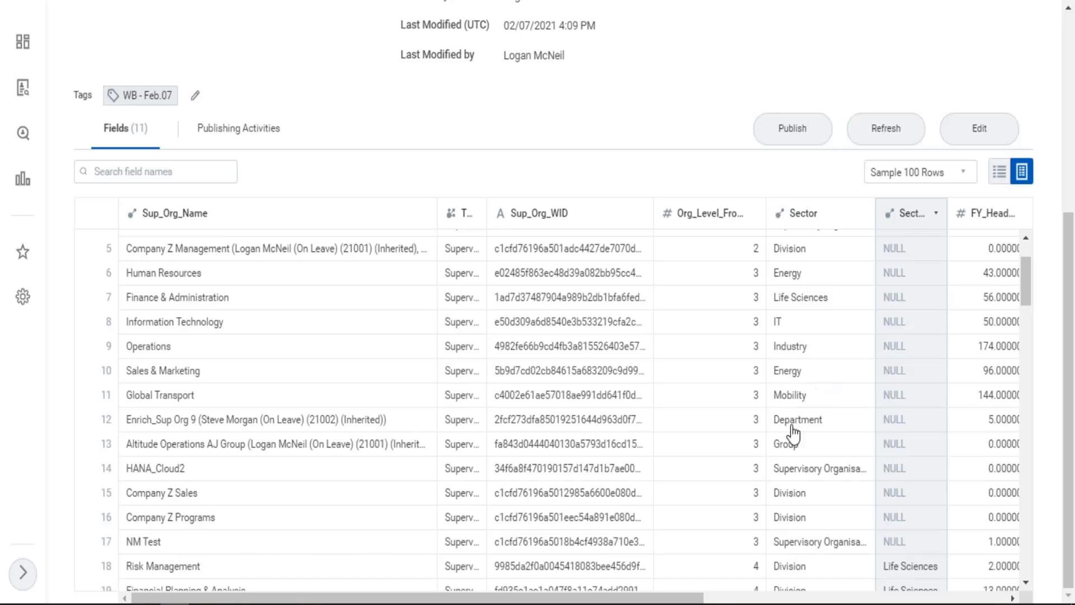
scroll(793, 434, "up", 2)
scroll(819, 384, "up", 2)
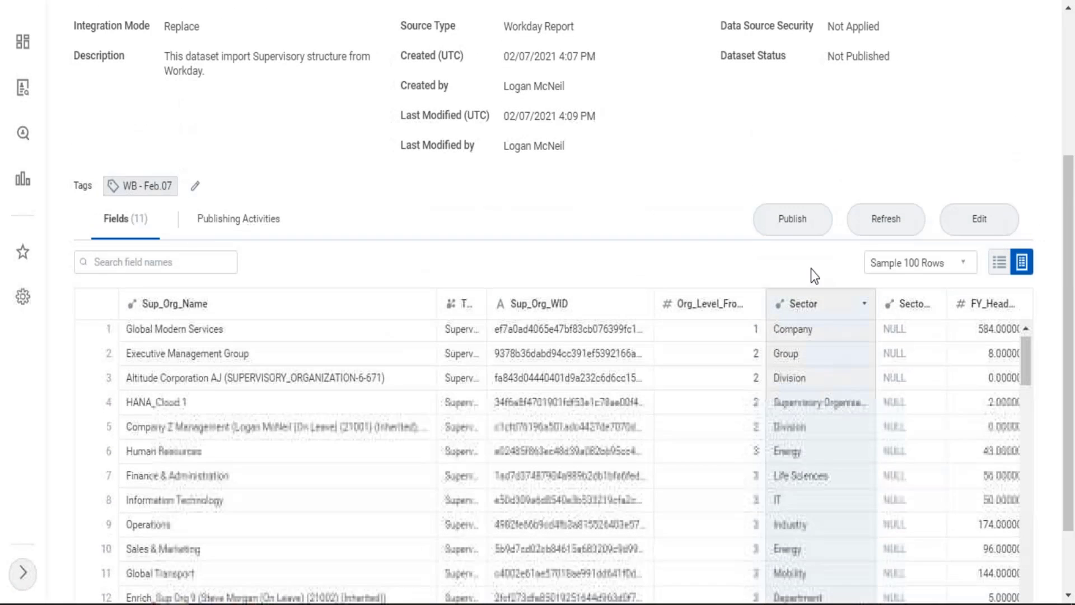
scroll(812, 336, "down", 5)
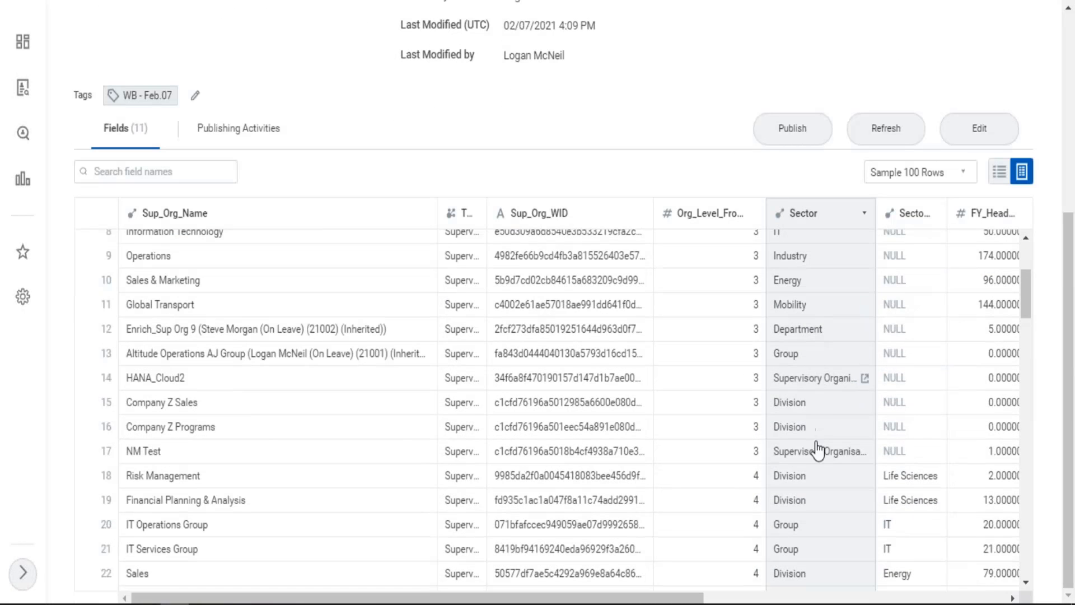
scroll(809, 381, "up", 2)
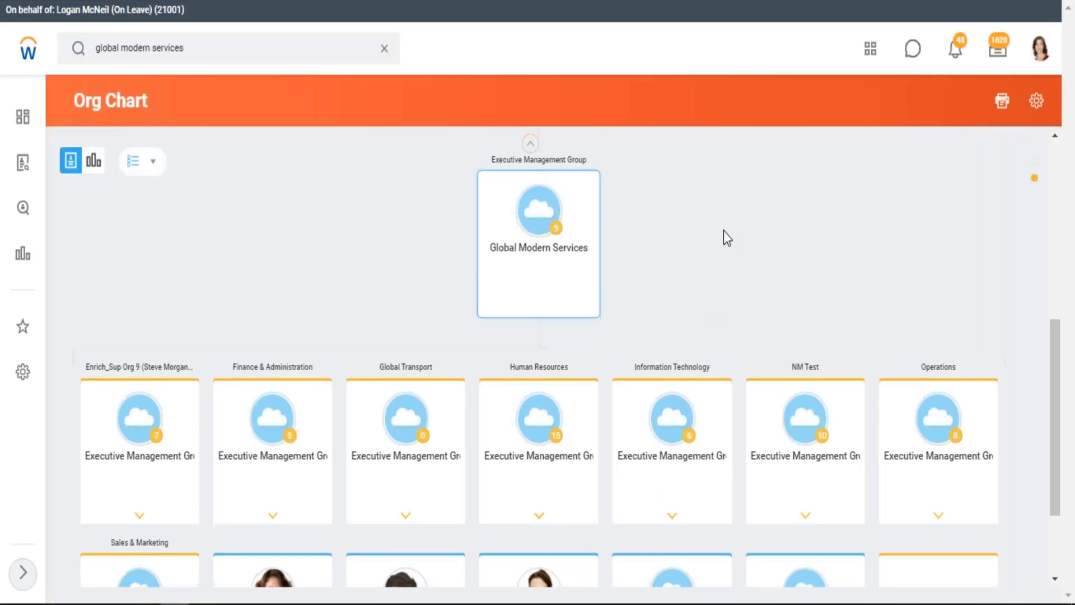
scroll(724, 230, "down", 2)
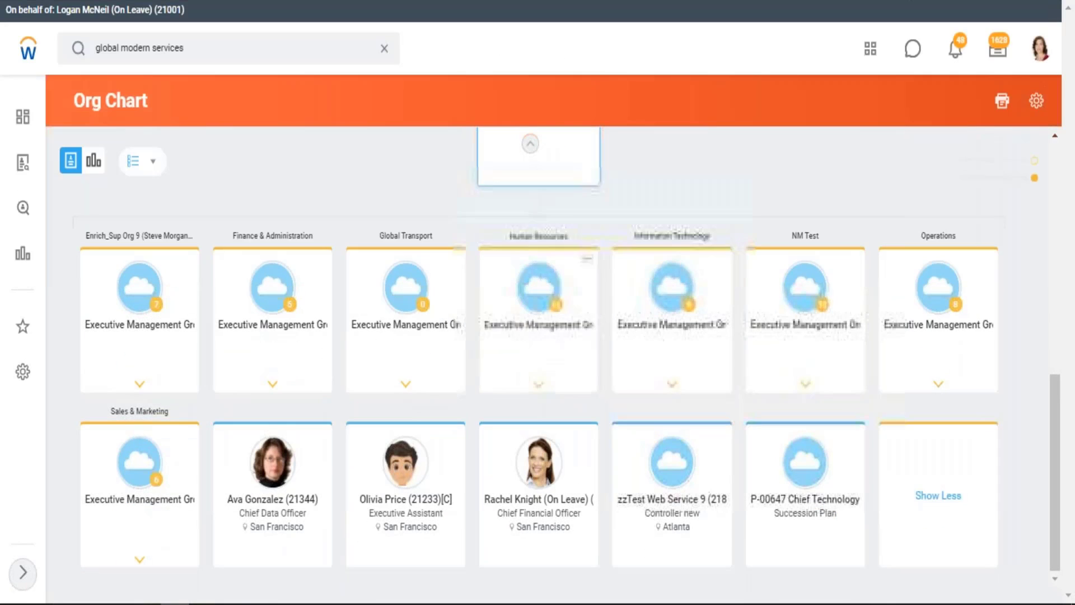
Step: Expand Finance & Administration and open the Risk Management organization page
left_click(272, 391)
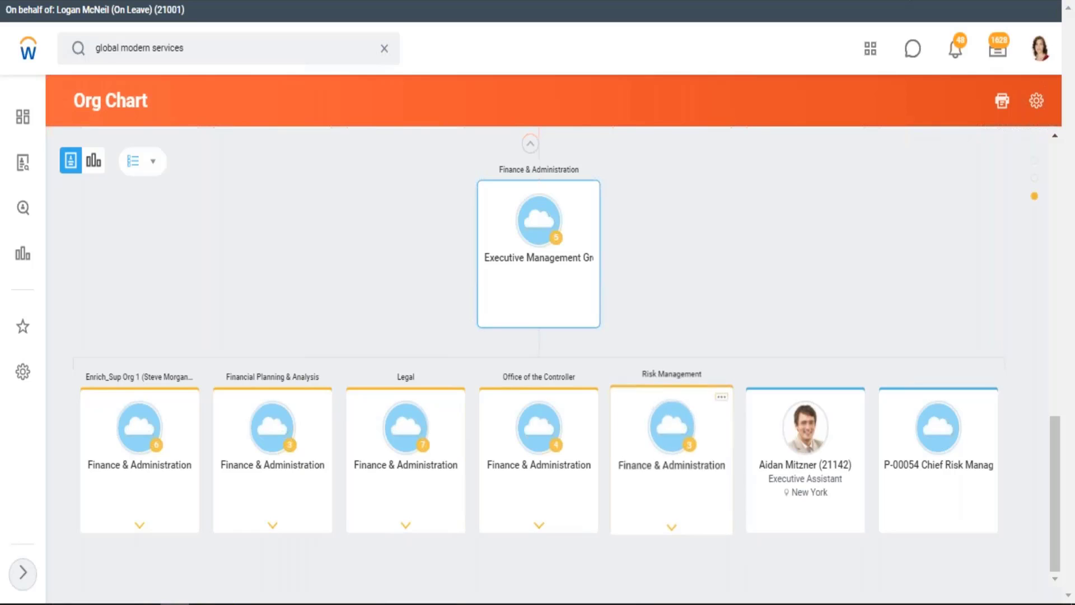
left_click(681, 373)
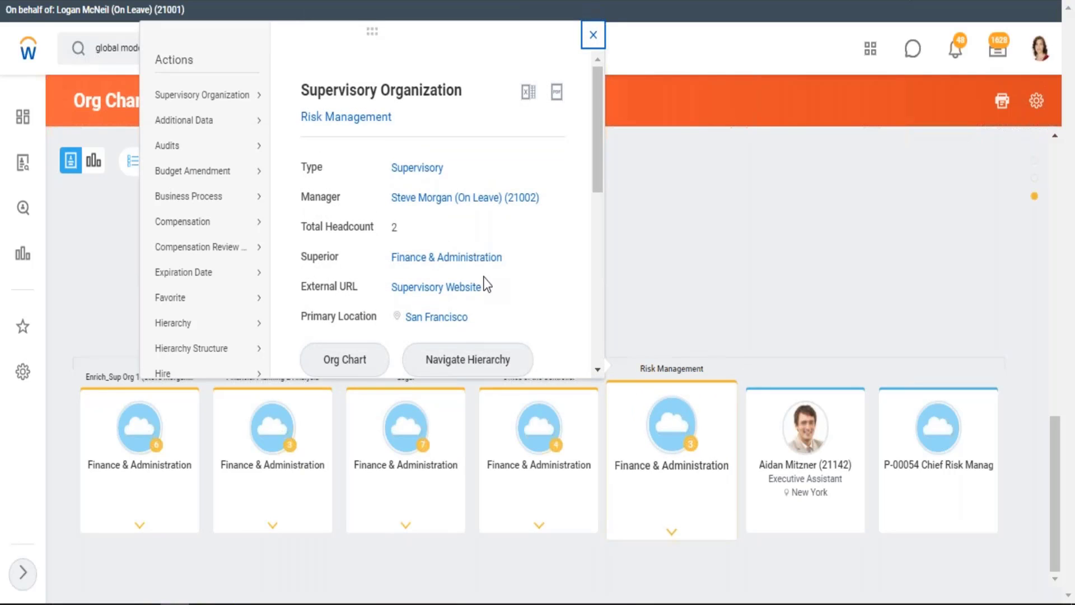
left_click(342, 118)
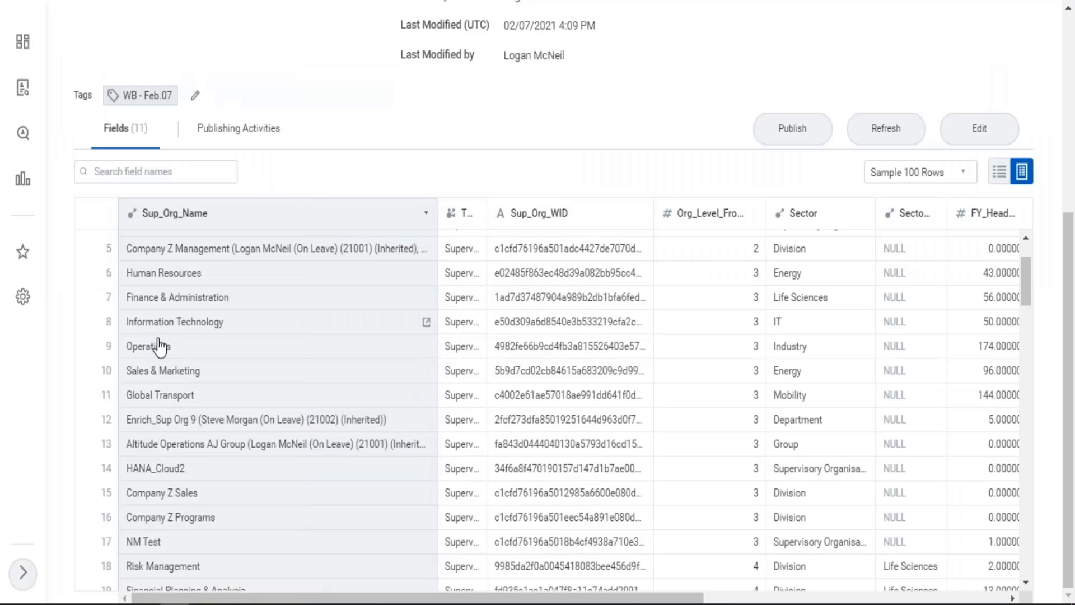
scroll(210, 367, "down", 3)
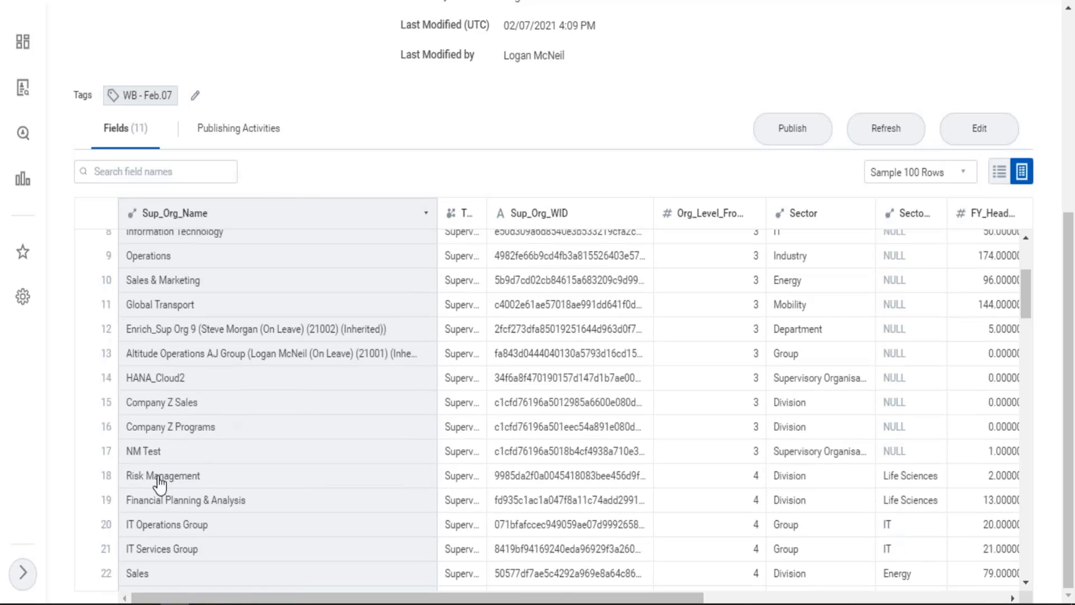
scroll(159, 482, "down", 6)
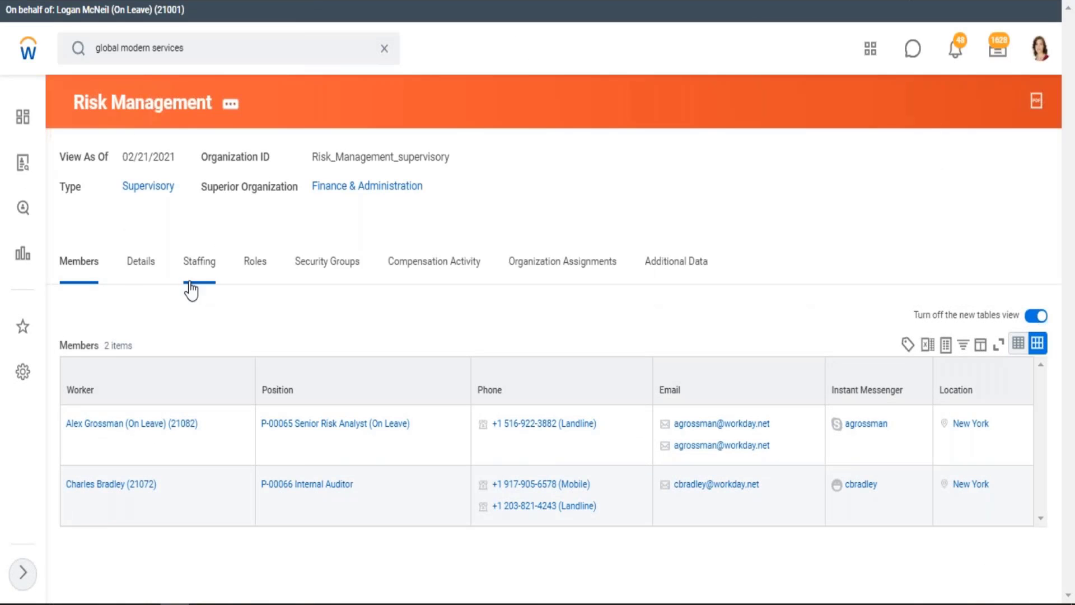
Step: View Risk Management's details, then open superior Finance & Administration's Details
left_click(146, 276)
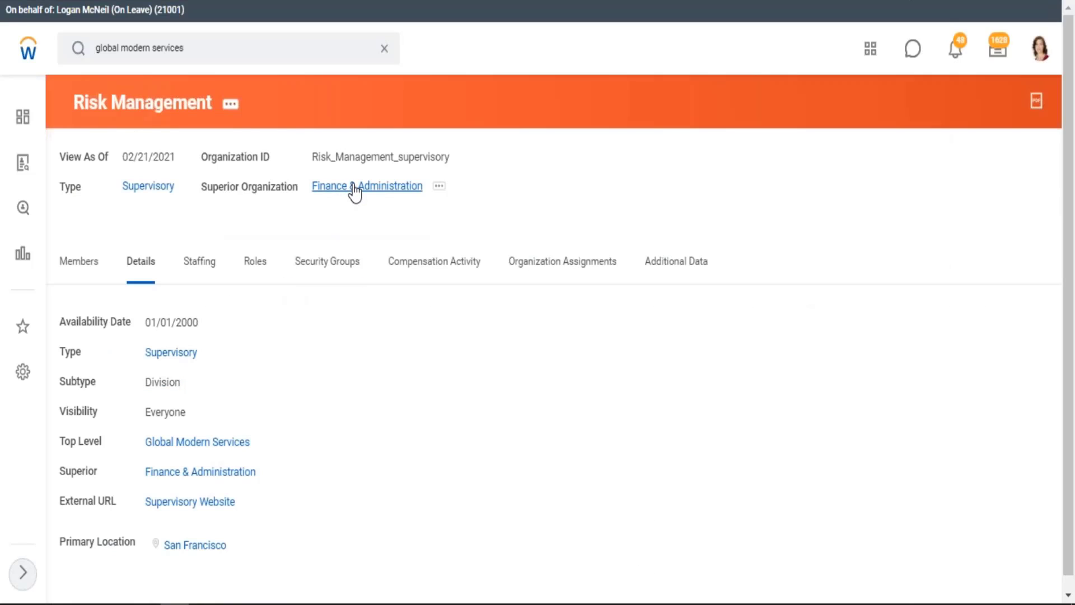
left_click(355, 188)
left_click(130, 259)
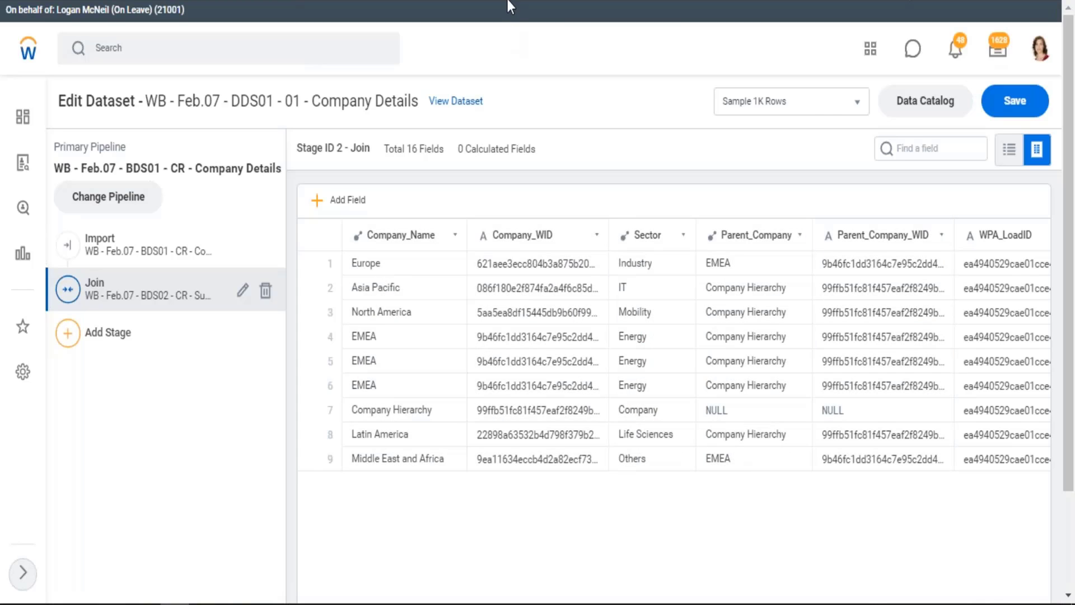
left_click(358, 1)
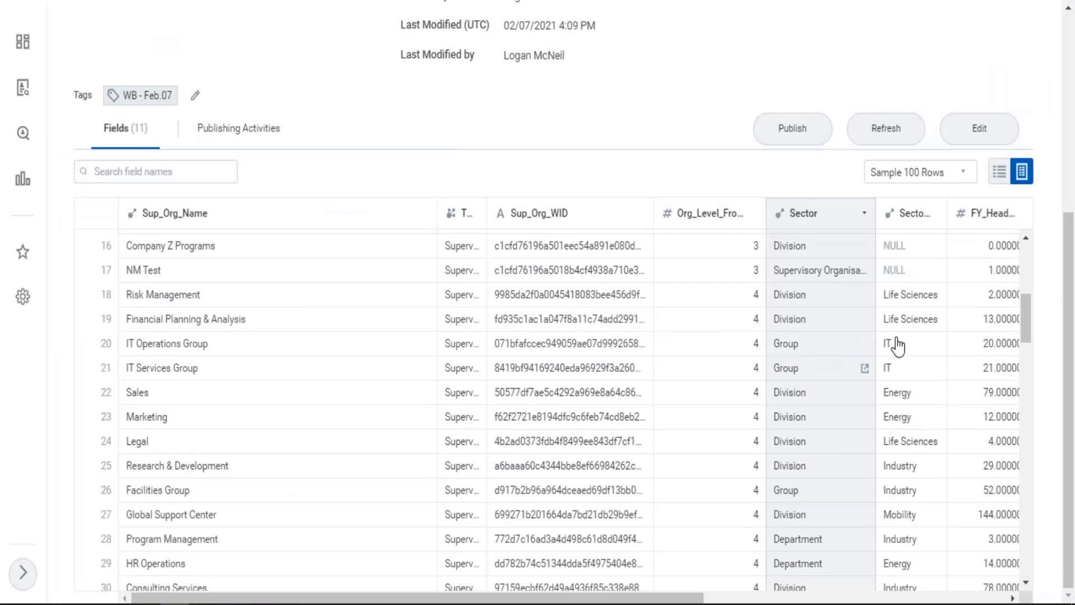
scroll(907, 443, "down", 3)
scroll(913, 483, "down", 5)
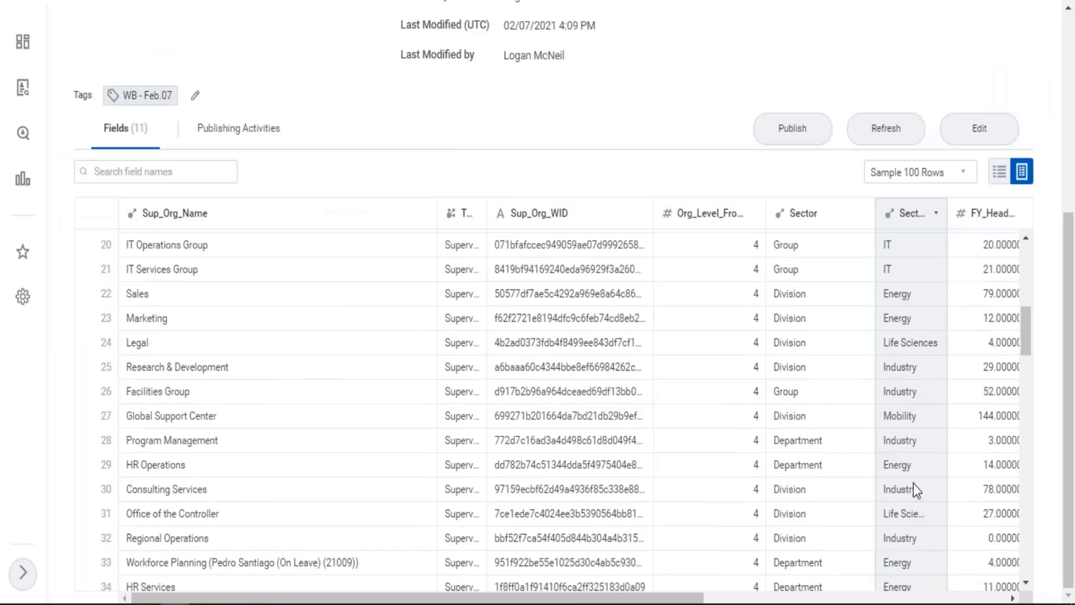
scroll(915, 505, "down", 20)
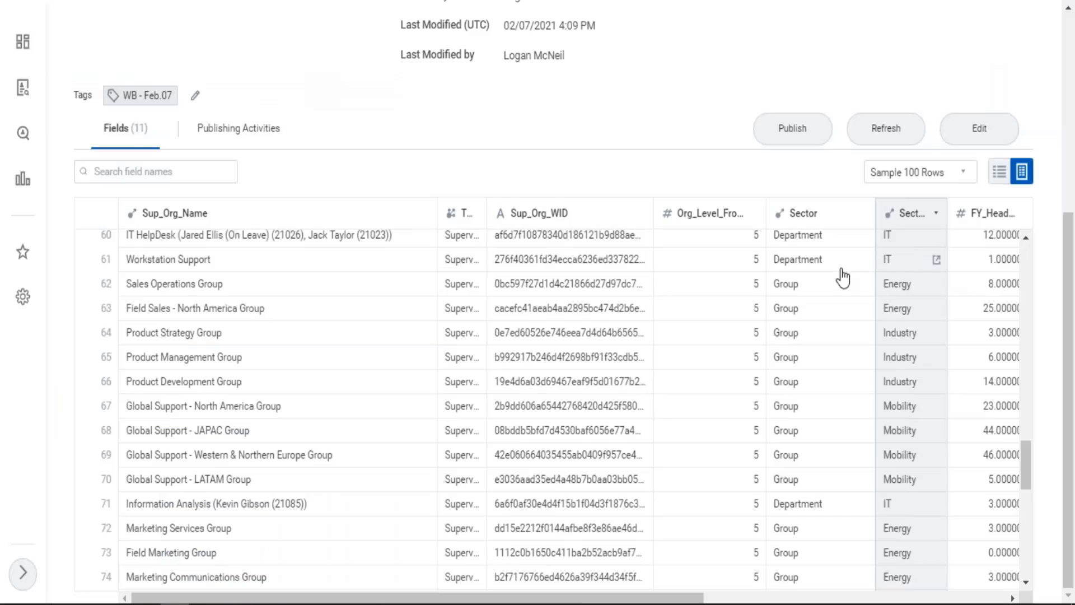
scroll(821, 241, "up", 5)
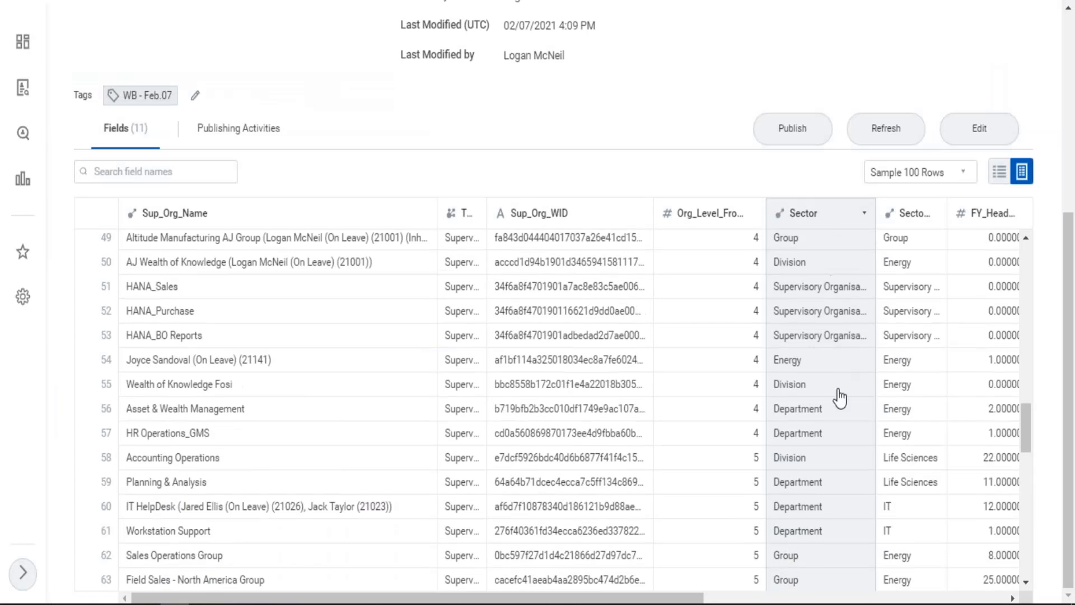
scroll(748, 303, "down", 5)
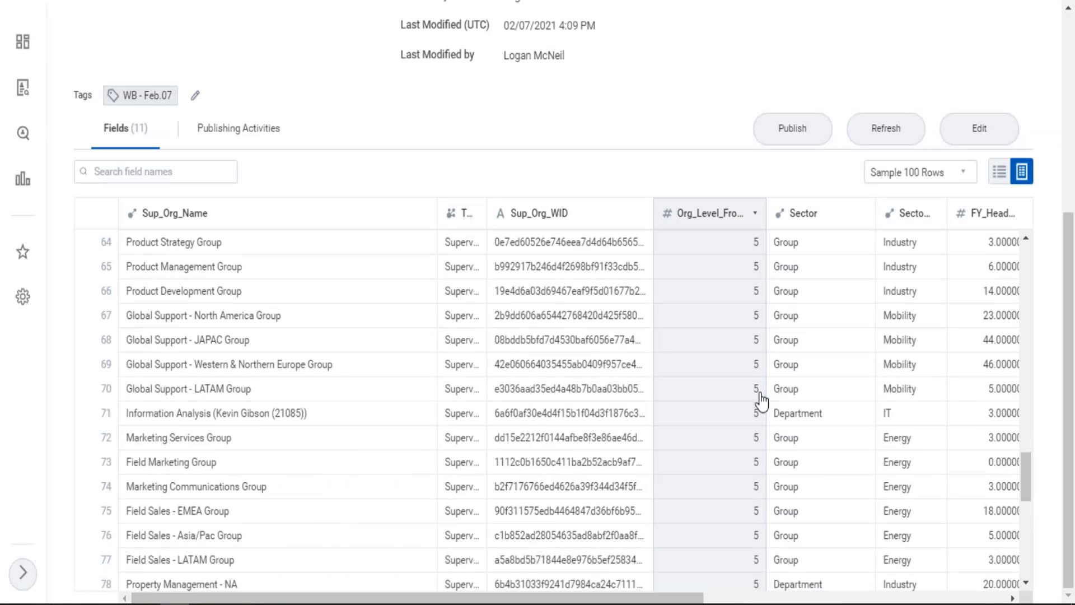
scroll(760, 400, "down", 7)
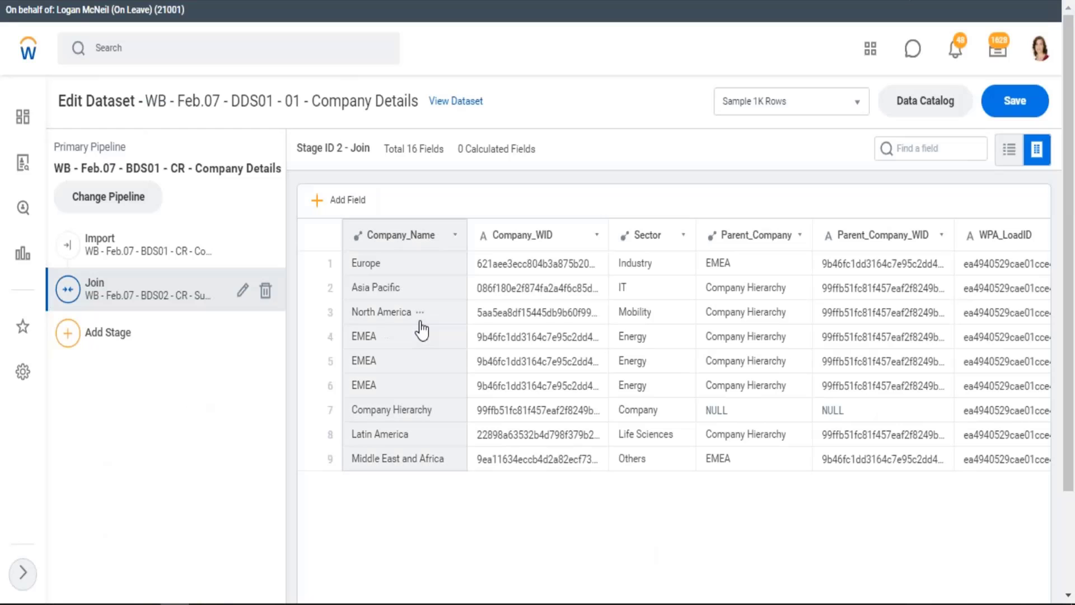
Step: Highlight the dataset title and the Import stage's 7 Fields count
scroll(422, 330, "down", 2)
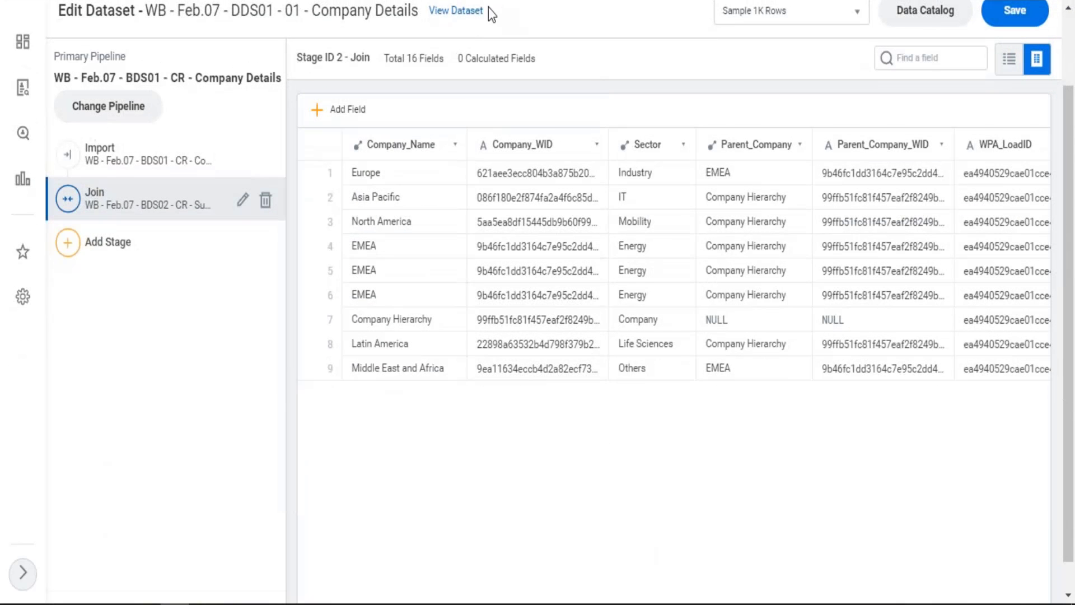
mouse_move(425, 15)
left_mouse_down()
mouse_move(486, 32)
mouse_move(412, 31)
left_mouse_up()
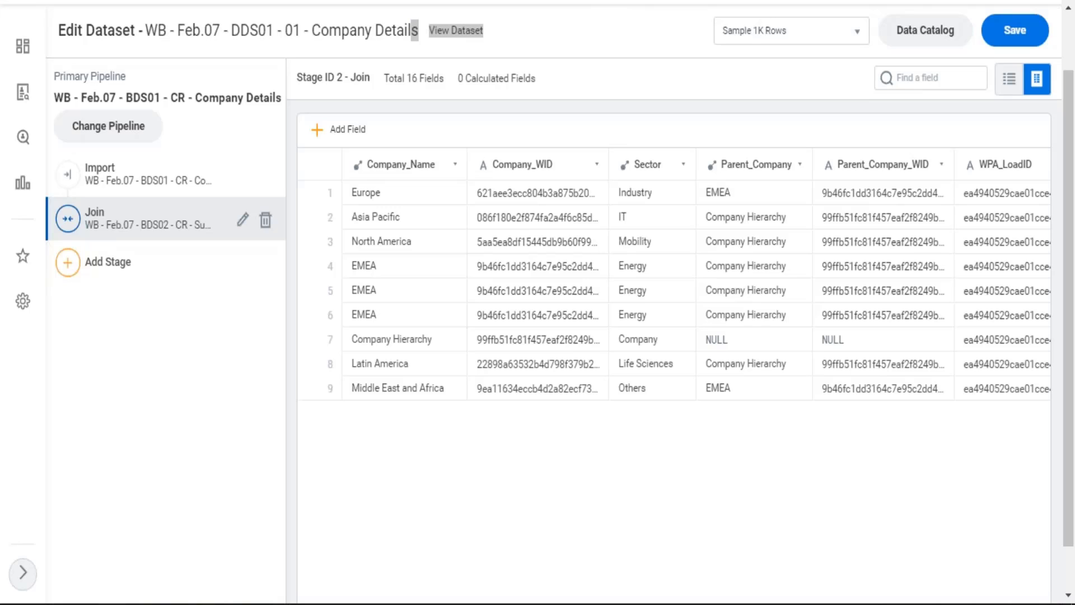
left_click(132, 171)
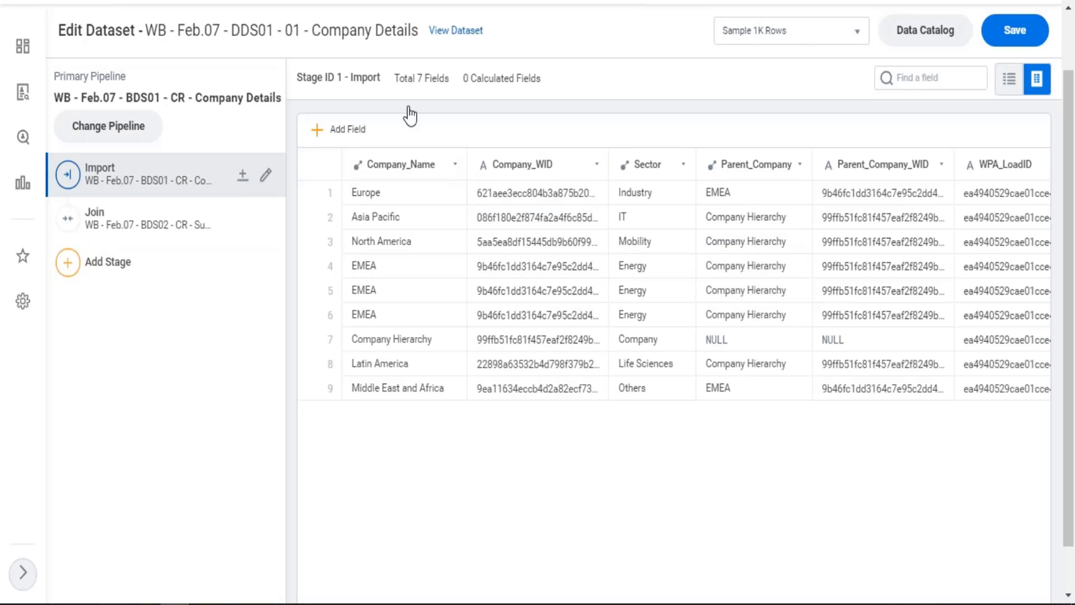
left_click_drag(419, 75, 450, 74)
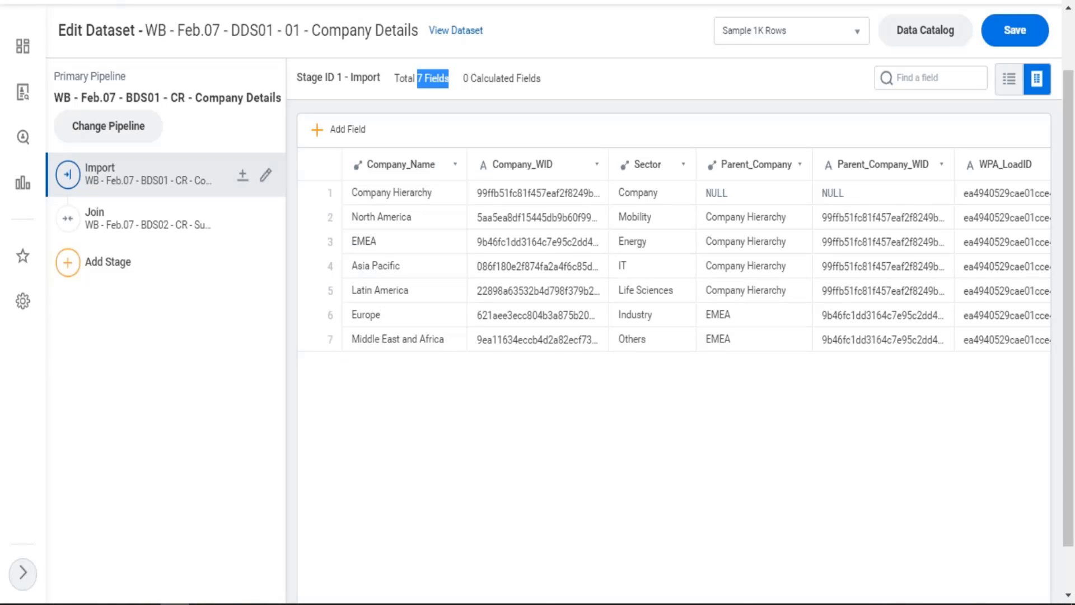
Step: Highlight the Join stage's 16 fields count, then switch to the Excel notes workbook
left_click(120, 228)
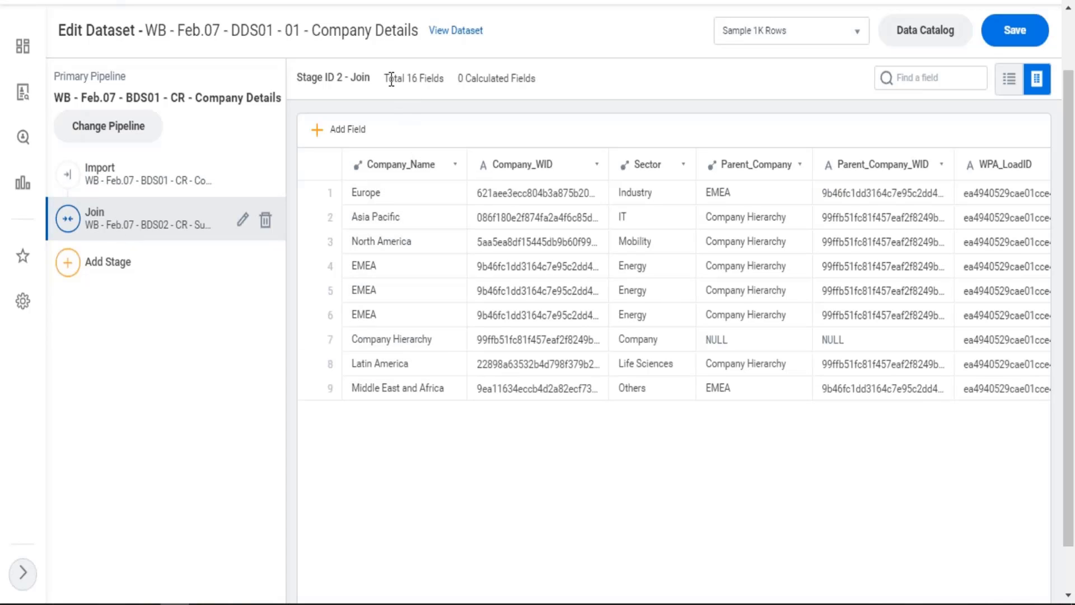
left_click_drag(389, 78, 446, 79)
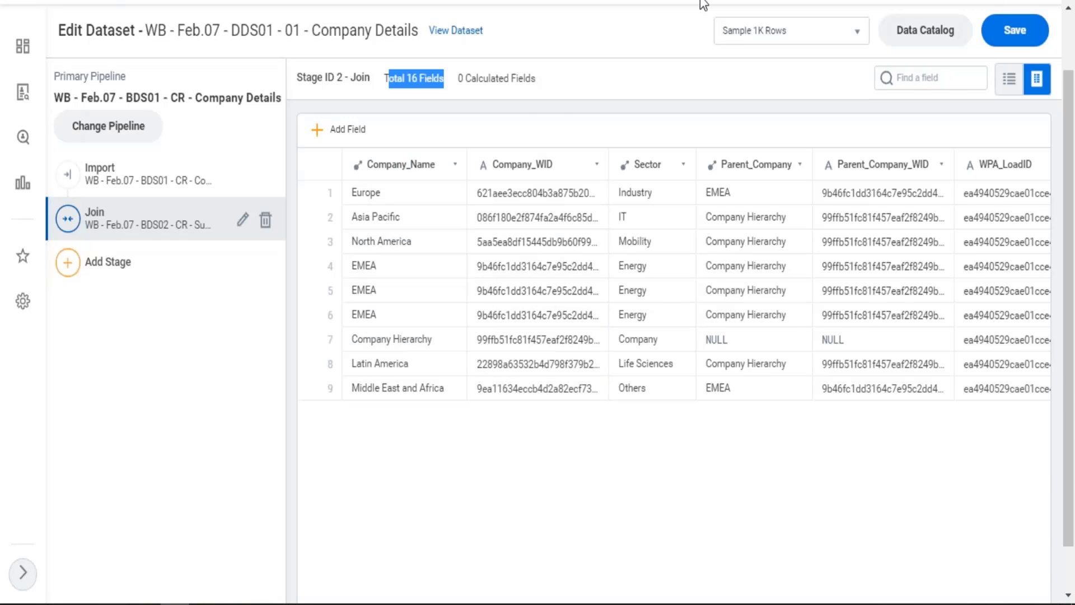
key("alt+Tab")
left_click(202, 312)
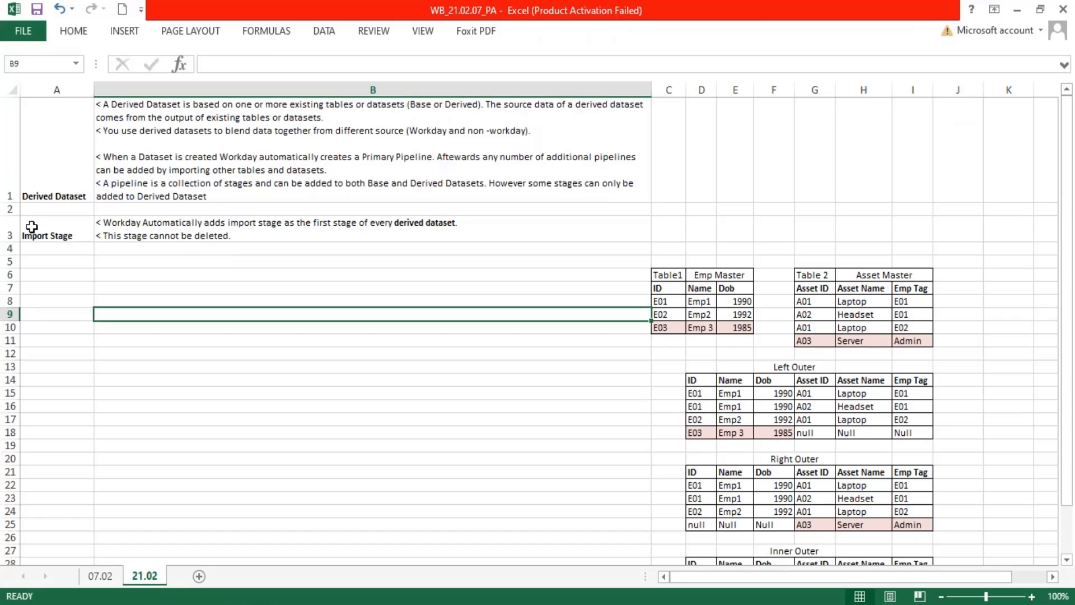
Step: Move the Import Stage notes from row 3 to row 4 and label A3 'Stages'
left_click_drag(39, 228, 334, 234)
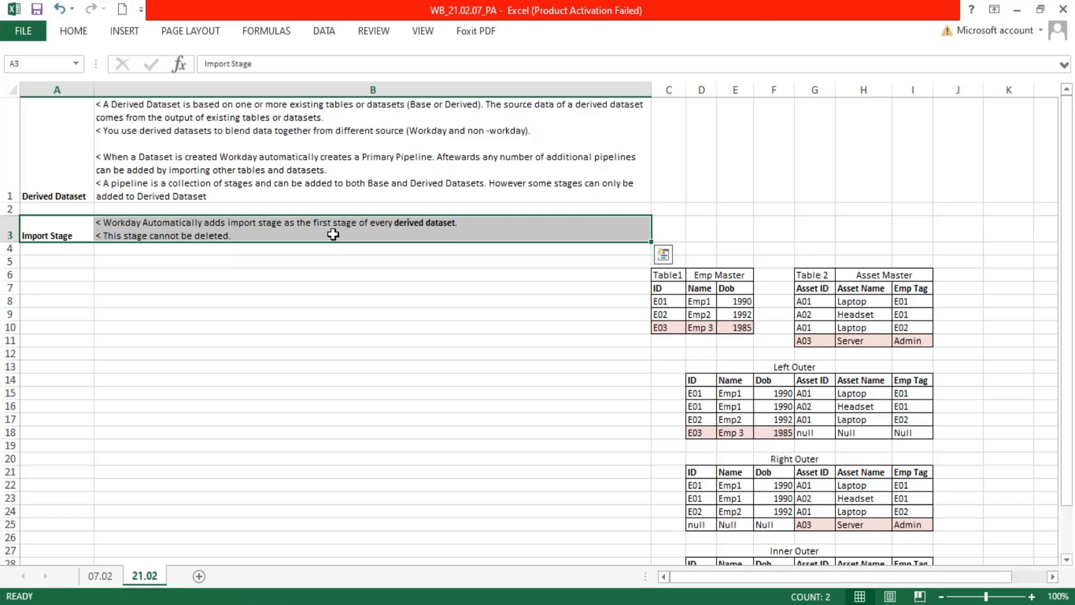
key("ctrl+c")
left_click(54, 249)
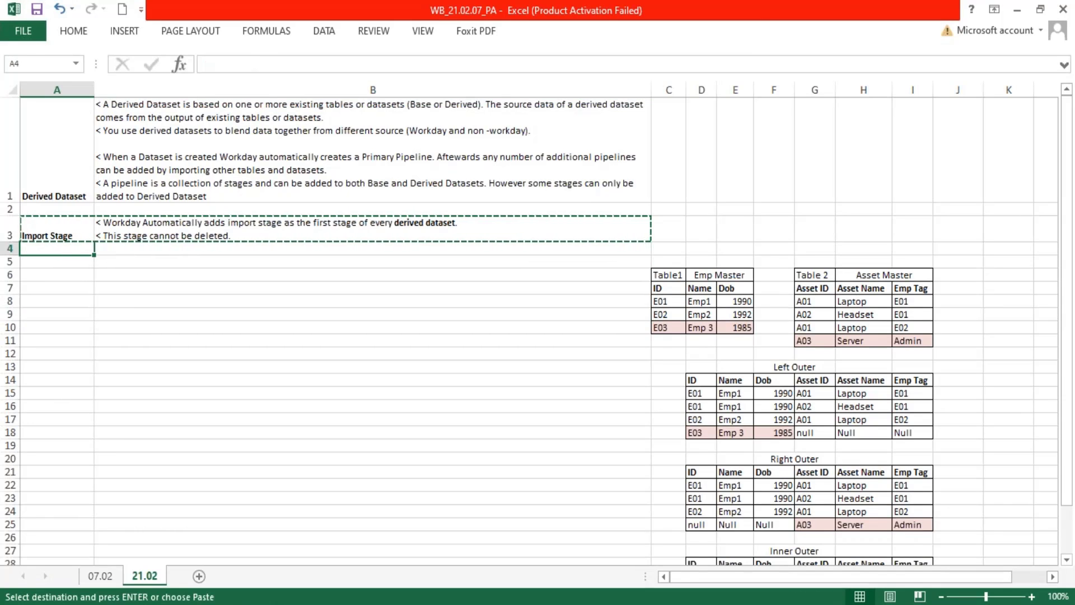
key("ctrl+v")
left_click(67, 219)
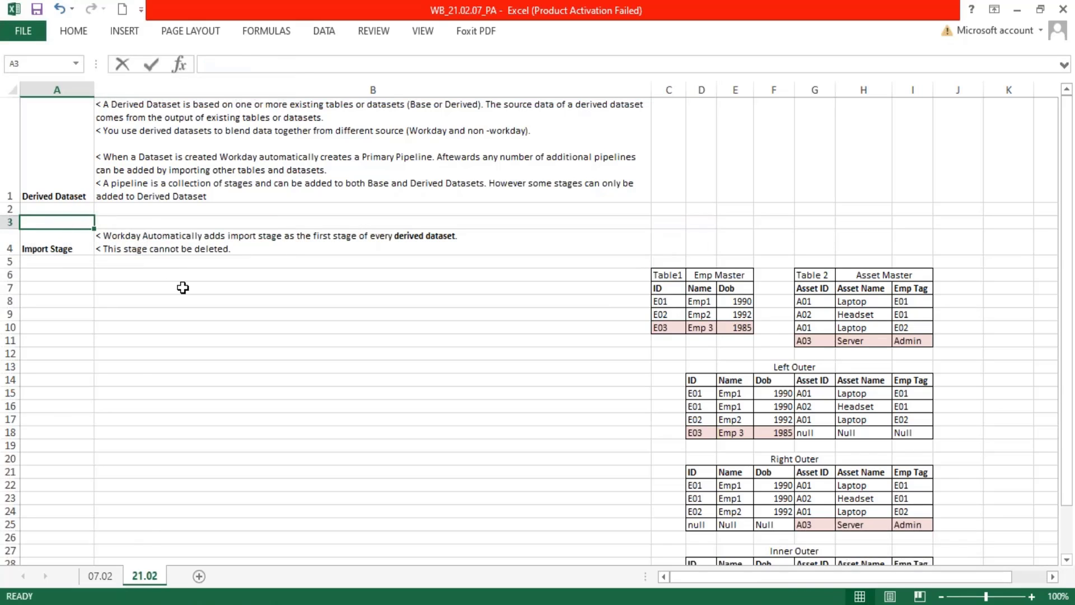
type("Stages")
key("Tab")
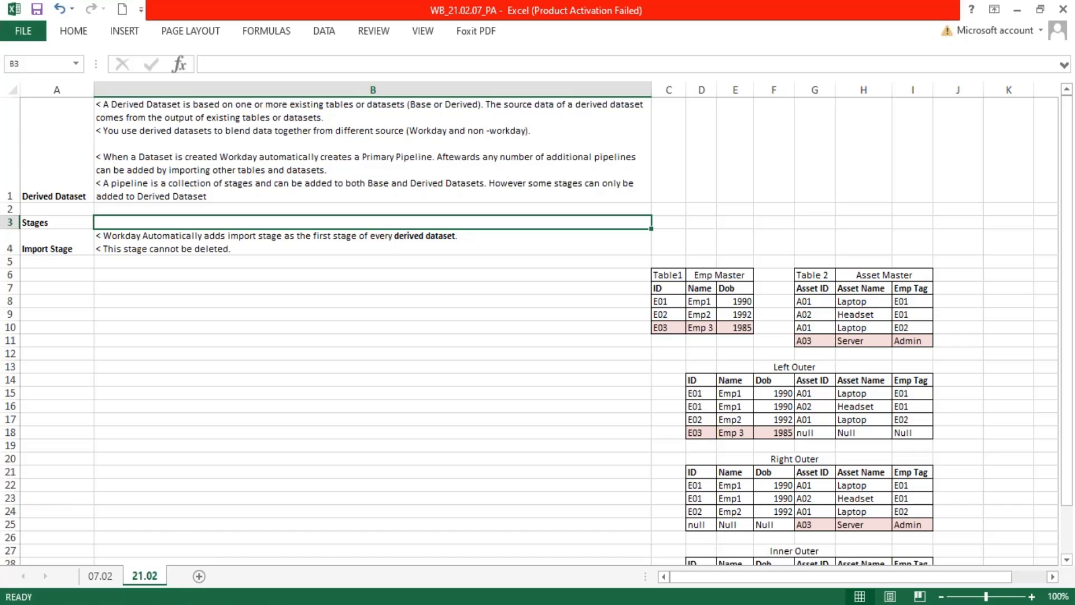
left_click(193, 603)
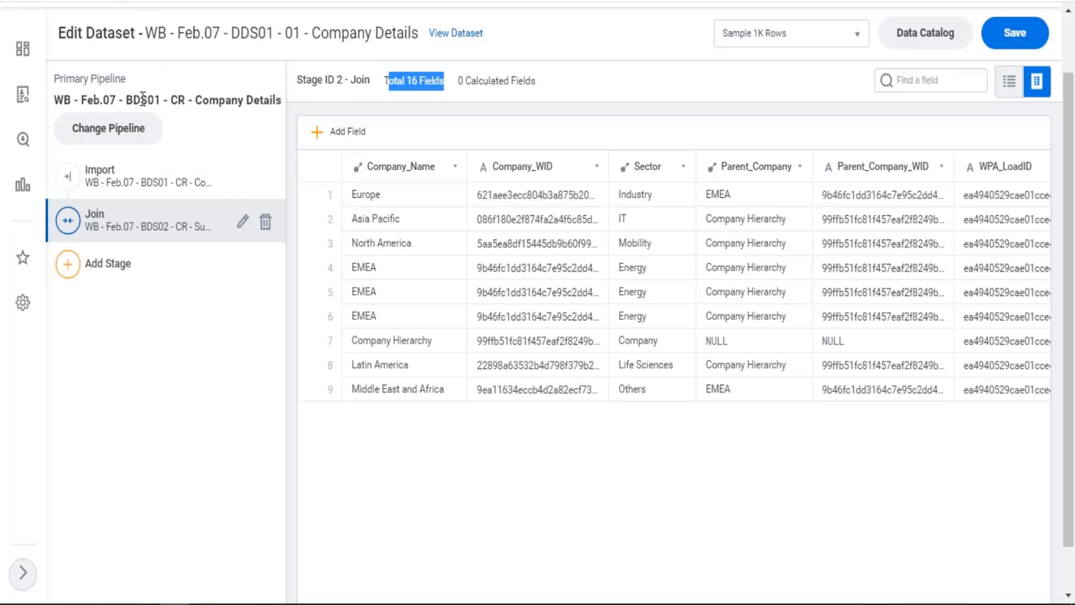
Step: Highlight the source dataset name and start creating a new dataset from the Data Catalog
left_click_drag(147, 100, 268, 106)
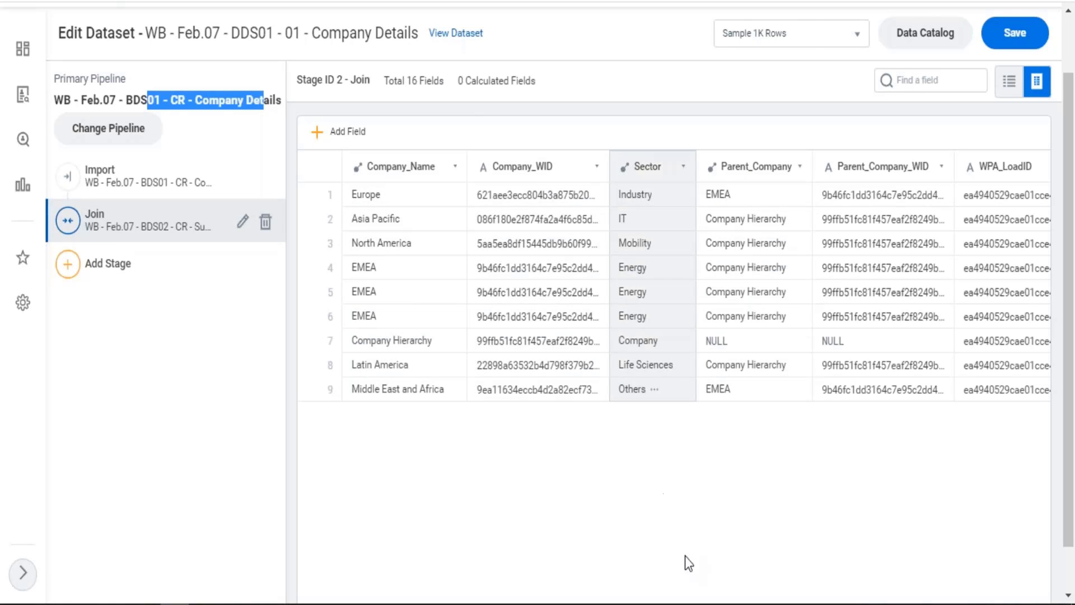
left_click(805, 11)
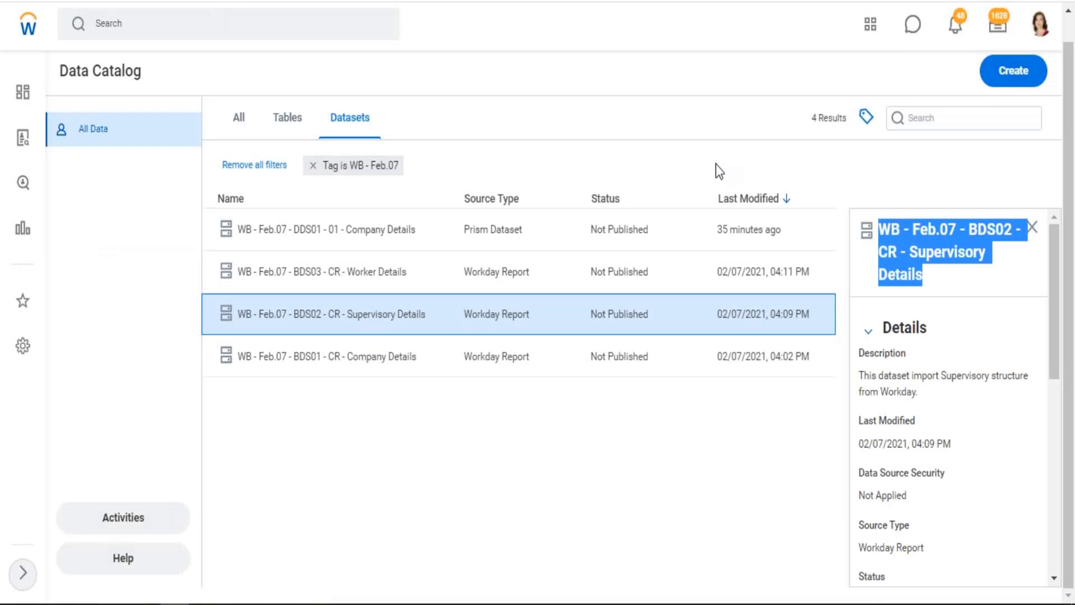
left_click(703, 72)
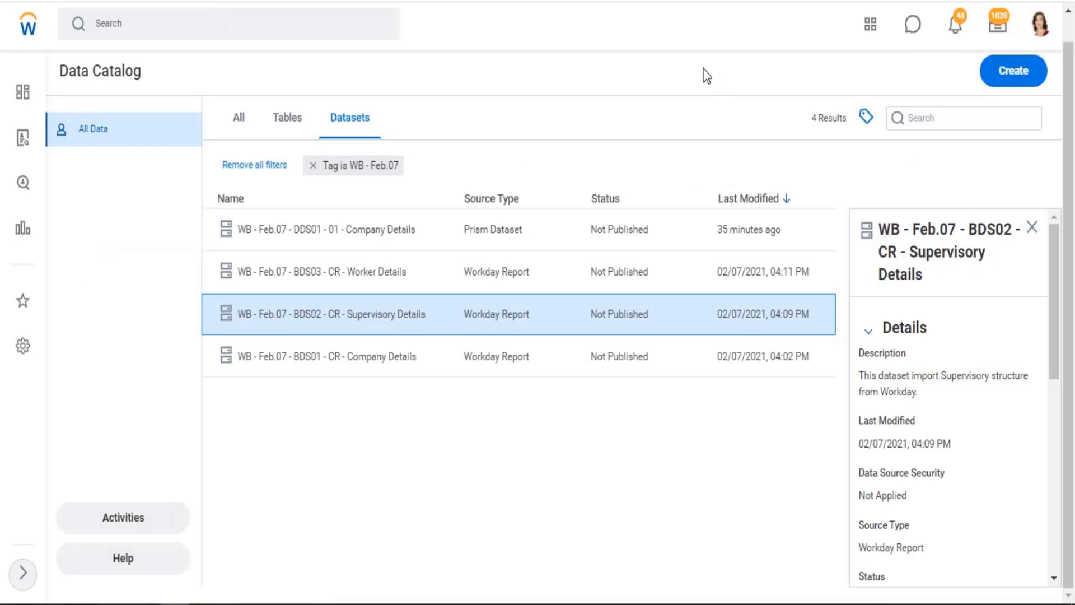
left_click(1007, 79)
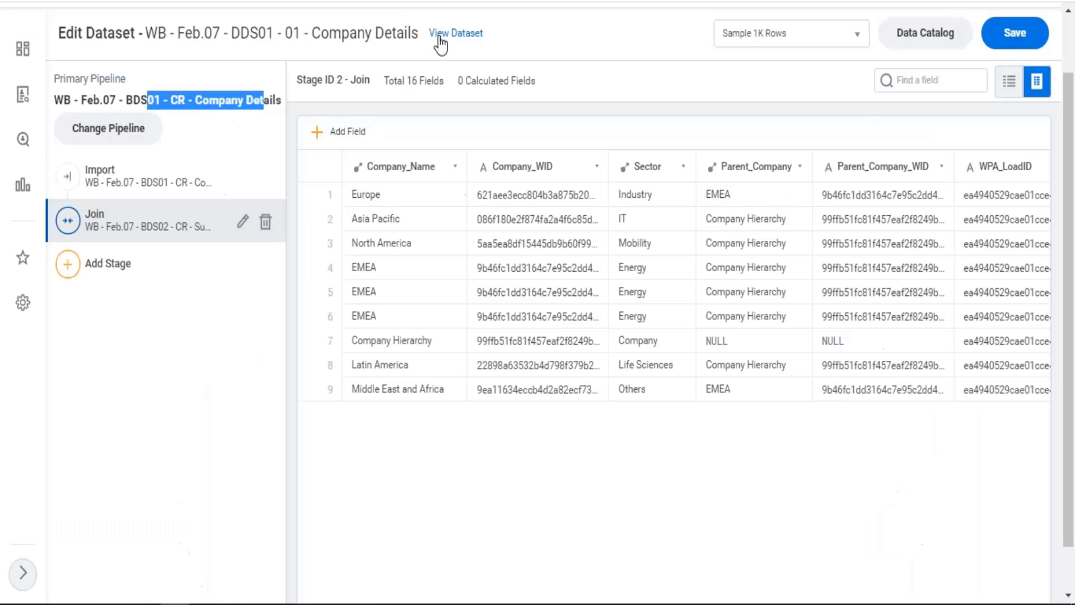
Step: Start a derived dataset from WB - Feb.07 - BDS01 - CR - Company Details, found via 'wb feb'
left_click_drag(412, 34, 148, 35)
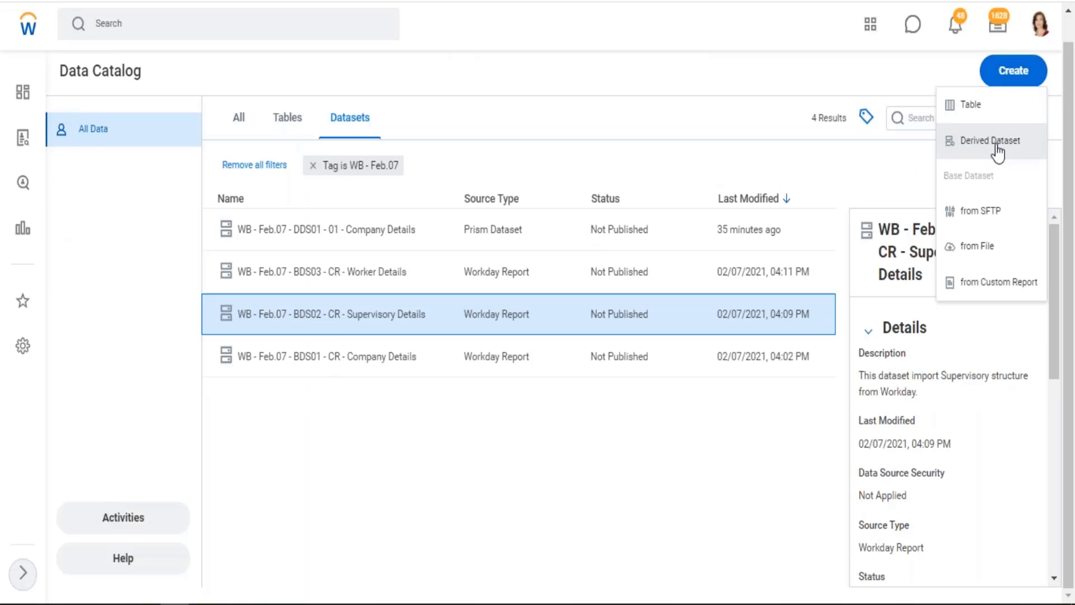
left_click(997, 151)
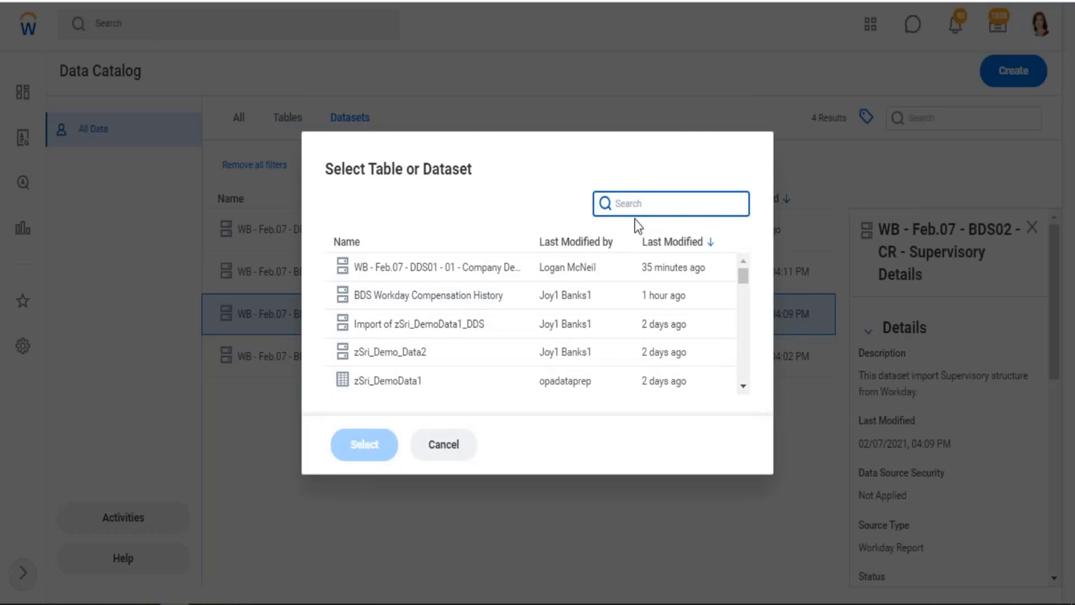
type("wb feb")
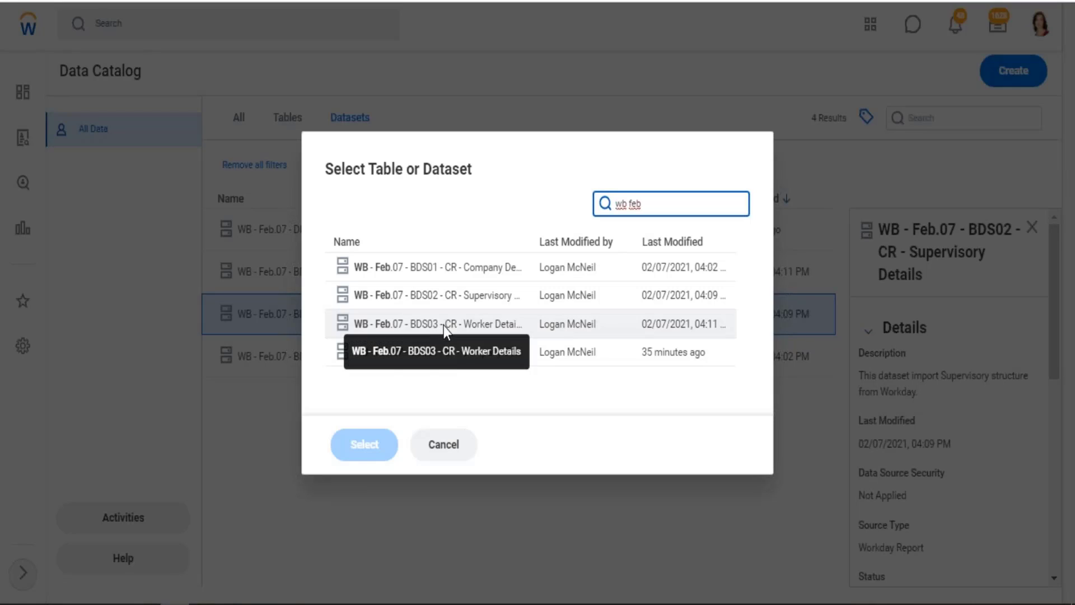
left_click(480, 273)
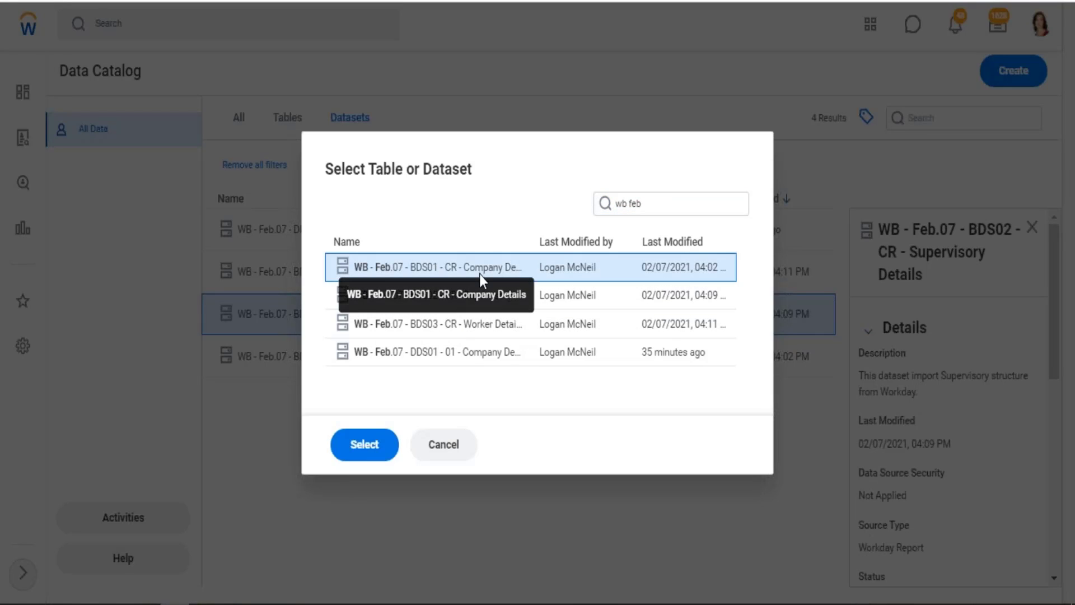
left_click(361, 453)
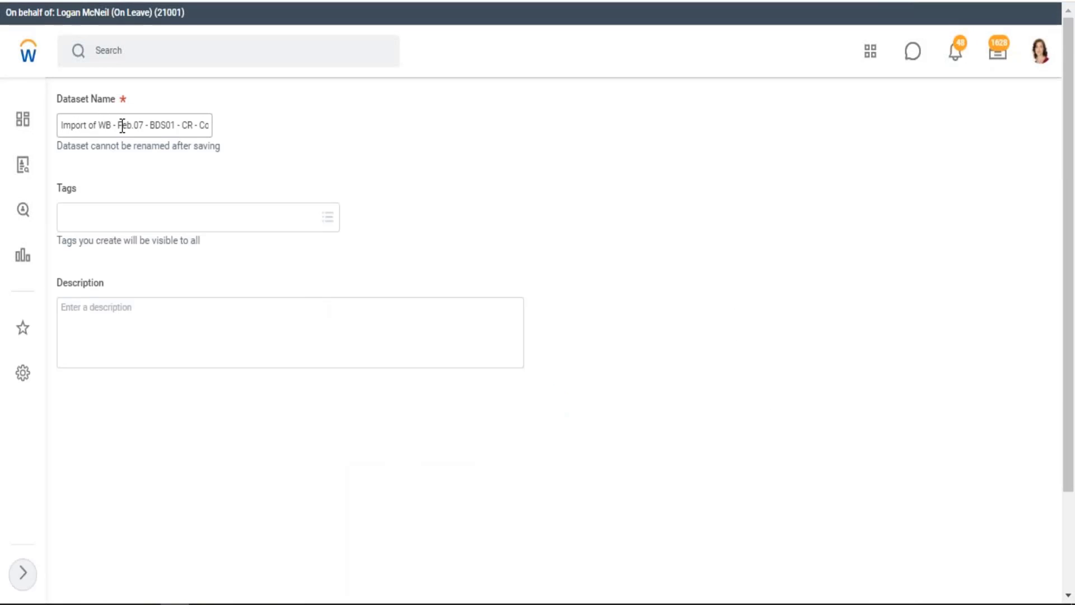
Step: Name the dataset 'WB - Feb.07 - DDS02 - 01 - Company Details', tag it WB - Feb.07, and save
left_click_drag(60, 124, 346, 146)
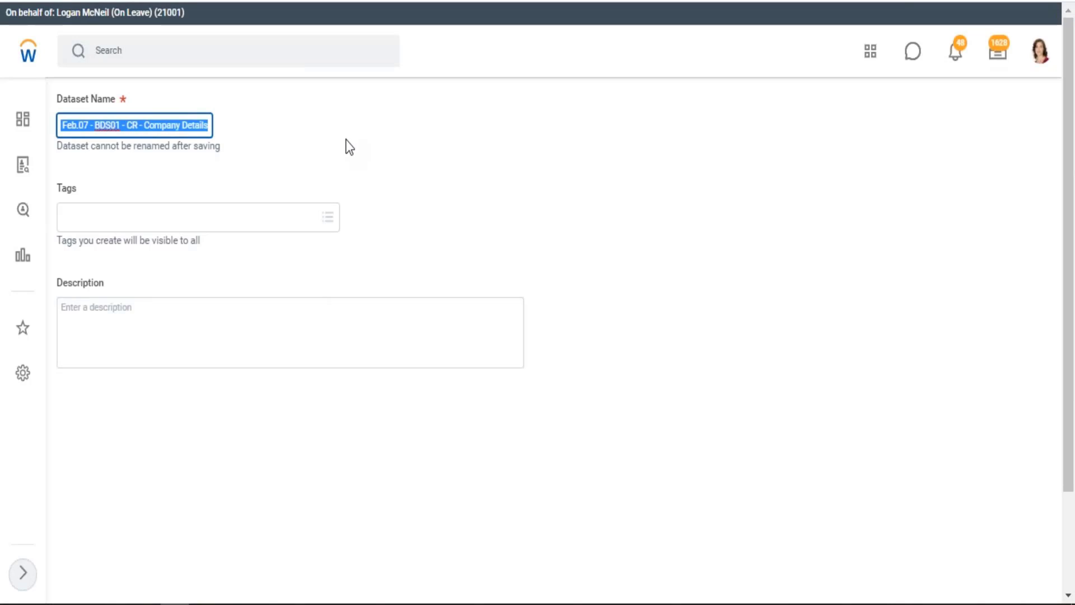
key("ctrl+v")
left_click(119, 124)
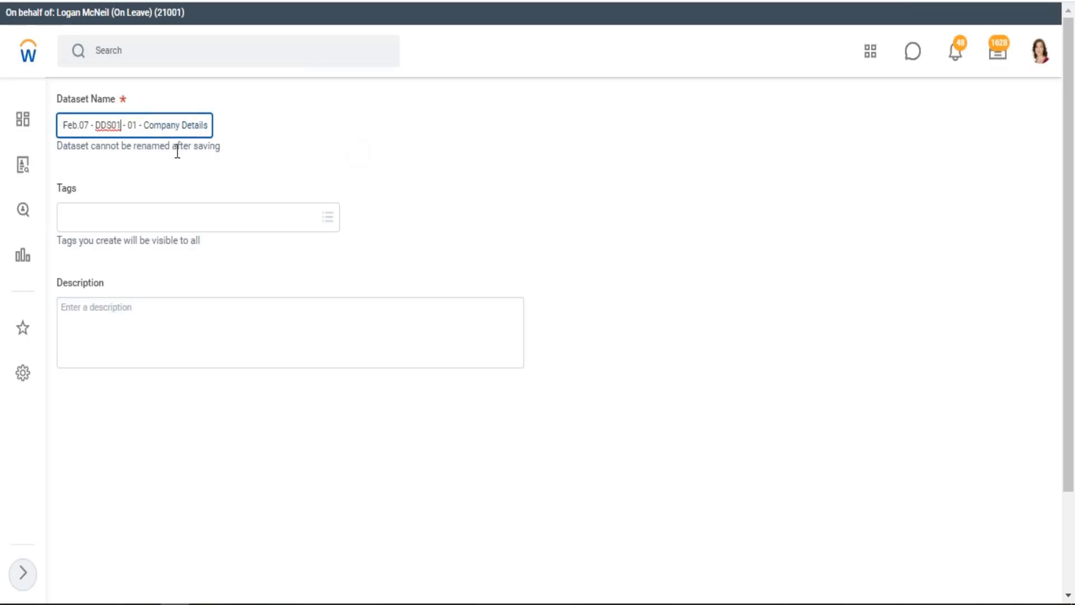
key("BackSpace")
type("2")
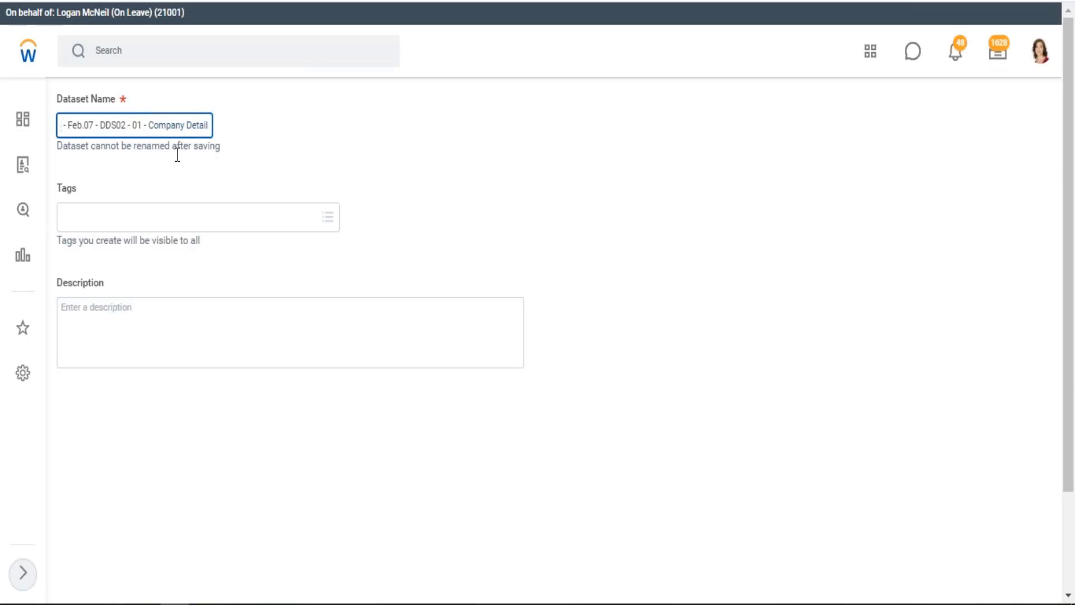
left_click(143, 234)
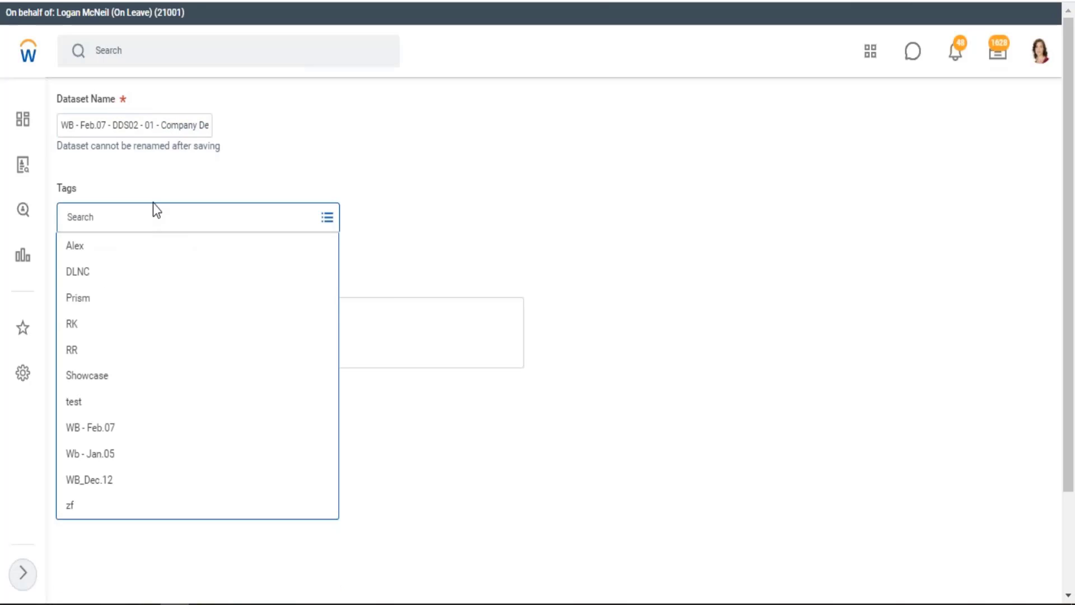
left_click(596, 190)
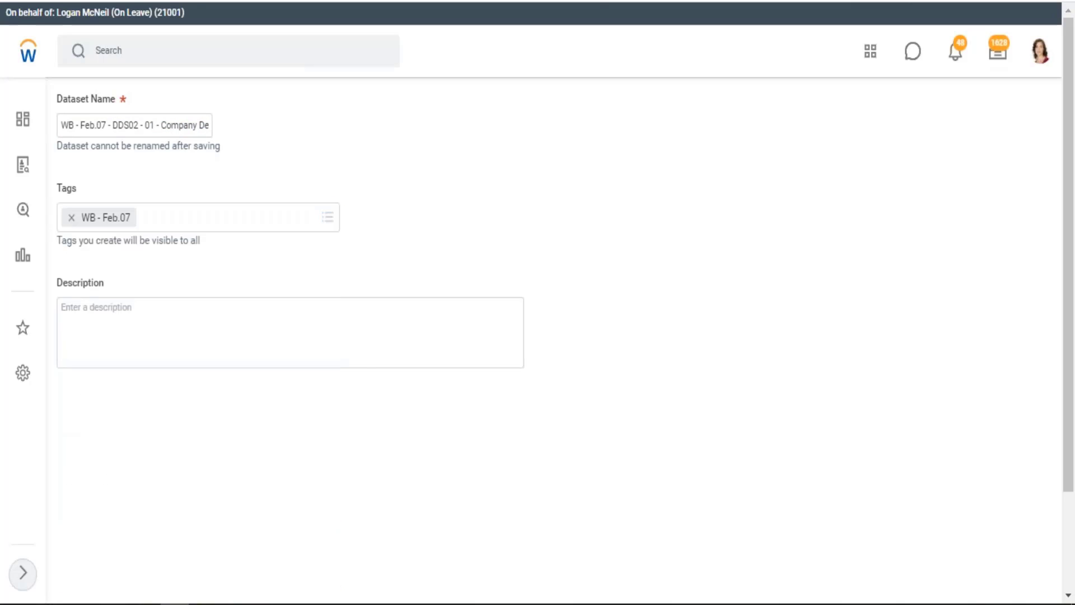
scroll(282, 353, "down", 3)
left_click(106, 574)
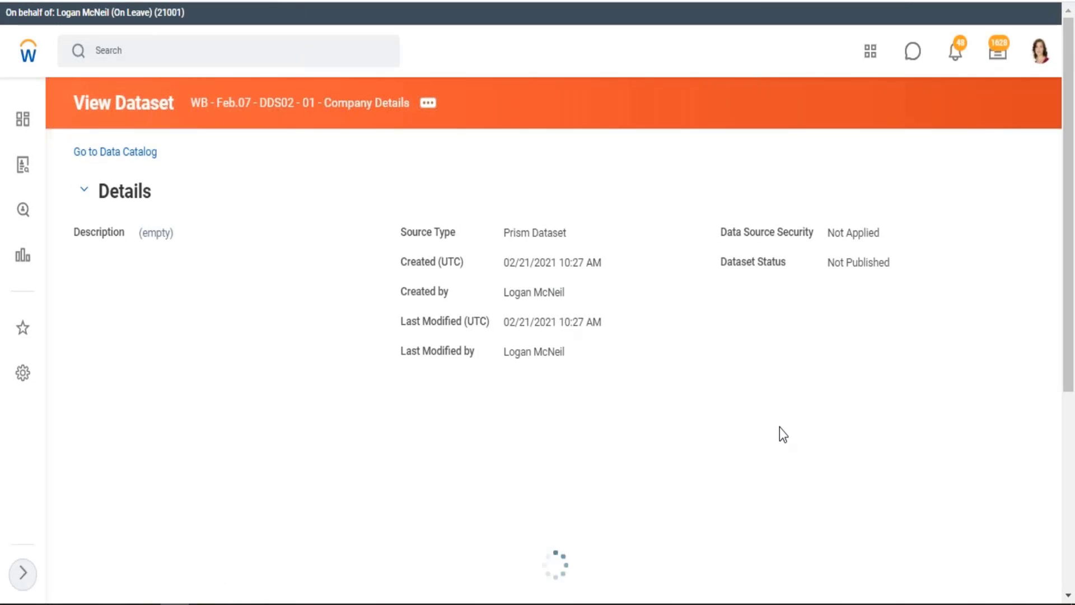
Step: Open the new DDS02 dataset for editing and review the Supervisory Details fields in the other tab
left_click(980, 424)
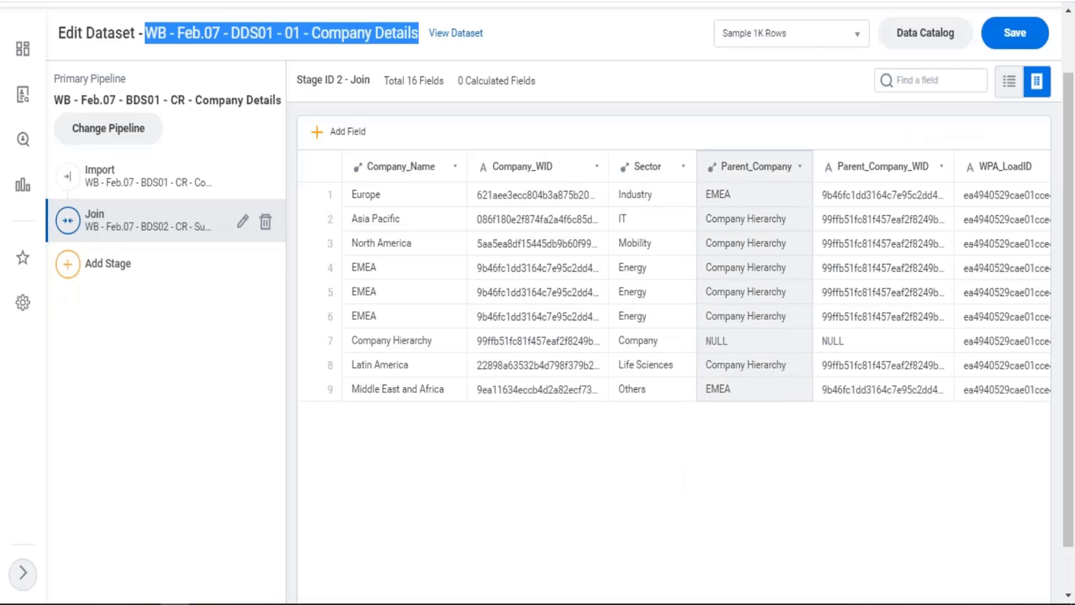
left_click(247, 0)
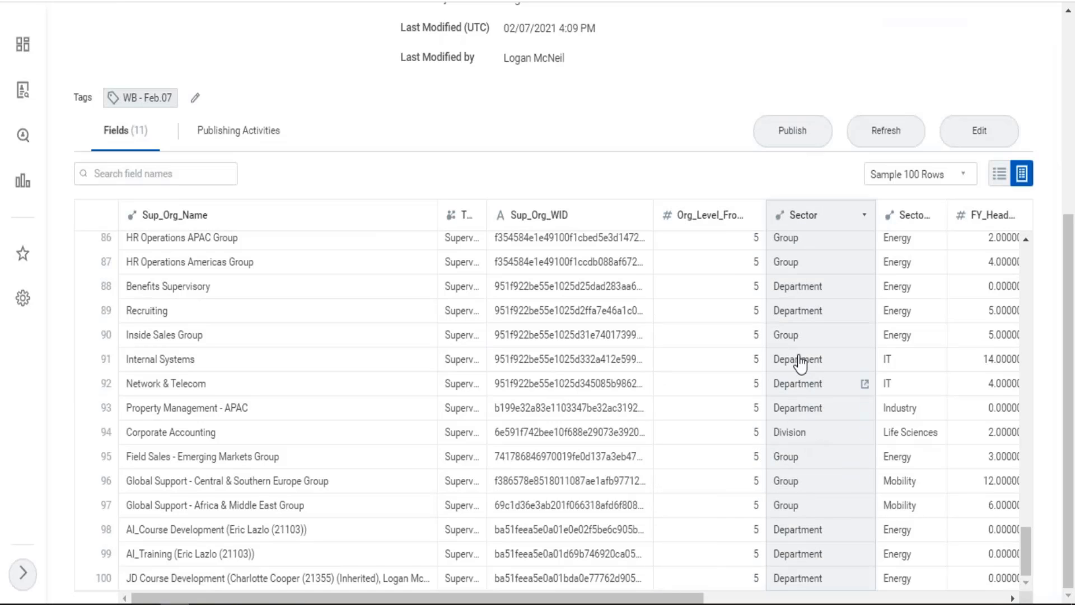
scroll(782, 317, "up", 7)
scroll(782, 314, "up", 20)
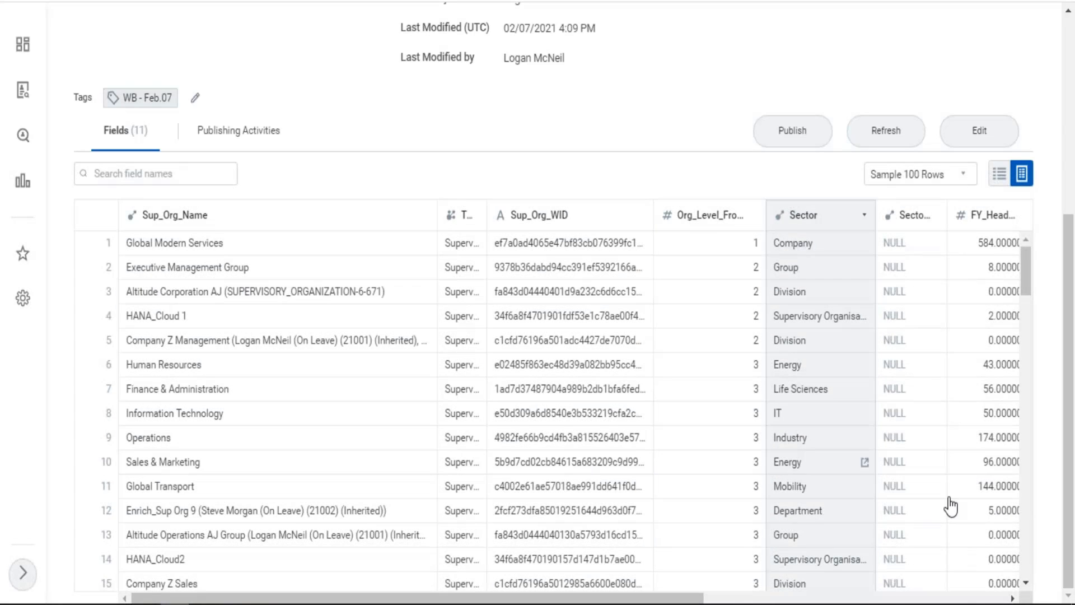
scroll(930, 481, "down", 3)
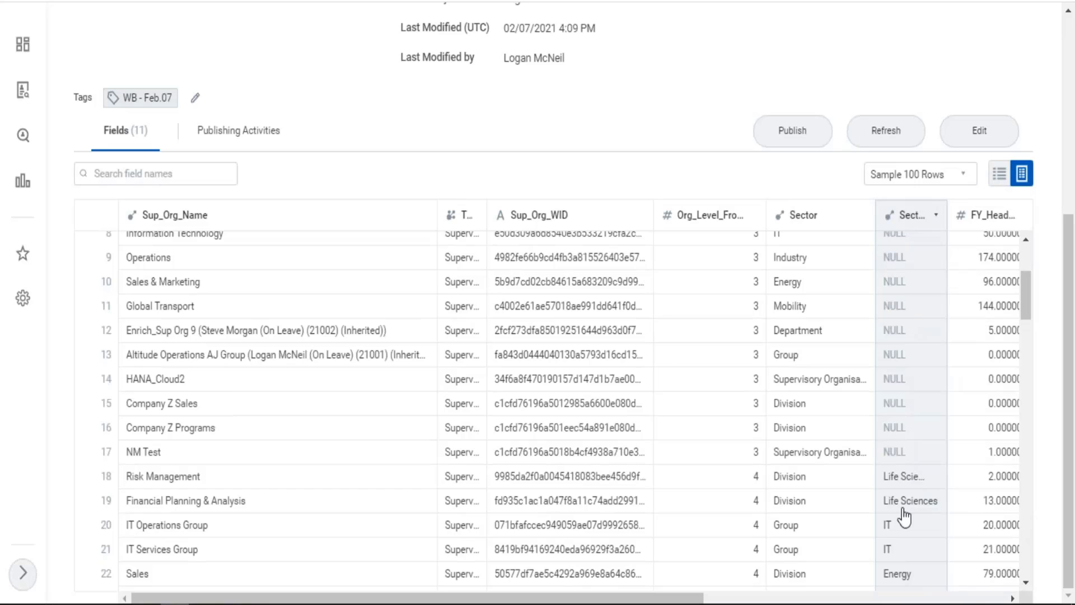
scroll(908, 571, "down", 5)
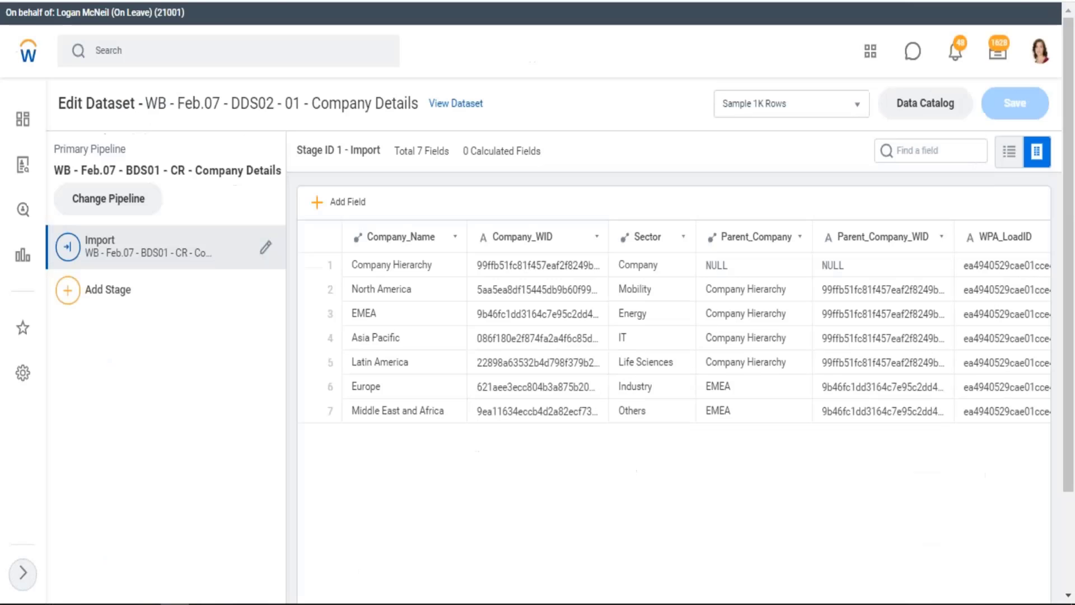
Step: Add a Join stage with WB - Feb.07 - BDS02 - CR - Supervisory Details as the joined pipeline
left_click(69, 291)
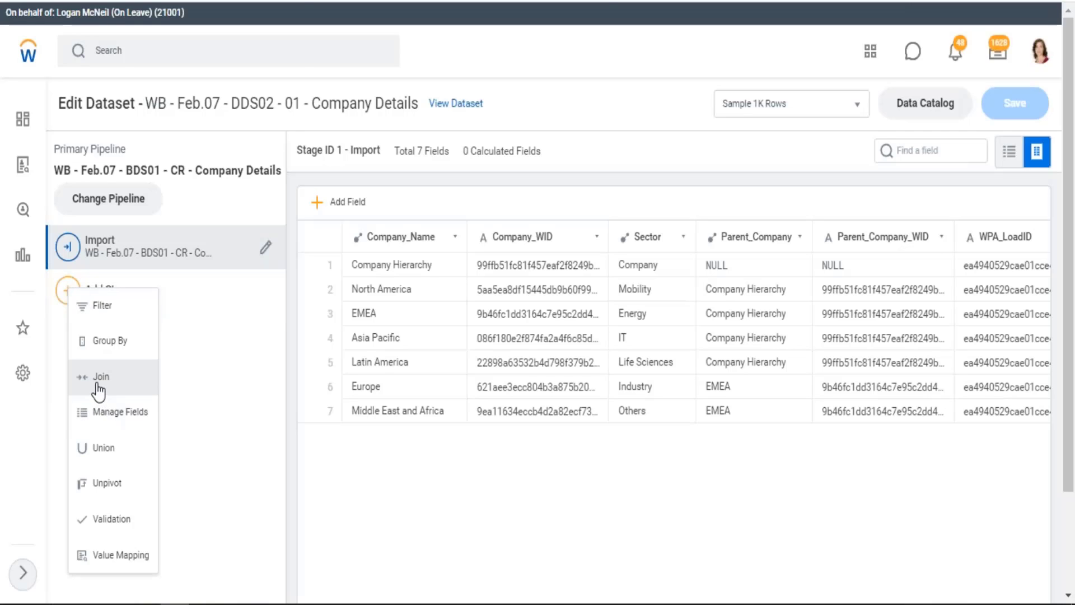
left_click(138, 387)
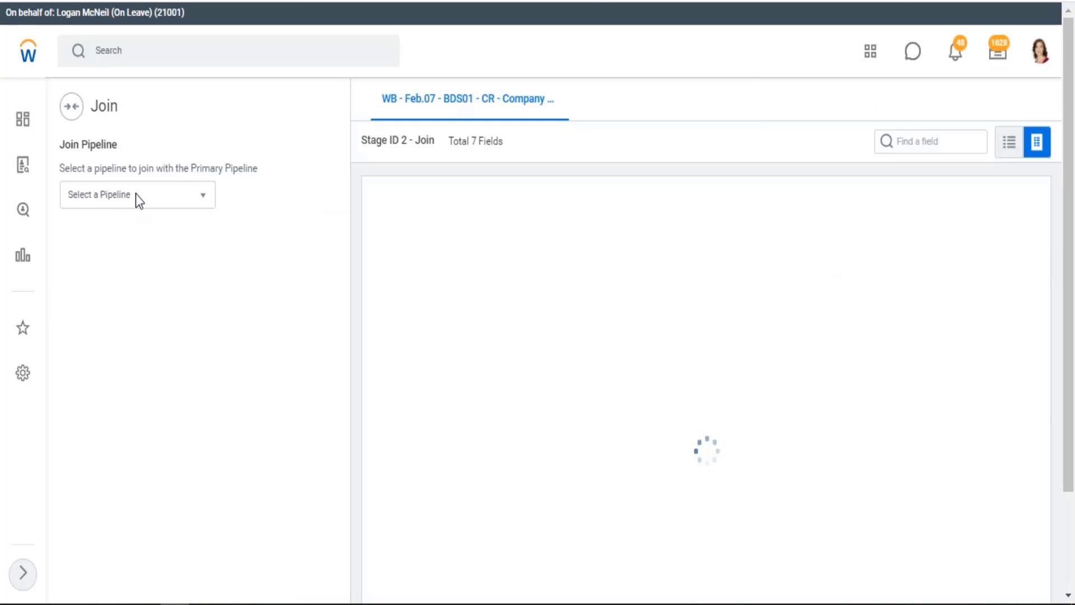
left_click(204, 192)
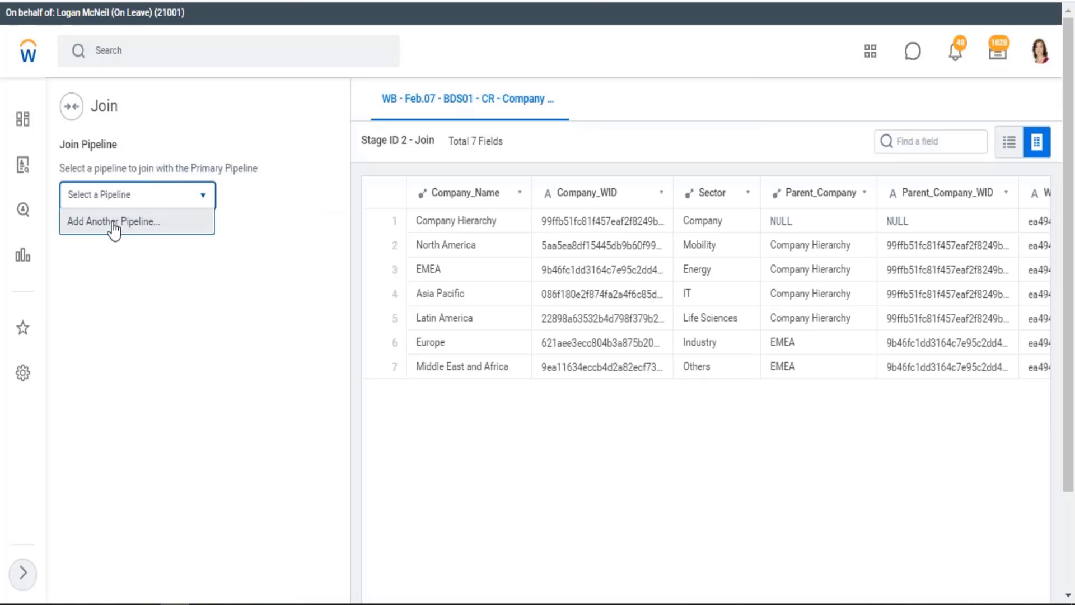
left_click(112, 223)
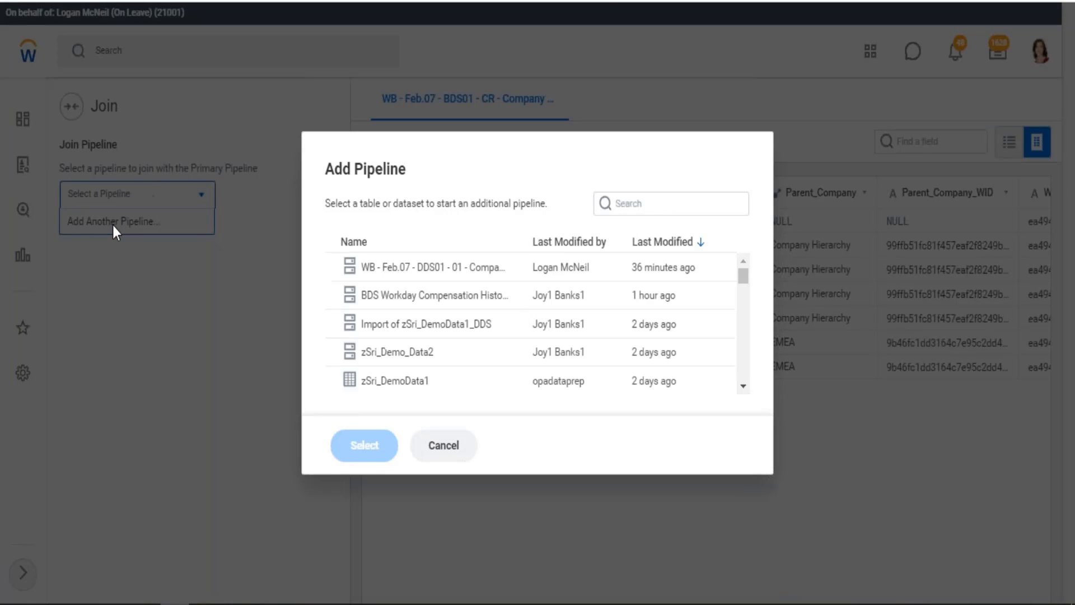
left_click(643, 211)
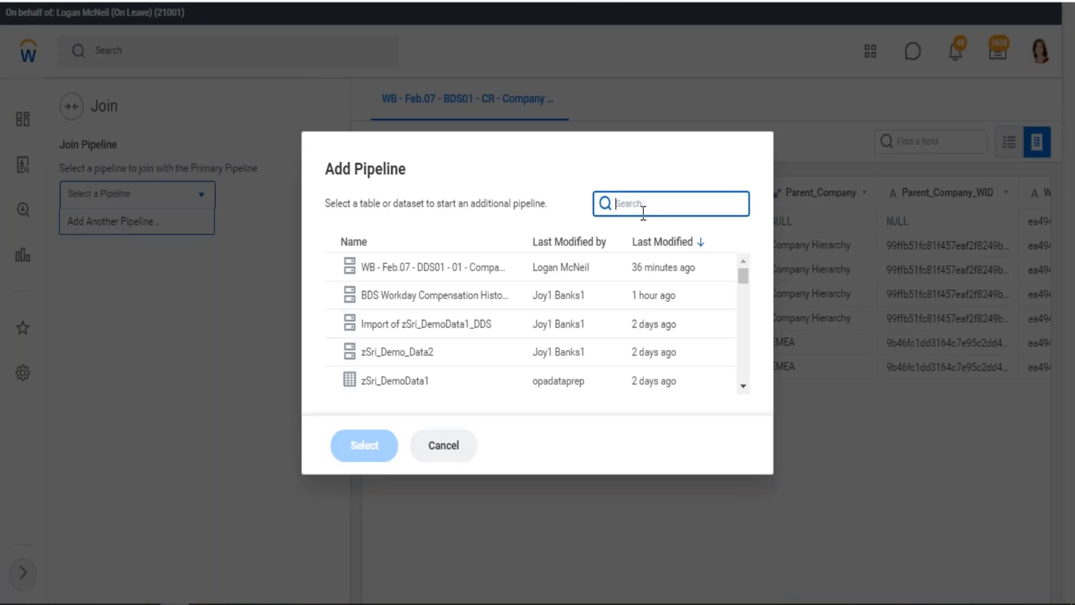
type("wb fe")
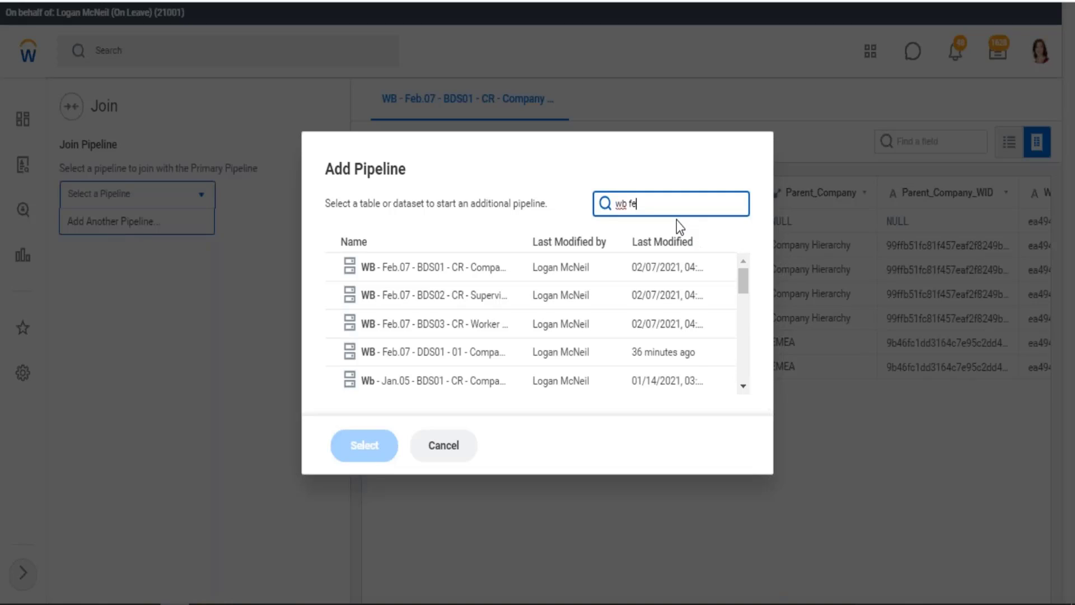
type("b.07")
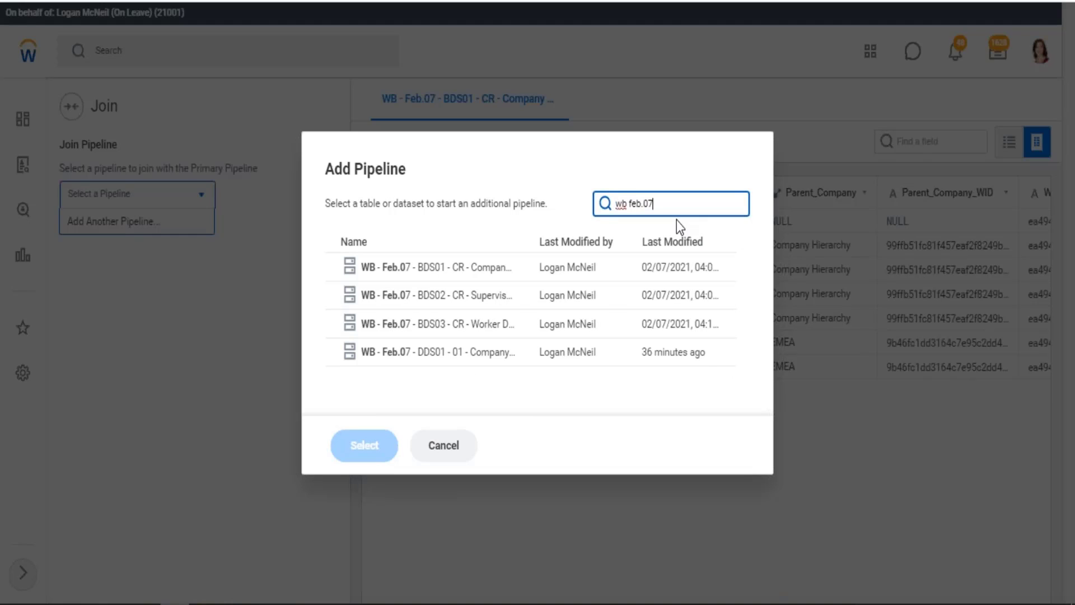
left_click(478, 300)
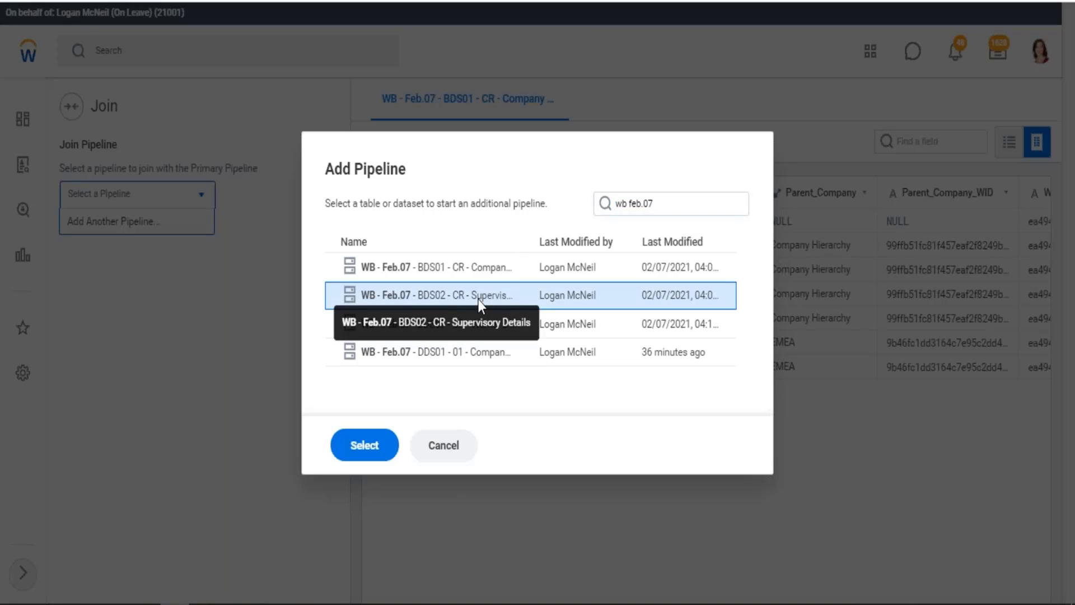
left_click(363, 448)
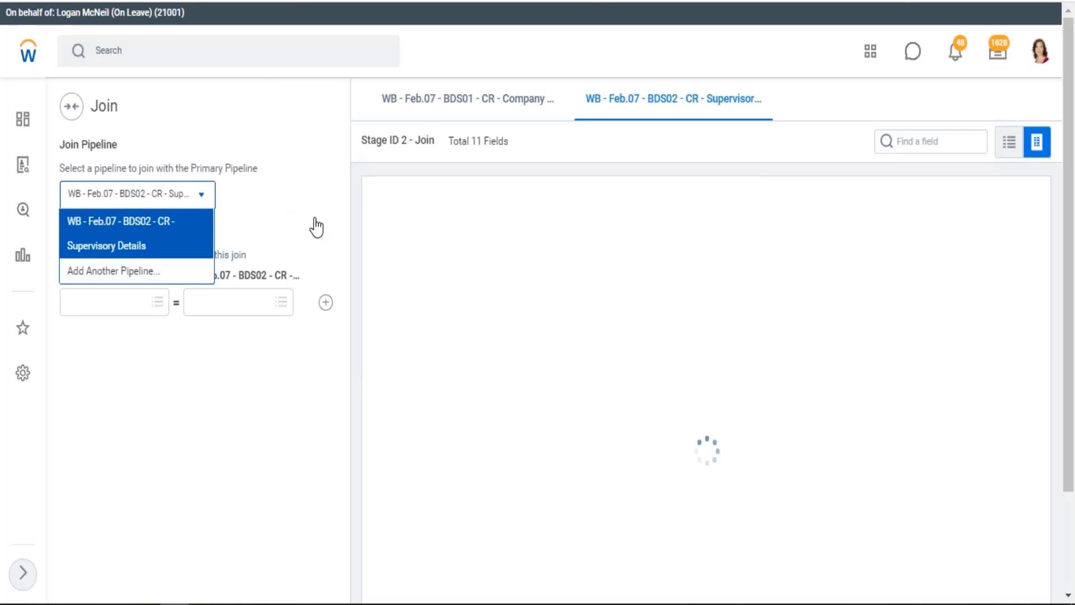
Step: Match the primary pipeline's Sector field to BDS02's Sector_BU field
left_click(332, 226)
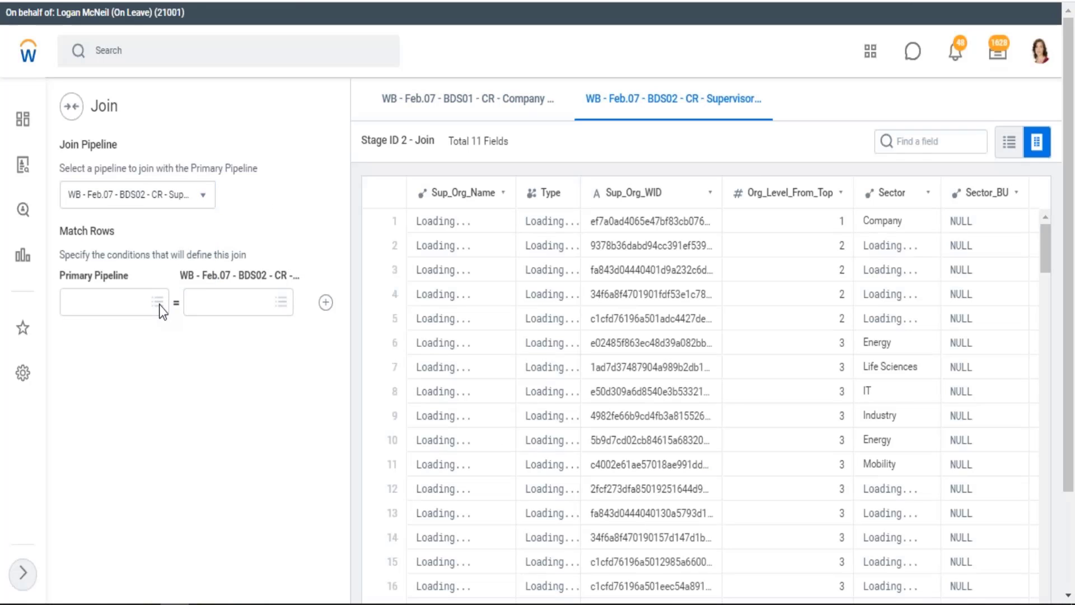
left_click(117, 310)
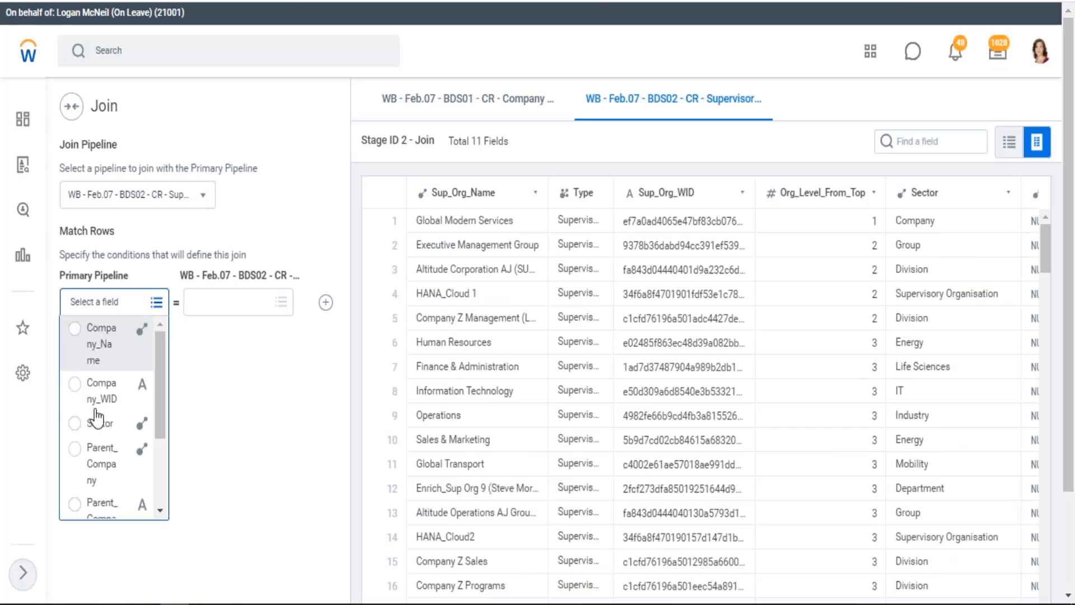
left_click(75, 424)
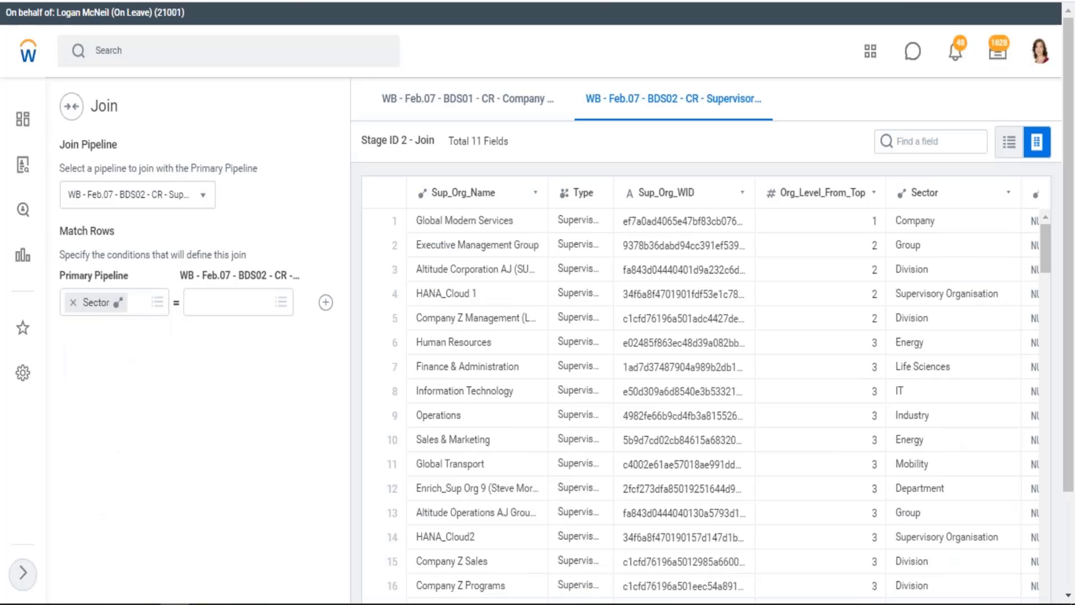
left_click(280, 305)
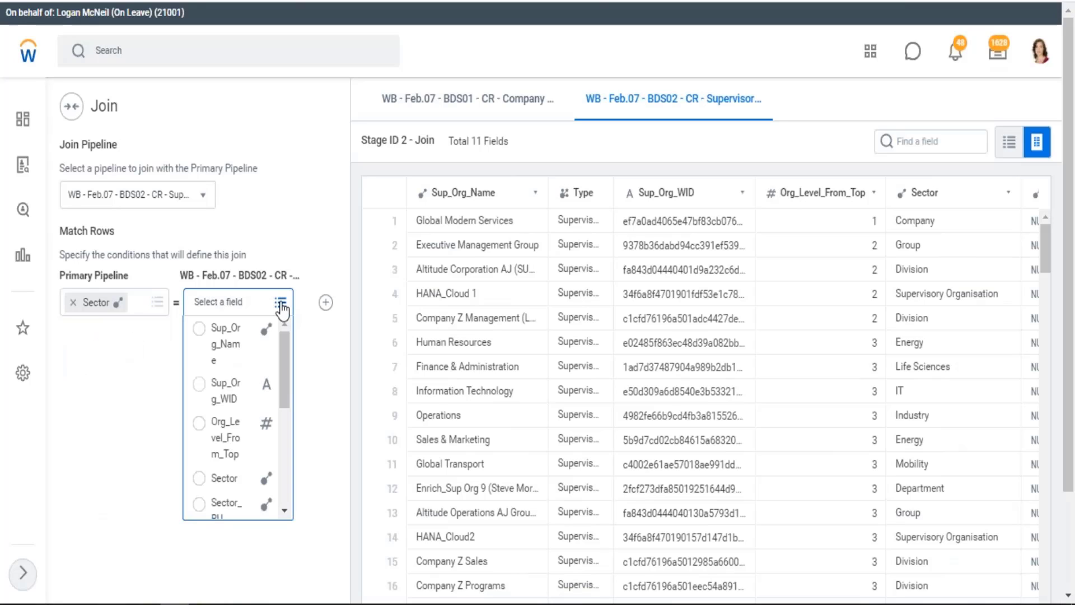
left_click_drag(286, 386, 288, 408)
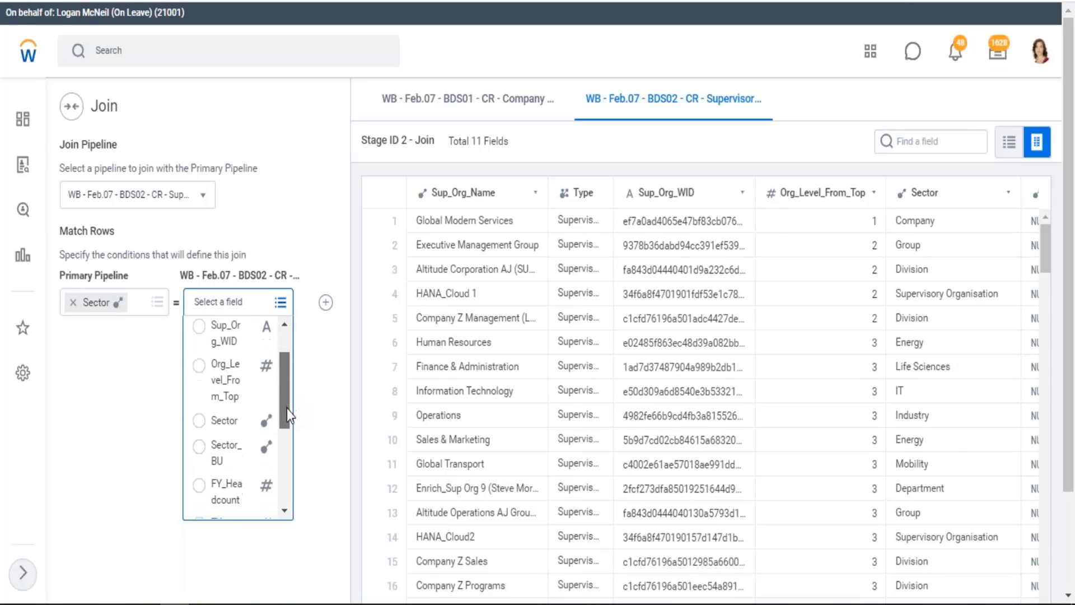
left_click(221, 446)
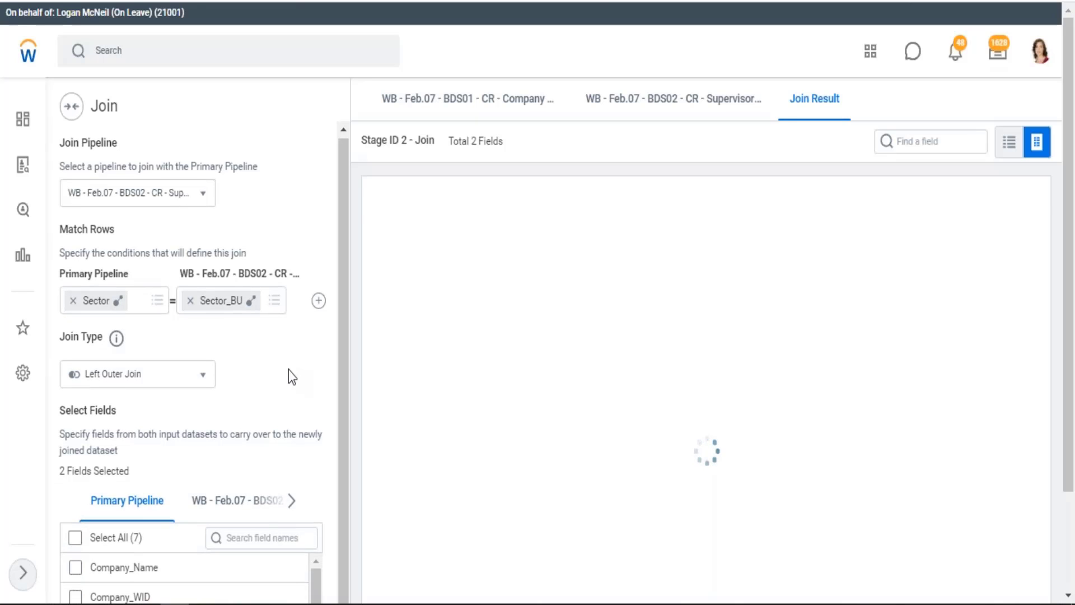
Step: Include all fields from the primary pipeline and the BDS02 Supervisor pipeline in the Sector join
scroll(288, 370, "down", 2)
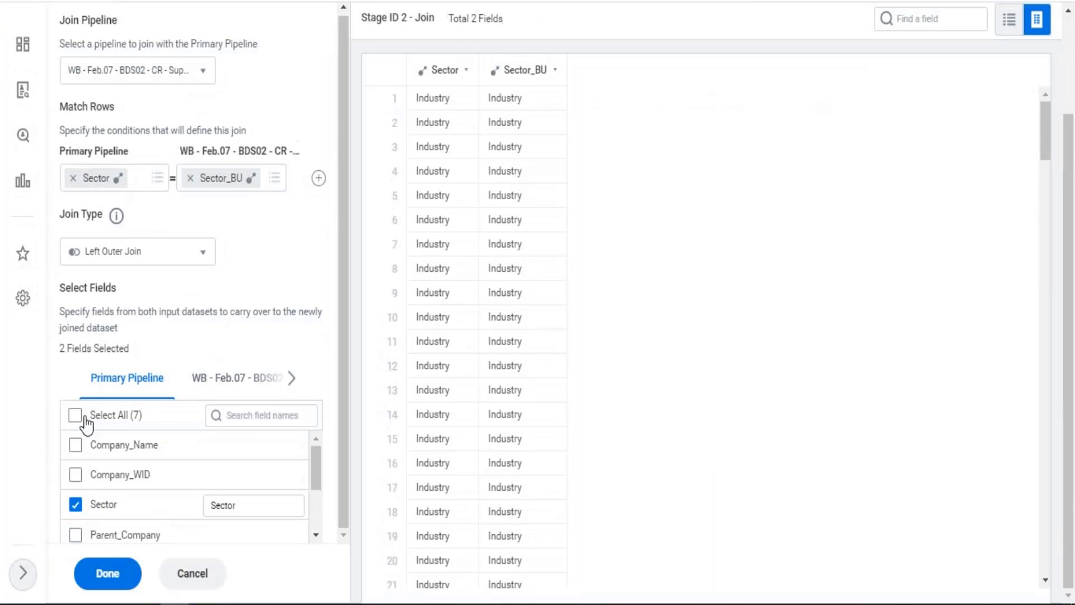
left_click(75, 417)
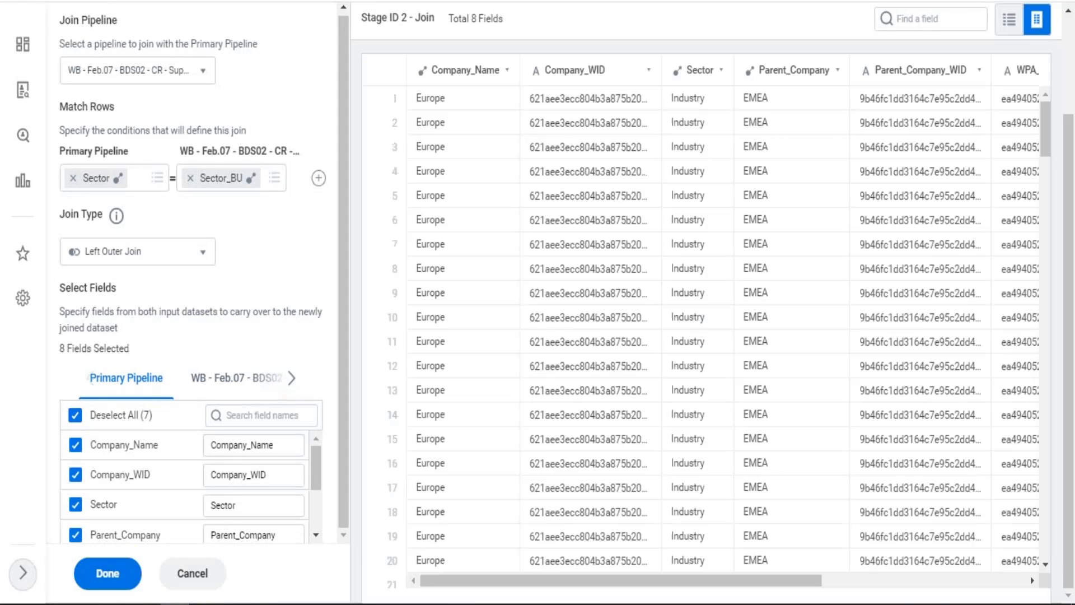
left_click(268, 385)
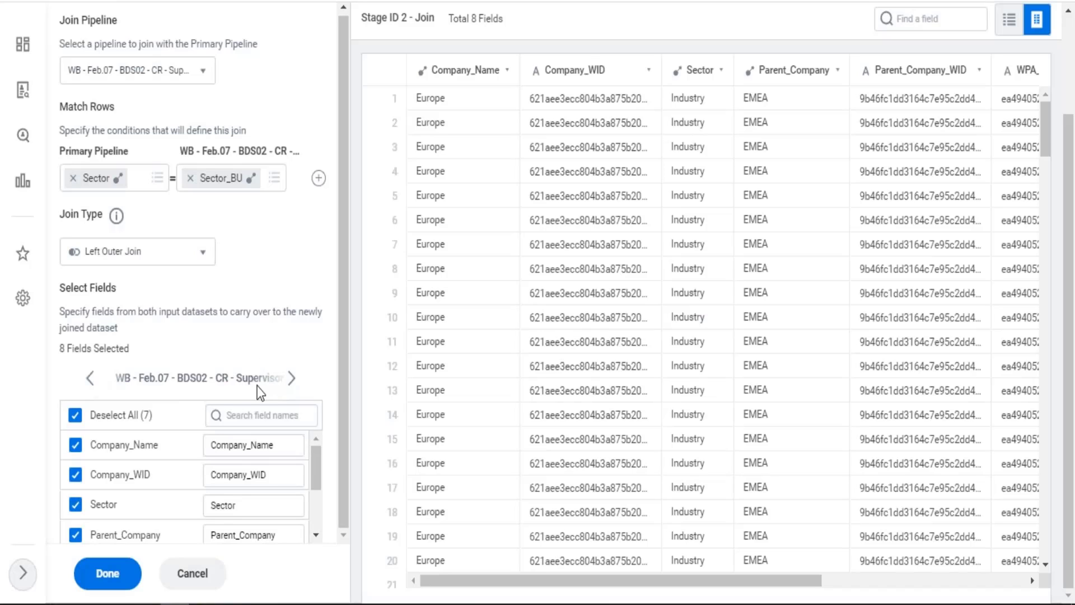
left_click(199, 378)
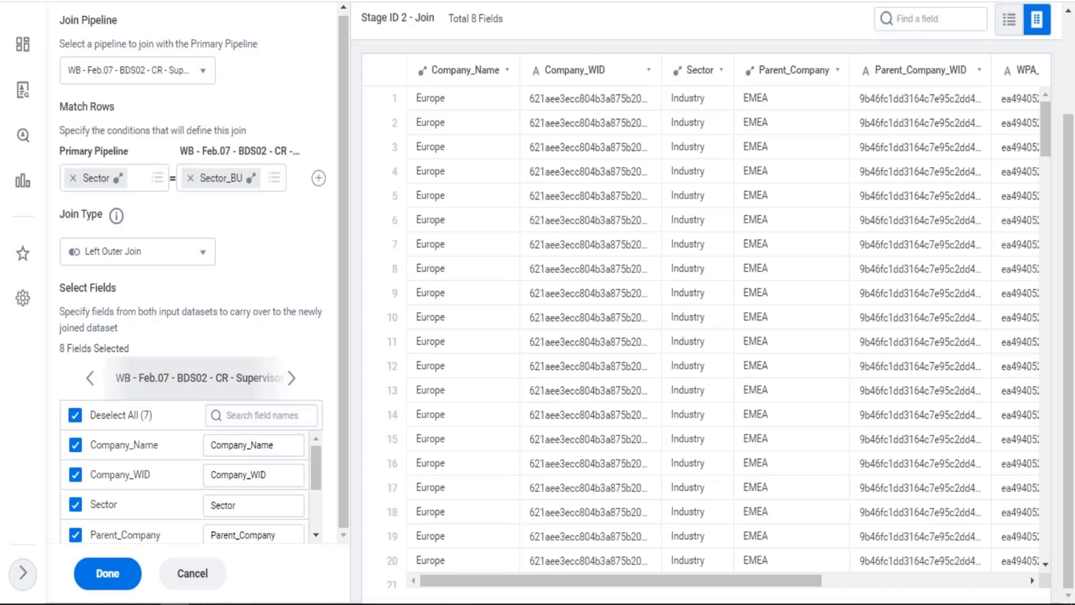
left_click(75, 417)
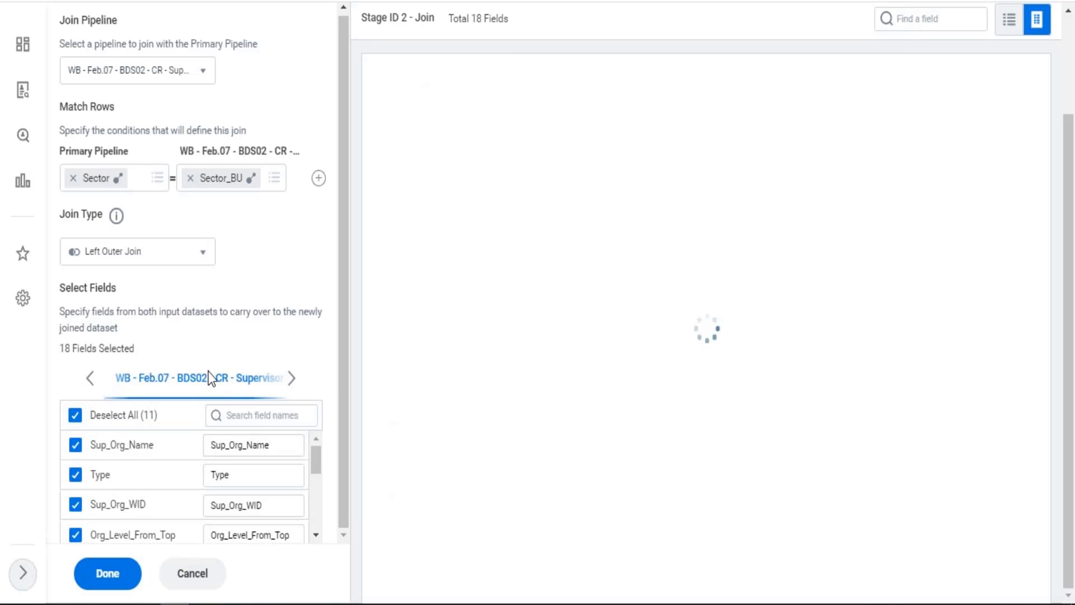
Step: Uncheck the Supervisor pipeline's Sector and Sector_BU fields and apply the 16-field join
left_click_drag(318, 469, 317, 488)
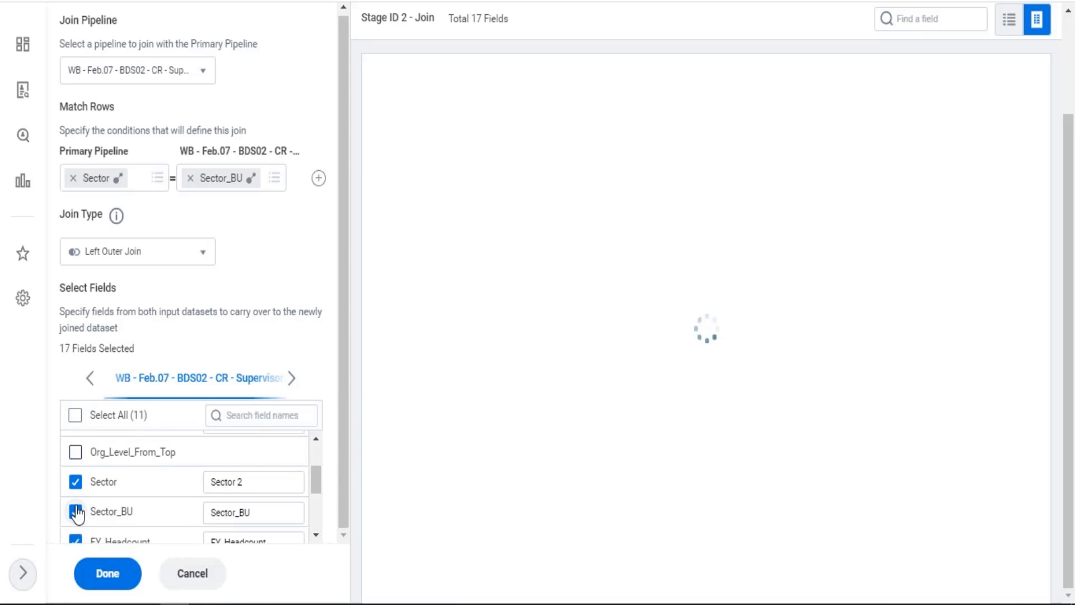
left_click(75, 452)
scroll(120, 487, "down", 2)
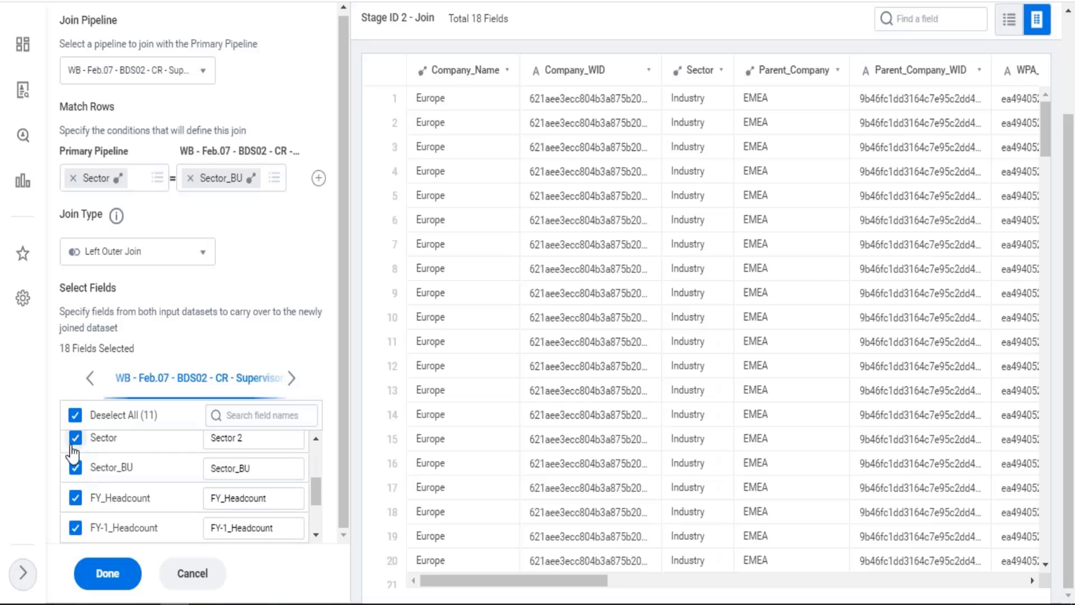
left_click(75, 437)
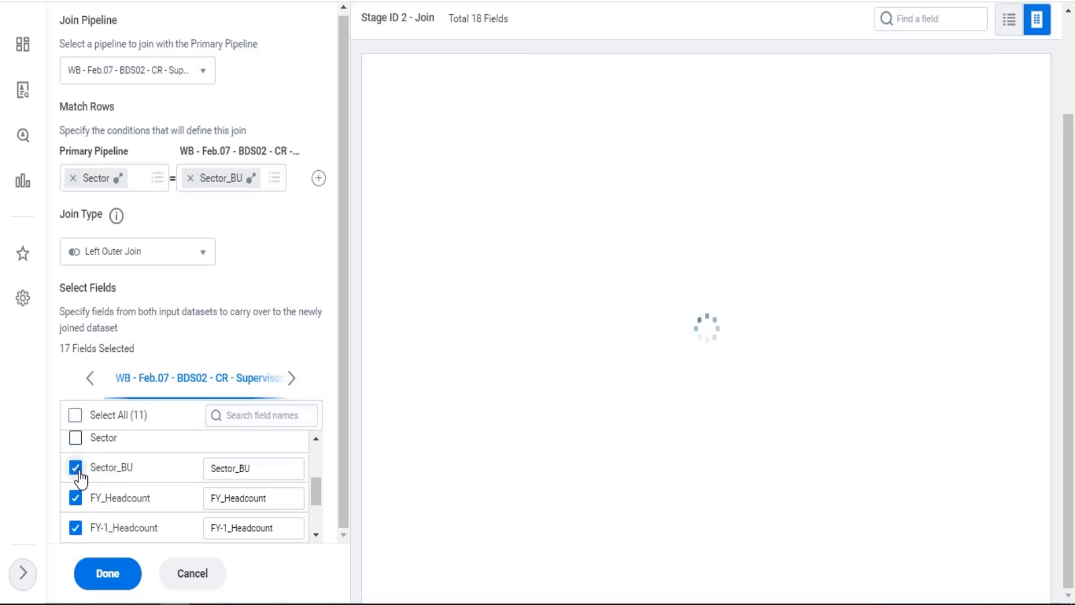
left_click(78, 469)
scroll(185, 487, "up", 3)
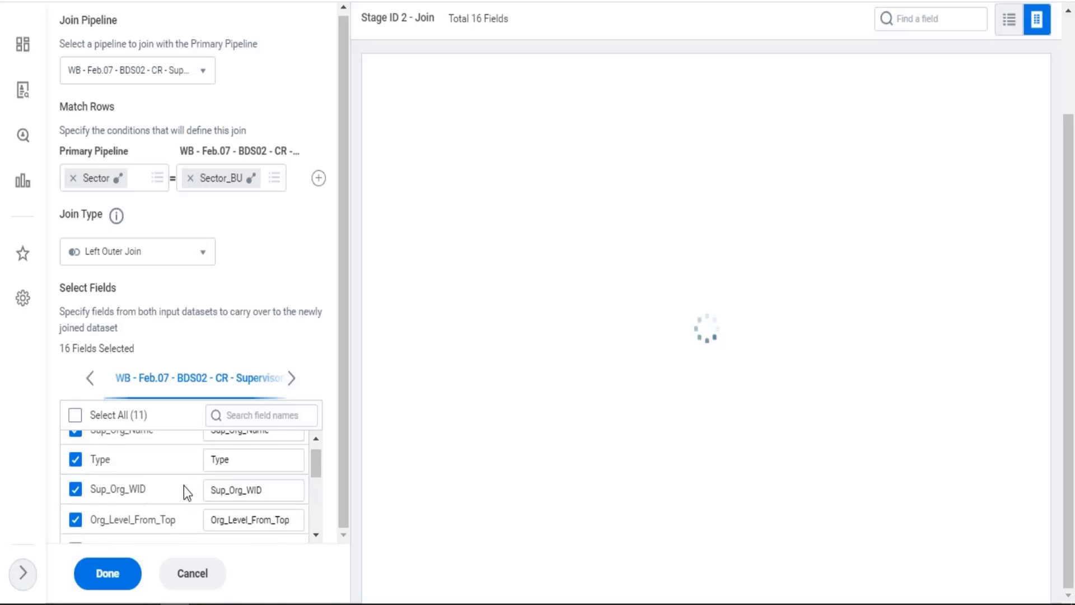
scroll(183, 490, "down", 2)
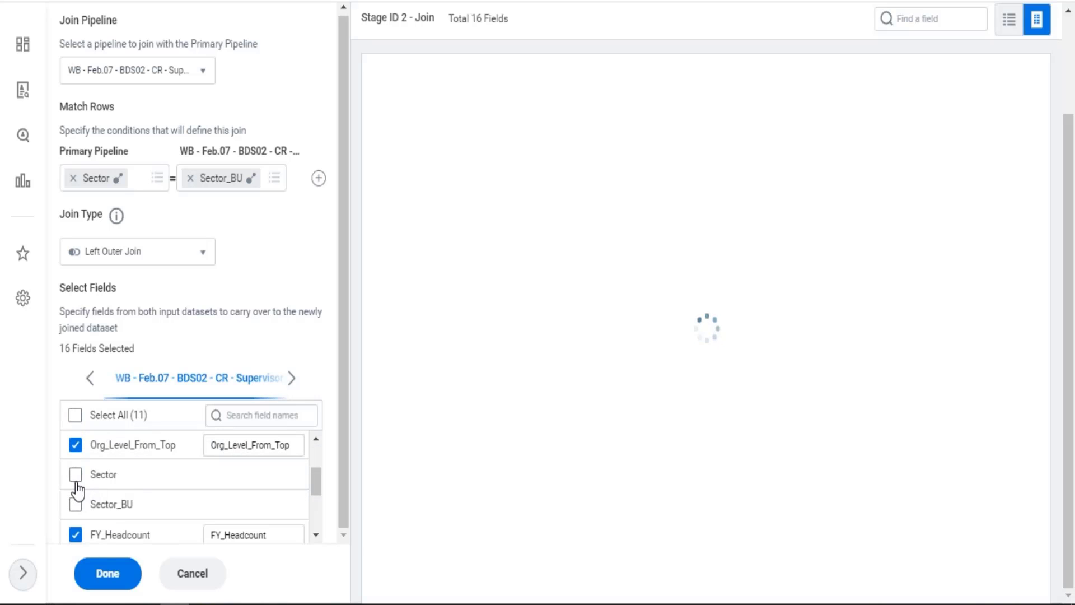
left_click(106, 575)
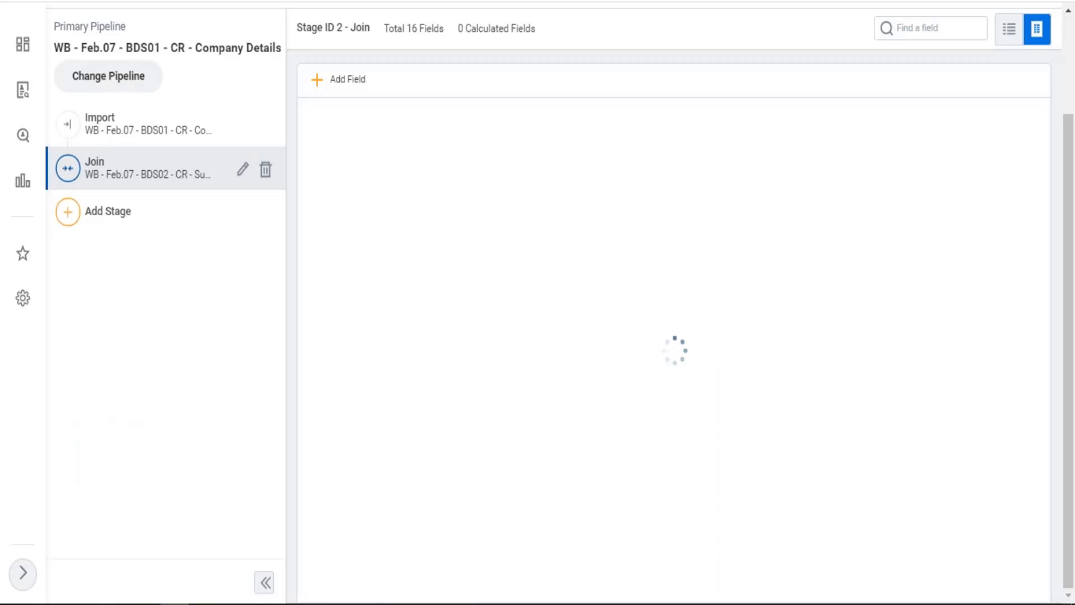
Step: Scroll through the Join stage preview grid to check the joined columns
scroll(553, 313, "up", 1)
left_click(282, 33)
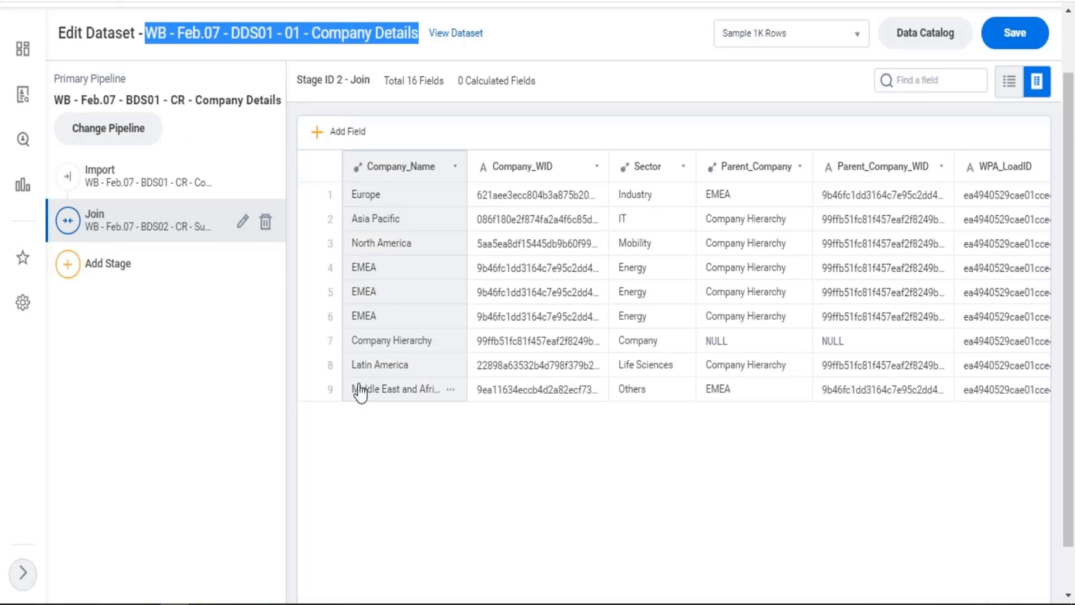
left_click(1071, 574)
left_click_drag(583, 581, 780, 583)
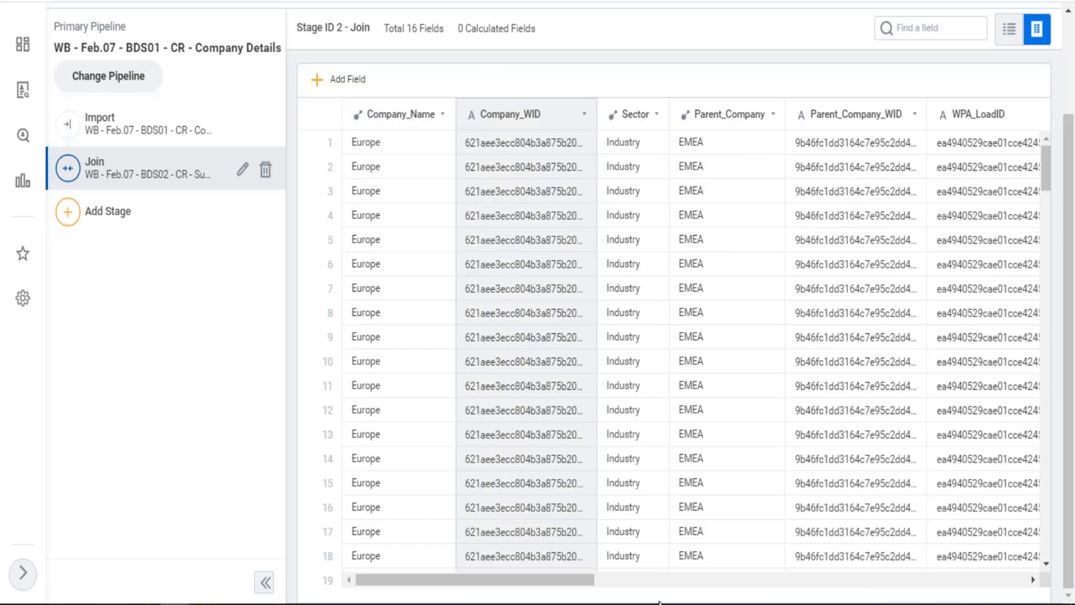
left_click_drag(594, 580, 800, 585)
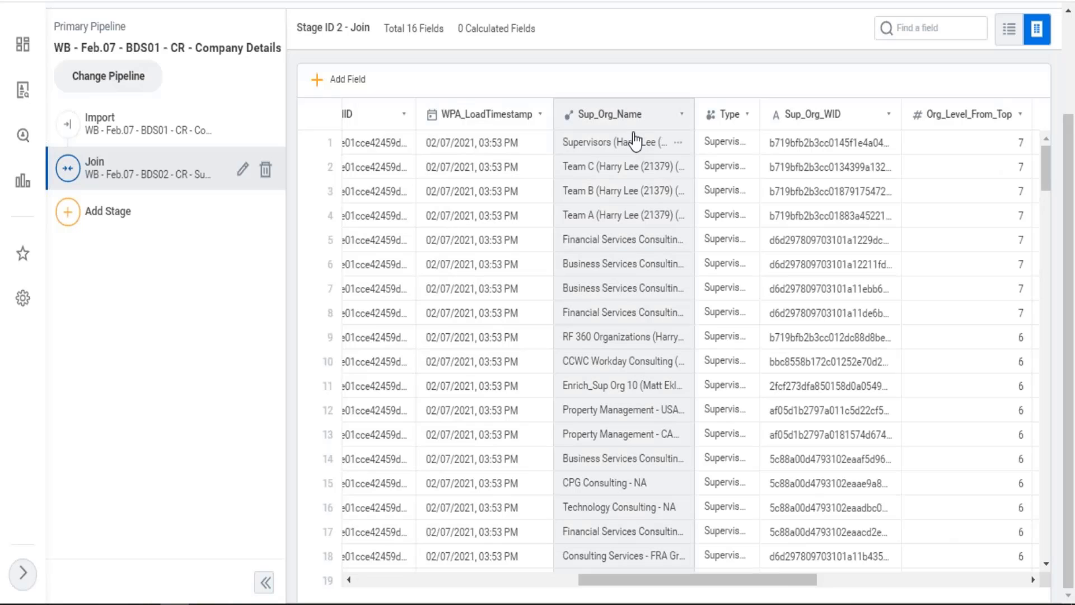
left_click_drag(792, 580, 872, 578)
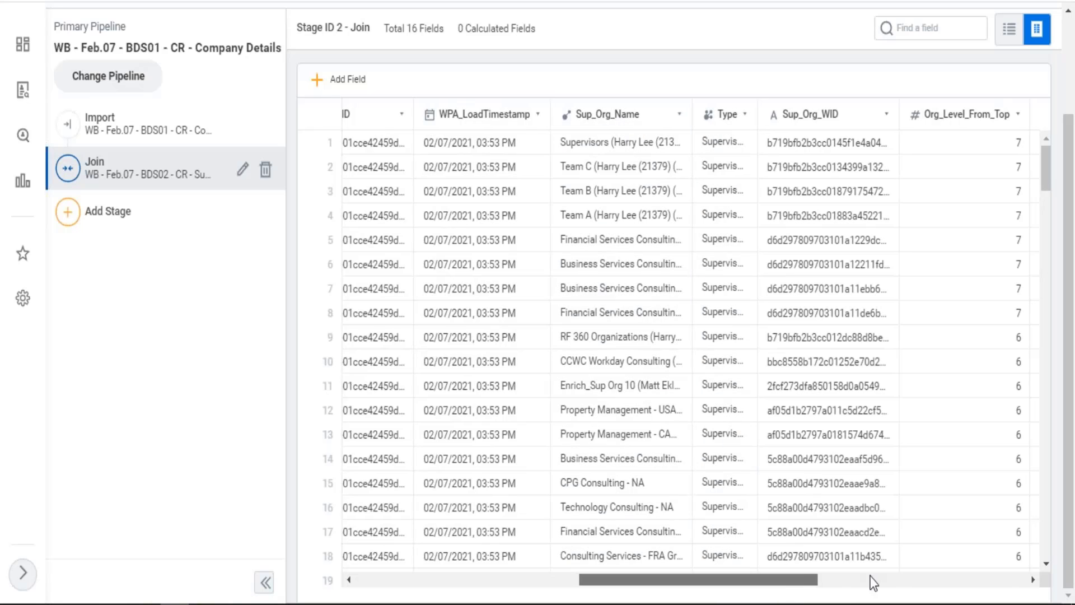
scroll(700, 317, "down", 5)
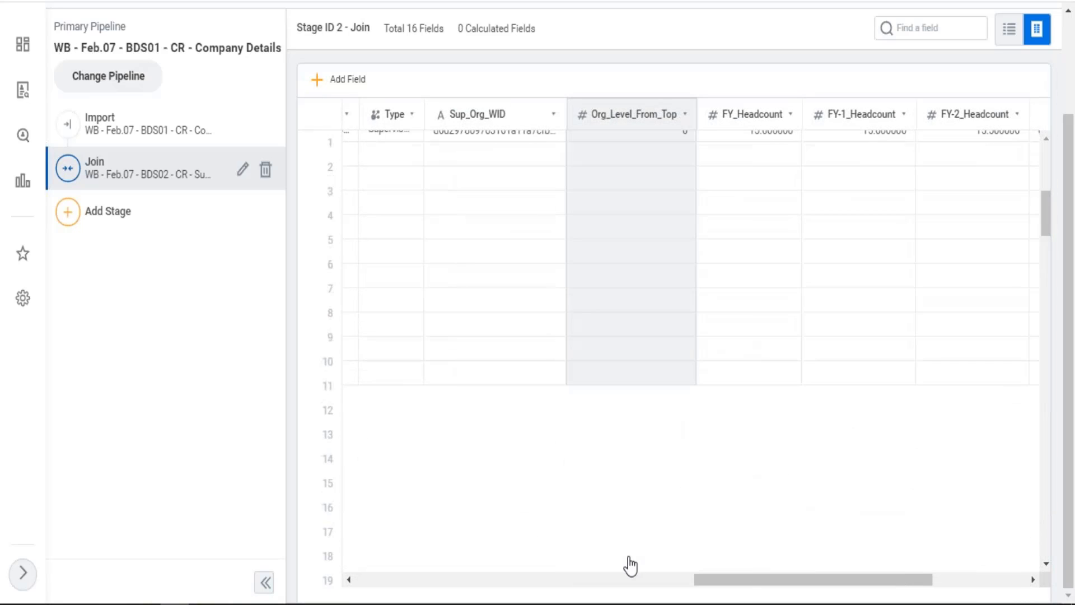
scroll(469, 236, "down", 1)
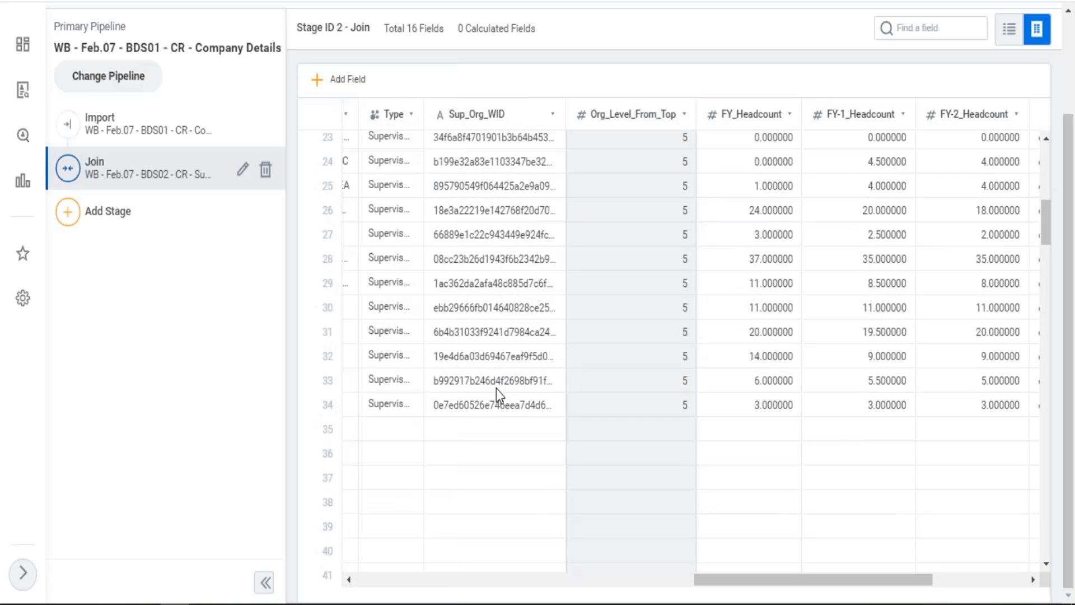
scroll(493, 408, "down", 4)
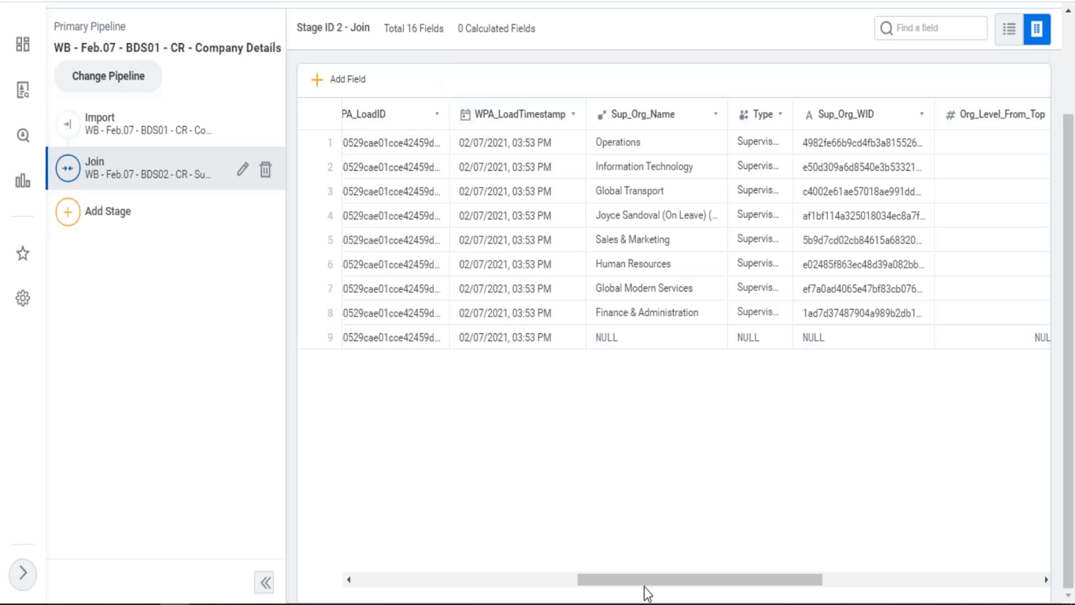
left_click_drag(642, 579, 445, 577)
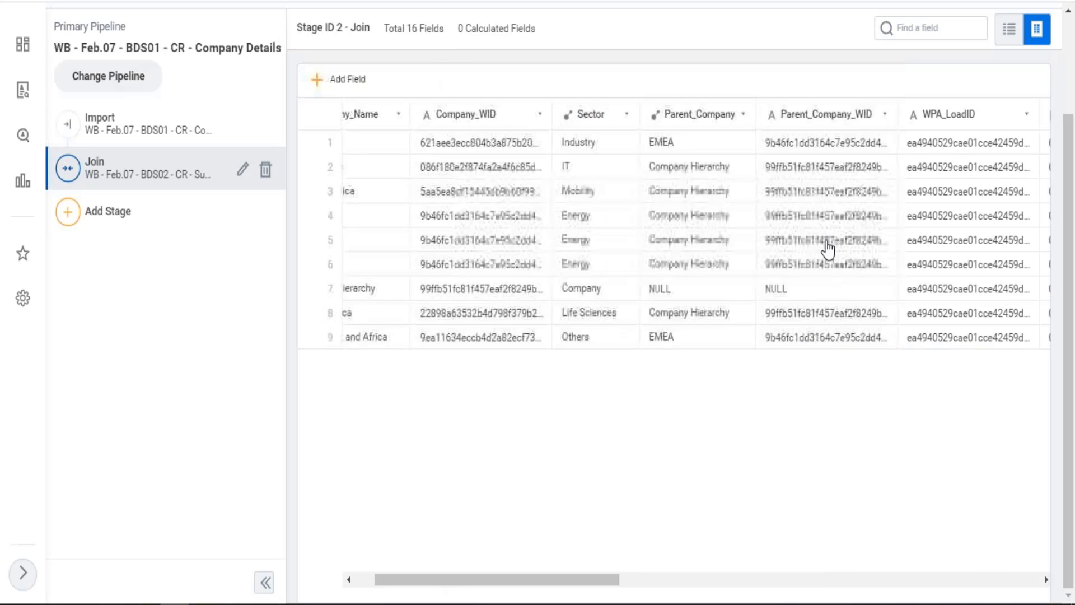
scroll(828, 248, "up", 3)
Step: Save the DDS02 Company Details dataset from the Edit Dataset header, then return to Excel
left_click(1018, 107)
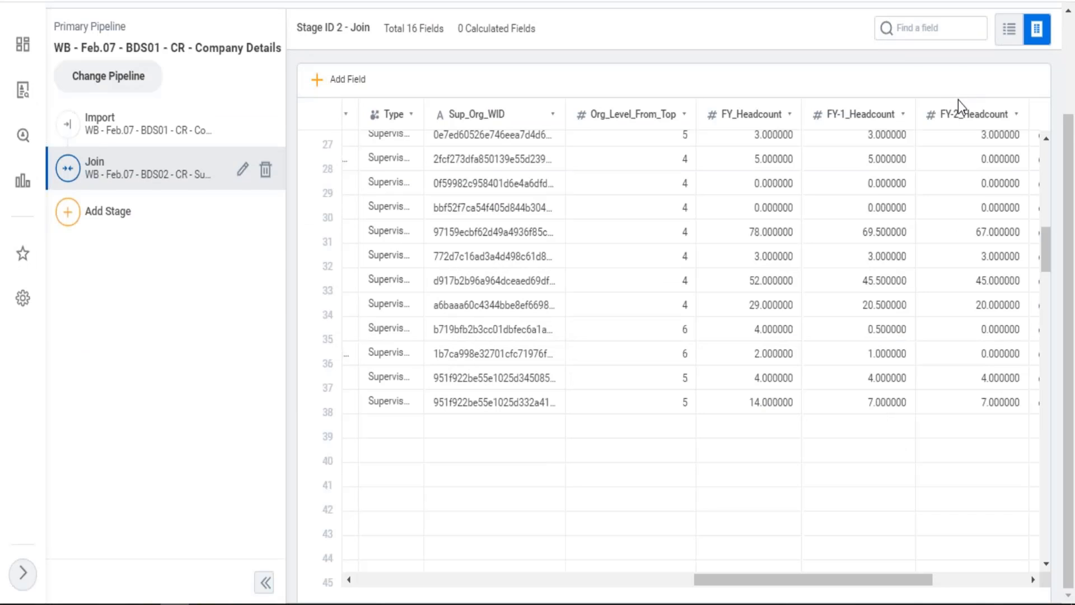
scroll(959, 106, "up", 3)
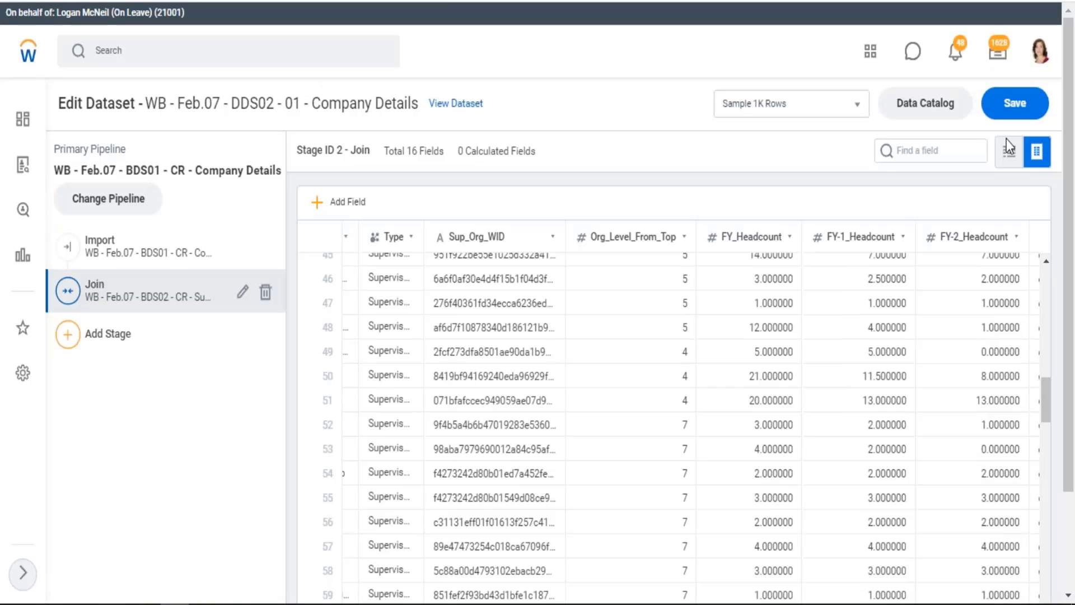
left_click(987, 106)
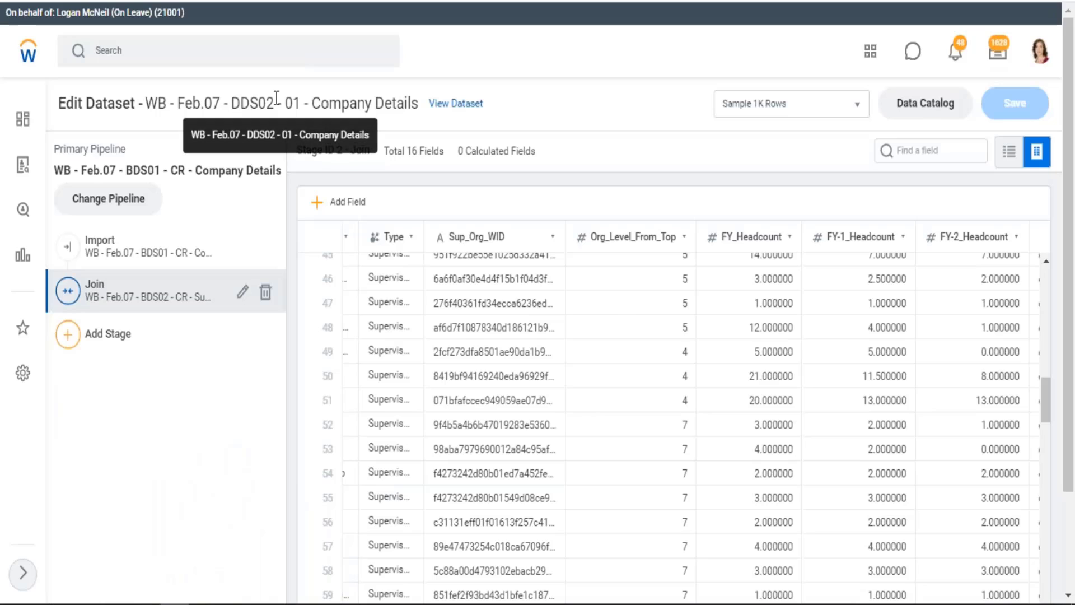
double_click(276, 102)
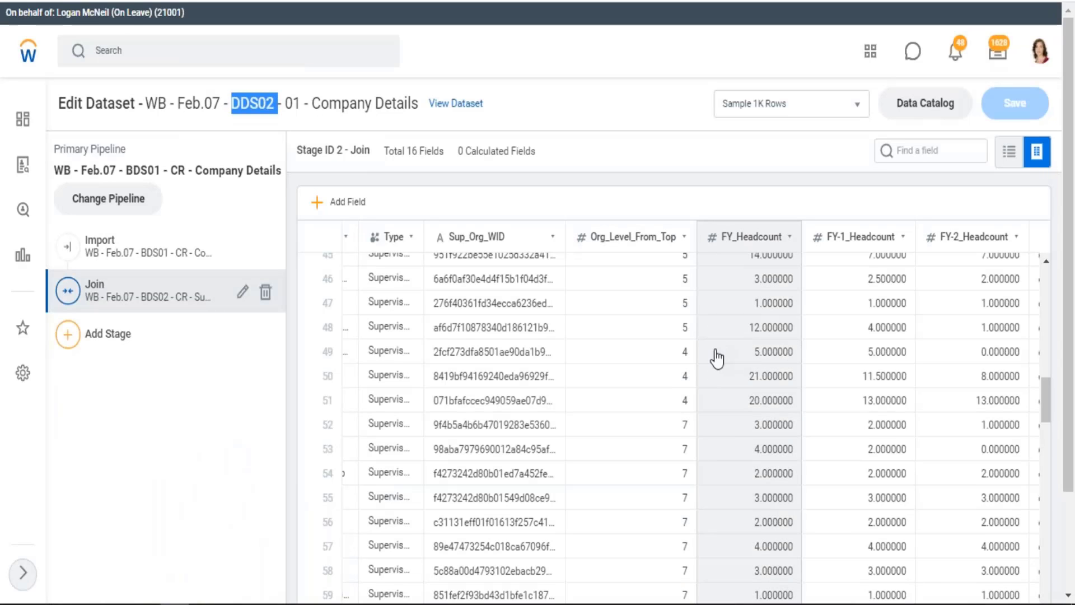
scroll(720, 353, "down", 3)
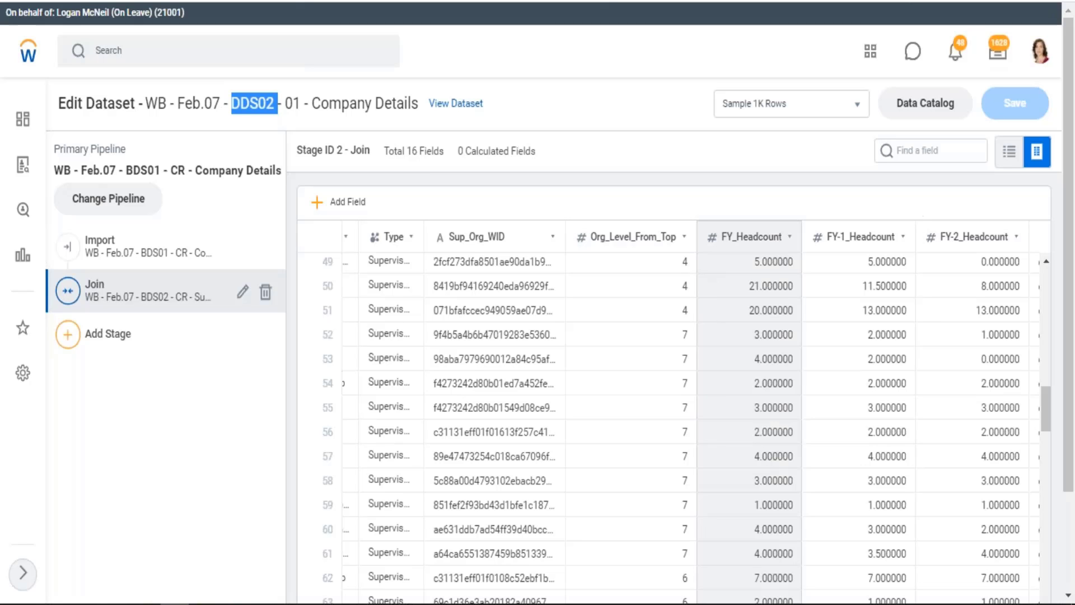
key("alt+Tab")
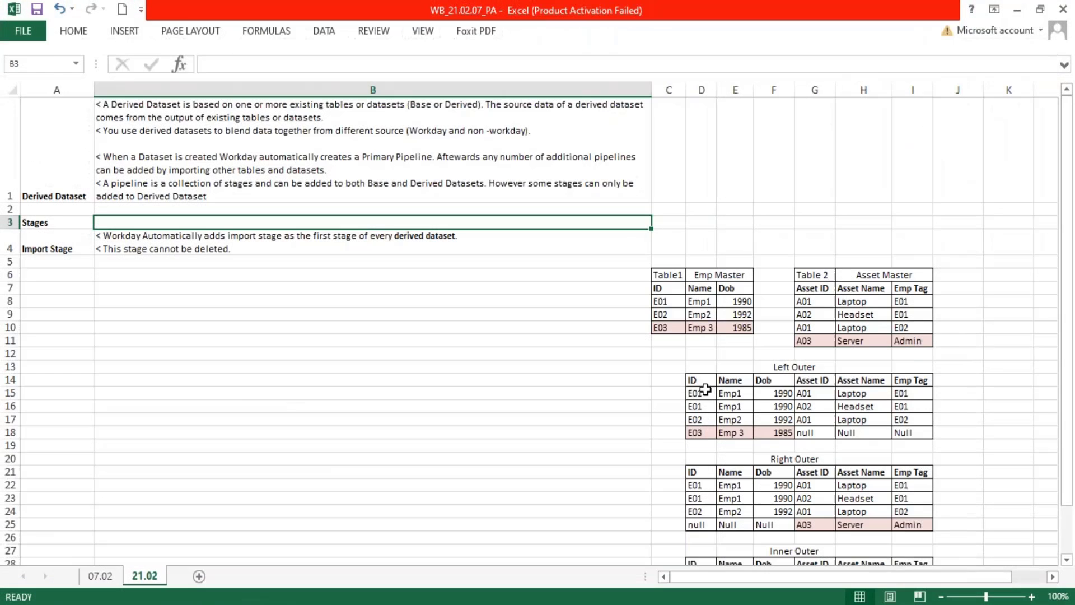
Step: Label G42 'table' and paste a copy of the Outer Outer header and first four rows at D43
left_click_drag(705, 383, 765, 419)
left_click_drag(672, 276, 750, 322)
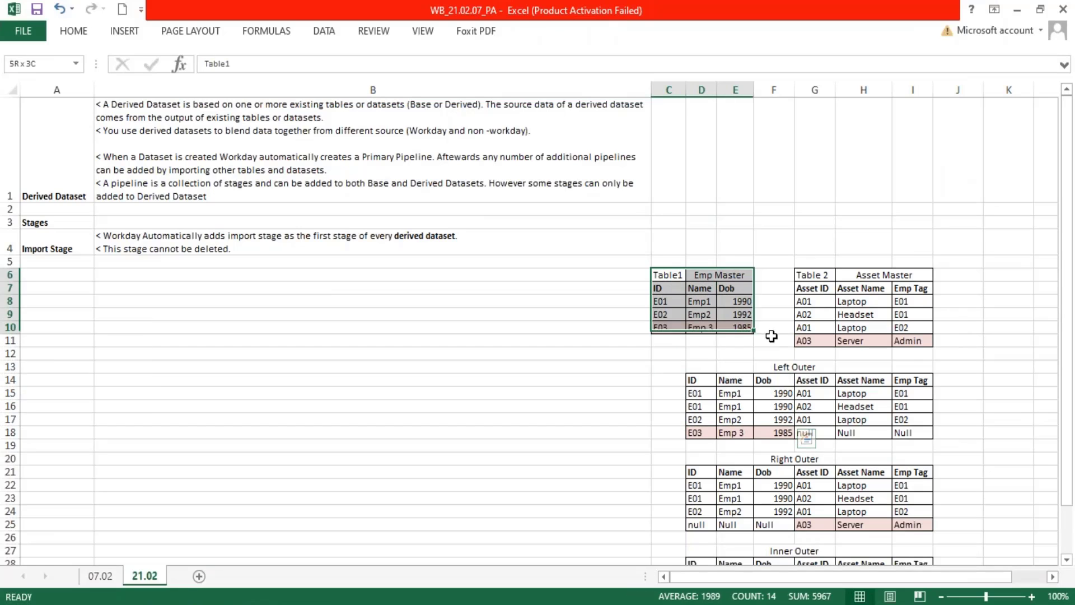
left_click_drag(806, 287, 921, 342)
scroll(886, 432, "down", 4)
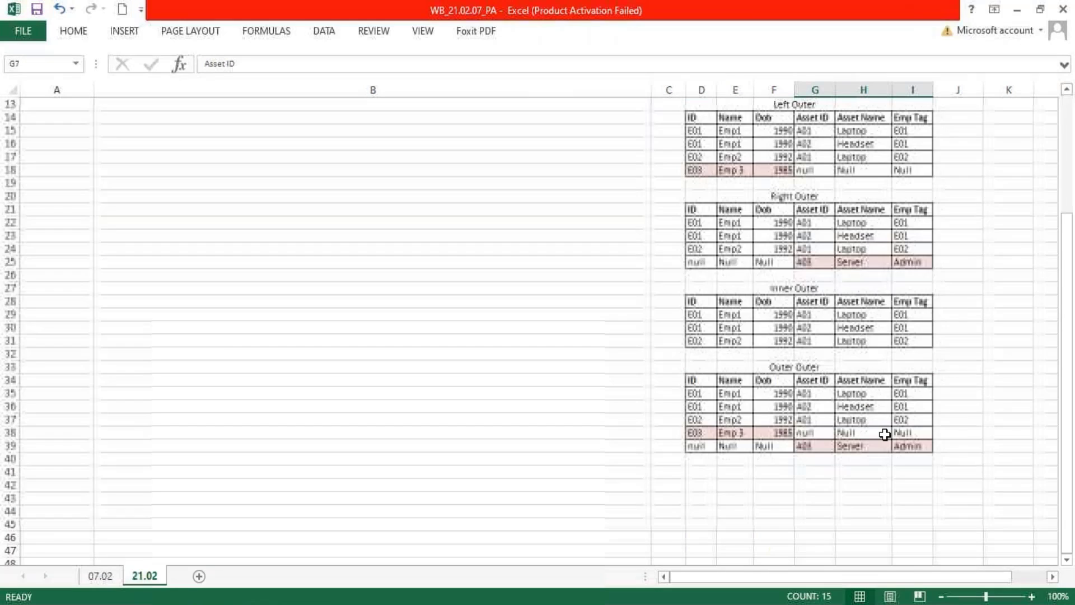
left_click_drag(697, 382, 913, 444)
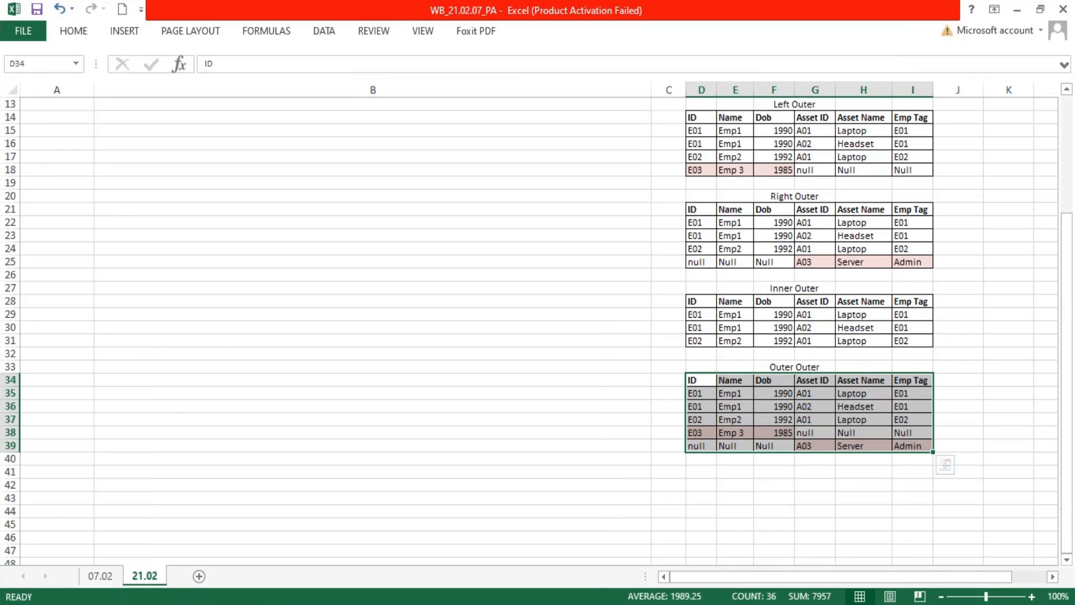
left_click(801, 486)
type("table")
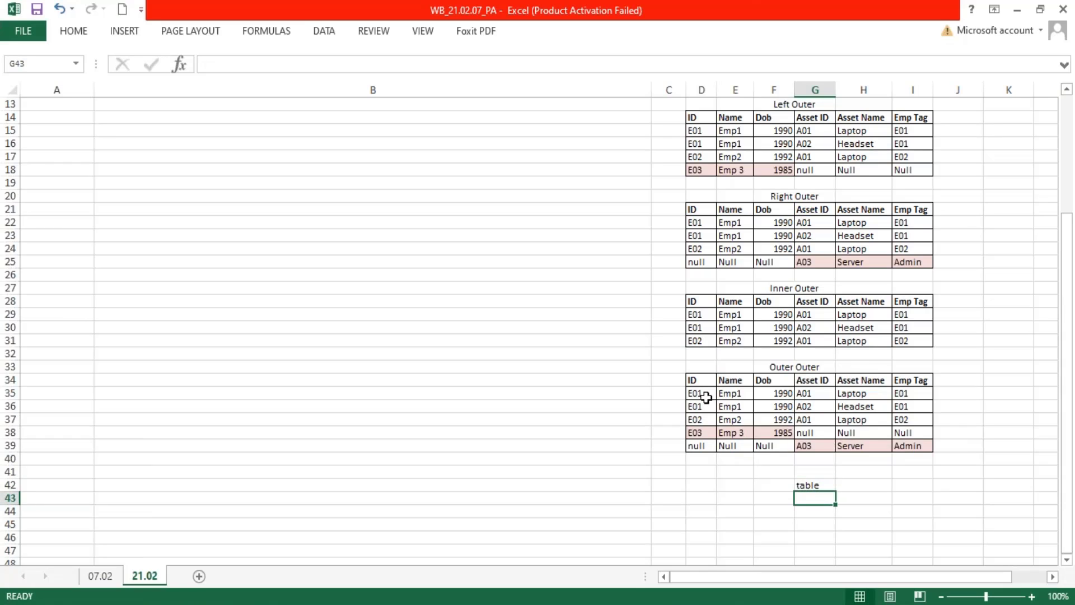
left_click_drag(682, 379, 919, 431)
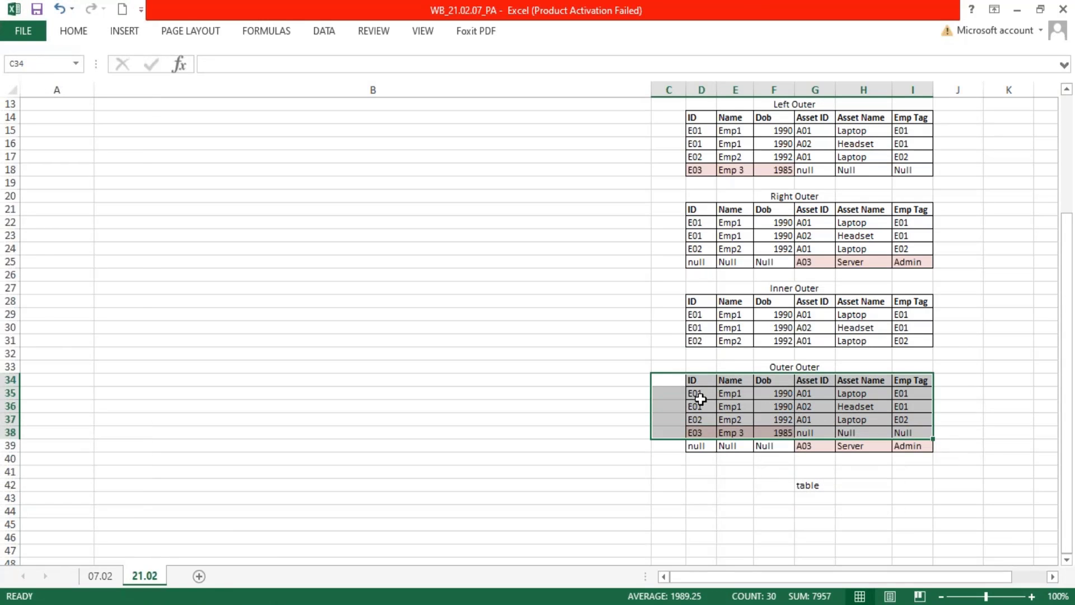
left_click_drag(696, 379, 912, 432)
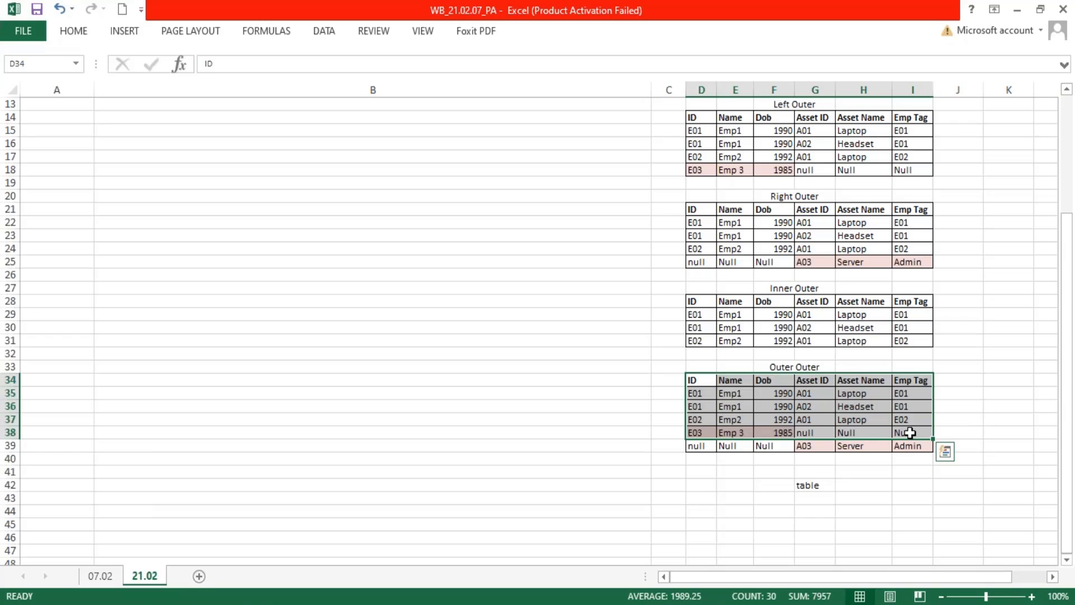
key("ctrl+c")
left_click(704, 498)
key("ctrl+v")
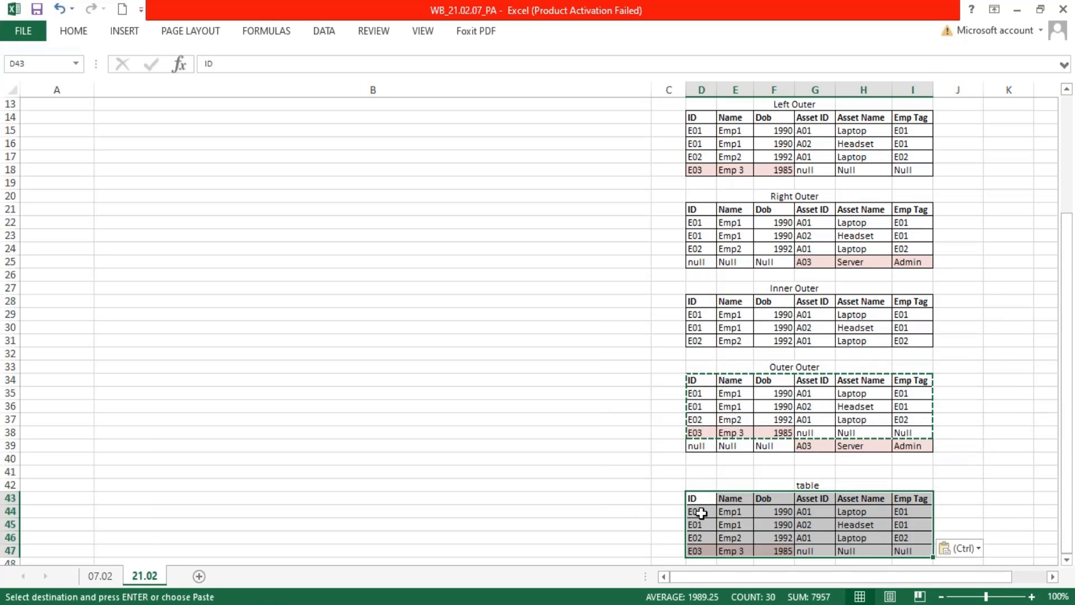
left_click(700, 511)
Step: Enter E04, E05, E05 and E06 as the IDs in cells D44:D47
type("E04")
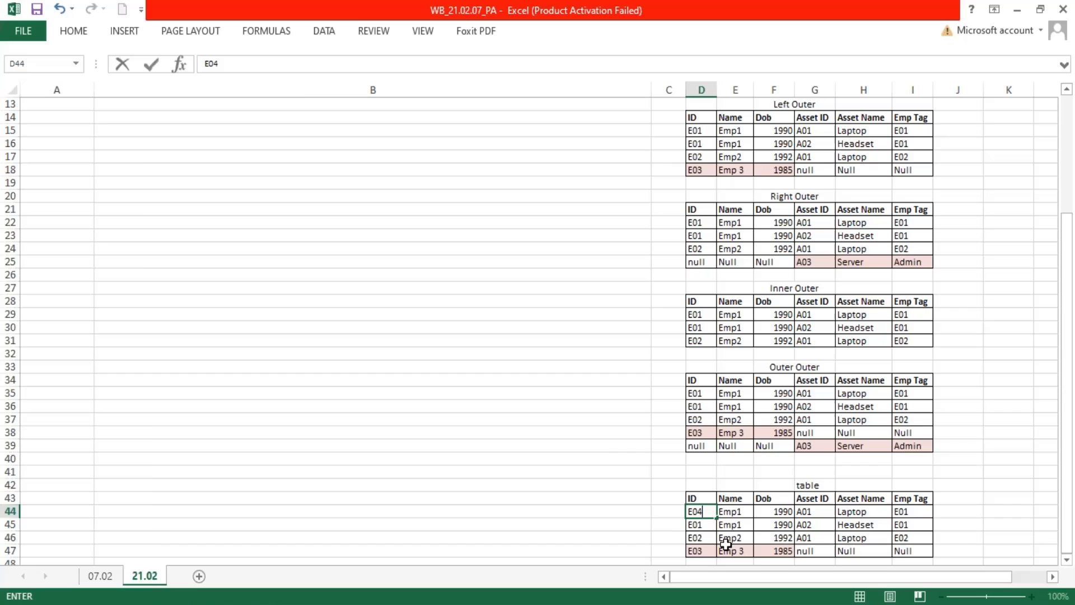
key("Return")
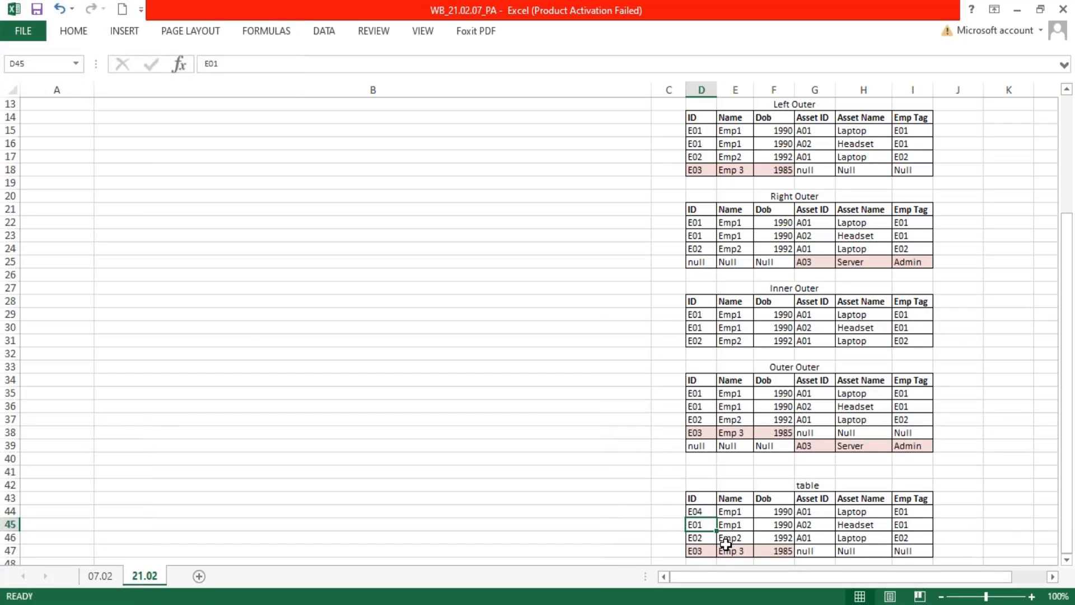
type("E05")
key("Return")
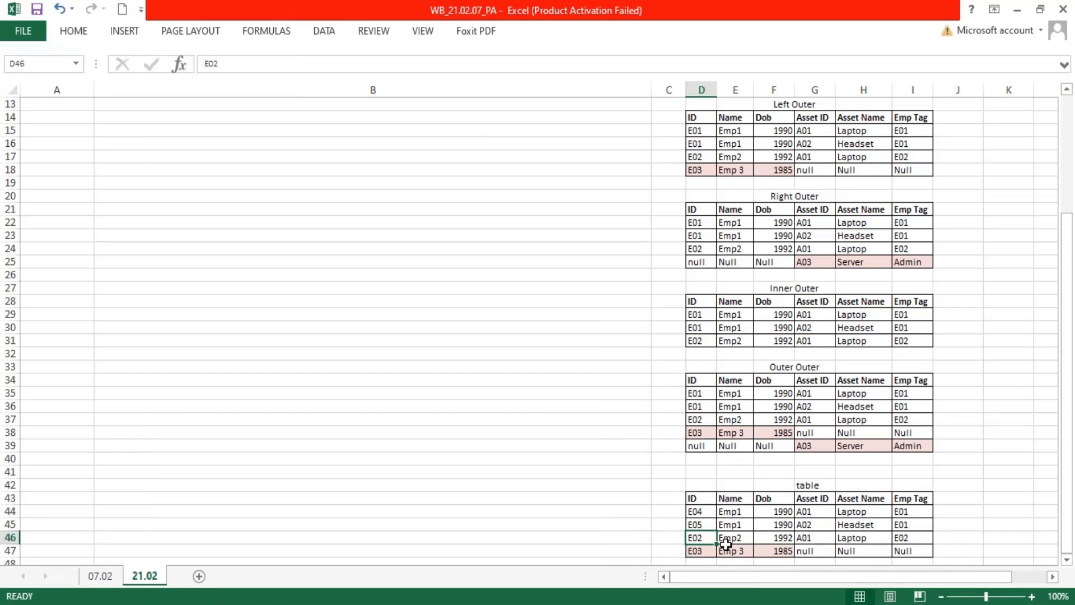
type("E05")
key("Return")
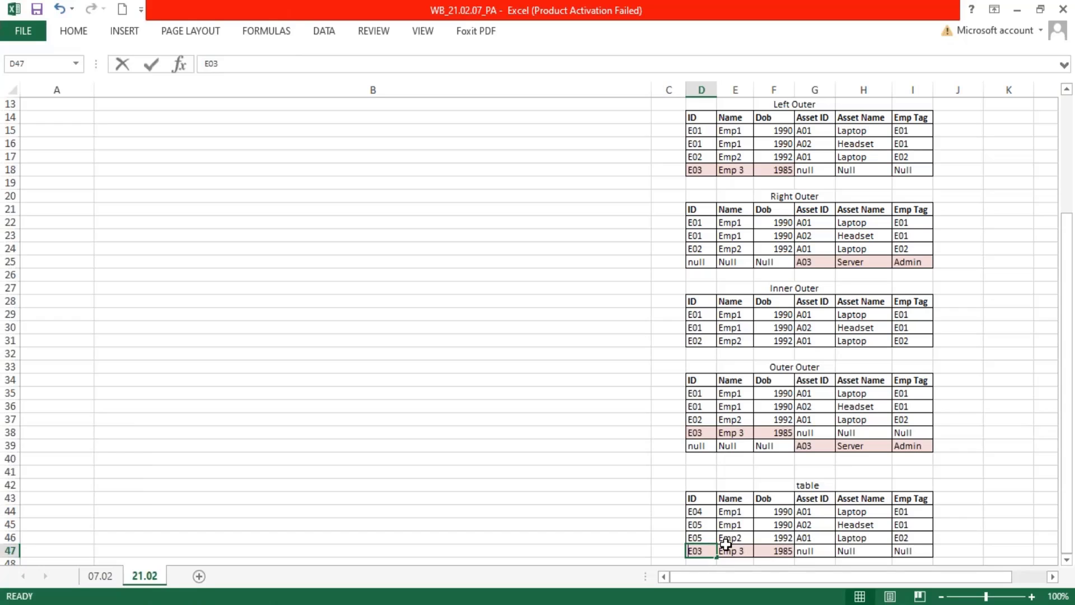
type("E06")
key("Return")
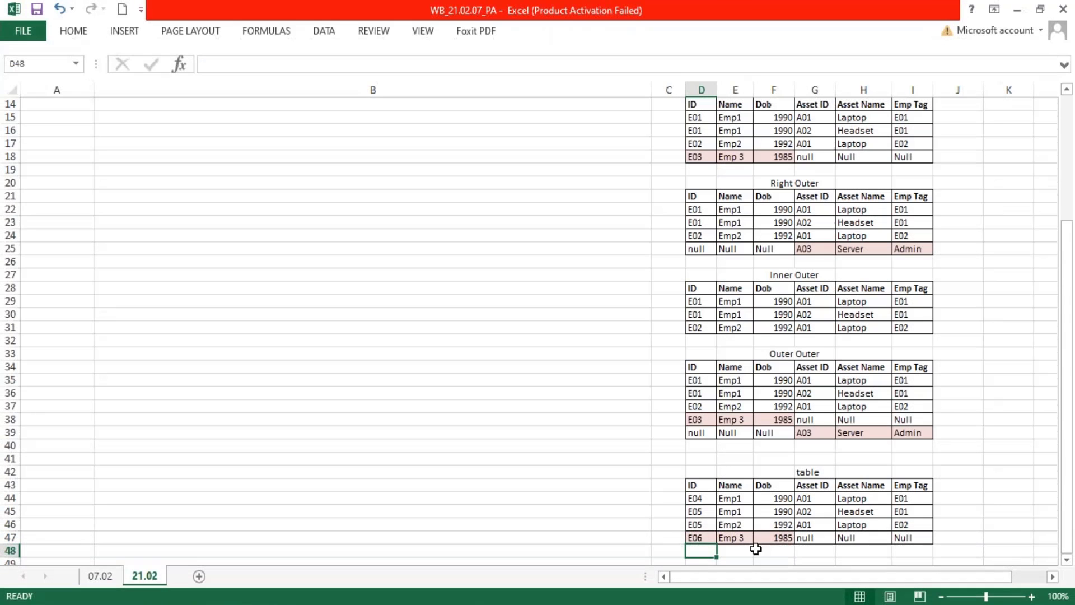
Step: Delete the Emp Tag cells I34:I47, shifting the remaining cells left
left_click_drag(918, 370, 912, 537)
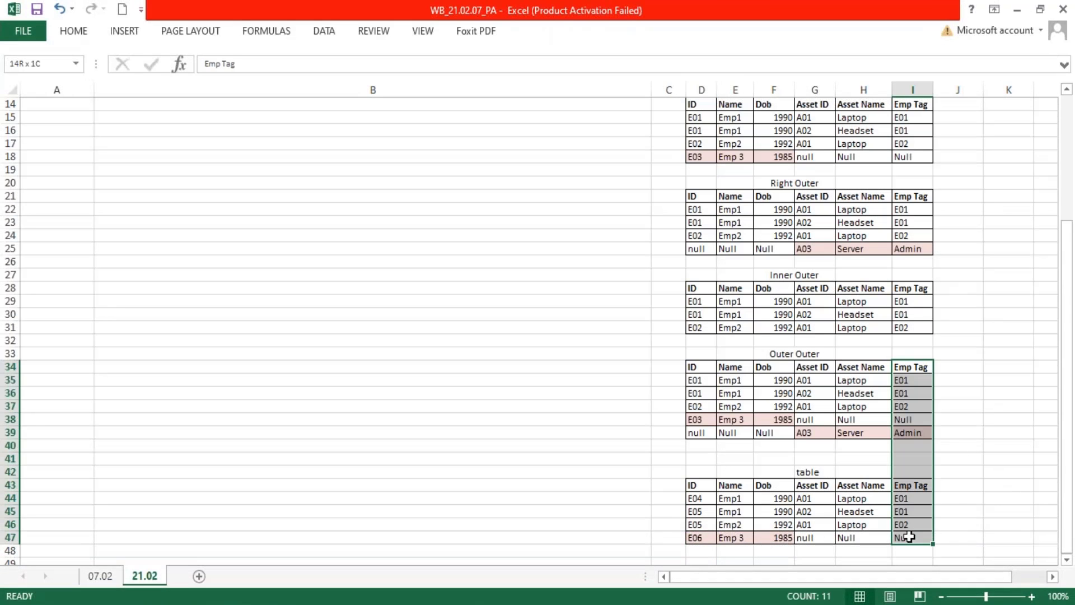
right_click(908, 511)
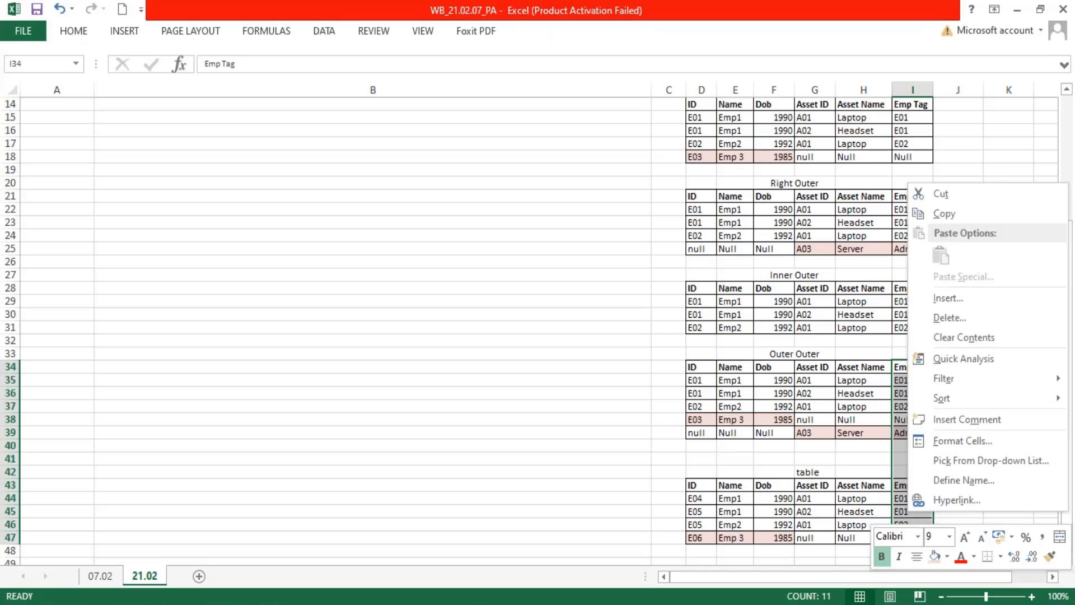
left_click(952, 318)
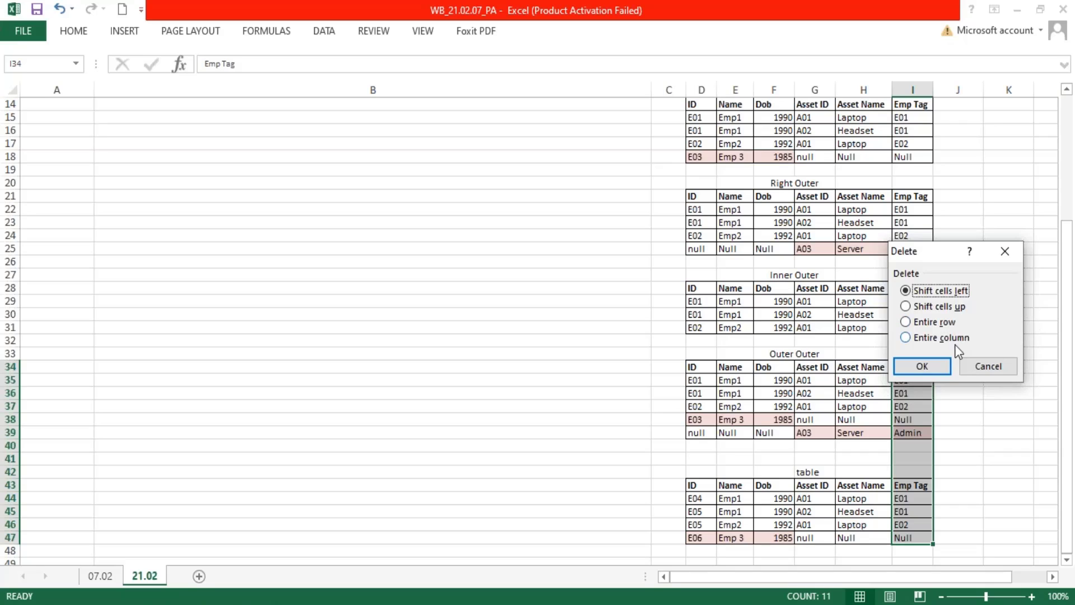
left_click(933, 368)
left_click(970, 398)
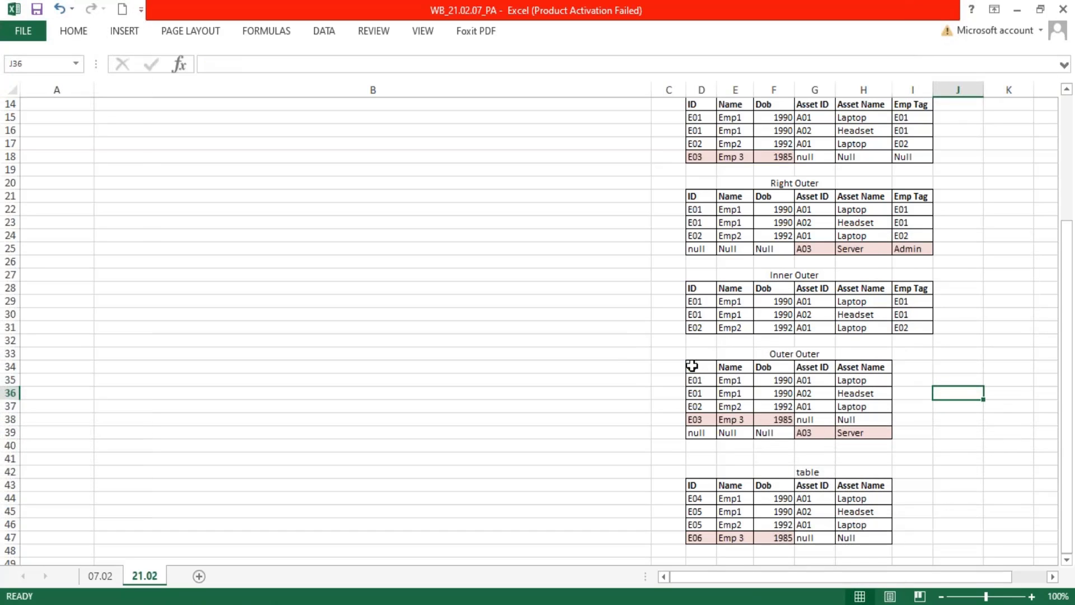
Step: Delete the gap and header rows D40:H43, shifting up so the lower rows join Outer Outer
left_click_drag(693, 366, 860, 432)
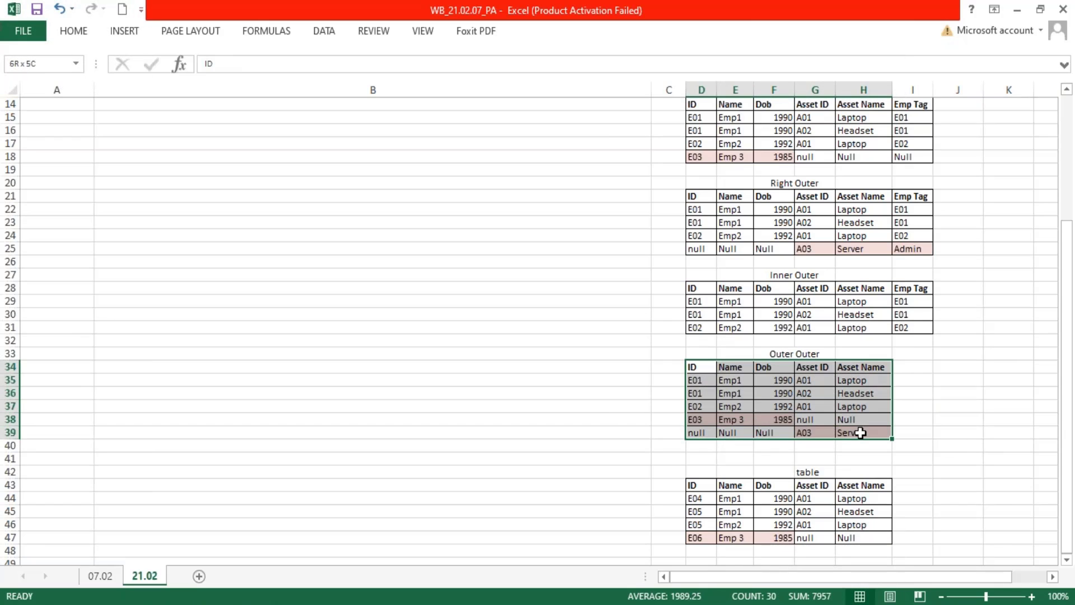
left_click_drag(697, 379, 870, 435)
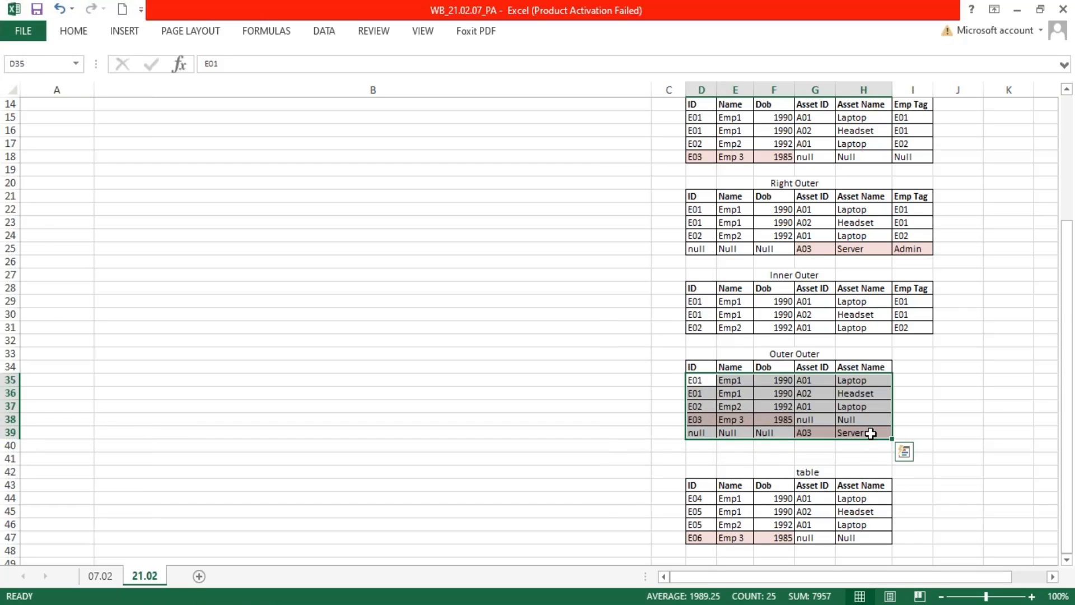
scroll(875, 437, "down", 1)
left_click_drag(703, 464, 857, 506)
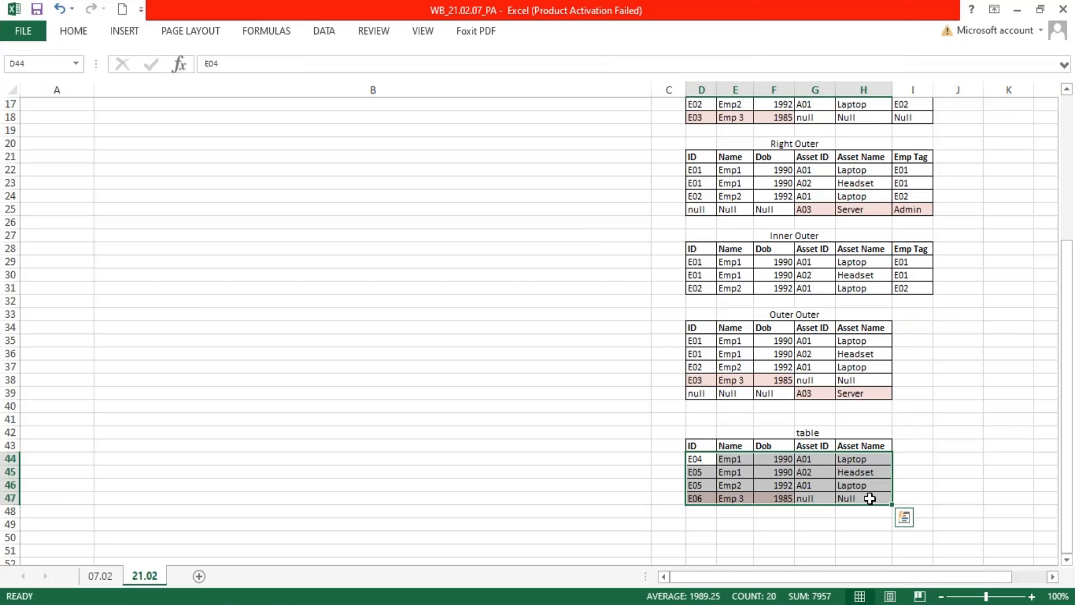
left_click_drag(695, 408, 877, 440)
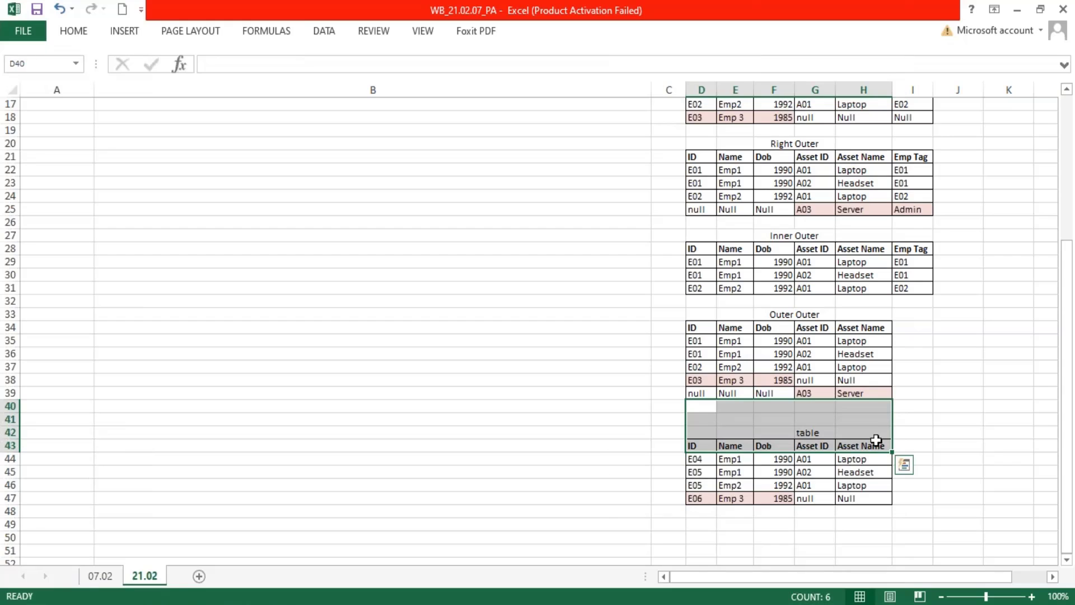
right_click(876, 440)
left_click(918, 247)
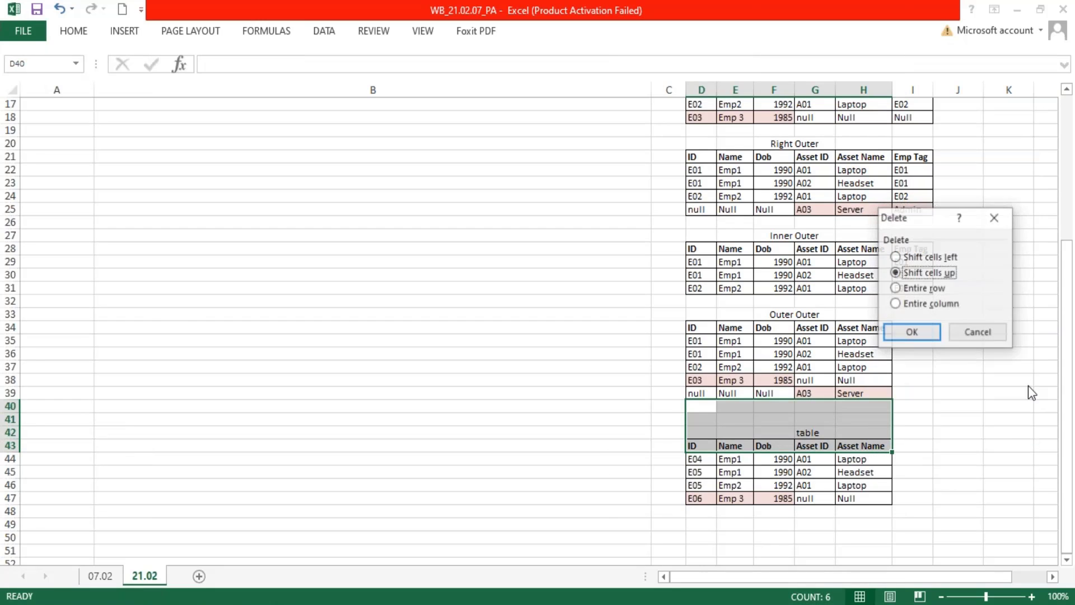
left_click(913, 333)
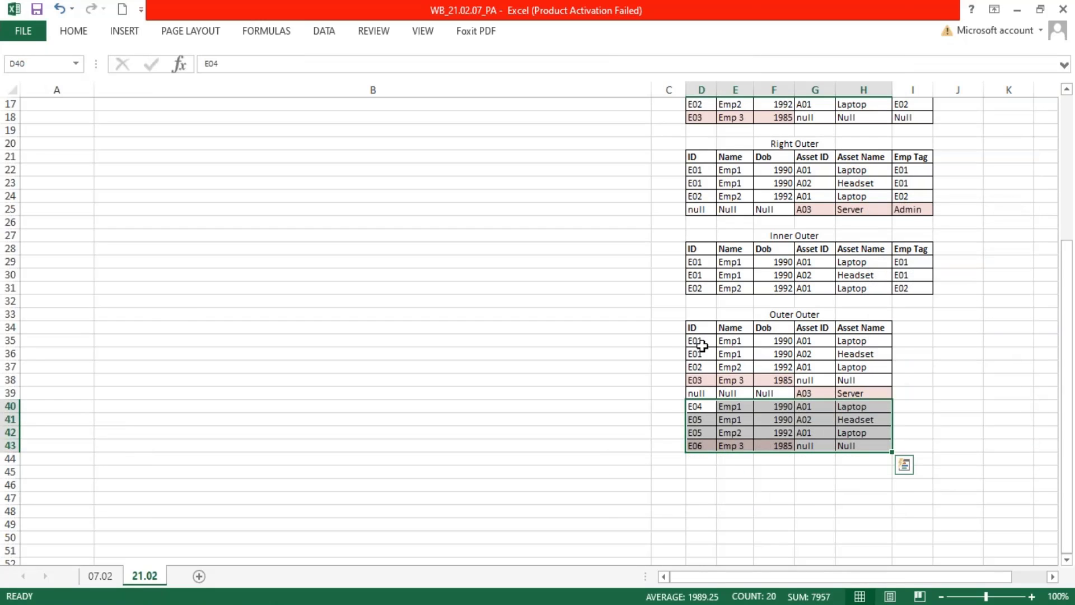
left_click_drag(702, 345, 867, 448)
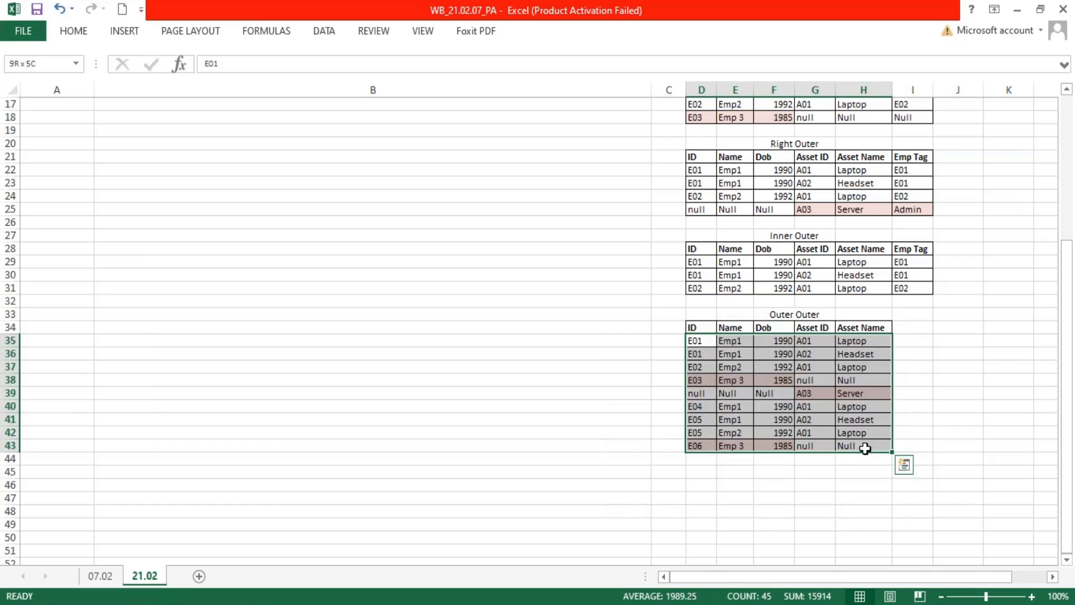
left_click(882, 495)
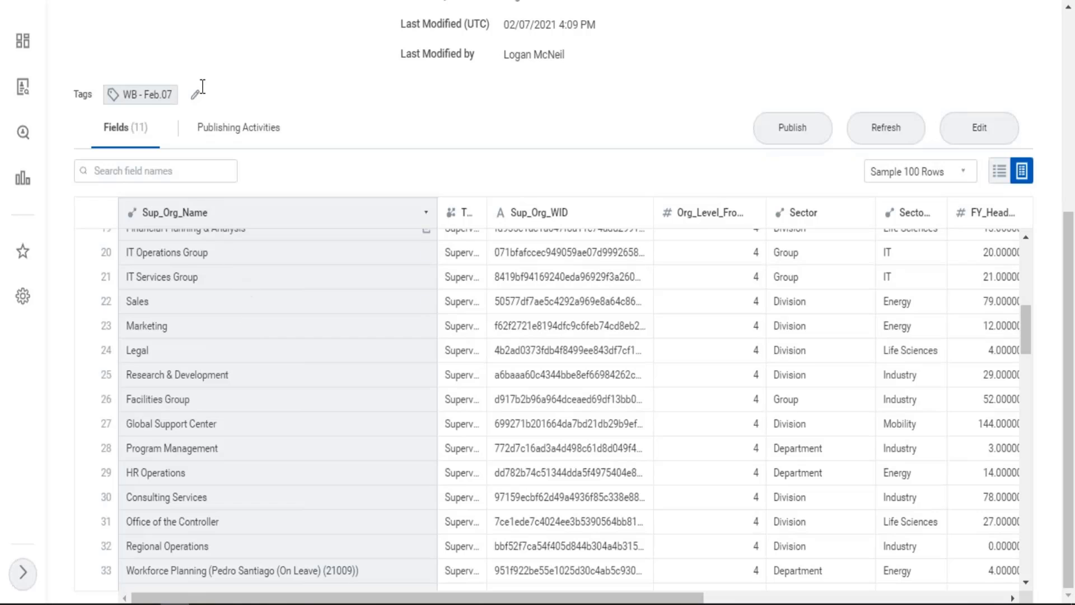
Step: Scroll to the top of the BDS02 - CR - Supervisory Details page and go back to the Data Catalog
scroll(286, 247, "up", 10)
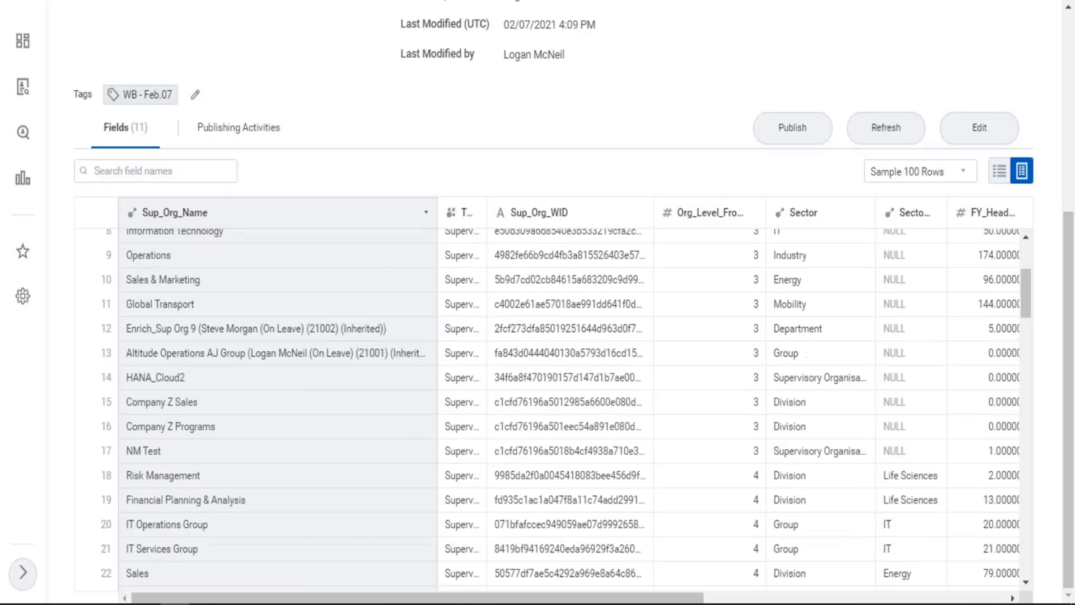
scroll(727, 128, "up", 5)
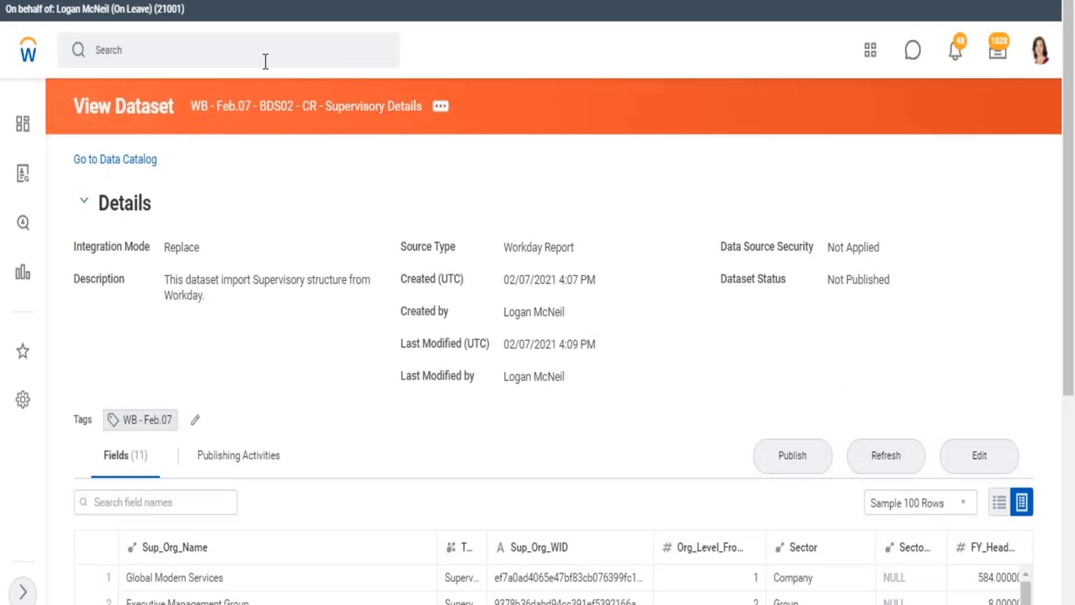
left_click(129, 161)
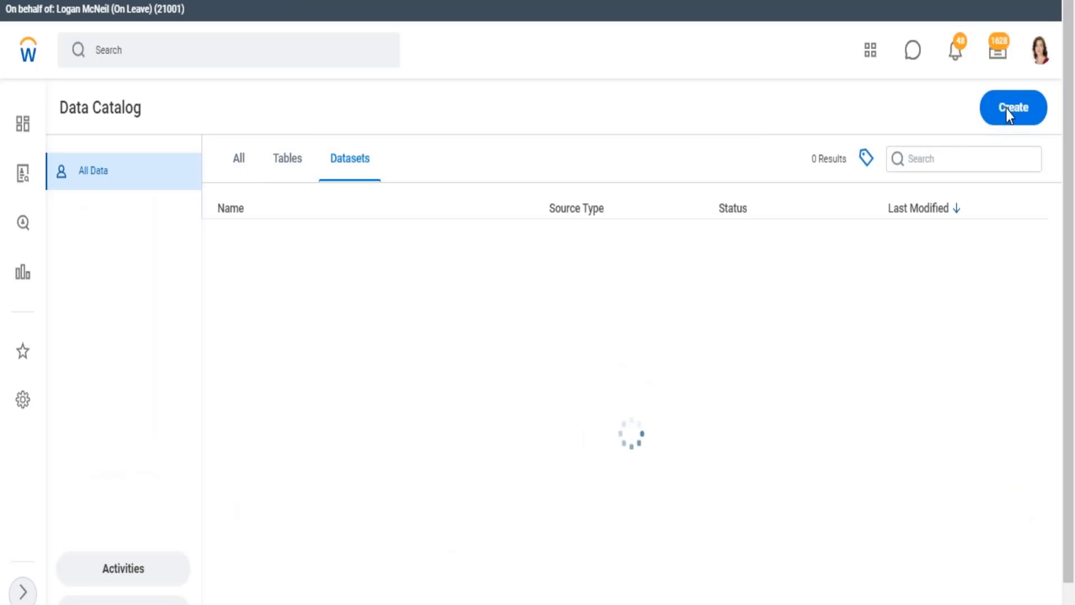
Step: Create a derived dataset with WB - Feb.07 - DDS01 - 01 - Company Details as its source
left_click(1003, 117)
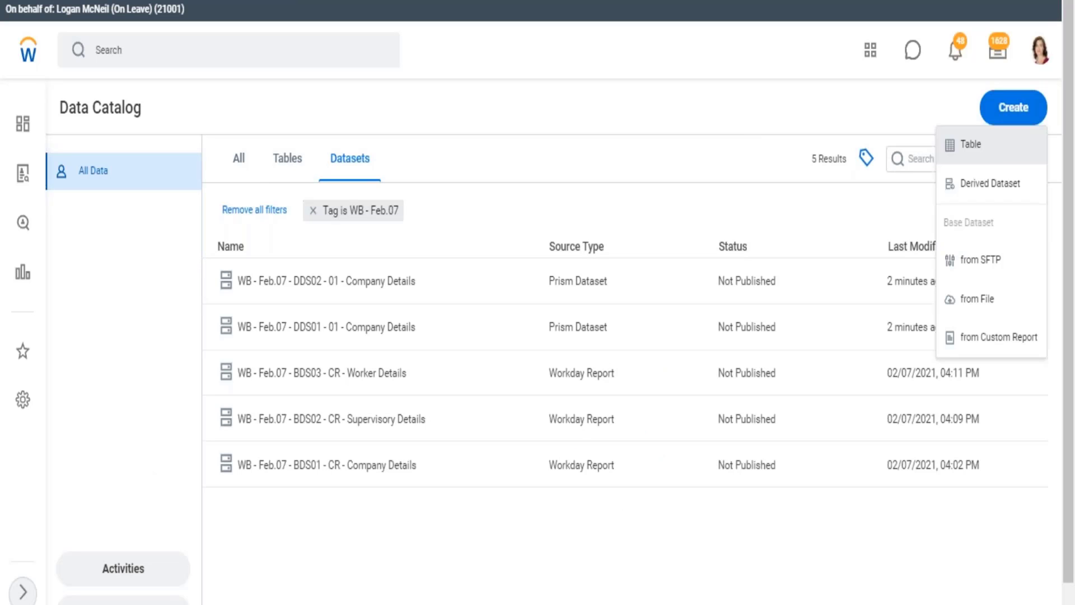
left_click(983, 193)
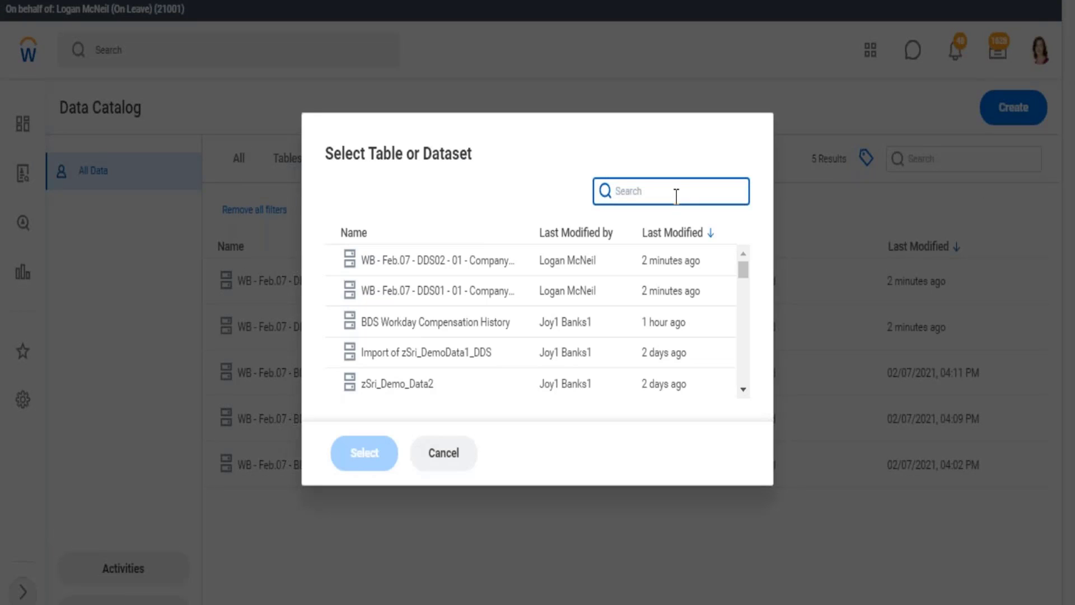
left_click(459, 295)
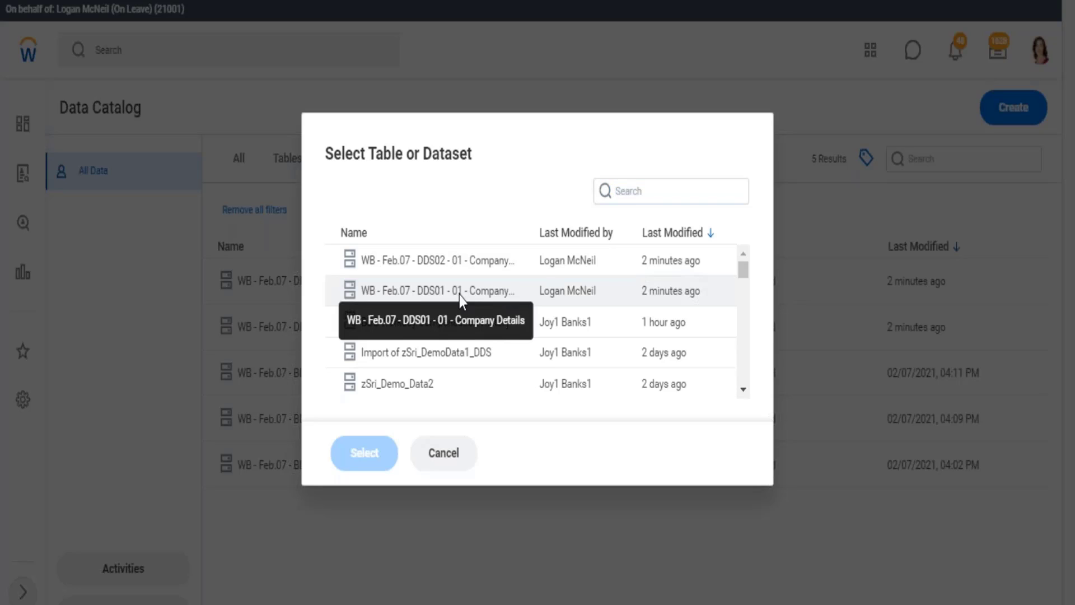
left_click(370, 448)
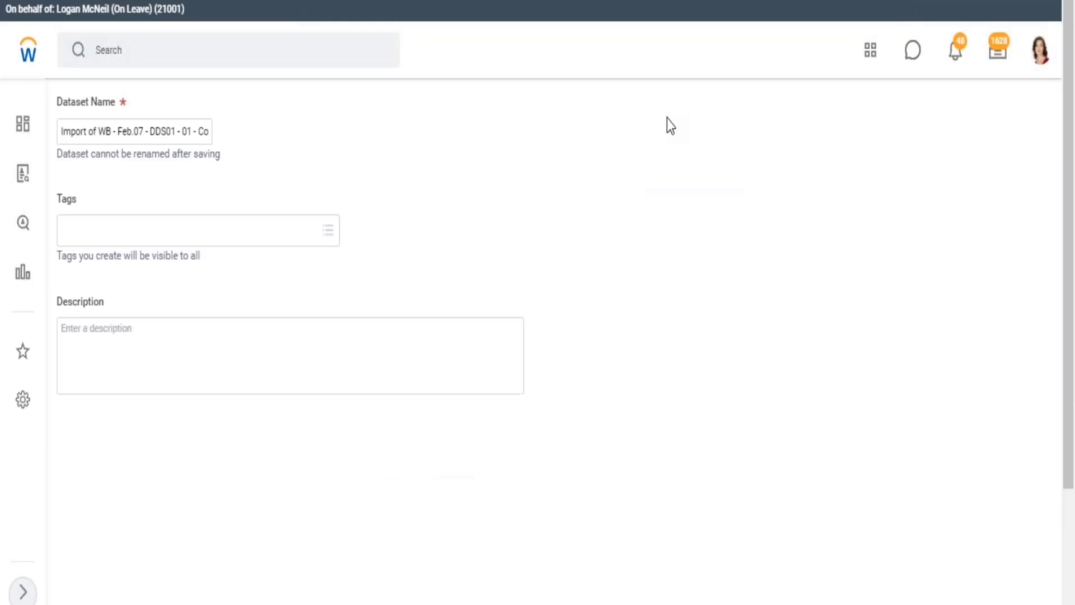
Step: Rename the dataset from the 'Import of' default to 'WB - Feb.07 - DDS03 - 02 - Company Details'
left_click(95, 131)
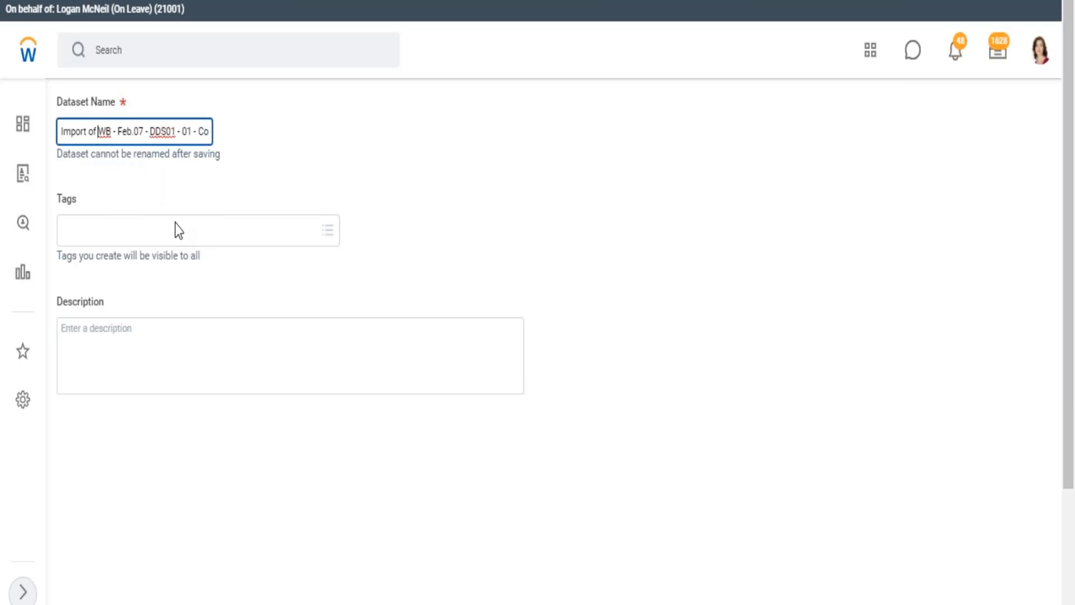
key("BackSpace")
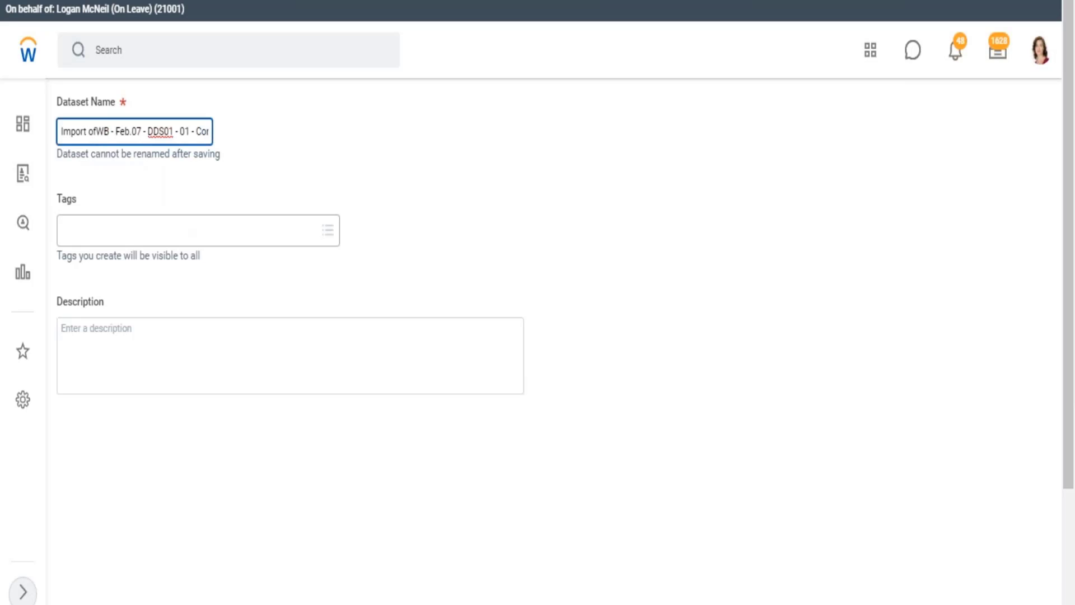
key("BackSpace")
key("BackSpace")
key("BackSpace")
key("BackSpace")
key("BackSpace")
key("BackSpace")
key("BackSpace")
key("BackSpace")
key("BackSpace")
key("Right")
key("Right")
key("Right")
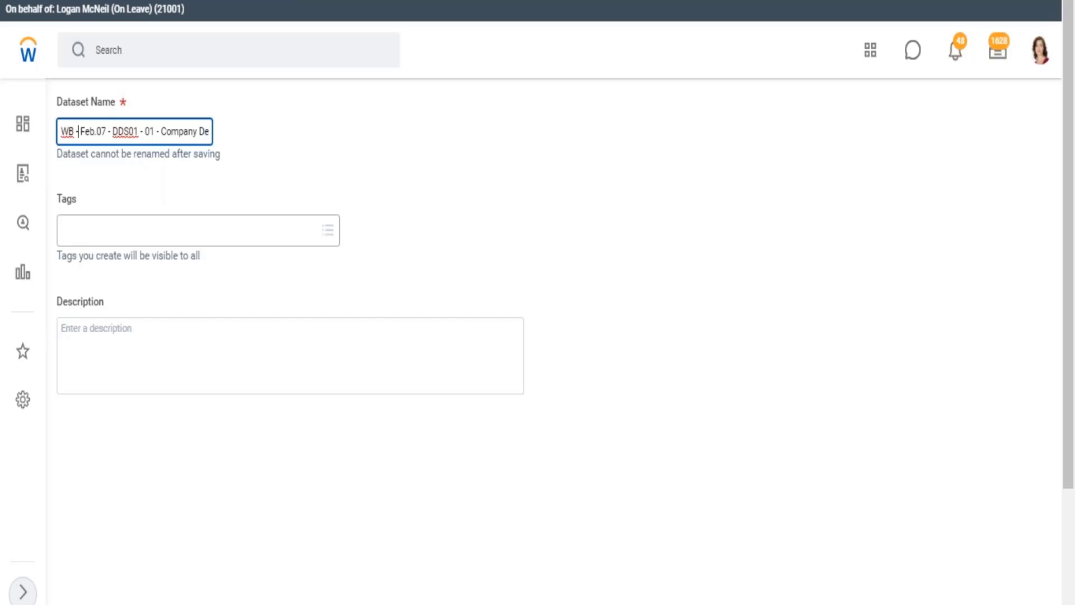
key("Right")
key("Right")
key("Right")
key("Right")
key("Right")
key("Right")
key("Right")
key("Right")
key("Right")
key("BackSpace")
type("3")
key("Right")
key("Right")
key("Right")
key("BackSpace")
type("2")
Step: Tag the dataset WB - Feb.07, save it, and refresh its details
left_click(190, 230)
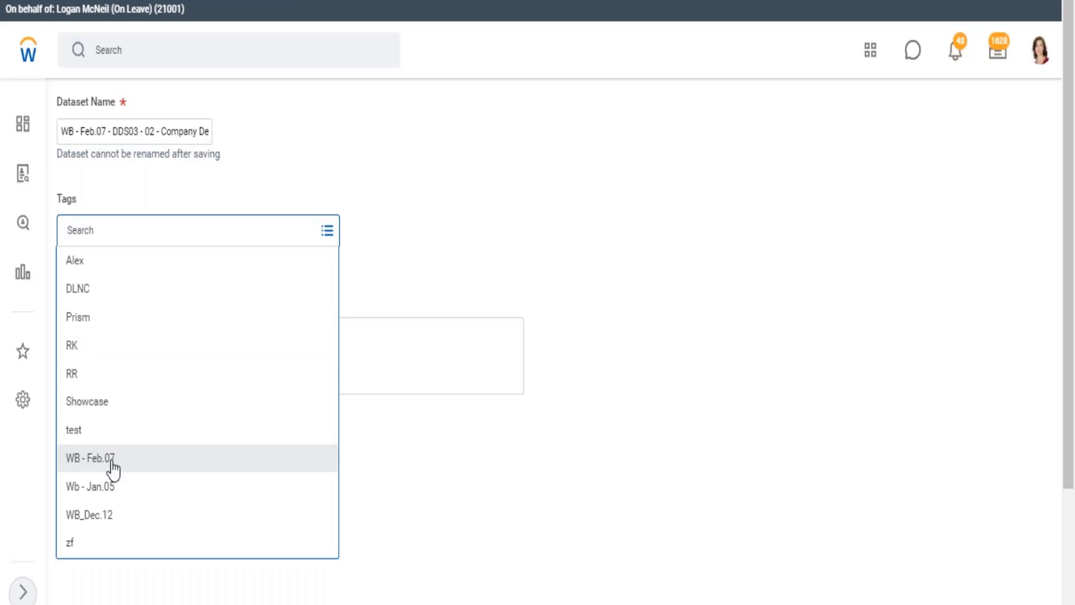
left_click(113, 459)
scroll(678, 239, "down", 3)
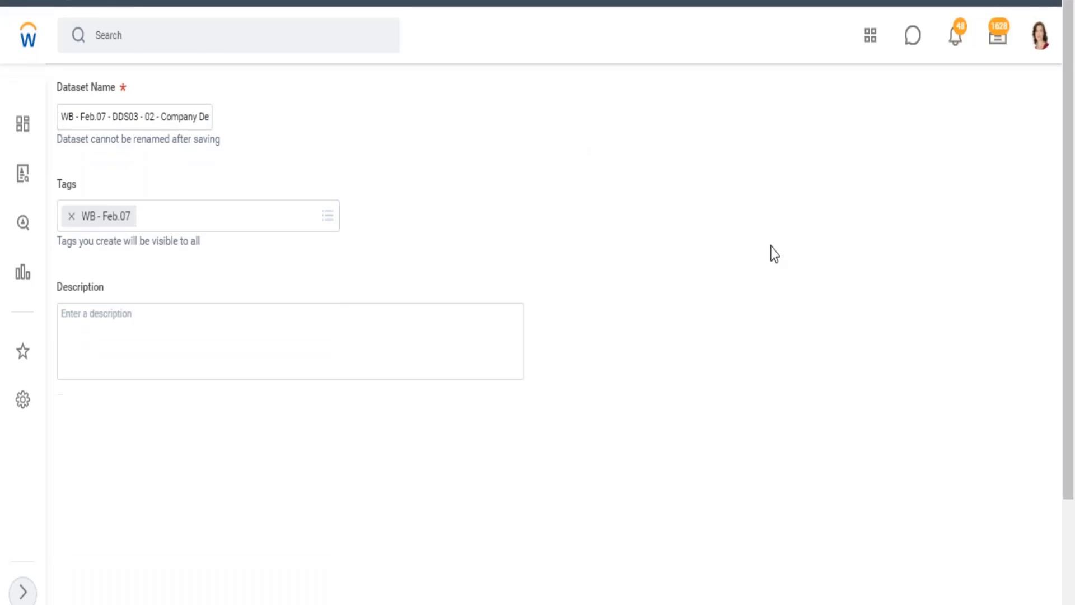
left_click(111, 593)
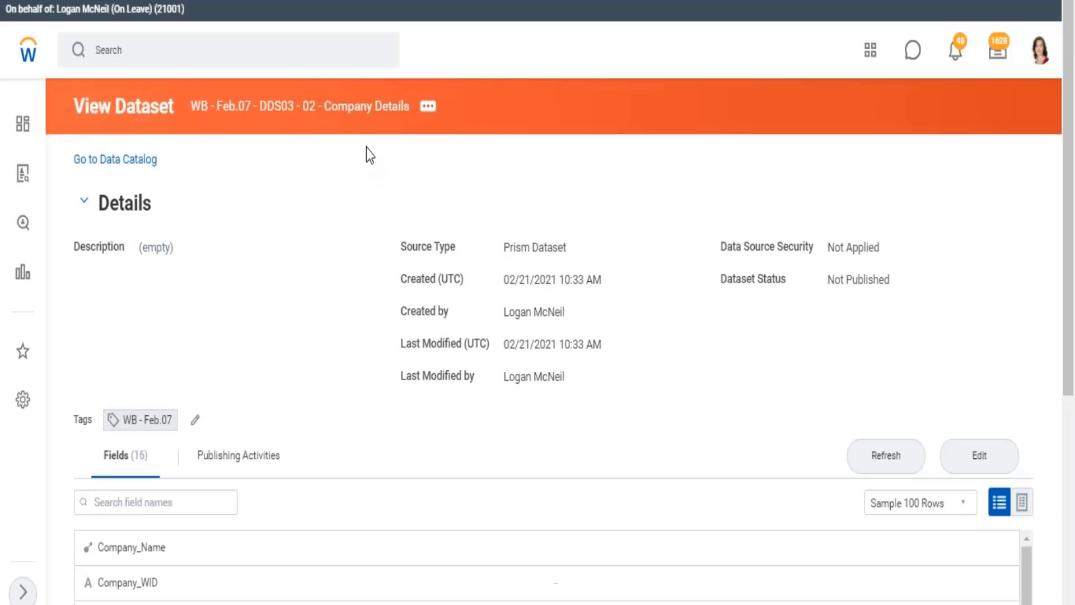
left_click(886, 455)
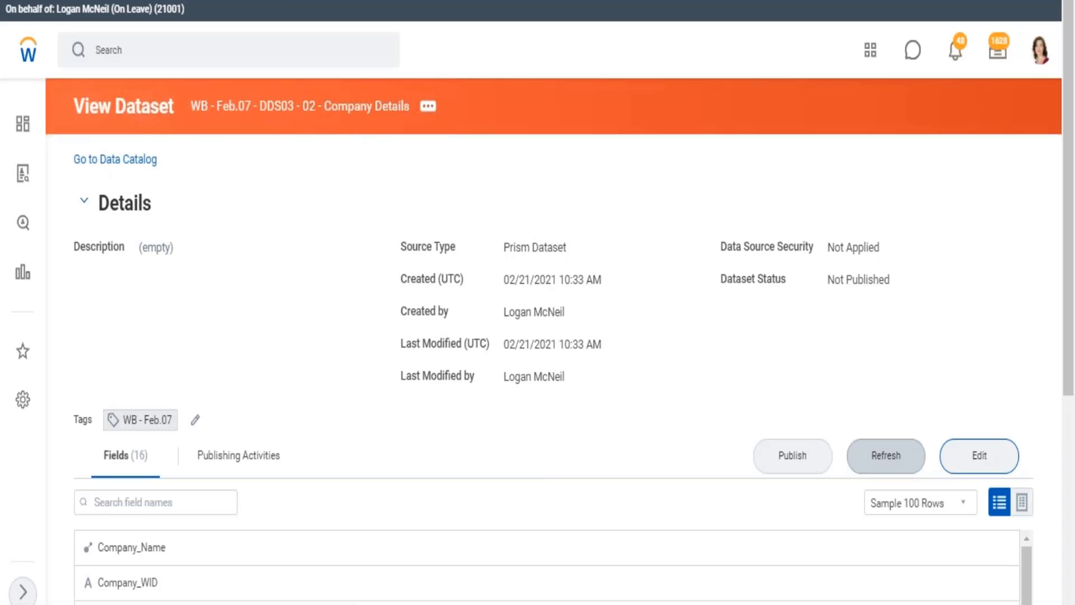